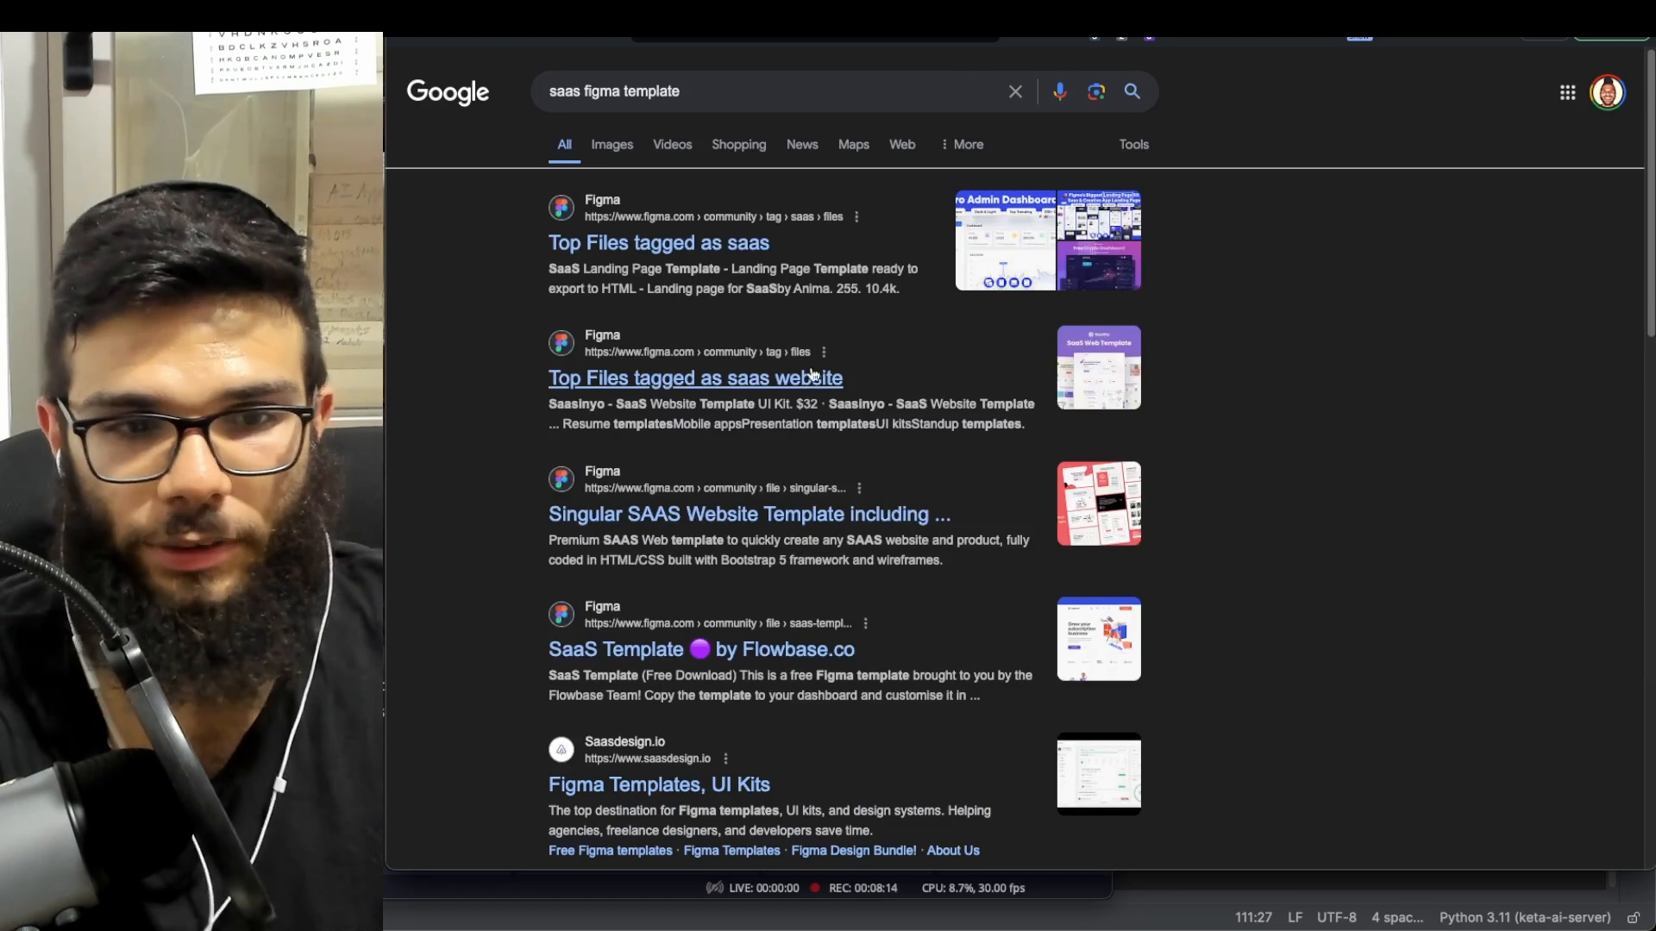
- Search Google for 'figma saas dashboard template' and open Figma's saas dashboard results
{"action": "left_click", "coordinate": [579, 89]}
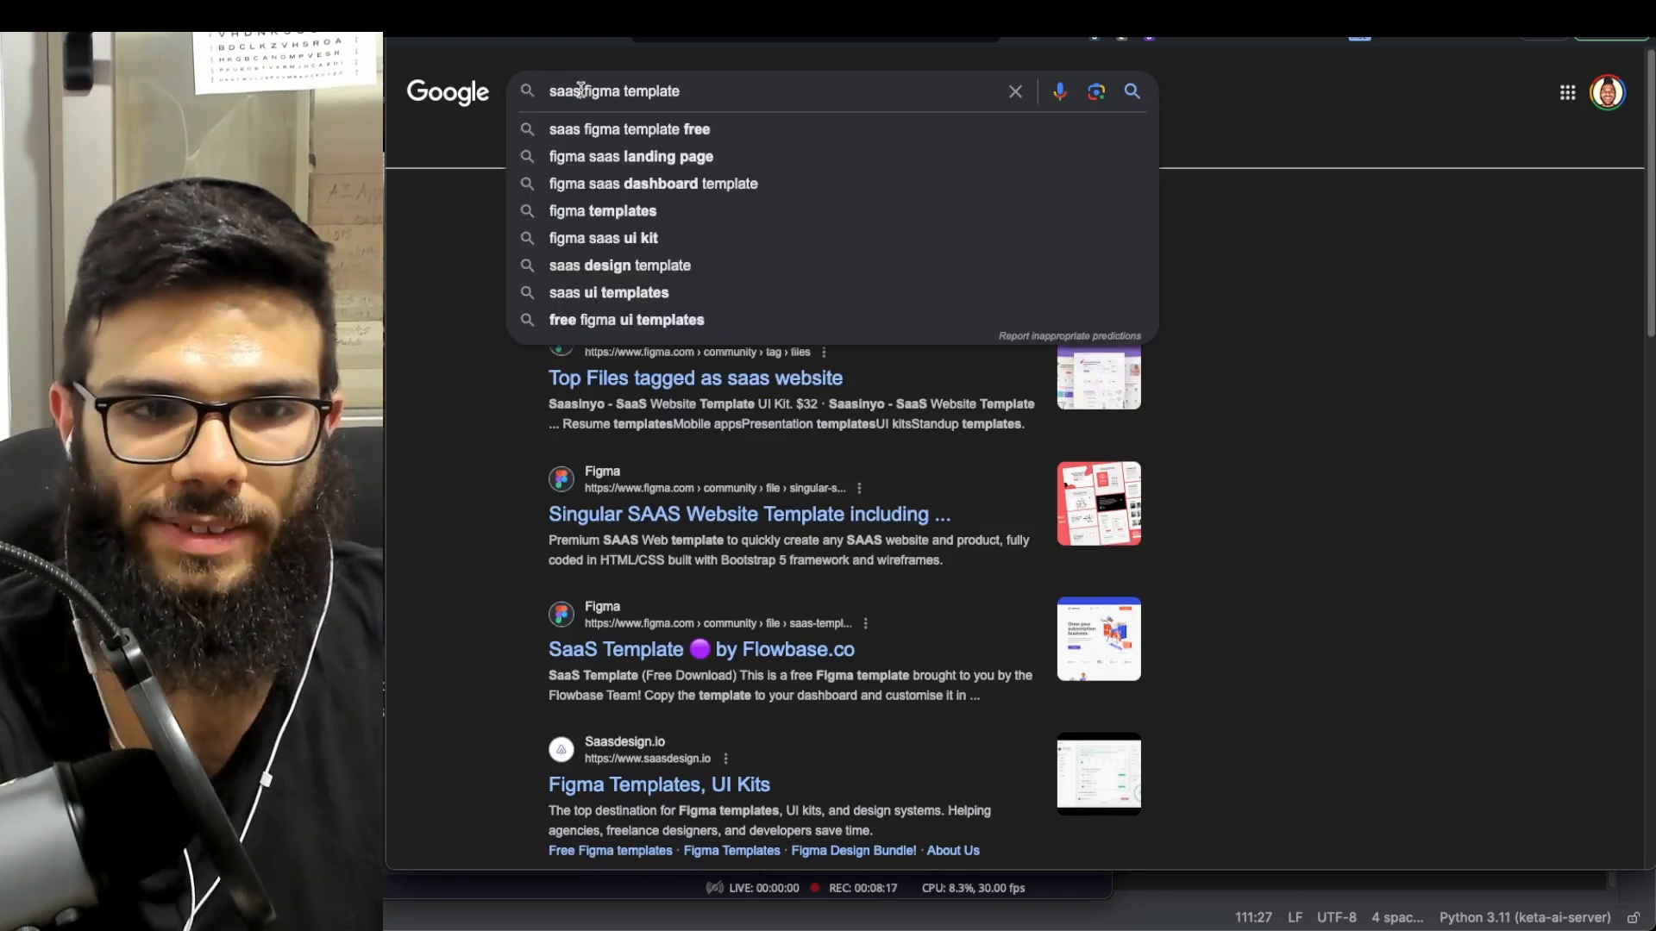
{"action": "type", "text": "dash"}
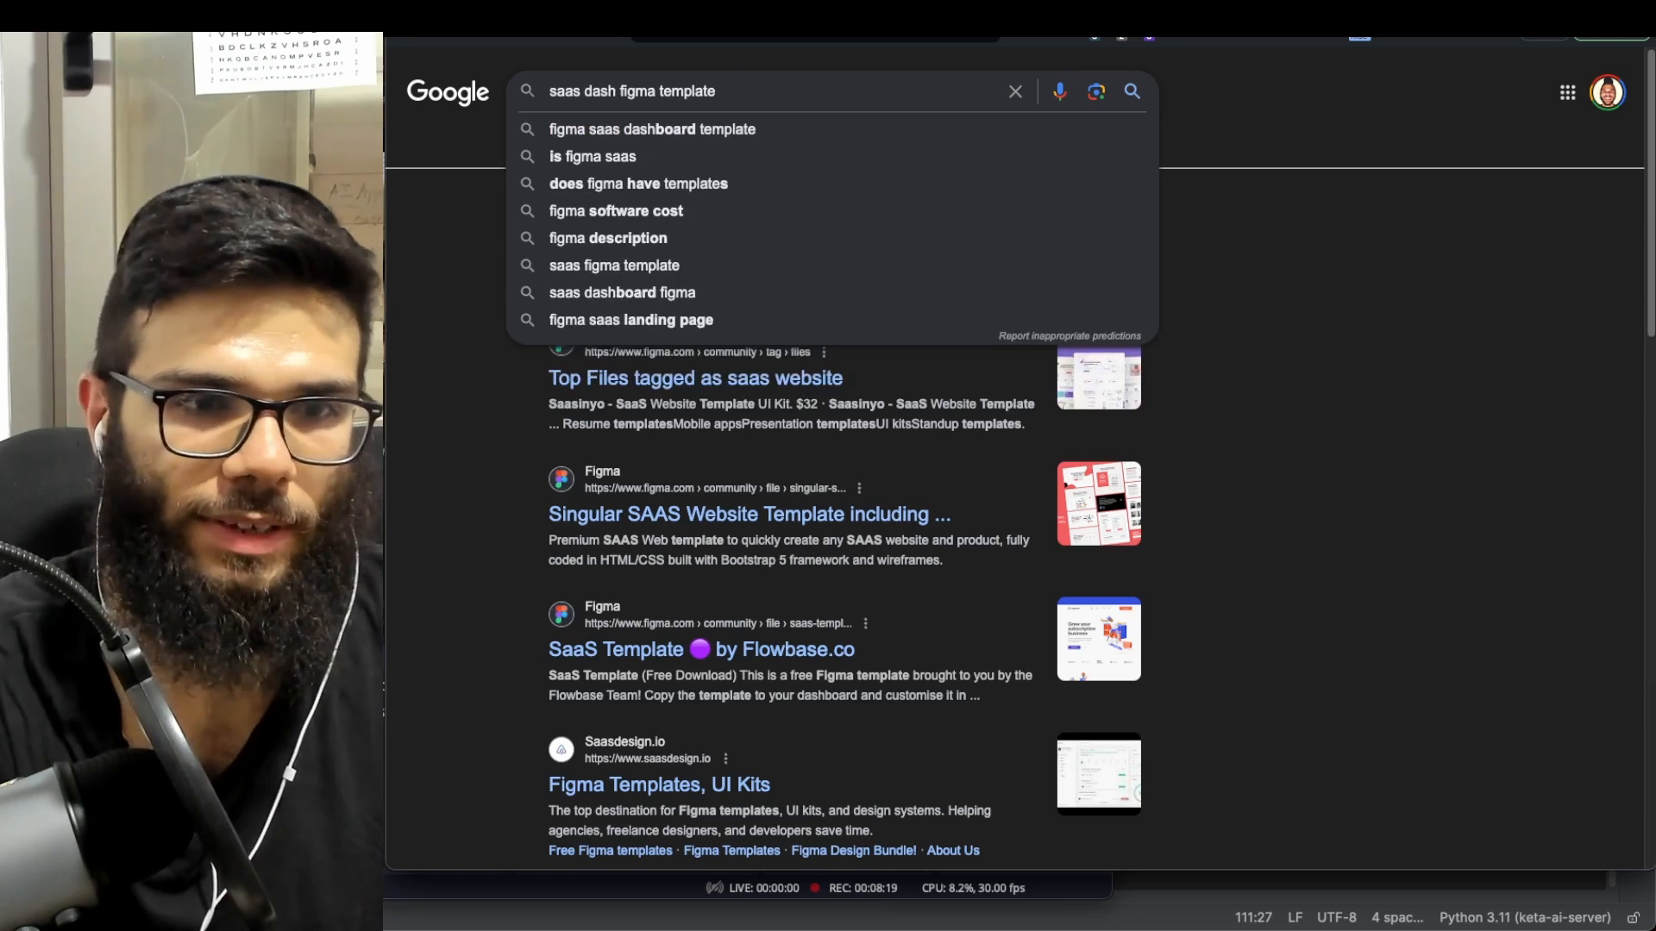
{"action": "key", "text": "Down"}
{"action": "key", "text": "Return"}
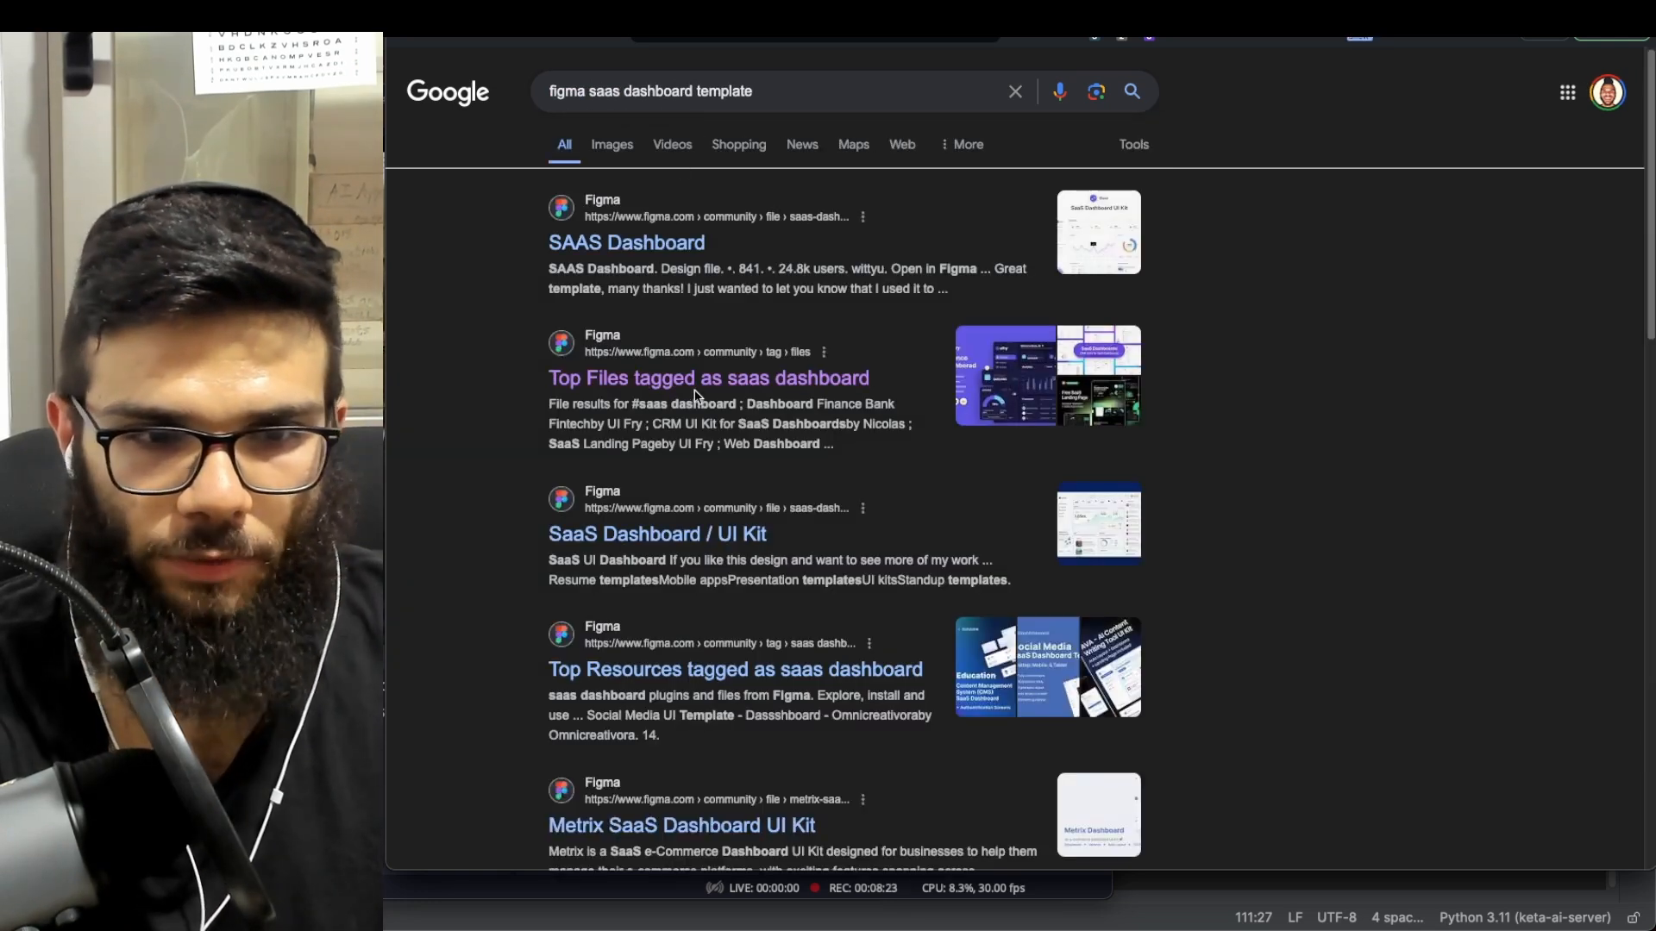
{"action": "left_click", "coordinate": [987, 392]}
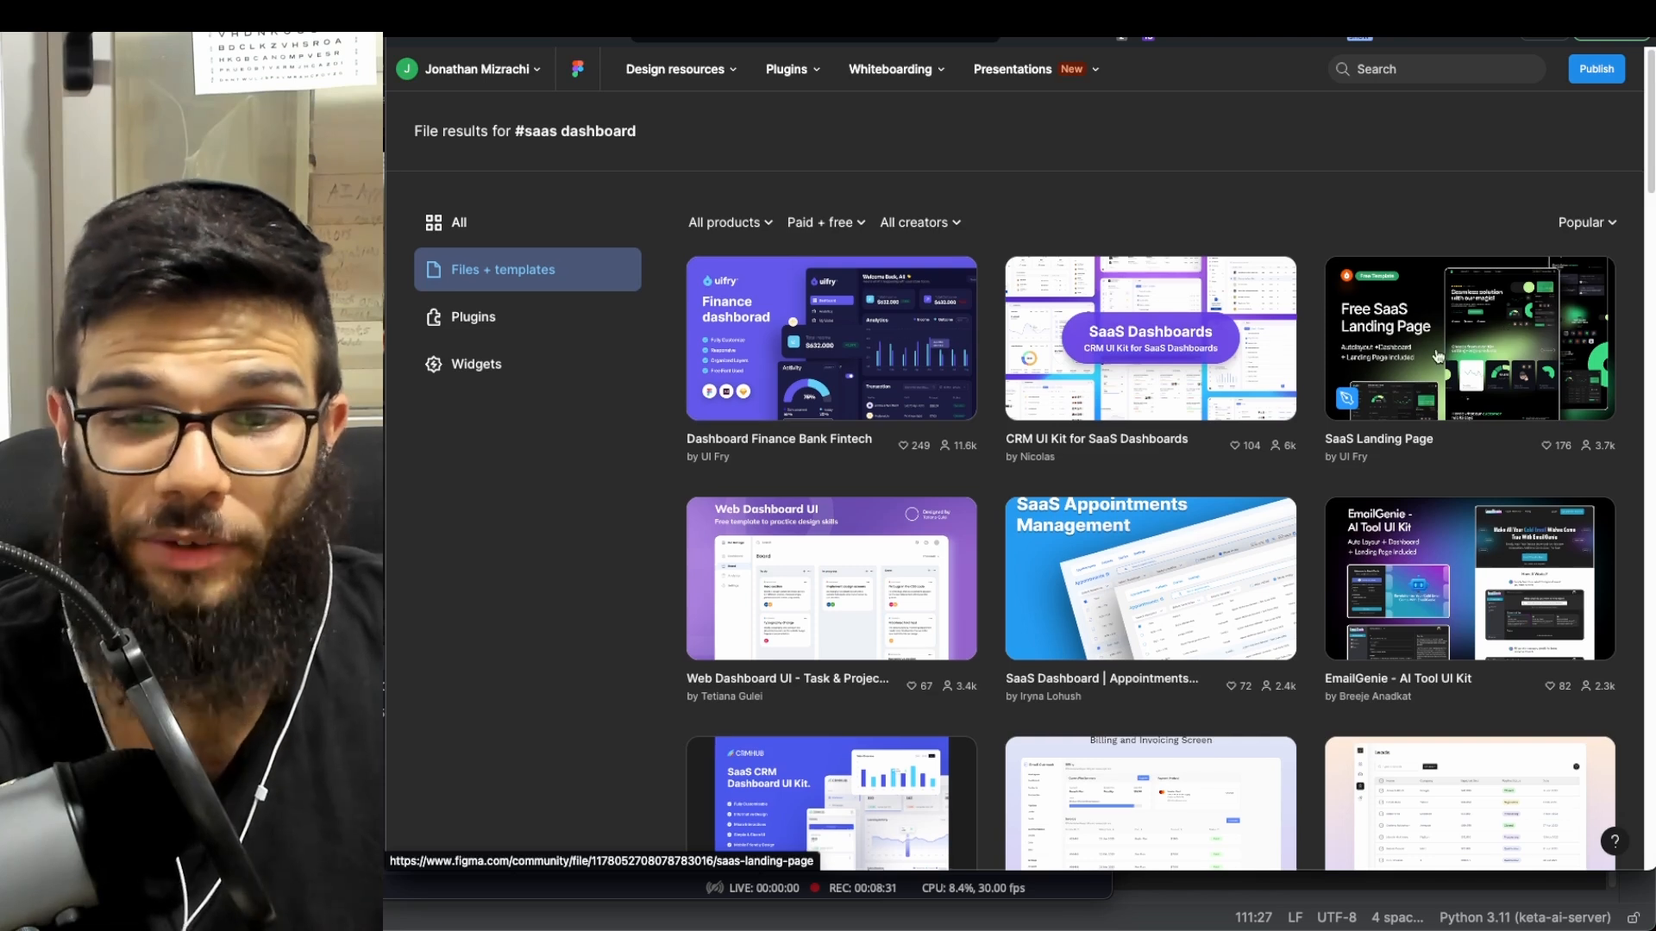
- Open the Dashboard Finance Bank Fintech template from Top Files as a Figma draft copy
{"action": "scroll", "coordinate": [1449, 345], "scroll_direction": "down", "scroll_amount": 2}
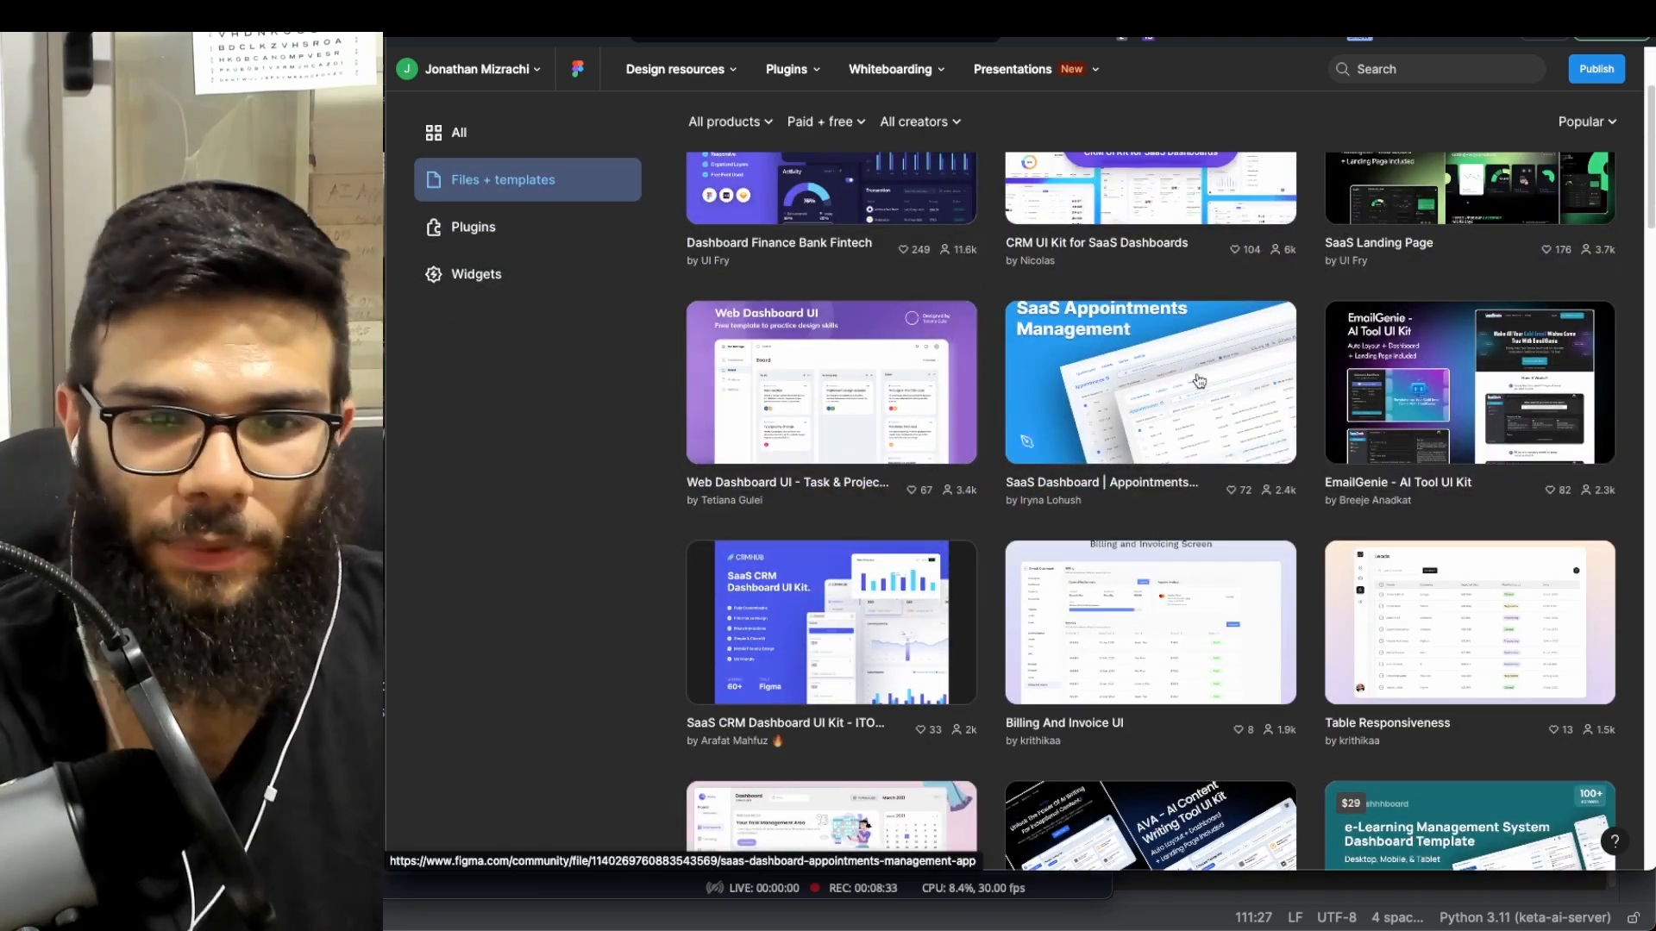
{"action": "scroll", "coordinate": [901, 383], "scroll_direction": "down", "scroll_amount": 4}
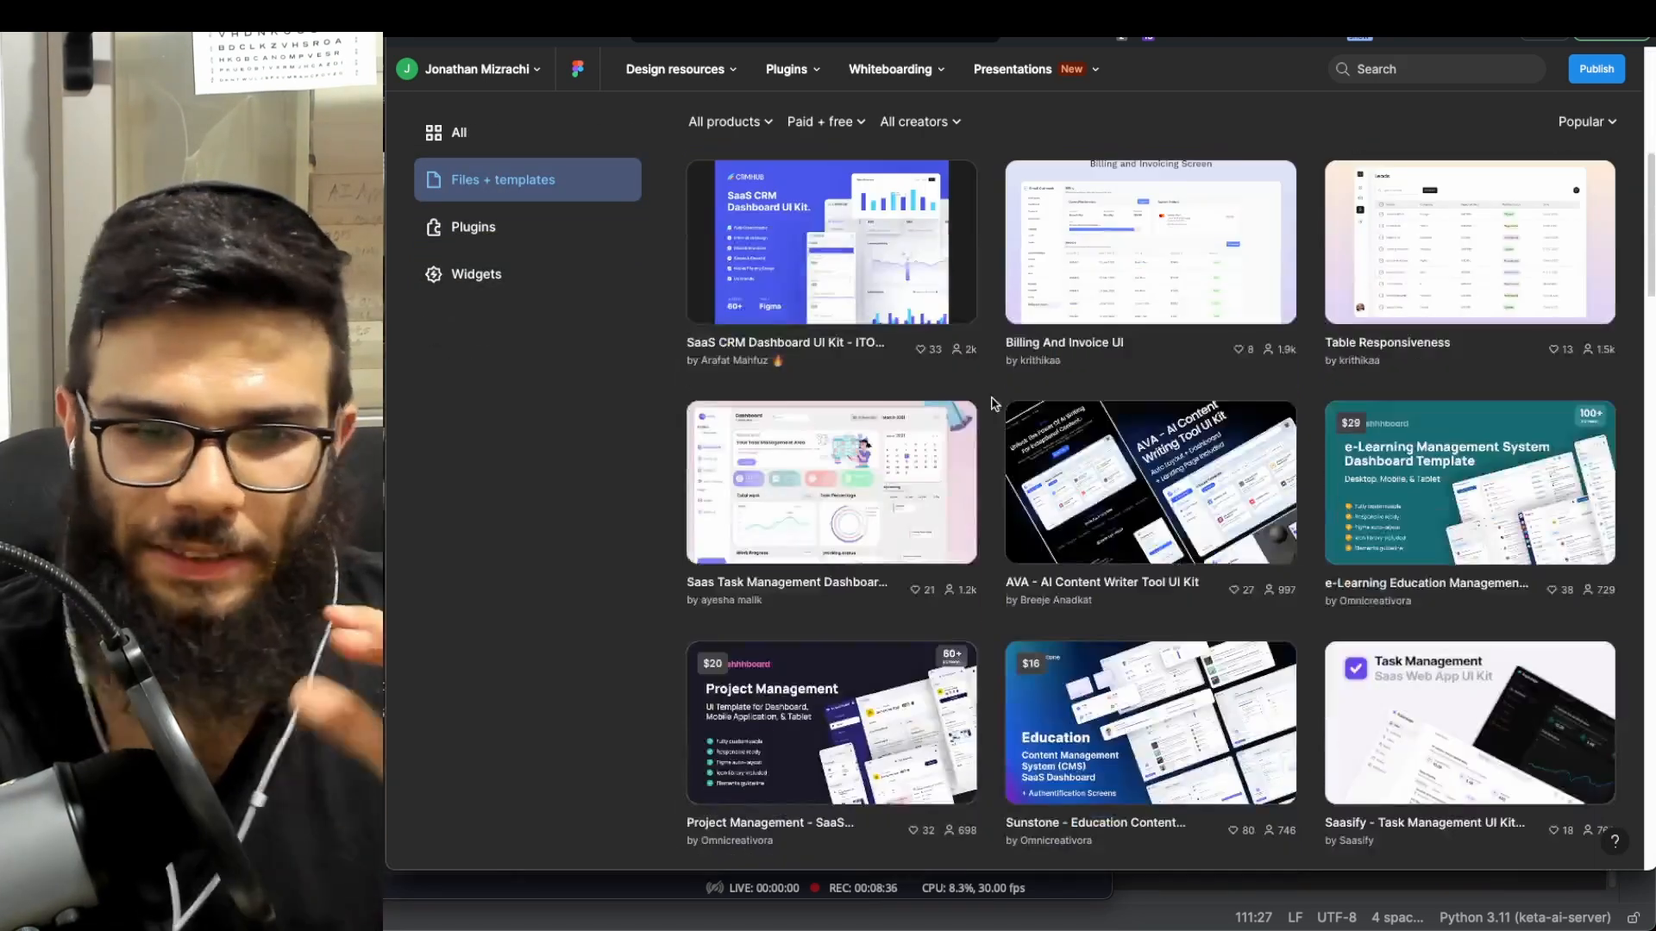
{"action": "scroll", "coordinate": [851, 367], "scroll_direction": "up", "scroll_amount": 6}
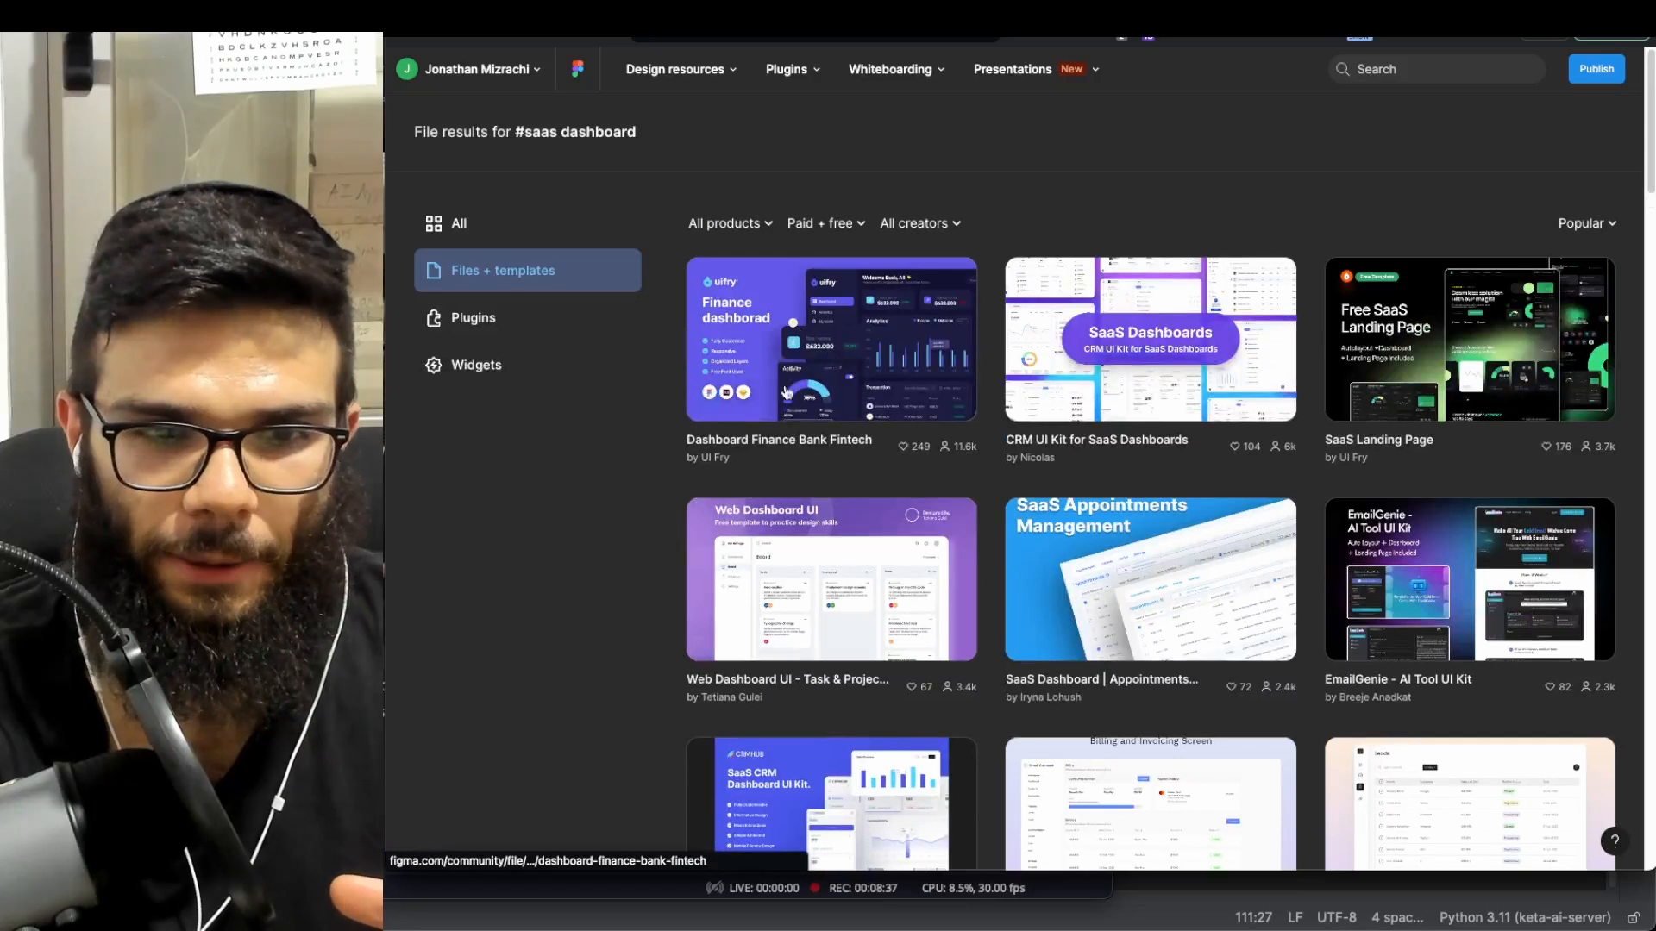
{"action": "left_click", "coordinate": [879, 328]}
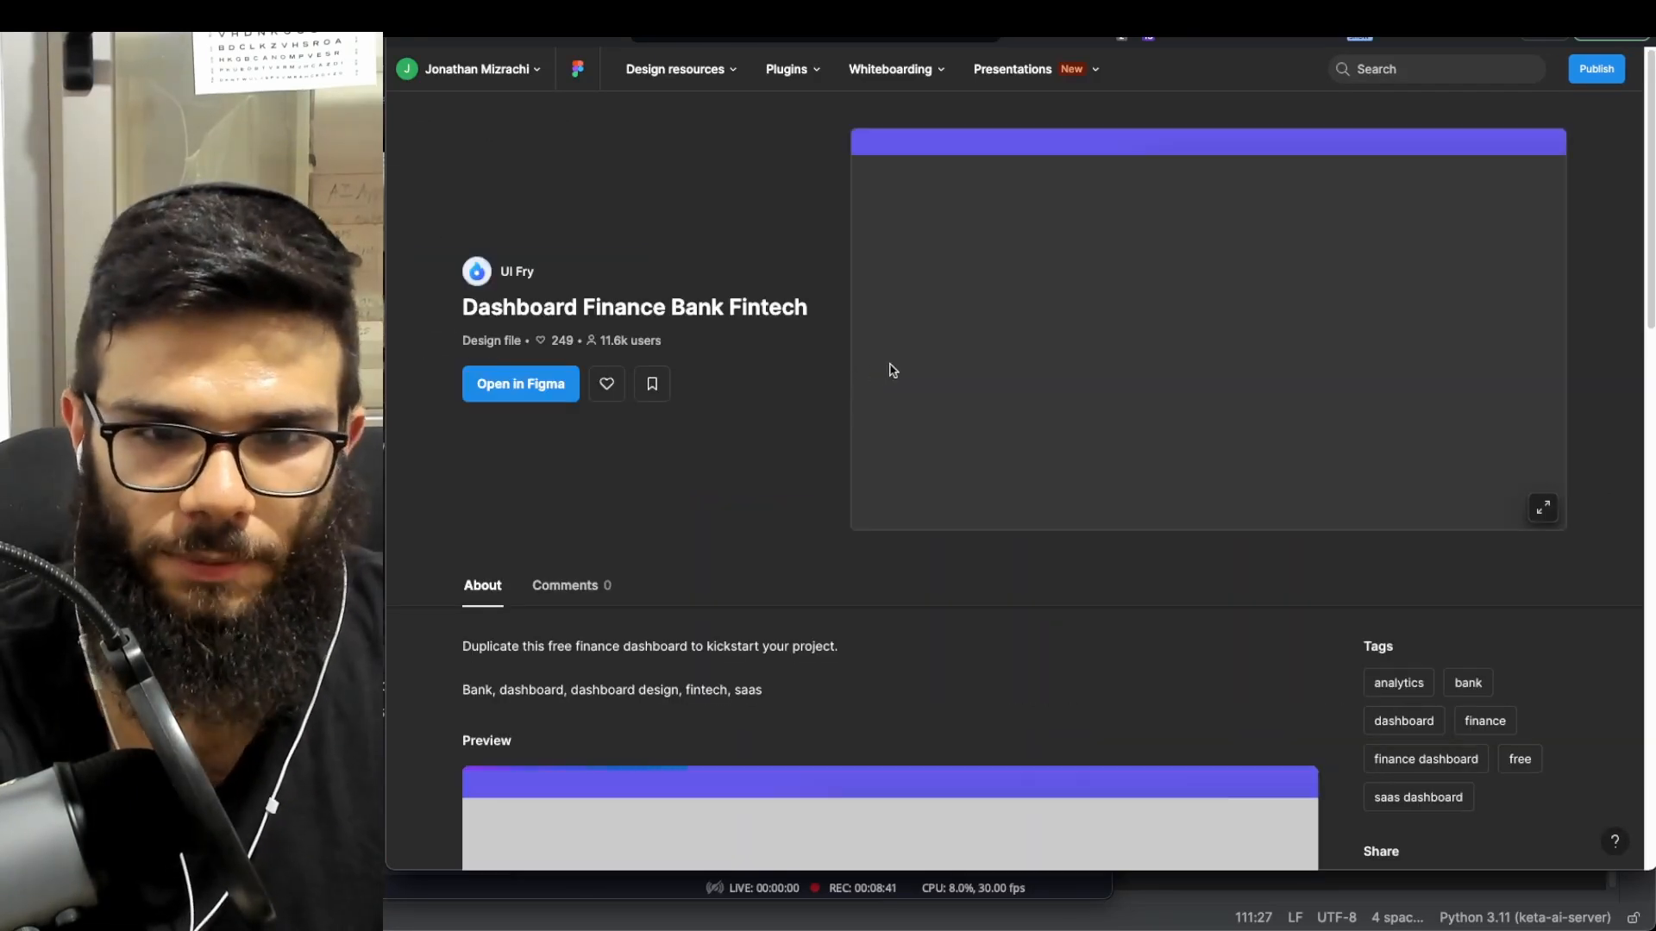
{"action": "scroll", "coordinate": [1035, 362], "scroll_direction": "down", "scroll_amount": 6}
{"action": "scroll", "coordinate": [988, 369], "scroll_direction": "up", "scroll_amount": 6}
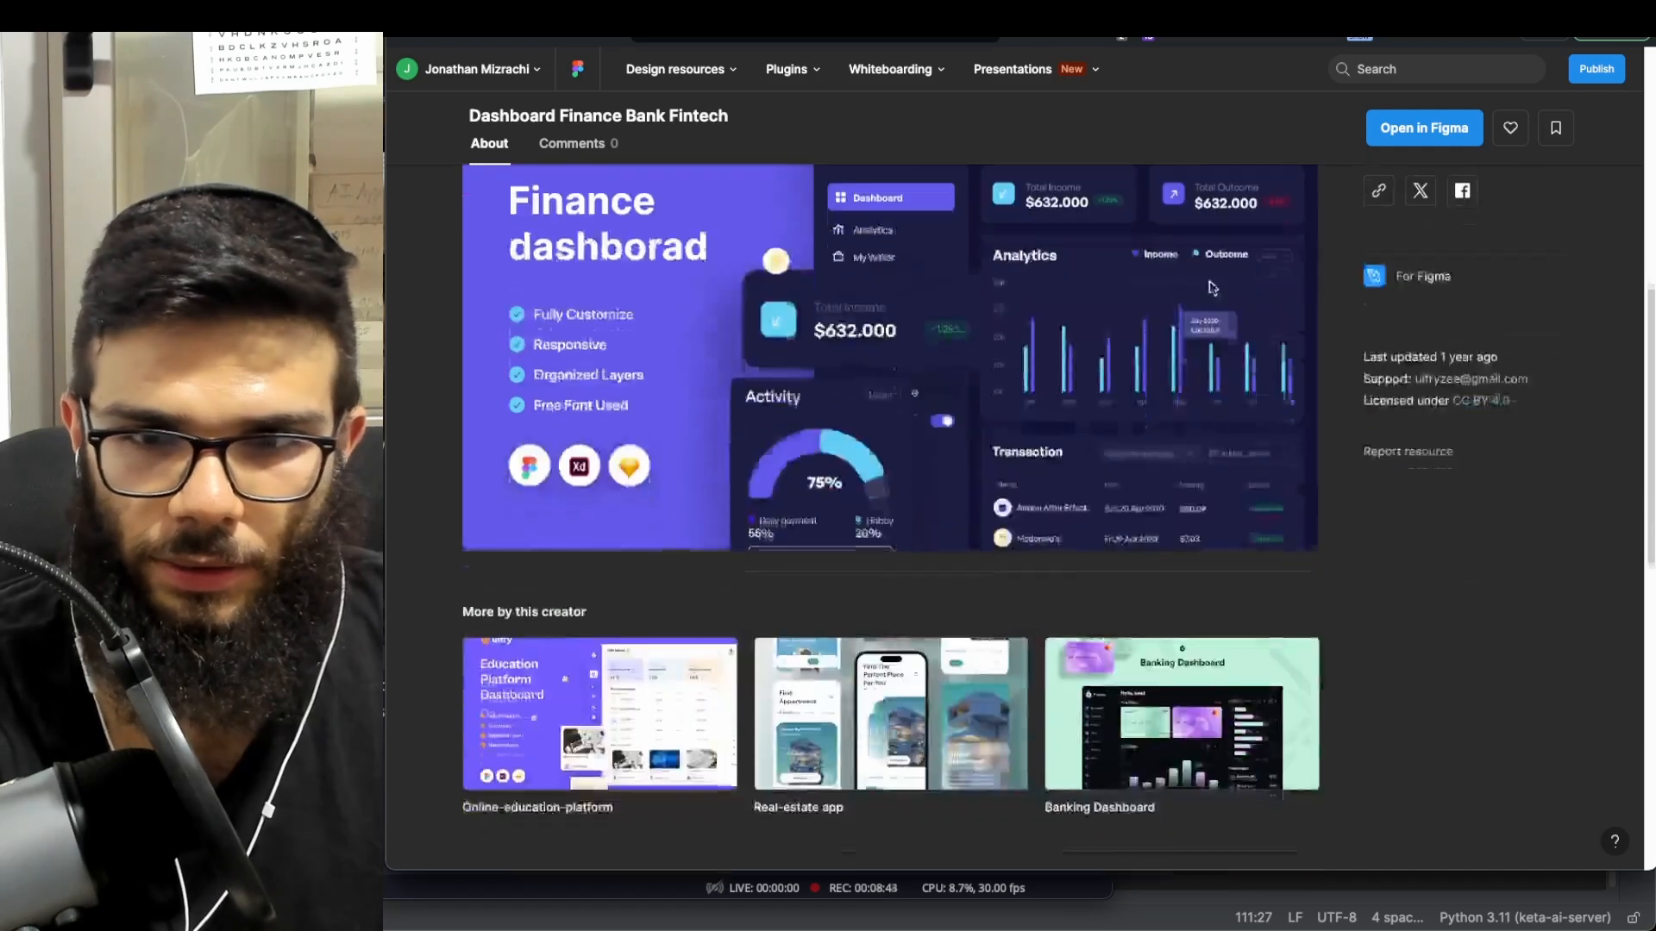
{"action": "scroll", "coordinate": [1041, 368], "scroll_direction": "up", "scroll_amount": 1}
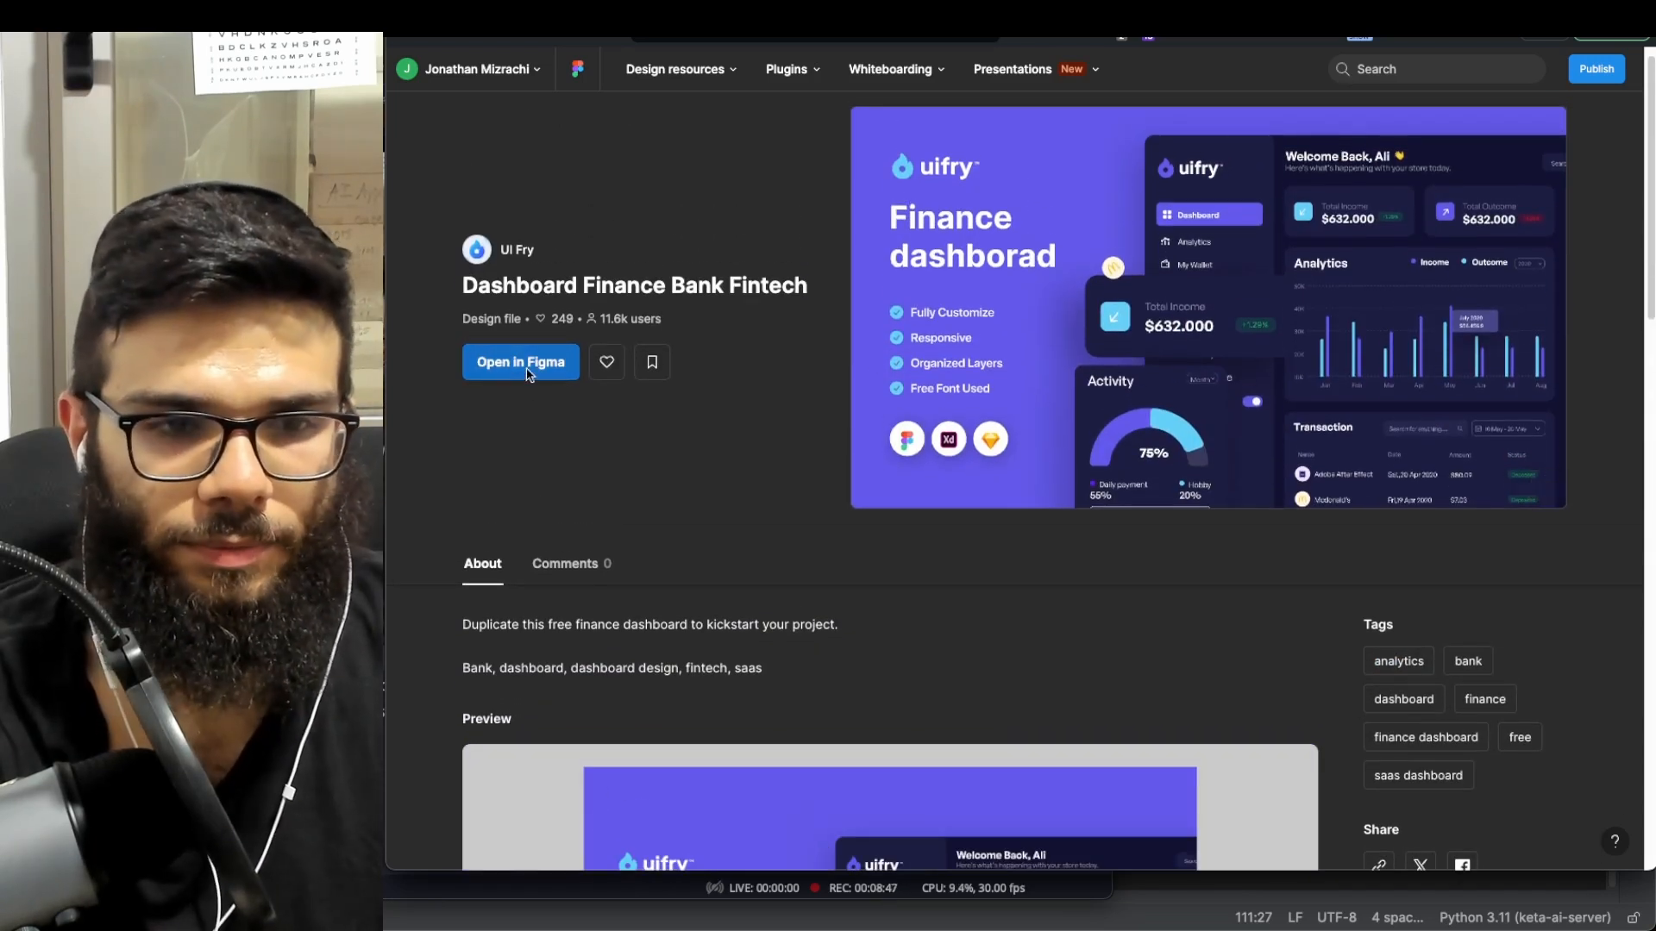
{"action": "left_click", "coordinate": [513, 362]}
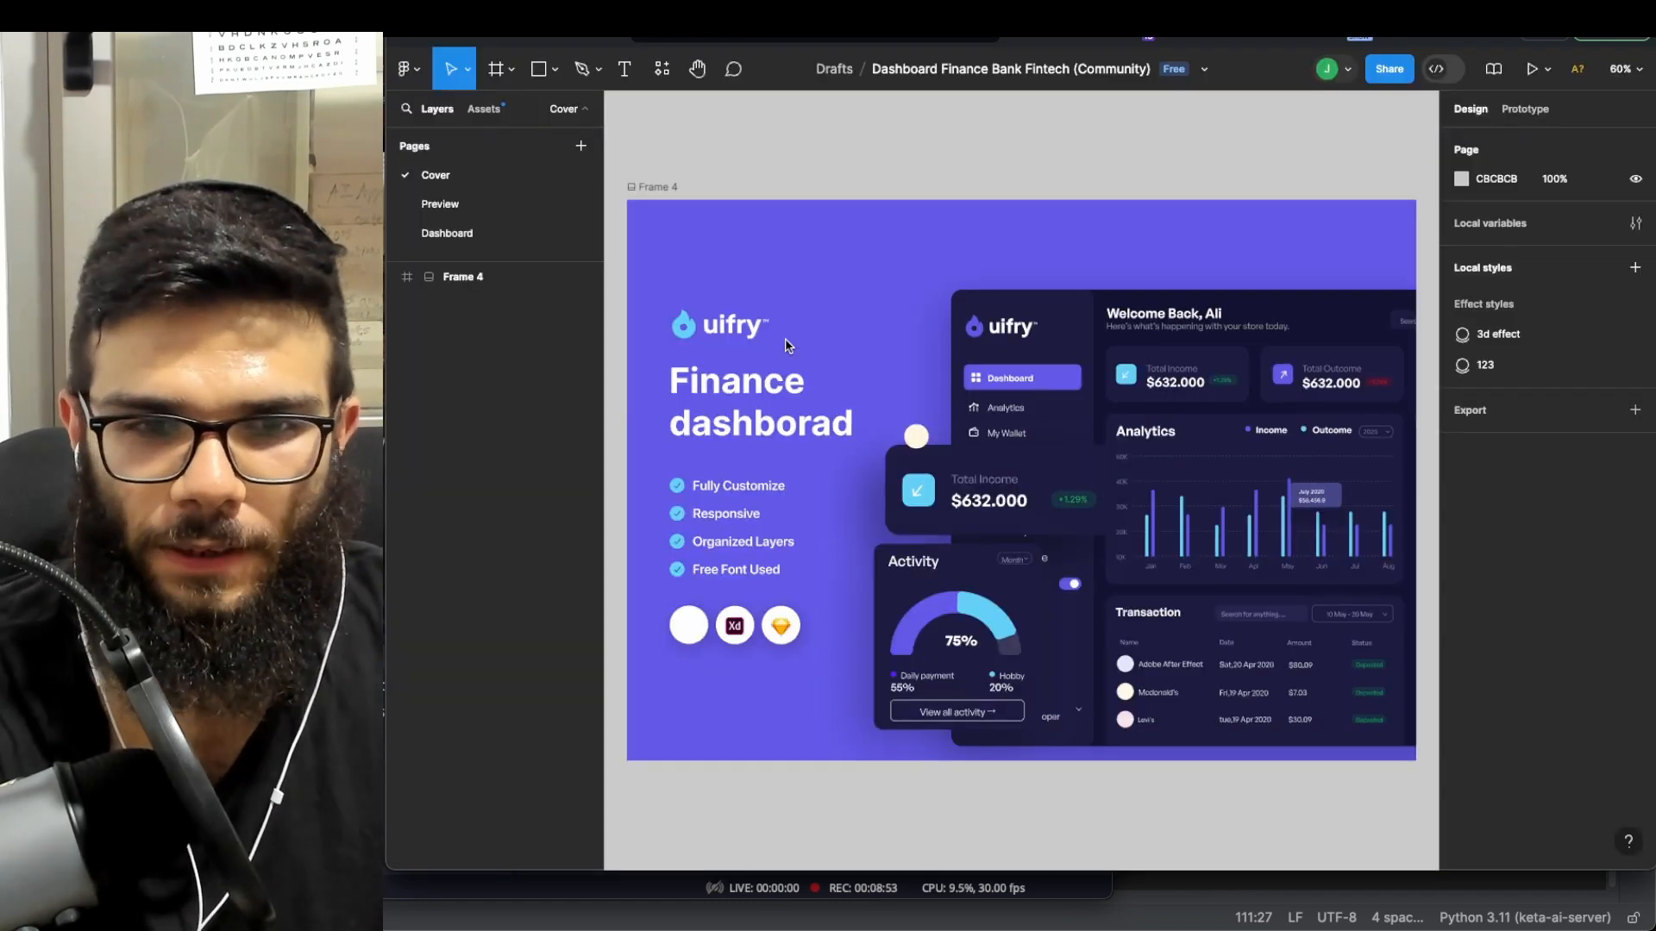
- Switch to the Dashboard page and bring its Desktop - 1 frame into view
{"action": "left_click", "coordinate": [447, 233]}
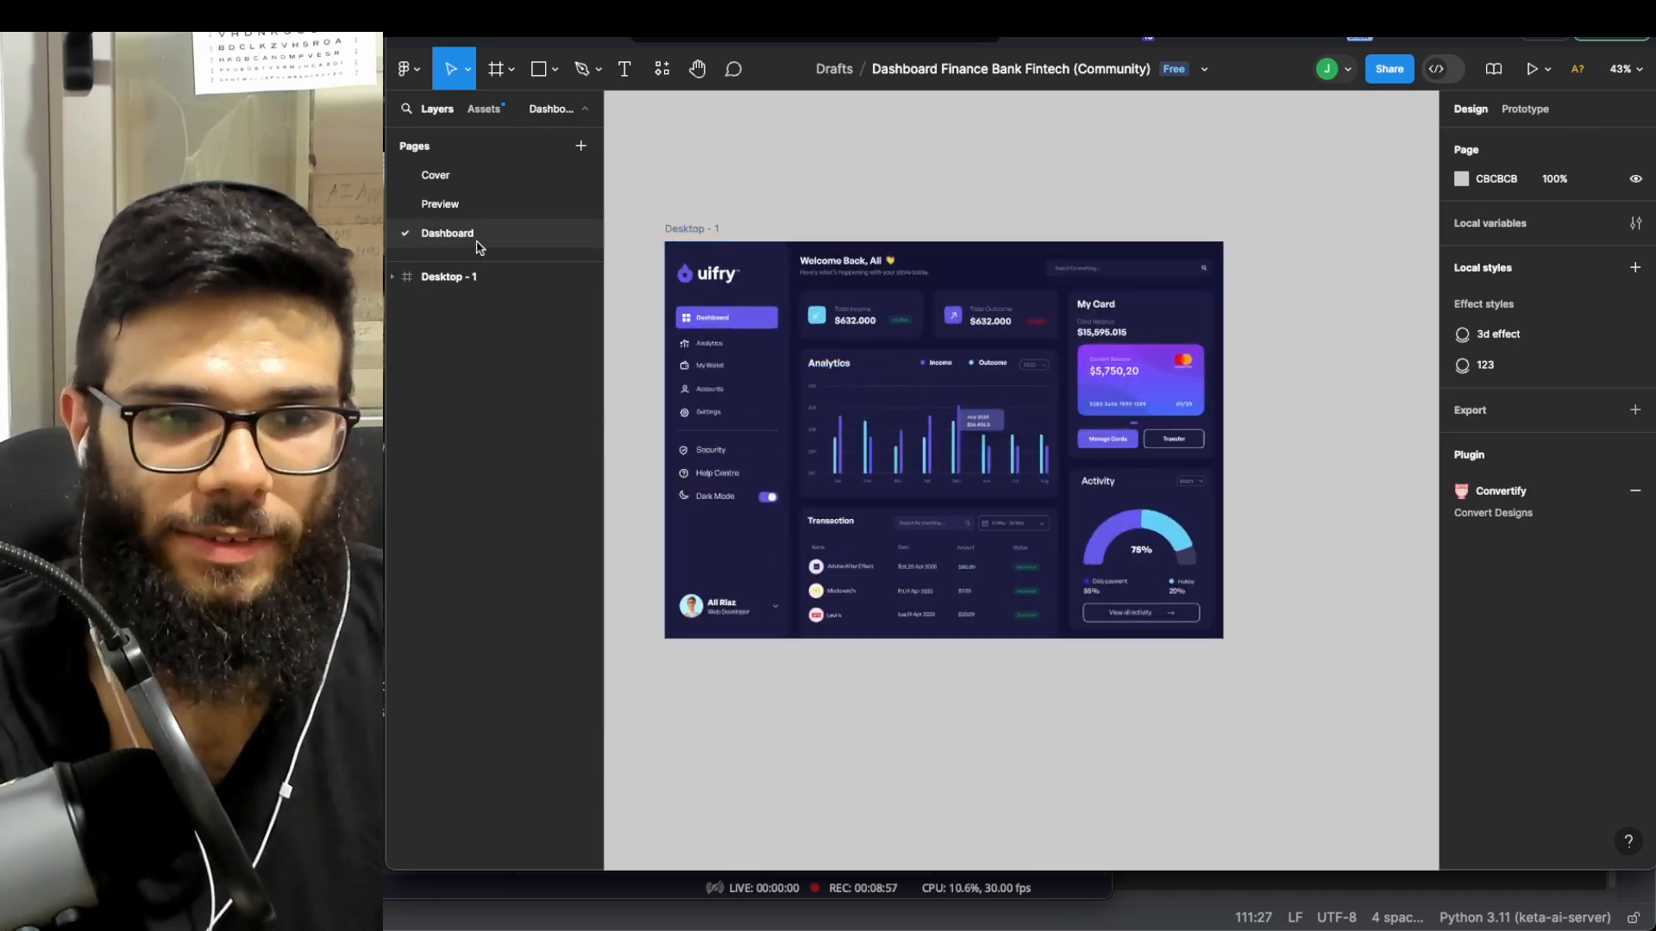
{"action": "scroll", "coordinate": [905, 340], "scroll_direction": "up", "scroll_amount": 2}
{"action": "scroll", "coordinate": [908, 341], "scroll_direction": "left", "scroll_amount": 2}
{"action": "scroll", "coordinate": [1016, 366], "scroll_direction": "down", "scroll_amount": 1}
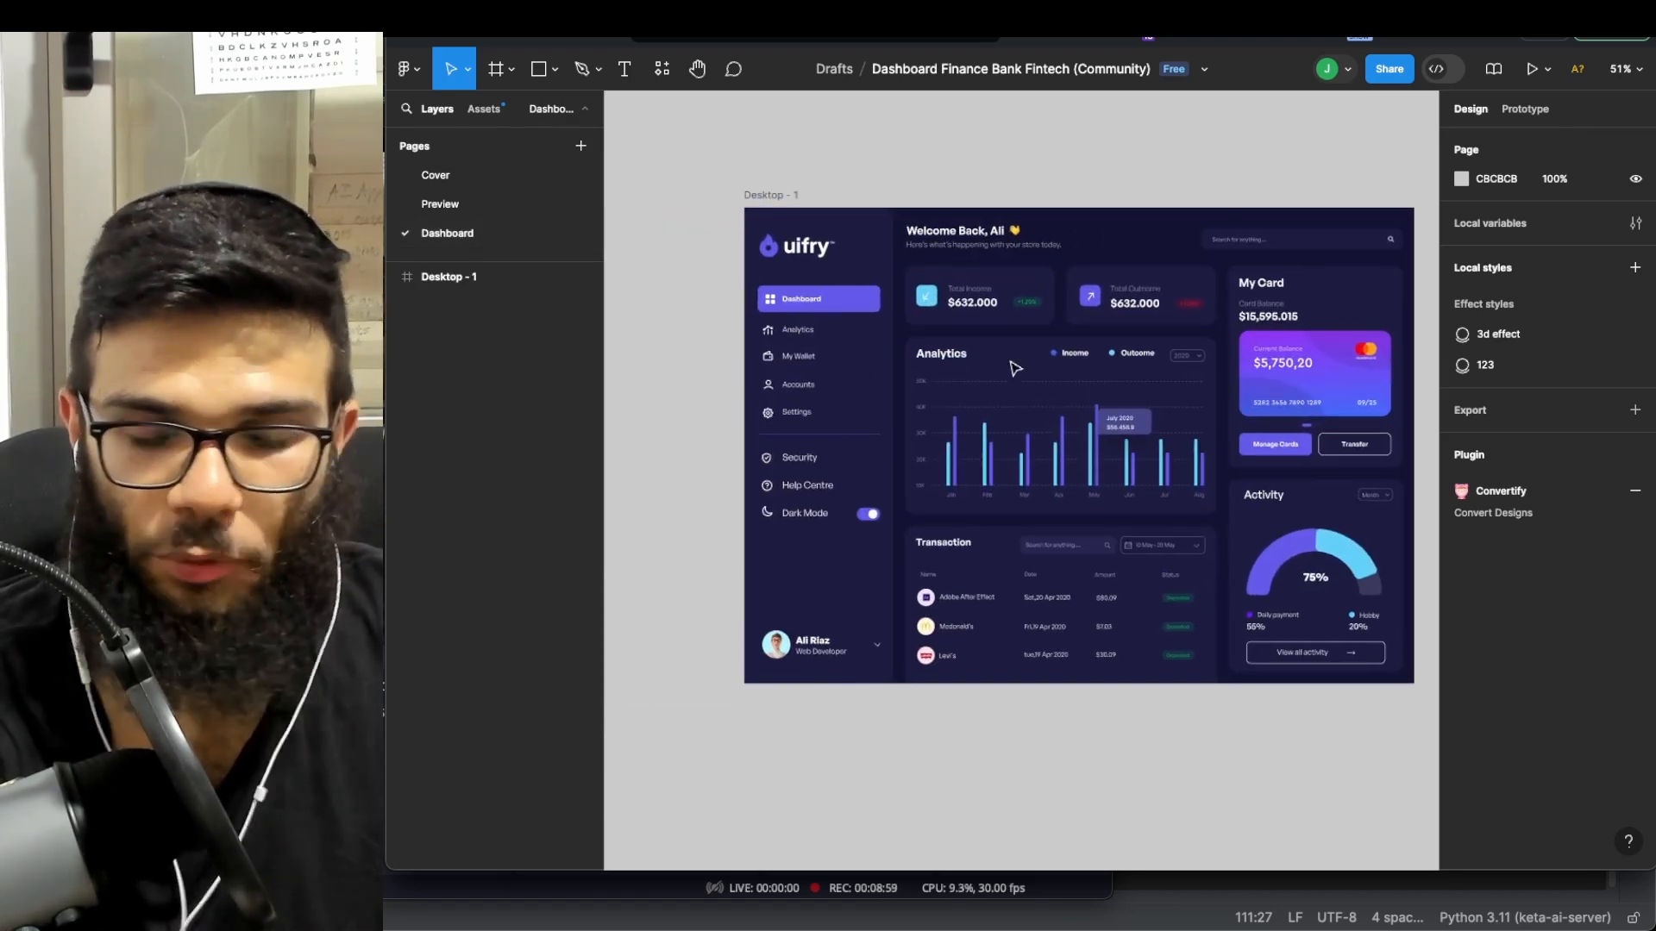
{"action": "scroll", "coordinate": [1003, 369], "scroll_direction": "up", "scroll_amount": 2}
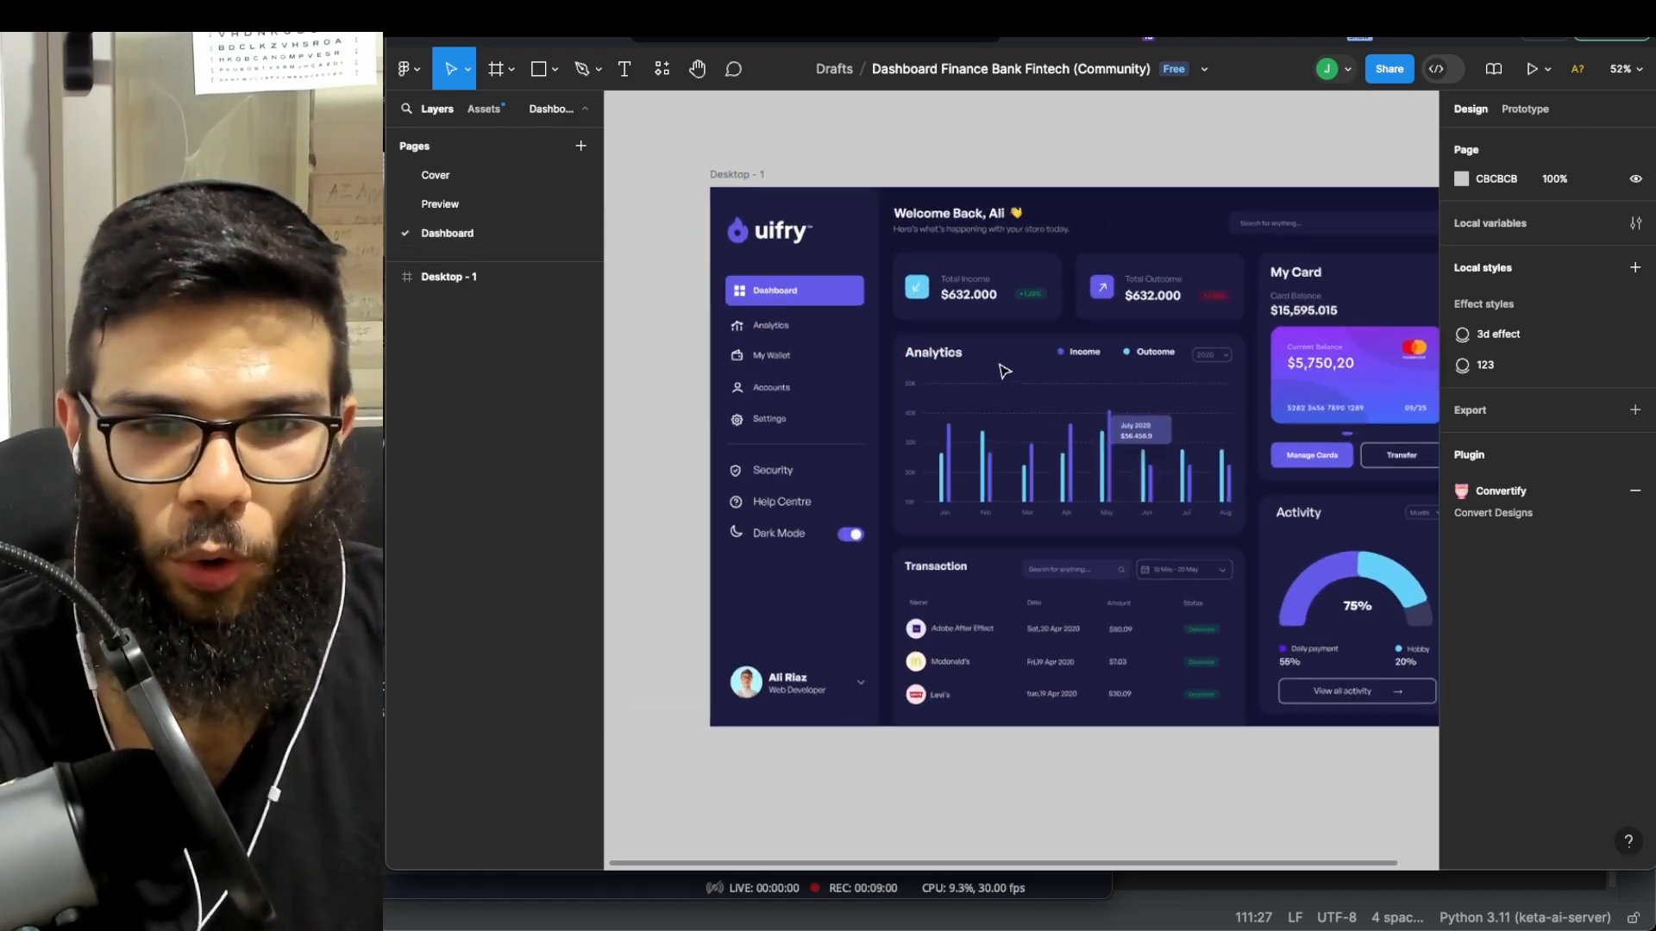
- Expand Desktop - 1 and its sidebar group in Layers, then select the frame
{"action": "left_click", "coordinate": [393, 277]}
{"action": "left_click", "coordinate": [407, 306]}
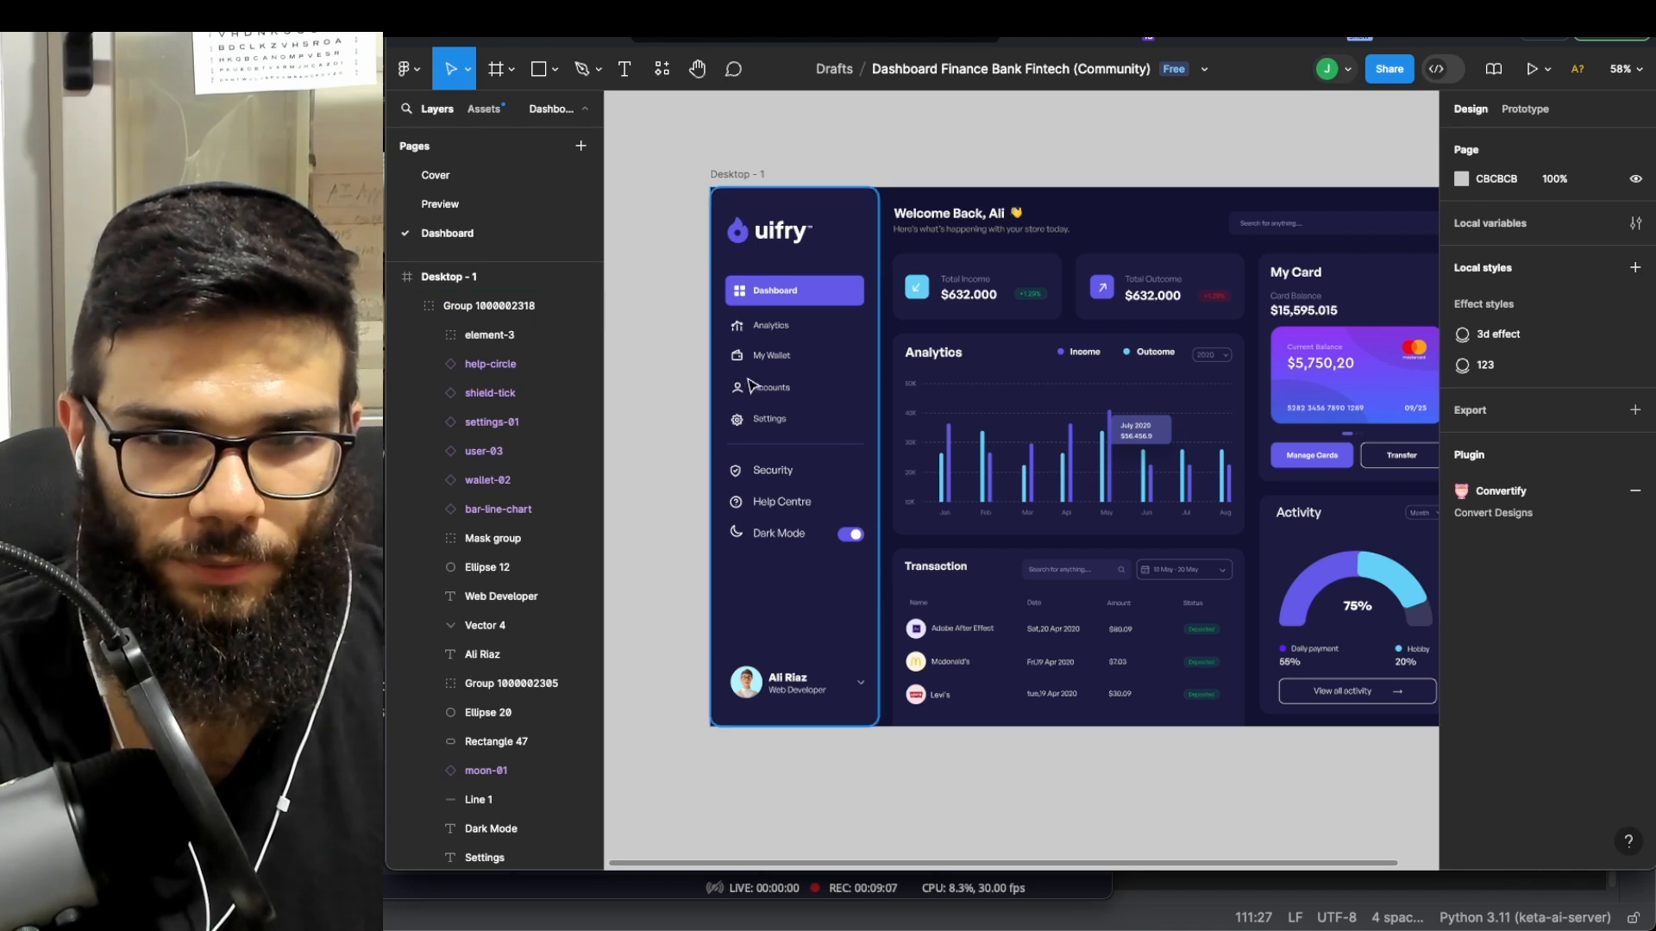
{"action": "scroll", "coordinate": [804, 414], "scroll_direction": "down", "scroll_amount": 3}
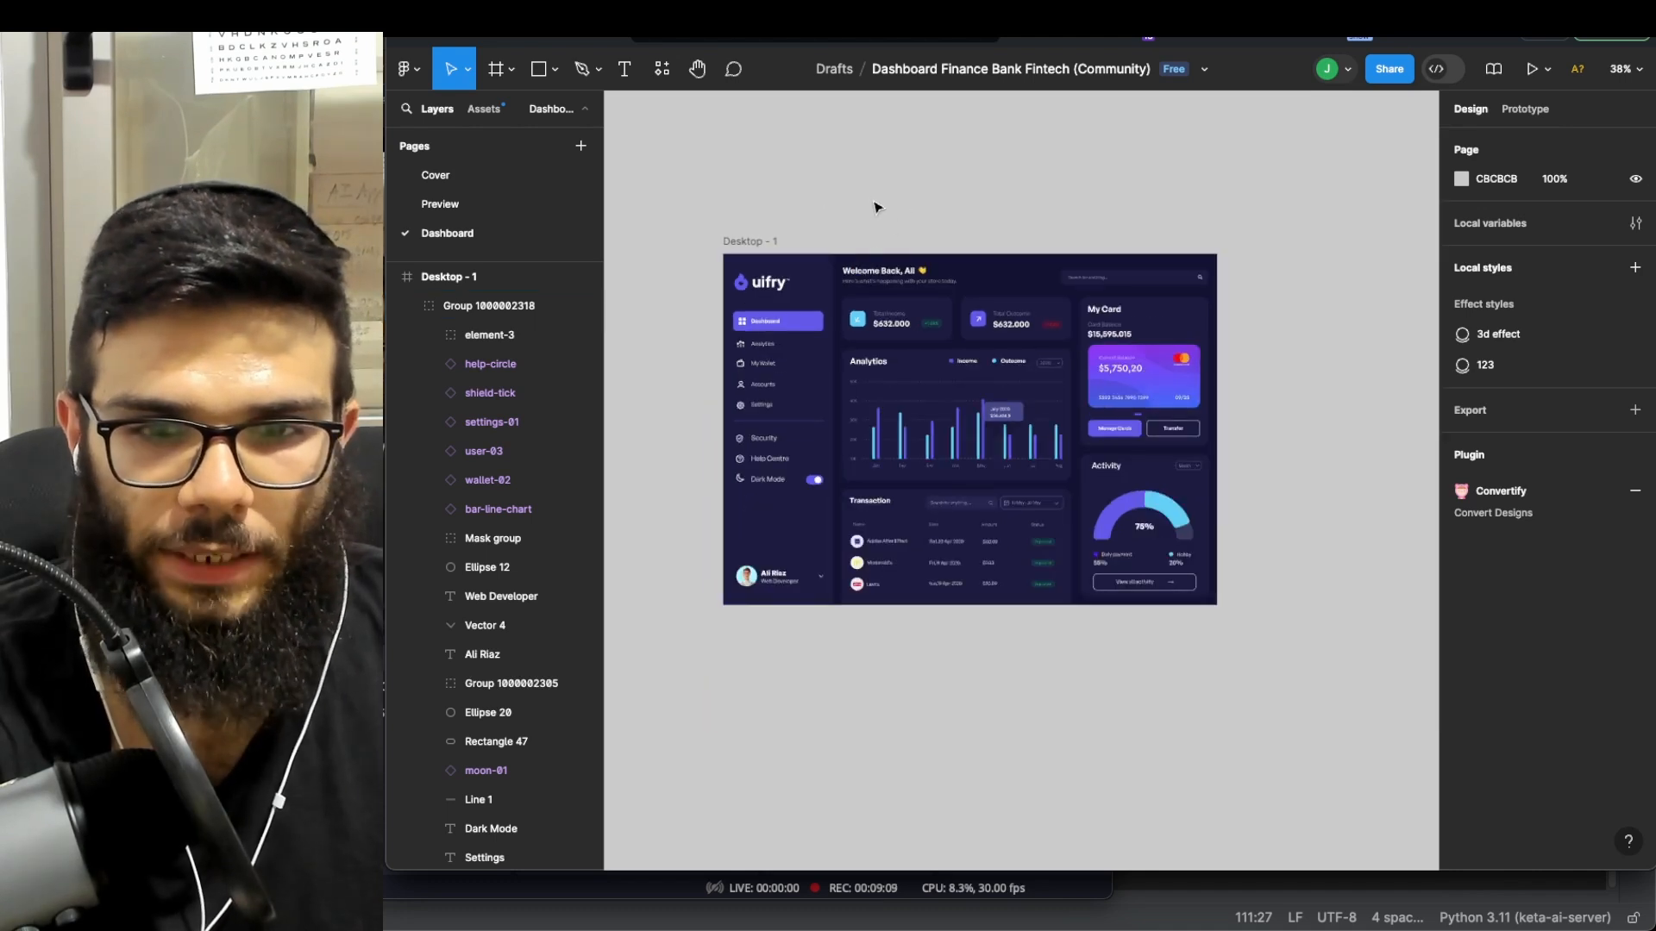
{"action": "left_click", "coordinate": [743, 241]}
{"action": "left_click", "coordinate": [505, 367]}
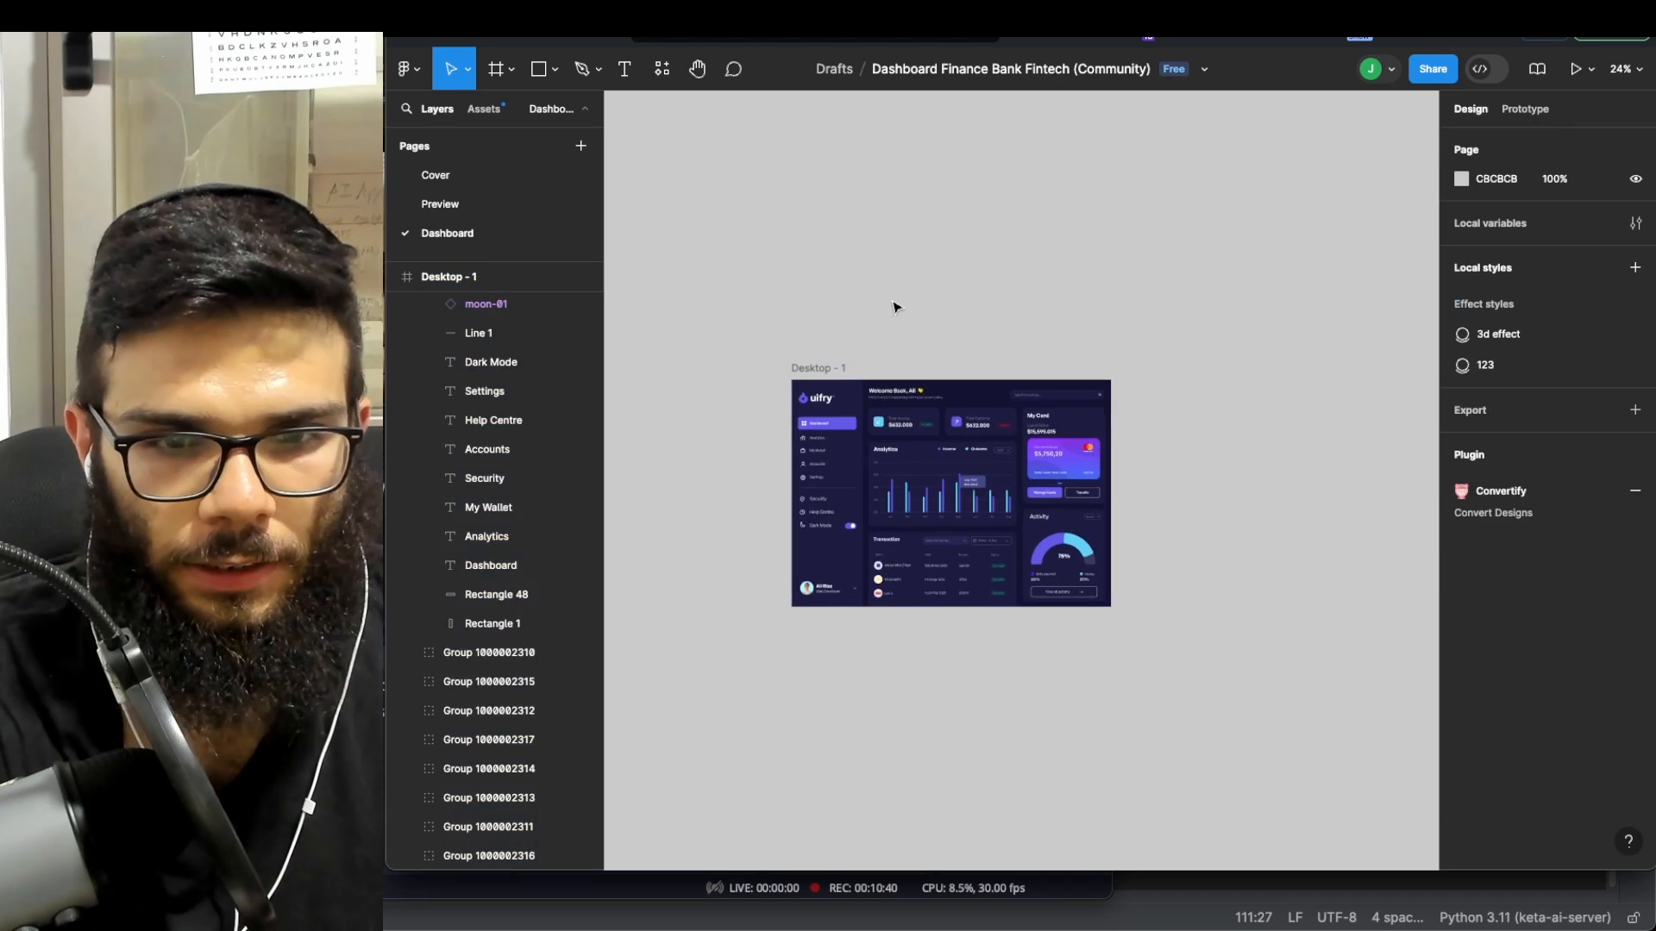
{"action": "scroll", "coordinate": [895, 307], "scroll_direction": "down", "scroll_amount": 3}
{"action": "scroll", "coordinate": [974, 254], "scroll_direction": "up", "scroll_amount": 1}
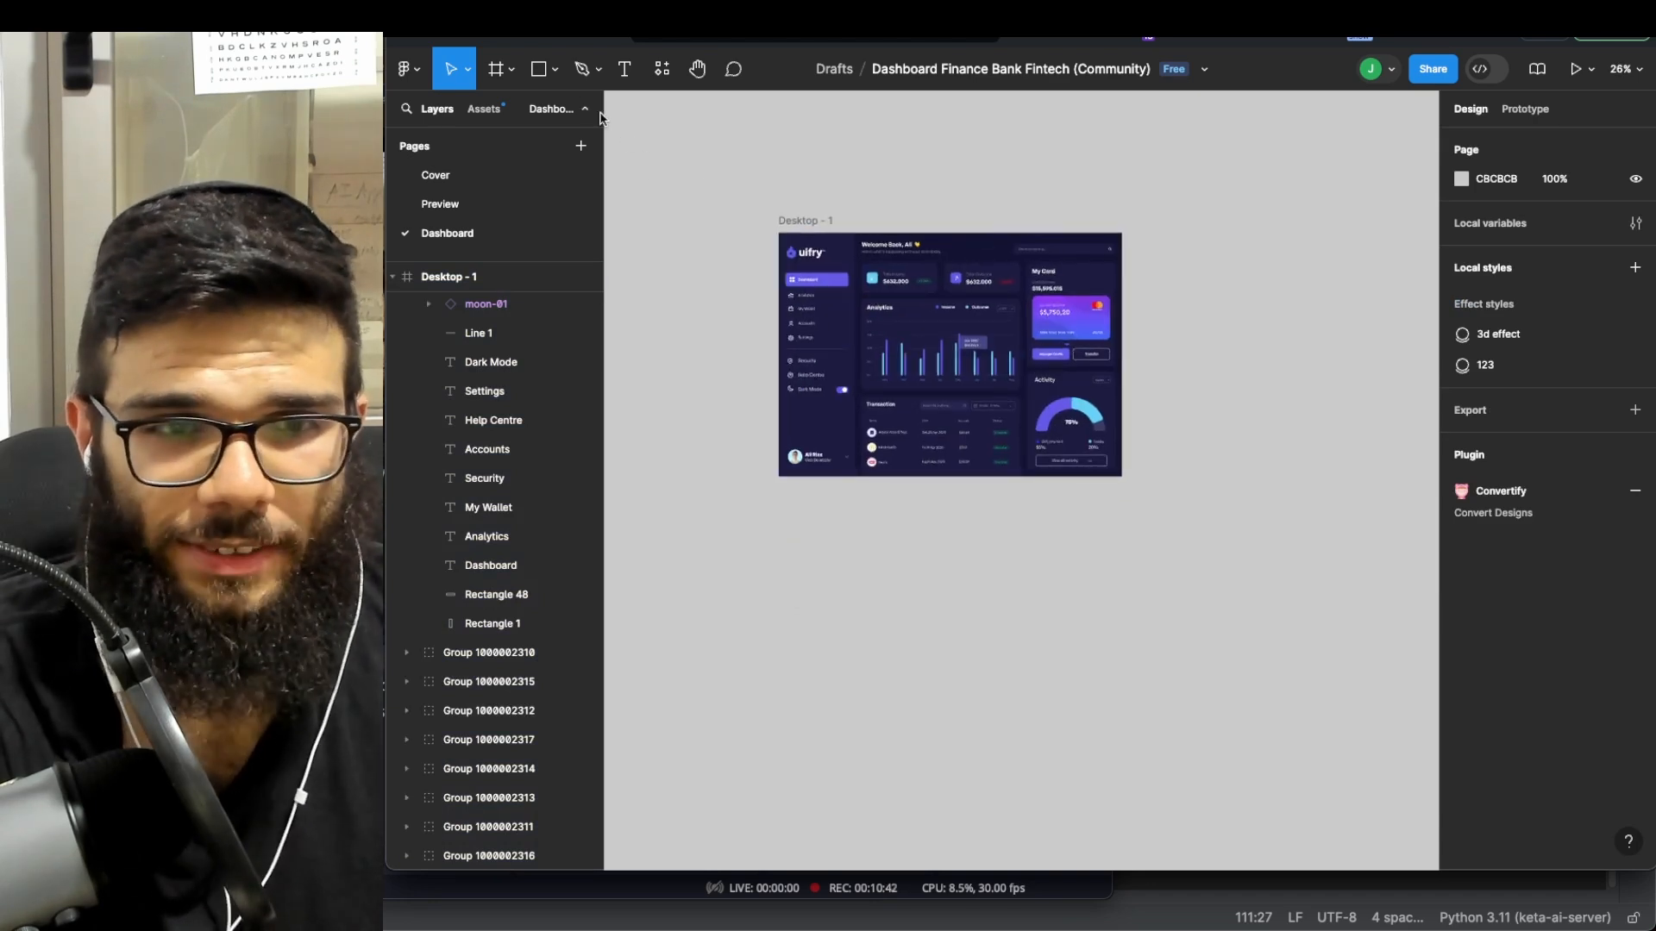
{"action": "scroll", "coordinate": [916, 231], "scroll_direction": "up", "scroll_amount": 3}
- Duplicate the Desktop - 1 frame, then undo the duplication
{"action": "left_click", "coordinate": [747, 226]}
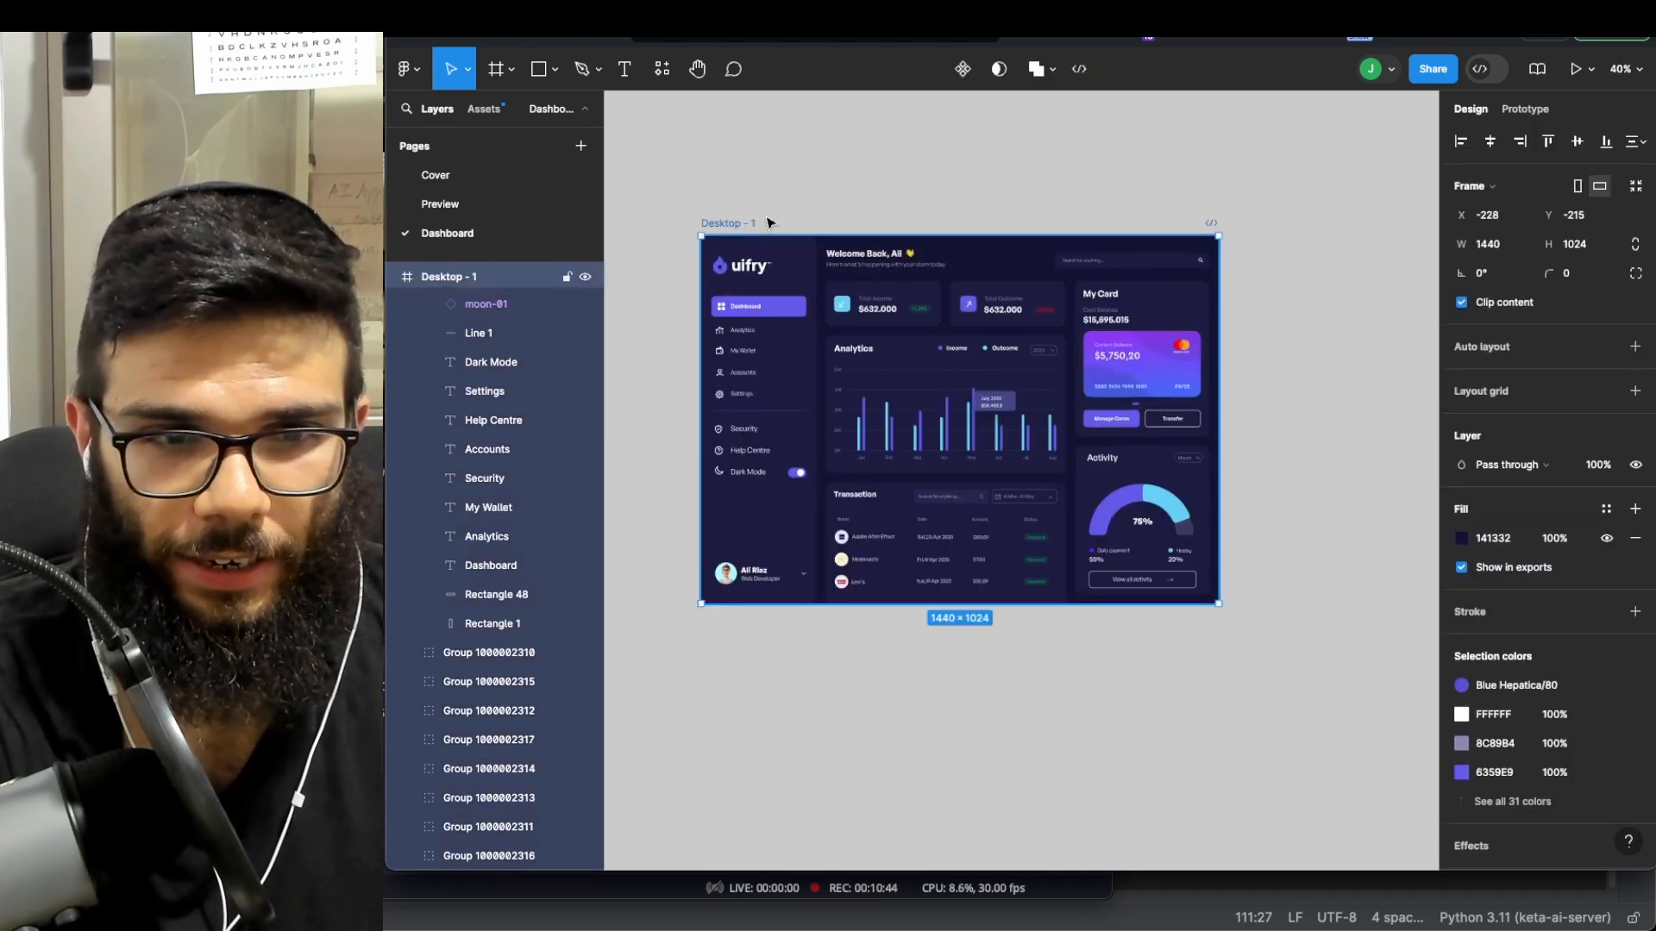
{"action": "key", "text": "ctrl+d"}
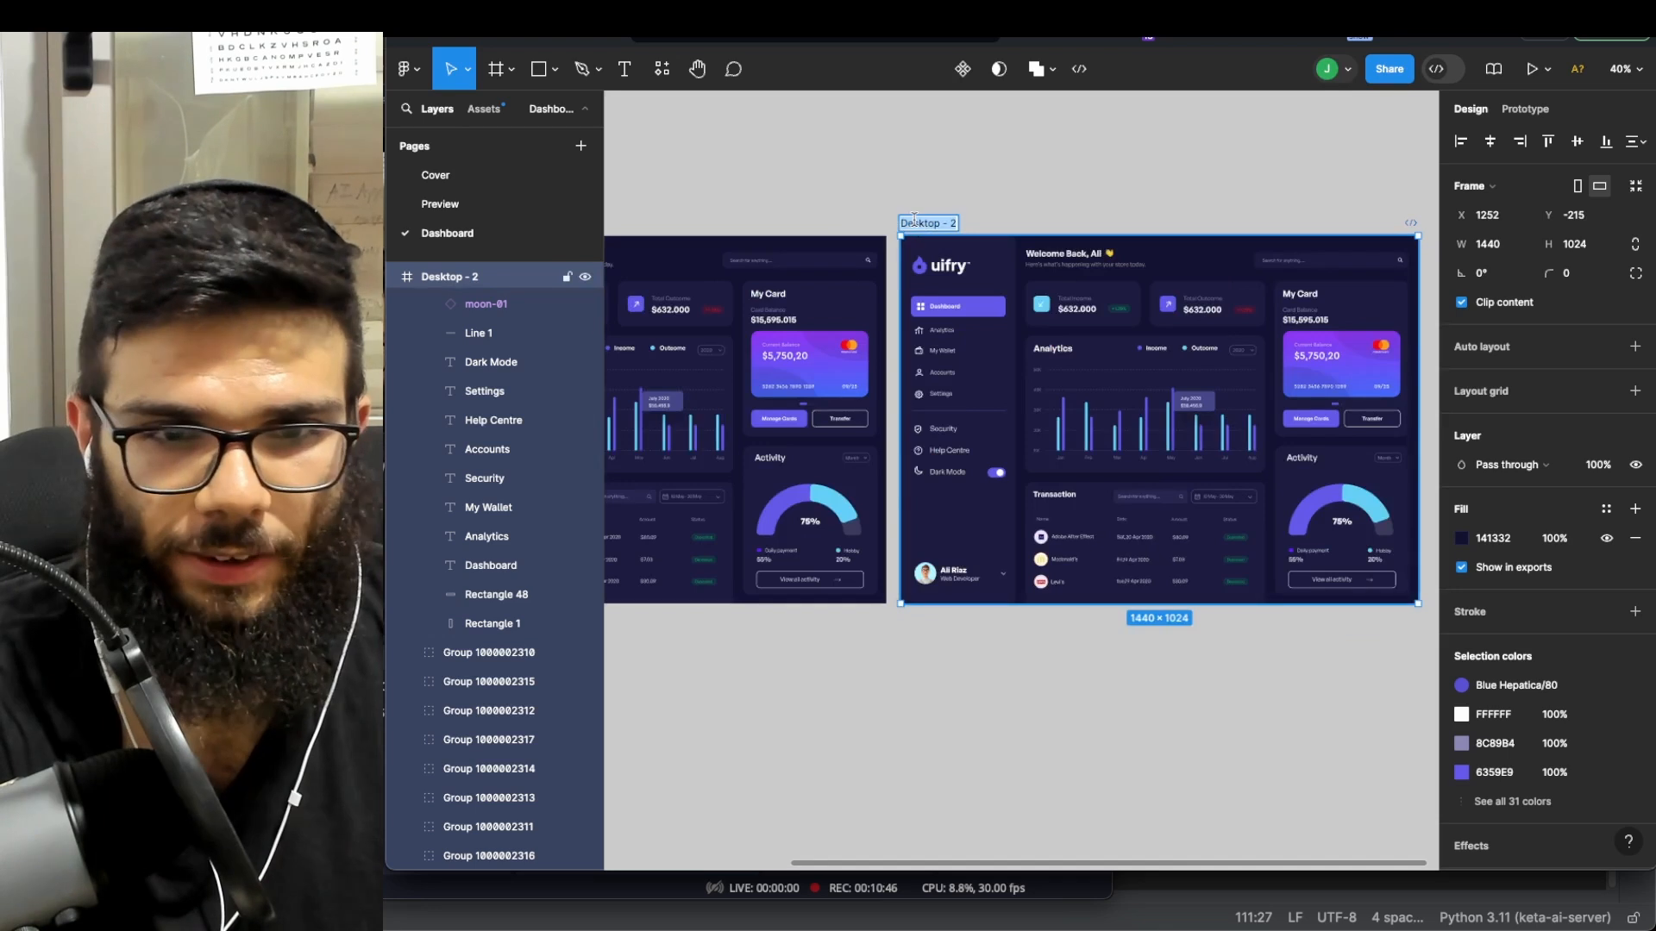
{"action": "key", "text": "ctrl+z"}
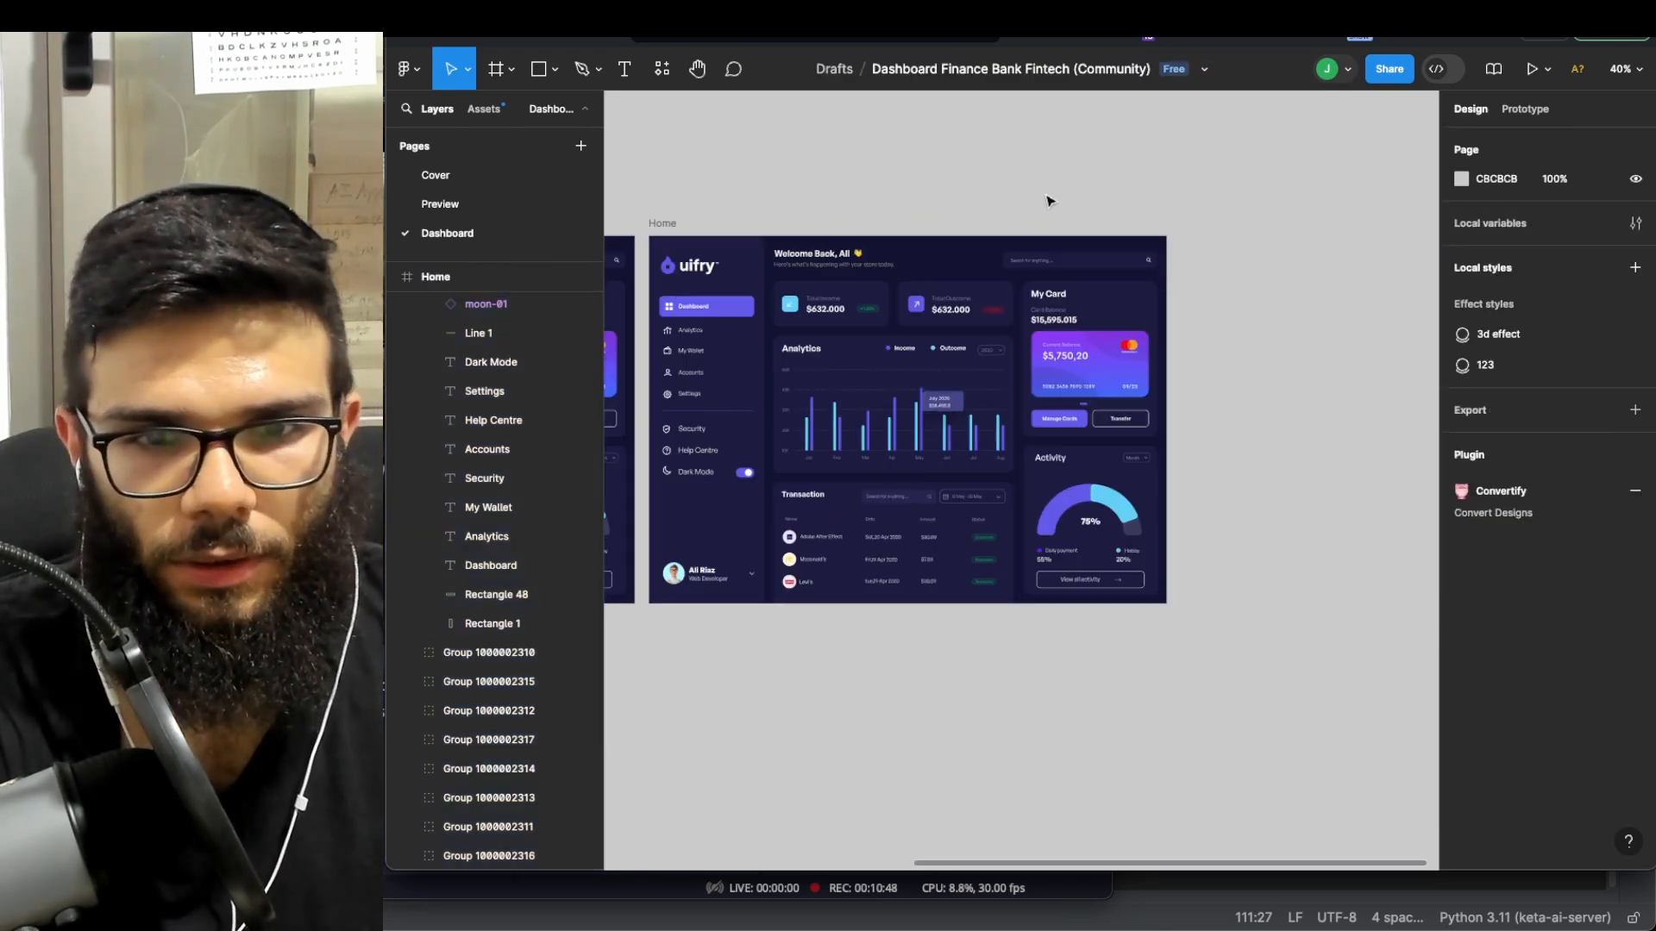
{"action": "scroll", "coordinate": [888, 326], "scroll_direction": "up", "scroll_amount": 1}
{"action": "scroll", "coordinate": [906, 332], "scroll_direction": "left", "scroll_amount": 3}
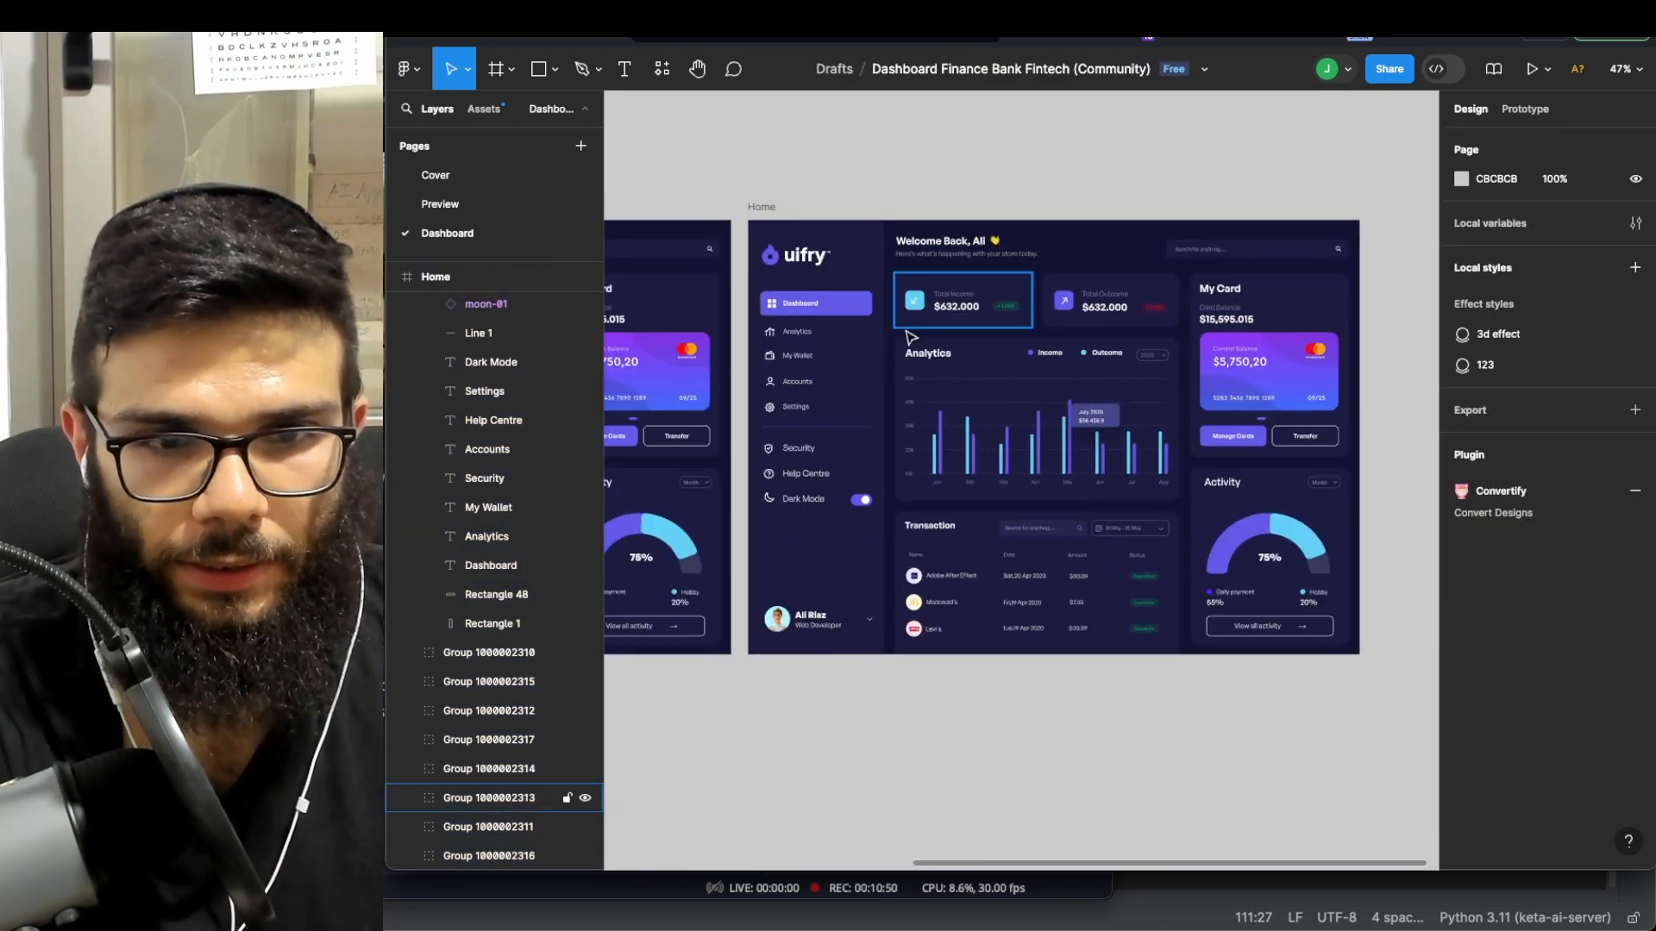
- Select and delete the dashboard's content cards
{"action": "left_click_drag", "start_coordinate": [891, 281], "coordinate": [1377, 699]}
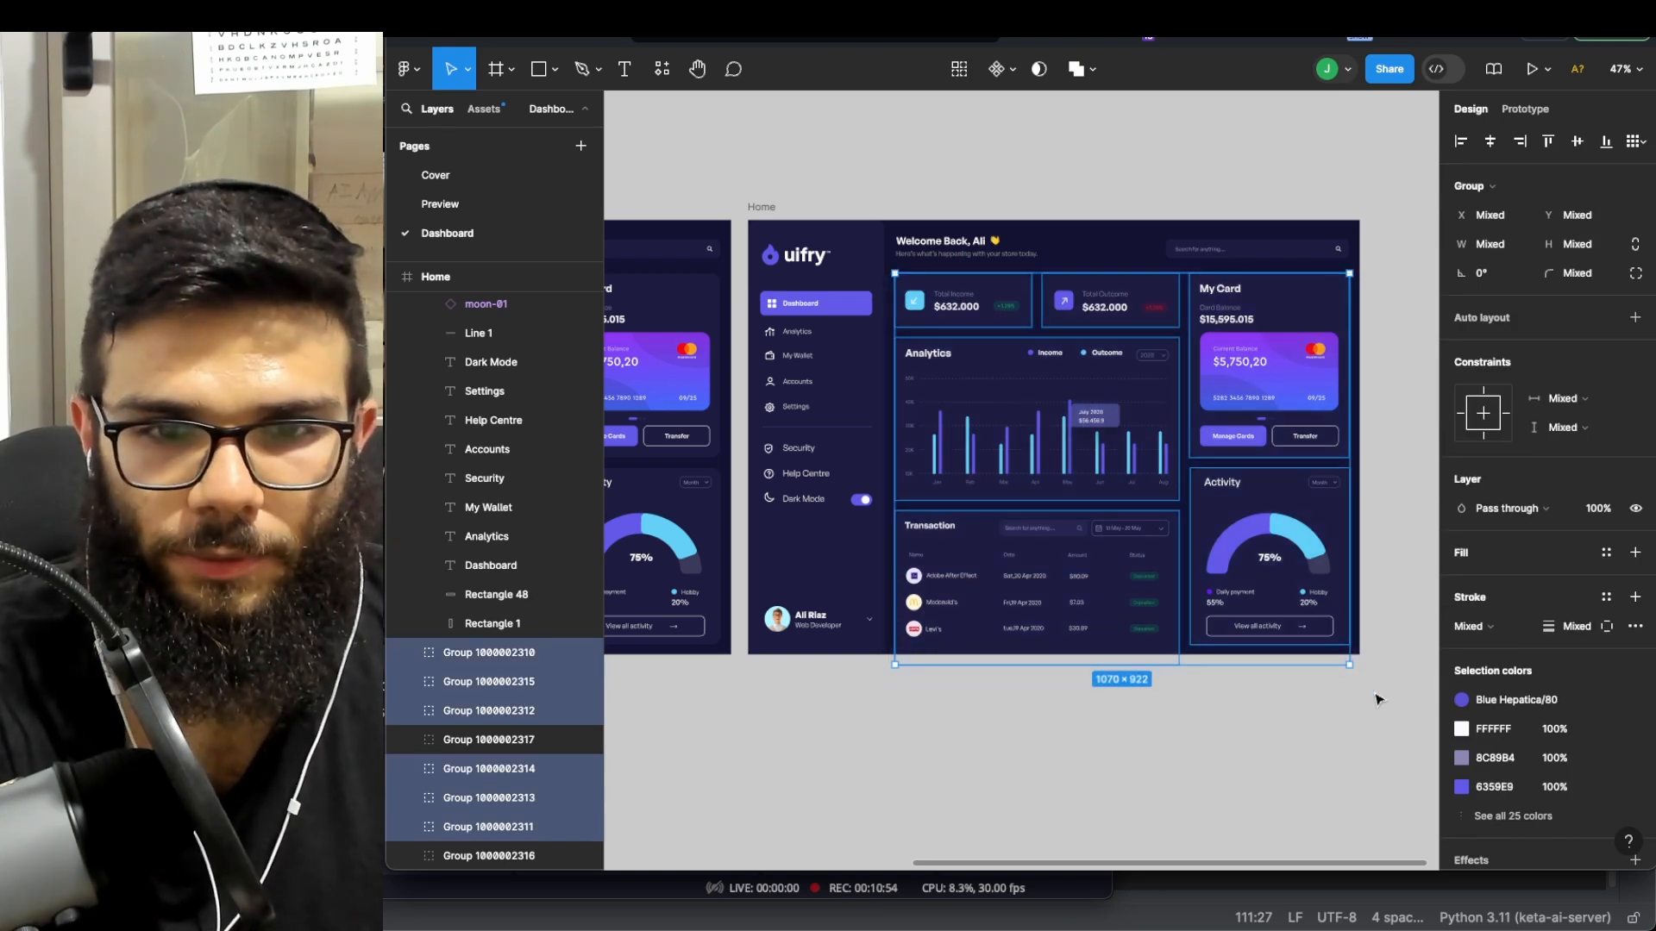
{"action": "key", "text": "Delete"}
{"action": "scroll", "coordinate": [1193, 274], "scroll_direction": "up", "scroll_amount": 3}
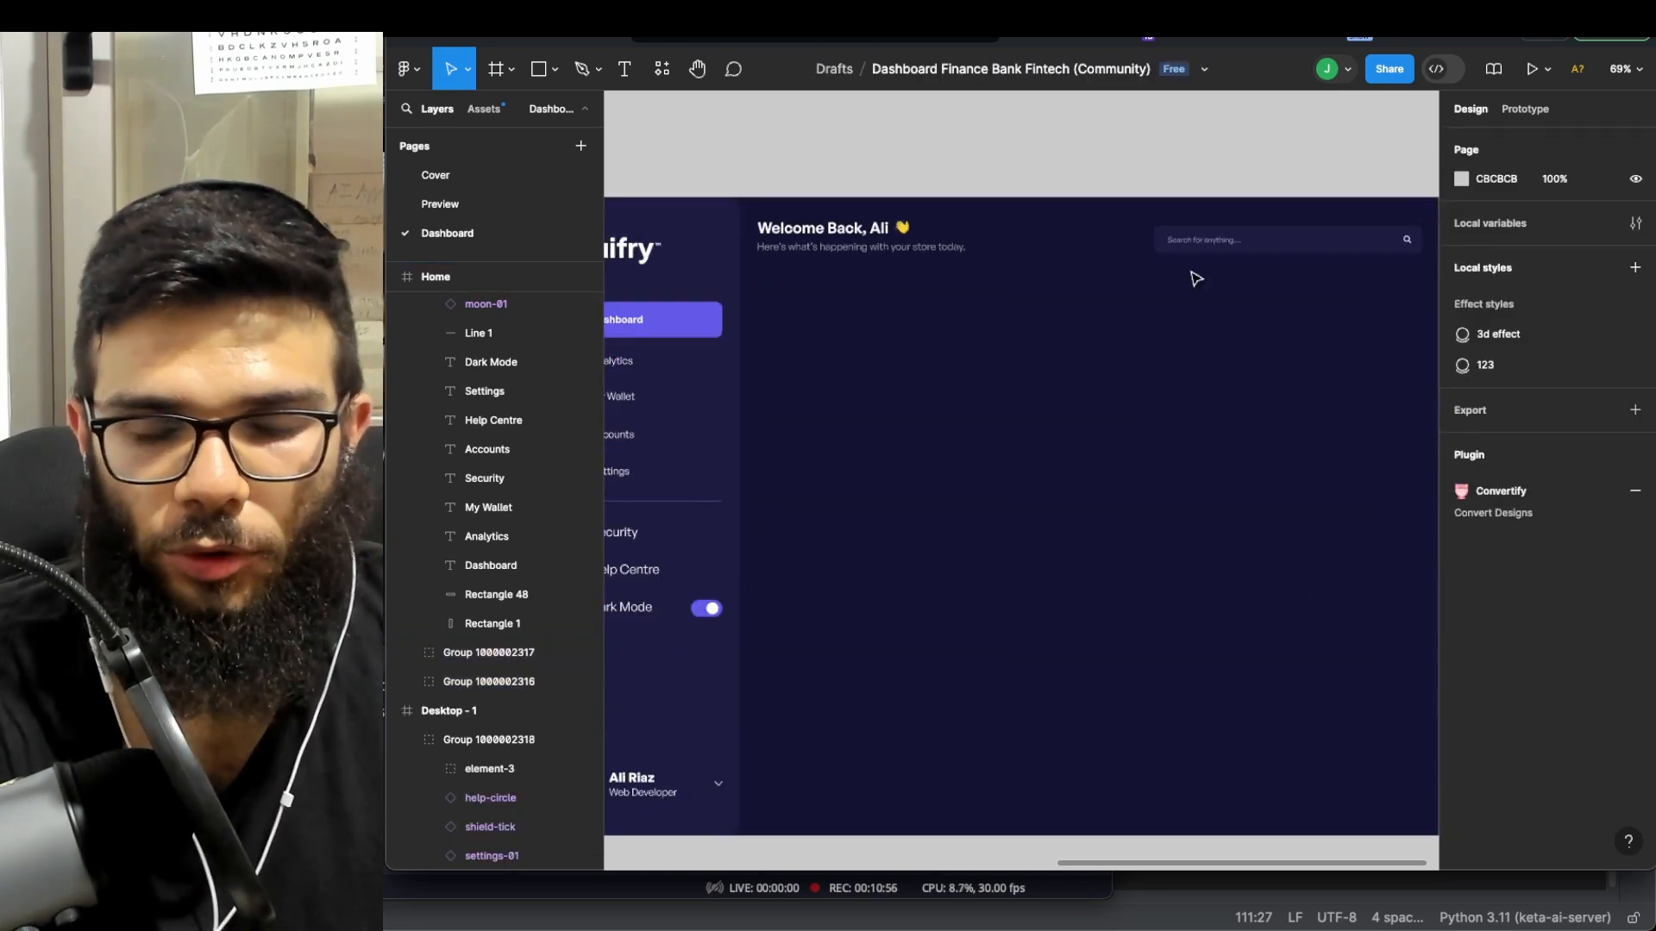
{"action": "scroll", "coordinate": [1196, 278], "scroll_direction": "right", "scroll_amount": 3}
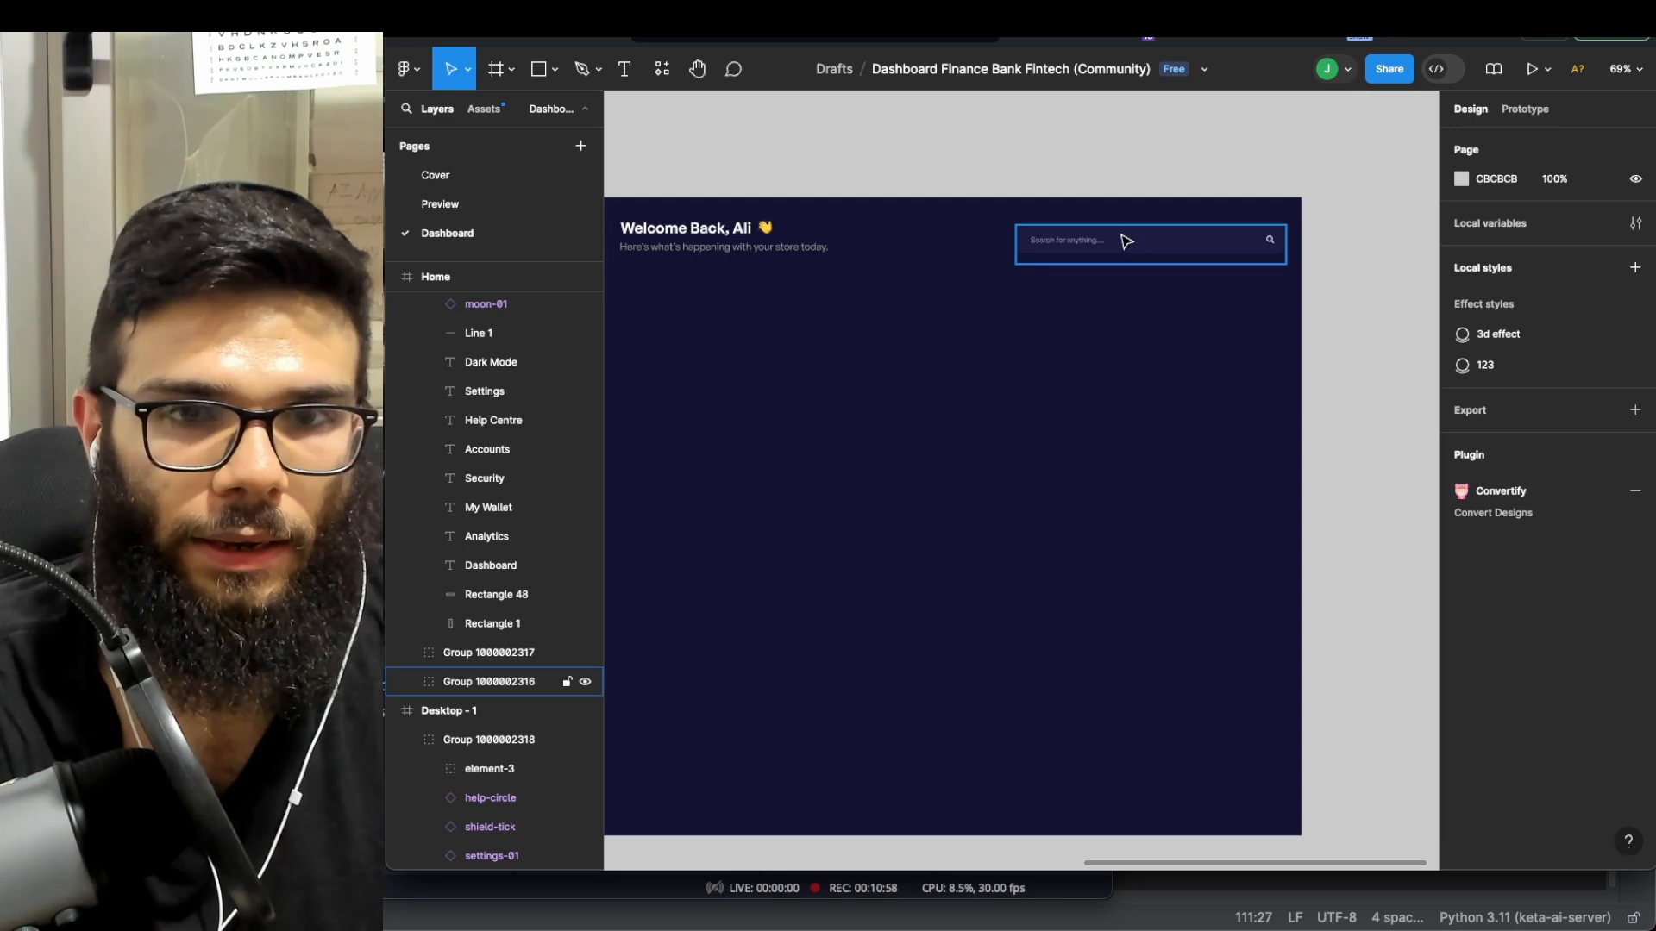
{"action": "scroll", "coordinate": [1110, 231], "scroll_direction": "up", "scroll_amount": 3}
- Paste a copy of the search box, Rectangle 49, below the welcome heading at X 436, Y 186
{"action": "left_click", "coordinate": [1061, 237]}
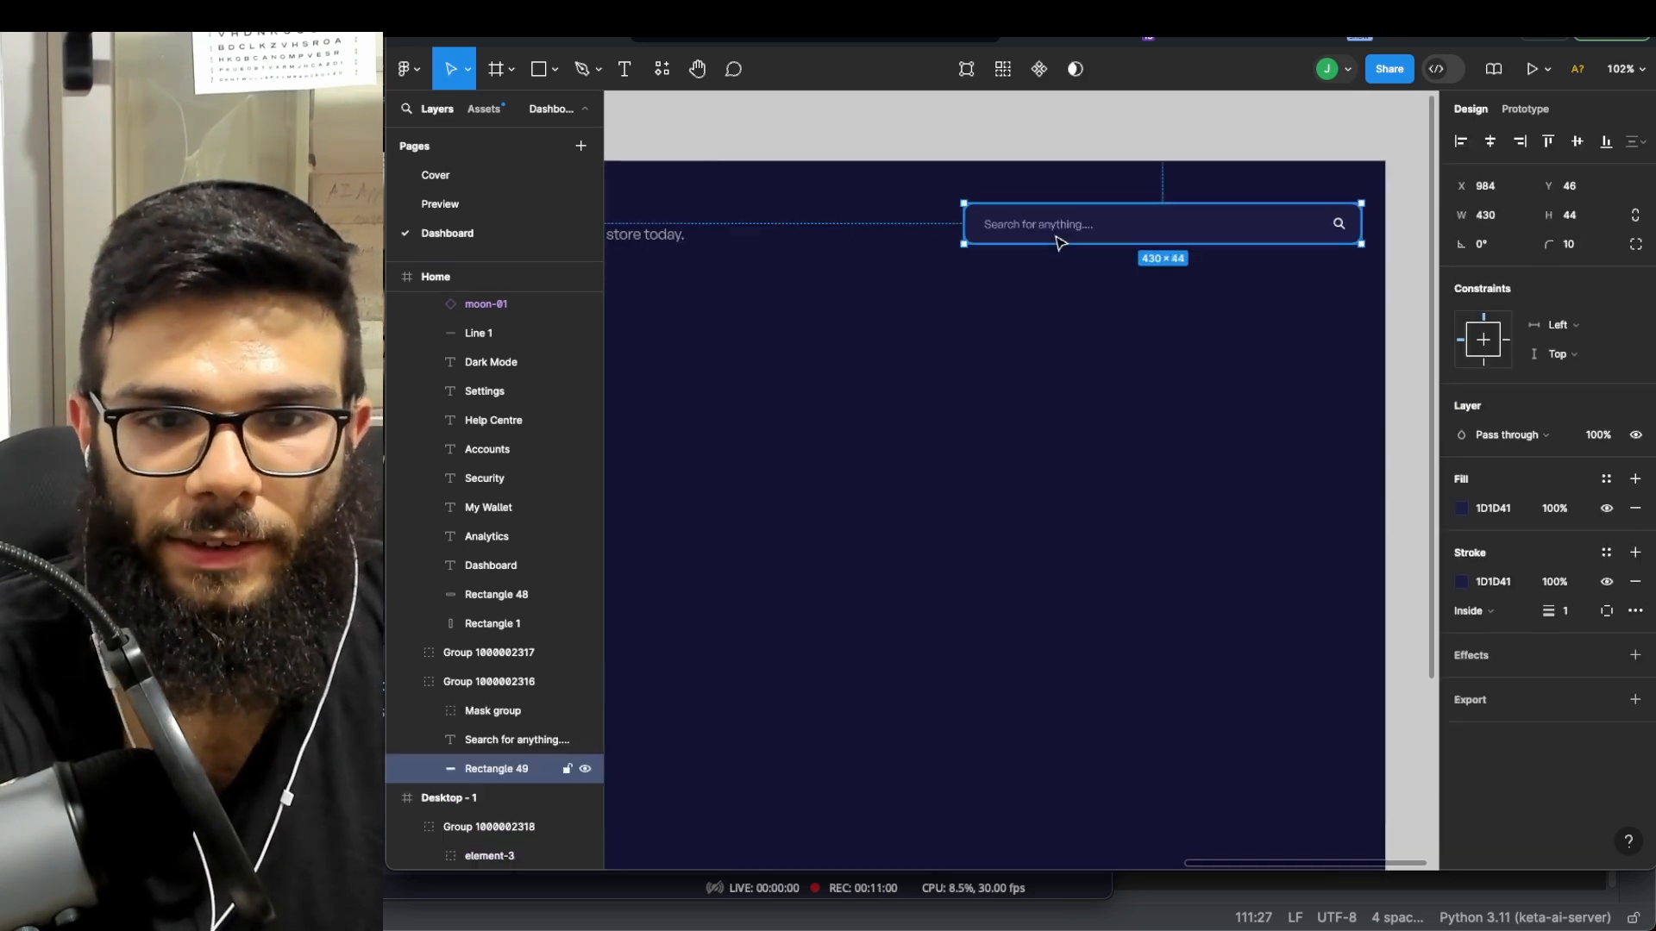
{"action": "scroll", "coordinate": [1150, 325], "scroll_direction": "left", "scroll_amount": 5}
{"action": "scroll", "coordinate": [1115, 322], "scroll_direction": "right", "scroll_amount": 3}
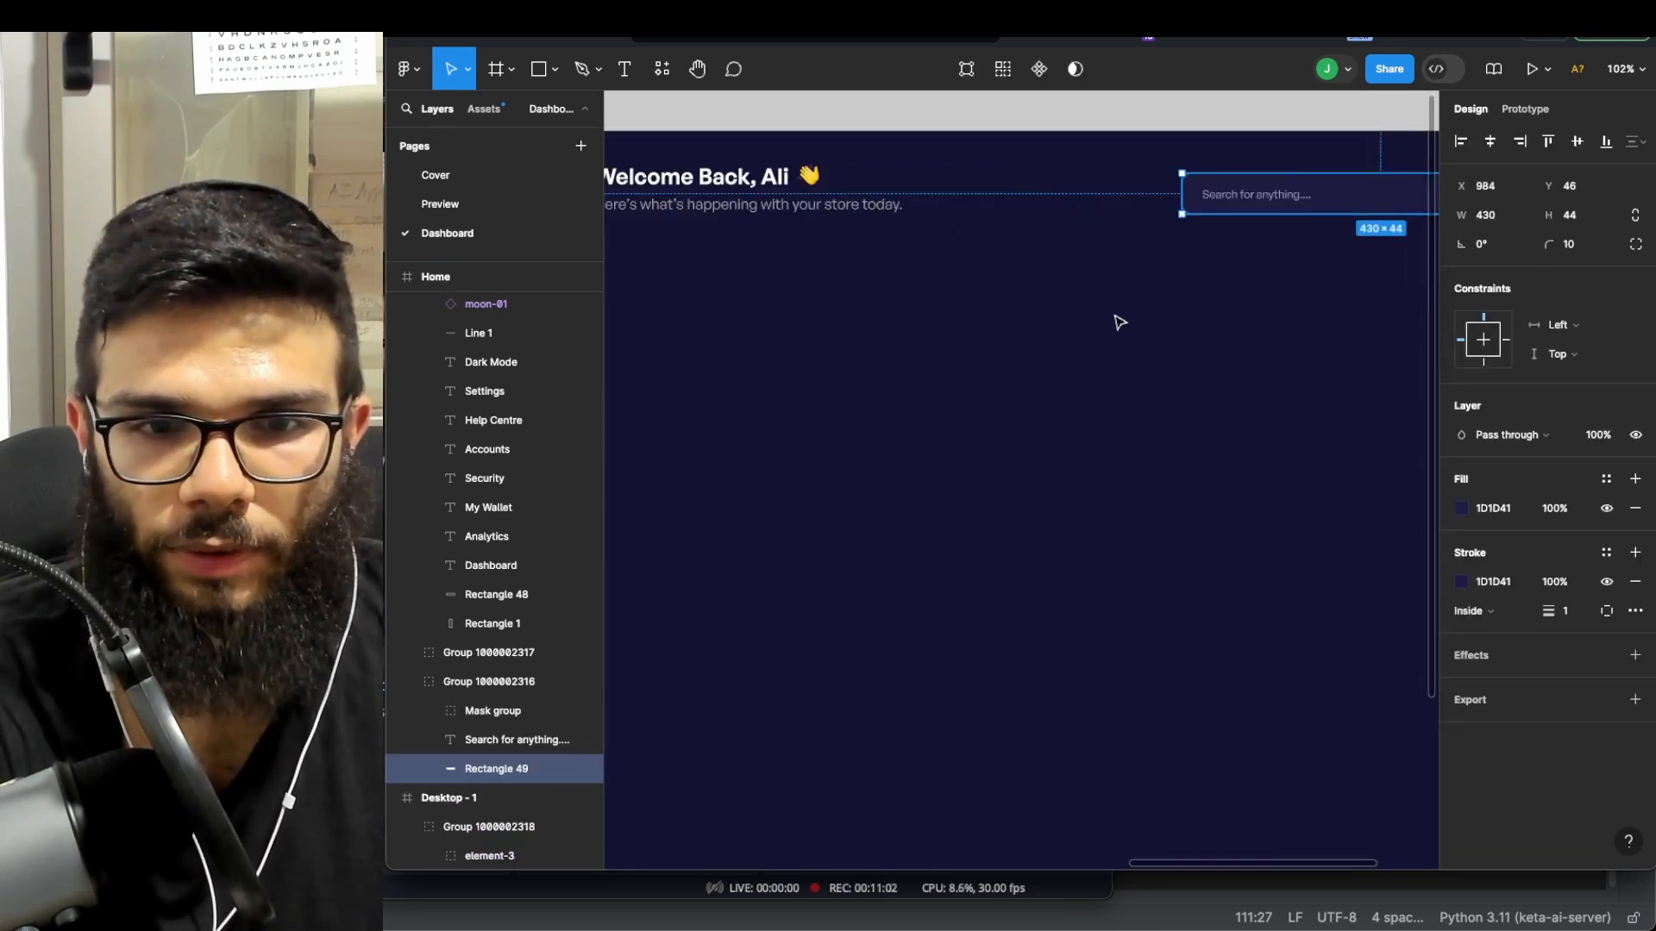
{"action": "left_click", "coordinate": [1024, 321]}
{"action": "key", "text": "super+v"}
{"action": "left_click_drag", "start_coordinate": [1266, 215], "coordinate": [747, 328]}
{"action": "key", "text": "super+z"}
{"action": "scroll", "coordinate": [862, 323], "scroll_direction": "left", "scroll_amount": 3}
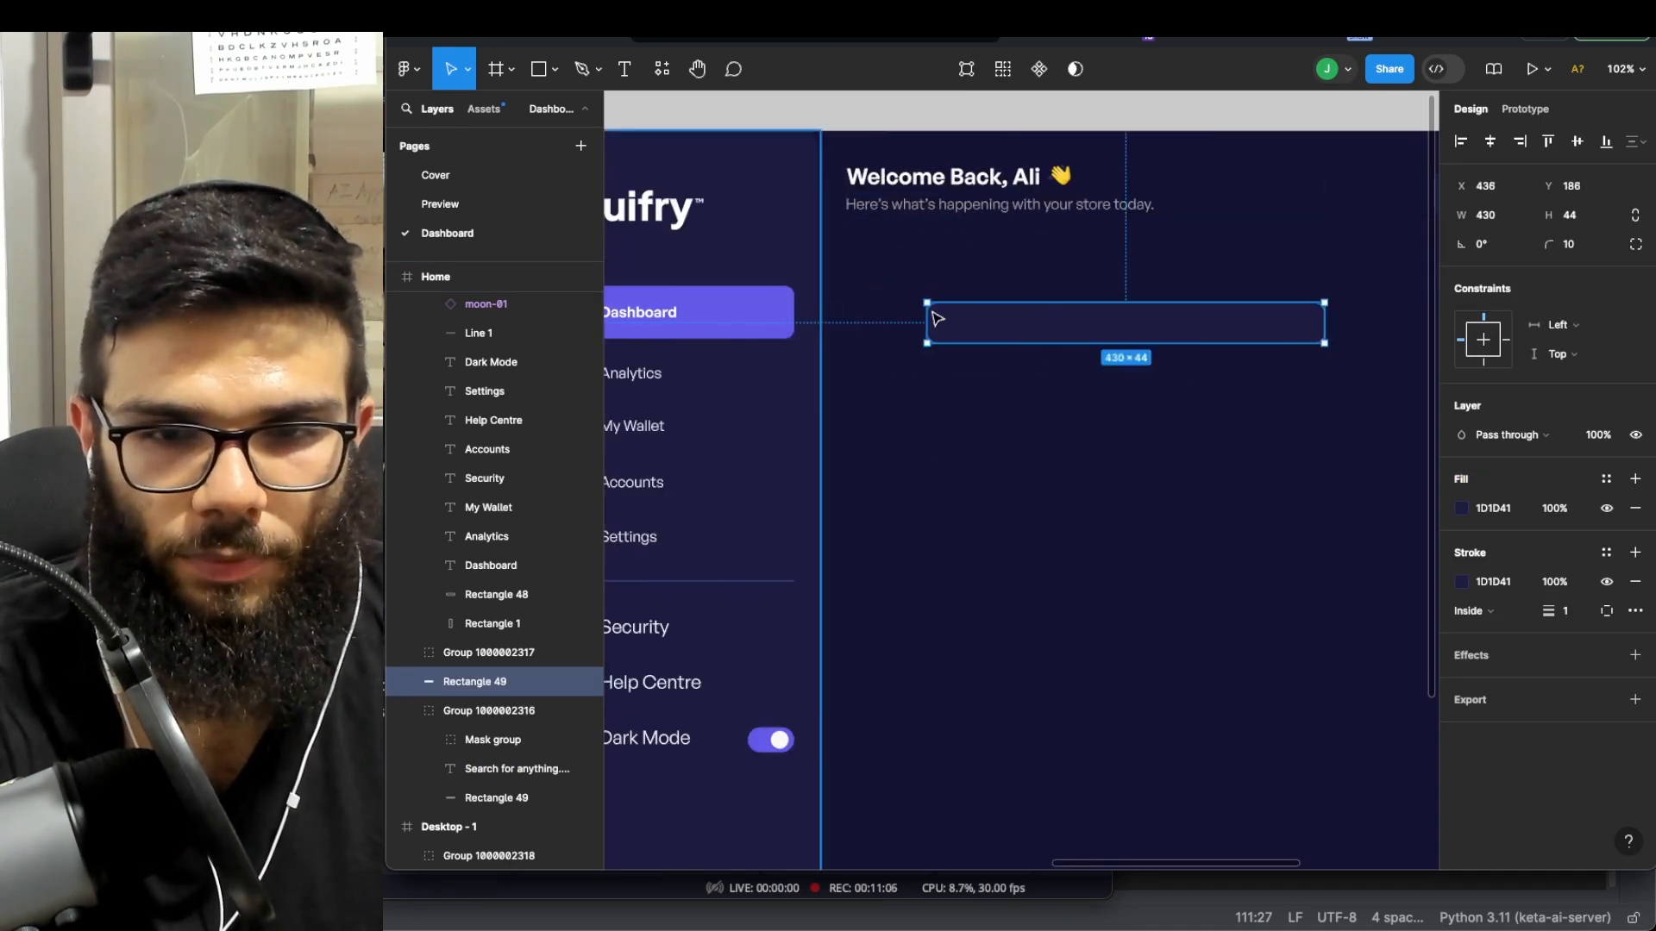
{"action": "scroll", "coordinate": [942, 324], "scroll_direction": "down", "scroll_amount": 2}
{"action": "scroll", "coordinate": [1100, 336], "scroll_direction": "right", "scroll_amount": 4}
{"action": "scroll", "coordinate": [1098, 336], "scroll_direction": "down", "scroll_amount": 5}
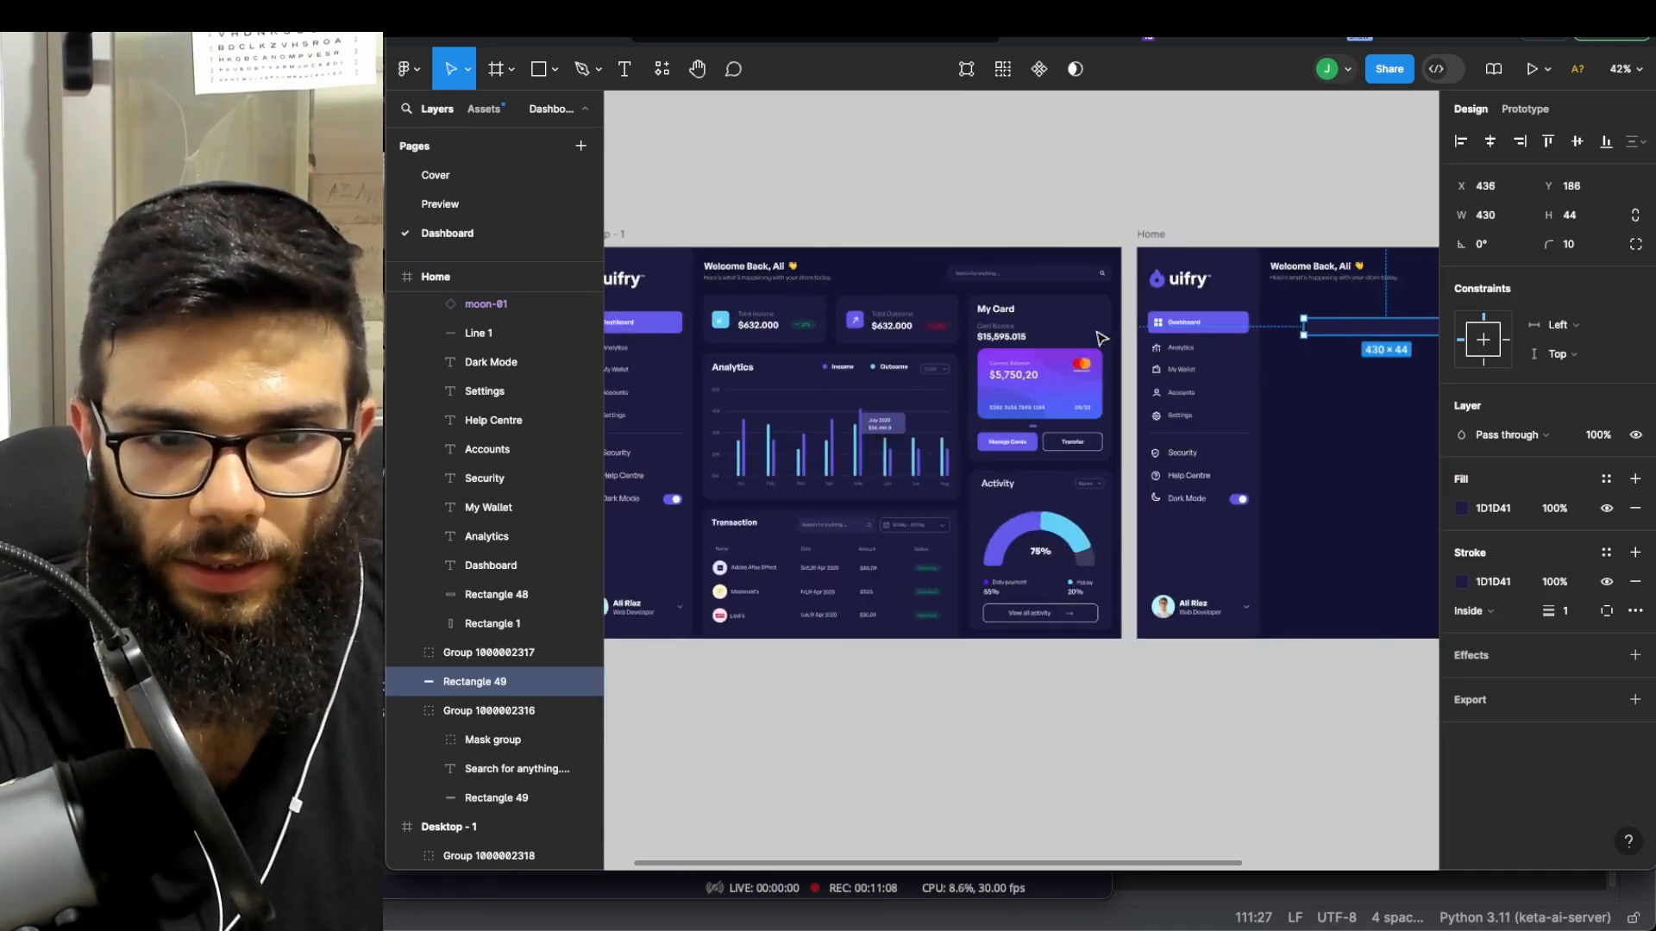
{"action": "scroll", "coordinate": [916, 360], "scroll_direction": "up", "scroll_amount": 3}
{"action": "scroll", "coordinate": [1277, 465], "scroll_direction": "down", "scroll_amount": 3}
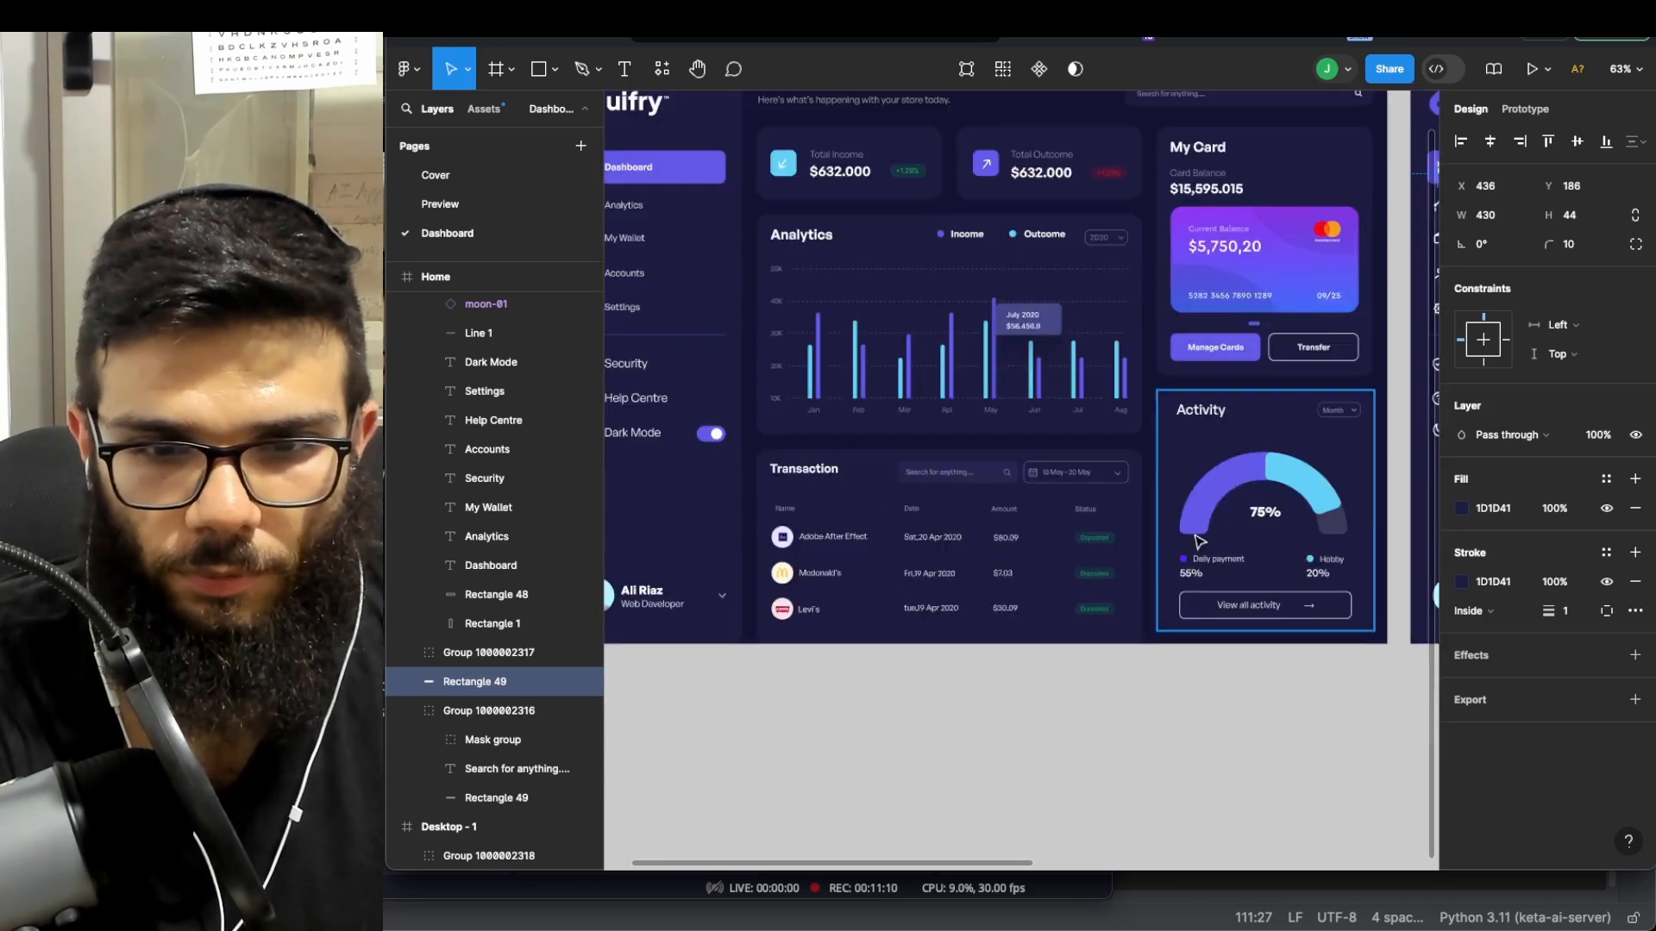
- On the Preview page, select the purple Rectangle 29 of the Manage Cards button
{"action": "double_click", "coordinate": [491, 207]}
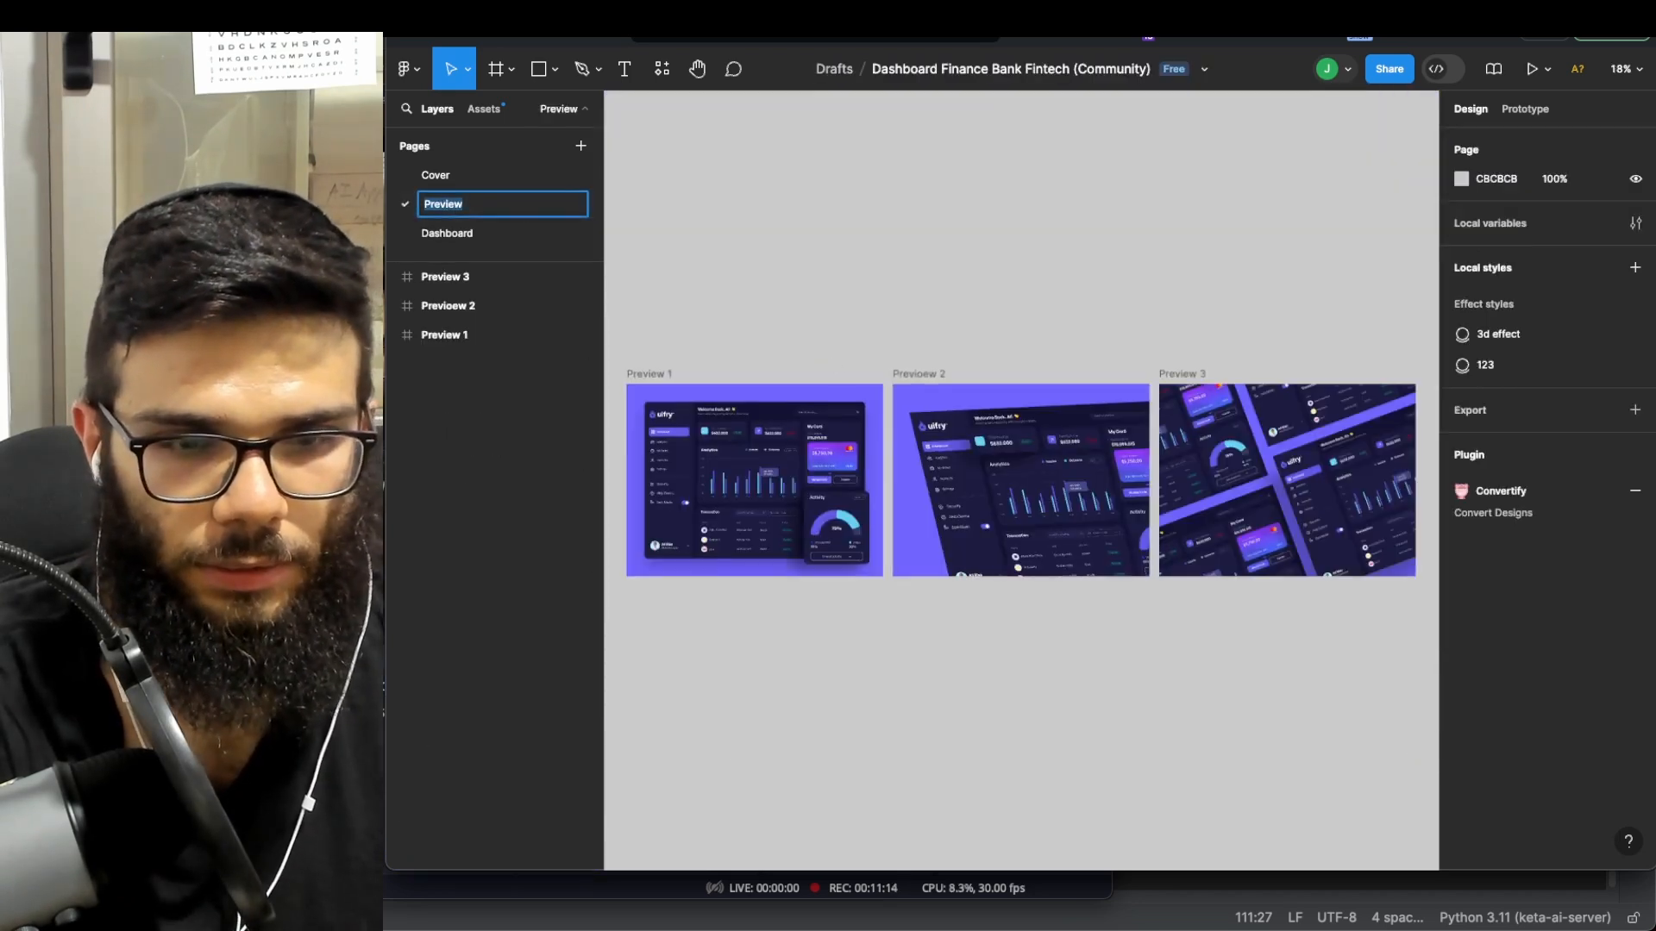
{"action": "left_click", "coordinate": [828, 360]}
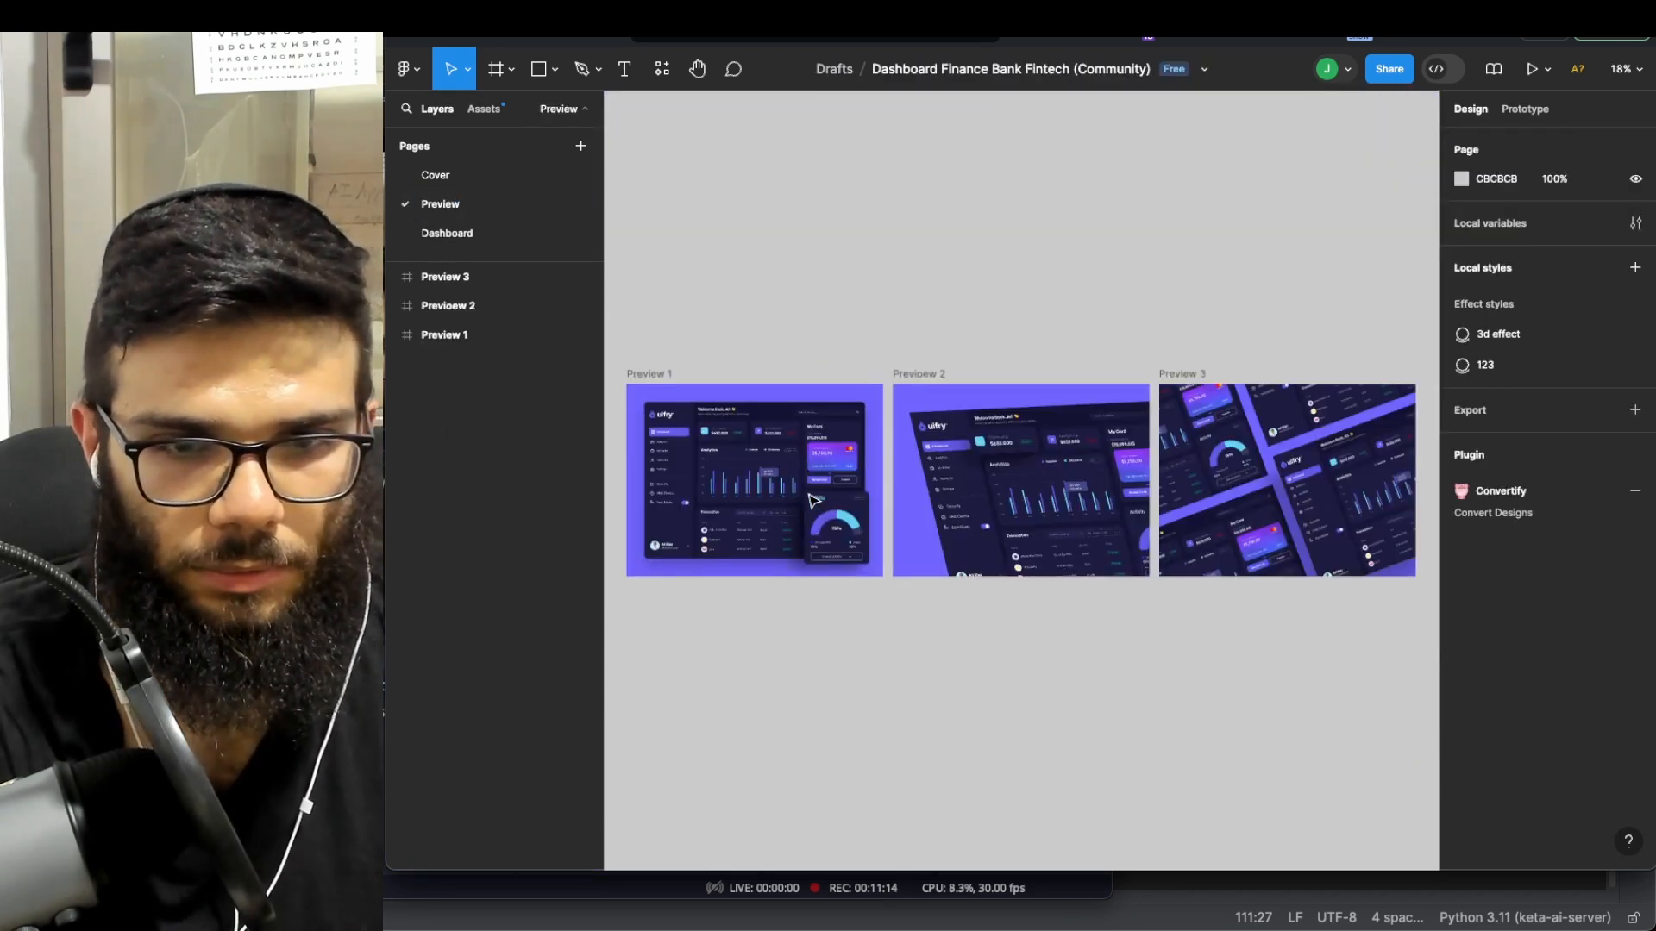
{"action": "scroll", "coordinate": [811, 496], "scroll_direction": "up", "scroll_amount": 5}
{"action": "scroll", "coordinate": [856, 456], "scroll_direction": "up", "scroll_amount": 10}
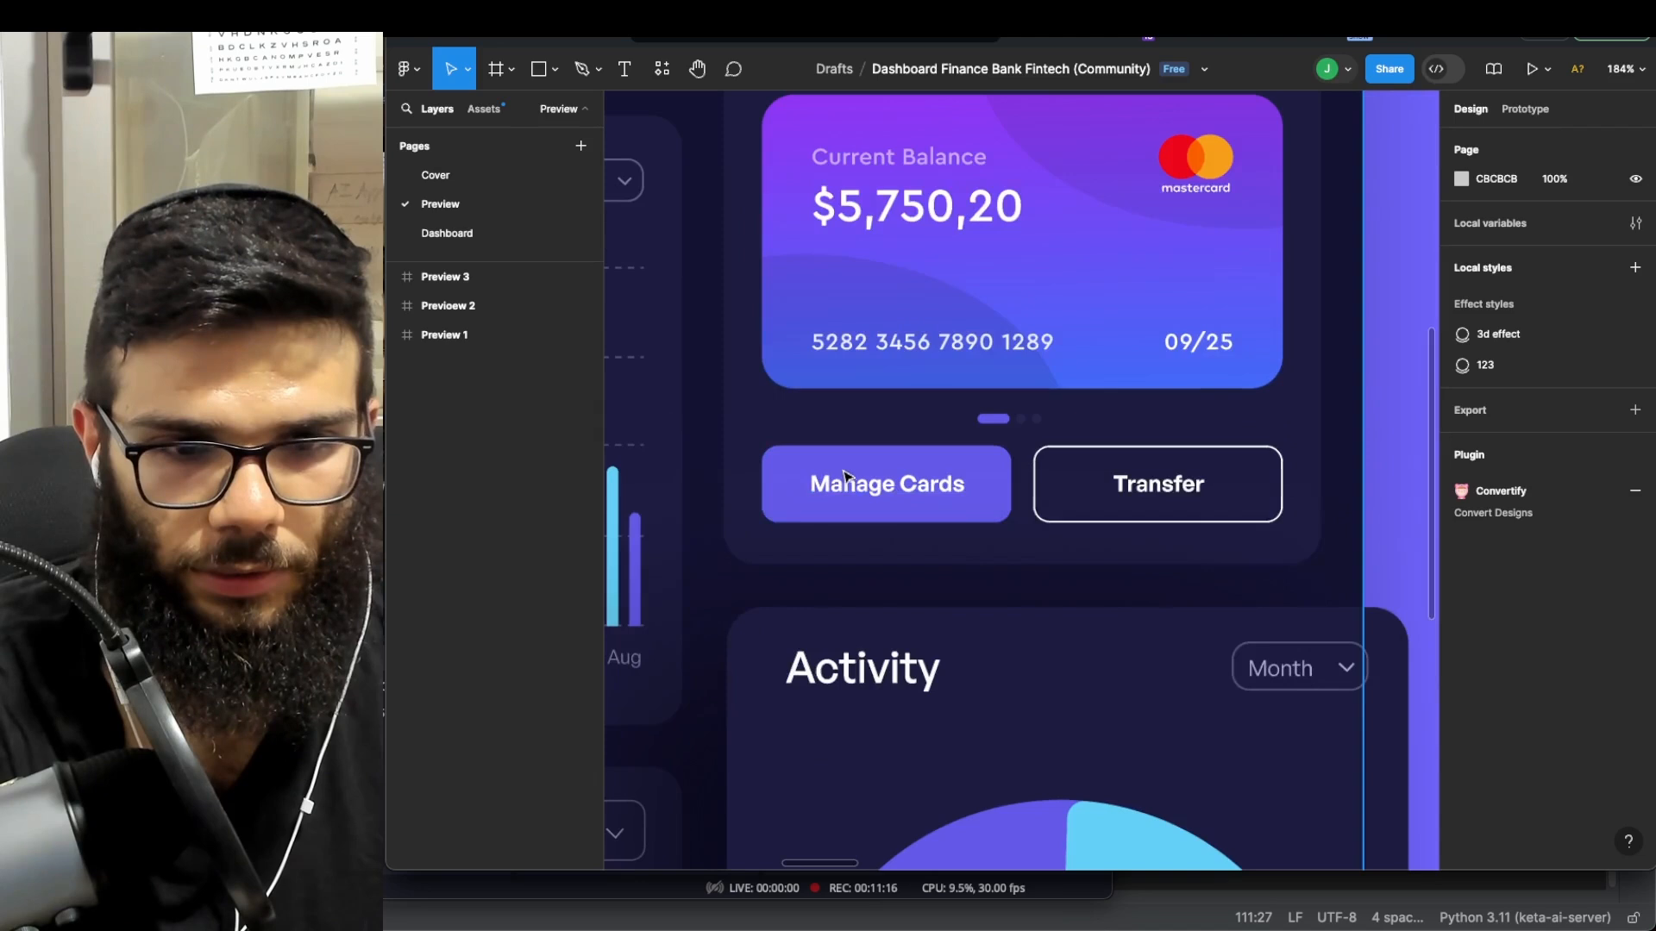
{"action": "left_click", "coordinate": [915, 468]}
{"action": "double_click", "coordinate": [915, 468]}
{"action": "double_click", "coordinate": [915, 468]}
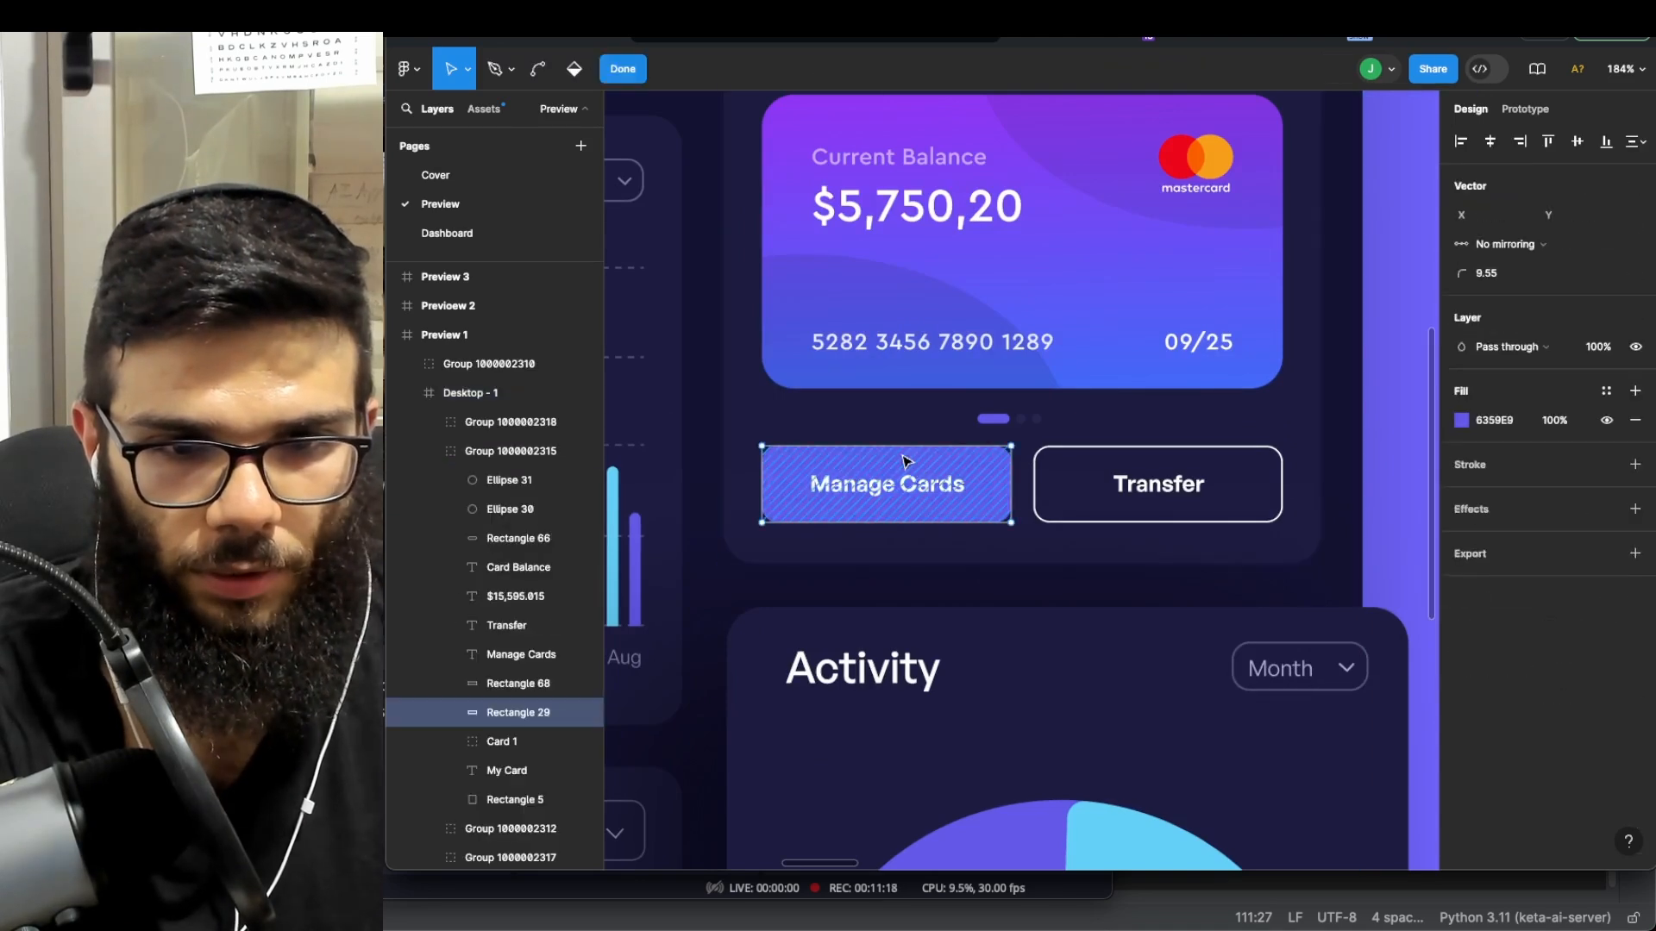
{"action": "key", "text": "Escape"}
{"action": "scroll", "coordinate": [906, 462], "scroll_direction": "down", "scroll_amount": 10}
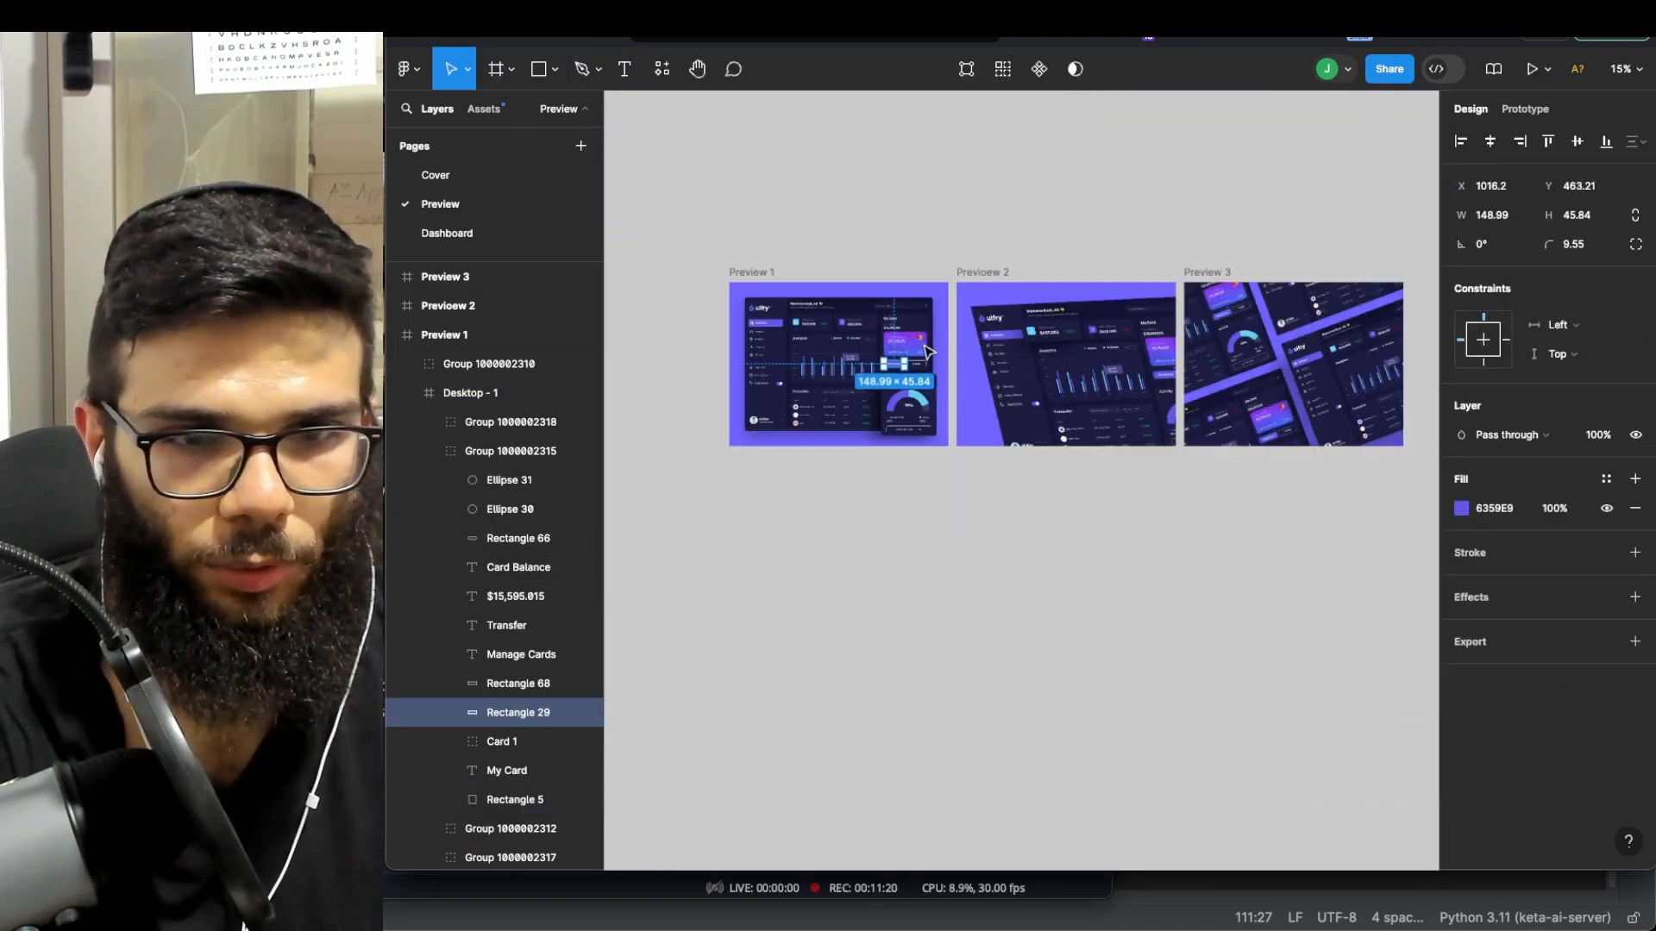
{"action": "scroll", "coordinate": [922, 349], "scroll_direction": "down", "scroll_amount": 5}
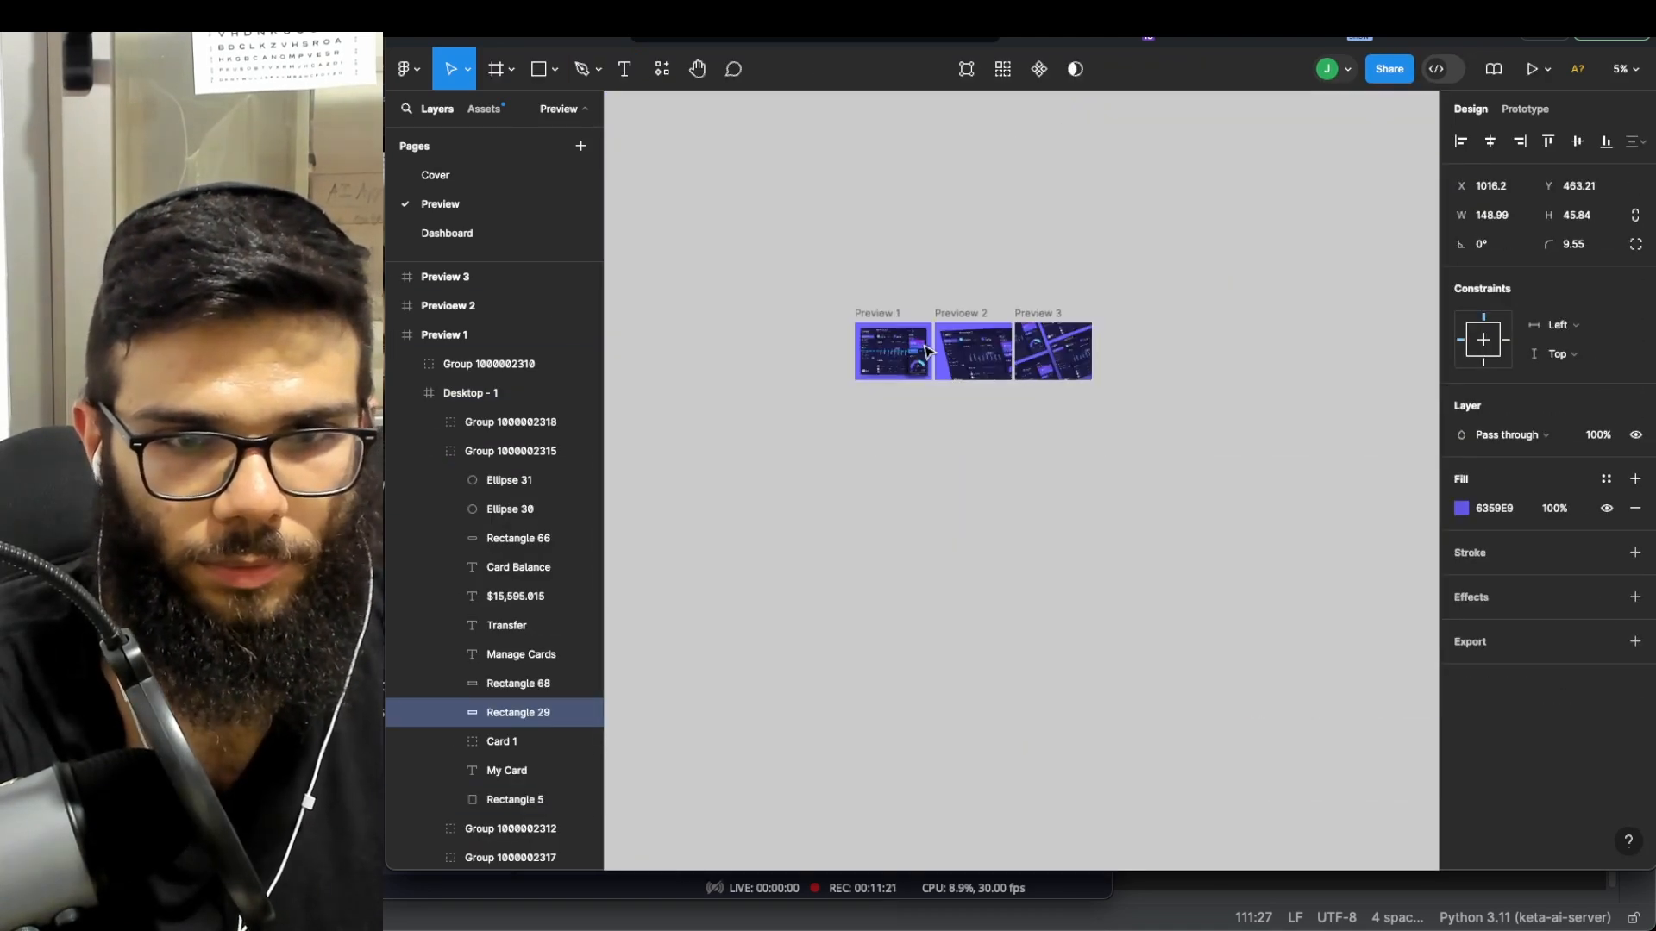
- Return to the Dashboard page and clear the selection
{"action": "left_click", "coordinate": [444, 335]}
{"action": "left_click", "coordinate": [439, 235]}
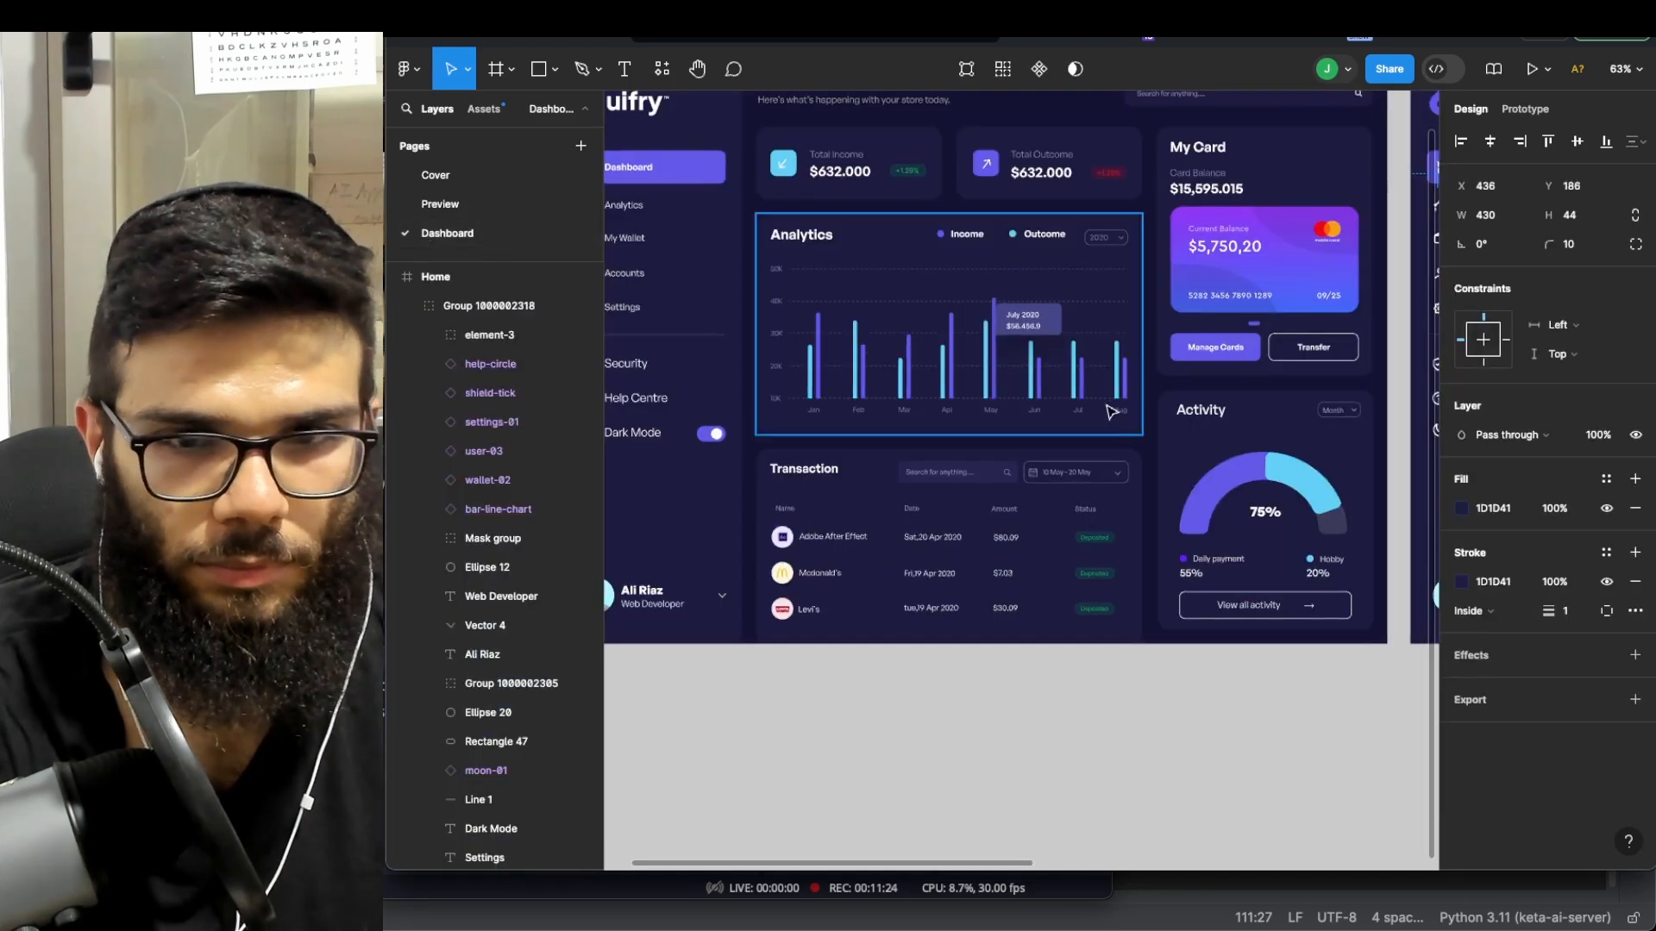
{"action": "scroll", "coordinate": [1109, 408], "scroll_direction": "down", "scroll_amount": 5}
{"action": "scroll", "coordinate": [1109, 407], "scroll_direction": "right", "scroll_amount": 4}
{"action": "left_click", "coordinate": [1043, 408]}
{"action": "scroll", "coordinate": [1024, 353], "scroll_direction": "up", "scroll_amount": 5}
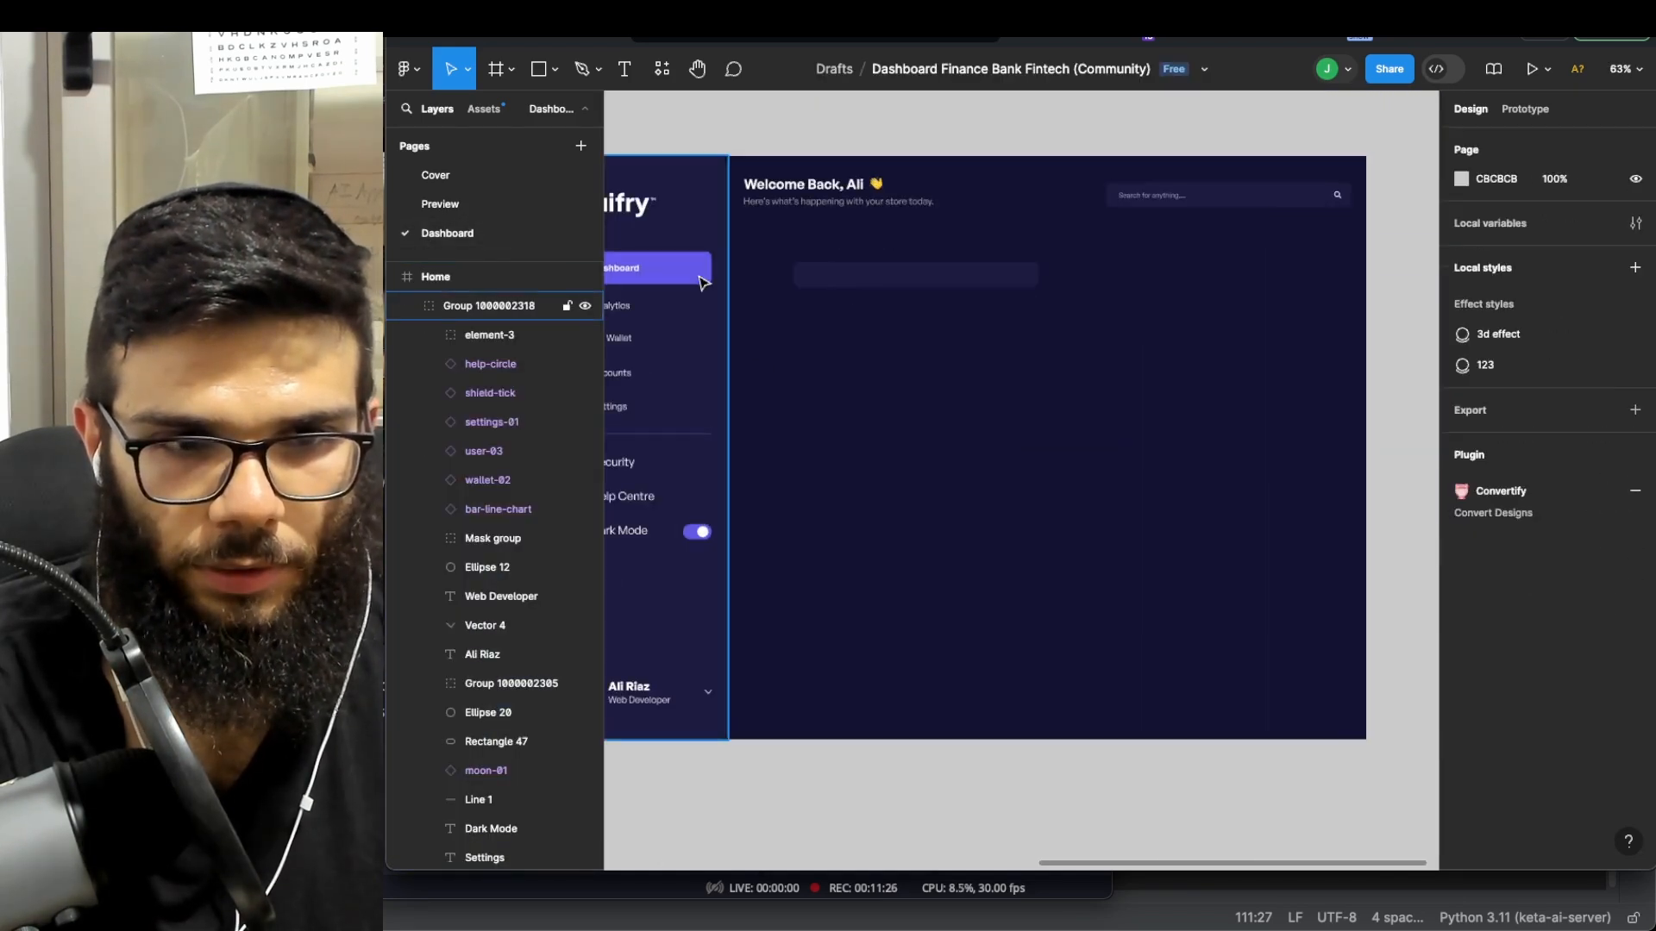
{"action": "scroll", "coordinate": [739, 322], "scroll_direction": "left", "scroll_amount": 4}
{"action": "scroll", "coordinate": [1023, 296], "scroll_direction": "right", "scroll_amount": 5}
{"action": "scroll", "coordinate": [968, 296], "scroll_direction": "up", "scroll_amount": 4}
- Paste the purple rectangle into Home and move it beneath the grey placeholder bar
{"action": "key", "text": "super+v"}
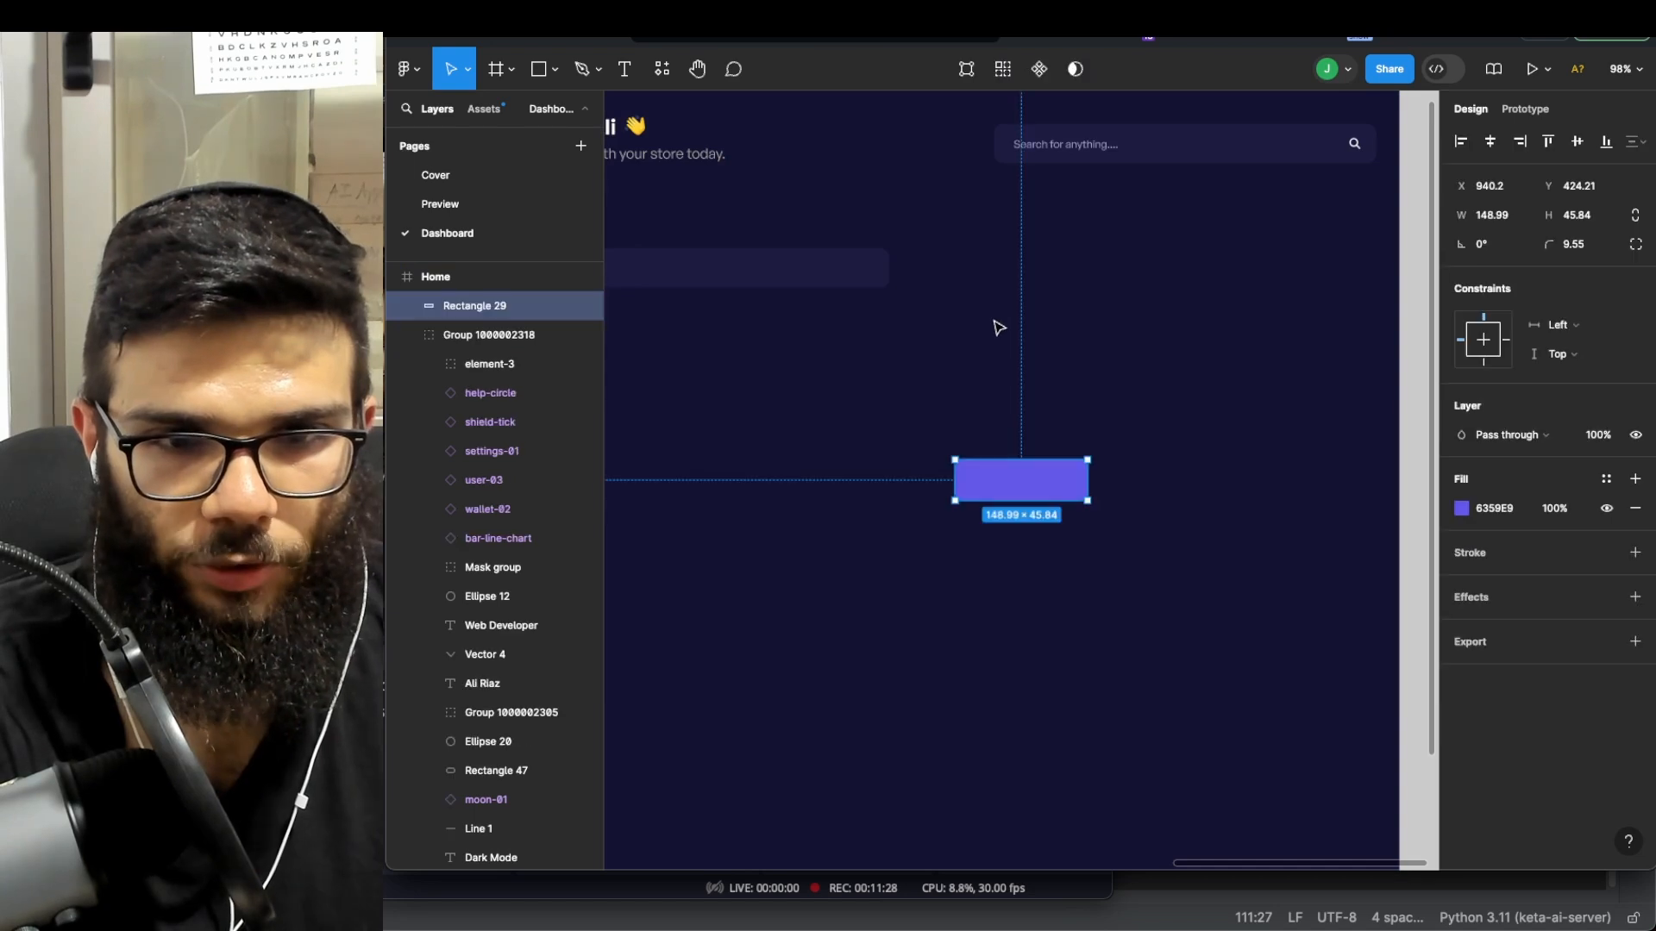
{"action": "mouse_move", "coordinate": [1028, 481]}
{"action": "left_mouse_down"}
{"action": "mouse_move", "coordinate": [945, 317]}
{"action": "mouse_move", "coordinate": [886, 366]}
{"action": "mouse_move", "coordinate": [832, 339]}
{"action": "left_mouse_up"}
{"action": "double_click", "coordinate": [830, 343]}
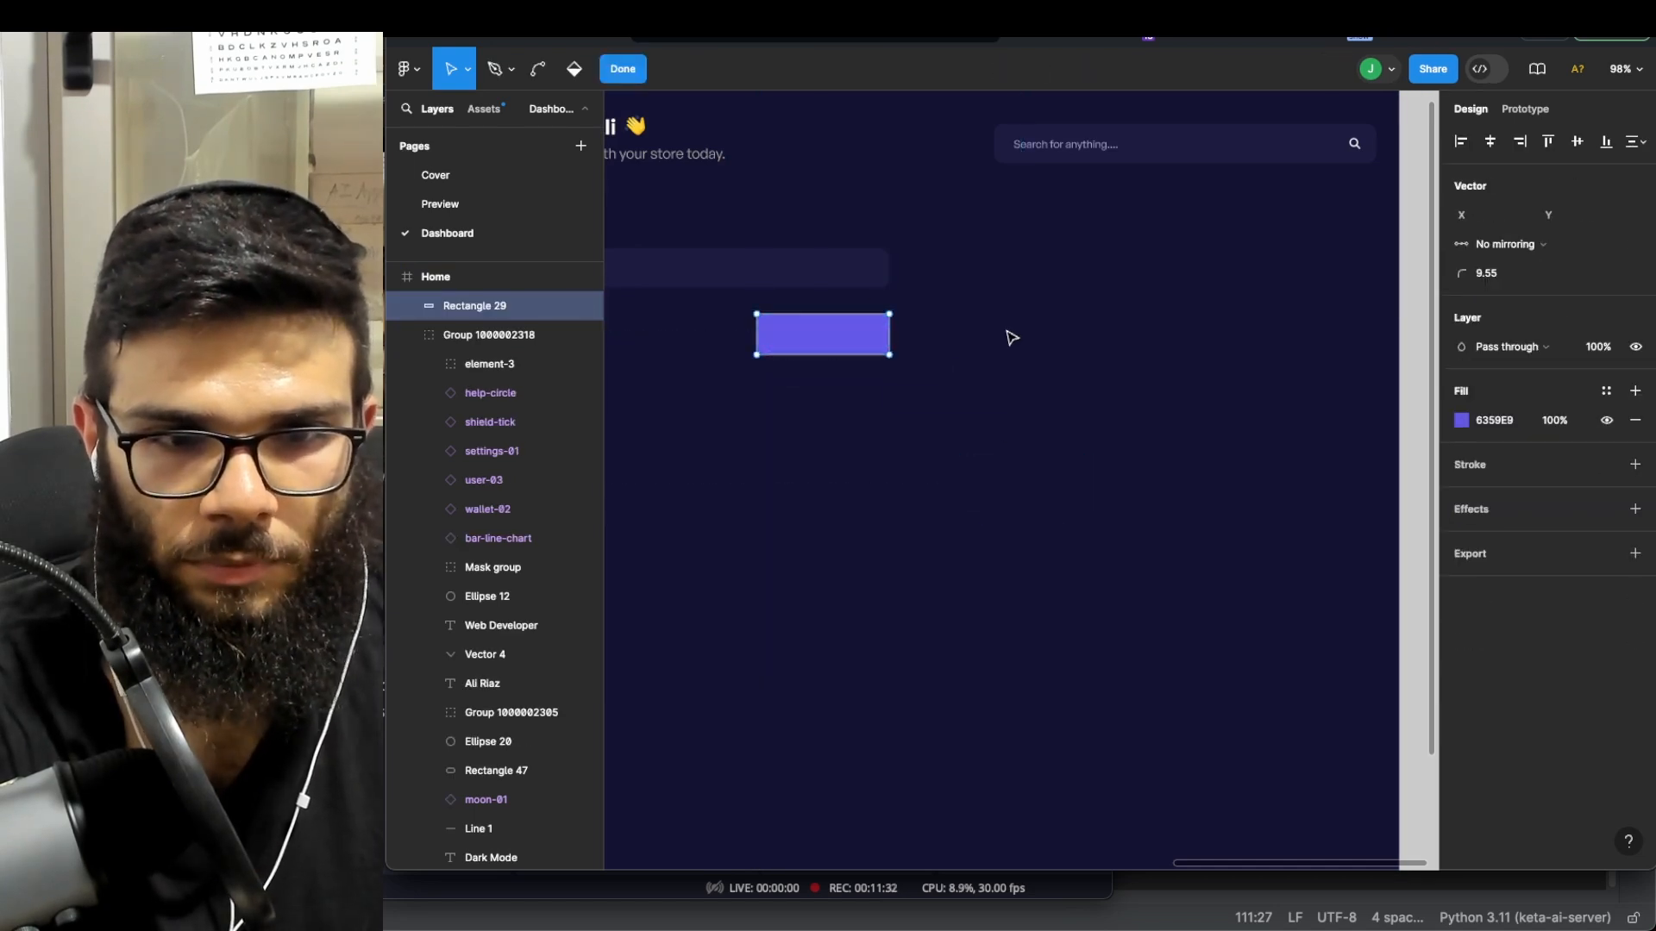
{"action": "scroll", "coordinate": [1003, 336], "scroll_direction": "down", "scroll_amount": 3}
{"action": "scroll", "coordinate": [1003, 338], "scroll_direction": "left", "scroll_amount": 6}
{"action": "scroll", "coordinate": [963, 372], "scroll_direction": "right", "scroll_amount": 2}
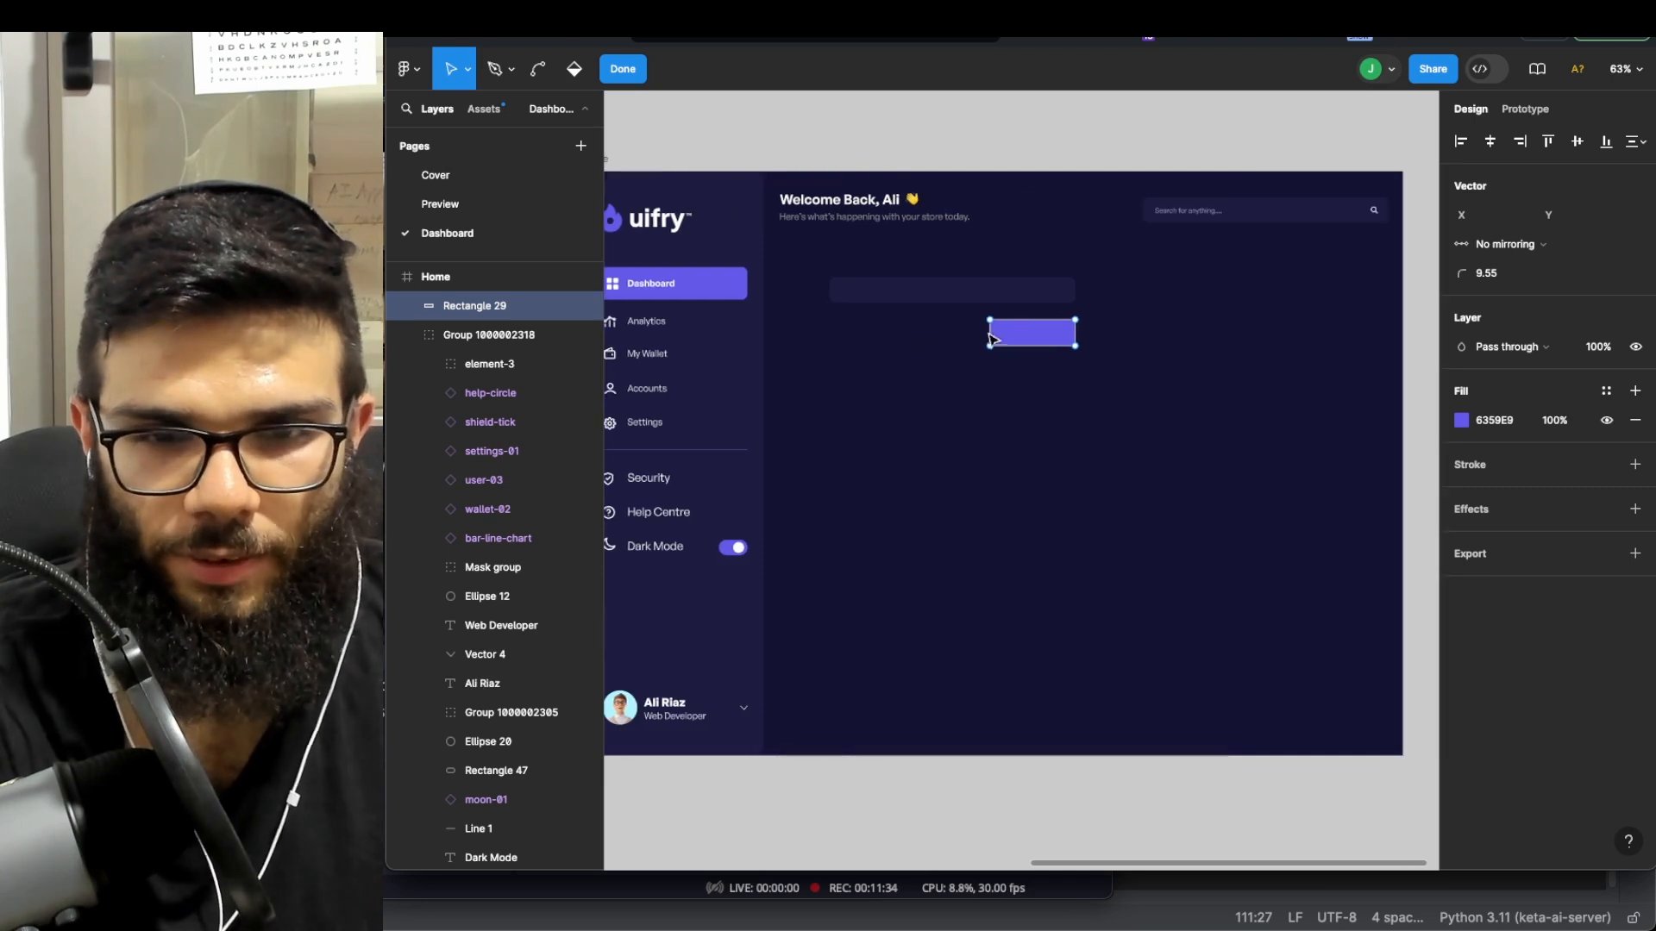
{"action": "key", "text": "Escape"}
{"action": "key", "text": "Escape"}
{"action": "scroll", "coordinate": [974, 273], "scroll_direction": "down", "scroll_amount": 3}
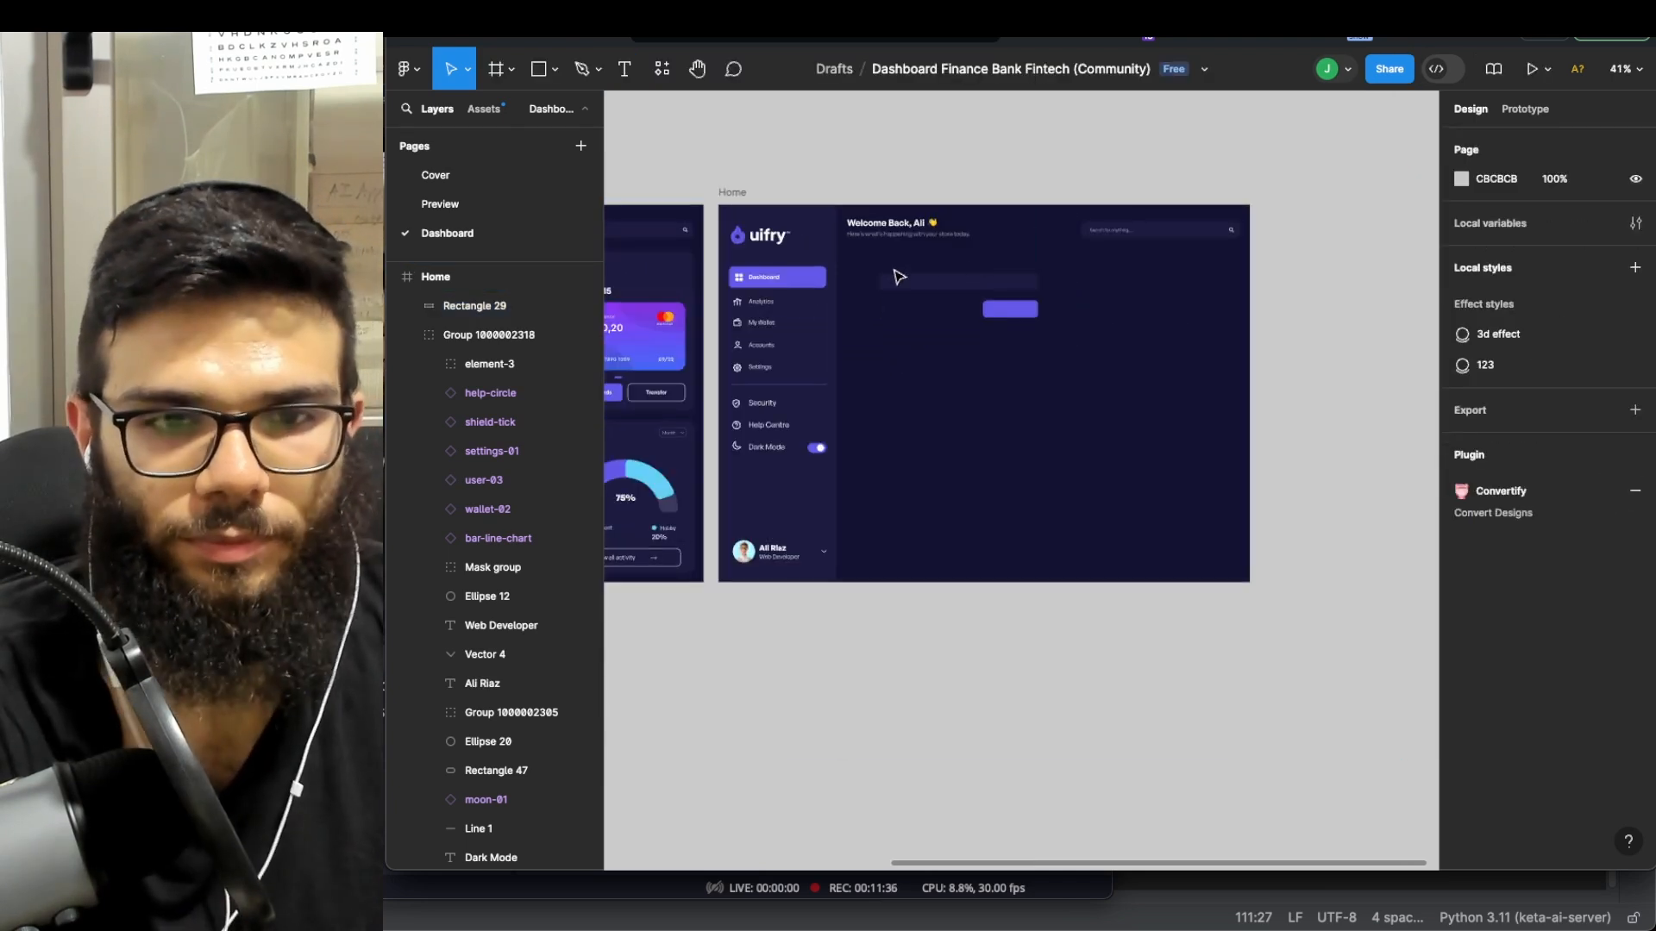
{"action": "scroll", "coordinate": [897, 276], "scroll_direction": "left", "scroll_amount": 2}
{"action": "scroll", "coordinate": [949, 276], "scroll_direction": "left", "scroll_amount": 8}
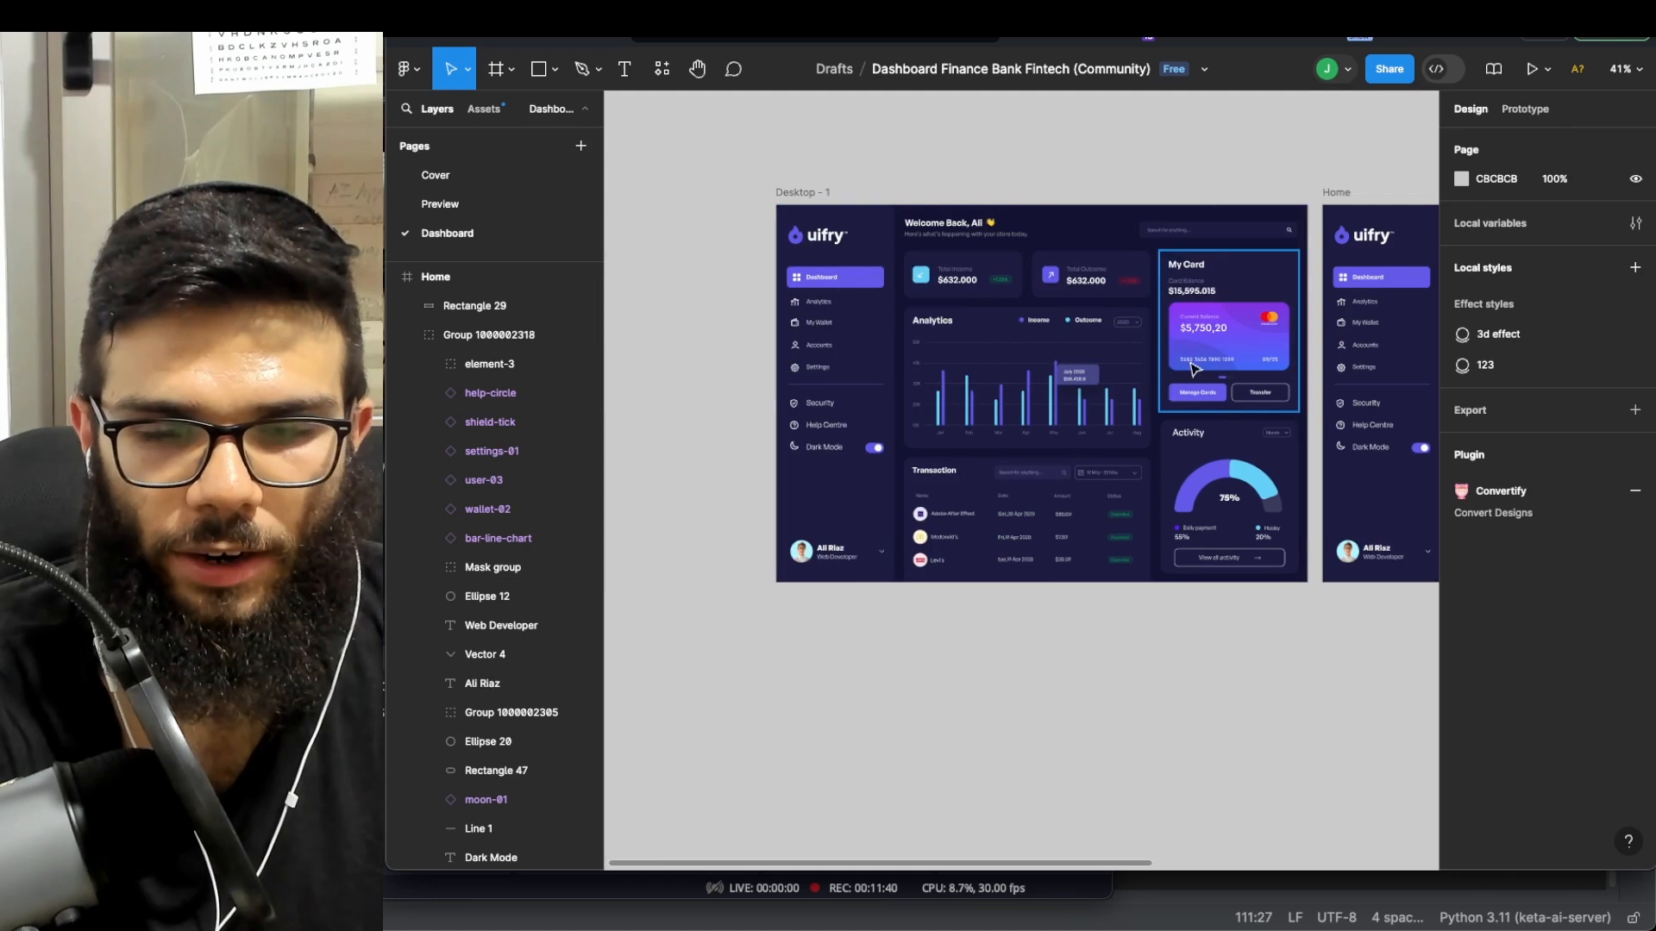
{"action": "scroll", "coordinate": [1121, 369], "scroll_direction": "right", "scroll_amount": 2}
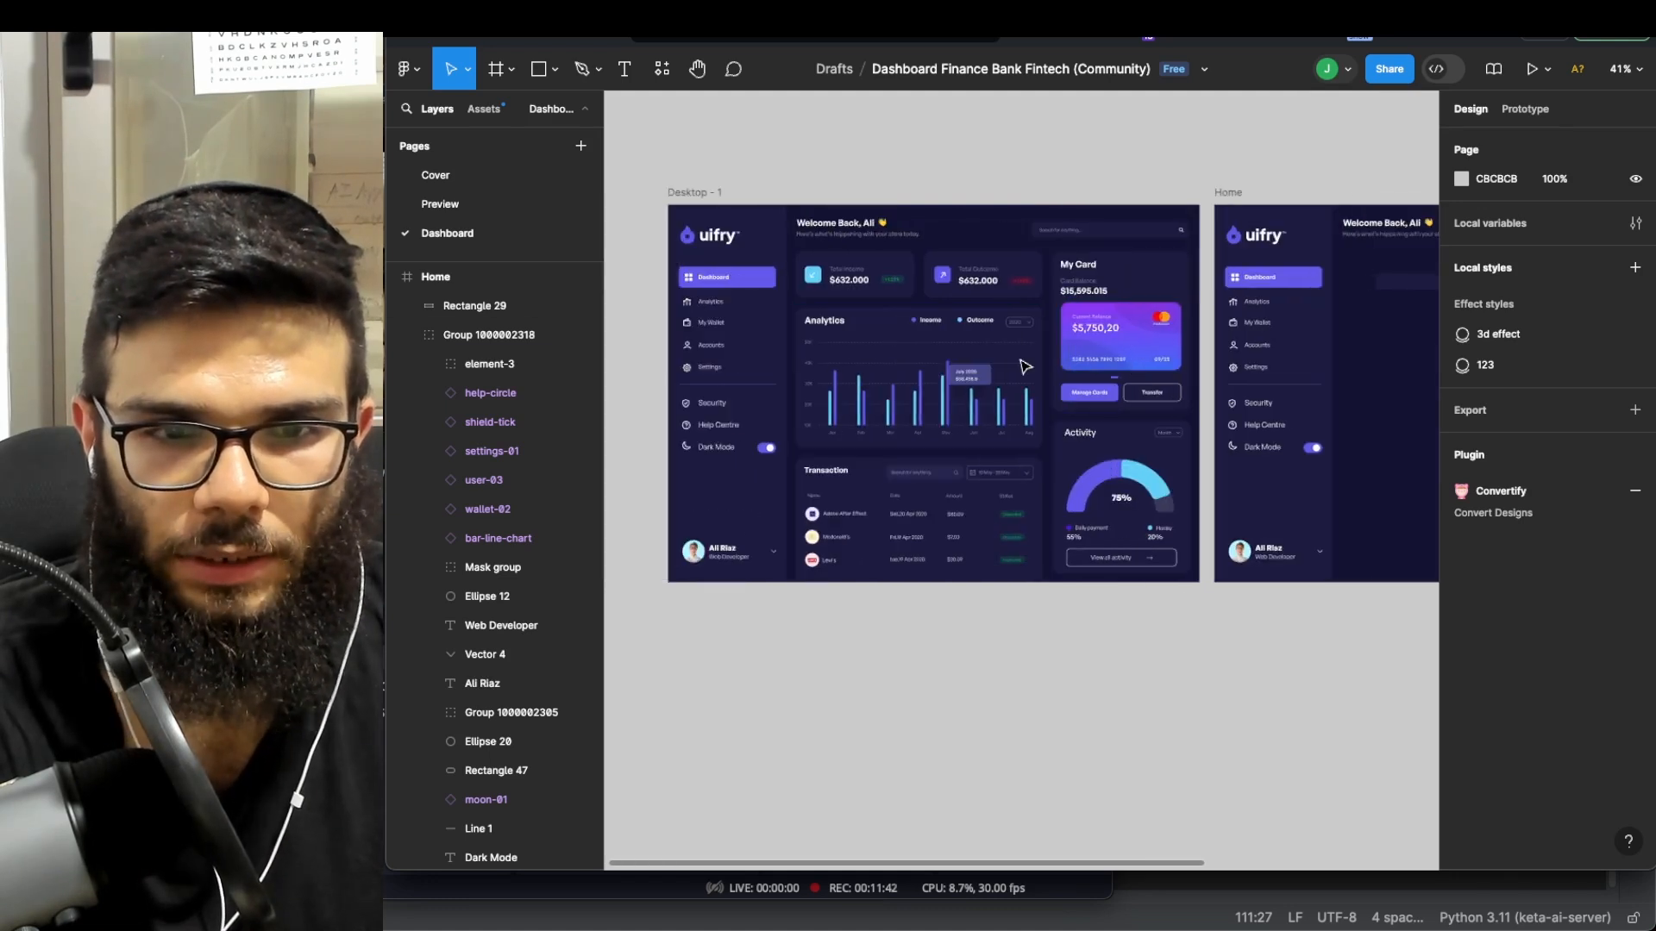
{"action": "scroll", "coordinate": [1043, 302], "scroll_direction": "left", "scroll_amount": 5}
{"action": "scroll", "coordinate": [1061, 249], "scroll_direction": "up", "scroll_amount": 2}
{"action": "scroll", "coordinate": [1035, 319], "scroll_direction": "down", "scroll_amount": 1}
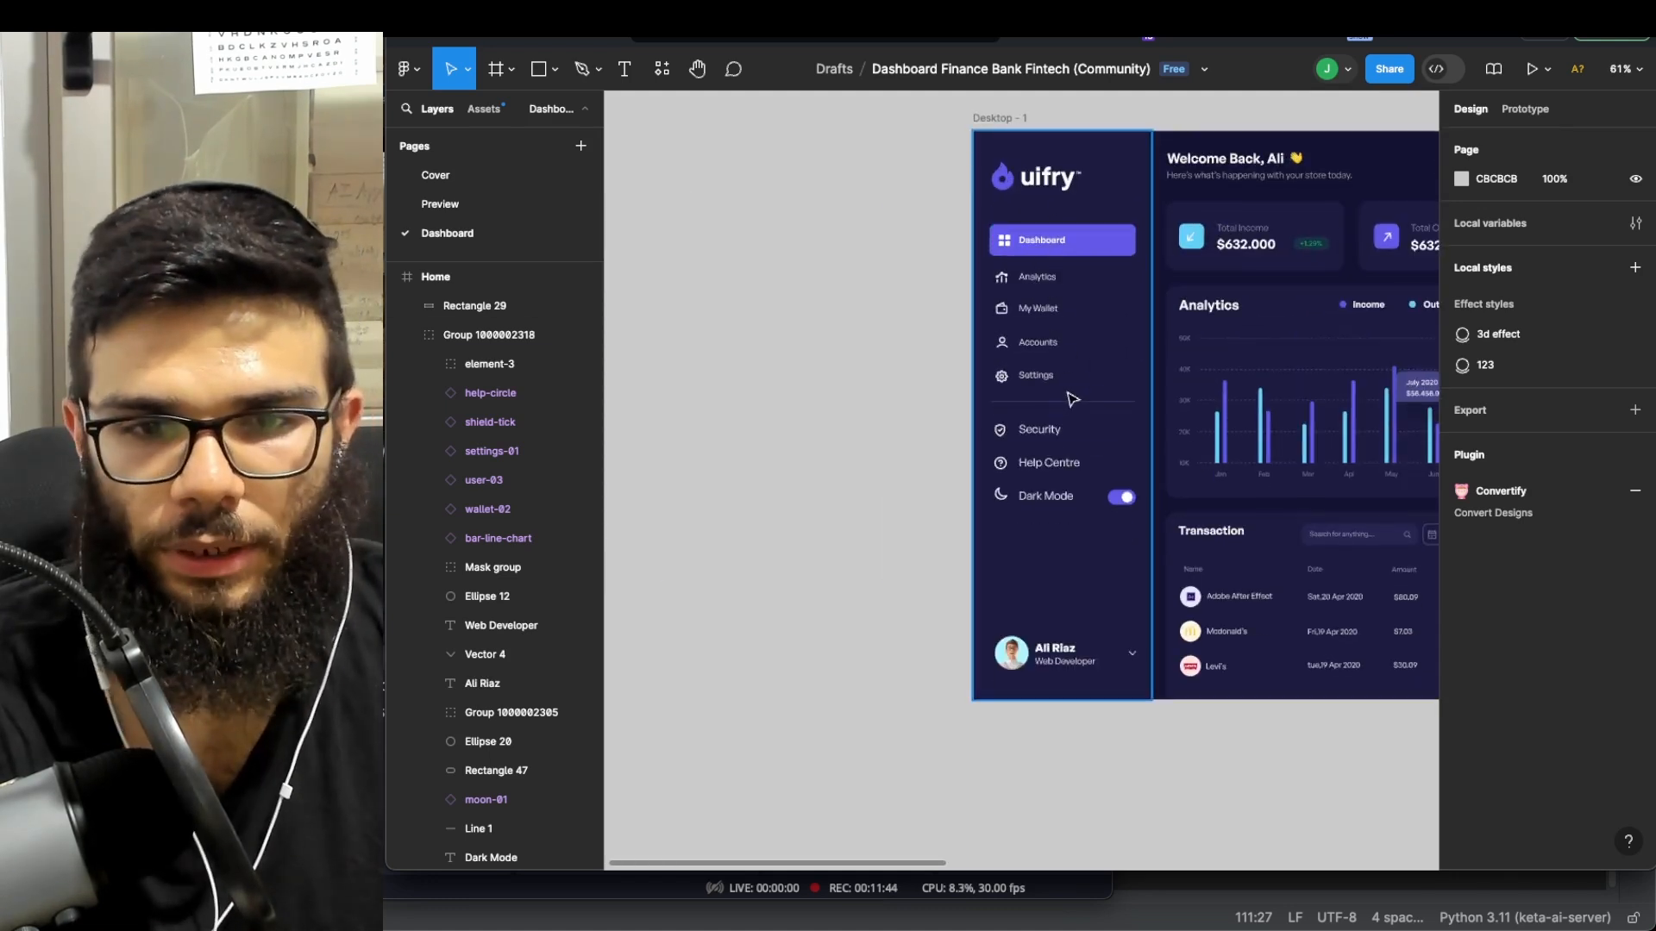
{"action": "scroll", "coordinate": [1069, 379], "scroll_direction": "down", "scroll_amount": 3}
{"action": "scroll", "coordinate": [1112, 345], "scroll_direction": "right", "scroll_amount": 3}
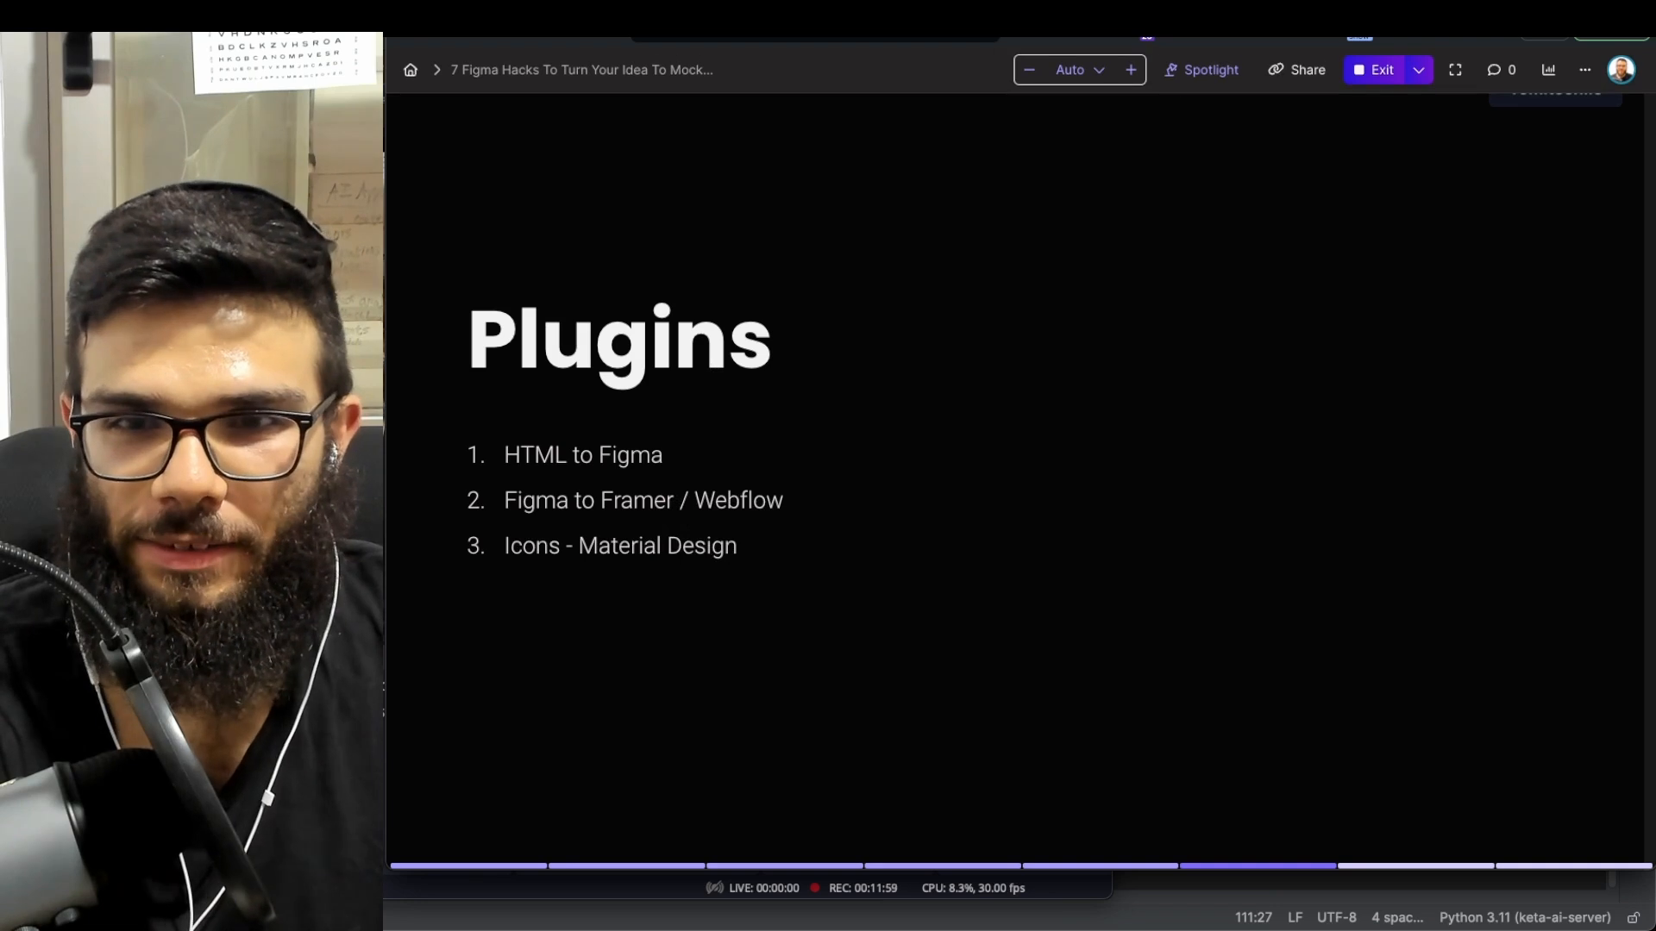
- Leave the slideshow and zoom onto the Home frame's placeholder bar and purple button shape
{"action": "key", "text": "ctrl+Tab"}
{"action": "scroll", "coordinate": [1125, 190], "scroll_direction": "down", "scroll_amount": 3}
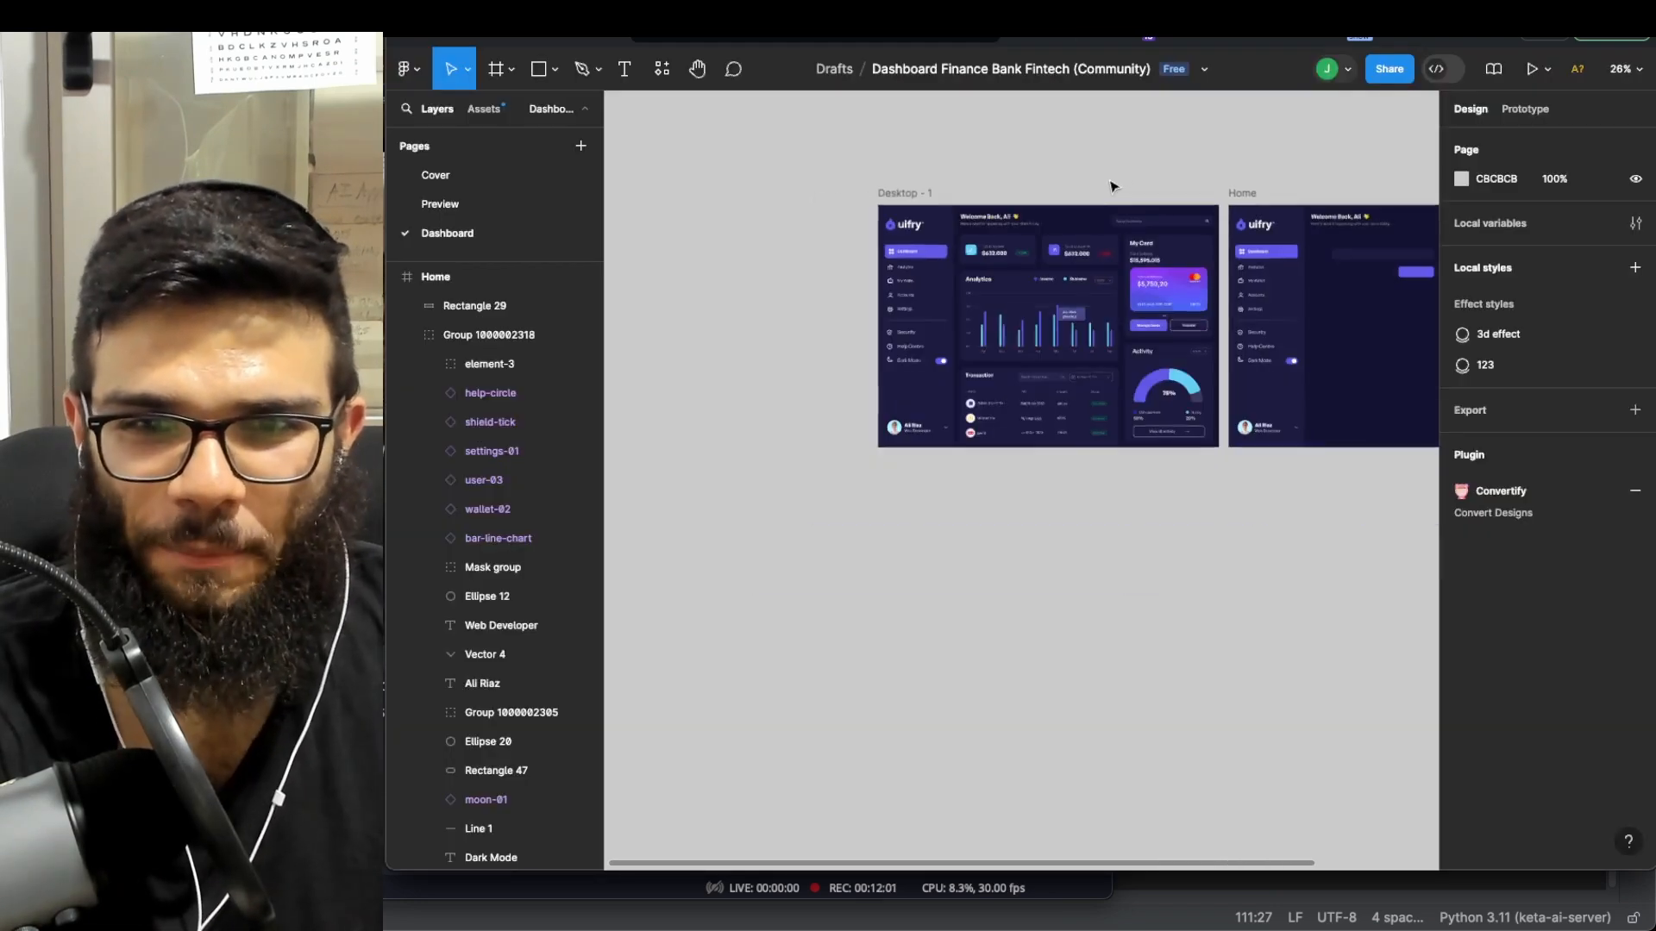
{"action": "scroll", "coordinate": [1121, 188], "scroll_direction": "right", "scroll_amount": 5}
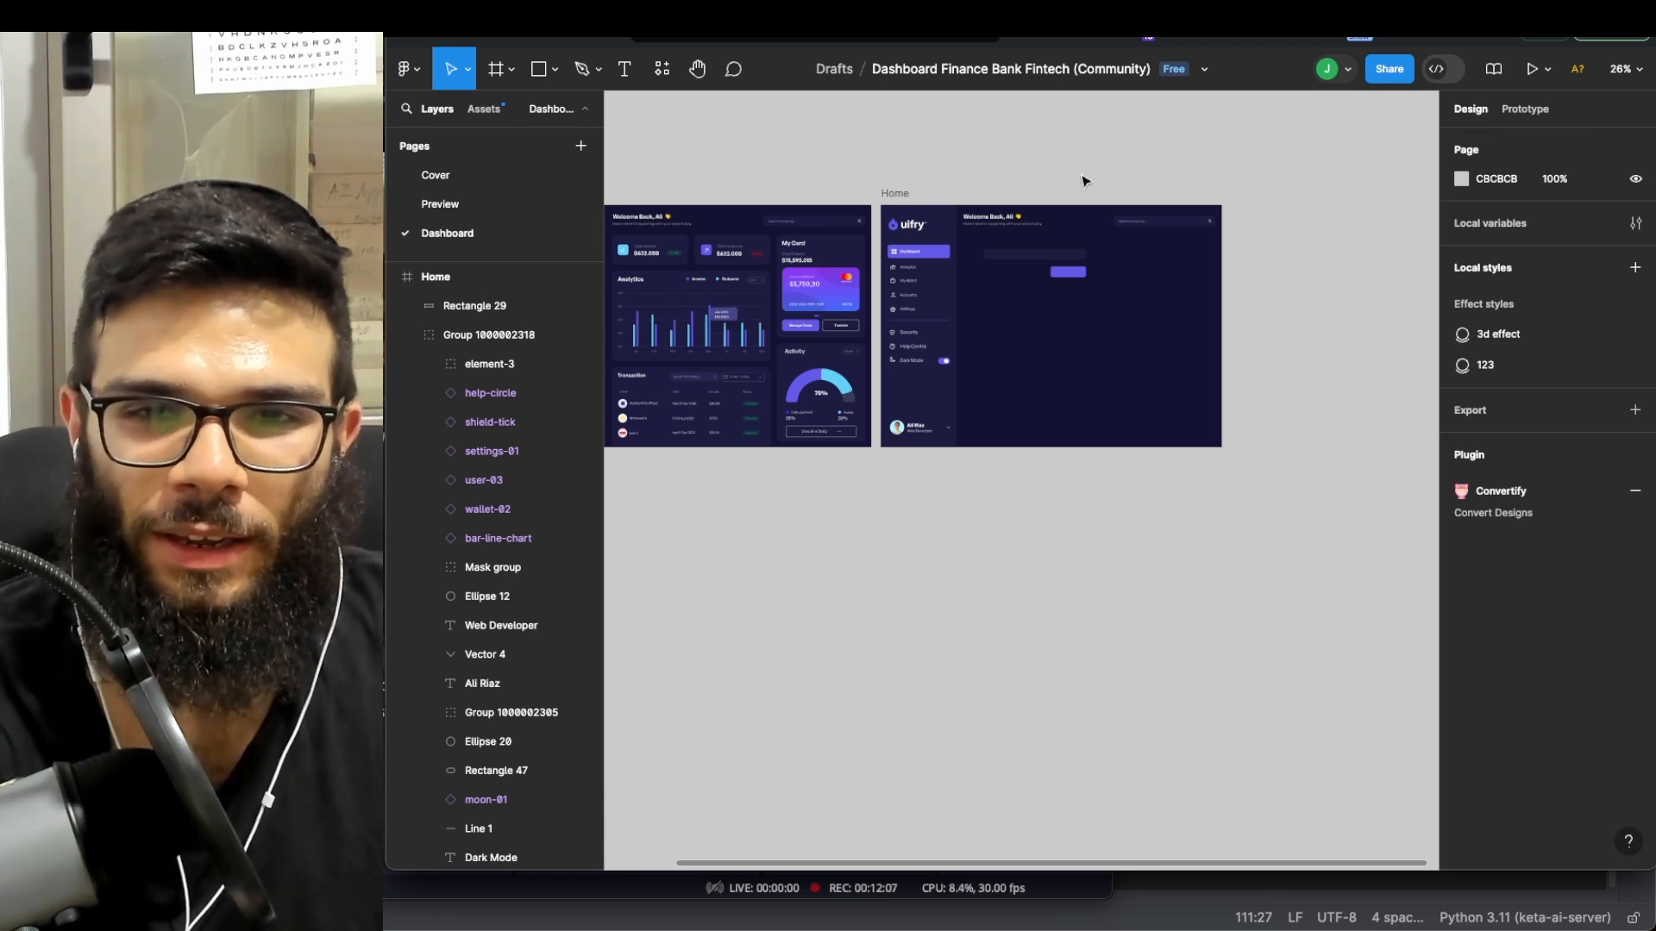
{"action": "scroll", "coordinate": [1048, 211], "scroll_direction": "up", "scroll_amount": 2}
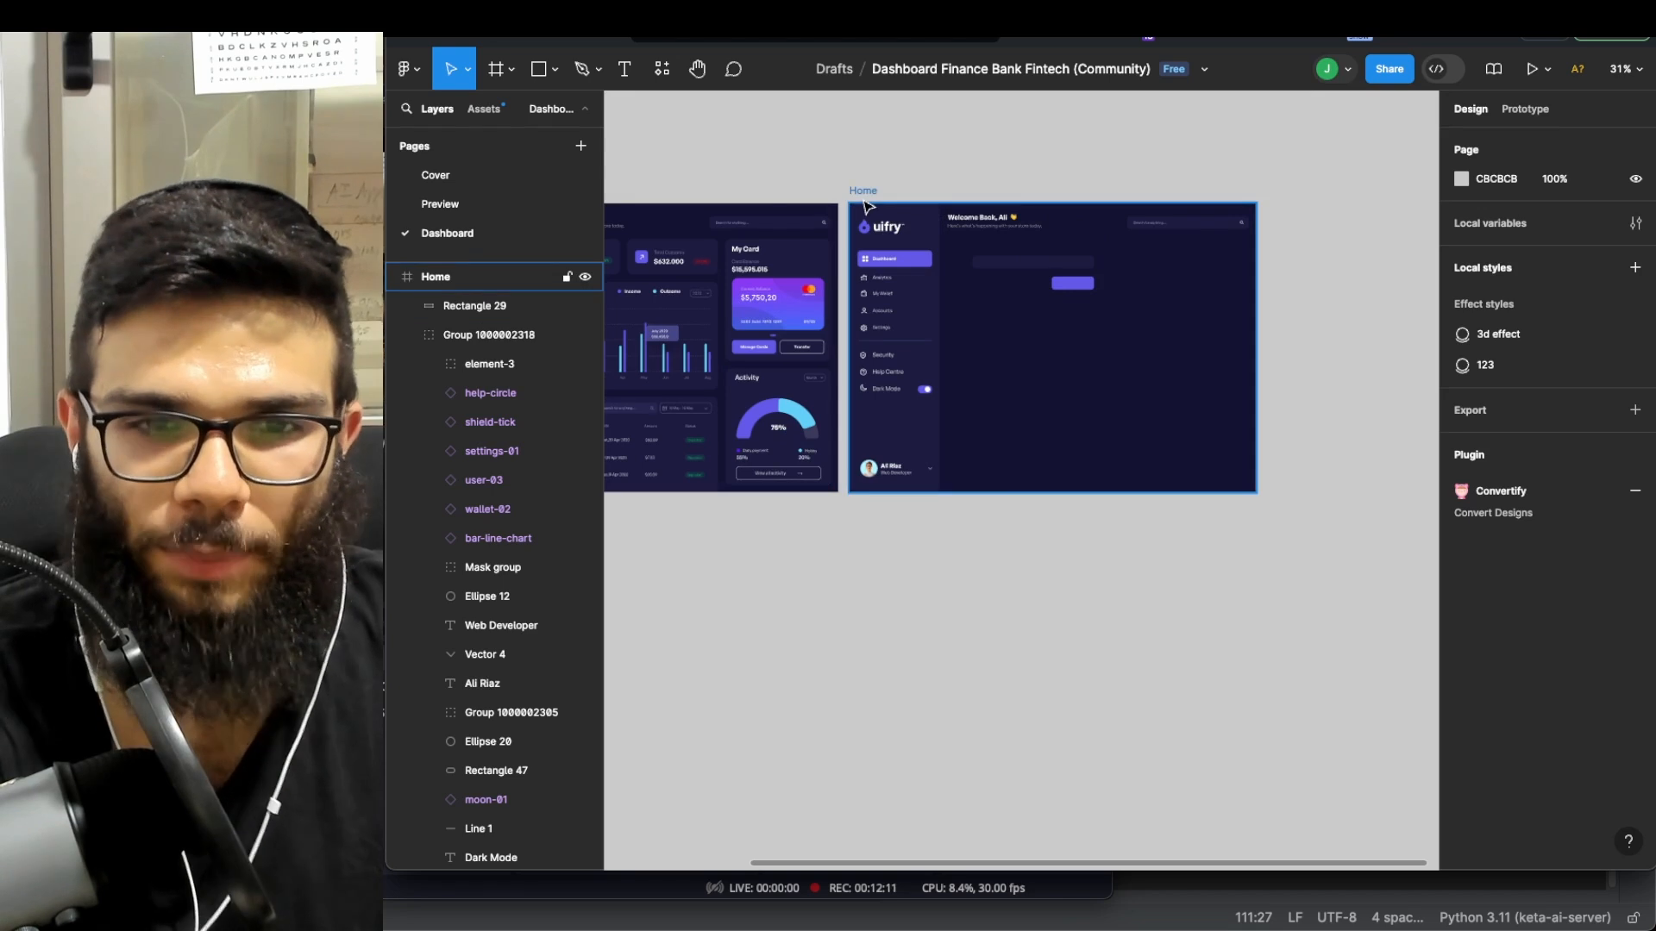
{"action": "scroll", "coordinate": [863, 215], "scroll_direction": "right", "scroll_amount": 2}
{"action": "scroll", "coordinate": [863, 215], "scroll_direction": "right", "scroll_amount": 2}
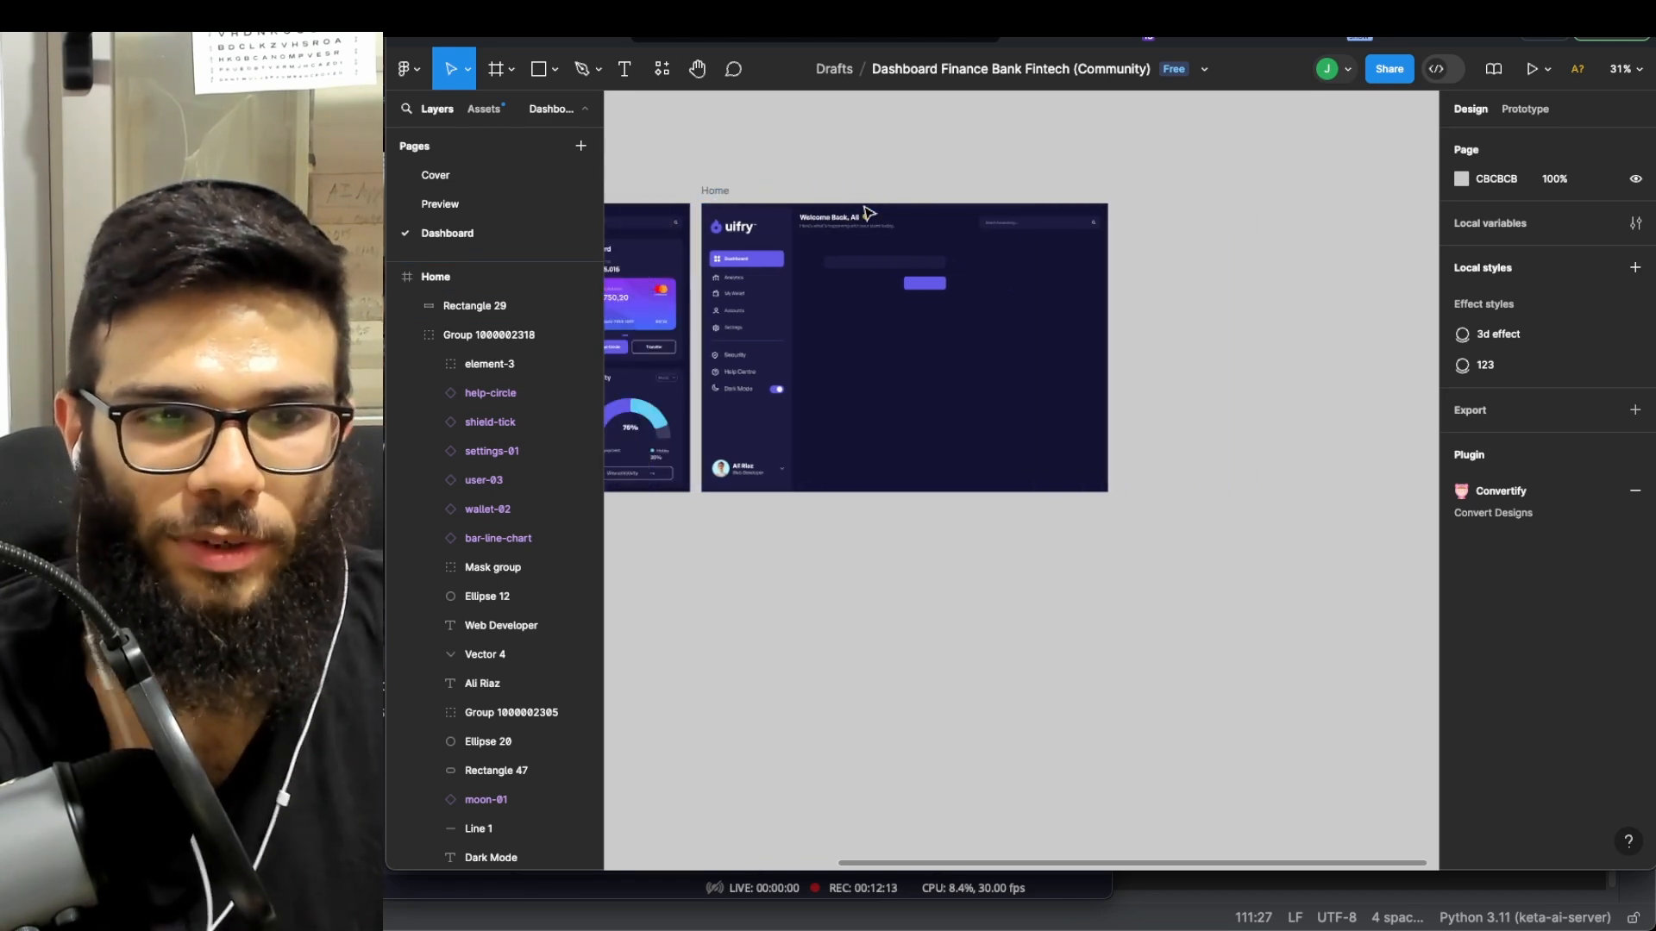
{"action": "scroll", "coordinate": [873, 200], "scroll_direction": "up", "scroll_amount": 1}
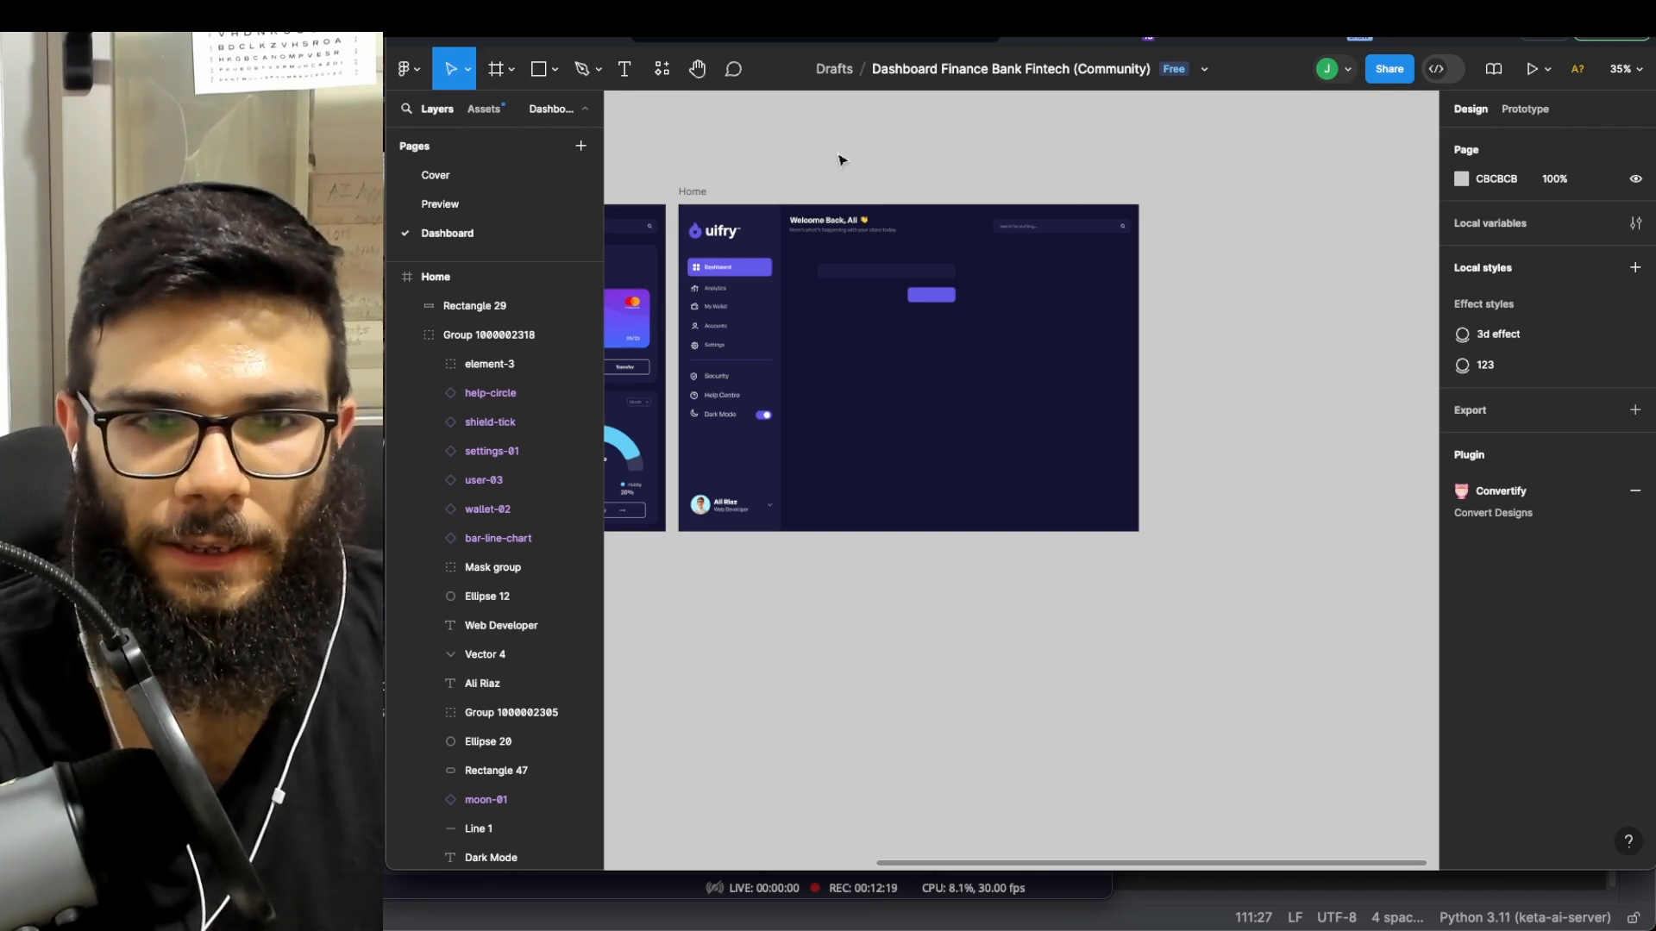
- Launch the html.to.design plugin from the main menu's plugins
{"action": "left_click", "coordinate": [412, 70]}
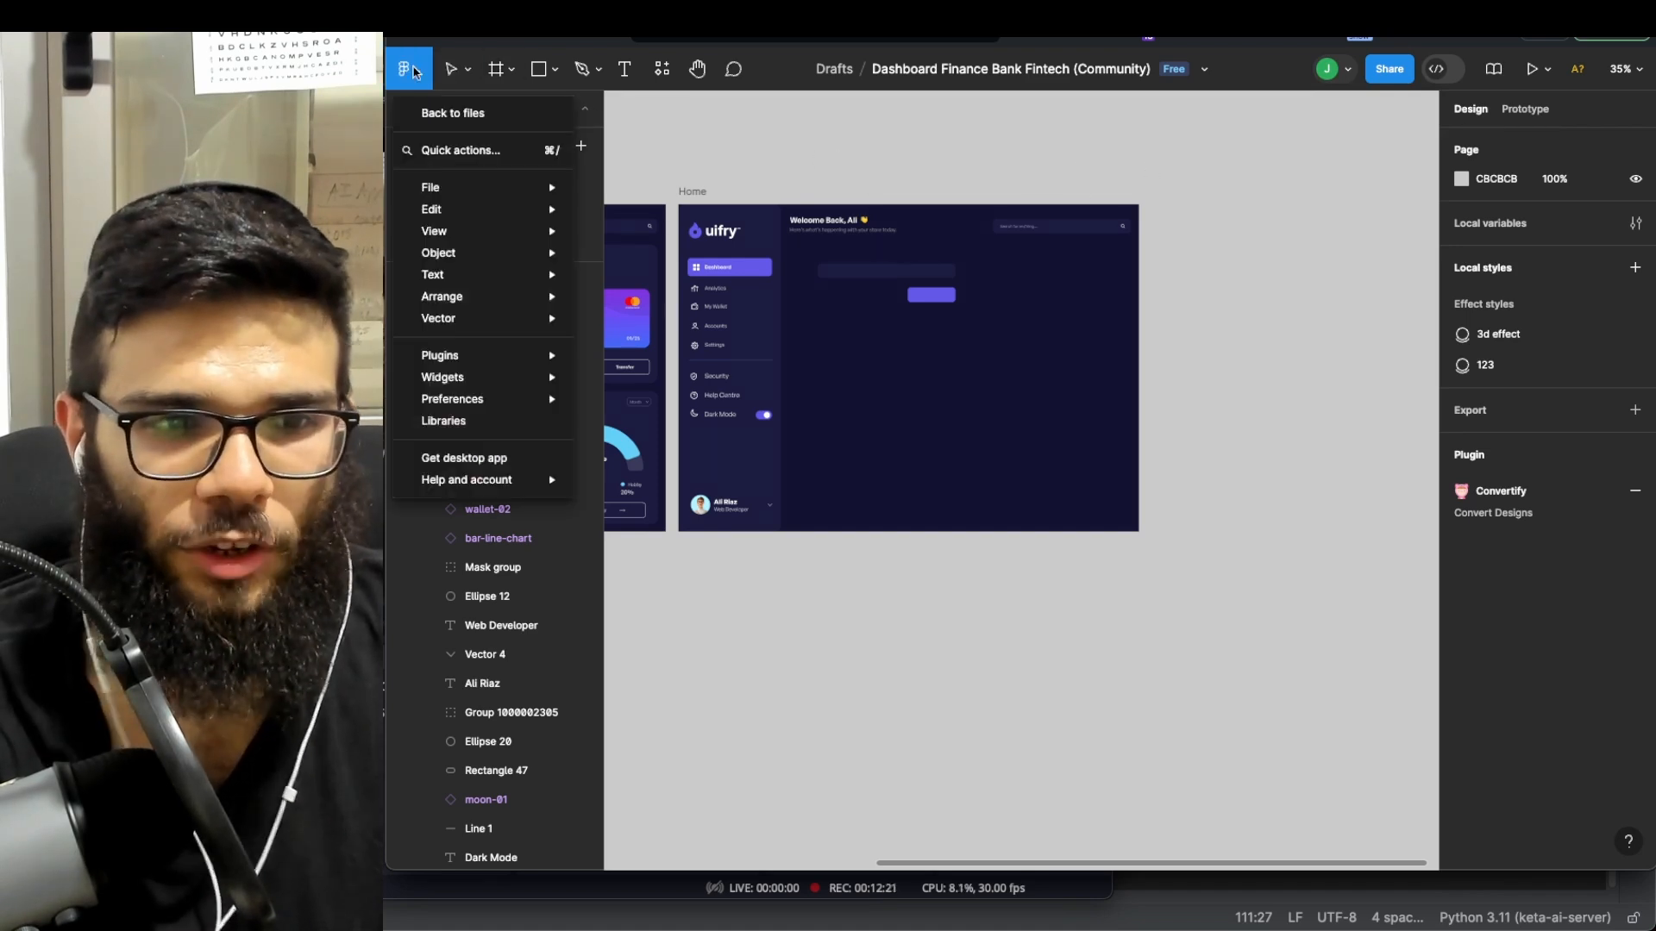
{"action": "mouse_move", "coordinate": [476, 363]}
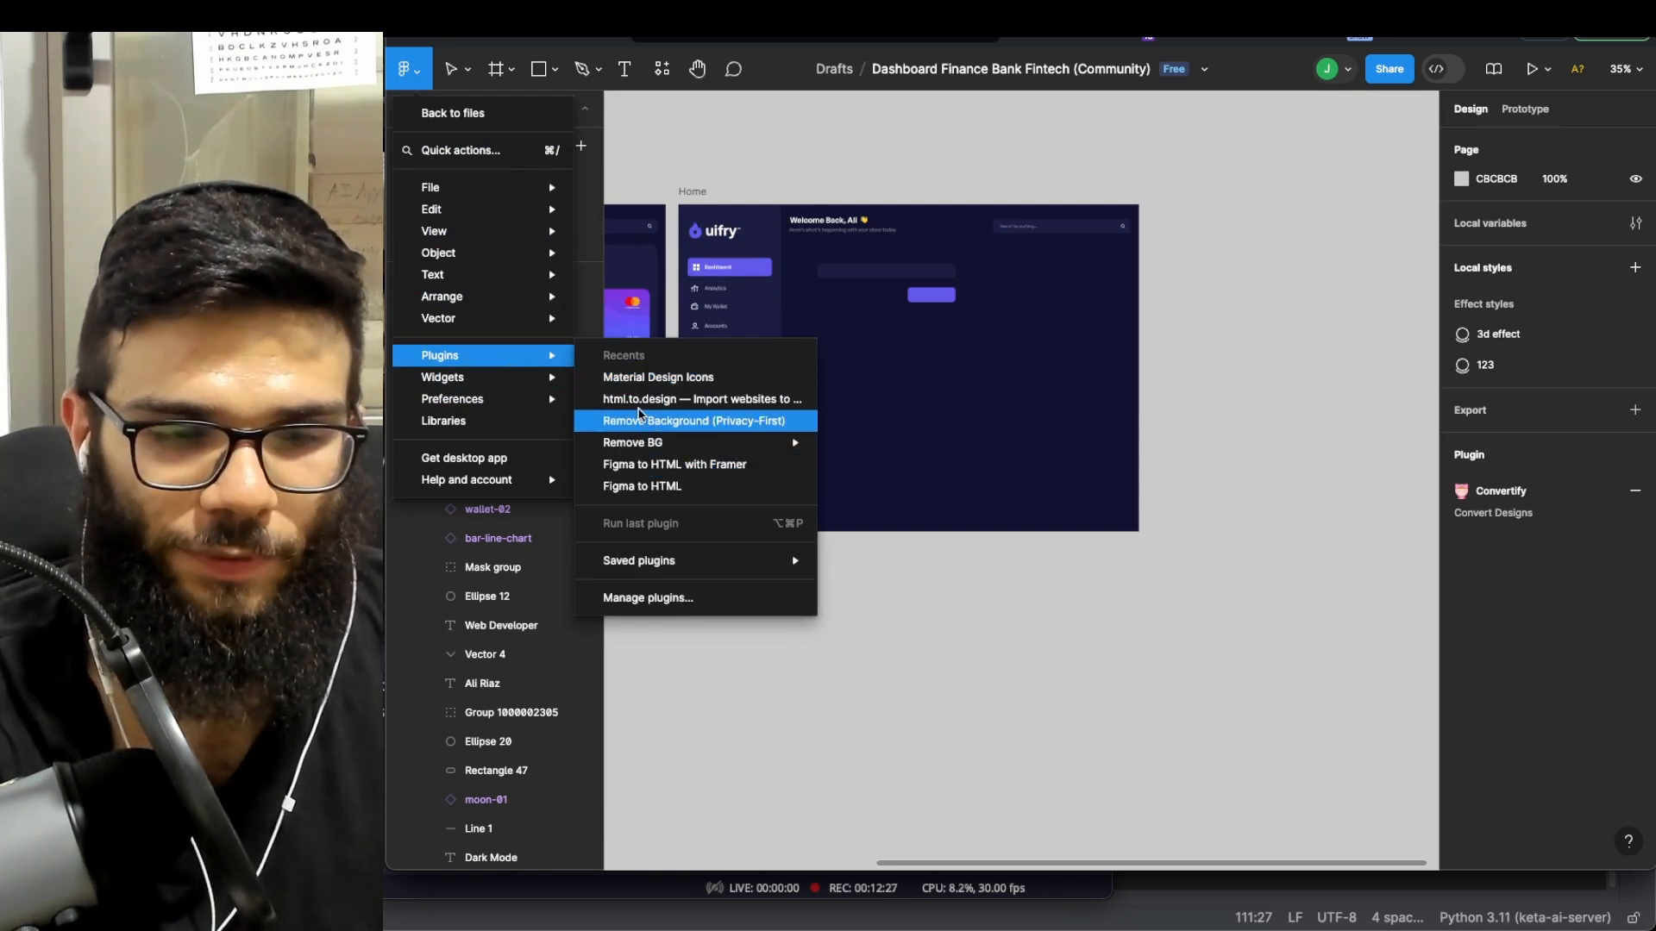
{"action": "left_click", "coordinate": [700, 399]}
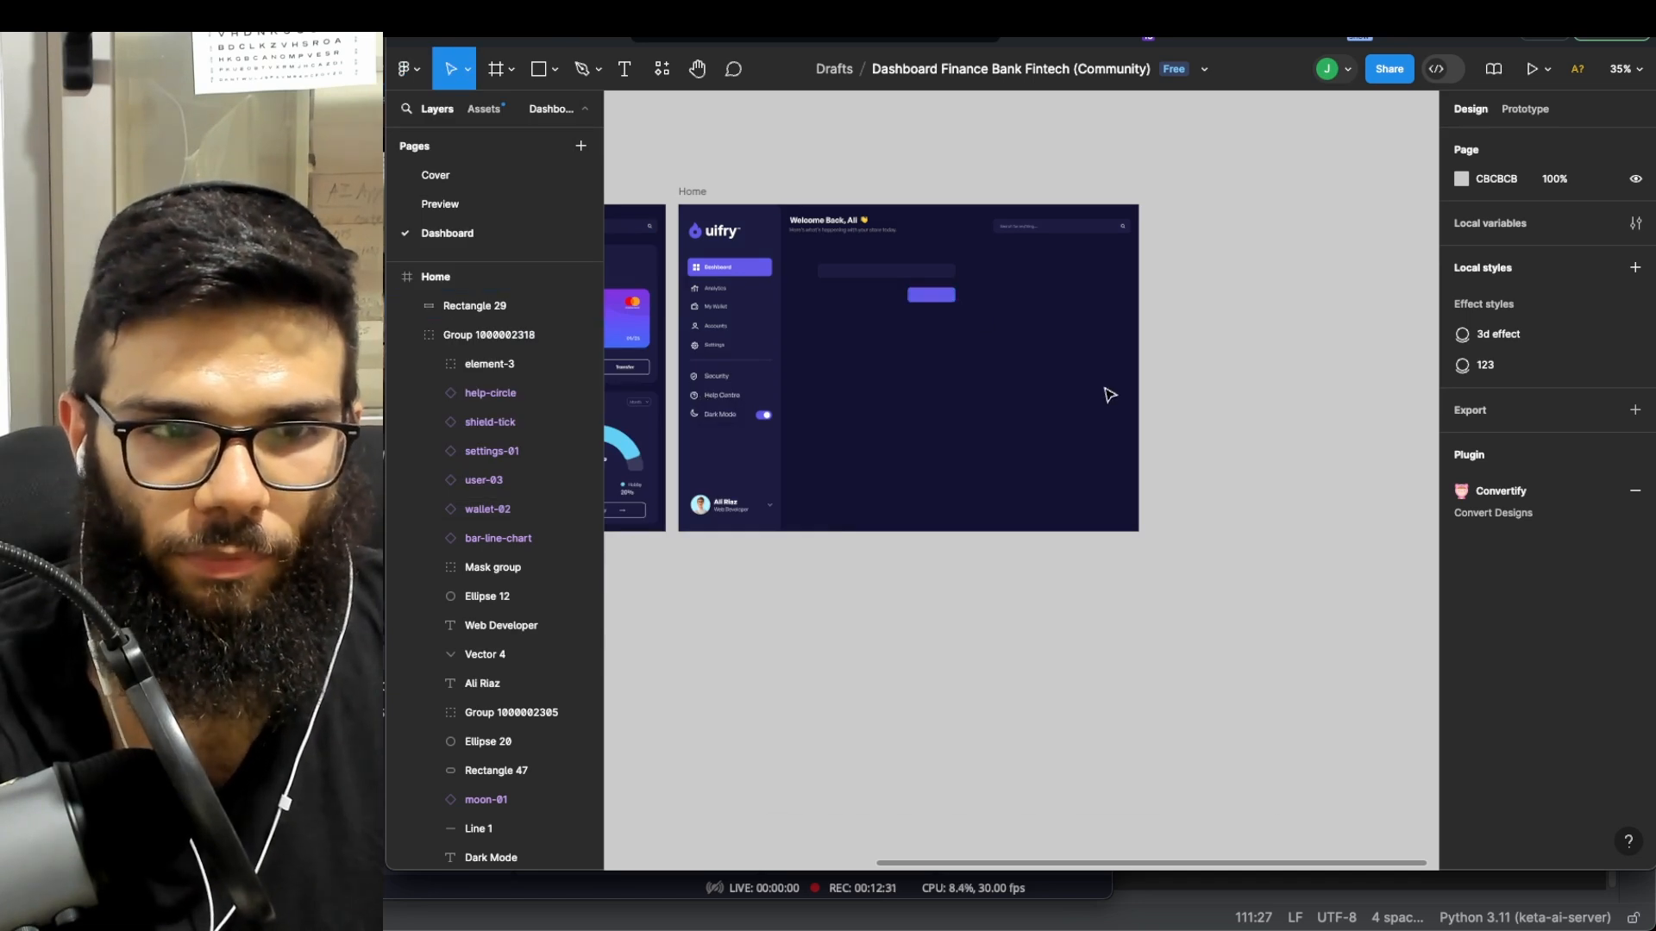
{"action": "scroll", "coordinate": [1111, 394], "scroll_direction": "down", "scroll_amount": 2}
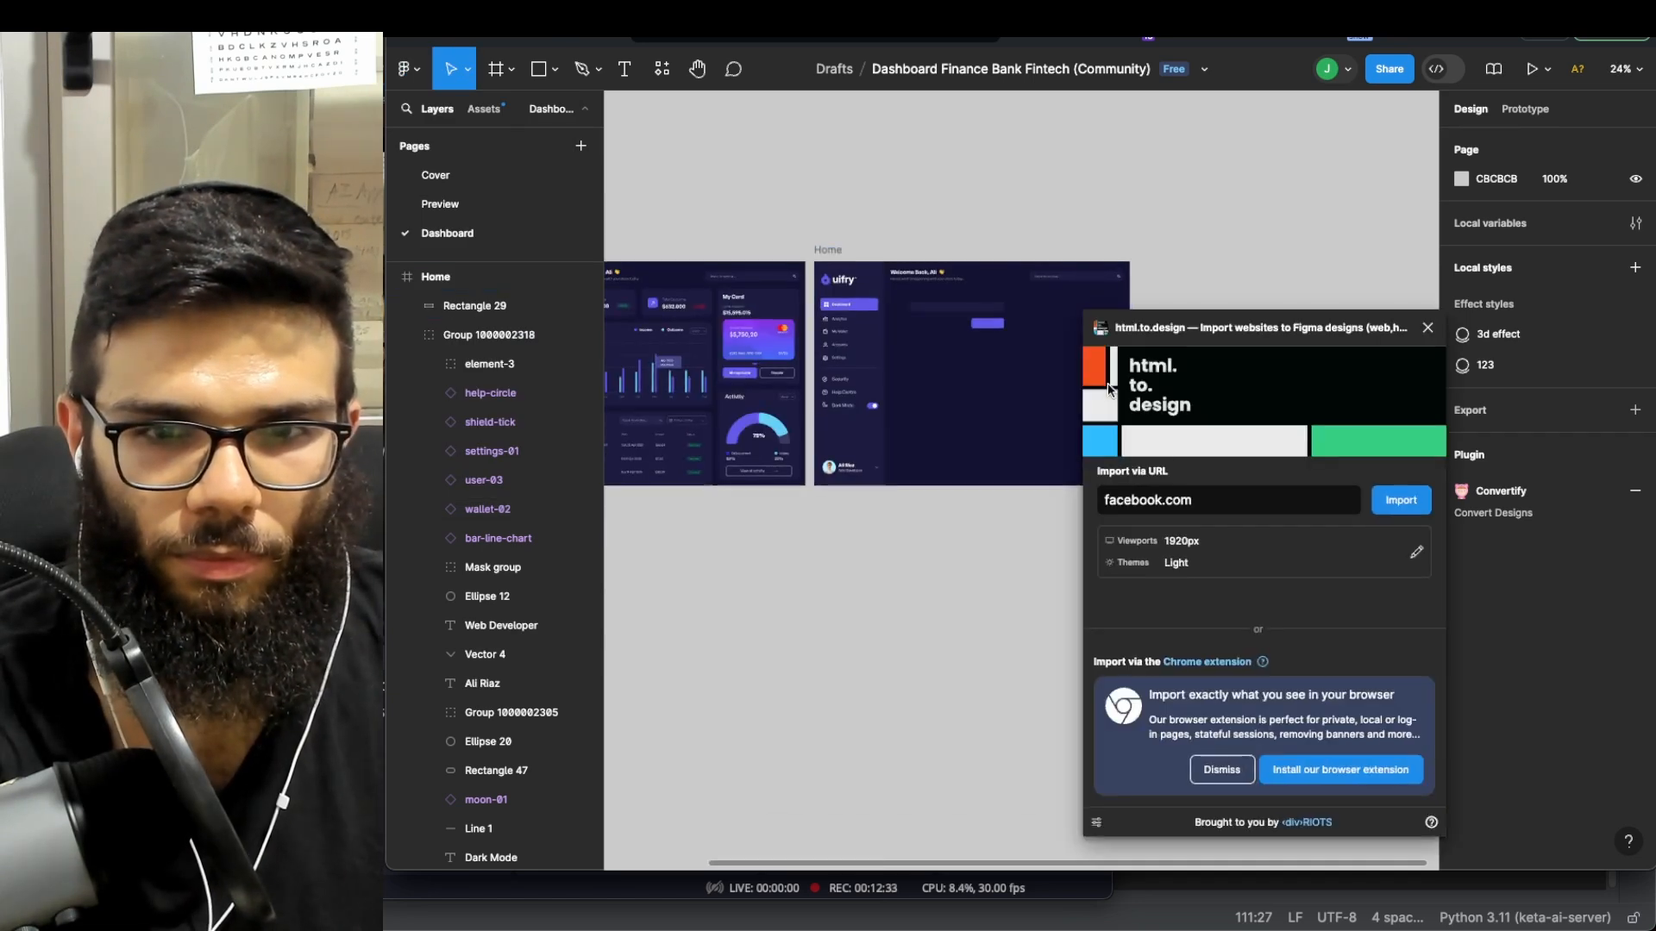
{"action": "scroll", "coordinate": [1011, 411], "scroll_direction": "up", "scroll_amount": 1}
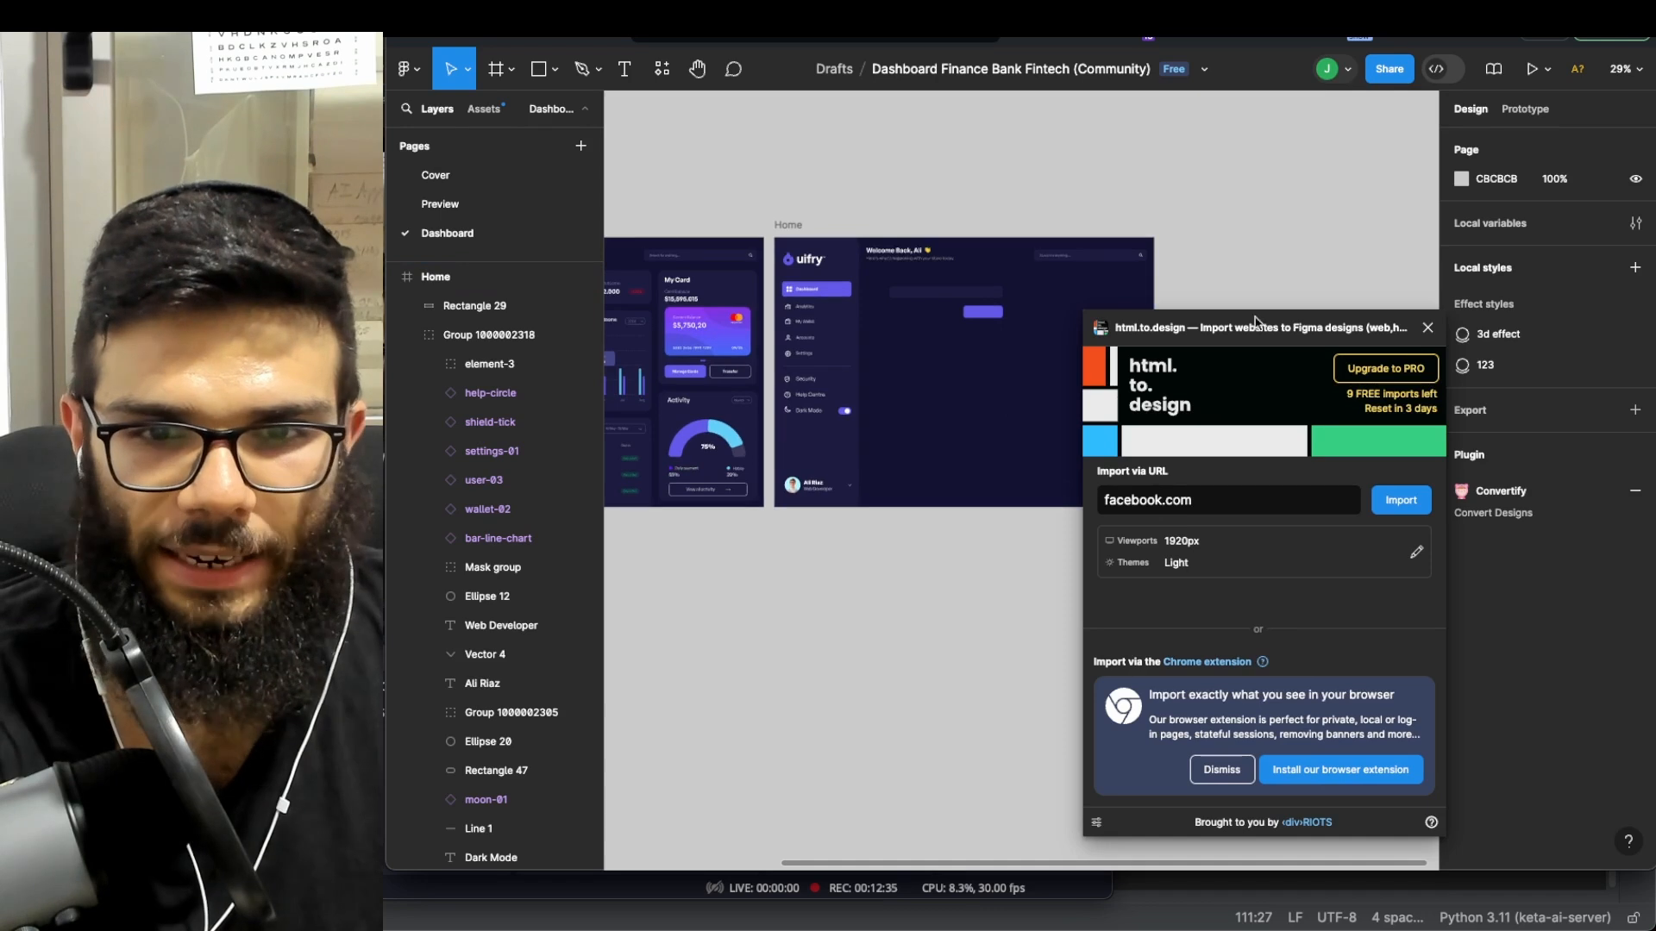
{"action": "left_click_drag", "start_coordinate": [1211, 345], "coordinate": [1155, 303]}
- Import hubspot.com as a 1920px light design with the Inter font mappings
{"action": "left_click", "coordinate": [1178, 455]}
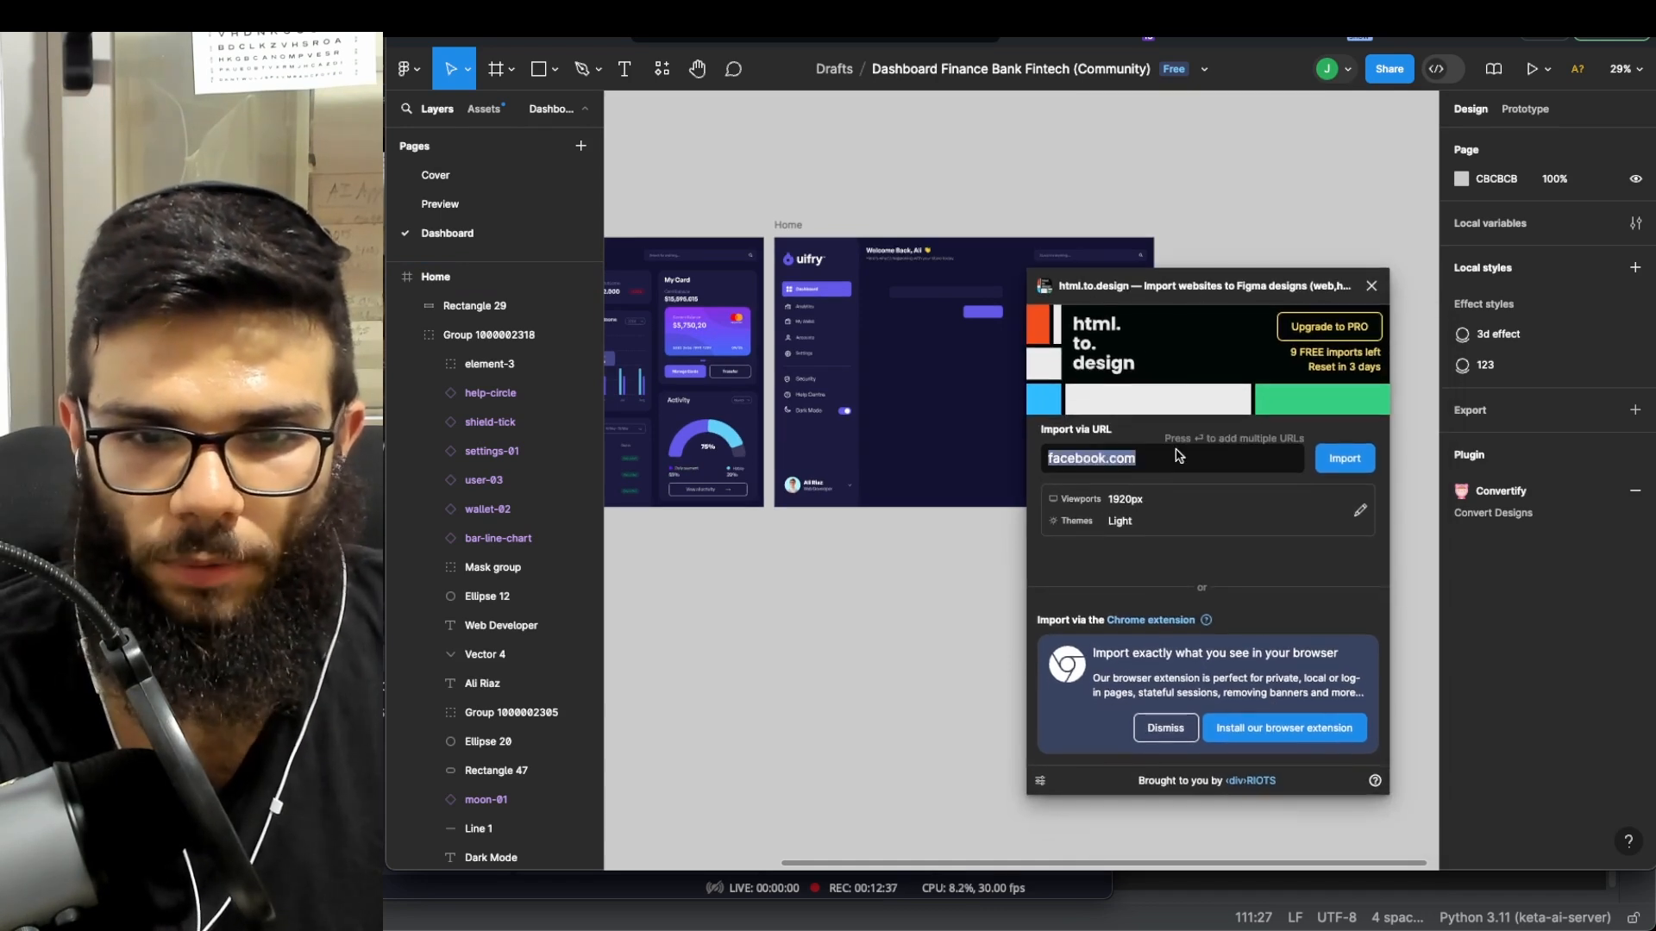
{"action": "type", "text": "hub"}
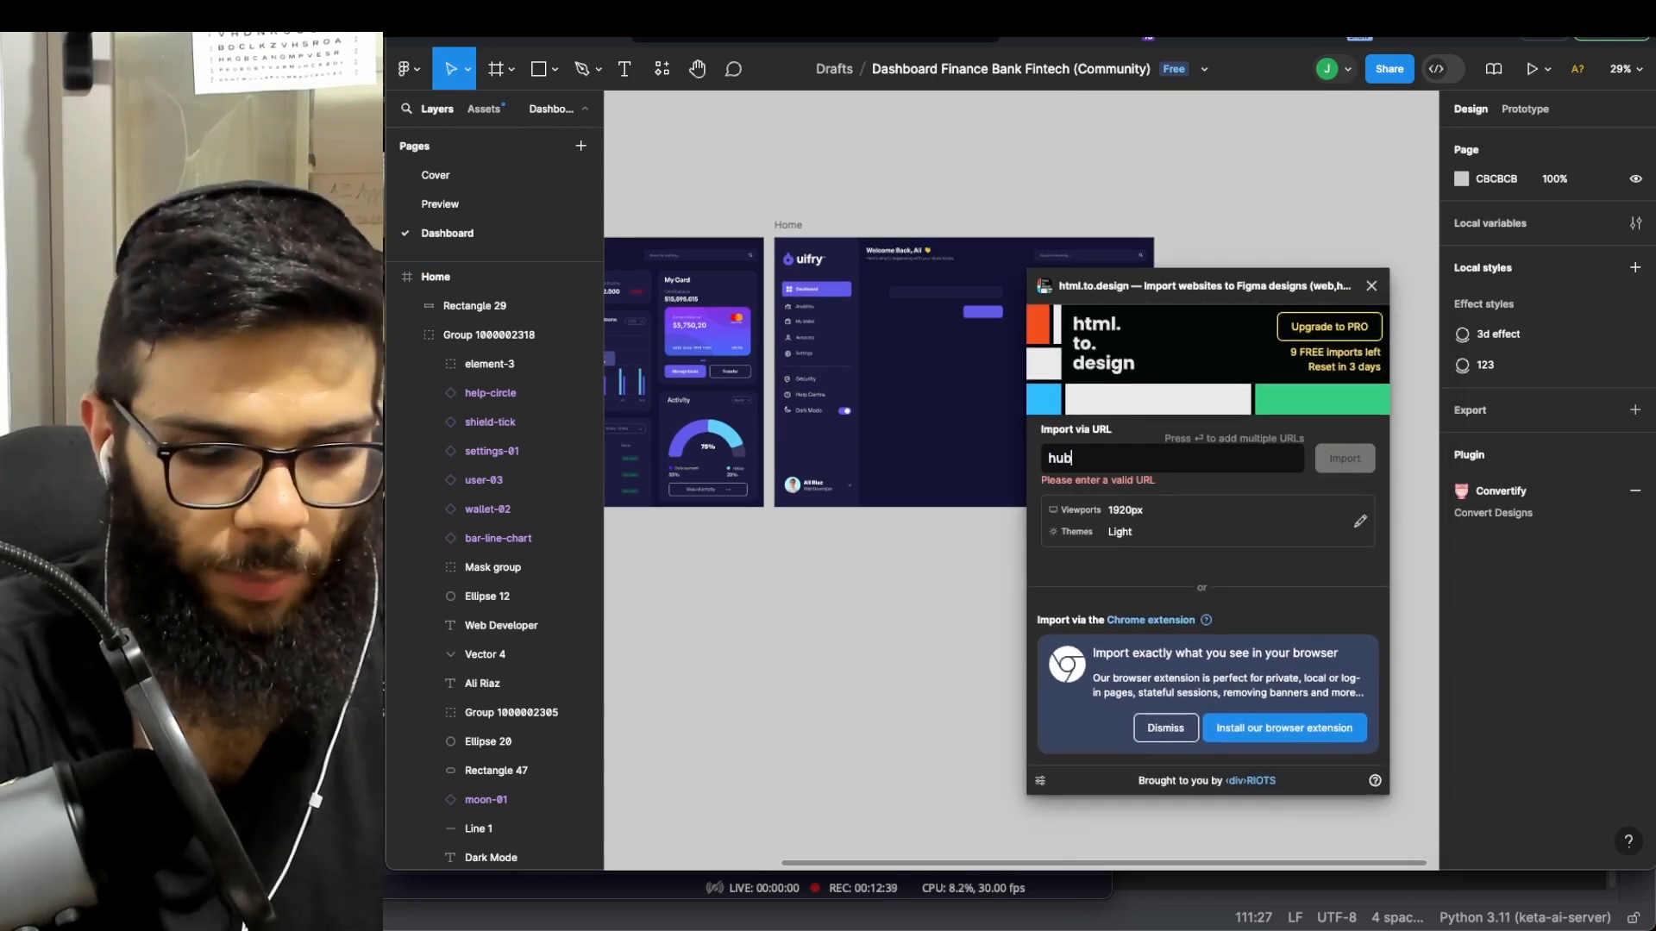
{"action": "type", "text": "spot.com"}
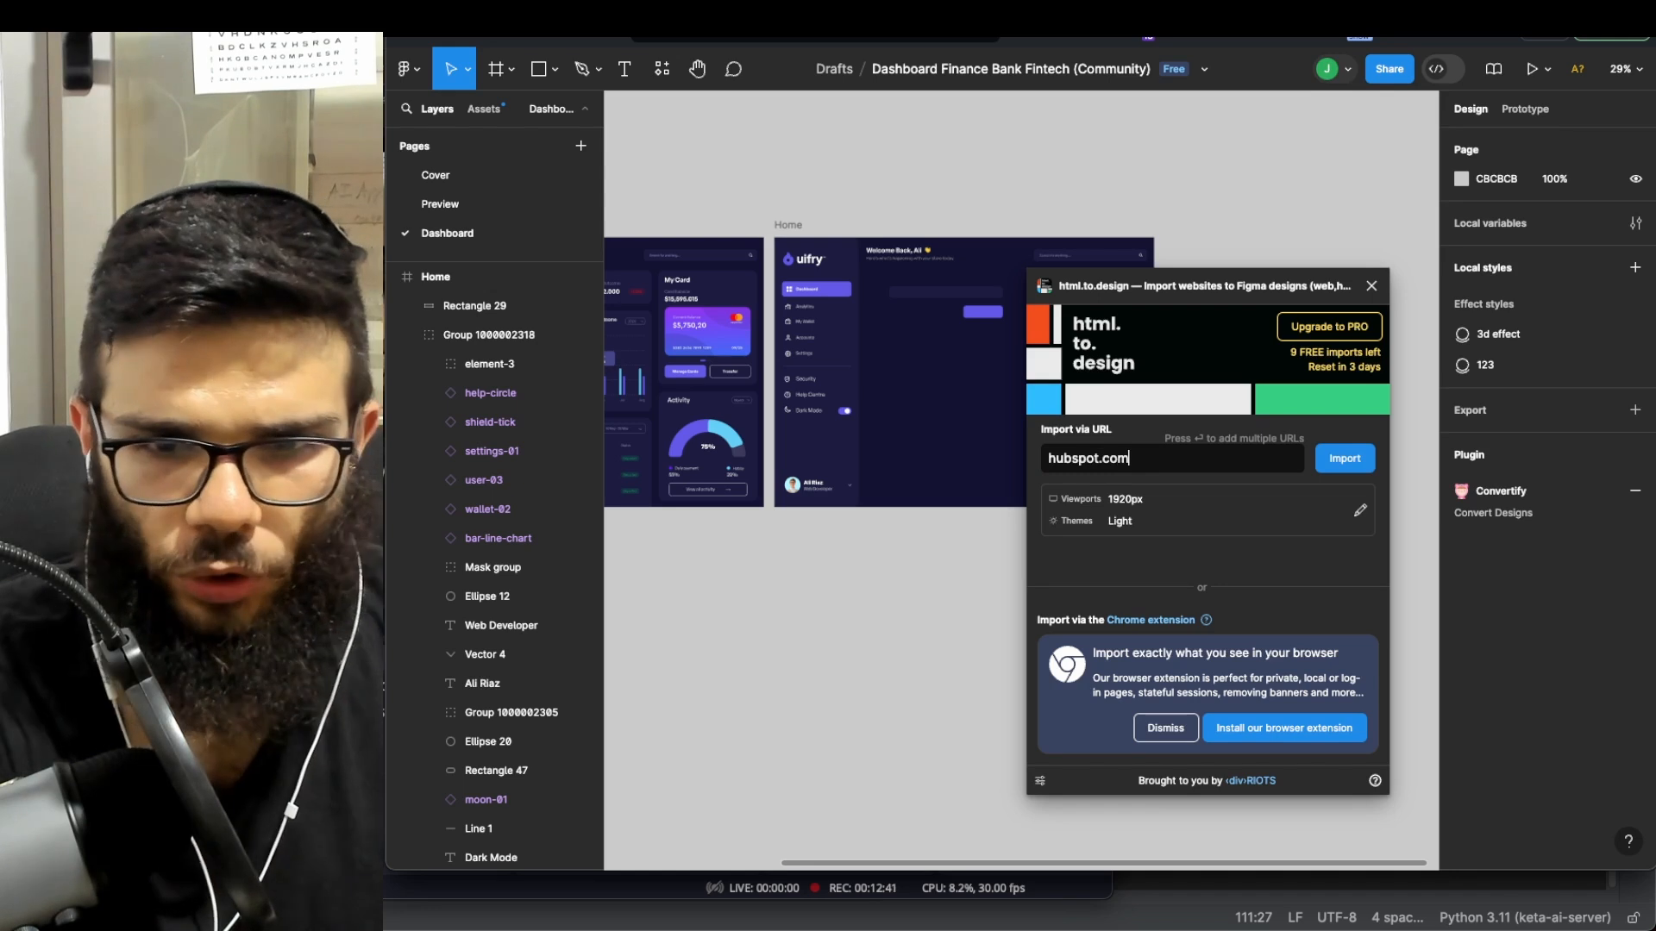
{"action": "left_click", "coordinate": [1339, 459]}
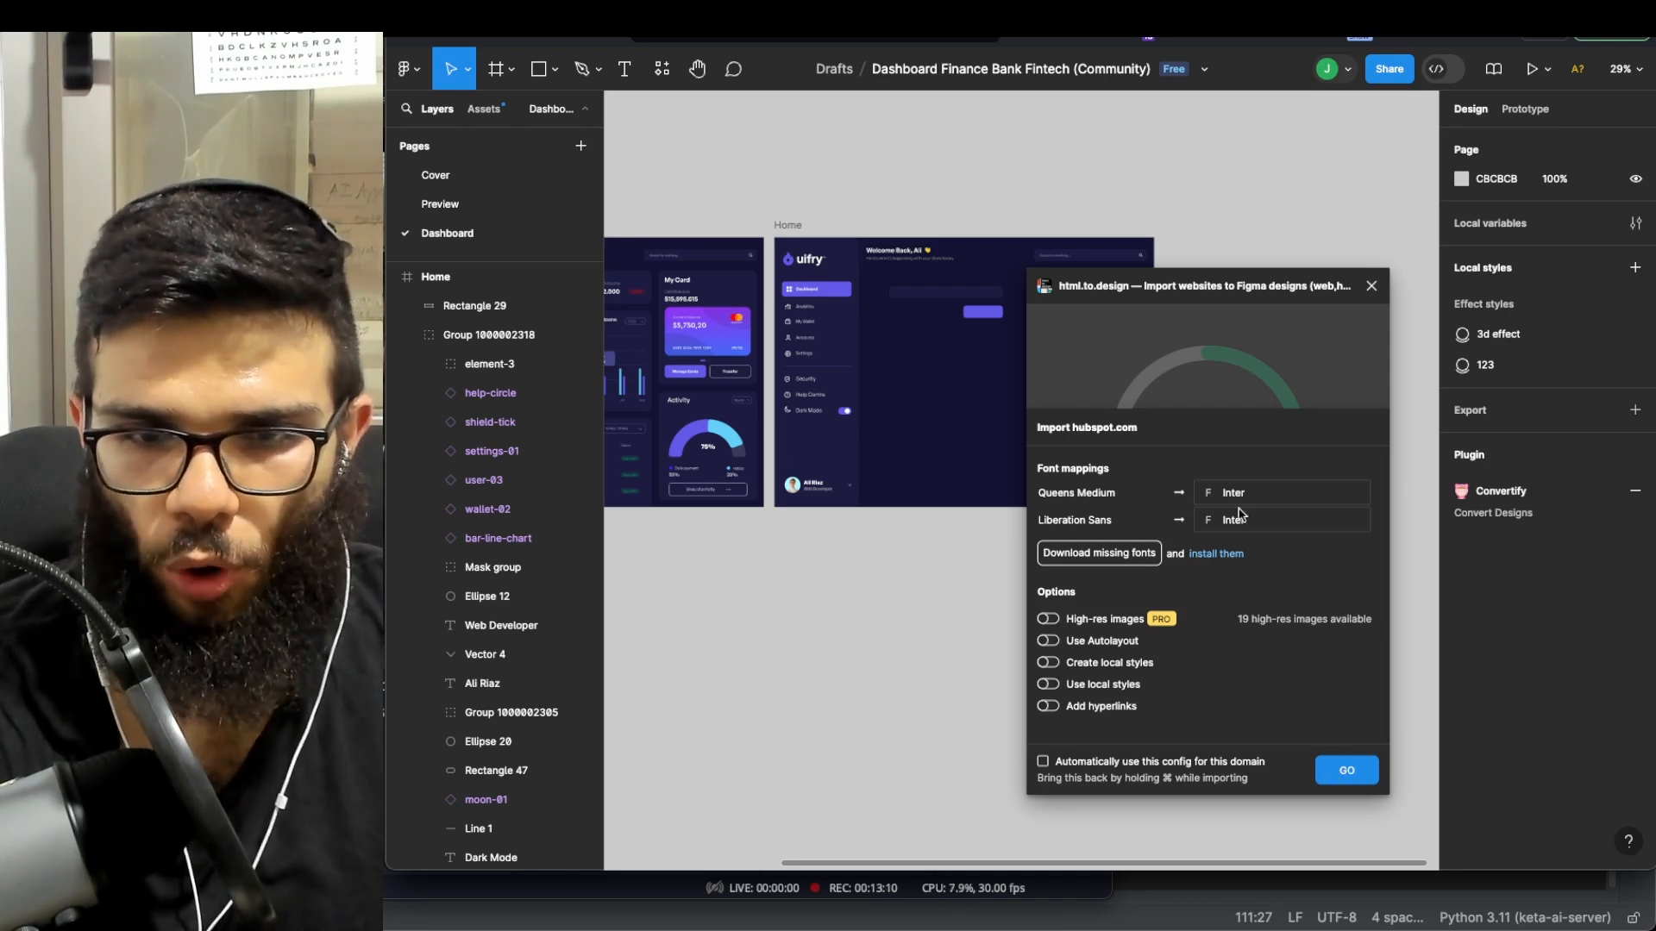
{"action": "left_click", "coordinate": [1352, 773]}
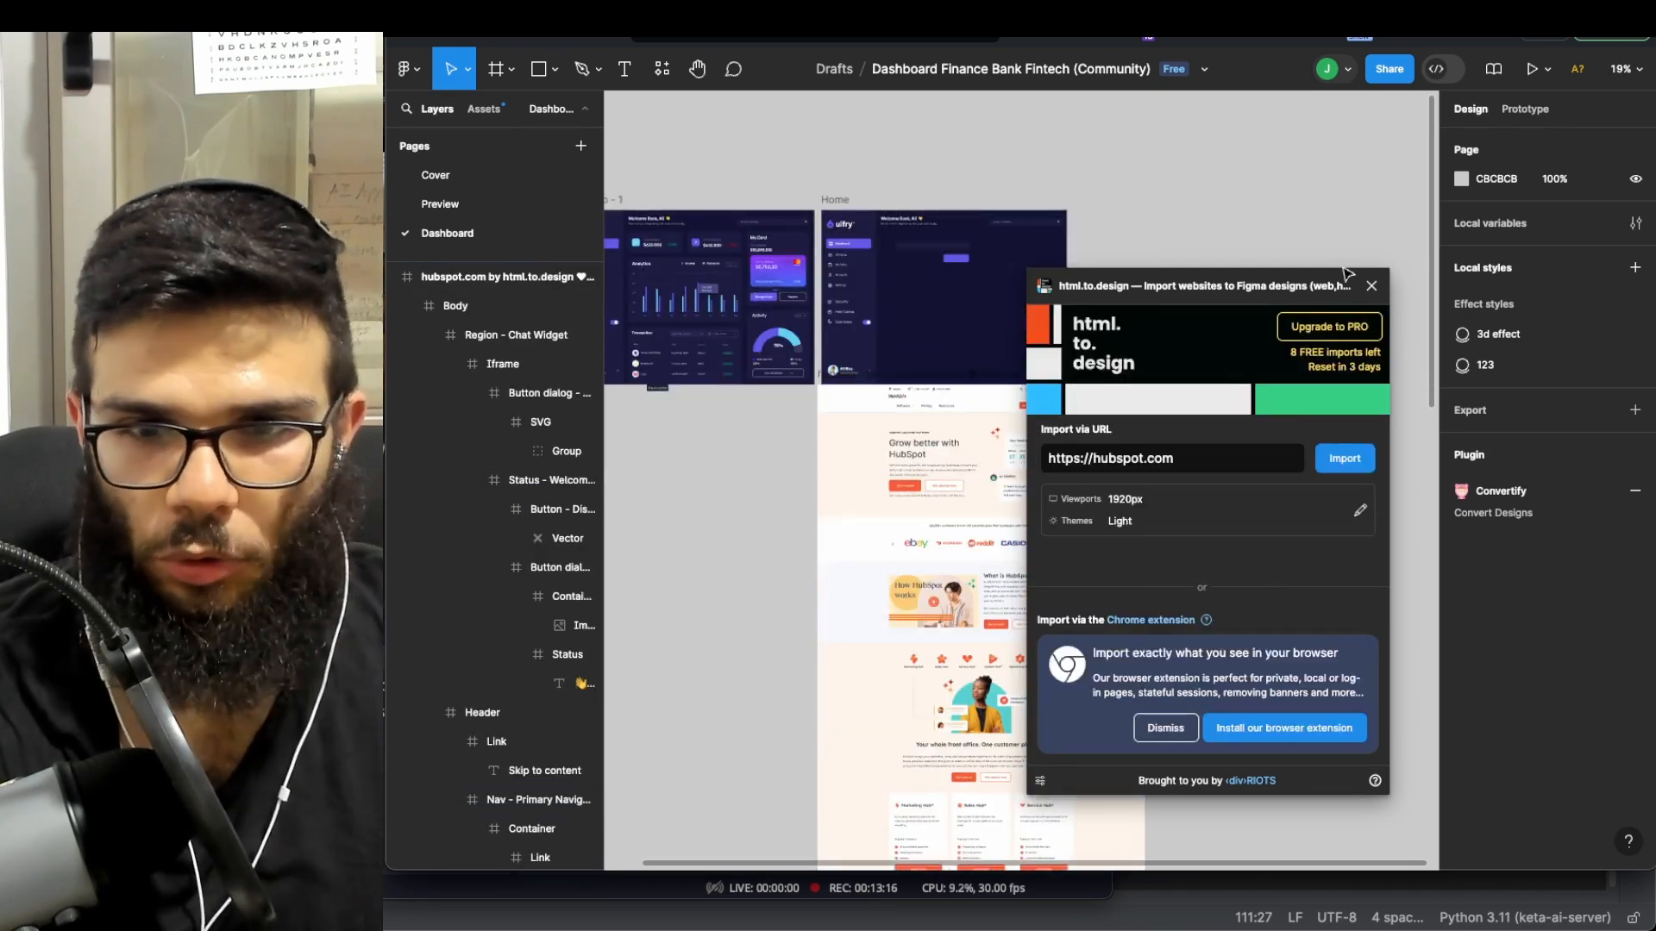
- Close the plugin and place the hubspot.com frame beside Home at X 3208, Y -215
{"action": "left_click", "coordinate": [1368, 286]}
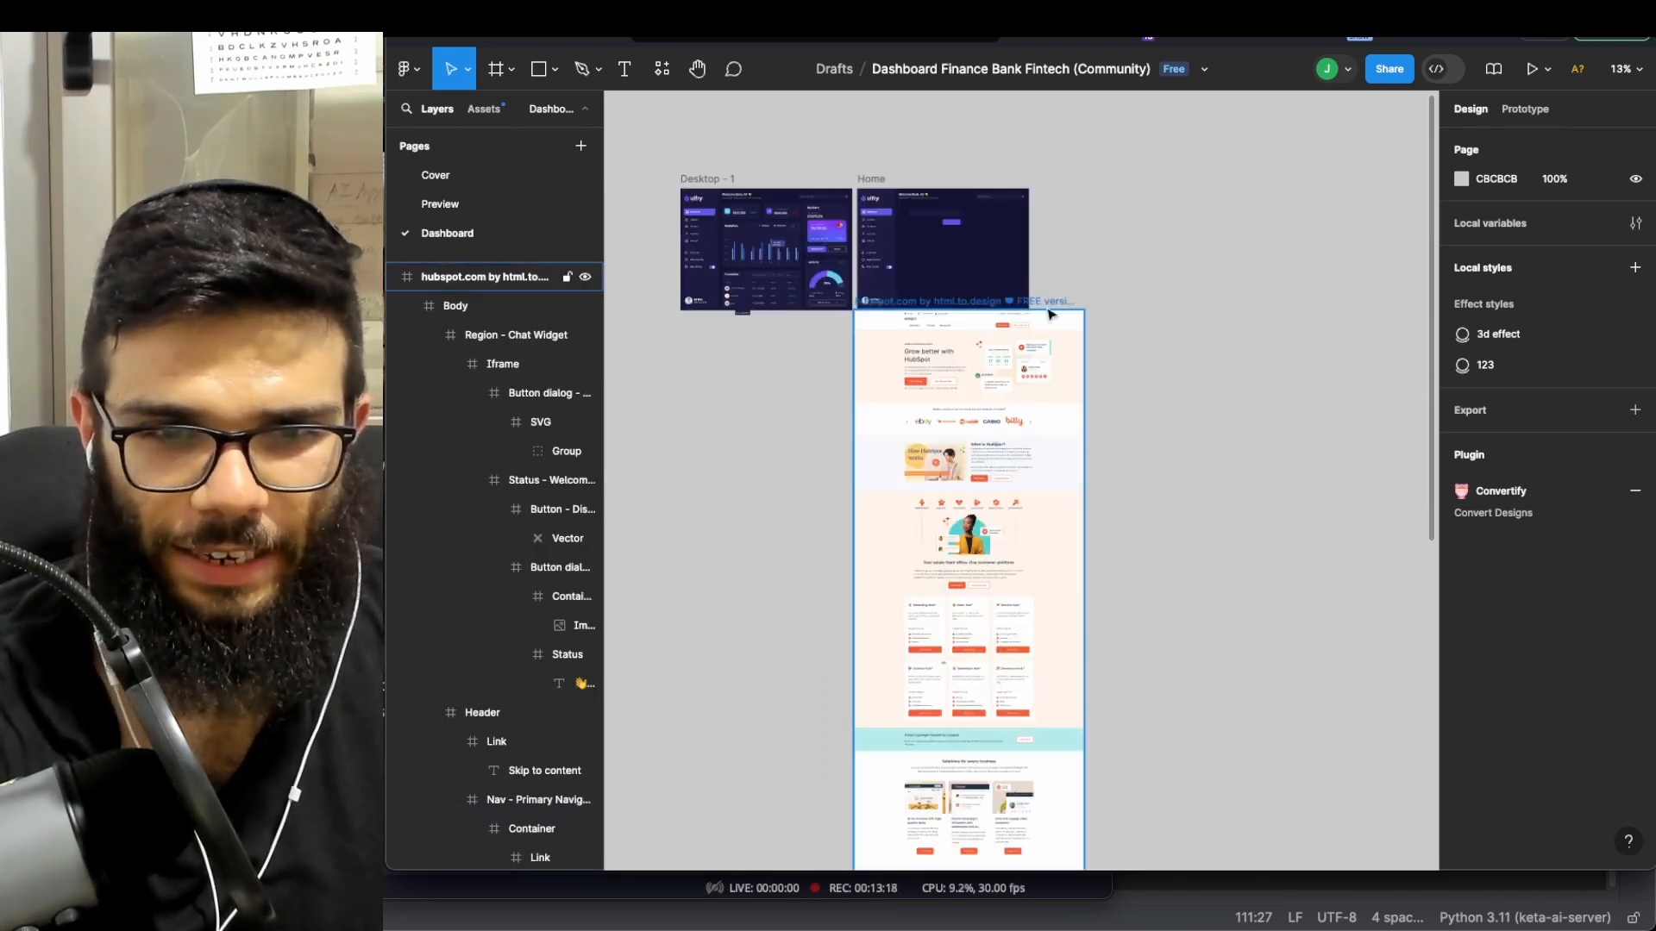
{"action": "left_click_drag", "start_coordinate": [1052, 306], "coordinate": [1287, 186]}
{"action": "scroll", "coordinate": [1263, 544], "scroll_direction": "down", "scroll_amount": 3}
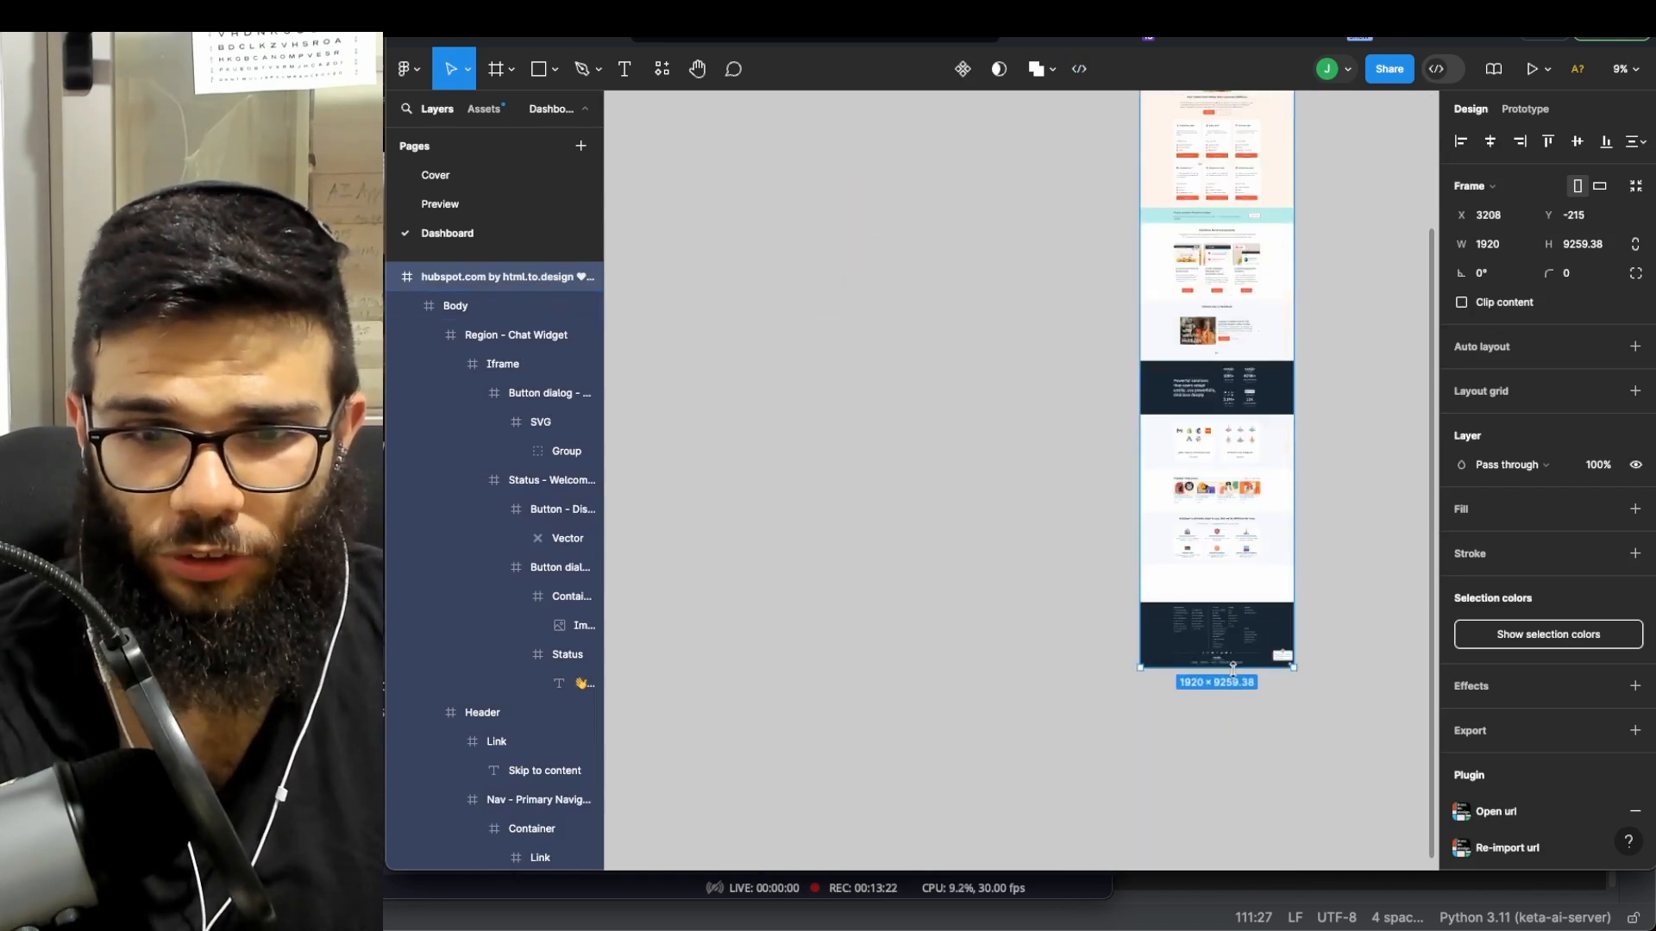
{"action": "scroll", "coordinate": [1234, 669], "scroll_direction": "up", "scroll_amount": 8}
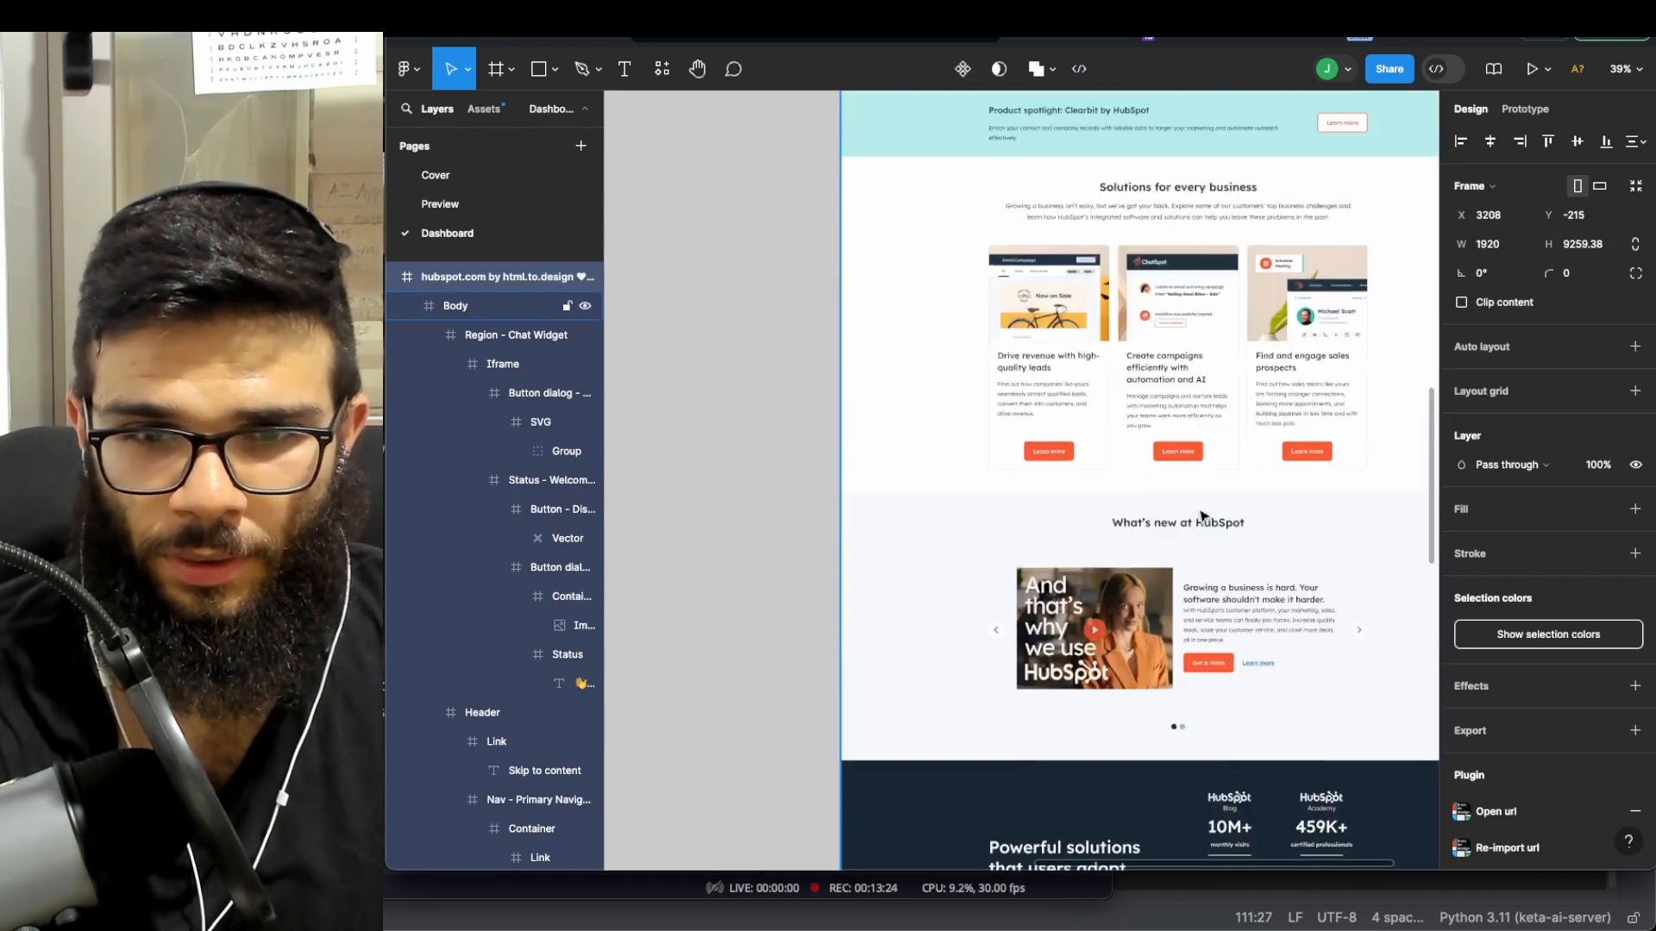
{"action": "scroll", "coordinate": [1201, 516], "scroll_direction": "up", "scroll_amount": 15}
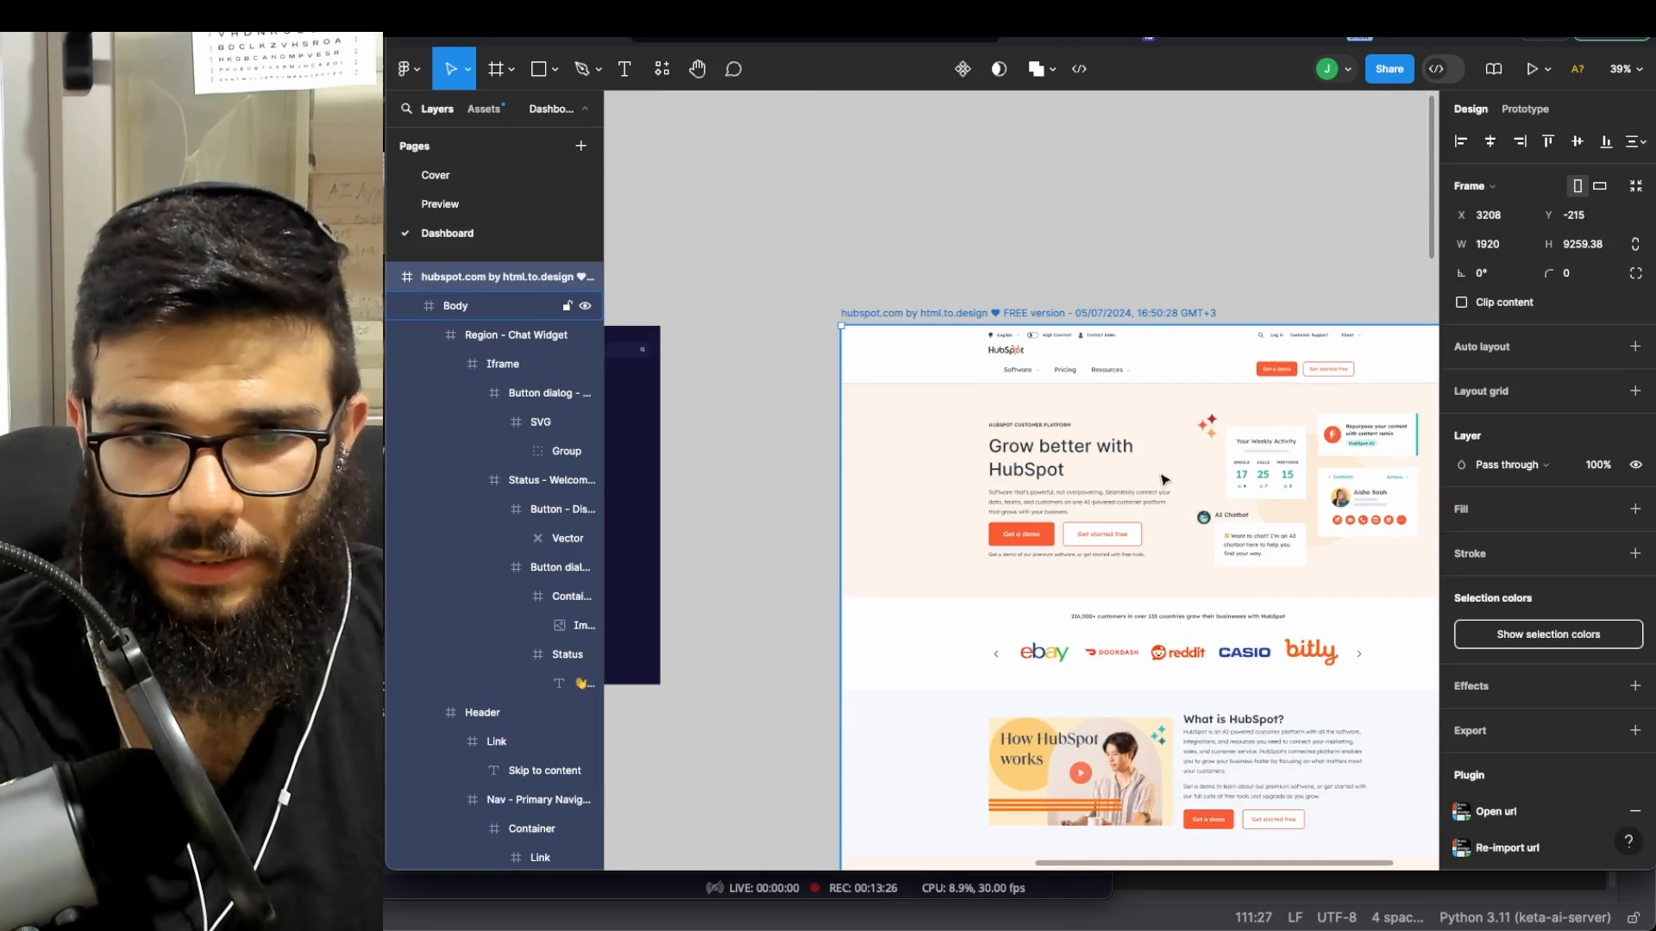
{"action": "scroll", "coordinate": [1126, 450], "scroll_direction": "up", "scroll_amount": 6}
{"action": "scroll", "coordinate": [983, 459], "scroll_direction": "down", "scroll_amount": 3}
{"action": "scroll", "coordinate": [980, 464], "scroll_direction": "right", "scroll_amount": 4}
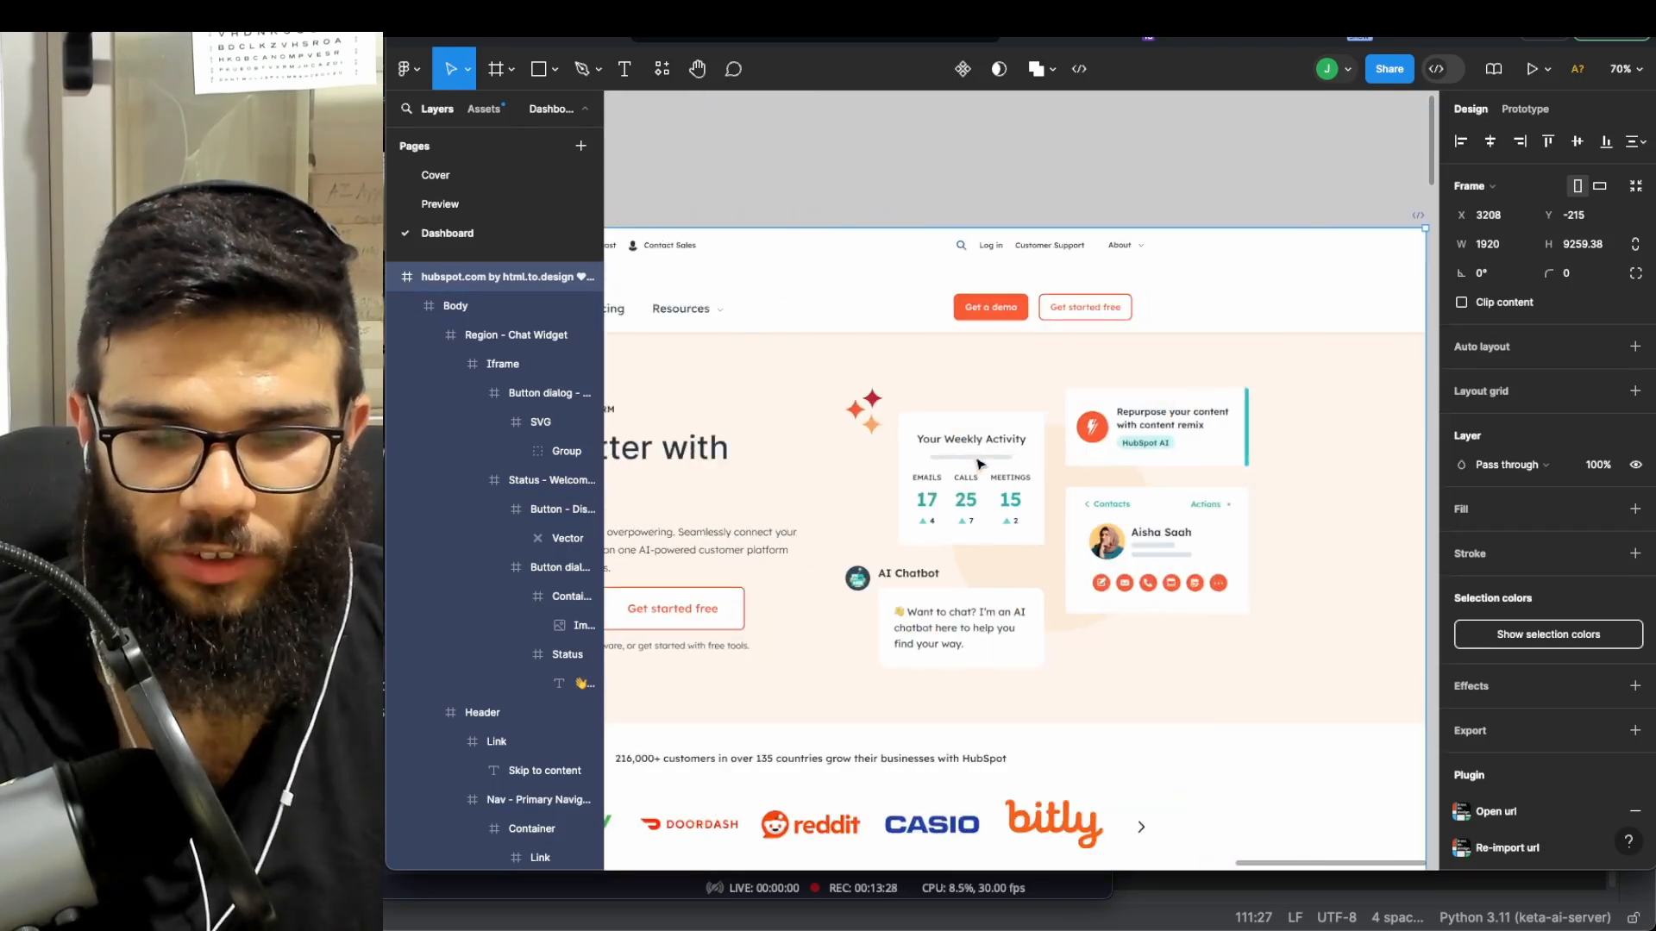
{"action": "scroll", "coordinate": [979, 465], "scroll_direction": "down", "scroll_amount": 4}
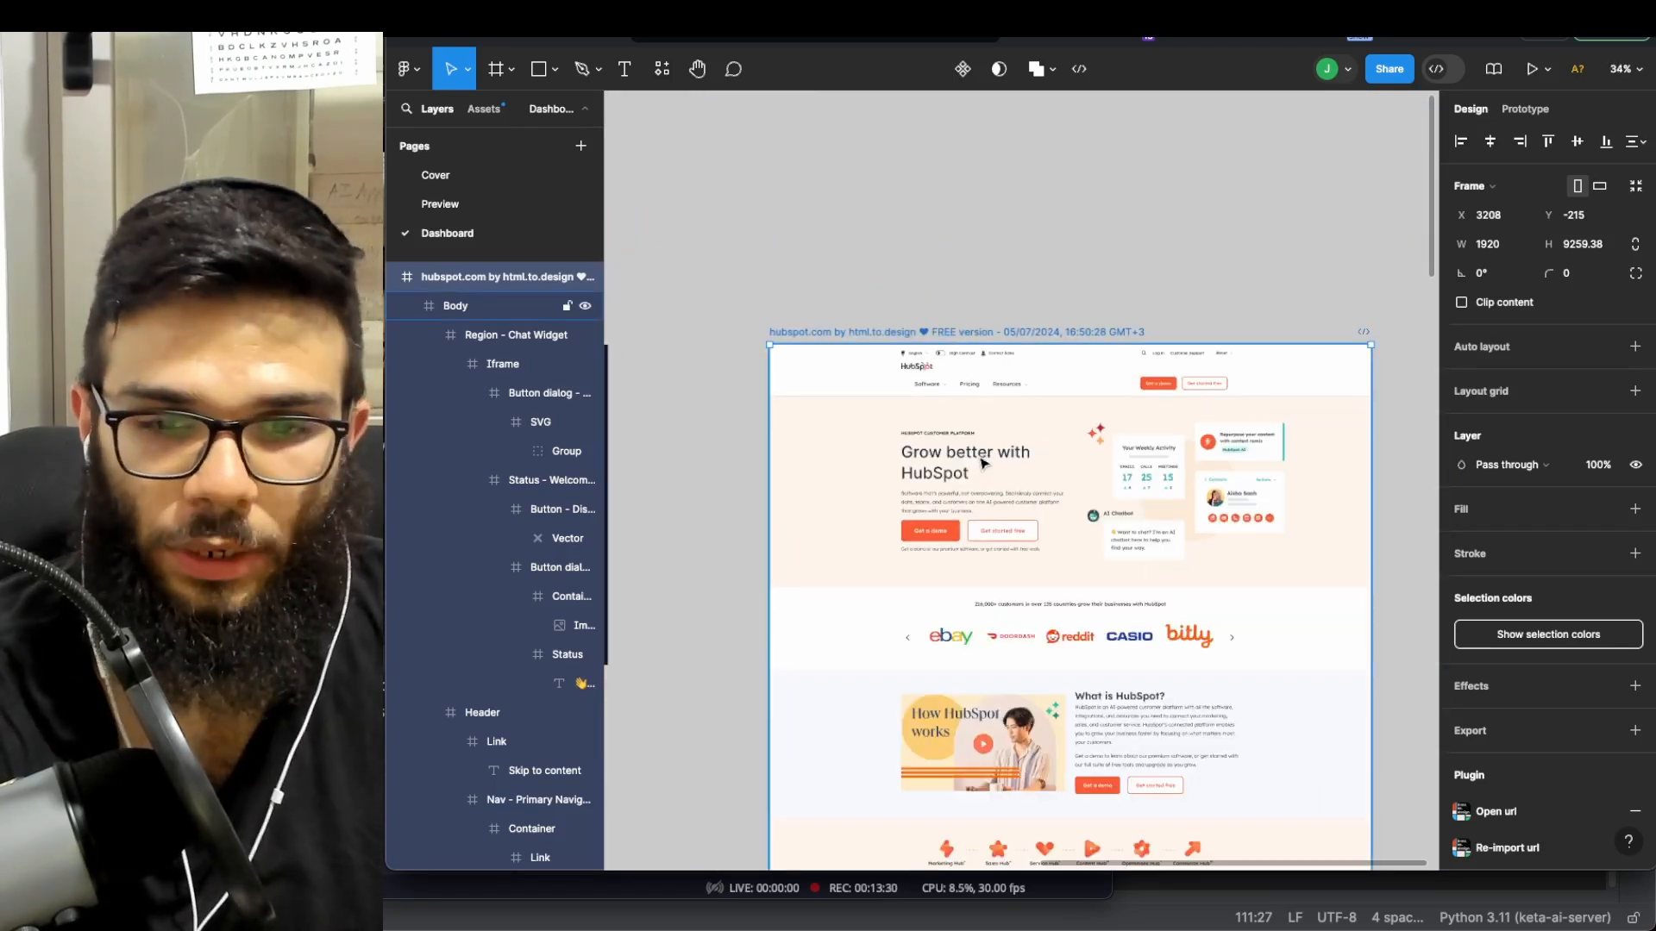
- Zoom and pan across the imported 1920 × 9259.38 hubspot.com frame to inspect it
{"action": "scroll", "coordinate": [985, 436], "scroll_direction": "down", "scroll_amount": 2}
{"action": "scroll", "coordinate": [991, 418], "scroll_direction": "down", "scroll_amount": 4}
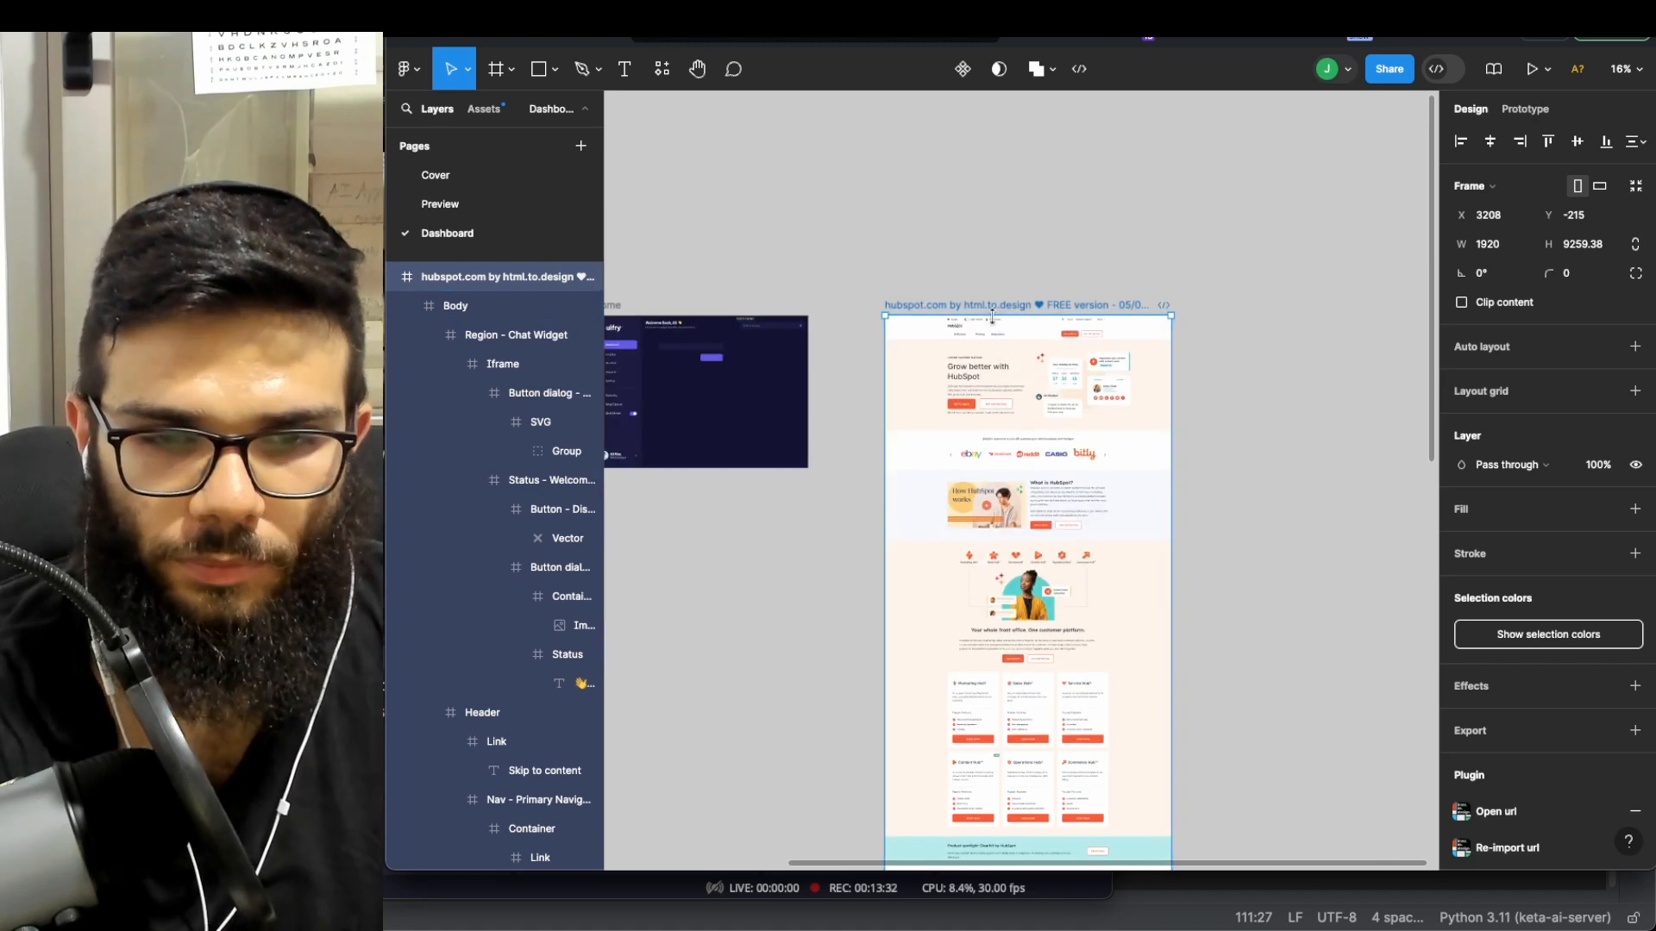
{"action": "scroll", "coordinate": [980, 378], "scroll_direction": "up", "scroll_amount": 4}
{"action": "scroll", "coordinate": [980, 377], "scroll_direction": "up", "scroll_amount": 3}
{"action": "scroll", "coordinate": [1053, 392], "scroll_direction": "down", "scroll_amount": 5}
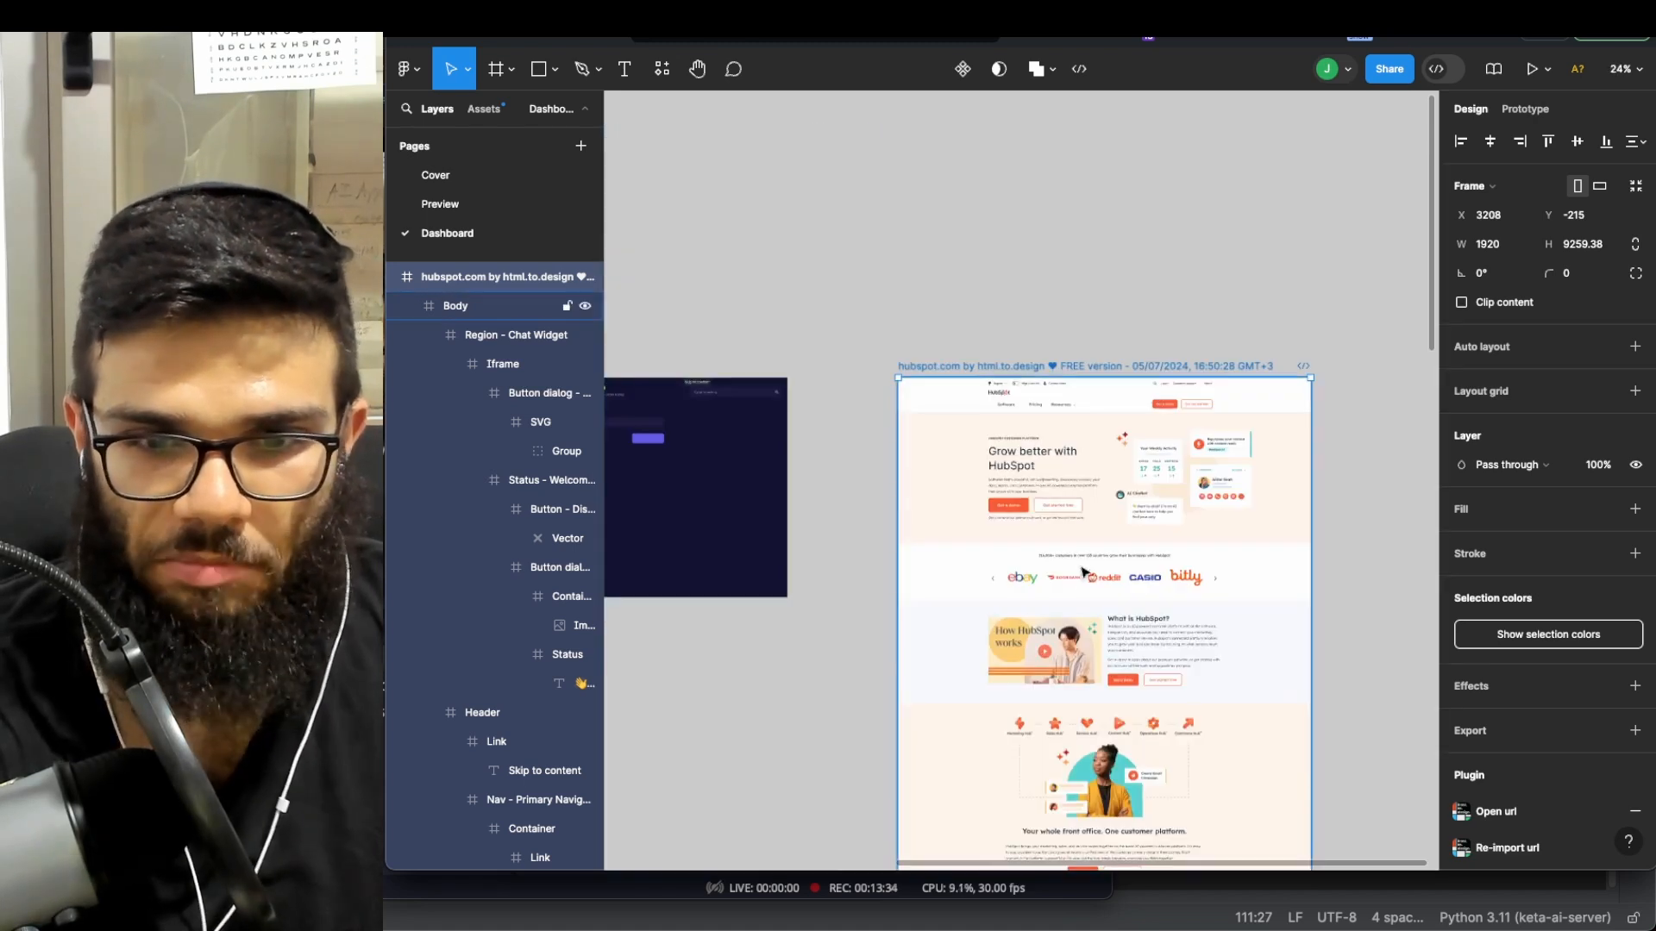
{"action": "scroll", "coordinate": [1187, 231], "scroll_direction": "down", "scroll_amount": 5}
{"action": "scroll", "coordinate": [1186, 231], "scroll_direction": "down", "scroll_amount": 4}
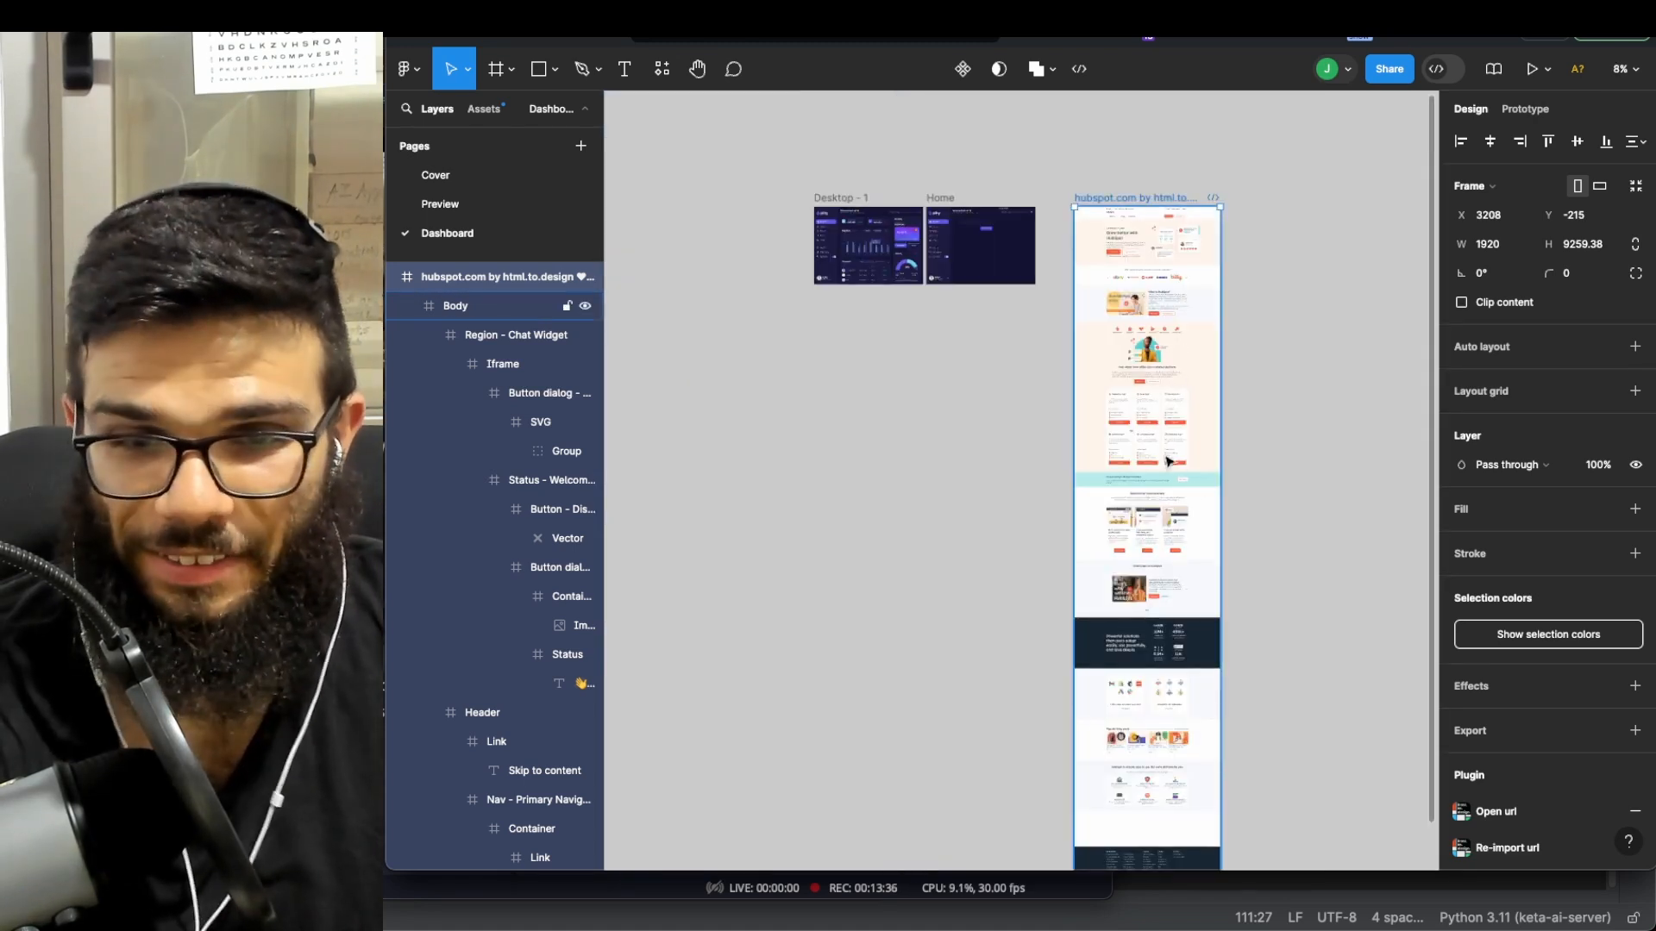
{"action": "scroll", "coordinate": [1168, 462], "scroll_direction": "down", "scroll_amount": 4}
{"action": "scroll", "coordinate": [1104, 287], "scroll_direction": "up", "scroll_amount": 5}
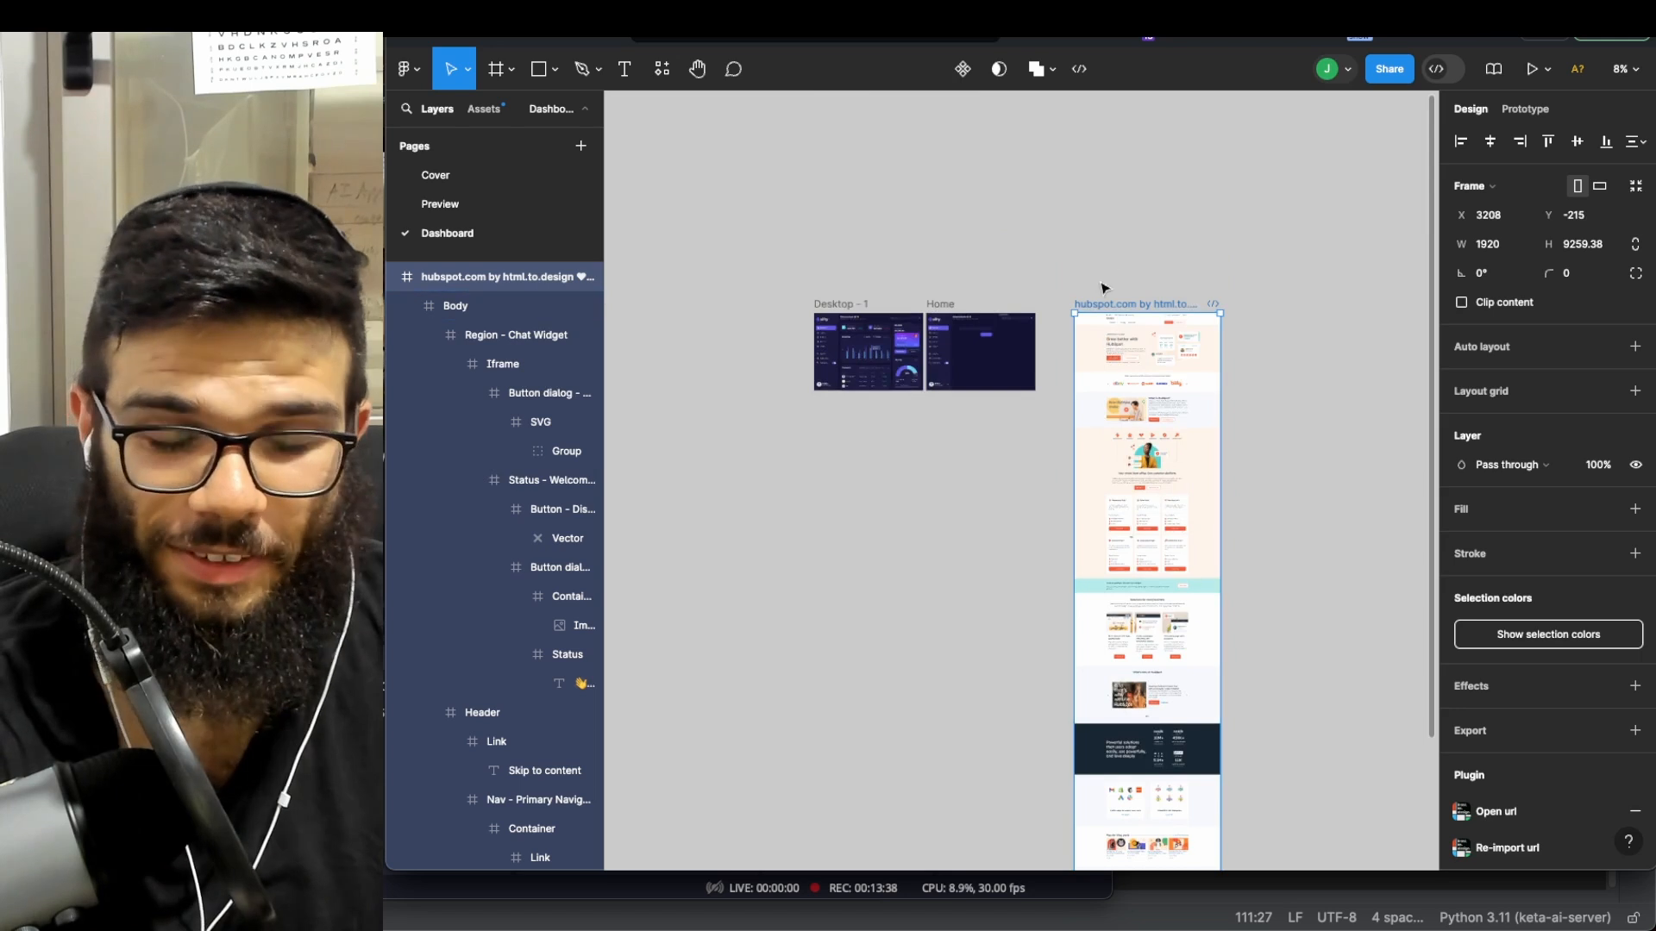
{"action": "scroll", "coordinate": [960, 307], "scroll_direction": "right", "scroll_amount": 4}
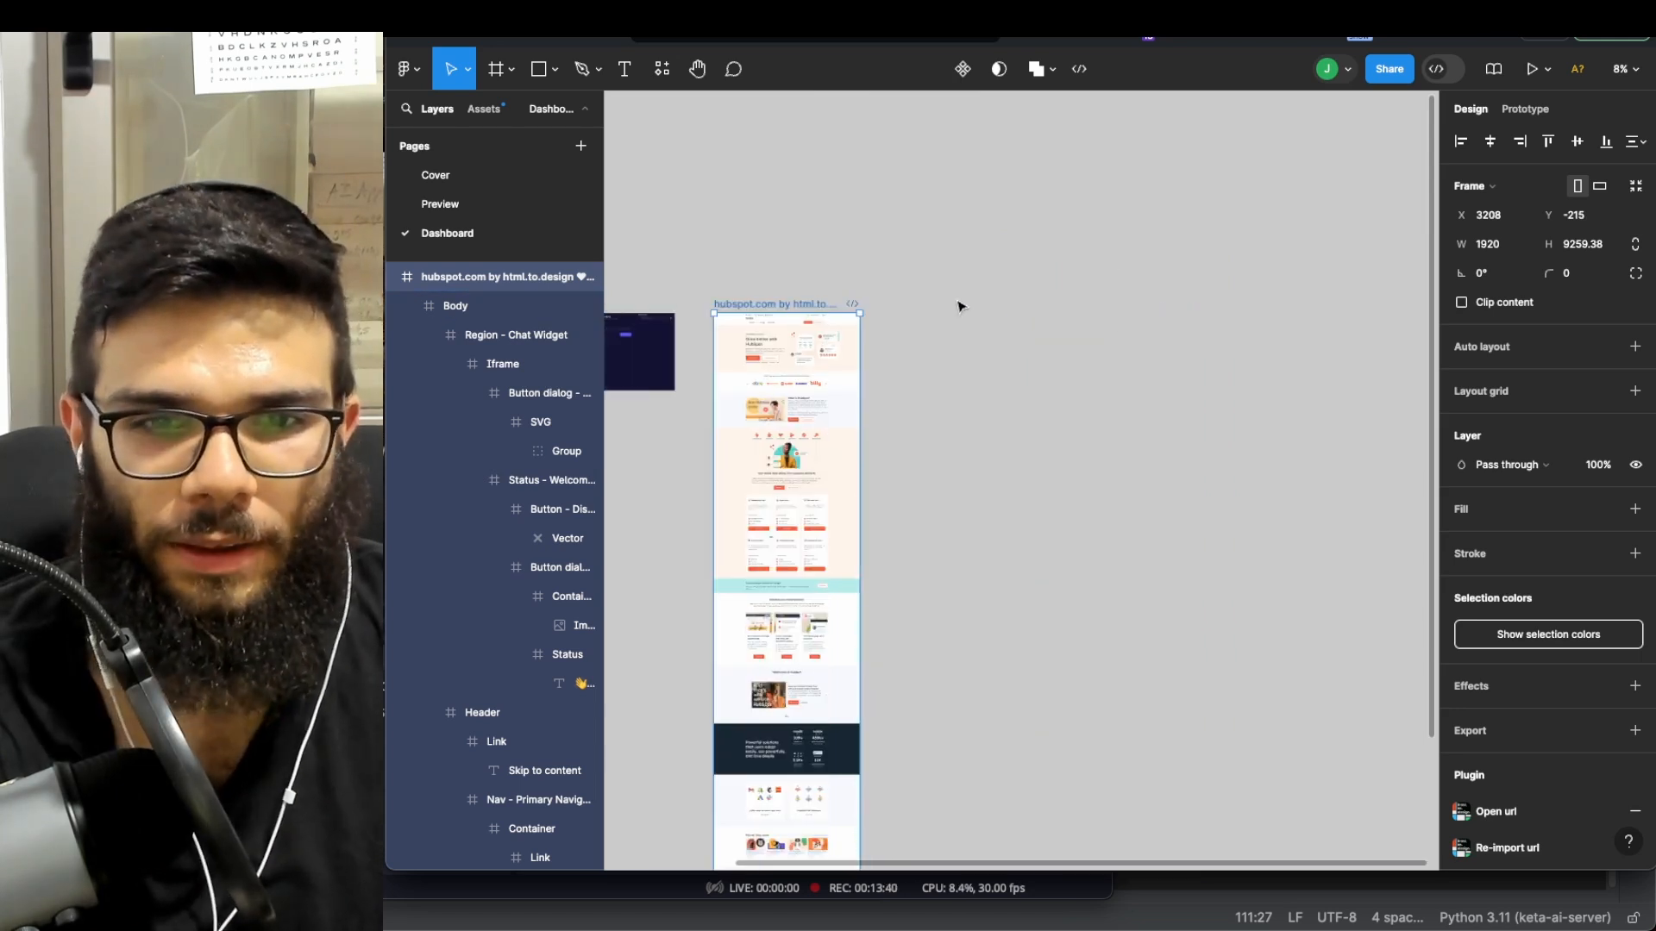
{"action": "scroll", "coordinate": [960, 307], "scroll_direction": "up", "scroll_amount": 5}
{"action": "scroll", "coordinate": [961, 307], "scroll_direction": "left", "scroll_amount": 5}
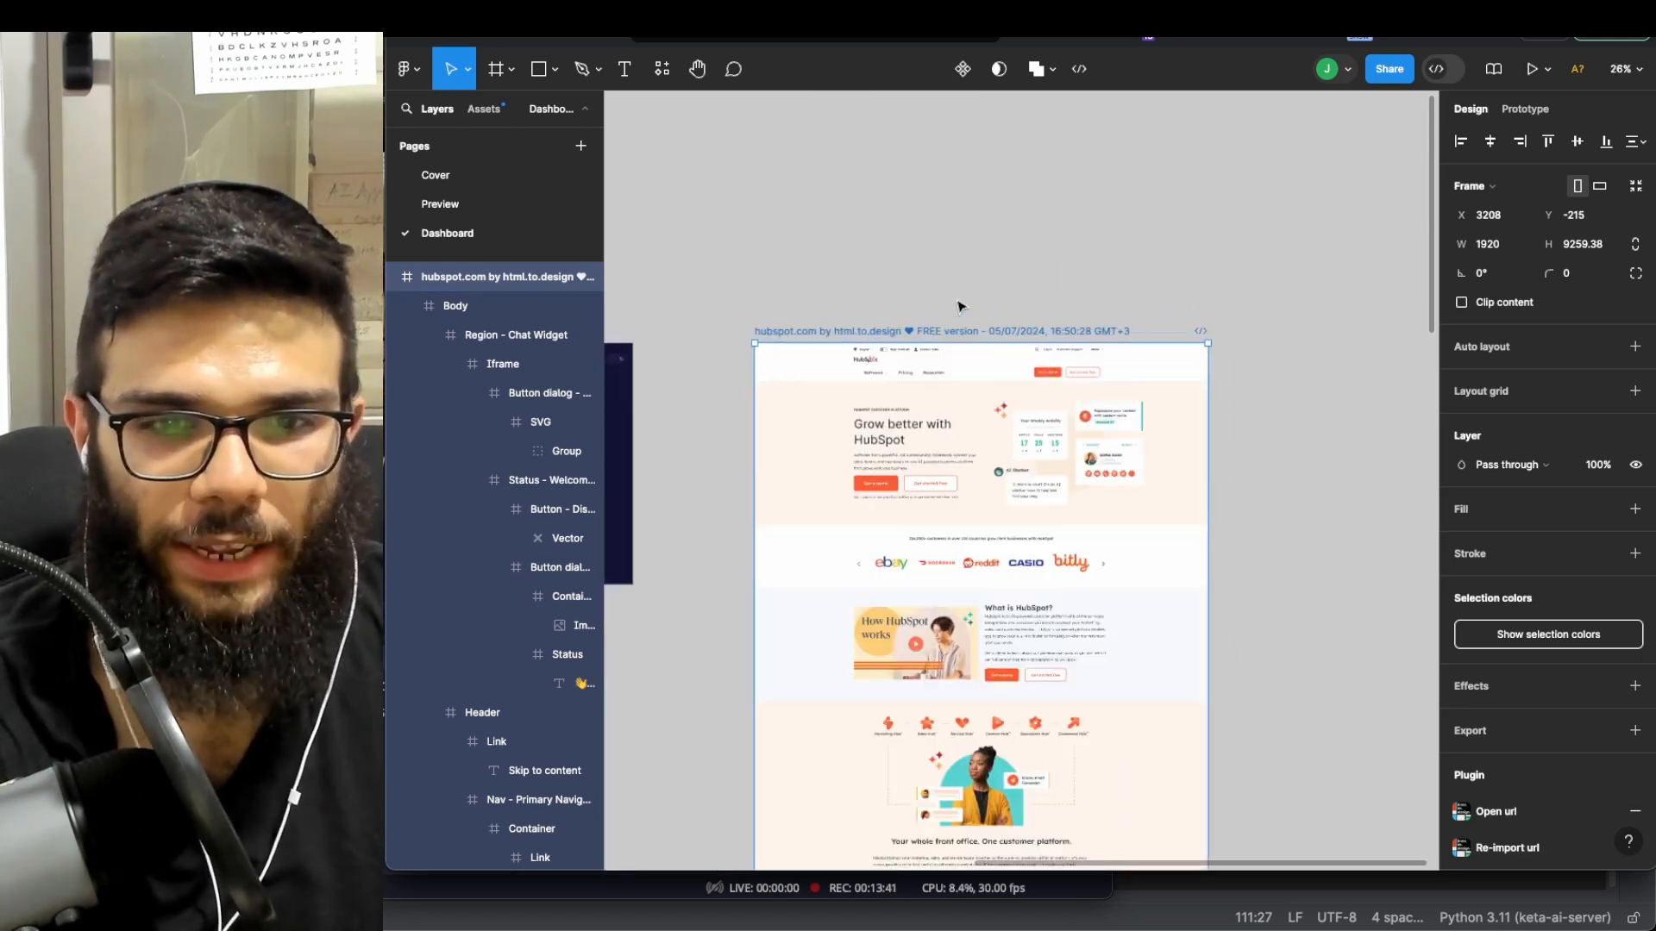
- Run the Figma to HTML with Framer plugin from the main menu's Plugins list
{"action": "left_click", "coordinate": [421, 74]}
{"action": "mouse_move", "coordinate": [484, 354]}
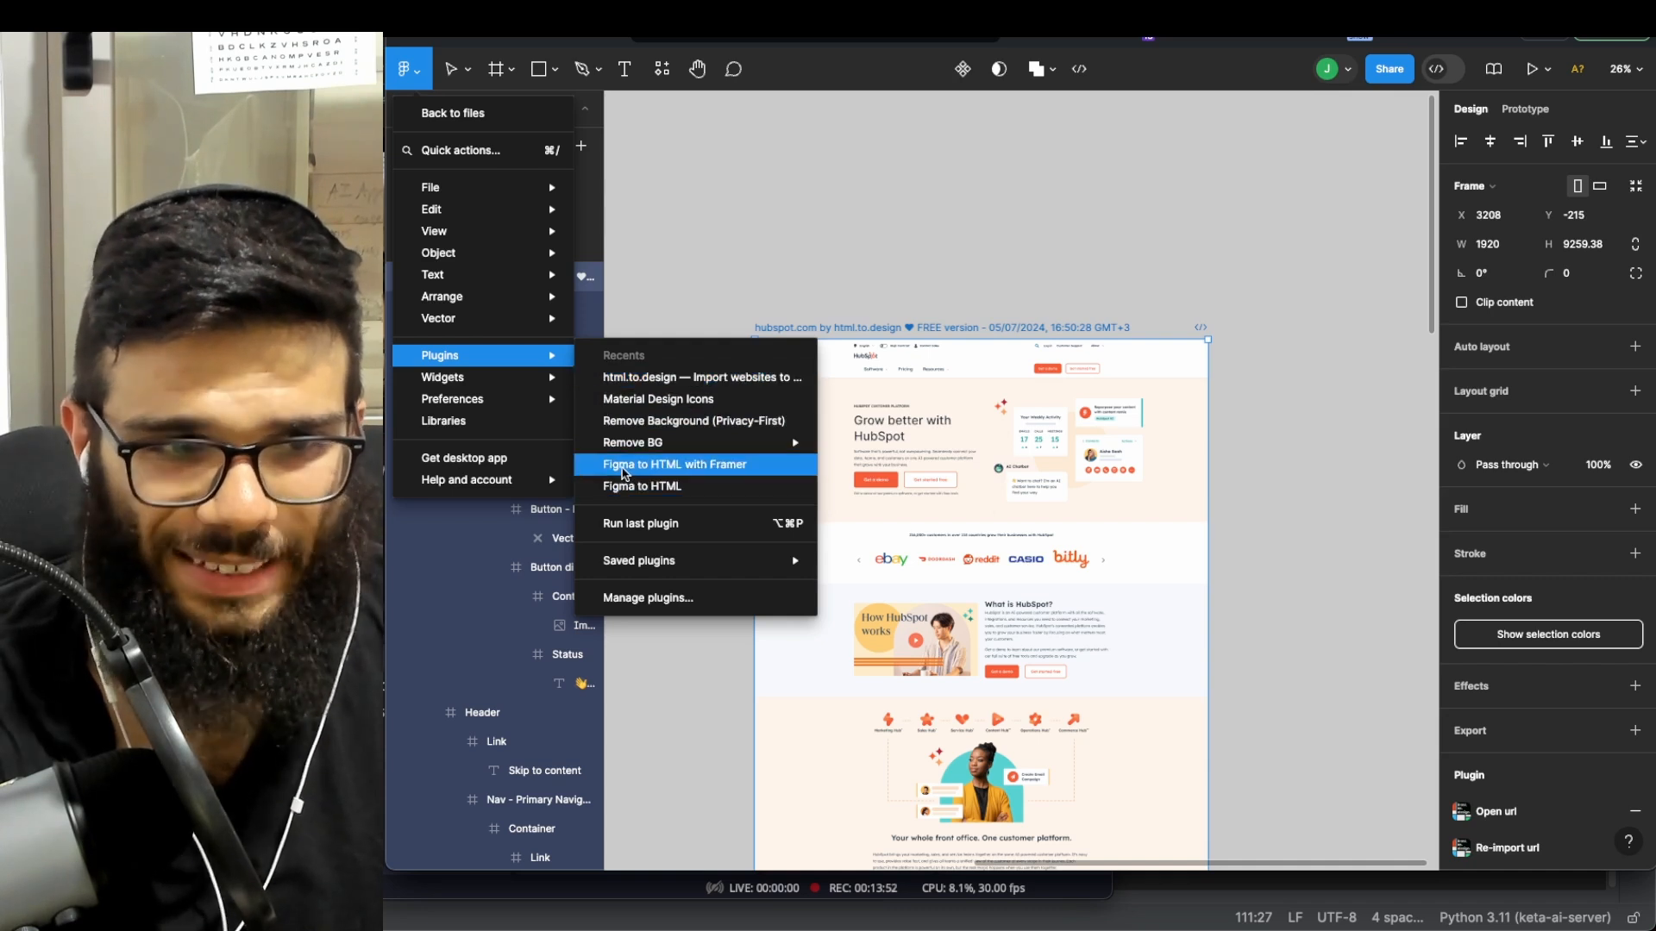
{"action": "left_click", "coordinate": [690, 472]}
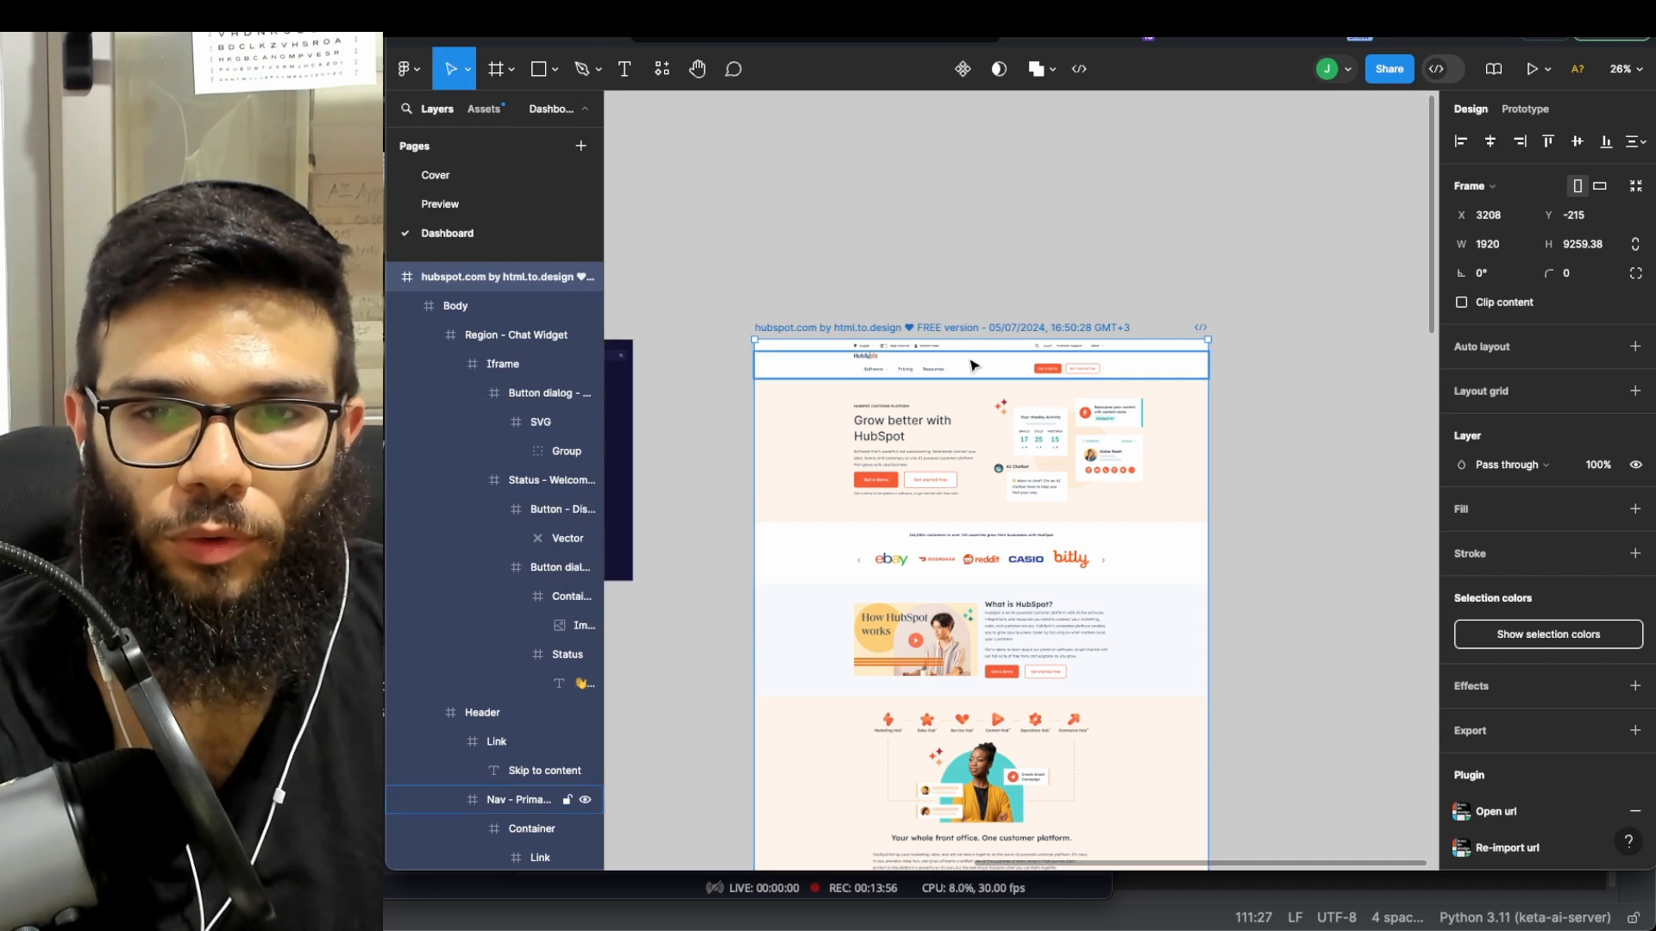
- In a new Brave tab, enter the address framer.co
{"action": "key", "text": "ctrl+t"}
{"action": "type", "text": "frma"}
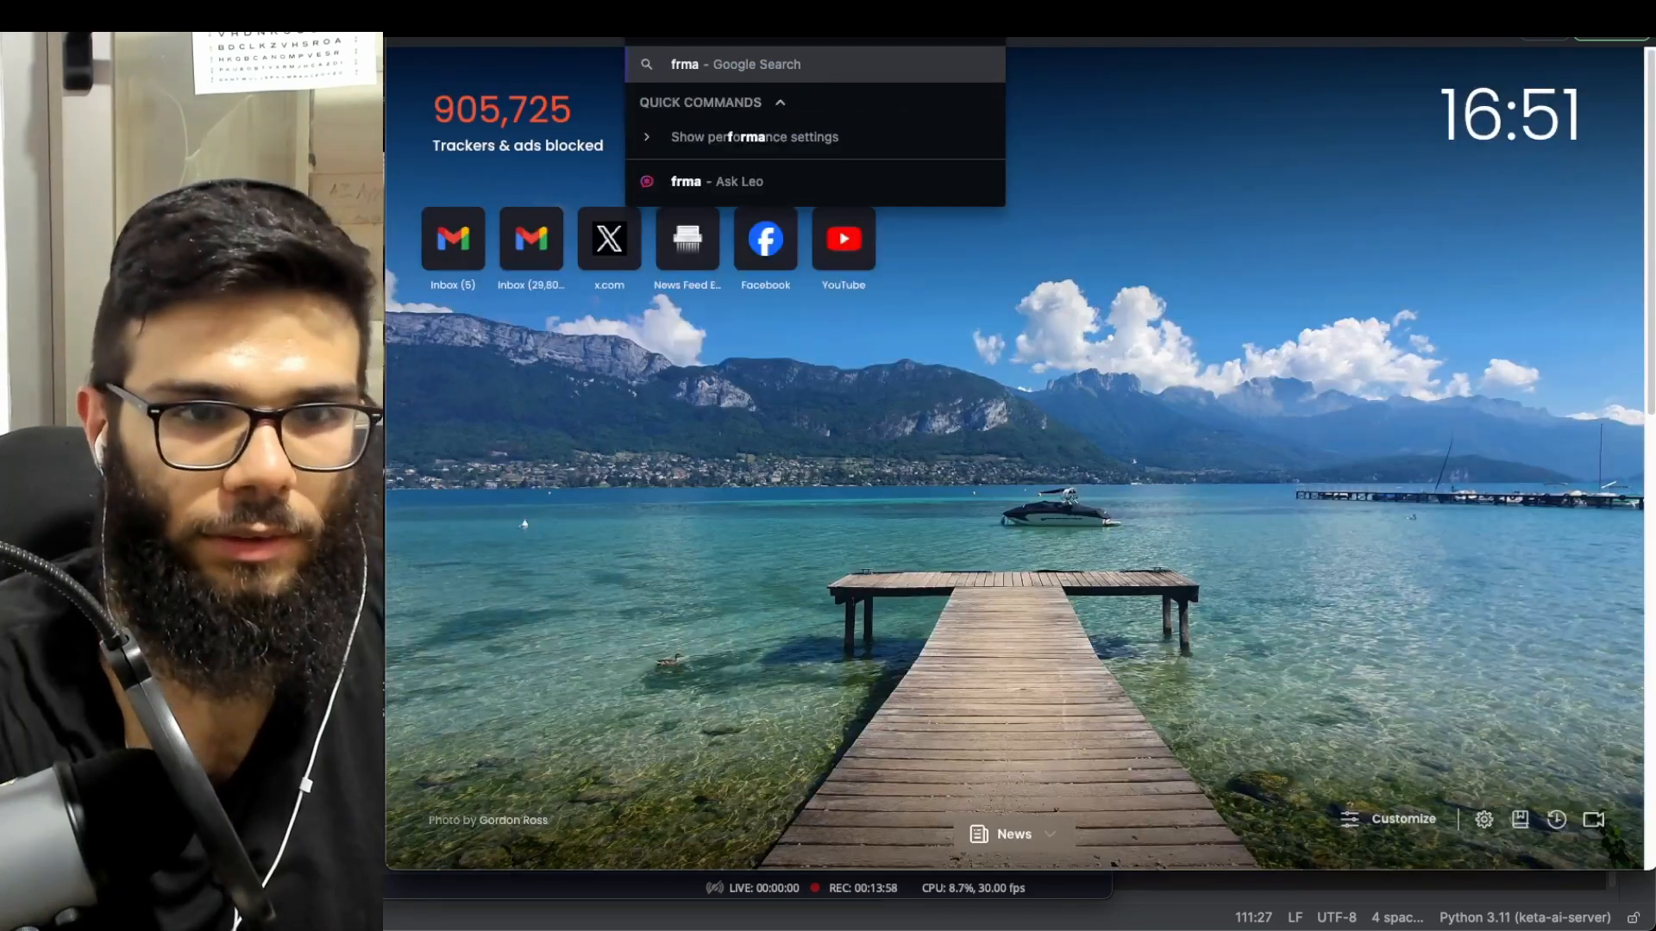
{"action": "key", "text": "BackSpace"}
{"action": "key", "text": "BackSpace"}
{"action": "type", "text": "armer.co"}
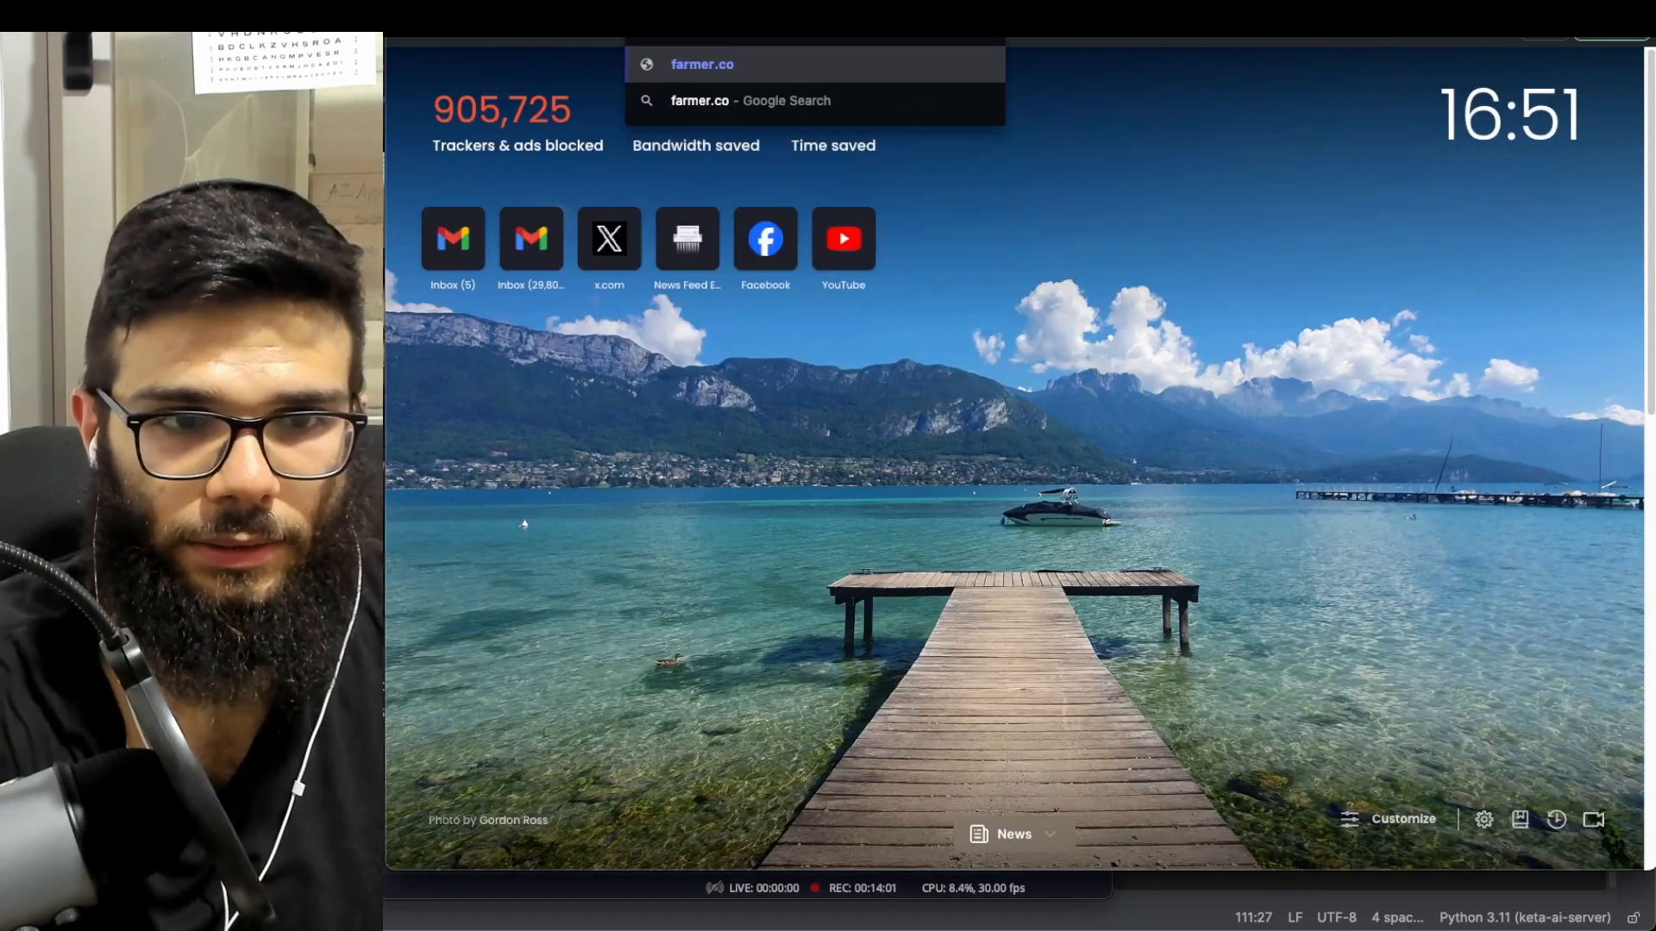
{"action": "key", "text": "Return"}
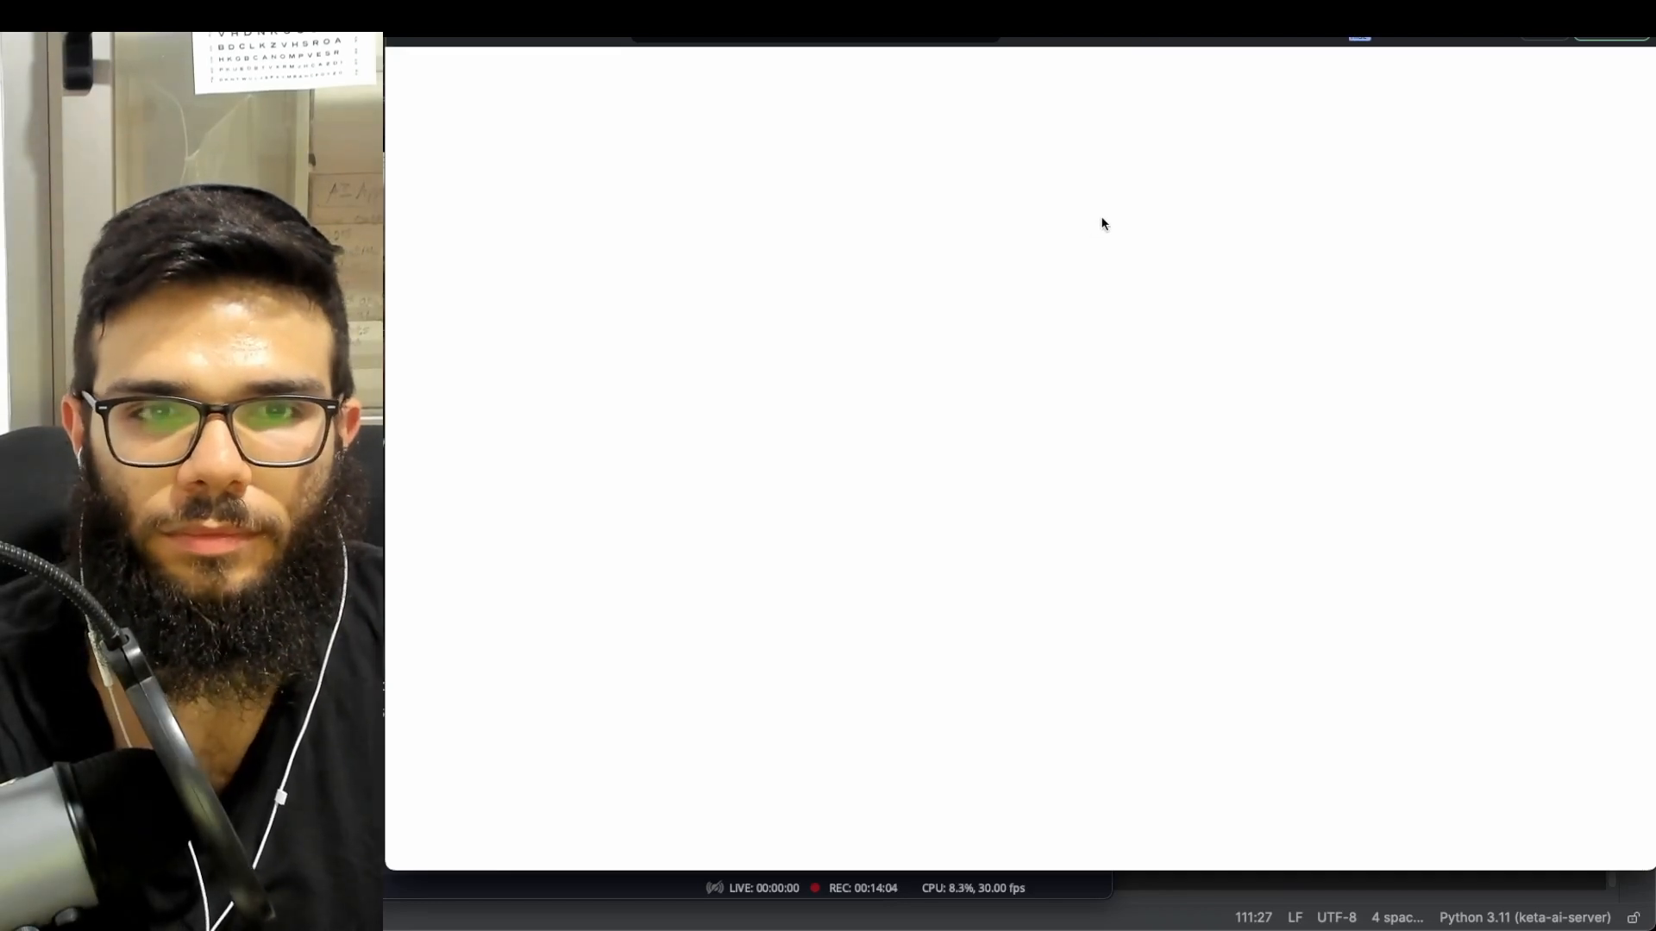
- Search Google for 'framer' and open the framer.com homepage, scrolling through it
{"action": "left_click", "coordinate": [819, 39]}
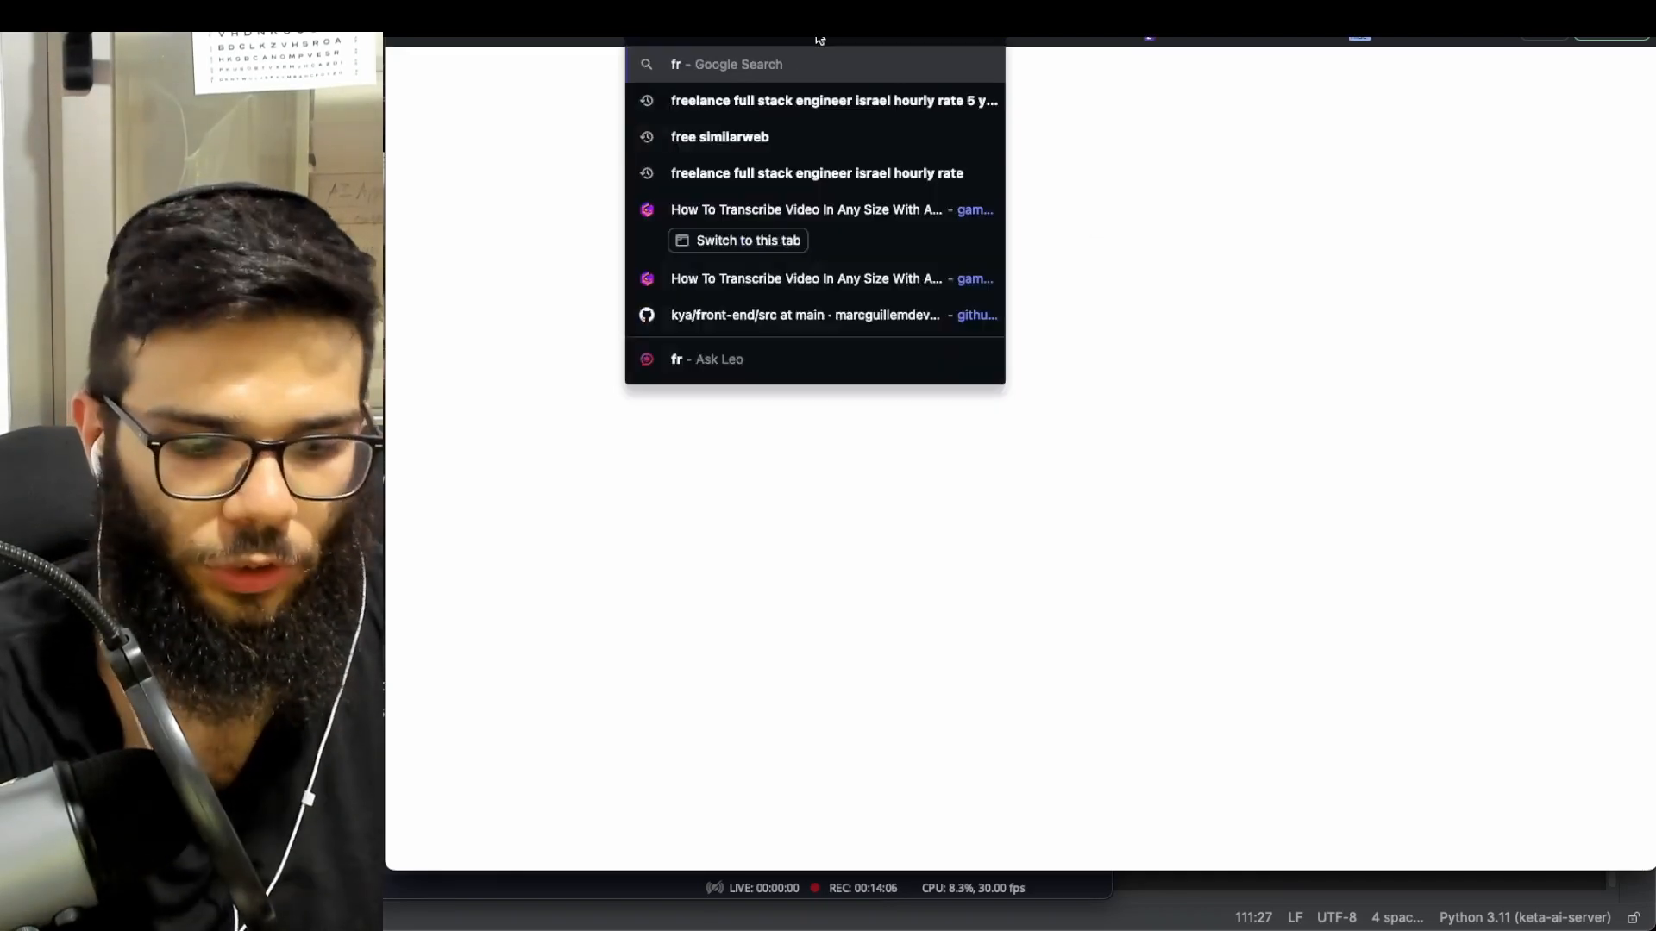
{"action": "type", "text": "frmaer"}
{"action": "key", "text": "BackSpace"}
{"action": "key", "text": "BackSpace"}
{"action": "key", "text": "BackSpace"}
{"action": "key", "text": "BackSpace"}
{"action": "key", "text": "BackSpace"}
{"action": "type", "text": "ramer"}
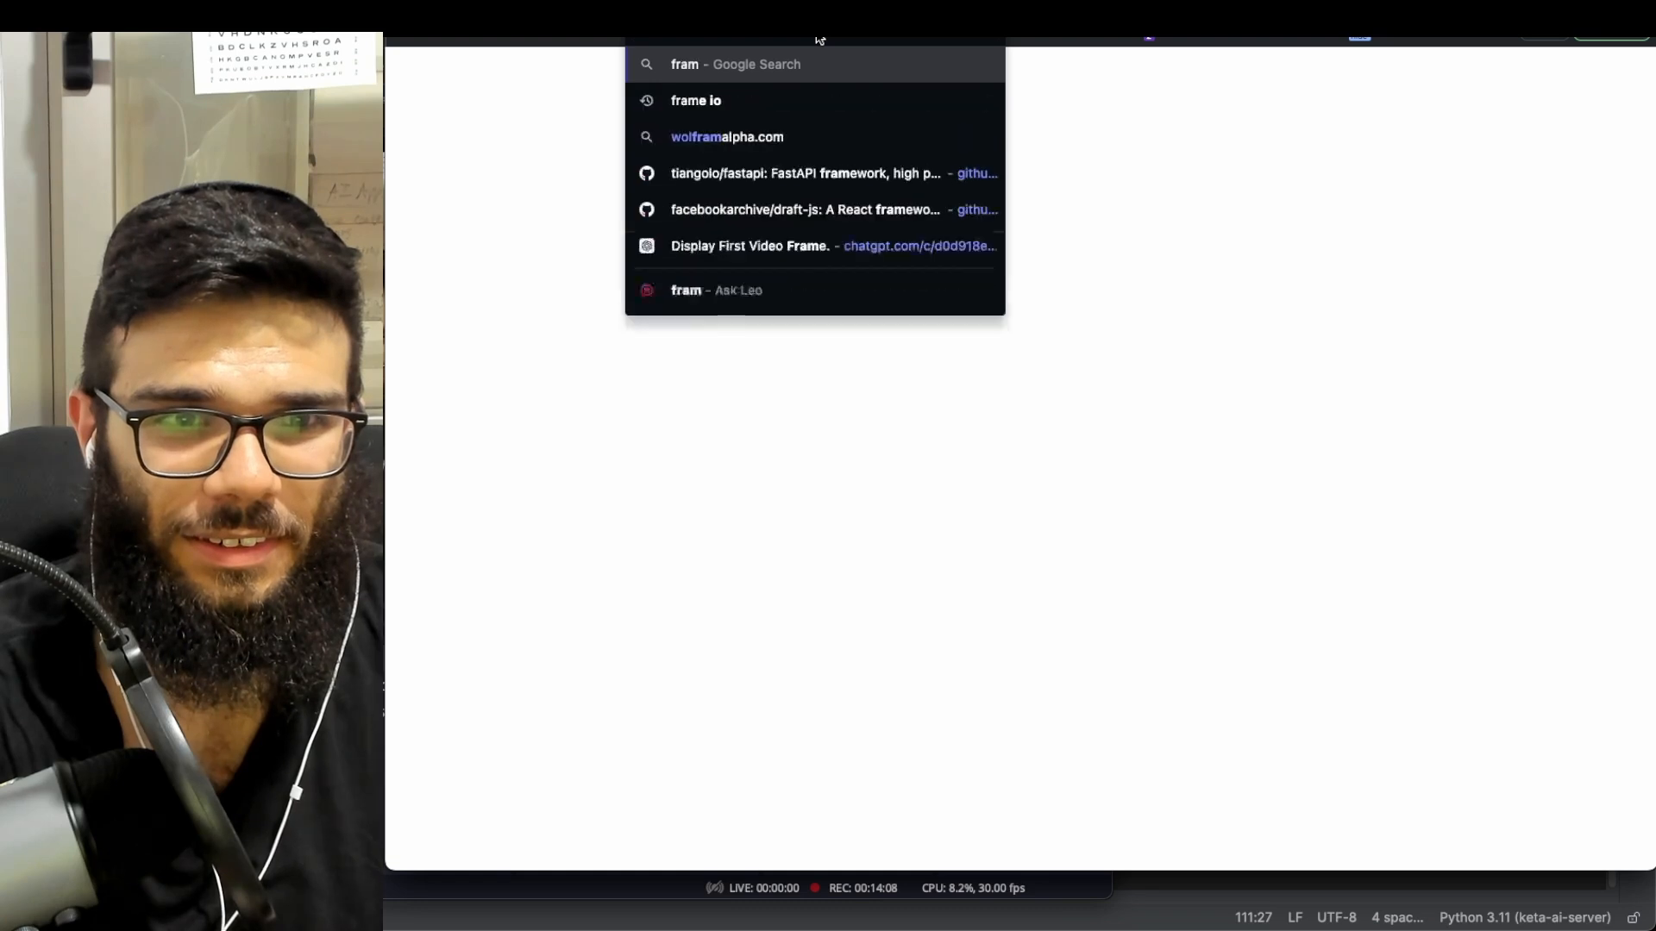
{"action": "key", "text": "Return"}
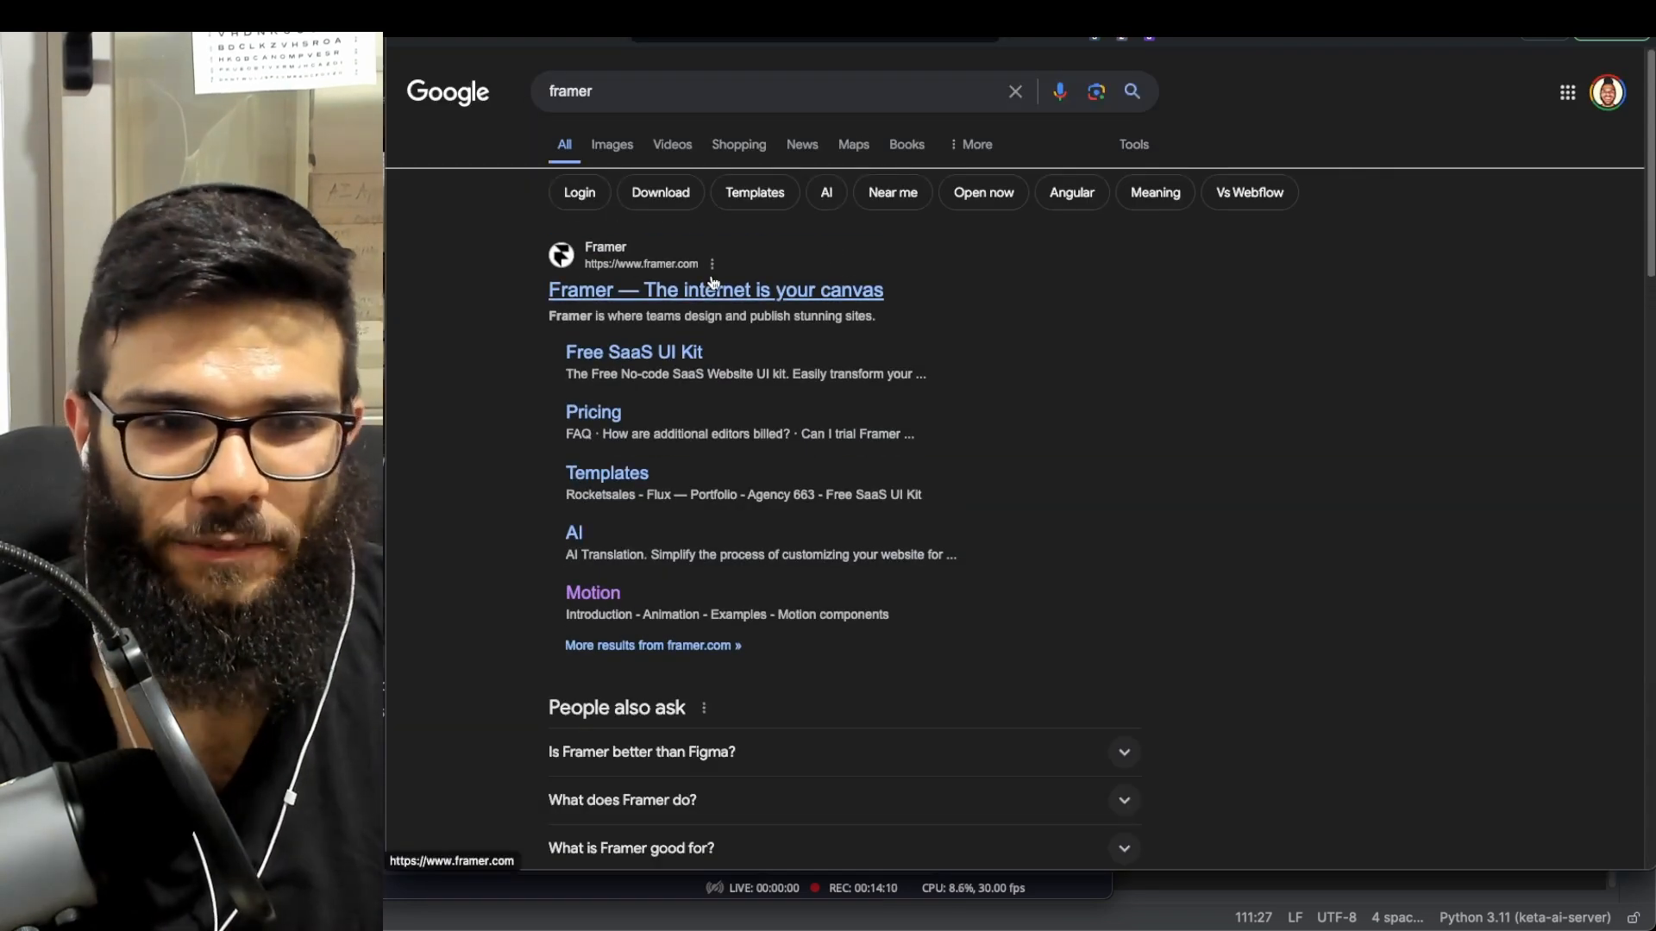
{"action": "left_click", "coordinate": [713, 285]}
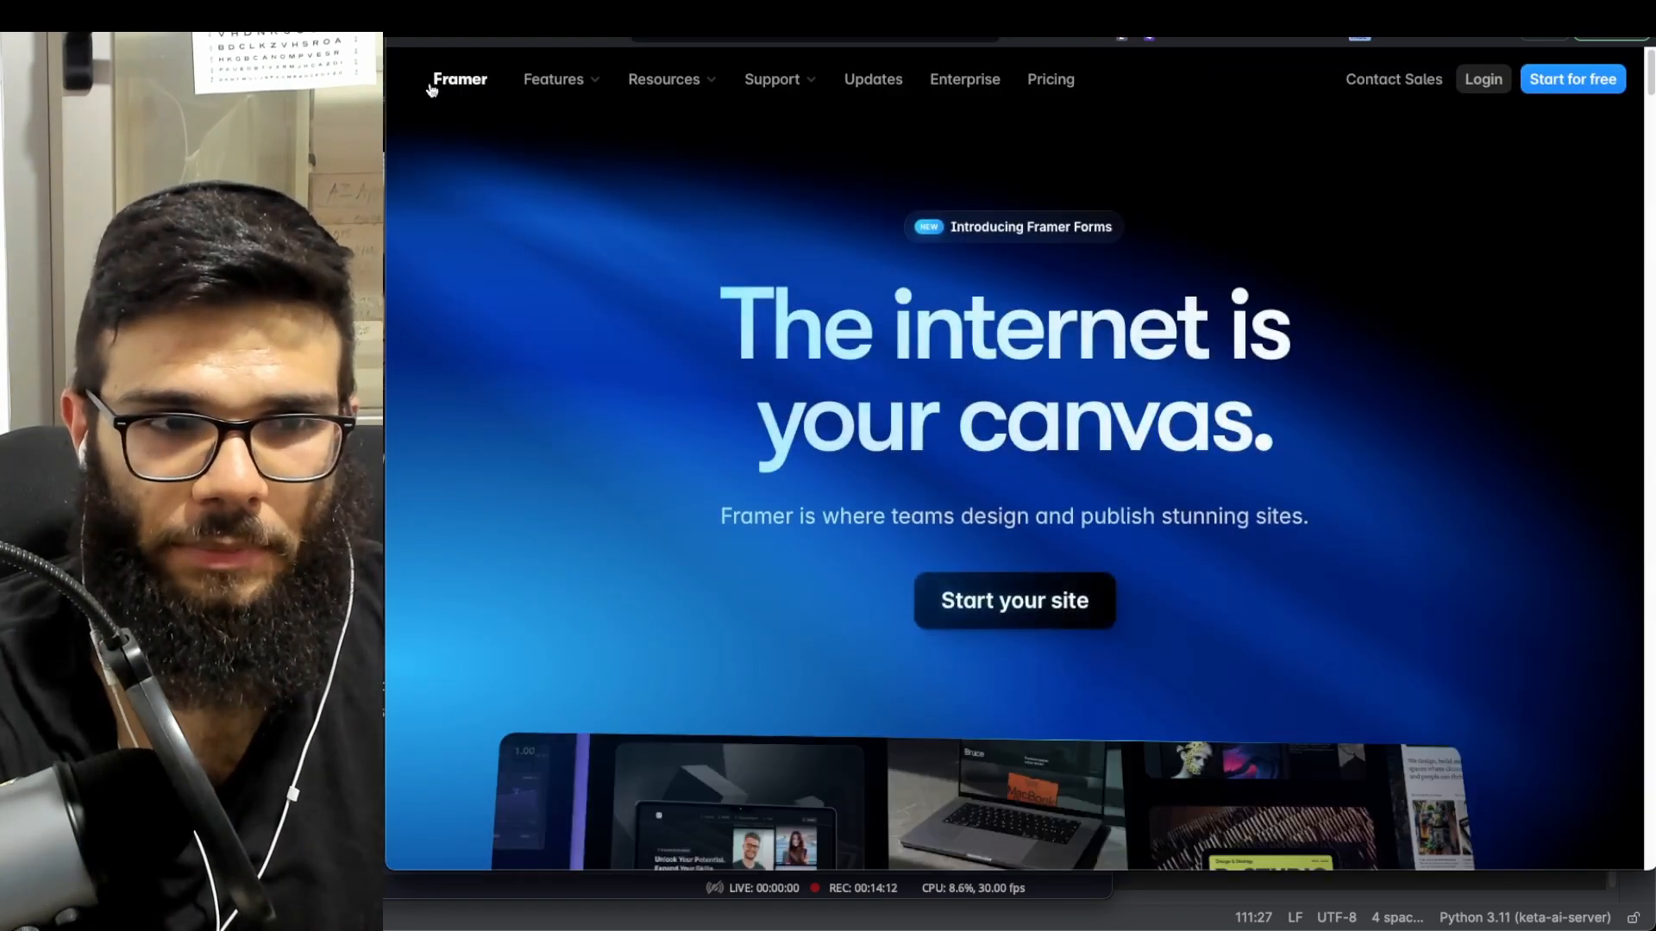
{"action": "scroll", "coordinate": [878, 287], "scroll_direction": "down", "scroll_amount": 2}
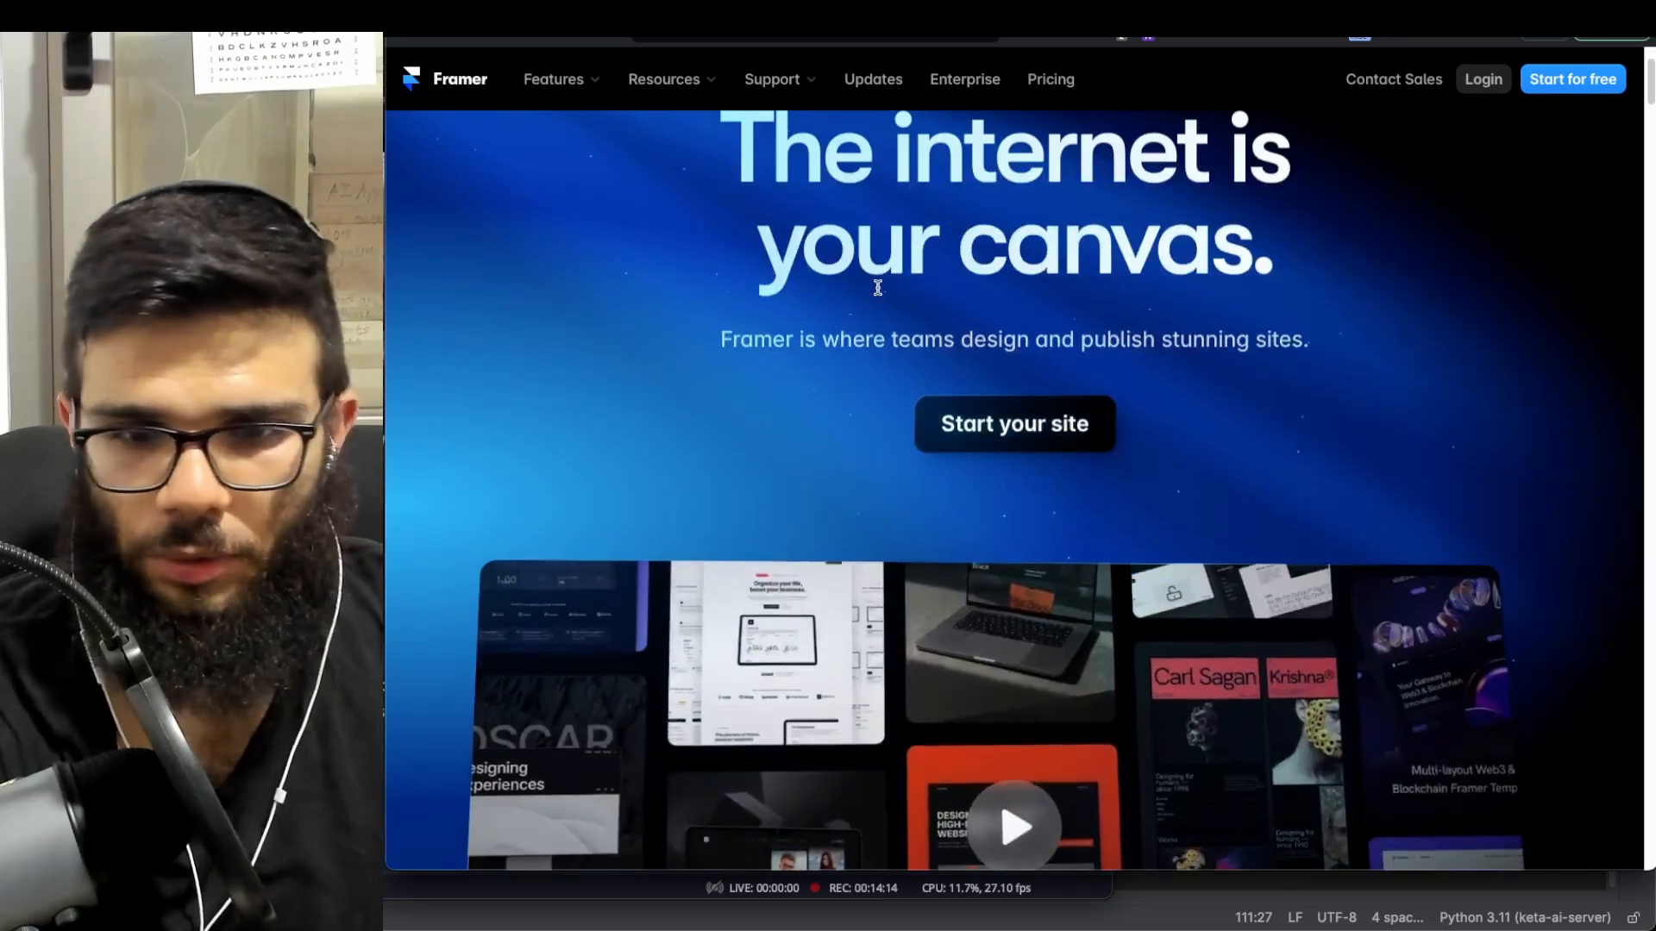
{"action": "scroll", "coordinate": [1083, 411], "scroll_direction": "down", "scroll_amount": 5}
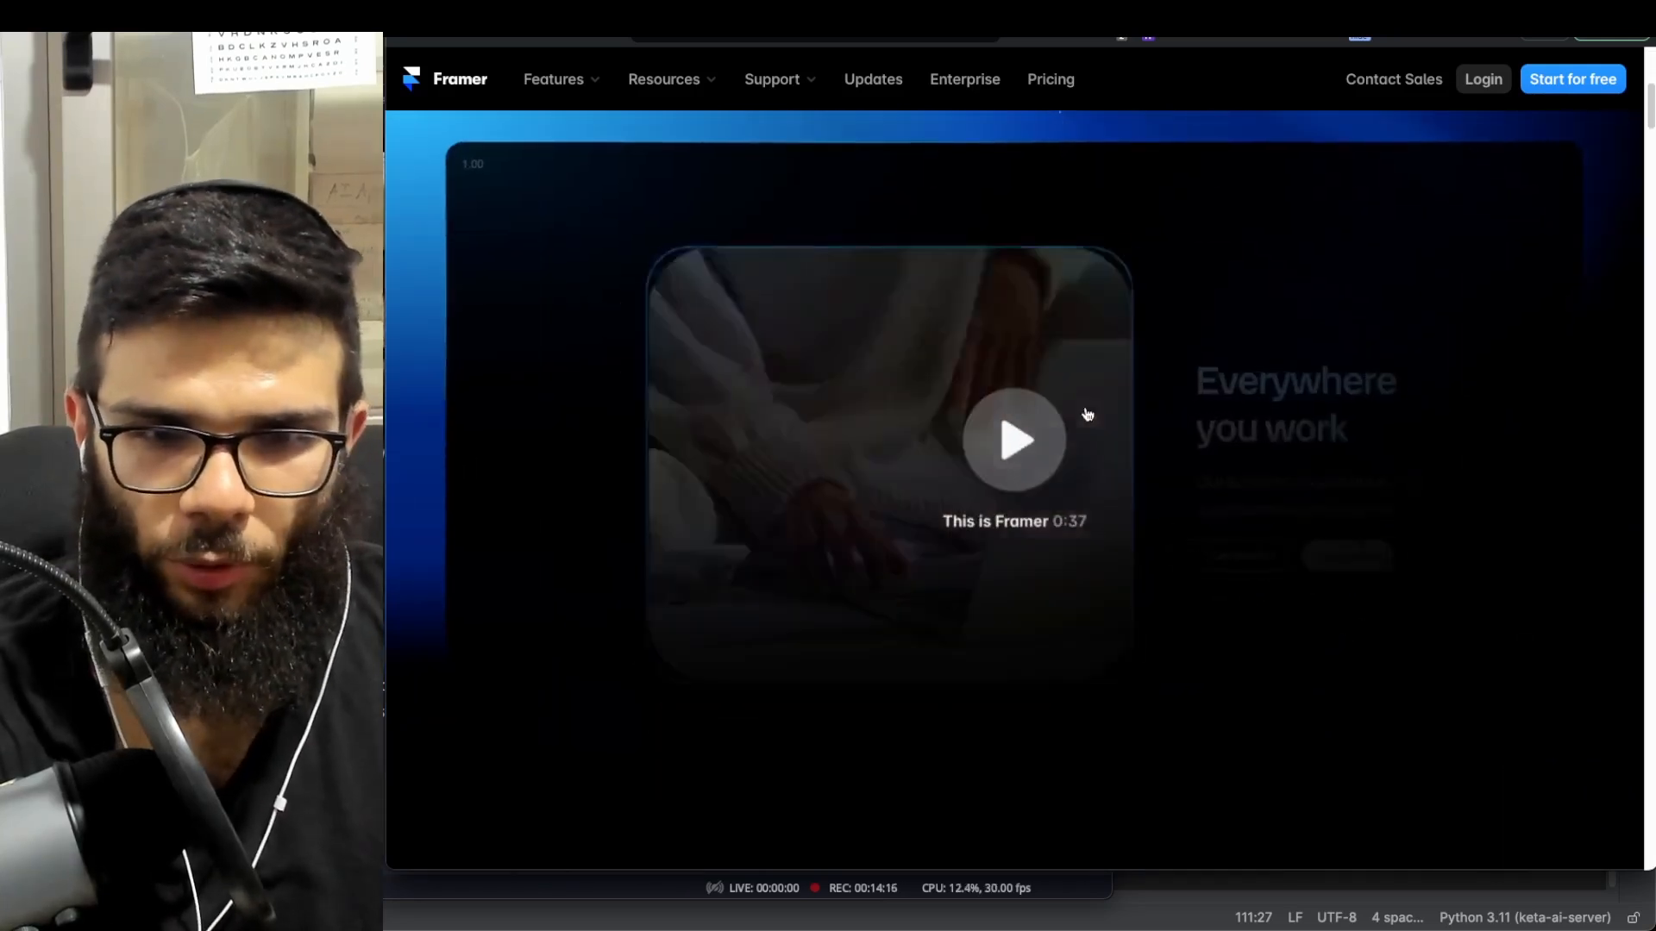
{"action": "scroll", "coordinate": [1087, 415], "scroll_direction": "down", "scroll_amount": 4}
{"action": "scroll", "coordinate": [1064, 417], "scroll_direction": "up", "scroll_amount": 10}
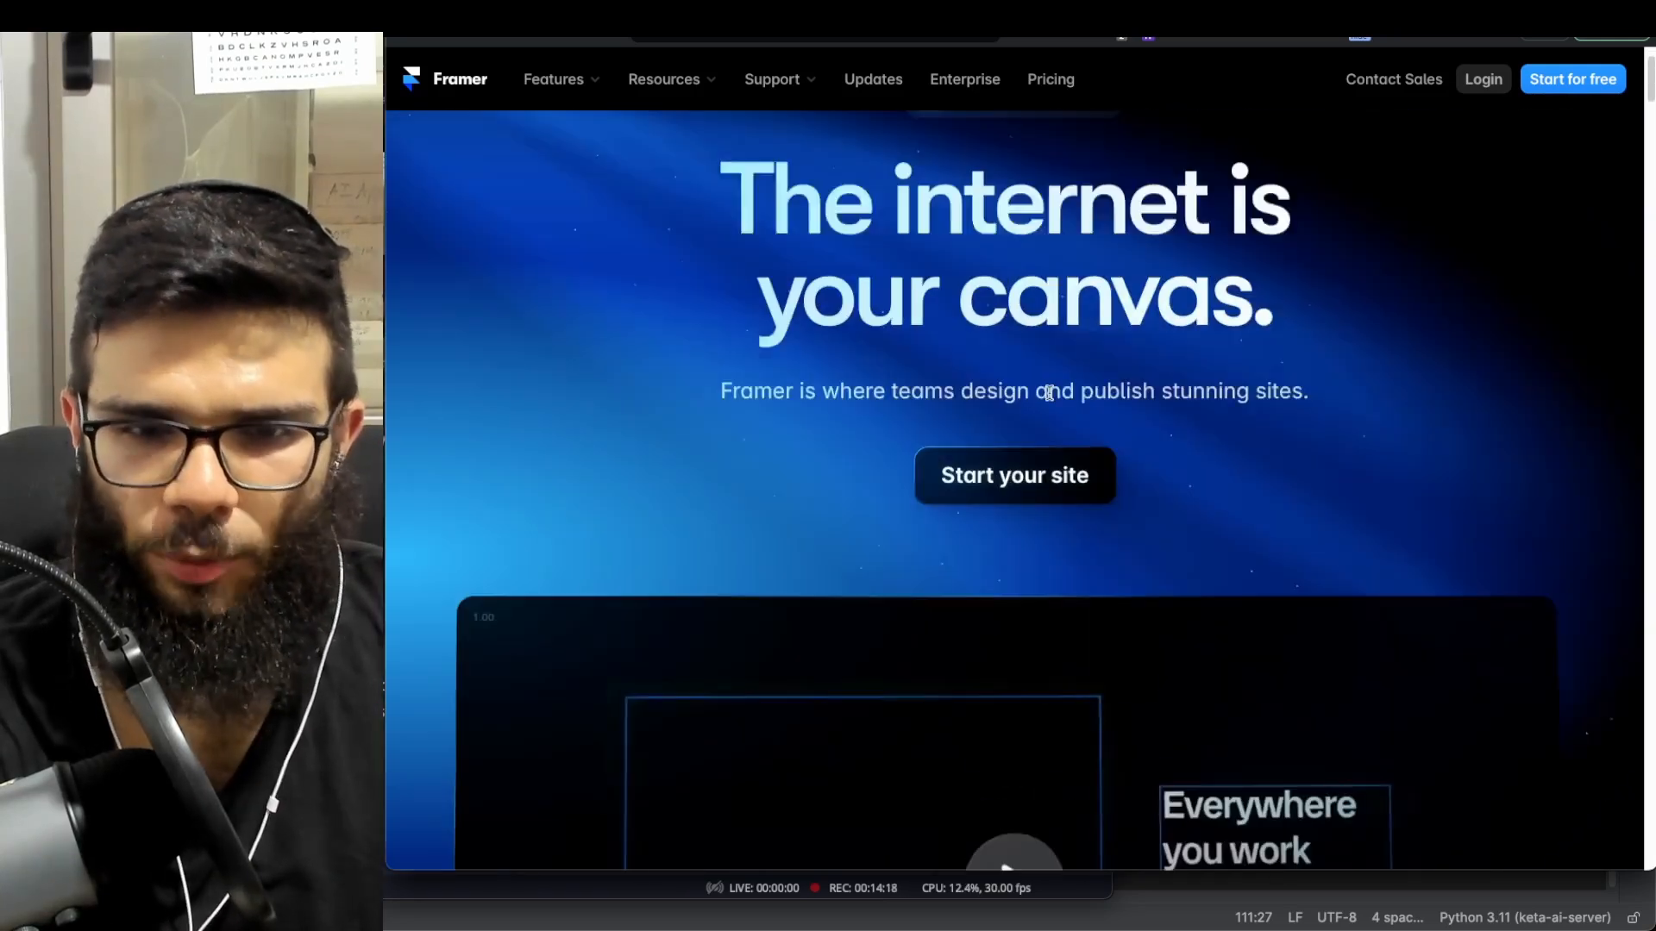
{"action": "scroll", "coordinate": [1048, 394], "scroll_direction": "up", "scroll_amount": 2}
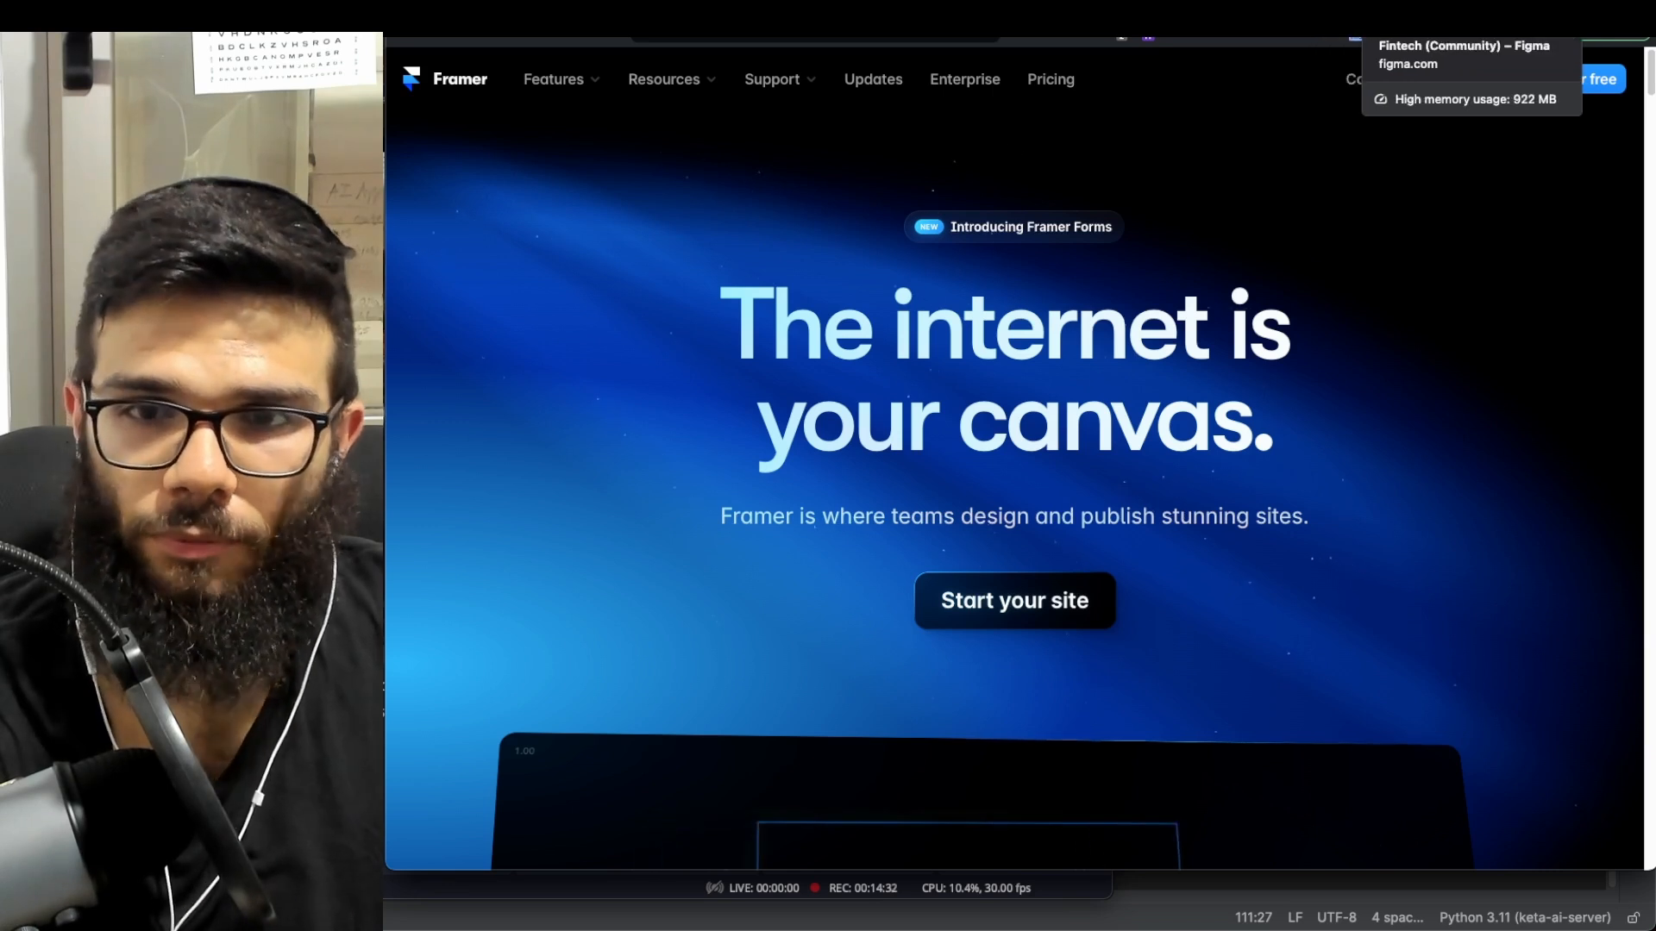
- Back in Figma, open and close the plugins list and deselect the HubSpot frame
{"action": "left_click", "coordinate": [1339, 10]}
{"action": "left_click", "coordinate": [1395, 11]}
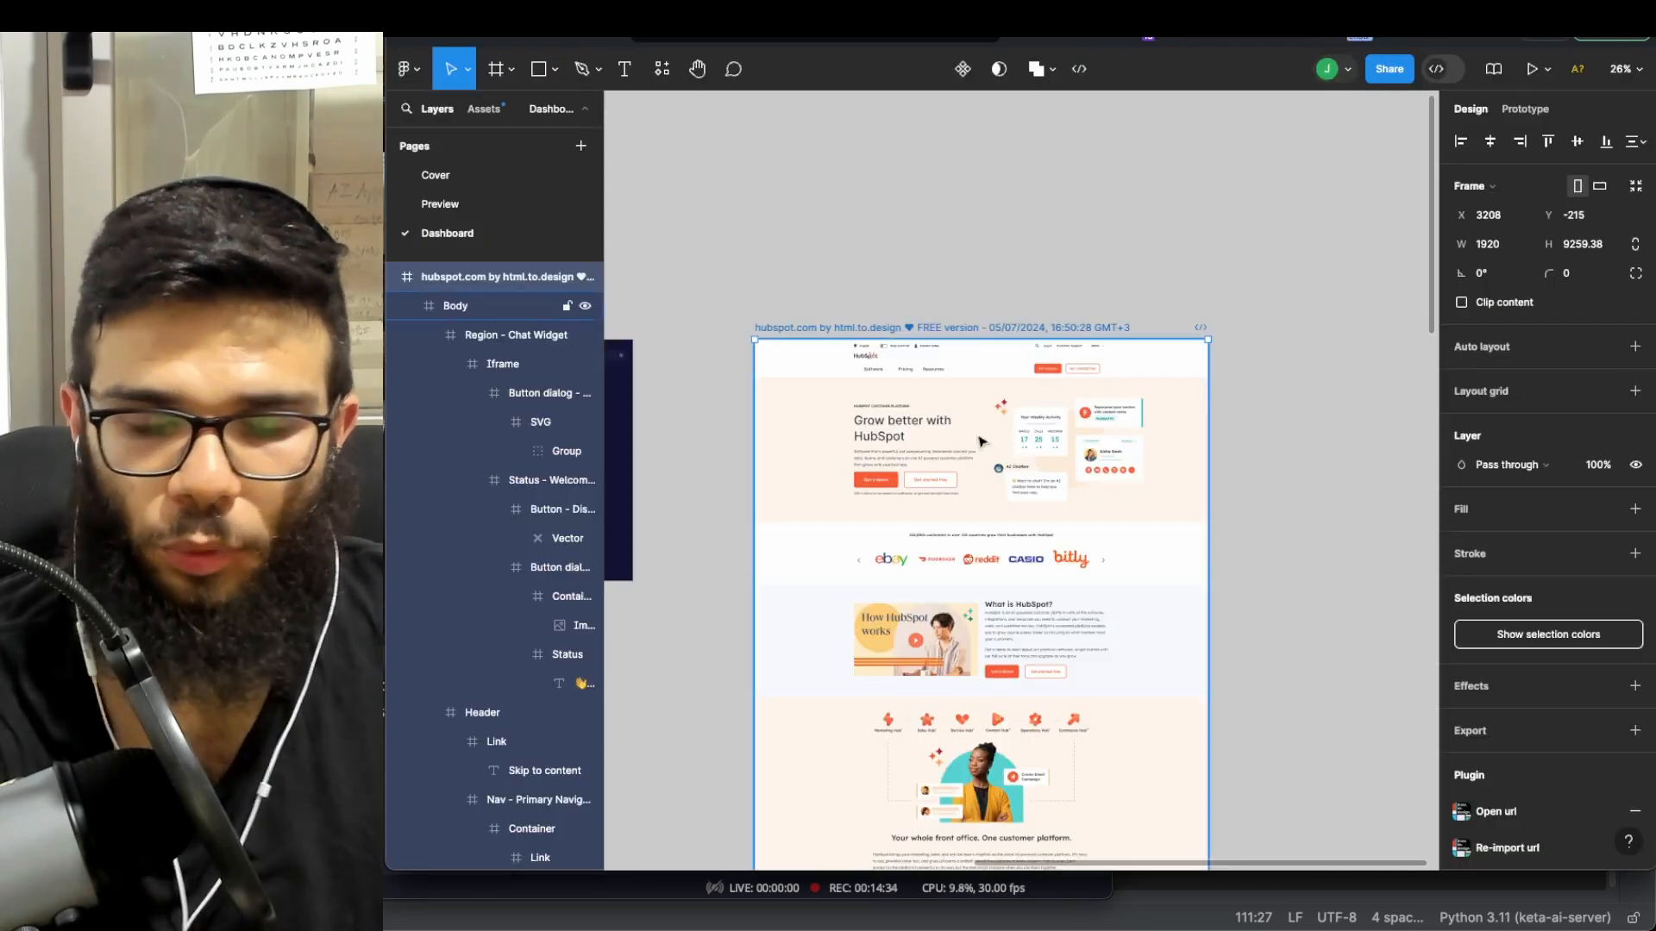
{"action": "scroll", "coordinate": [1003, 415], "scroll_direction": "down", "scroll_amount": 3}
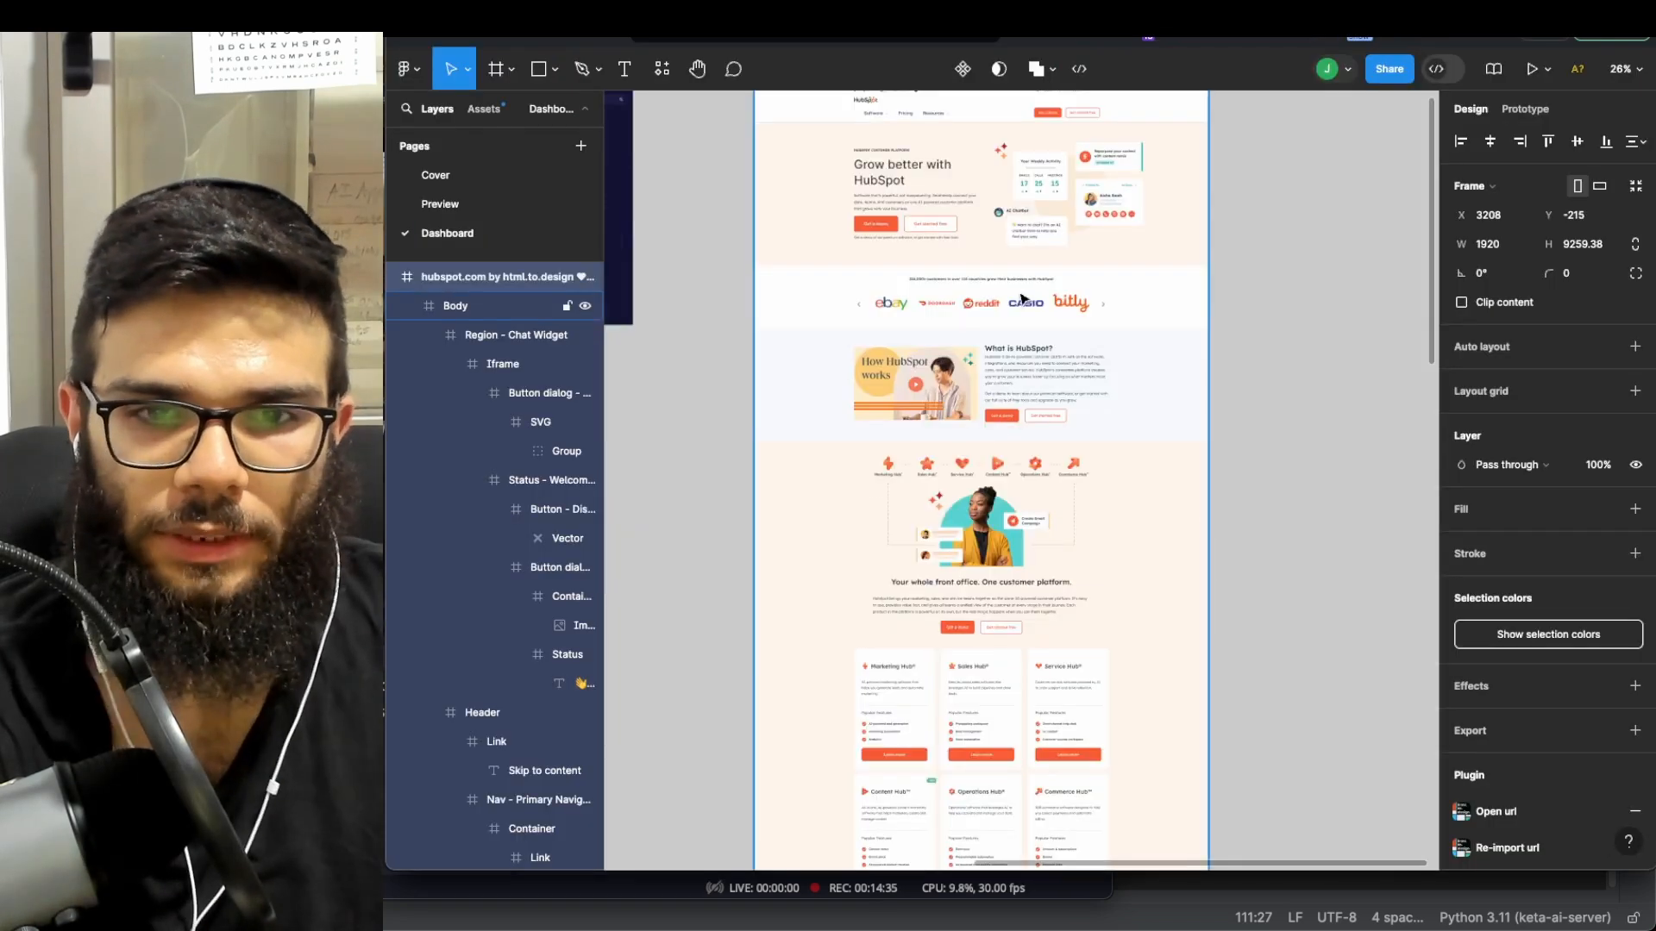
{"action": "left_click", "coordinate": [465, 76]}
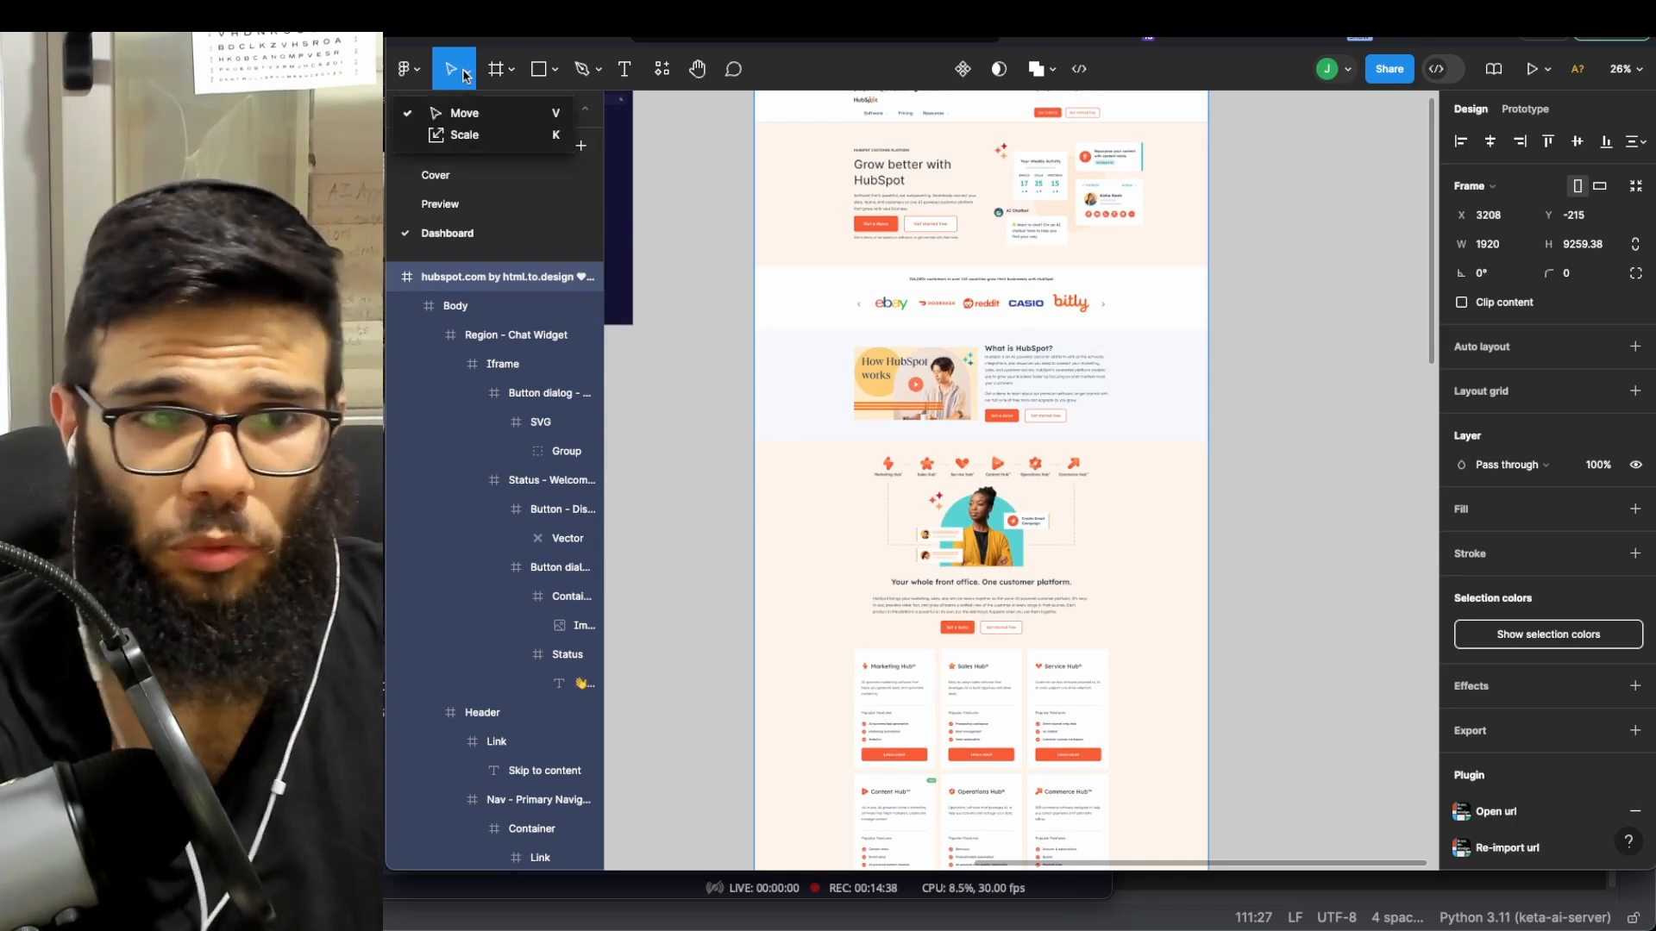
{"action": "left_click", "coordinate": [404, 69]}
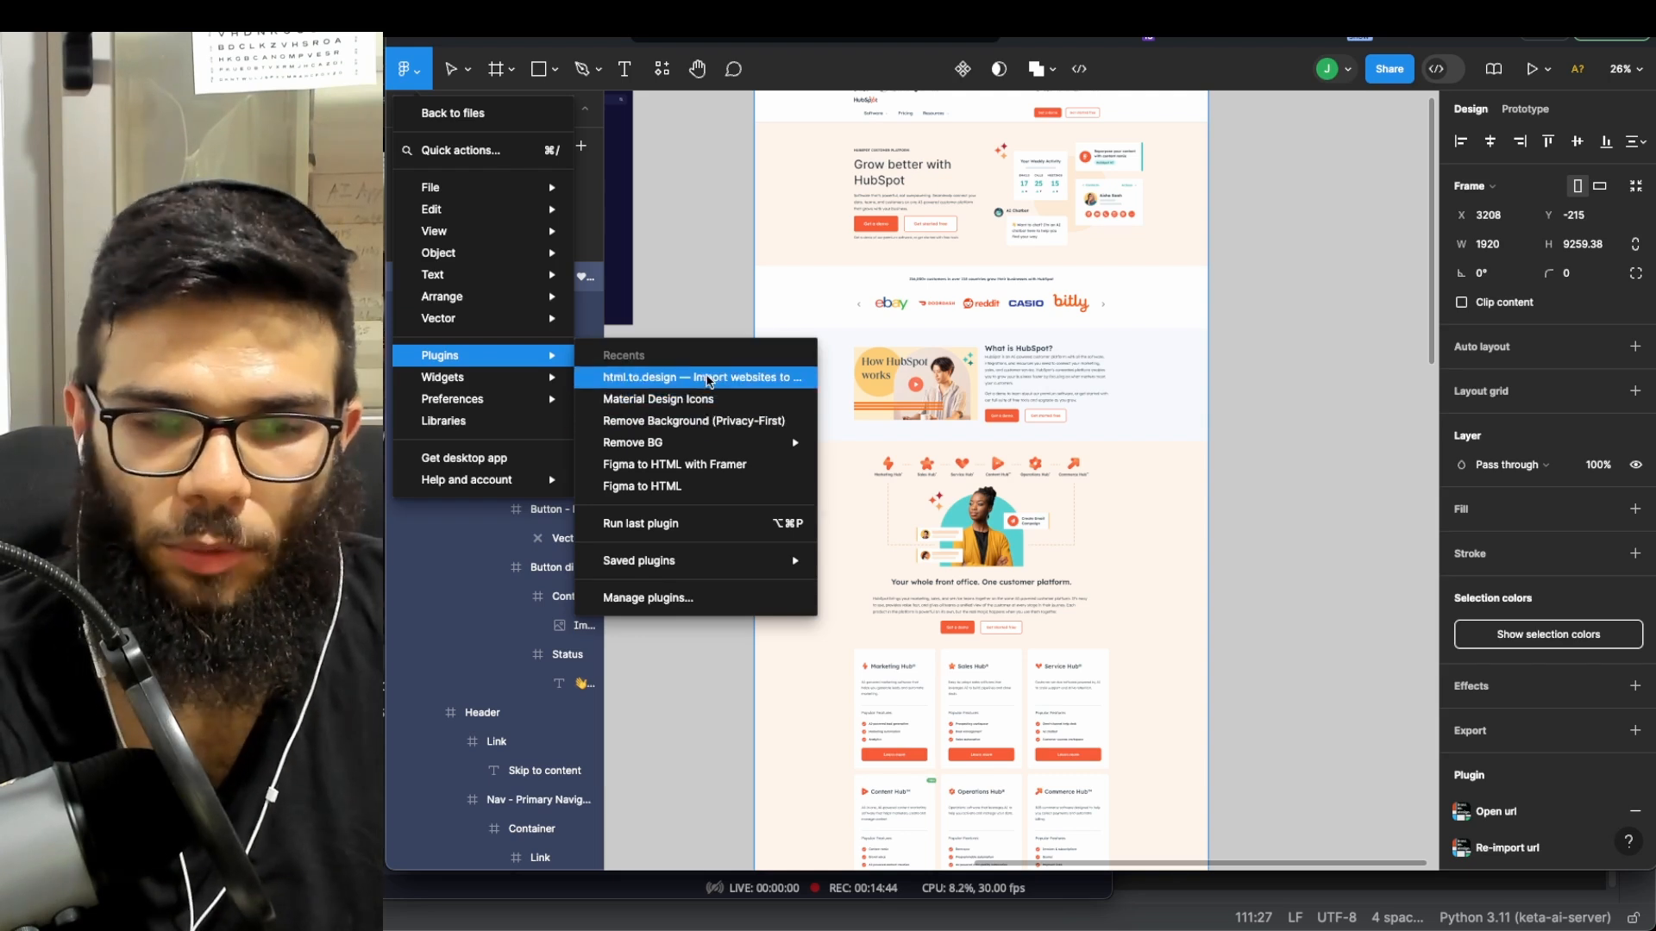
{"action": "left_click", "coordinate": [1305, 392]}
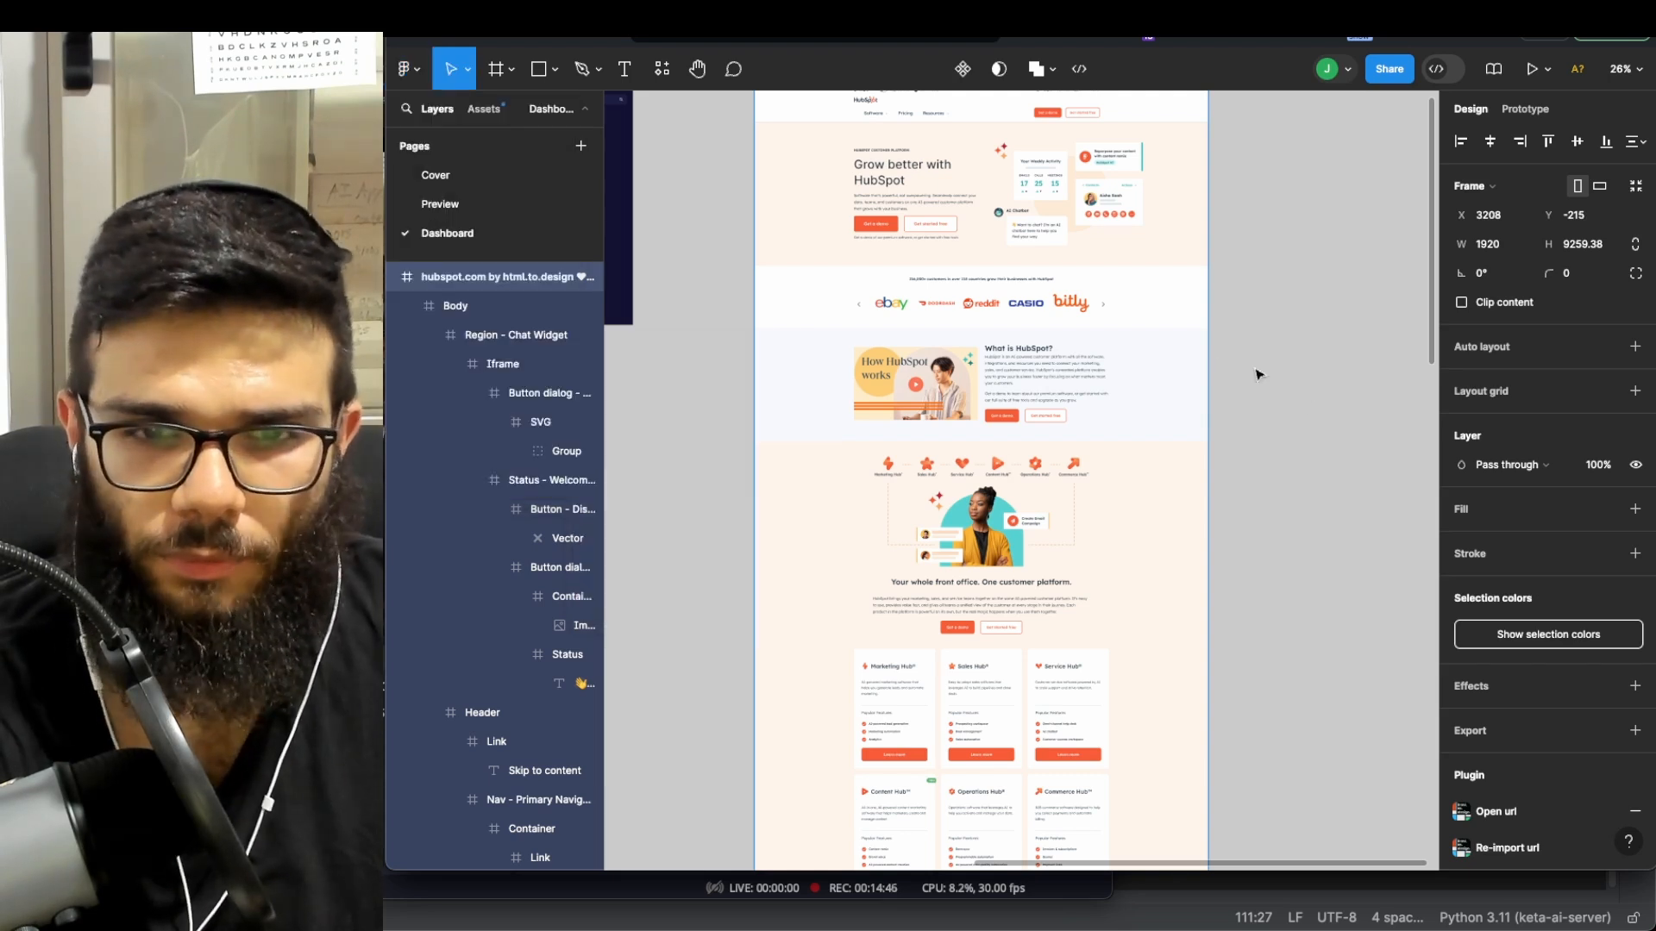
{"action": "scroll", "coordinate": [1270, 376], "scroll_direction": "down", "scroll_amount": 3}
{"action": "left_click", "coordinate": [1265, 372]}
- Zoom and pan around the HubSpot frame and the neighbouring dashboard frames
{"action": "scroll", "coordinate": [1208, 351], "scroll_direction": "right", "scroll_amount": 1}
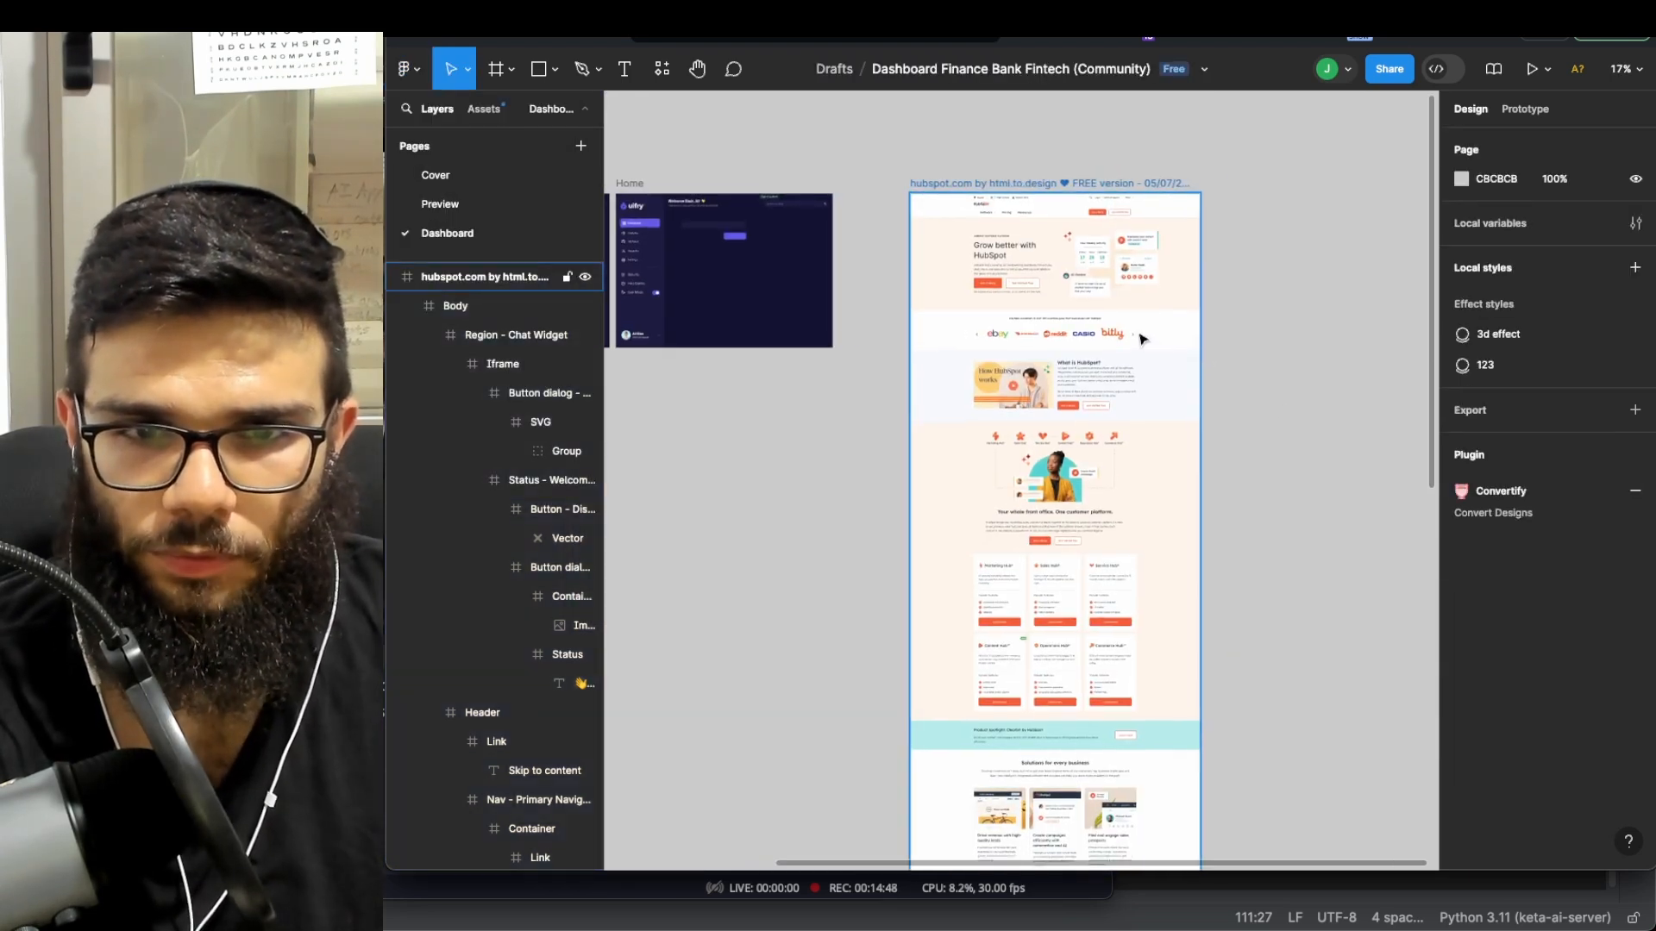
{"action": "scroll", "coordinate": [1069, 297], "scroll_direction": "up", "scroll_amount": 5}
{"action": "scroll", "coordinate": [1048, 272], "scroll_direction": "up", "scroll_amount": 4}
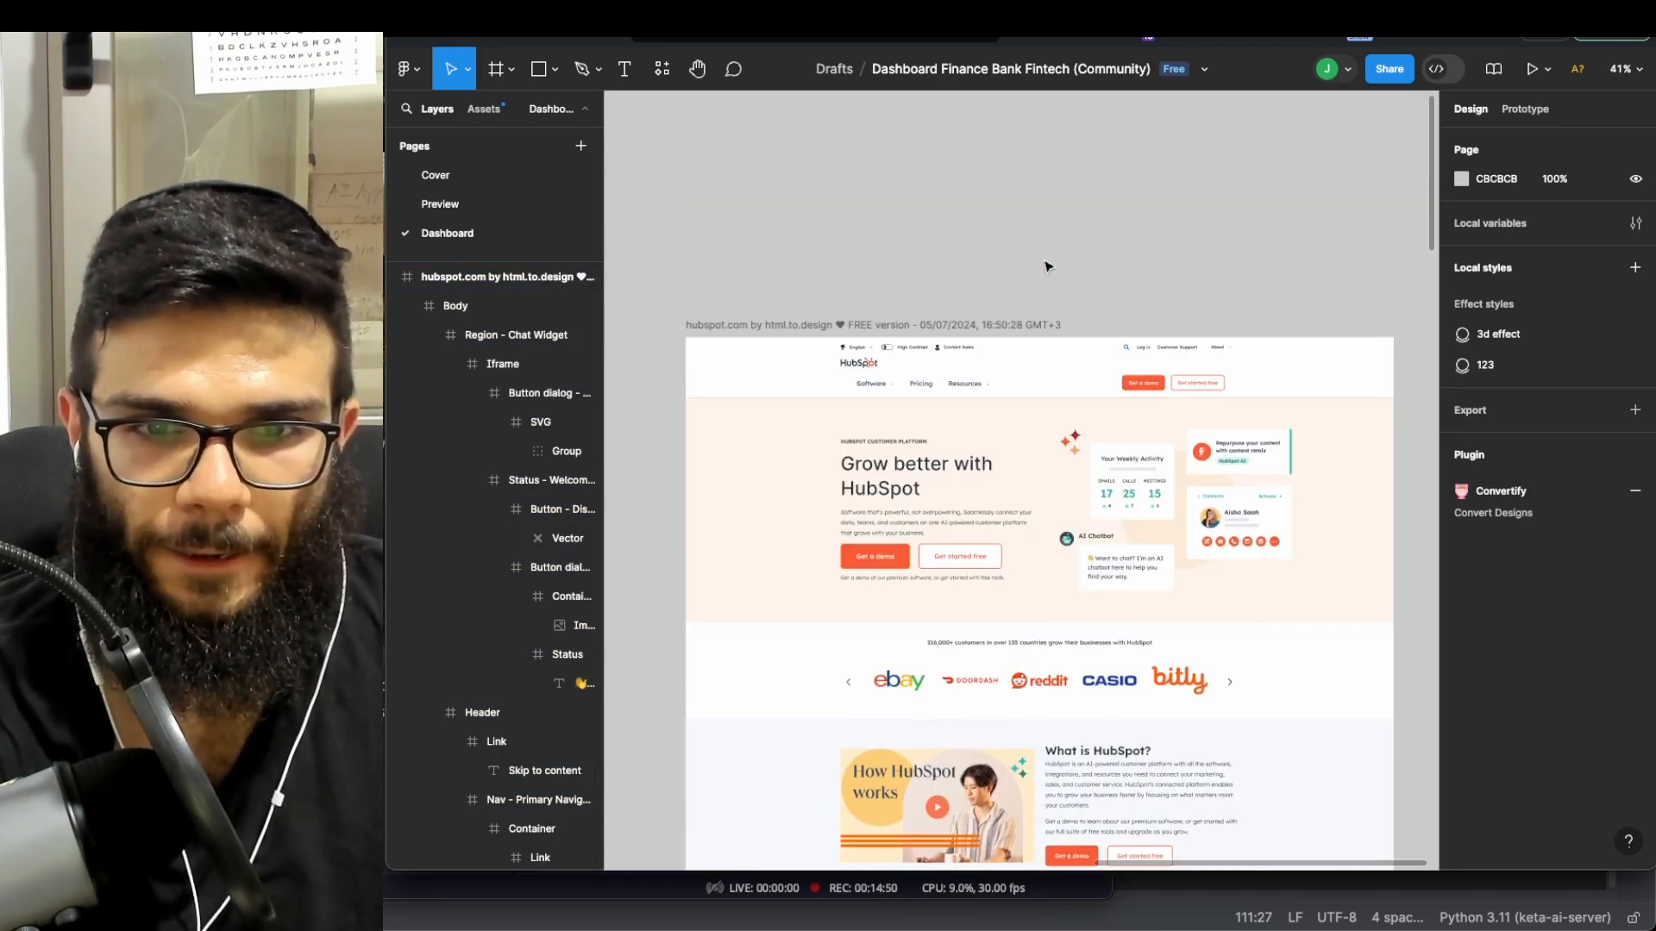
{"action": "scroll", "coordinate": [1039, 285], "scroll_direction": "down", "scroll_amount": 1}
{"action": "scroll", "coordinate": [1061, 248], "scroll_direction": "up", "scroll_amount": 1}
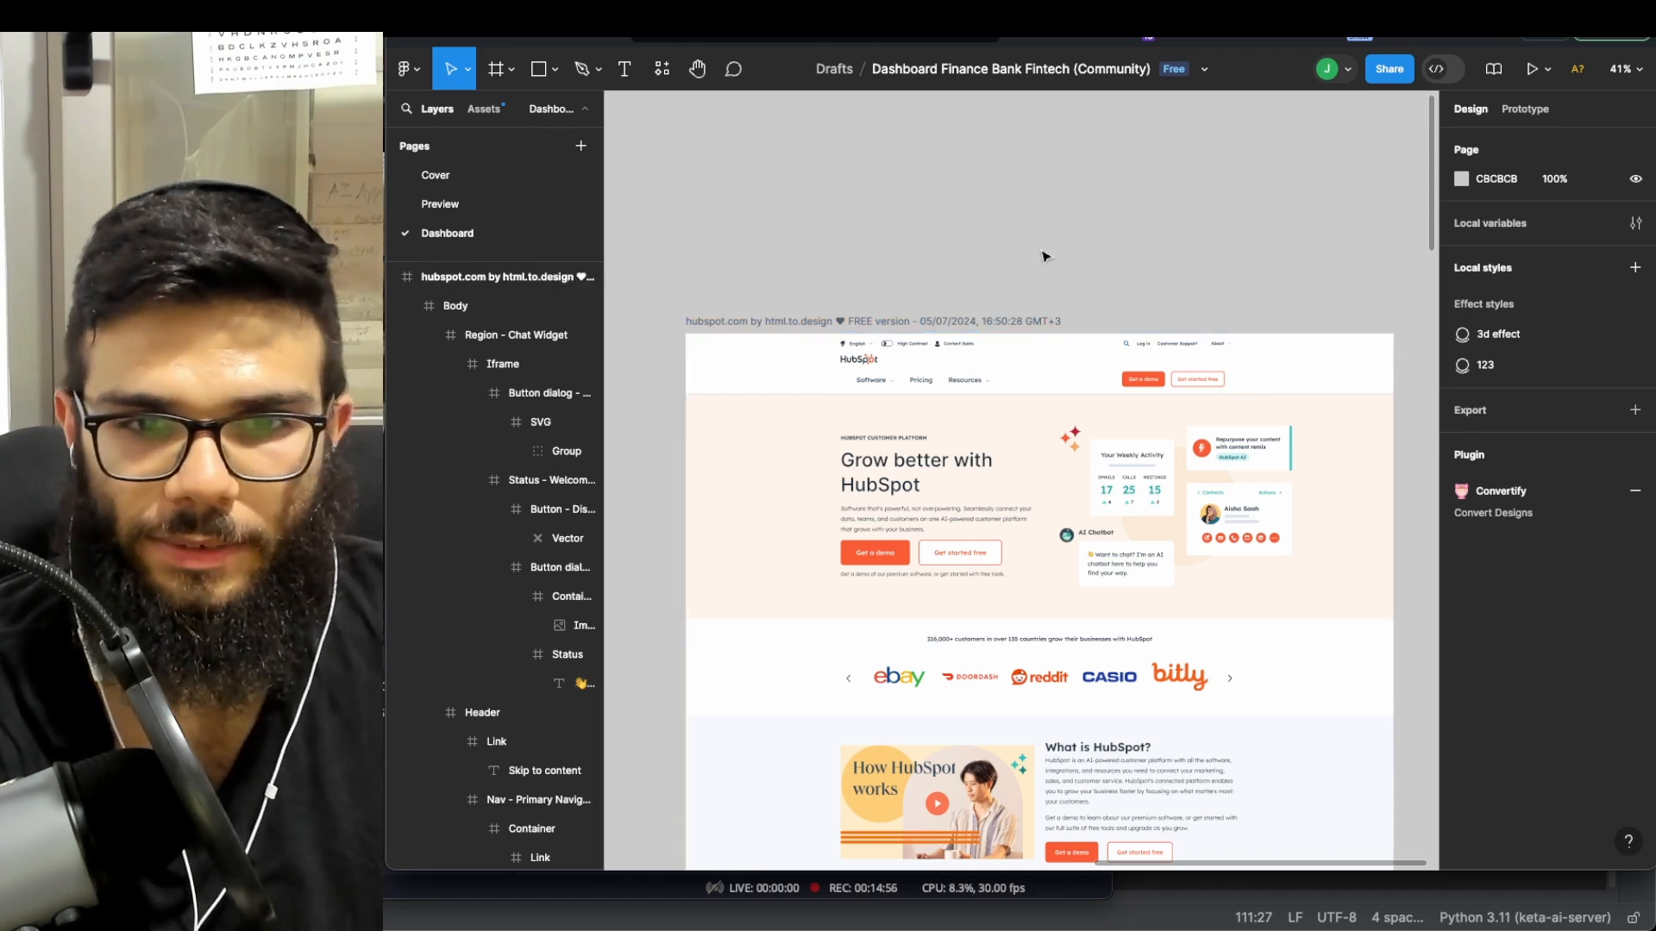
{"action": "scroll", "coordinate": [1037, 271], "scroll_direction": "down", "scroll_amount": 5}
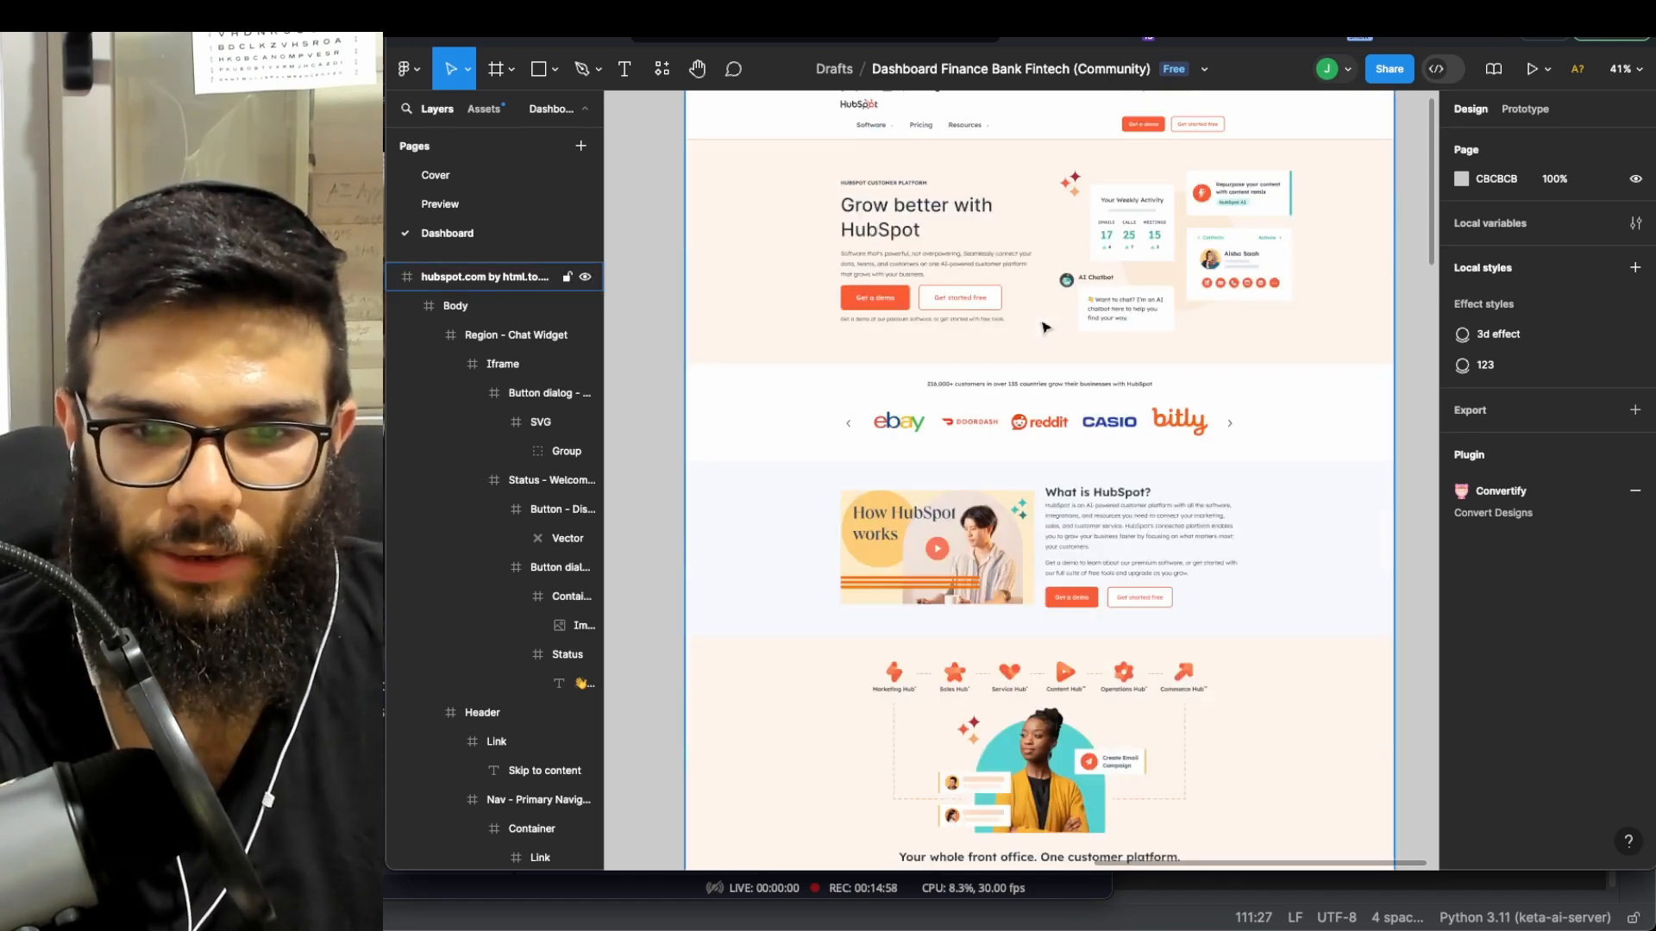
{"action": "scroll", "coordinate": [1048, 328], "scroll_direction": "down", "scroll_amount": 3}
{"action": "scroll", "coordinate": [1054, 341], "scroll_direction": "down", "scroll_amount": 5}
{"action": "scroll", "coordinate": [1054, 341], "scroll_direction": "up", "scroll_amount": 8}
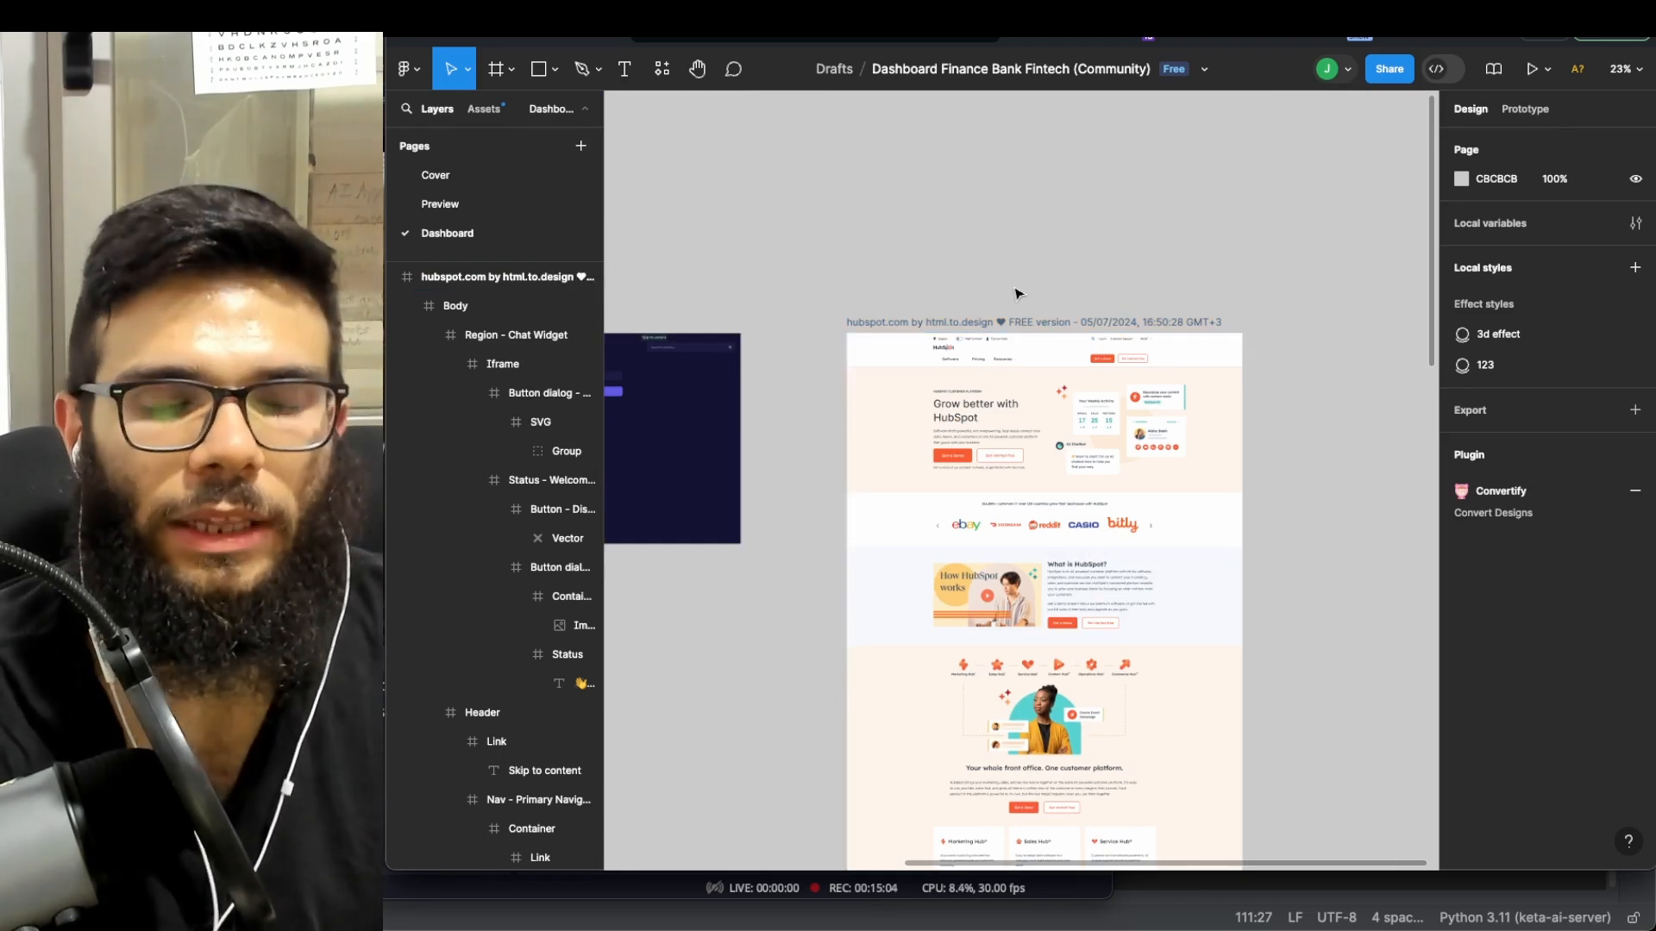
{"action": "scroll", "coordinate": [1035, 345], "scroll_direction": "left", "scroll_amount": 5}
{"action": "scroll", "coordinate": [1075, 411], "scroll_direction": "down", "scroll_amount": 3}
{"action": "scroll", "coordinate": [1064, 399], "scroll_direction": "left", "scroll_amount": 5}
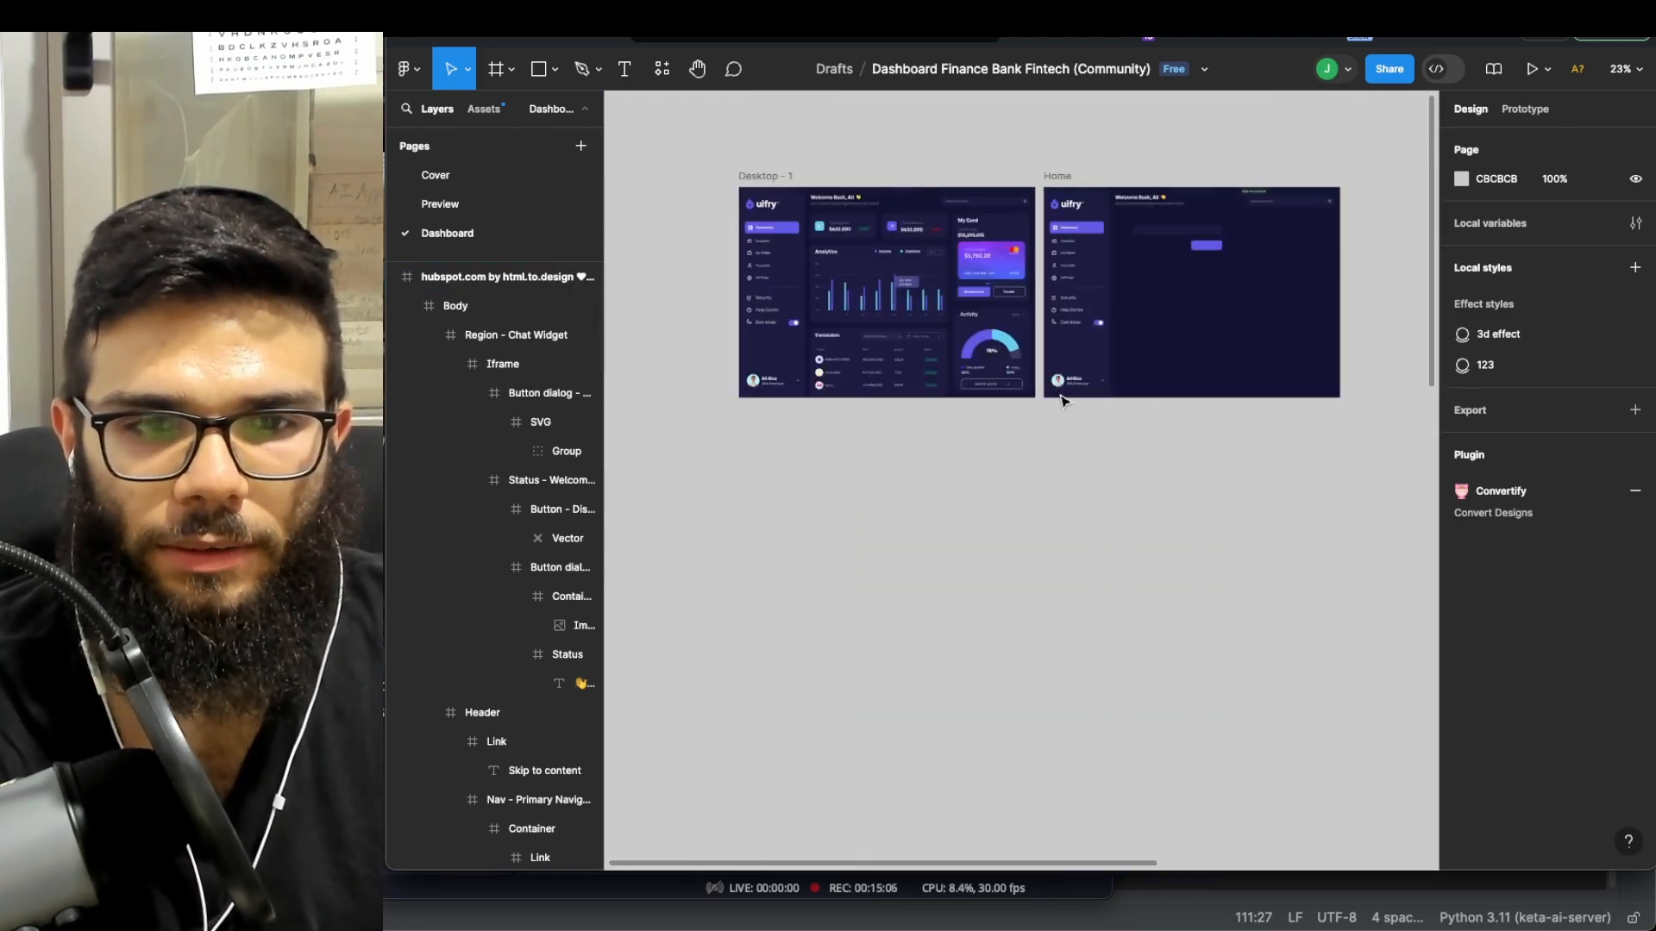
{"action": "scroll", "coordinate": [1064, 397], "scroll_direction": "right", "scroll_amount": 5}
{"action": "scroll", "coordinate": [1062, 345], "scroll_direction": "up", "scroll_amount": 1}
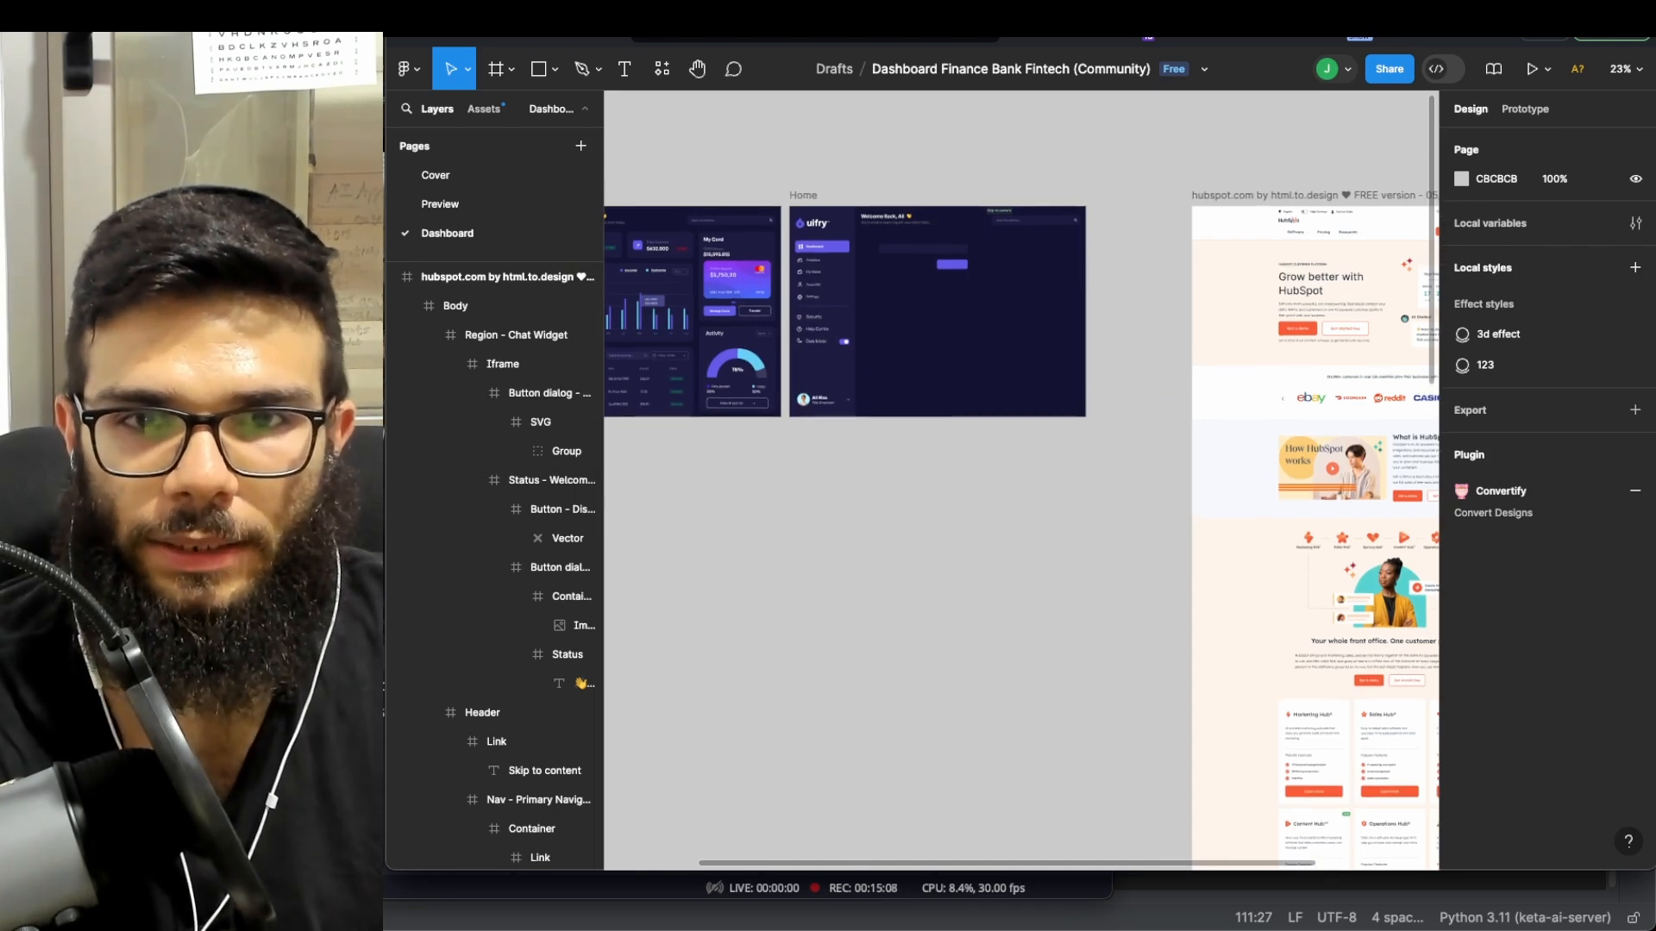
- Glance at the Plugins presentation slide, then return to the dashboard design file
{"action": "left_click", "coordinate": [1109, 11]}
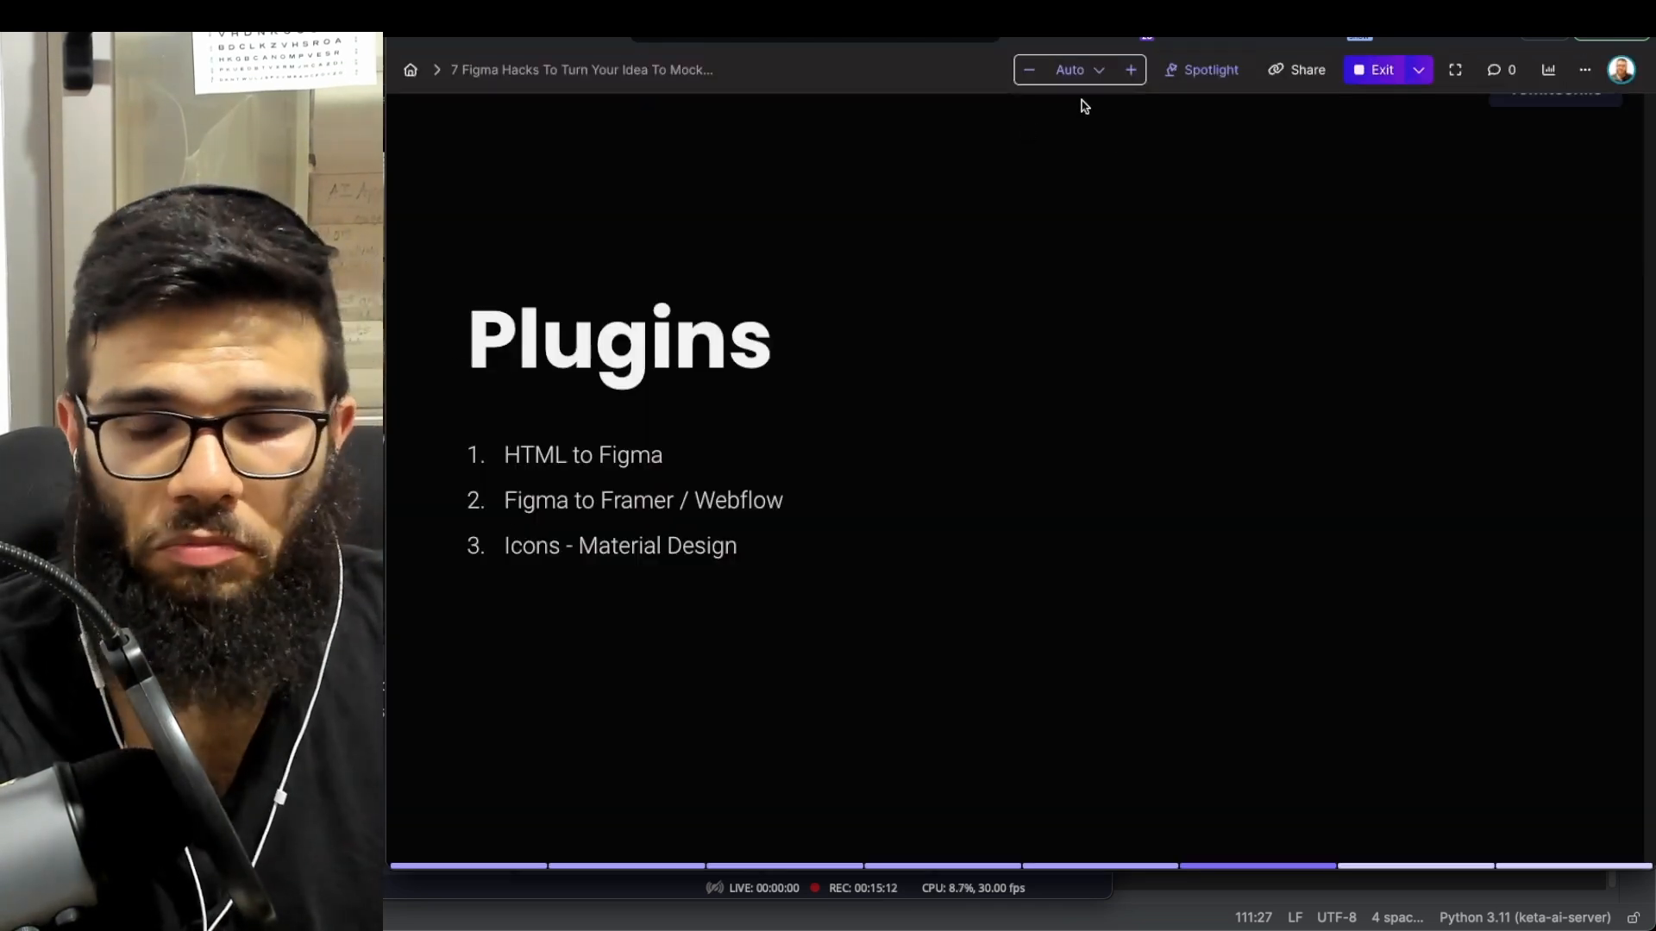
{"action": "left_click", "coordinate": [975, 10]}
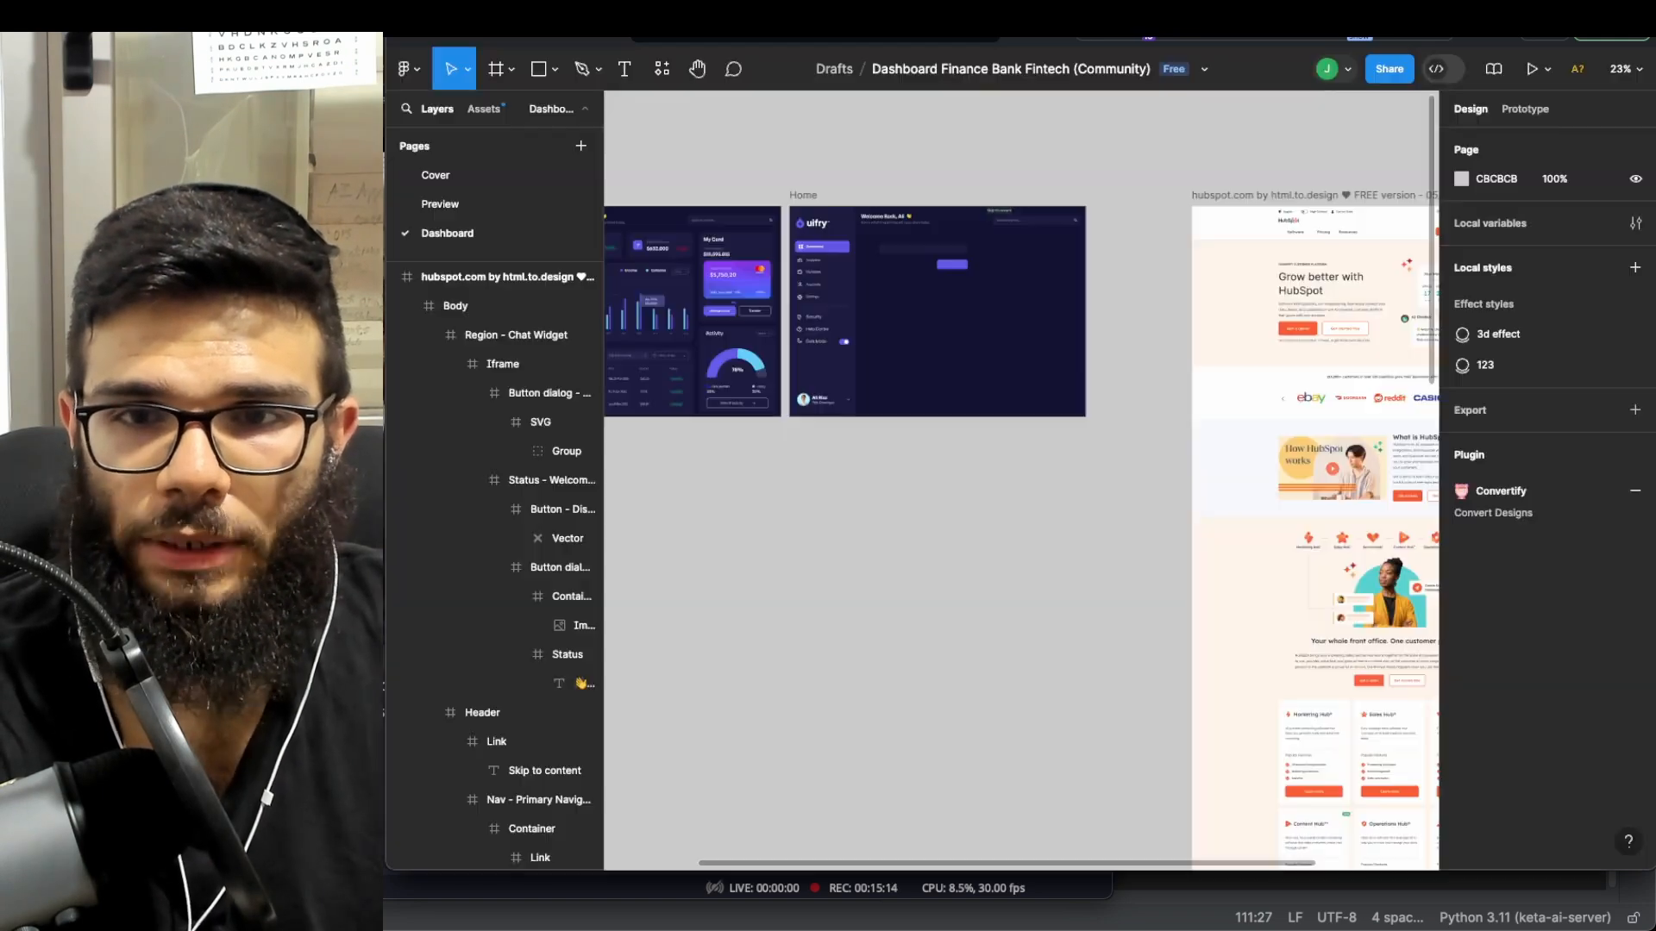
{"action": "scroll", "coordinate": [1094, 265], "scroll_direction": "up", "scroll_amount": 5}
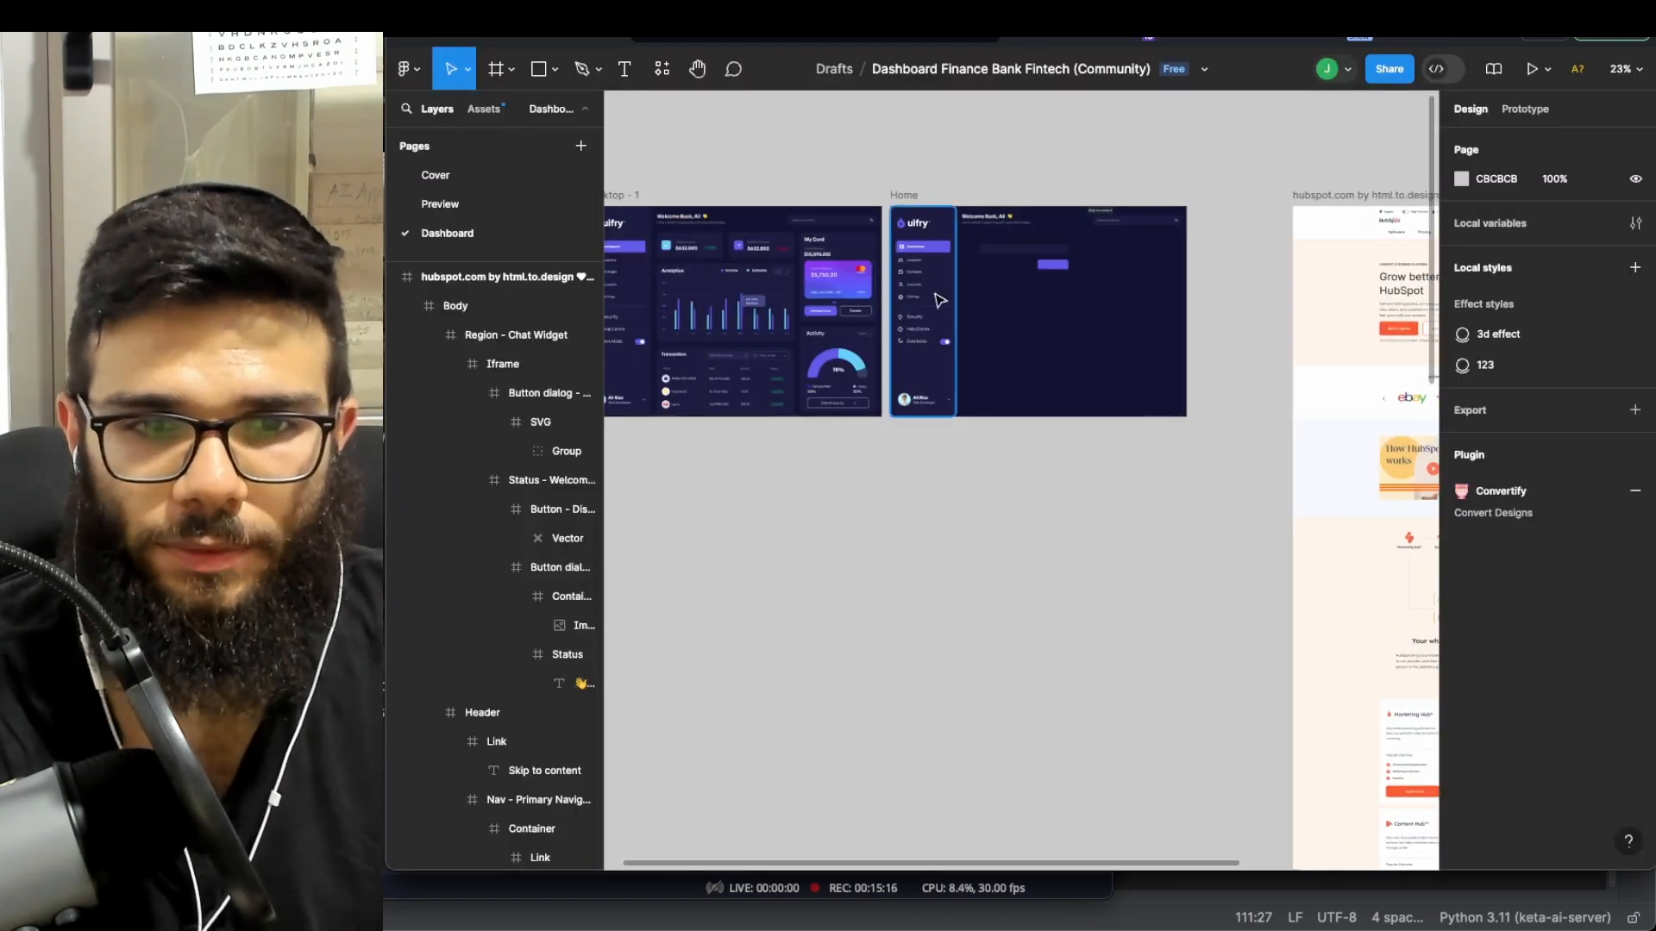
- Open heroicons.com in a new tab and copy the adjustments-horizontal icon as SVG
{"action": "key", "text": "ctrl+t"}
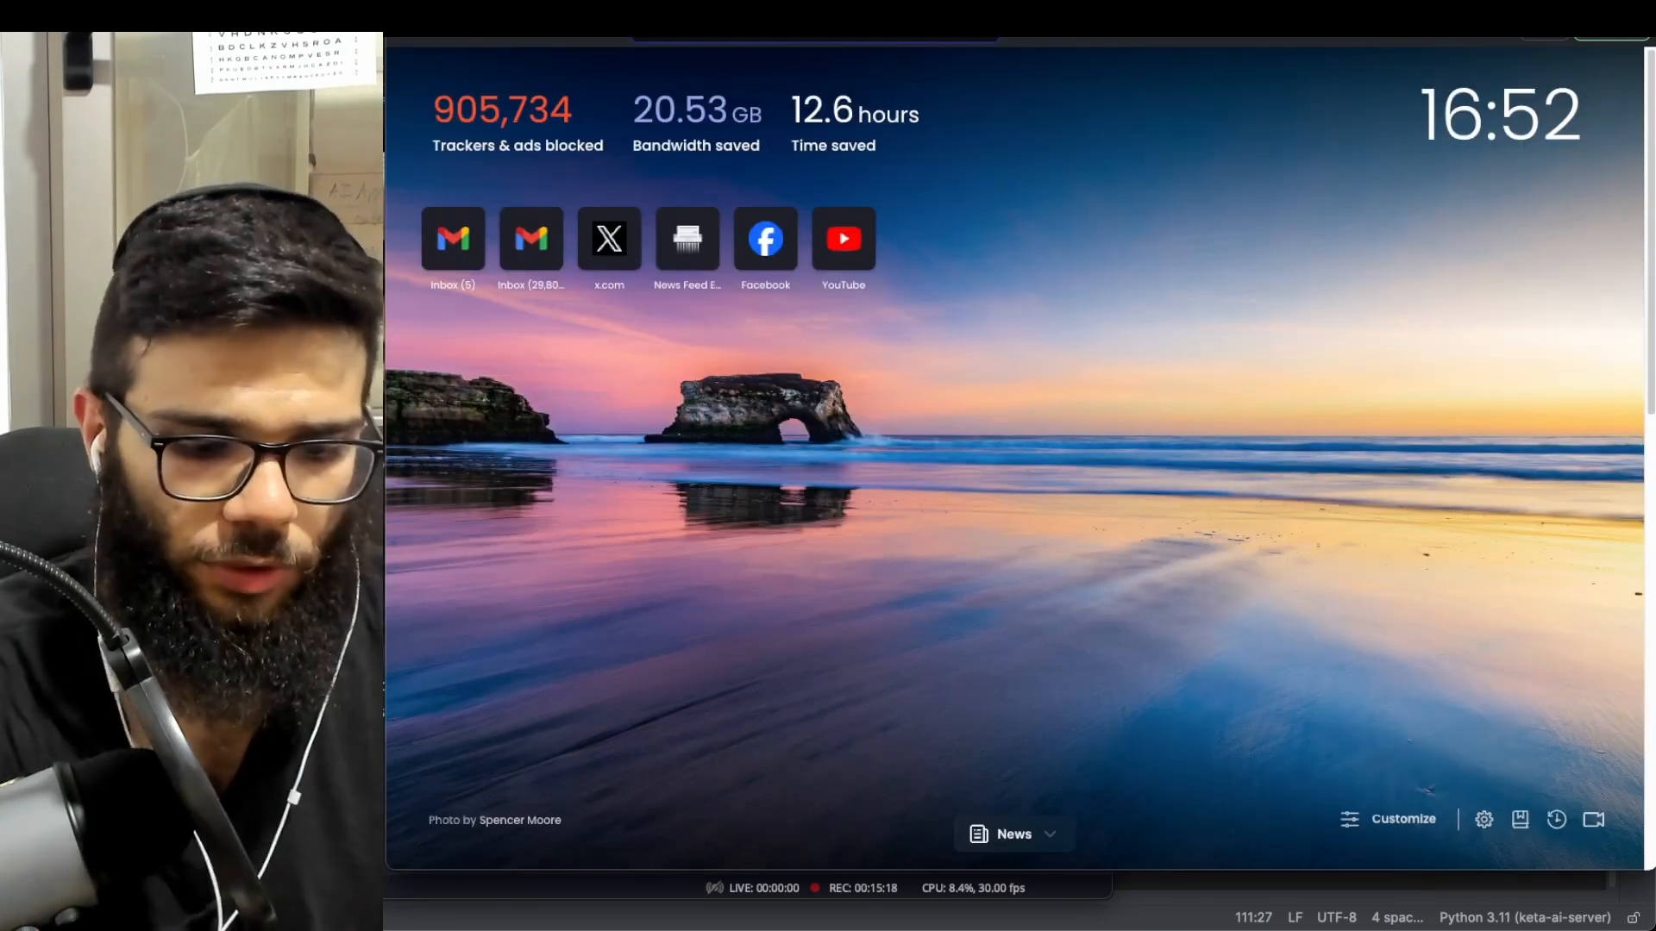
{"action": "type", "text": "hero"}
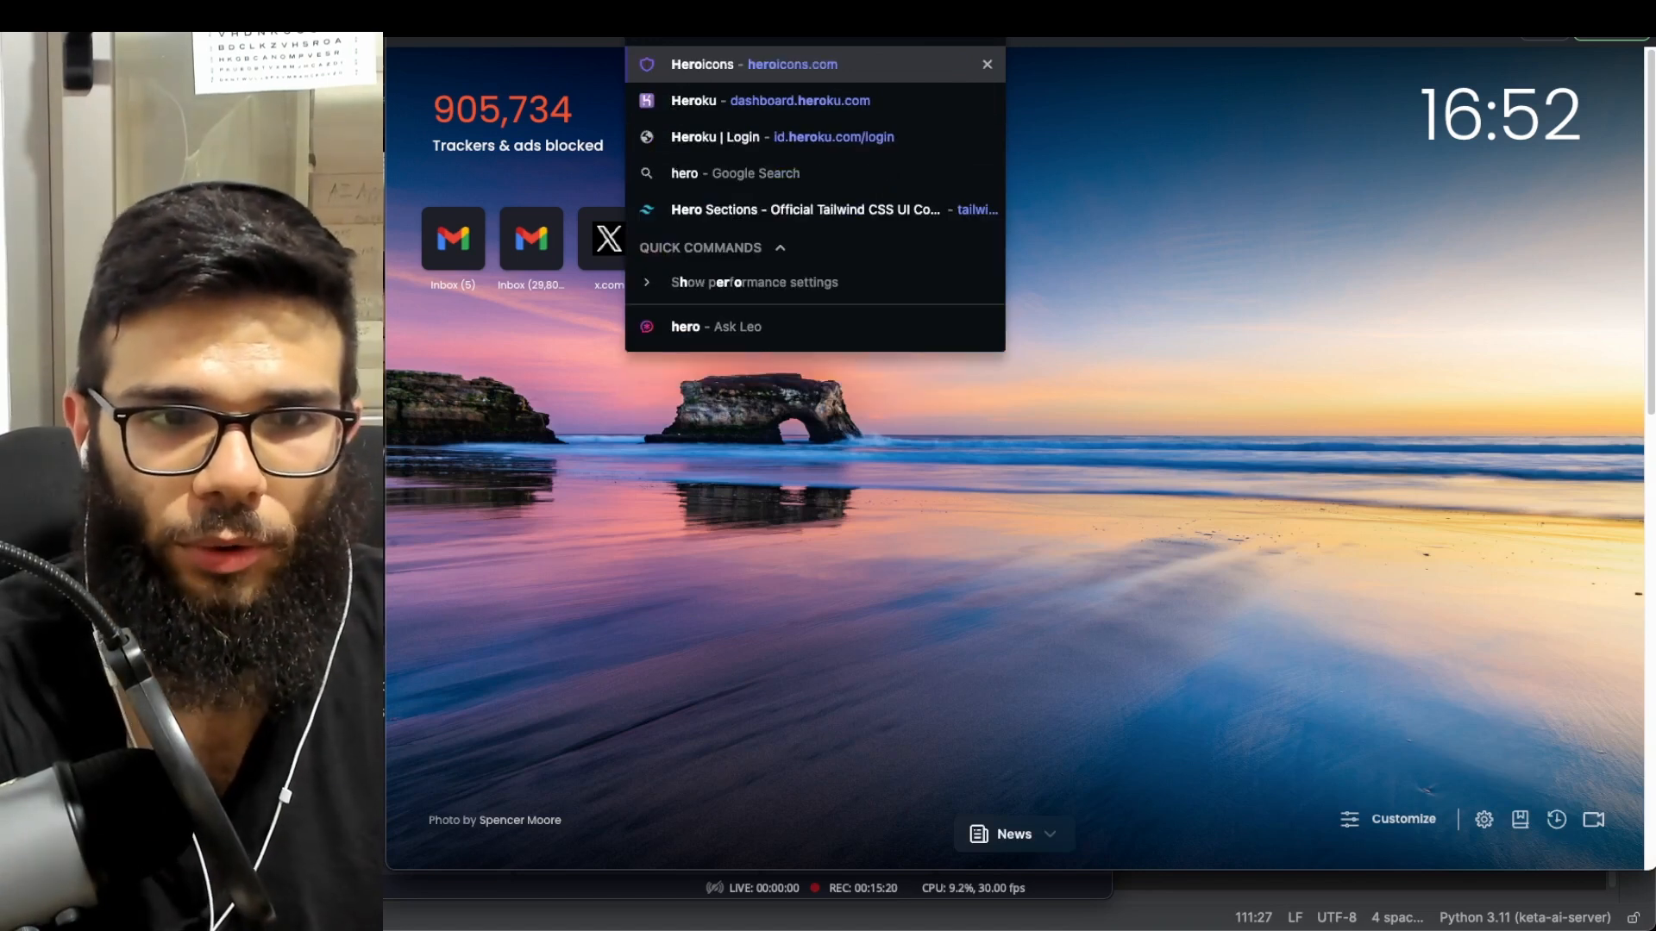
{"action": "key", "text": "Return"}
{"action": "scroll", "coordinate": [835, 176], "scroll_direction": "down", "scroll_amount": 4}
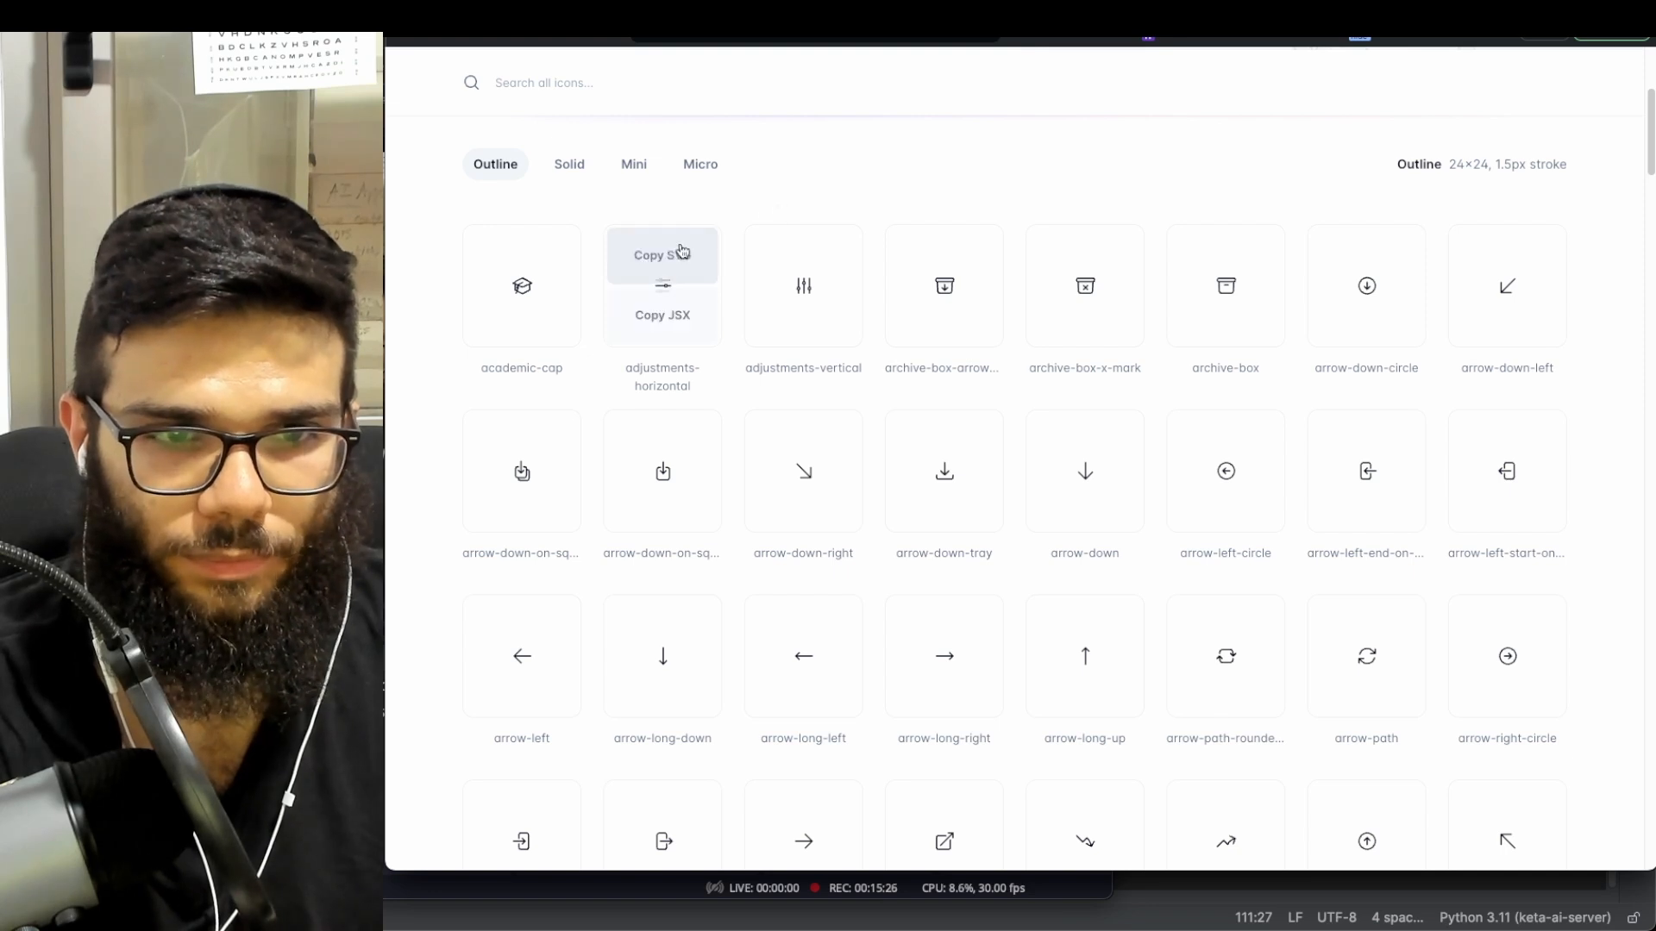
{"action": "left_click", "coordinate": [667, 253]}
- Delete Rectangle 50 in Figma and paste the adjustments-horizontal SVG into the Home frame
{"action": "key", "text": "super+Tab"}
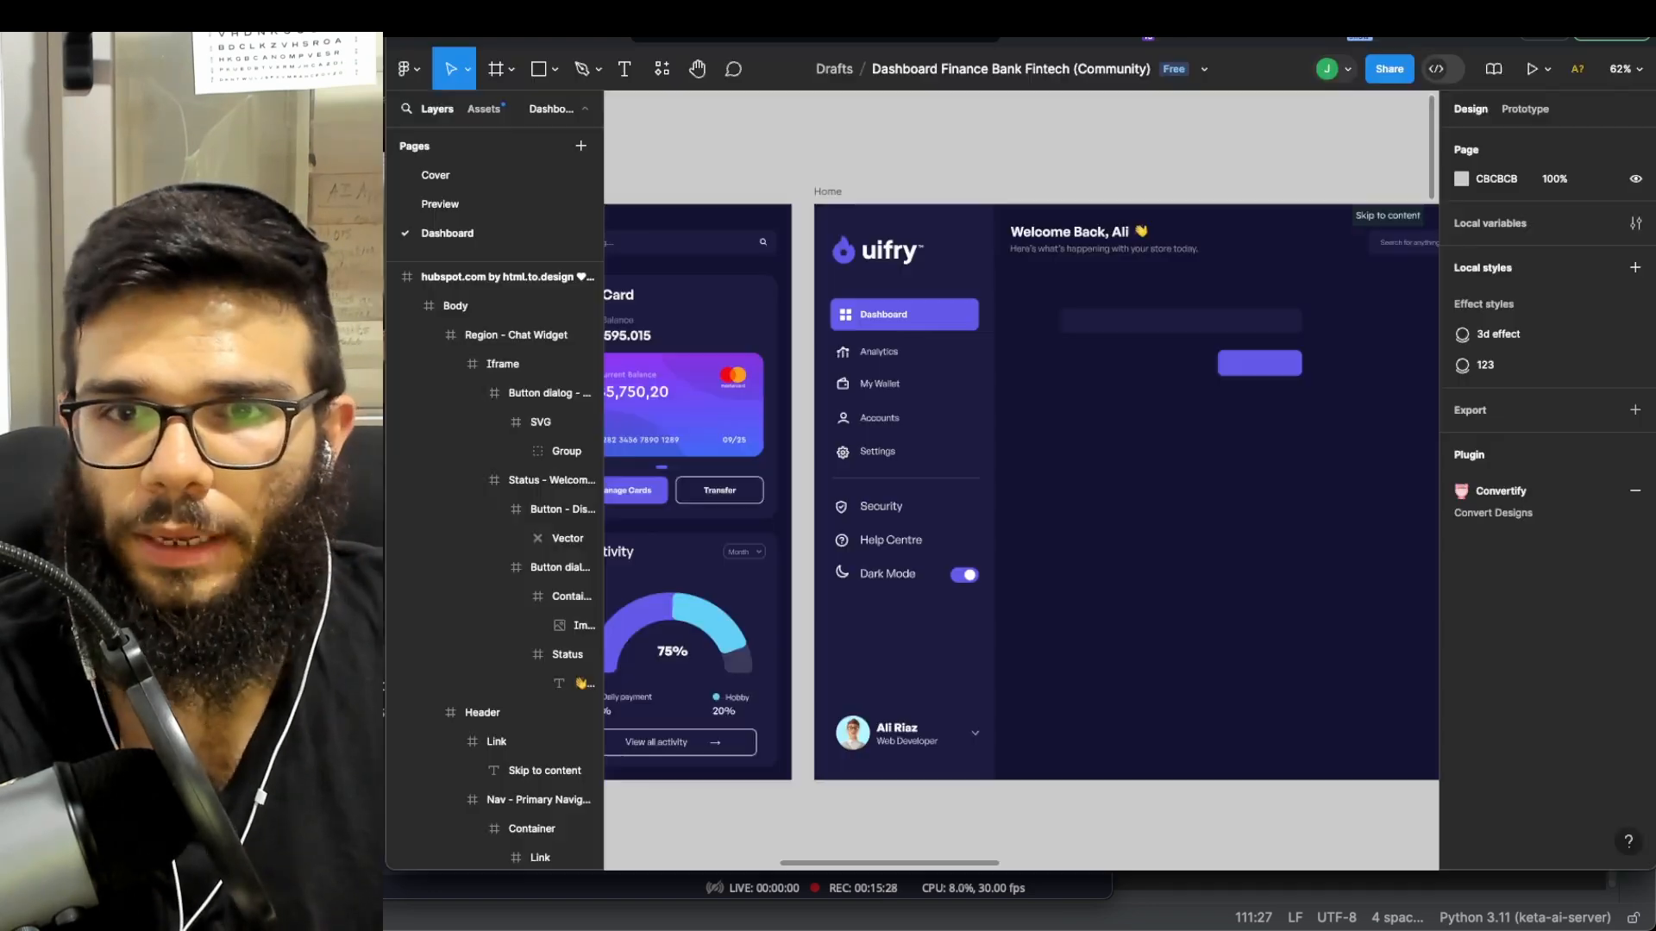
{"action": "key", "text": "Delete"}
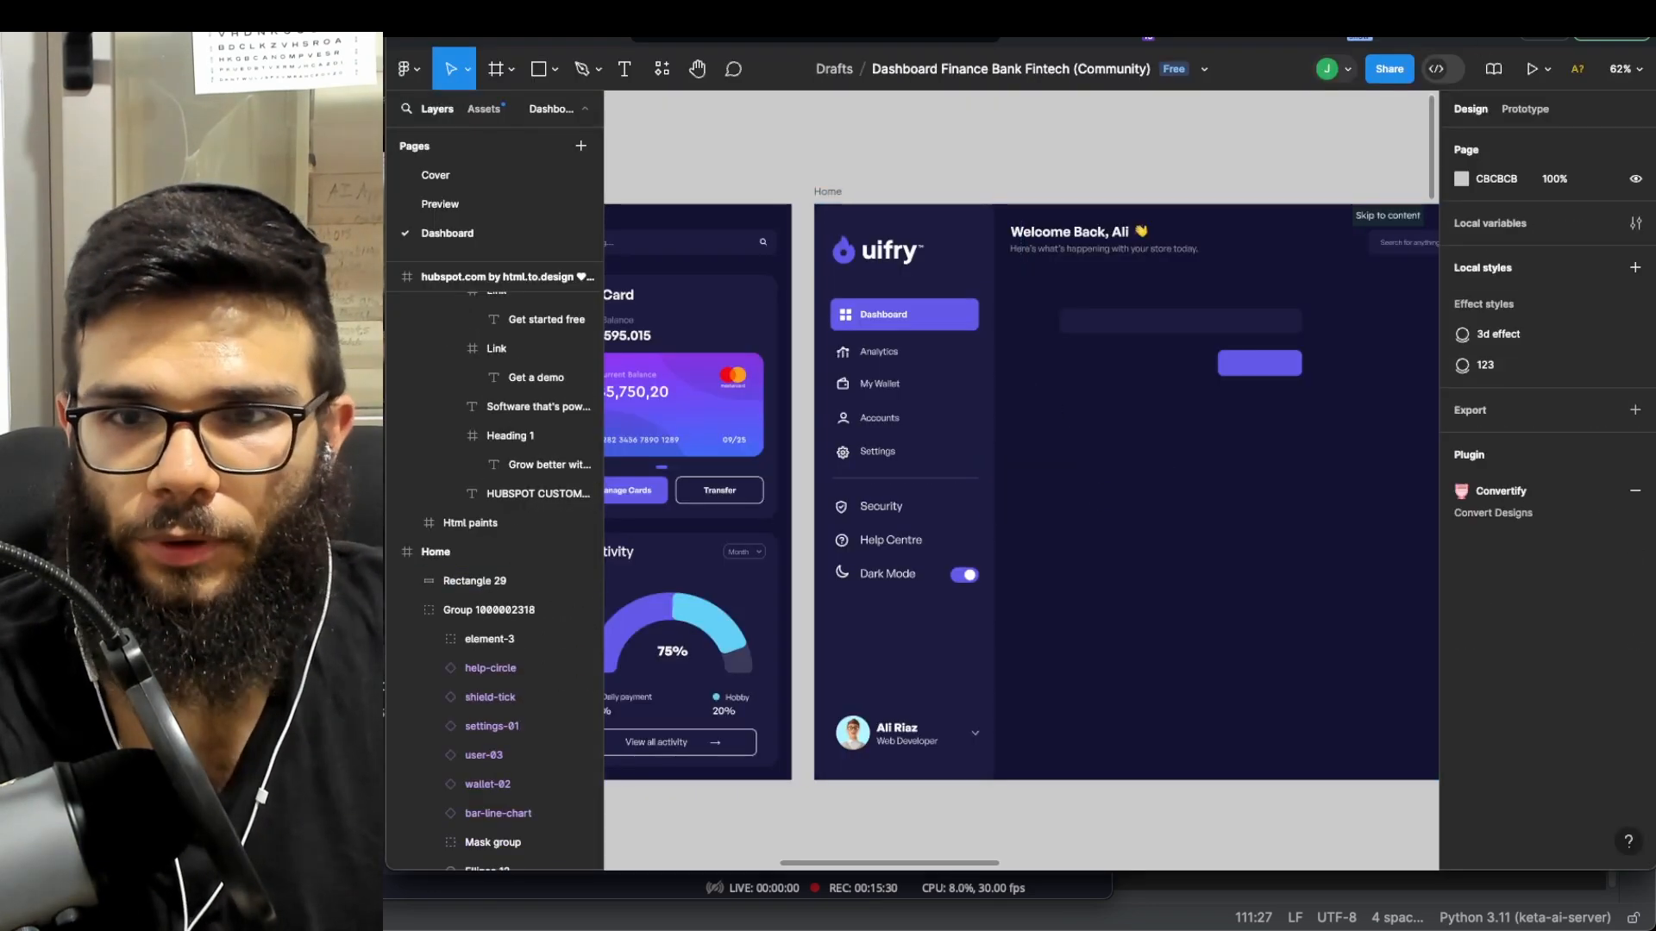
{"action": "key", "text": "super+Tab"}
{"action": "left_click", "coordinate": [684, 270]}
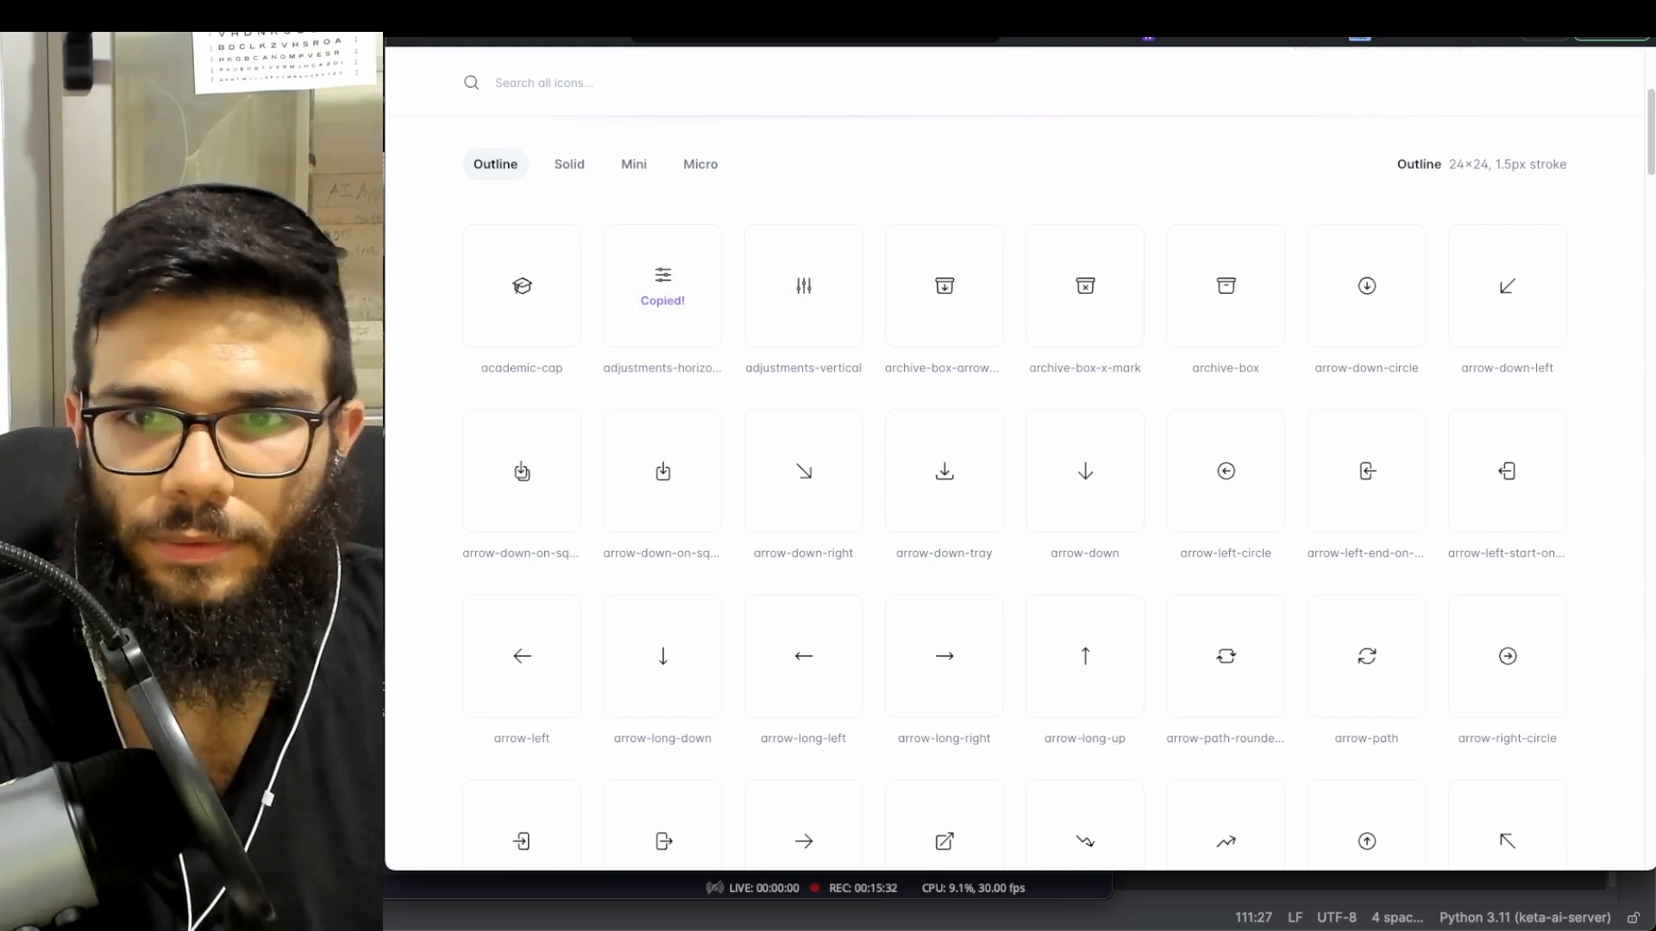
{"action": "key", "text": "super+Tab"}
{"action": "key", "text": "ctrl+v"}
{"action": "key", "text": "shift+2"}
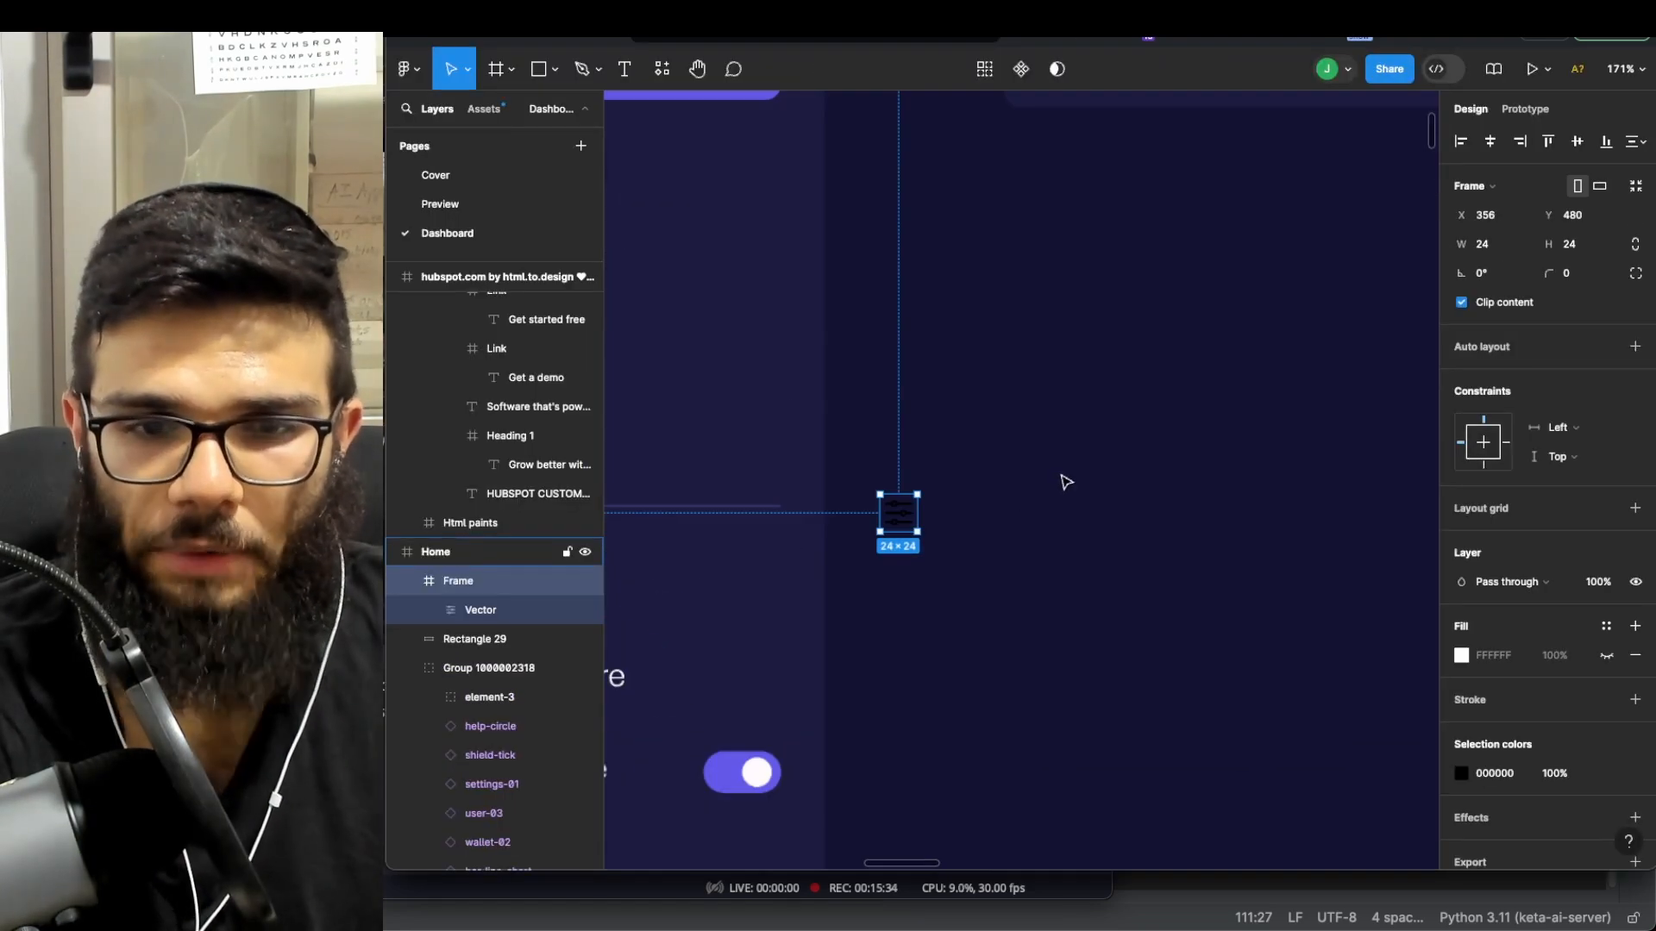
- Recolour the icon from 000000 to FFFFFF and move it to Home's top right (X 1339, Y 144)
{"action": "left_click", "coordinate": [1461, 772]}
{"action": "left_click", "coordinate": [1028, 234]}
{"action": "scroll", "coordinate": [991, 463], "scroll_direction": "down", "scroll_amount": 5}
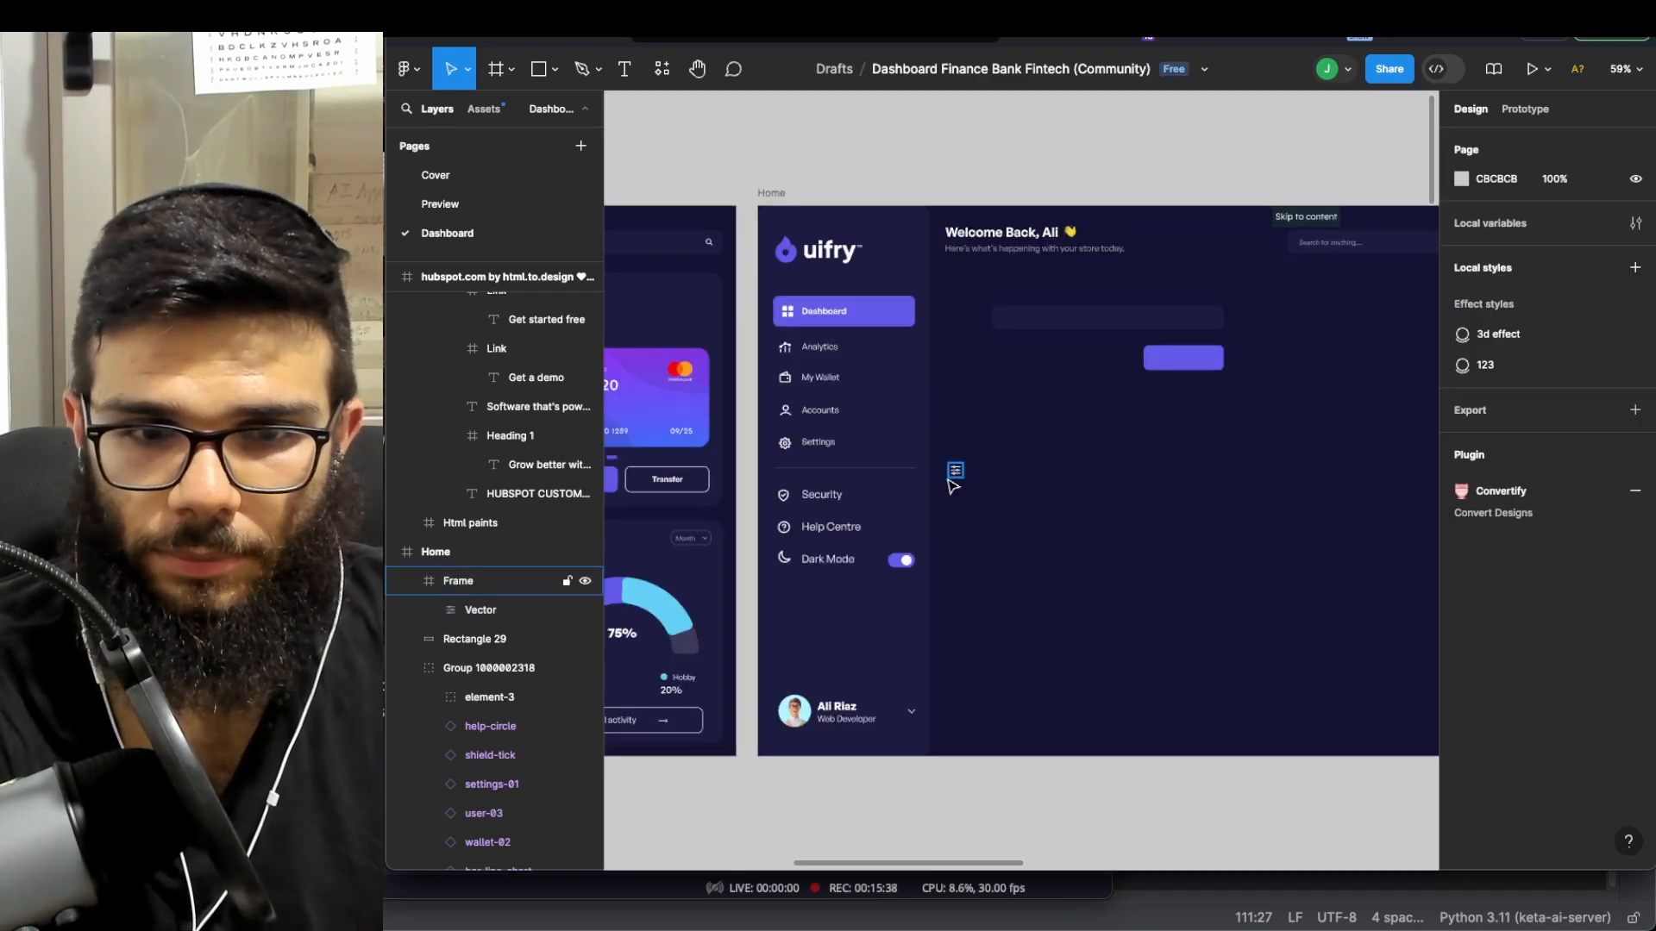
{"action": "left_click_drag", "start_coordinate": [957, 479], "coordinate": [1047, 355]}
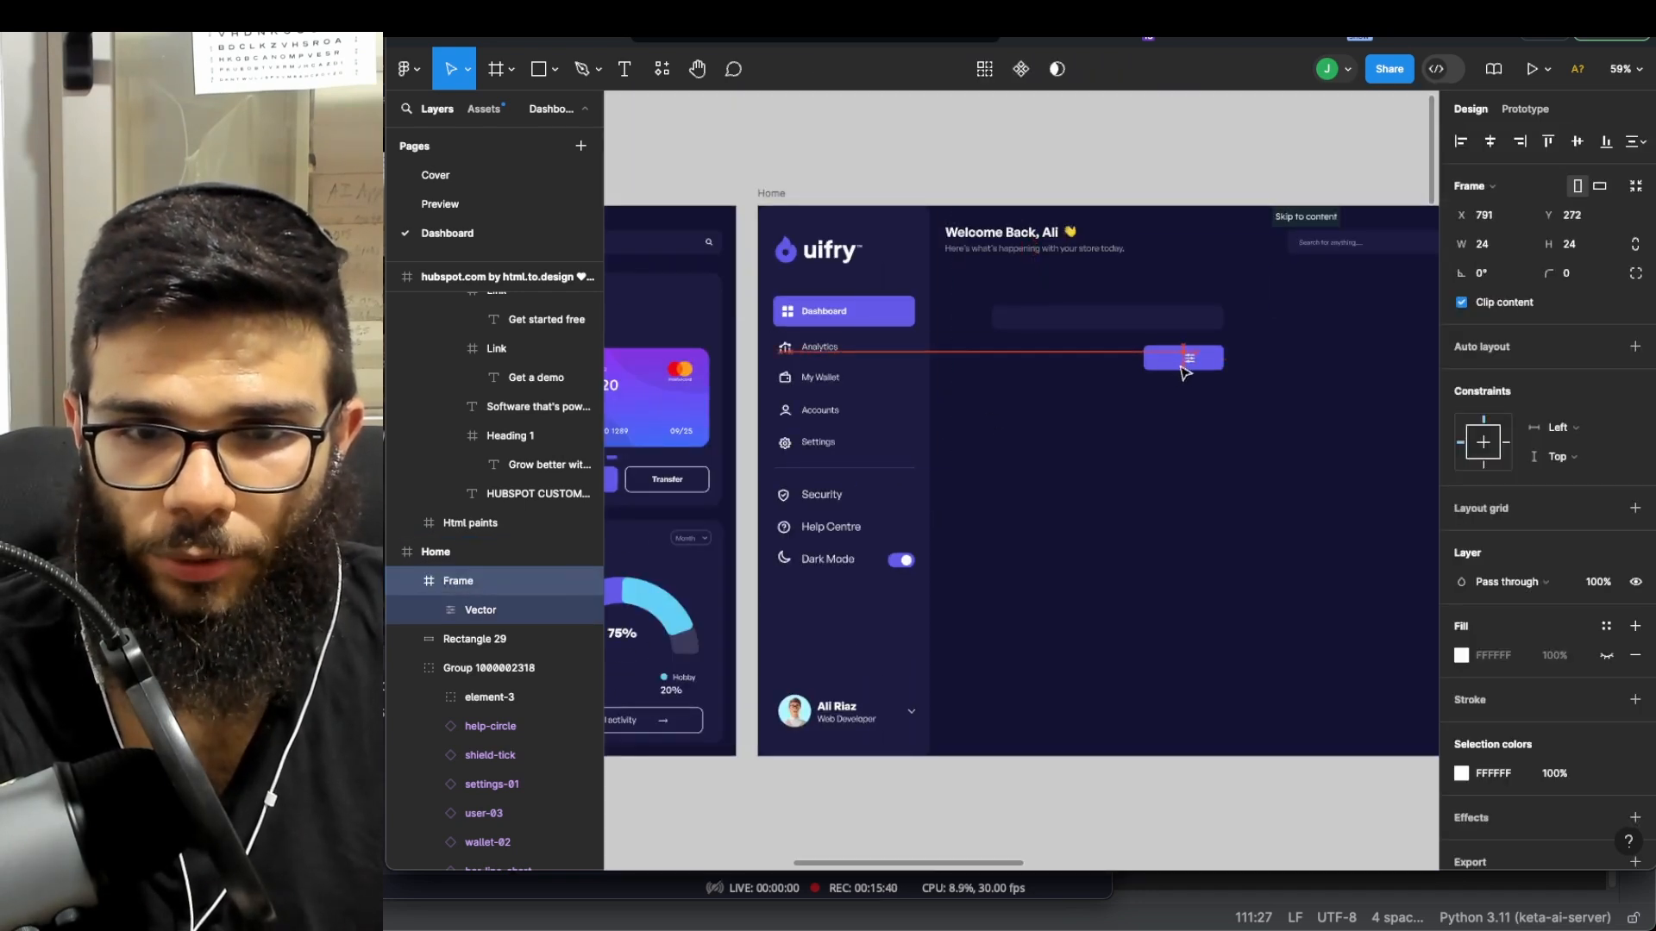
{"action": "left_click_drag", "start_coordinate": [1064, 441], "coordinate": [1387, 316]}
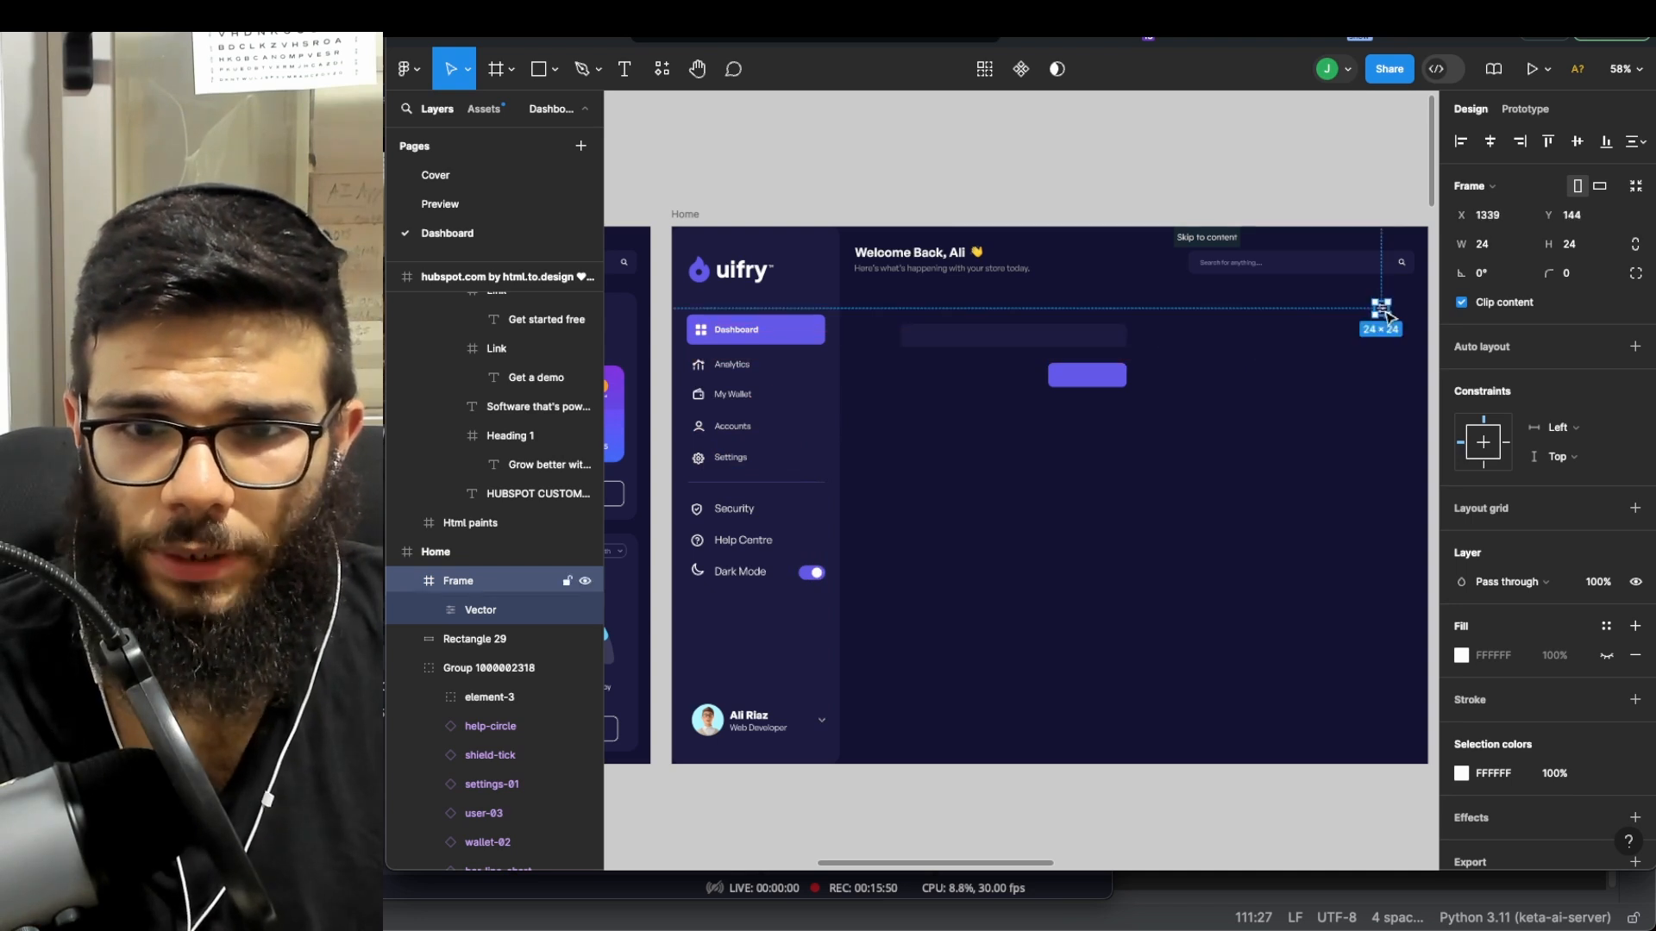
{"action": "left_click", "coordinate": [1291, 342]}
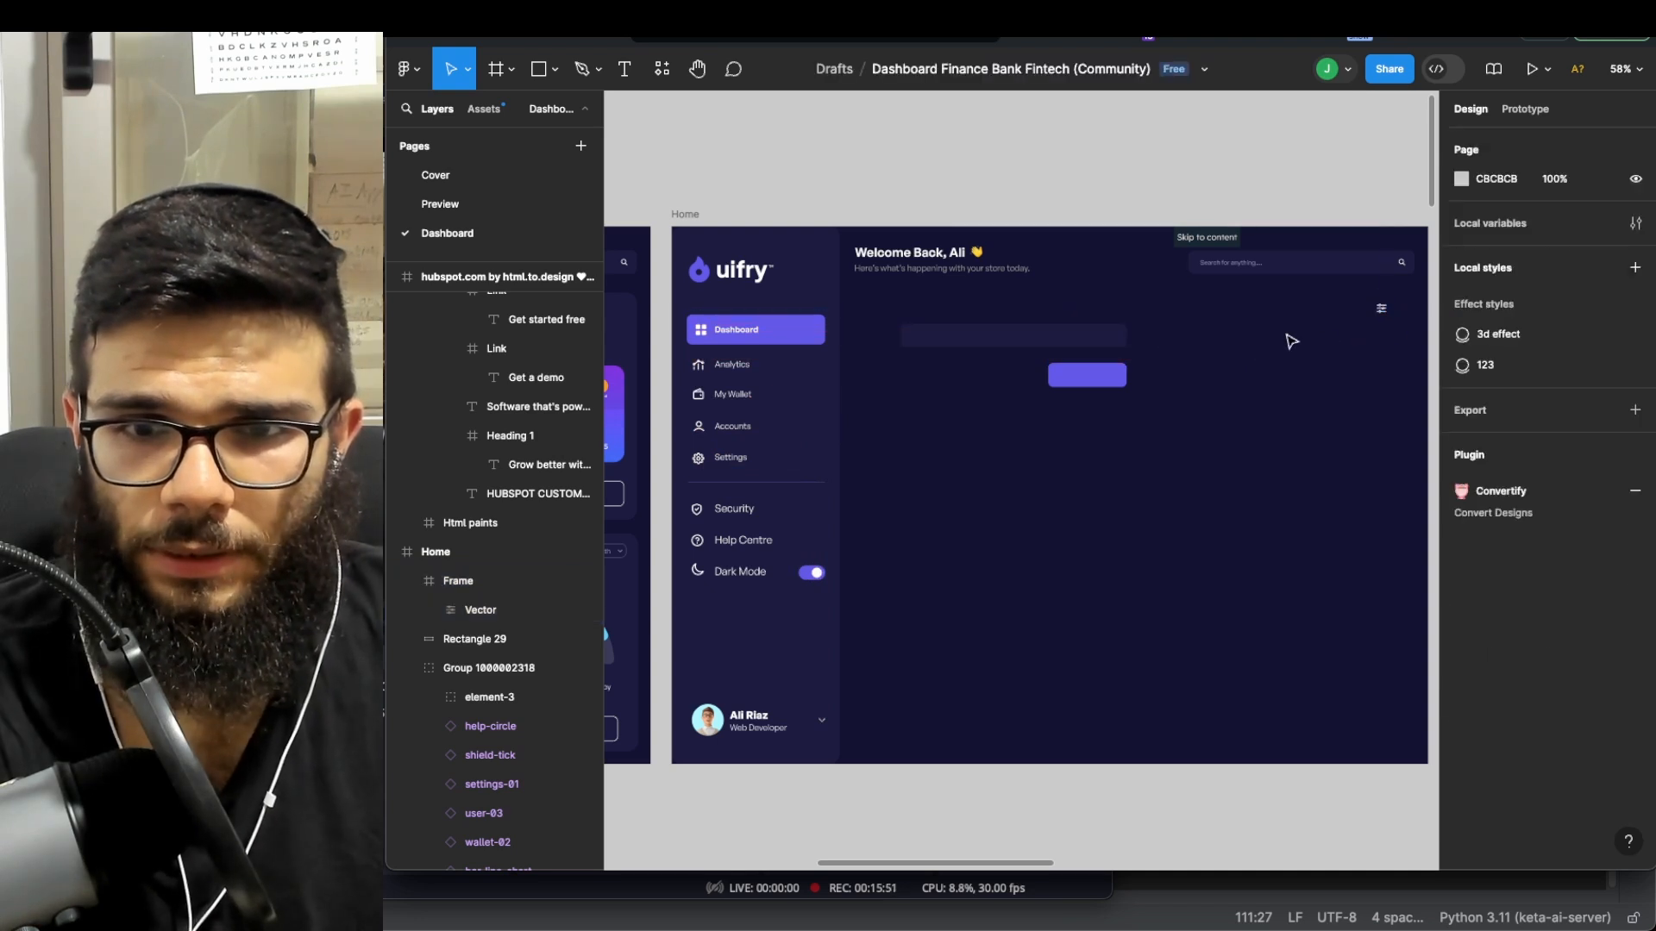
{"action": "left_click", "coordinate": [405, 69]}
- Browse the Material Design Icons plugin's icon grid, close it, then bring up the X home feed
{"action": "mouse_move", "coordinate": [440, 296]}
{"action": "mouse_move", "coordinate": [449, 356]}
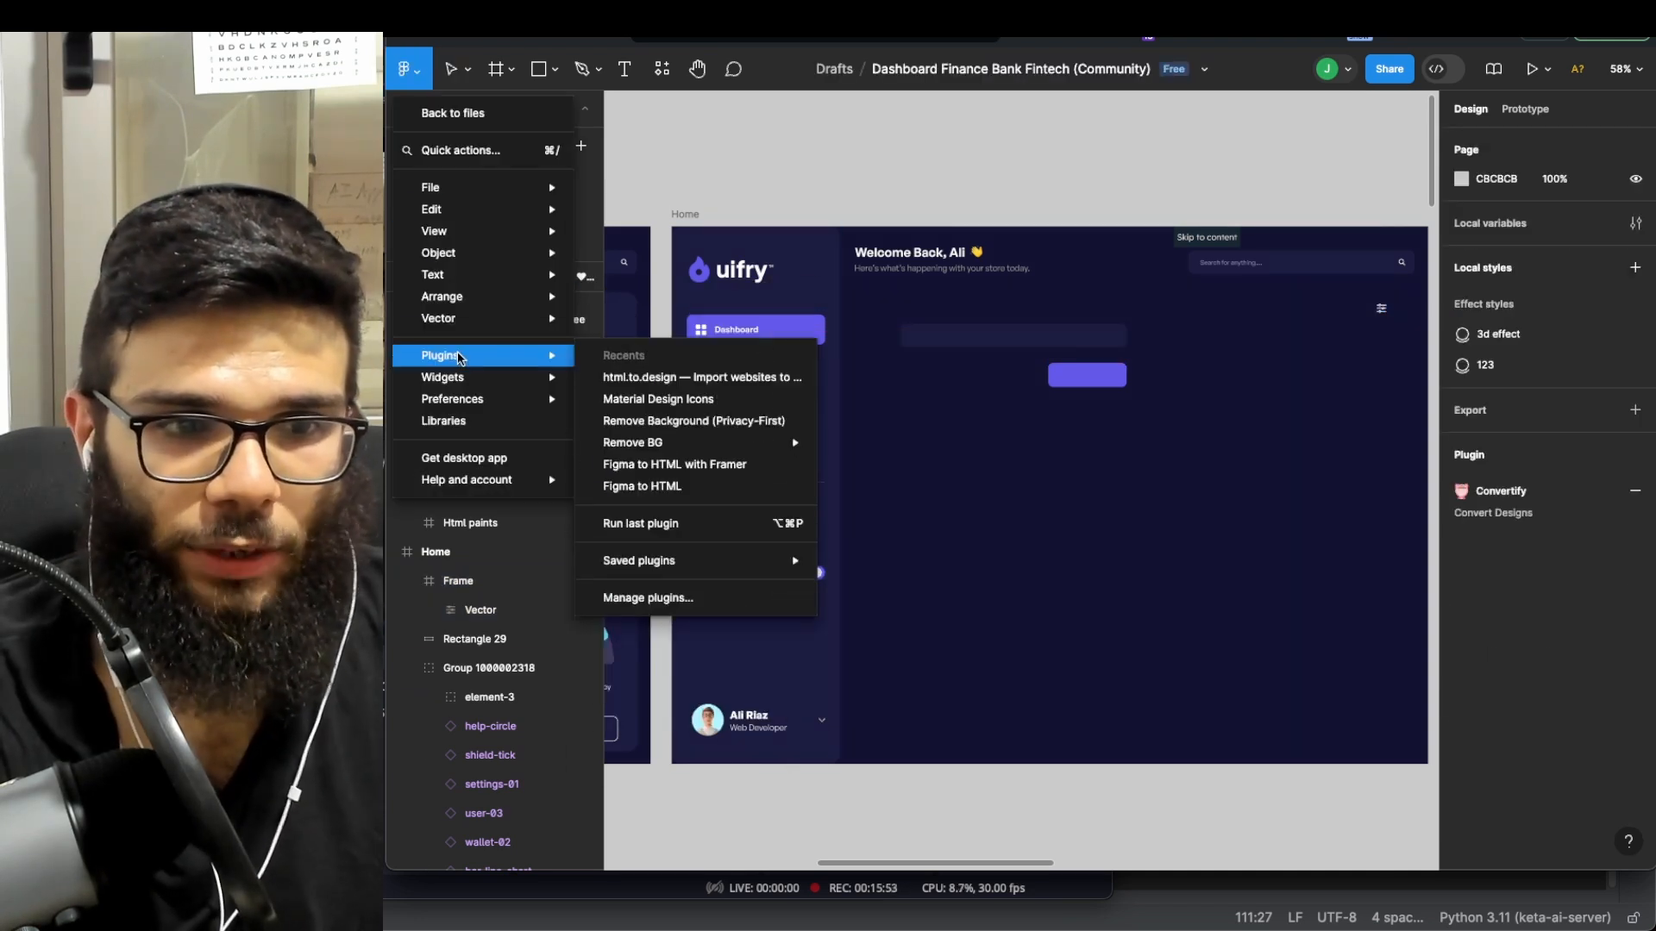
{"action": "left_click", "coordinate": [661, 398]}
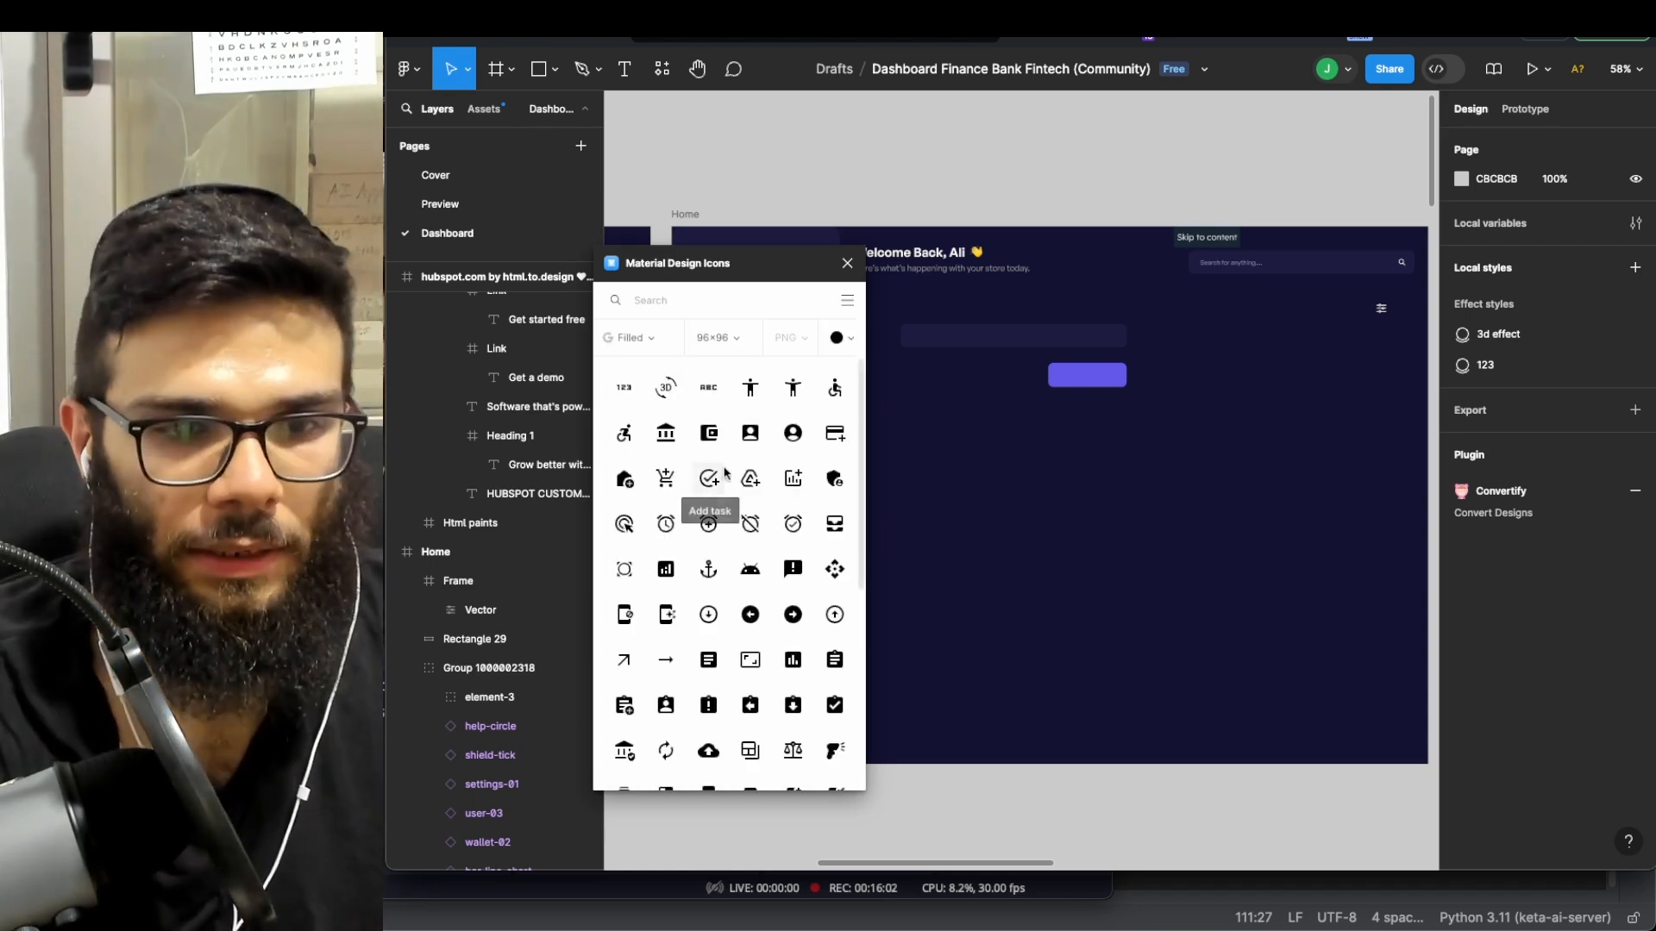
{"action": "scroll", "coordinate": [758, 465], "scroll_direction": "down", "scroll_amount": 5}
{"action": "scroll", "coordinate": [736, 559], "scroll_direction": "down", "scroll_amount": 5}
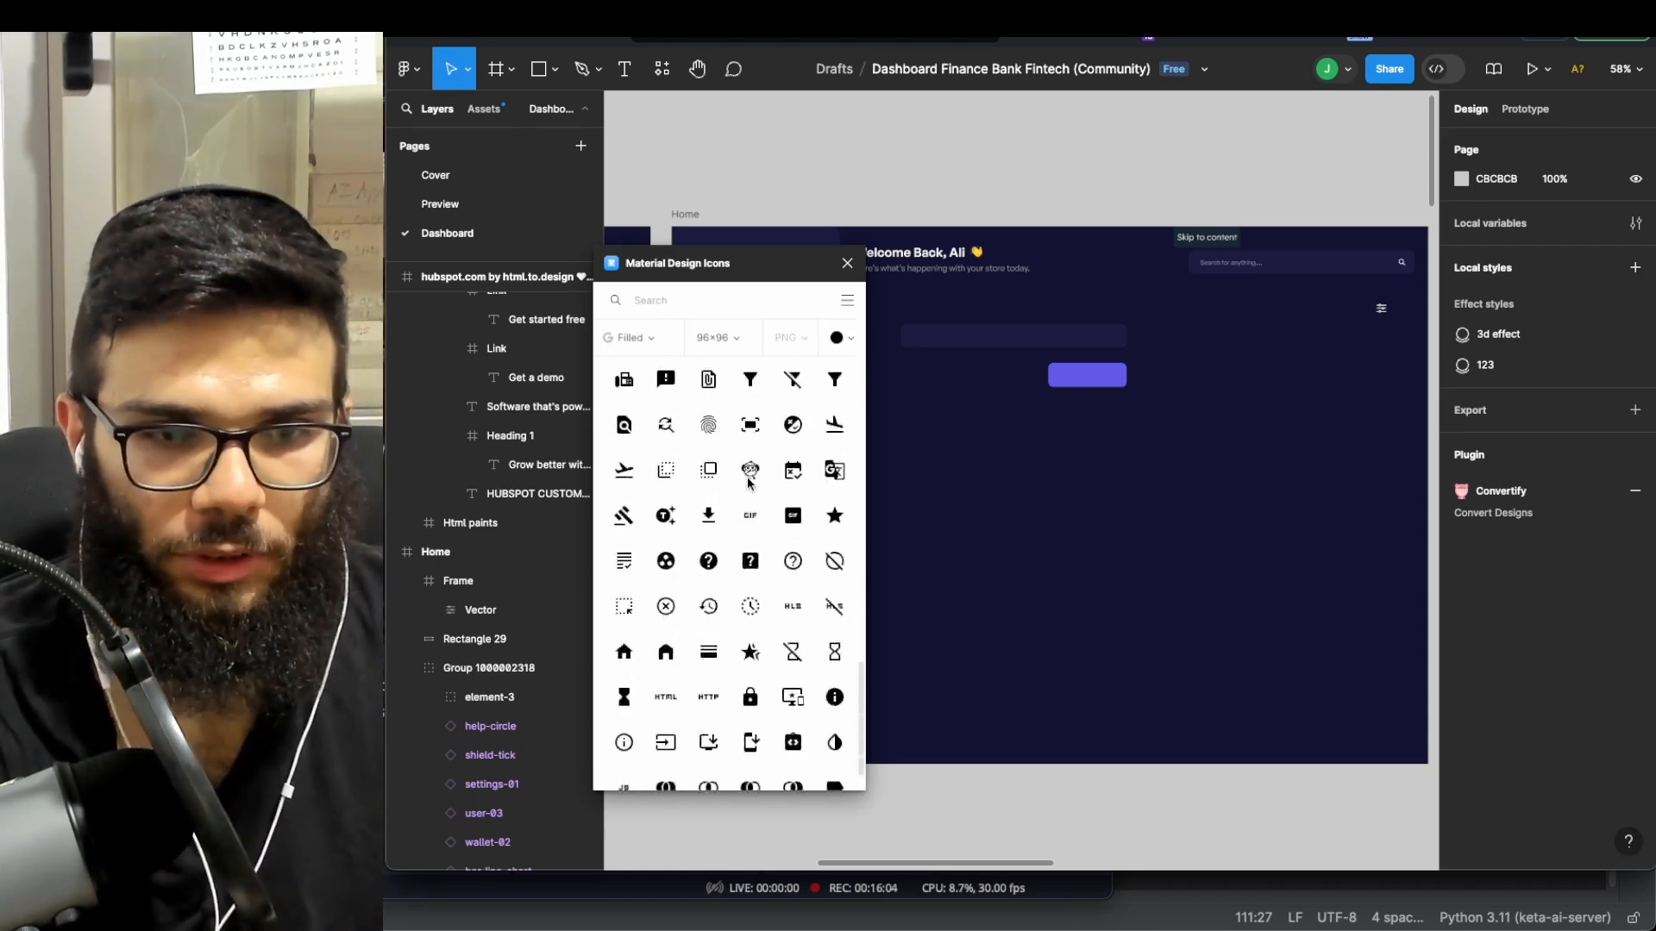
{"action": "scroll", "coordinate": [792, 509], "scroll_direction": "up", "scroll_amount": 10}
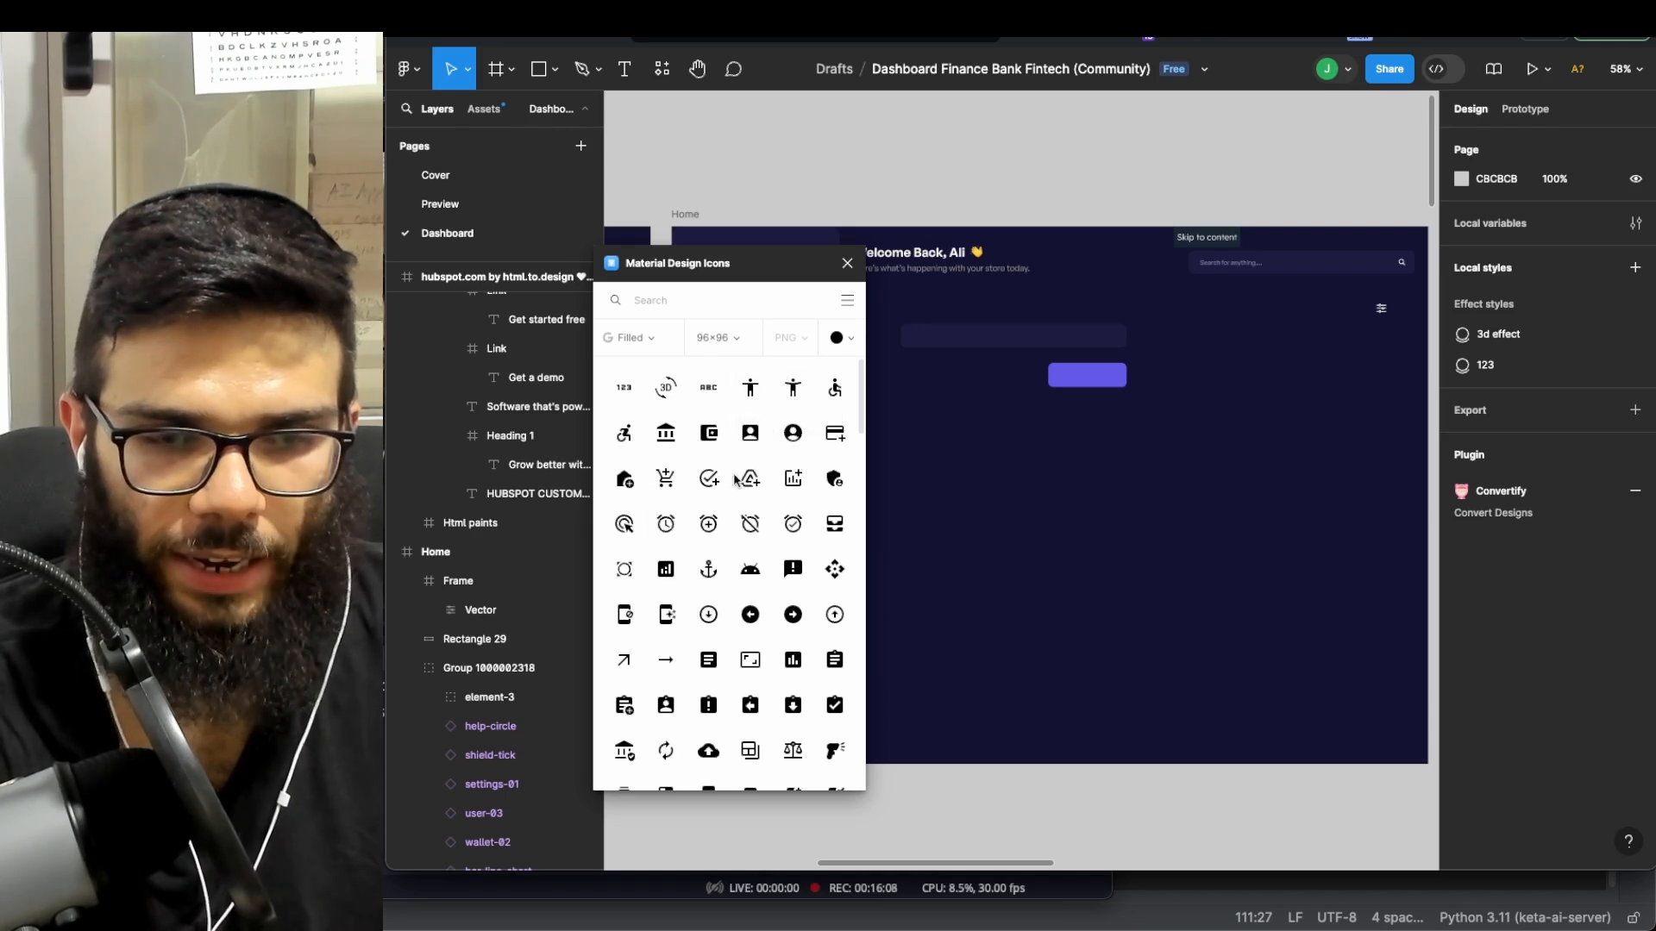
{"action": "scroll", "coordinate": [741, 483], "scroll_direction": "down", "scroll_amount": 10}
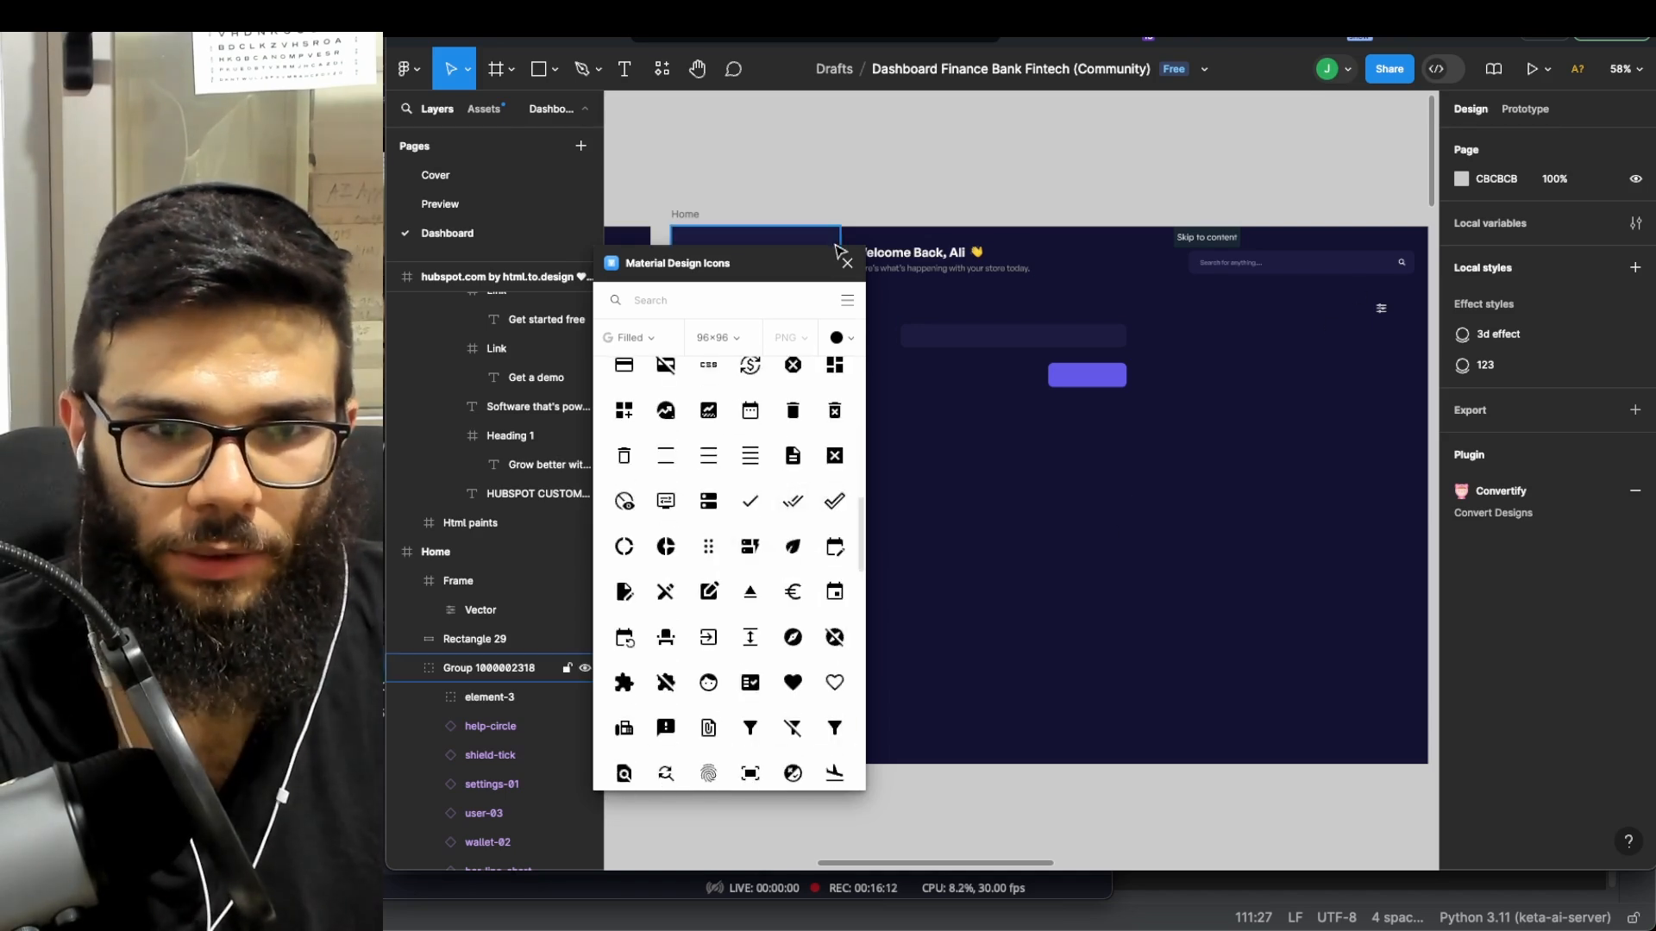
{"action": "left_click", "coordinate": [847, 264]}
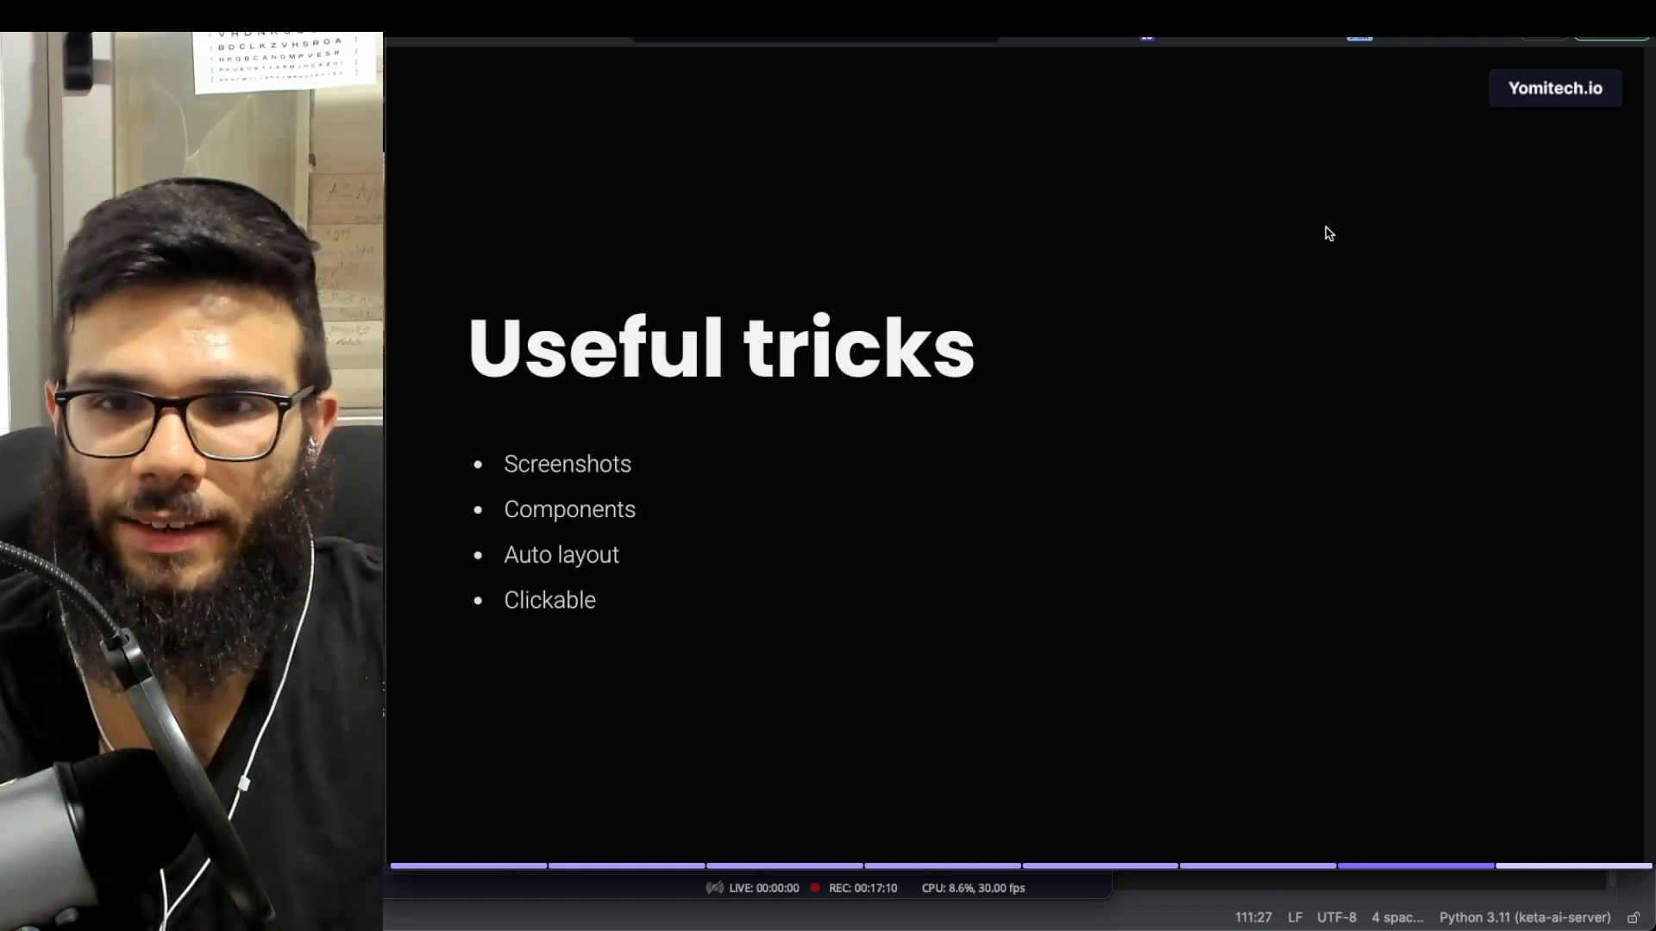
{"action": "mouse_move", "coordinate": [1516, 71]}
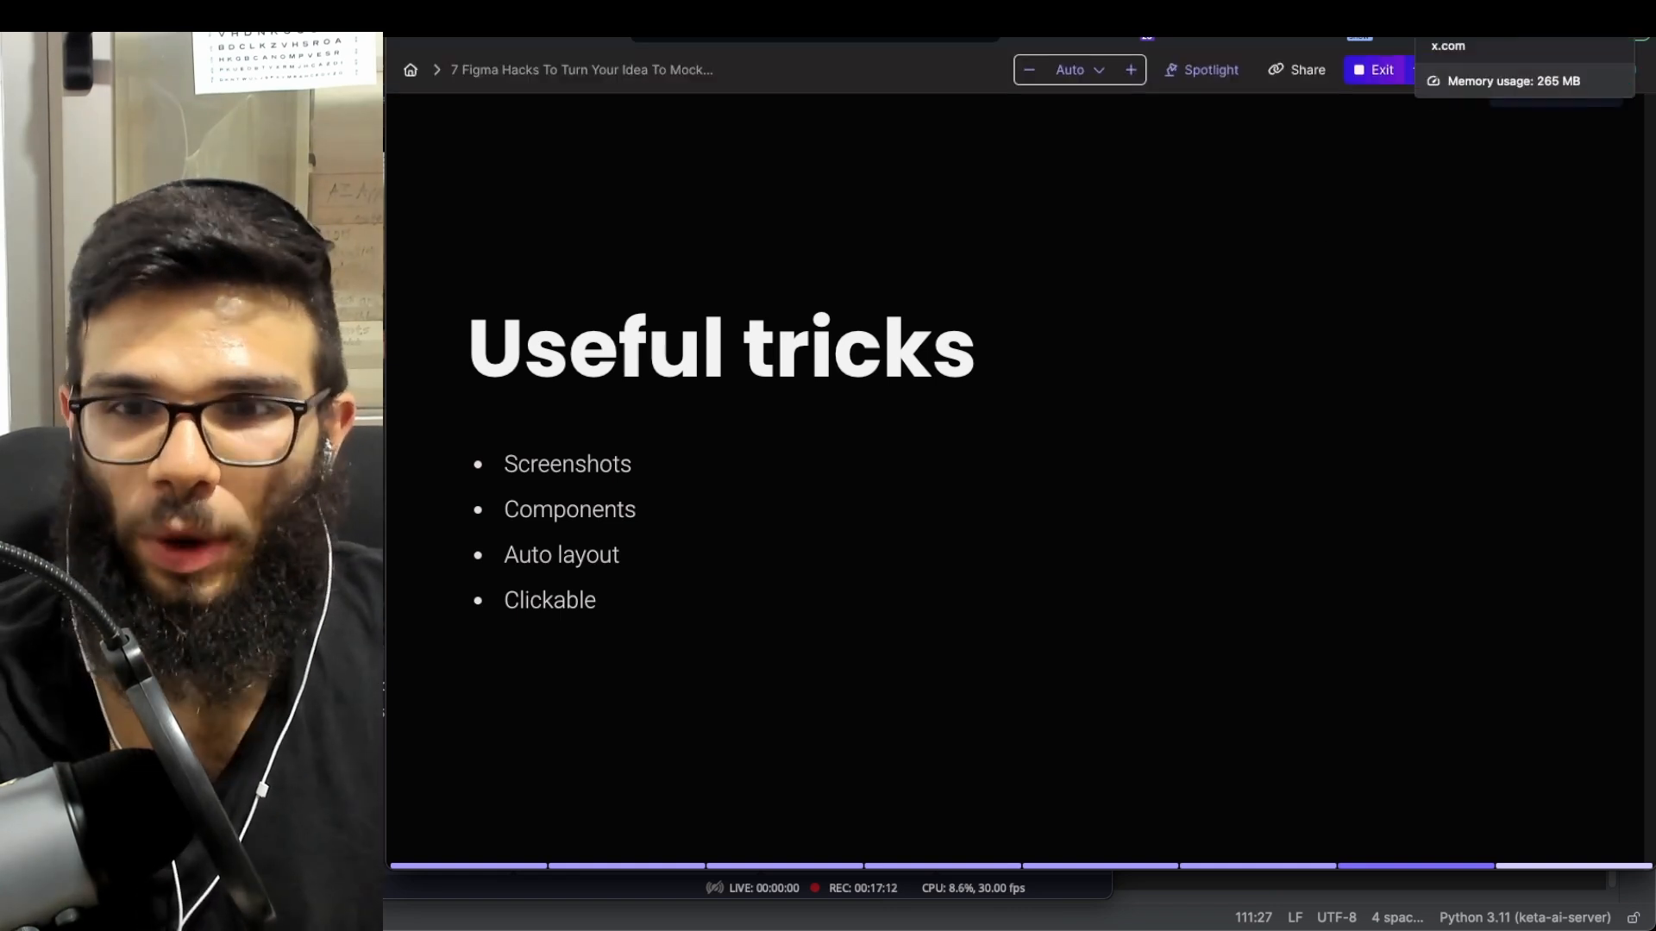
{"action": "left_click", "coordinate": [1500, 7]}
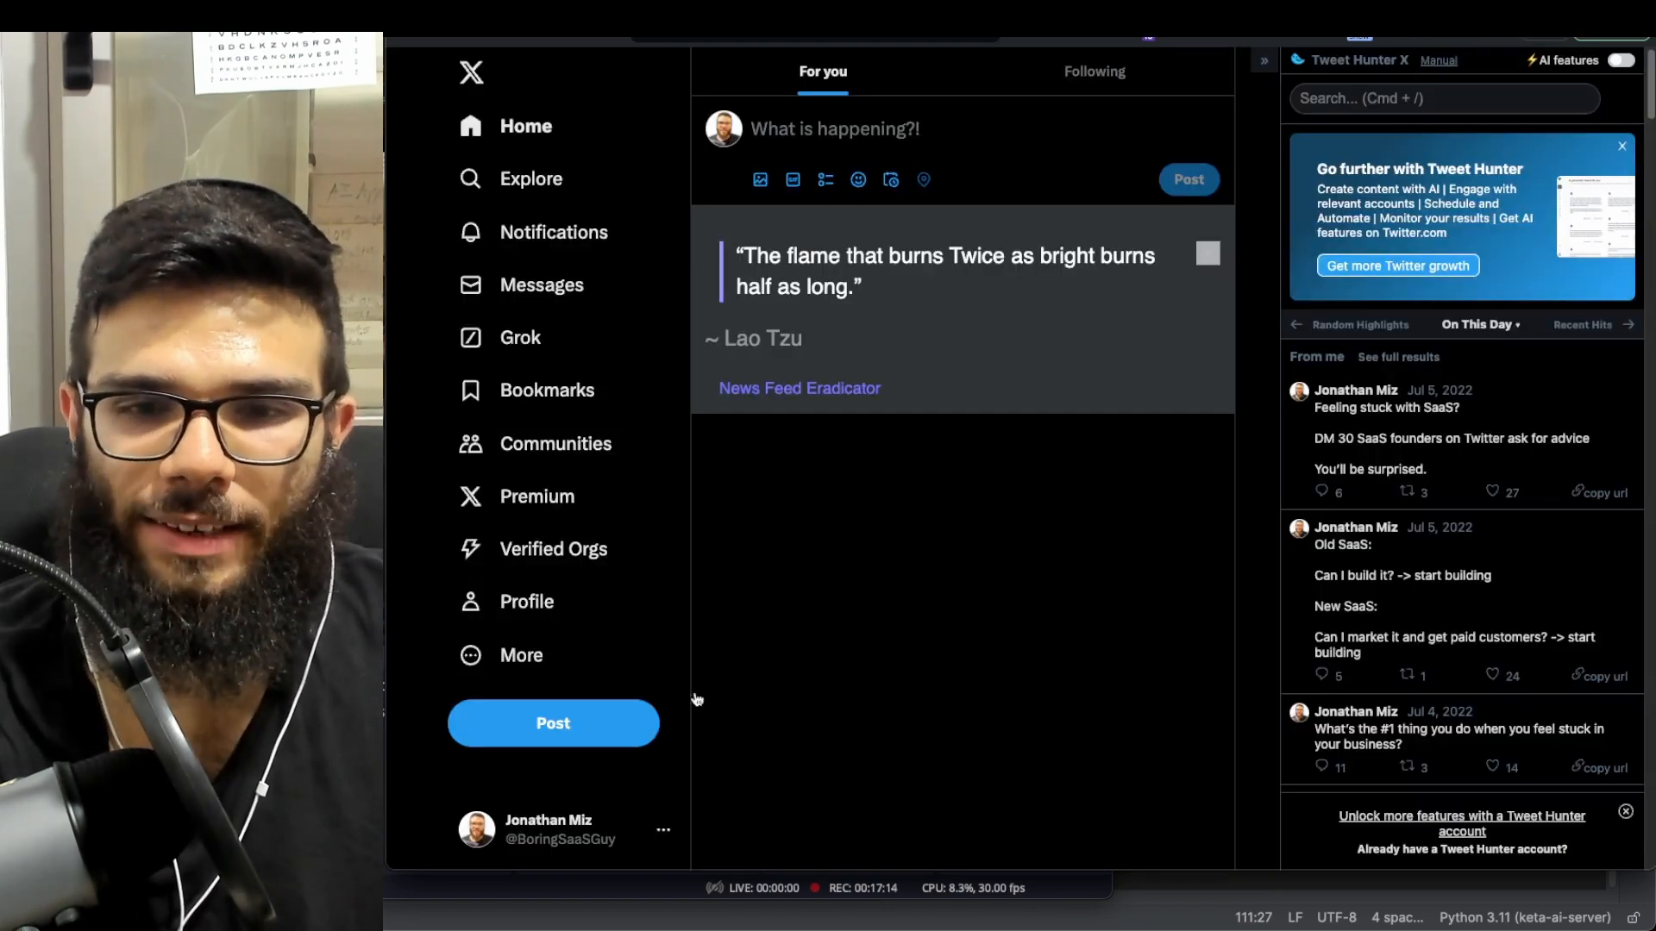
- Collapse the Tweet Hunter sidebar and take an area screenshot of the X home feed
{"action": "left_click", "coordinate": [1264, 64]}
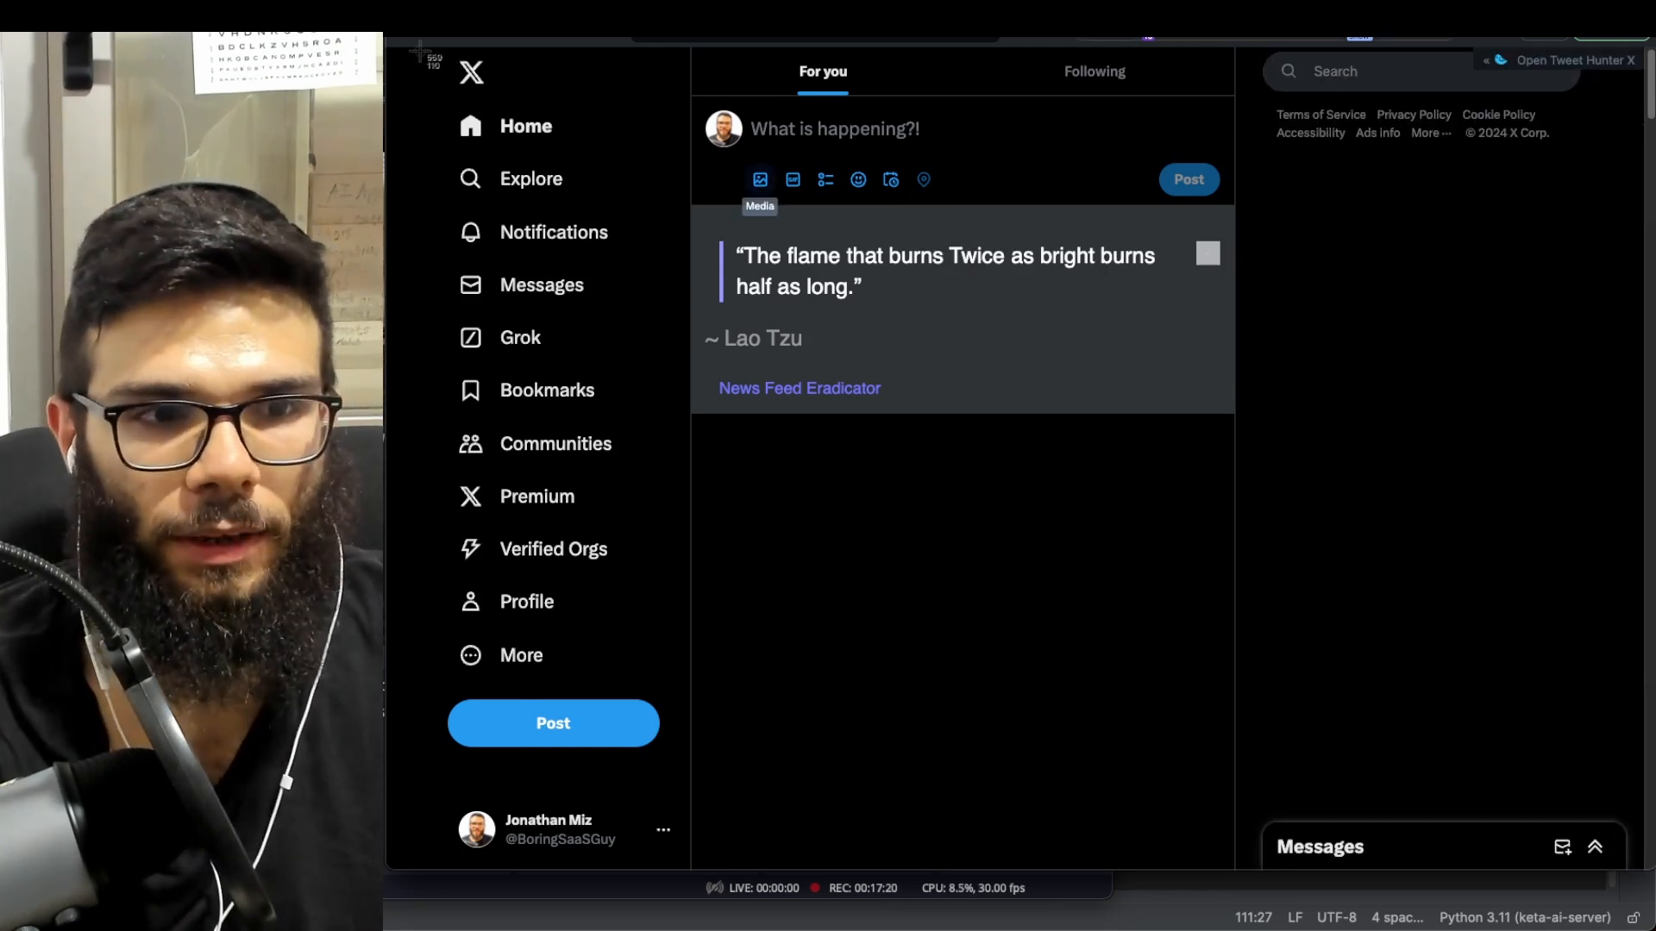
{"action": "left_click_drag", "start_coordinate": [420, 54], "coordinate": [1397, 28]}
- Drop the 1346 × 910 X screenshot onto the Dashboard page, deselect it, and choose the Frame tool
{"action": "left_click_drag", "start_coordinate": [998, 628], "coordinate": [993, 579]}
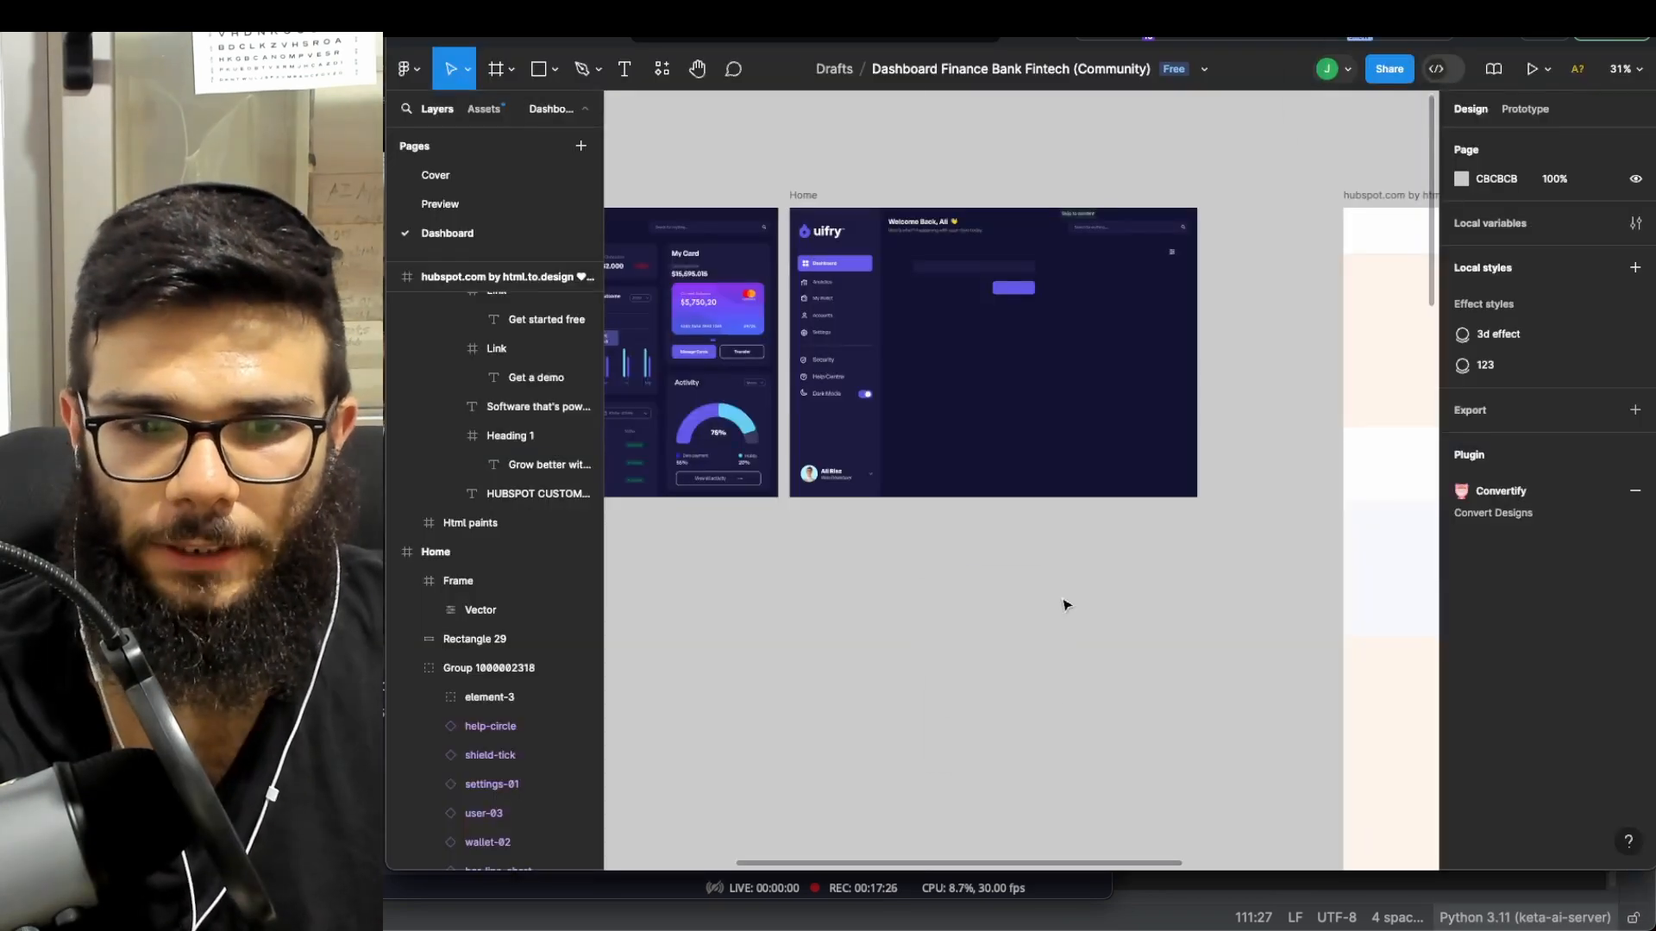
{"action": "scroll", "coordinate": [1062, 600], "scroll_direction": "down", "scroll_amount": 5}
{"action": "scroll", "coordinate": [1076, 602], "scroll_direction": "down", "scroll_amount": 3}
{"action": "scroll", "coordinate": [1078, 595], "scroll_direction": "up", "scroll_amount": 2}
{"action": "scroll", "coordinate": [1110, 463], "scroll_direction": "up", "scroll_amount": 3}
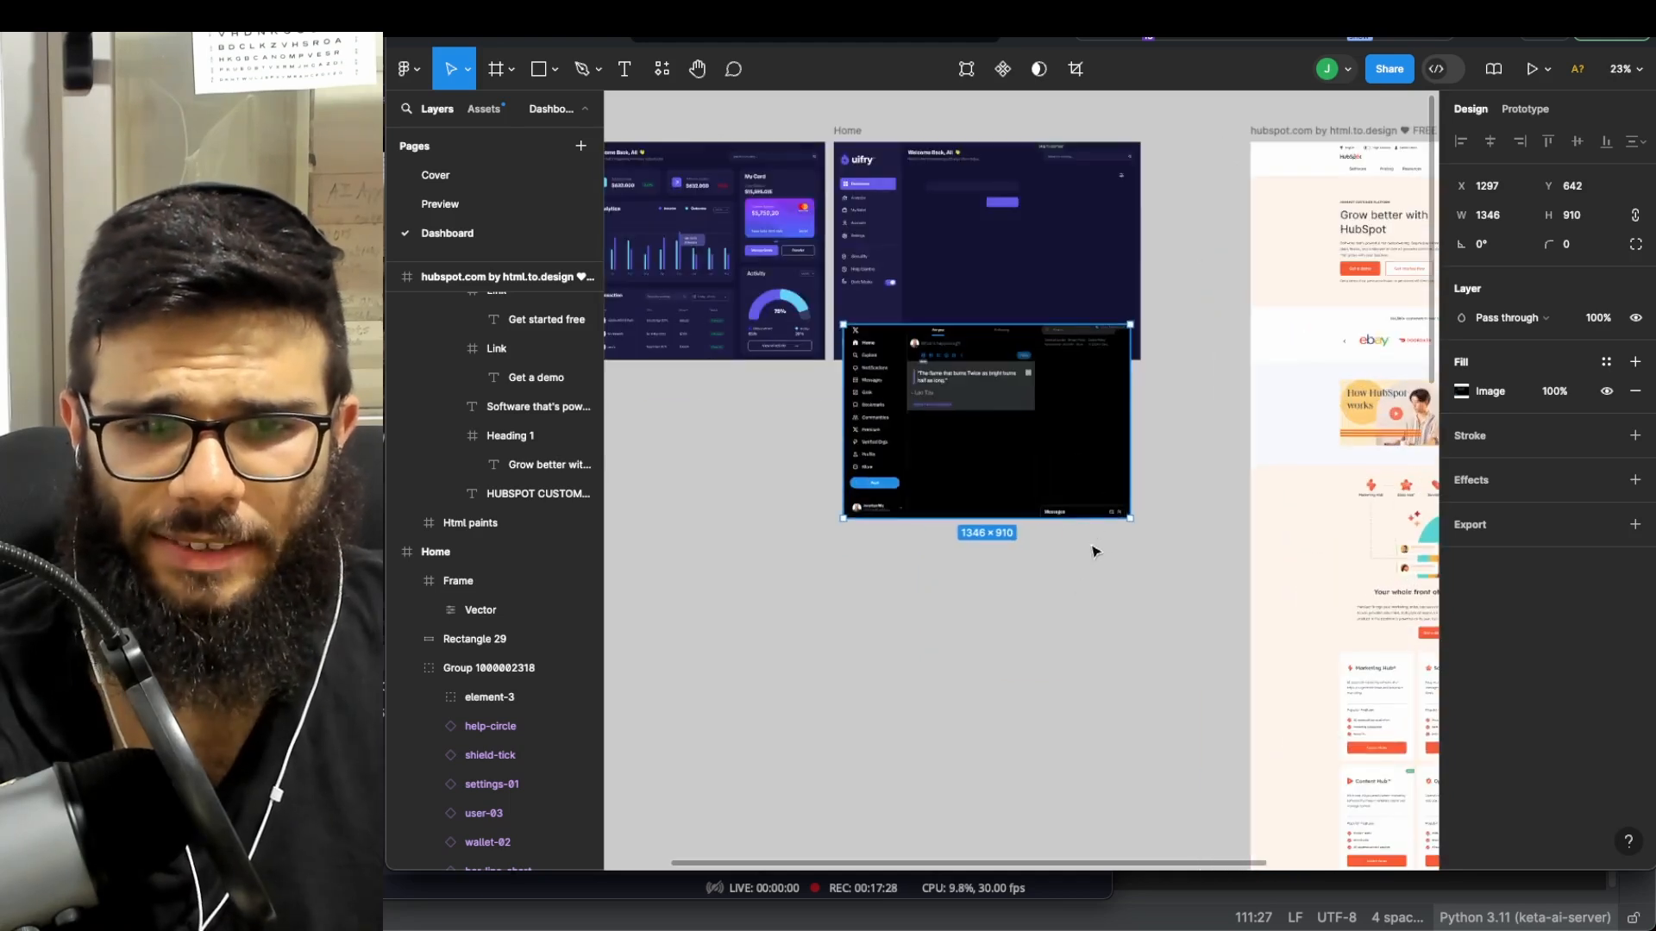
{"action": "left_click", "coordinate": [1020, 635]}
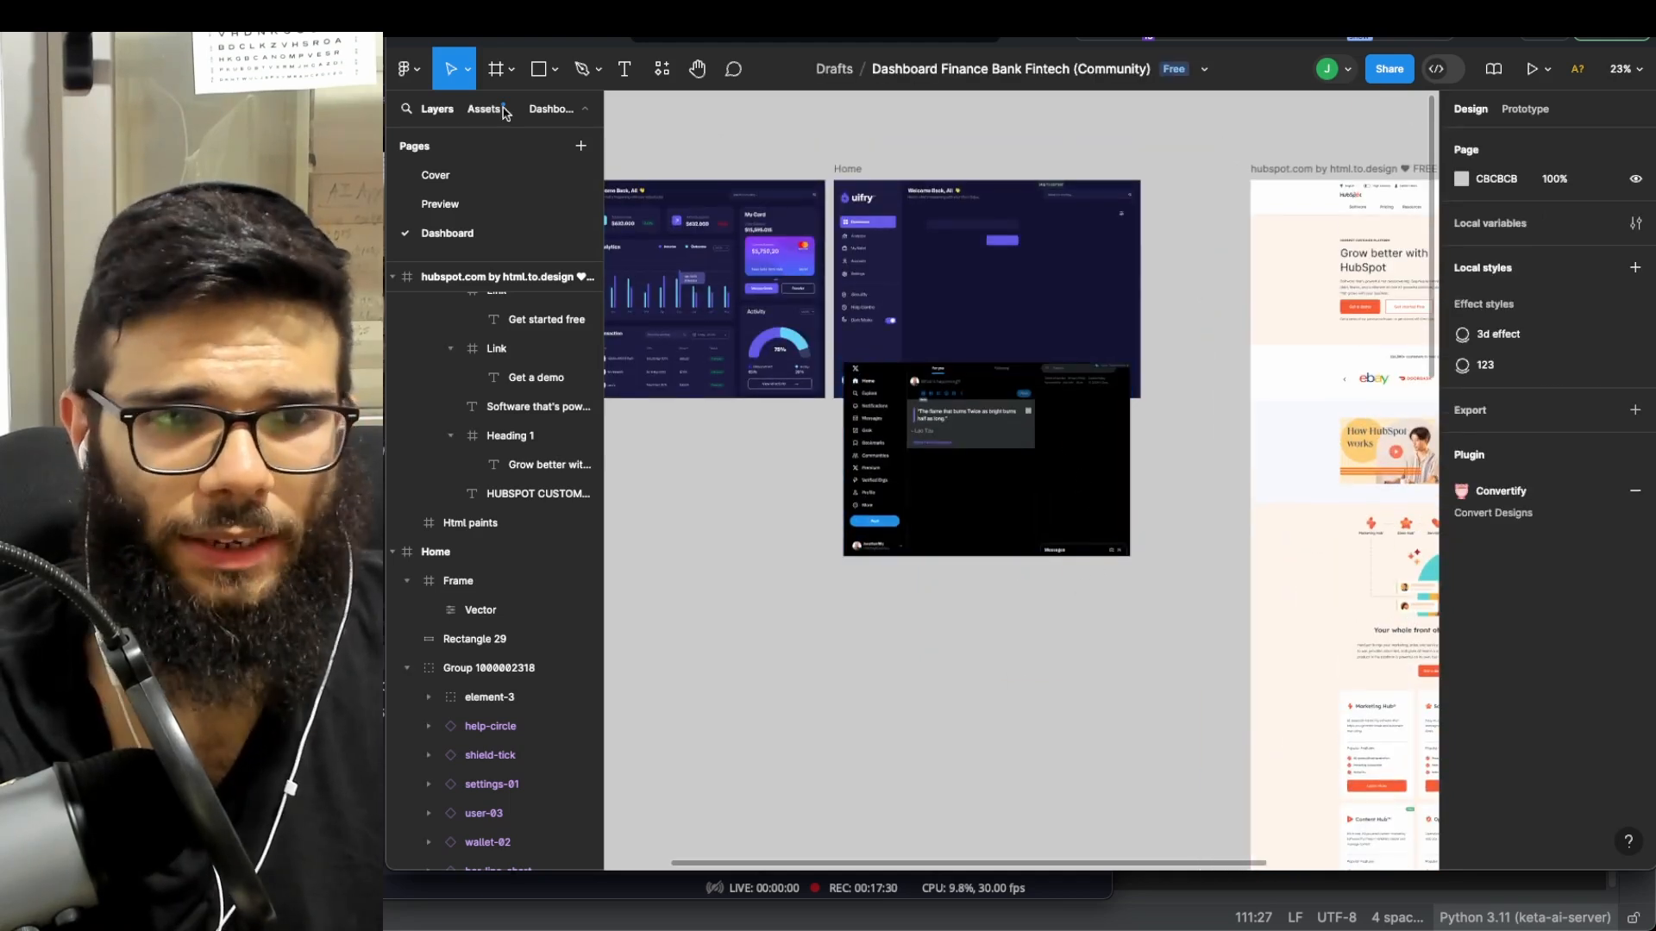
{"action": "left_click", "coordinate": [498, 73]}
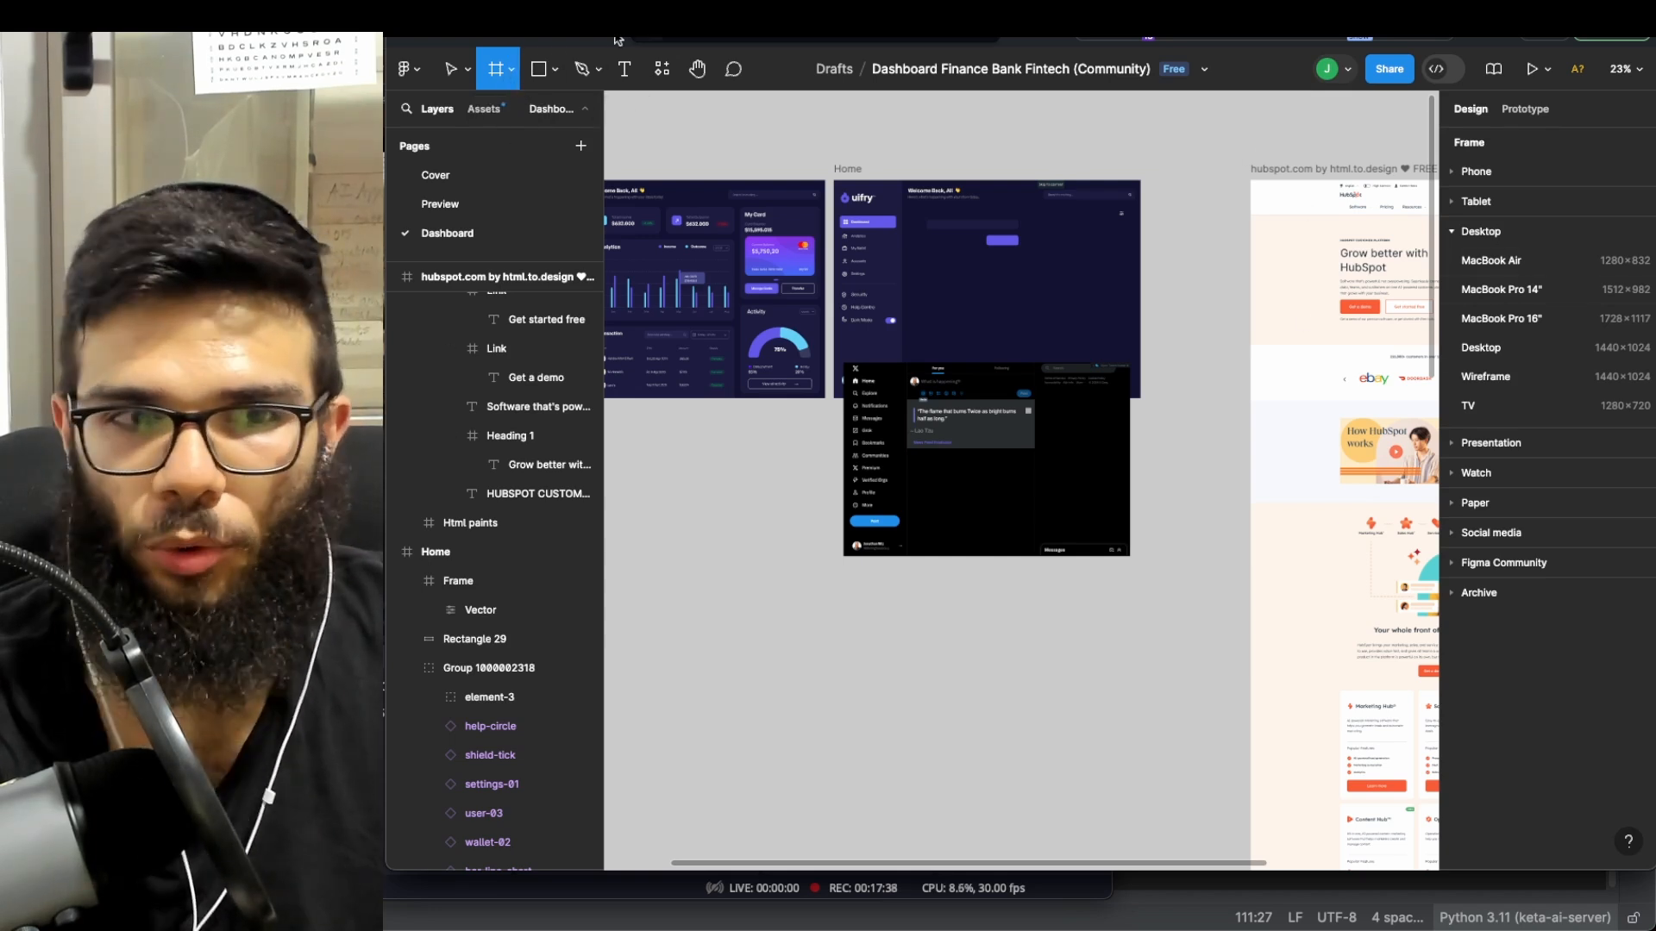
{"action": "left_click", "coordinate": [510, 69]}
{"action": "left_click", "coordinate": [497, 77]}
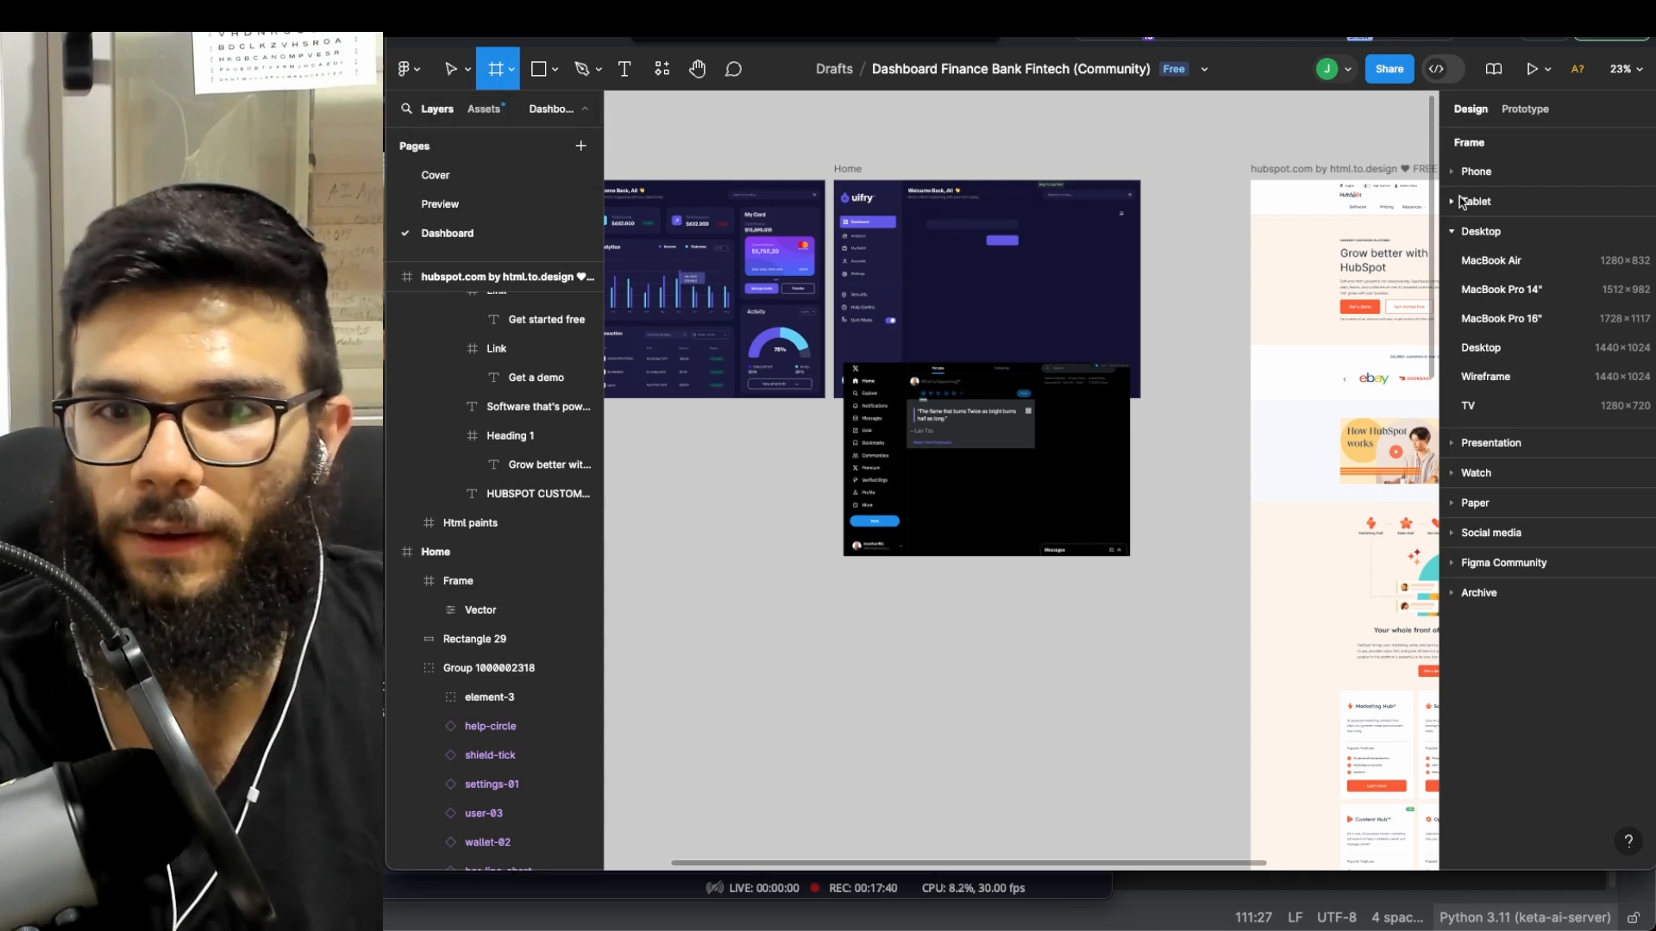
- Create a MacBook Pro 16" frame and place it below Desktop - 1
{"action": "left_click", "coordinate": [1536, 319]}
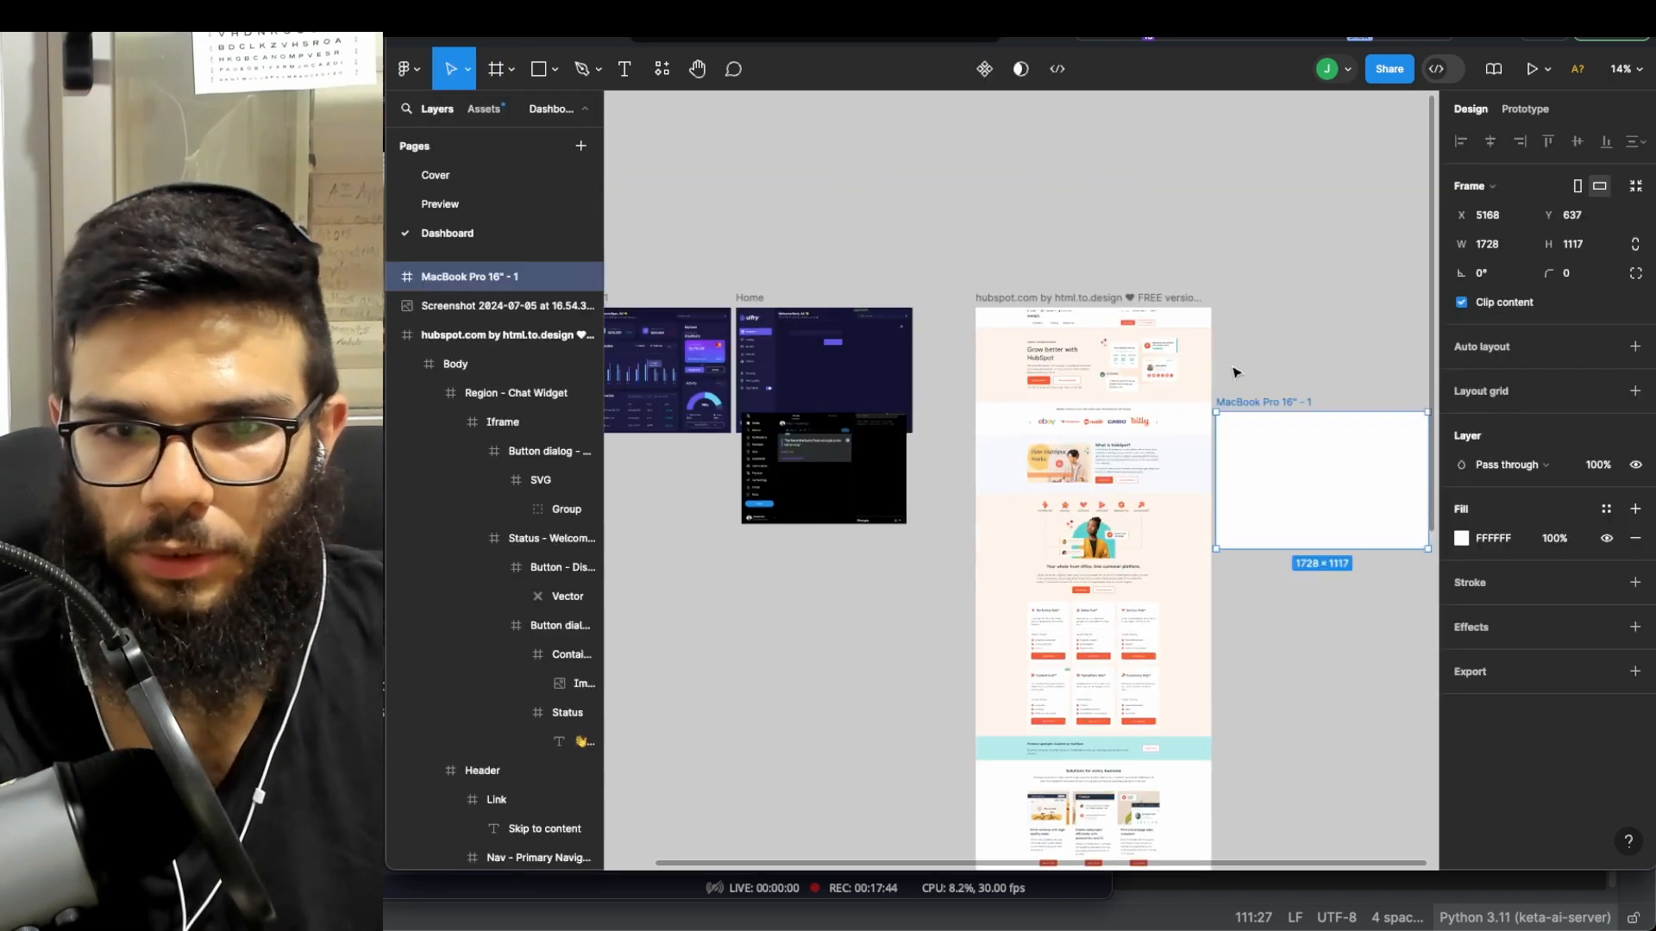
{"action": "left_click_drag", "start_coordinate": [1283, 289], "coordinate": [822, 432]}
{"action": "left_click_drag", "start_coordinate": [786, 340], "coordinate": [815, 484]}
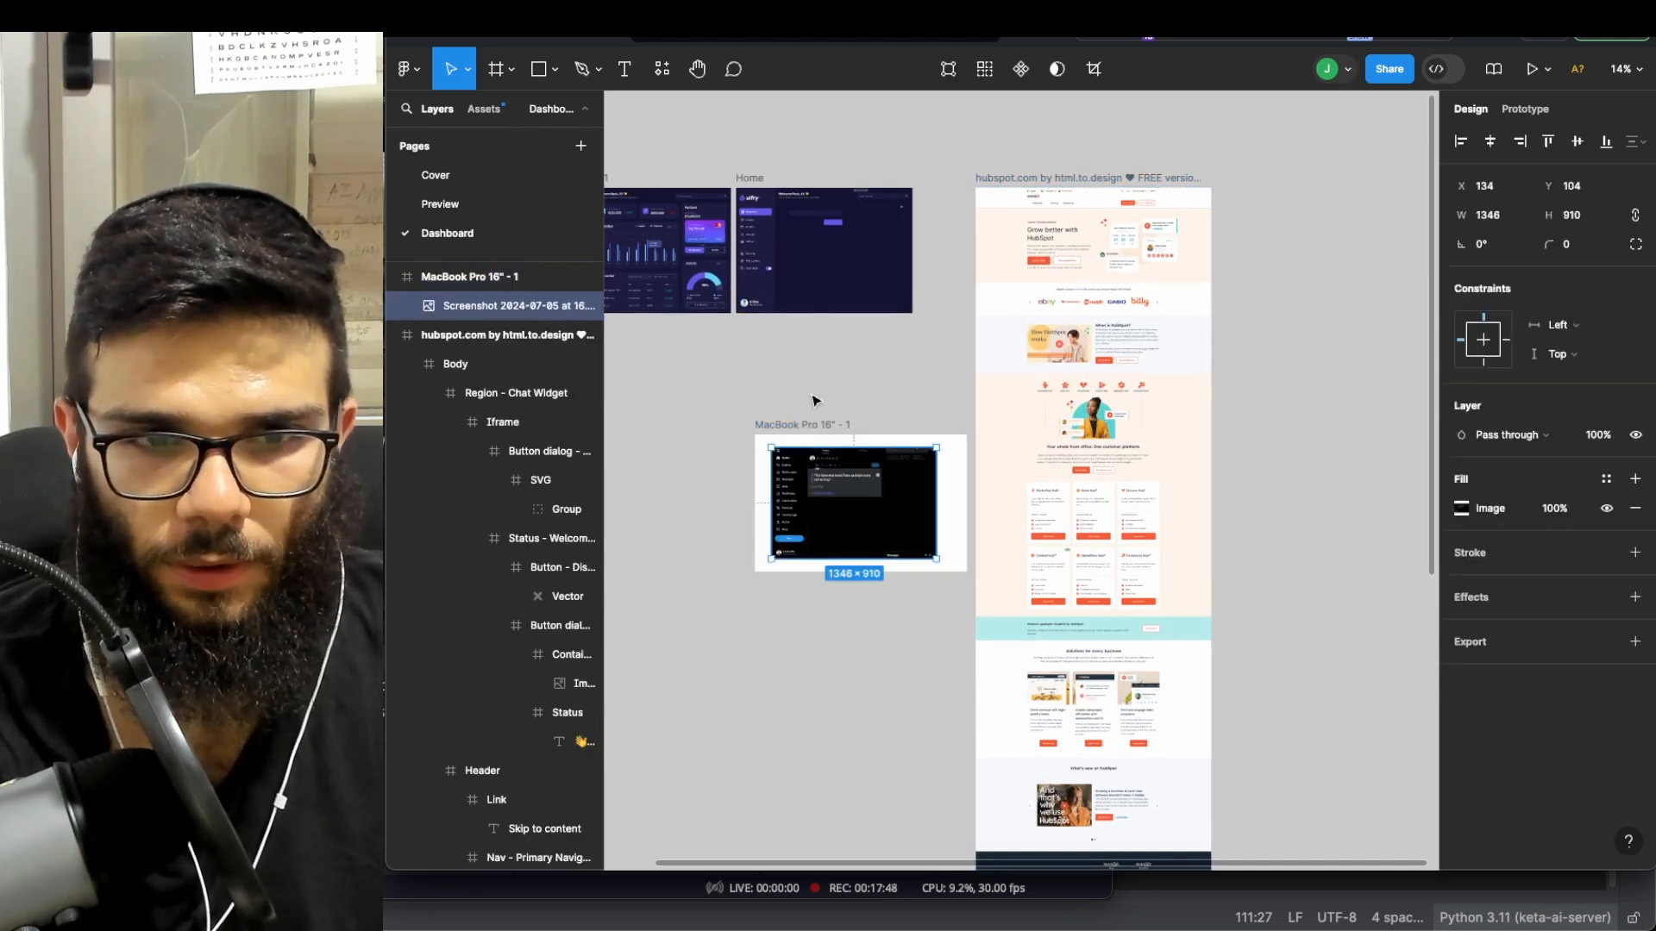
{"action": "scroll", "coordinate": [814, 384], "scroll_direction": "down", "scroll_amount": 1}
{"action": "left_click_drag", "start_coordinate": [818, 427], "coordinate": [814, 375]}
{"action": "scroll", "coordinate": [946, 369], "scroll_direction": "left", "scroll_amount": 3}
{"action": "left_click_drag", "start_coordinate": [946, 370], "coordinate": [755, 342]}
{"action": "scroll", "coordinate": [923, 431], "scroll_direction": "up", "scroll_amount": 3}
{"action": "scroll", "coordinate": [924, 433], "scroll_direction": "down", "scroll_amount": 5}
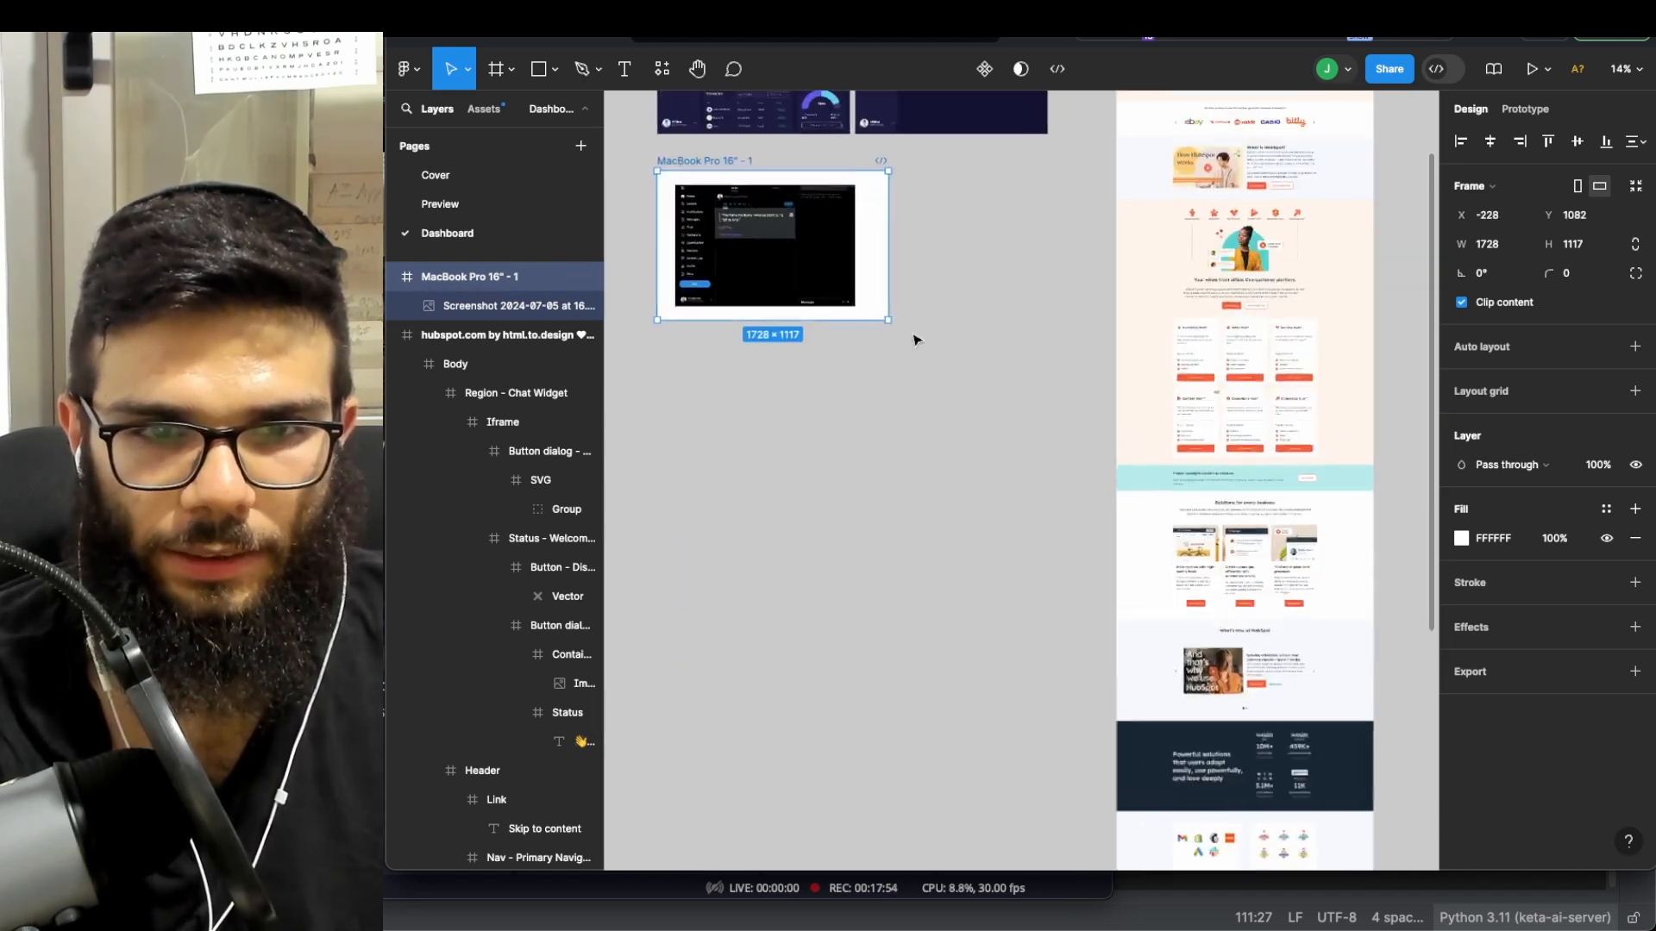
{"action": "scroll", "coordinate": [913, 340], "scroll_direction": "up", "scroll_amount": 5}
{"action": "scroll", "coordinate": [897, 175], "scroll_direction": "left", "scroll_amount": 3}
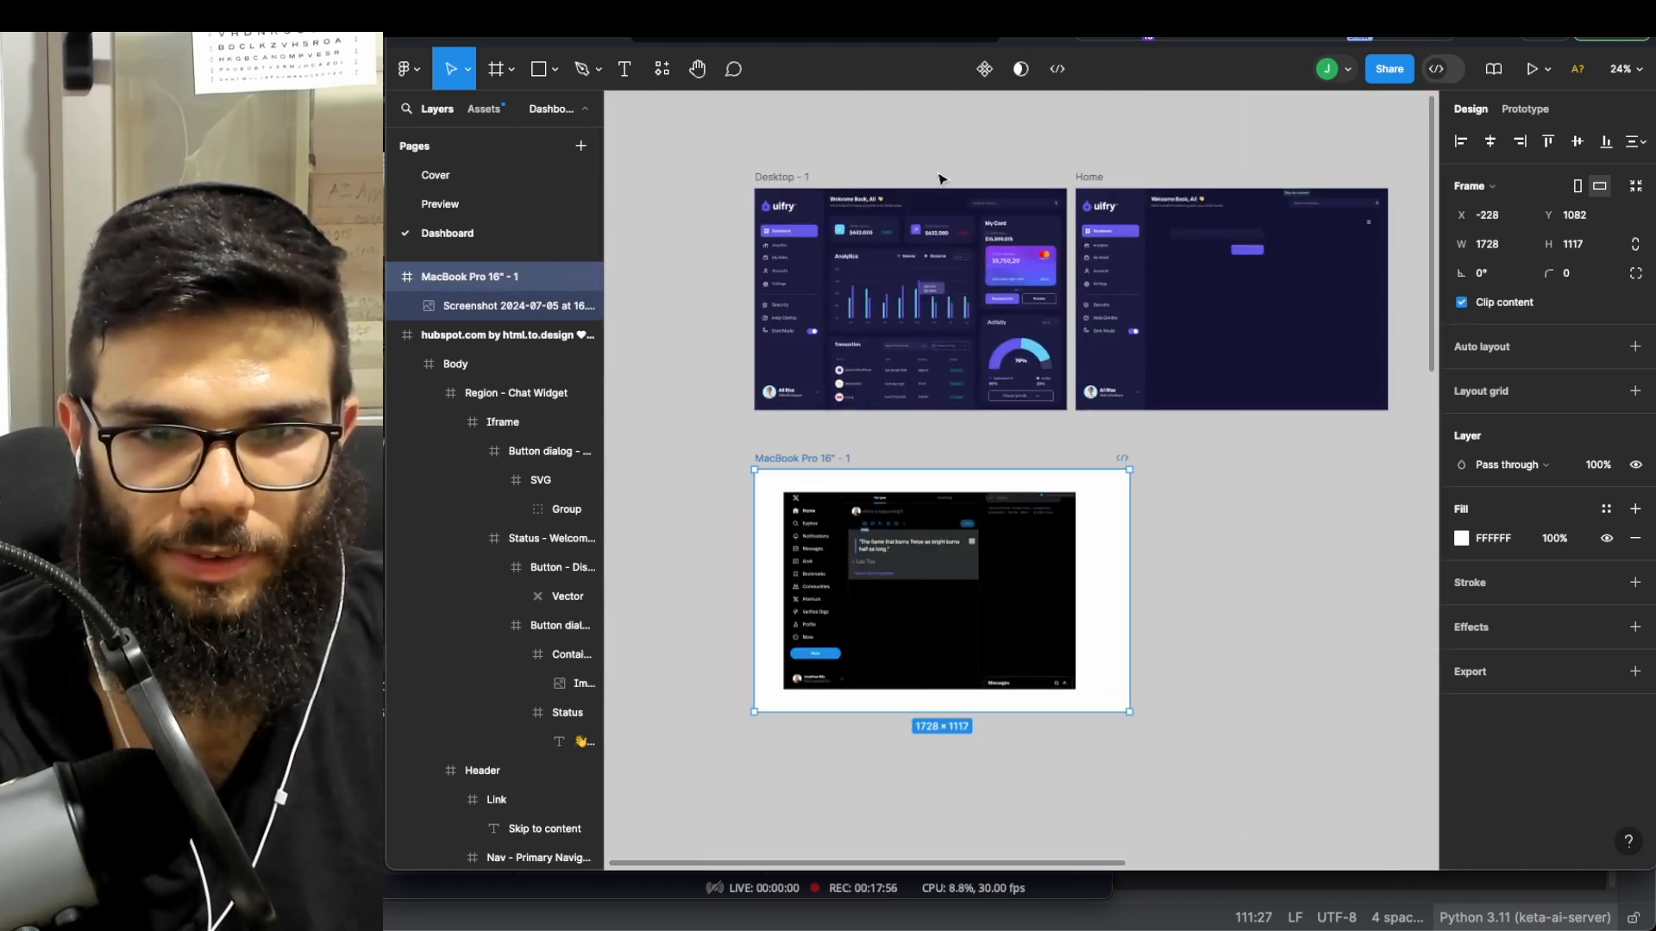
- Move the X screenshot into the Home frame, widen Home to 1865 × 1024, and select the screenshot
{"action": "left_click", "coordinate": [1093, 178]}
{"action": "left_click", "coordinate": [1057, 441]}
{"action": "left_click_drag", "start_coordinate": [909, 559], "coordinate": [1276, 298]}
{"action": "scroll", "coordinate": [1274, 296], "scroll_direction": "right", "scroll_amount": 3}
{"action": "scroll", "coordinate": [1112, 291], "scroll_direction": "up", "scroll_amount": 2}
{"action": "scroll", "coordinate": [862, 215], "scroll_direction": "up", "scroll_amount": 1}
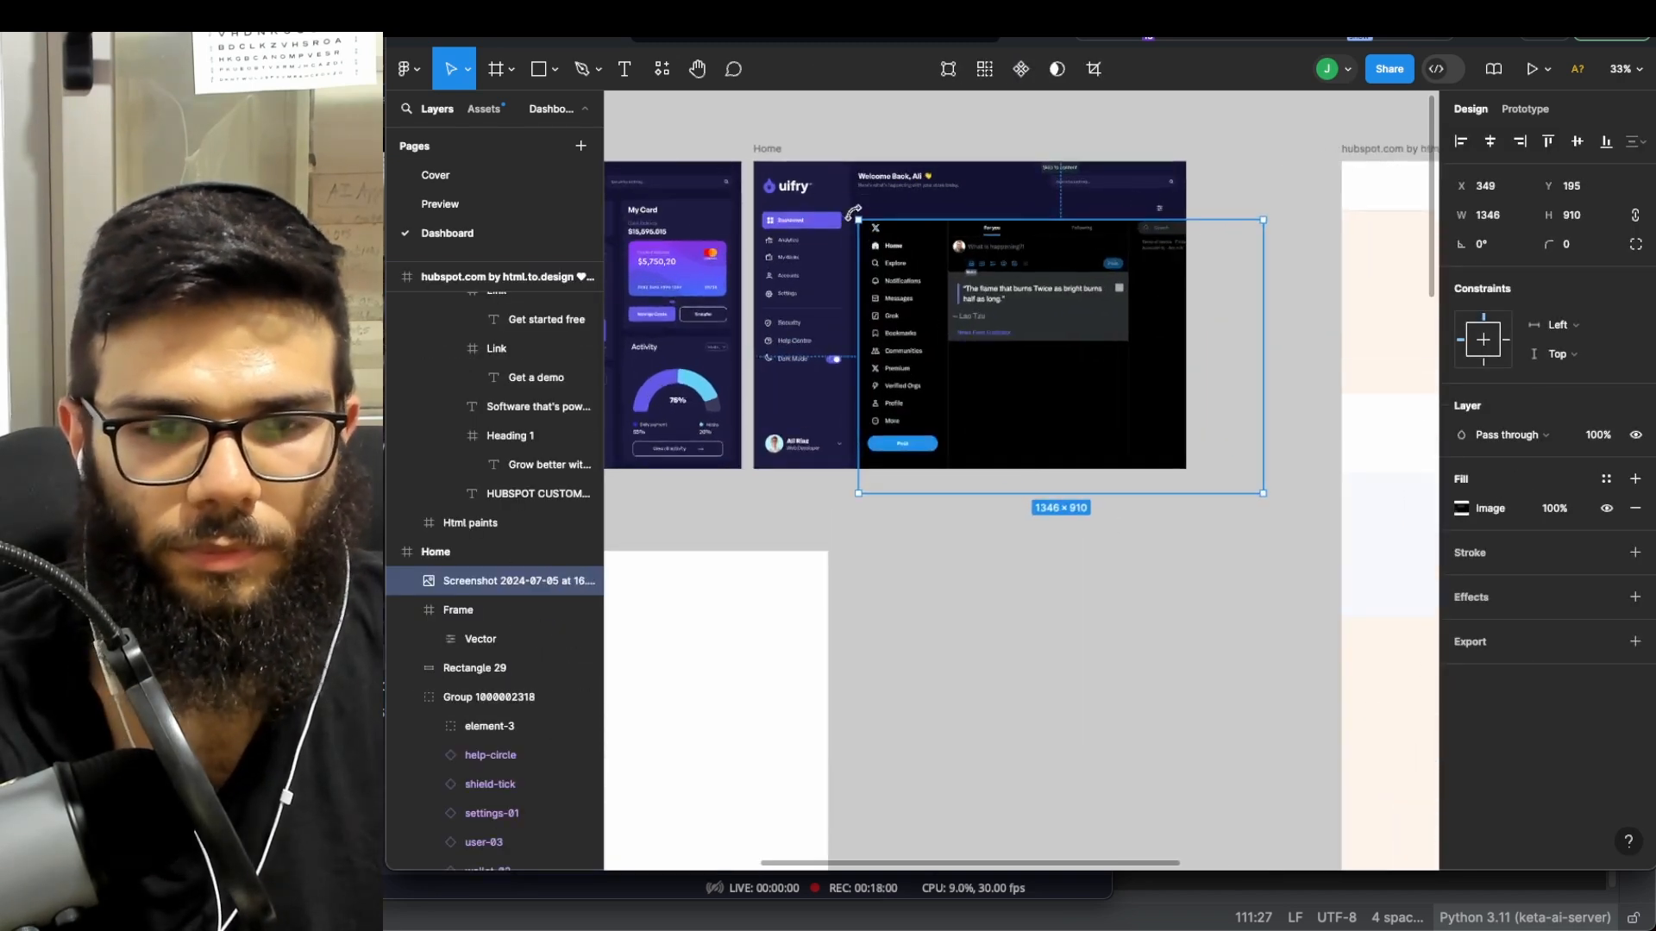
{"action": "left_click", "coordinate": [776, 151]}
{"action": "left_click_drag", "start_coordinate": [1183, 172], "coordinate": [1310, 172]}
{"action": "mouse_move", "coordinate": [1156, 278]}
{"action": "left_mouse_down"}
{"action": "mouse_move", "coordinate": [1164, 266]}
{"action": "mouse_move", "coordinate": [1168, 302]}
{"action": "left_mouse_up"}
{"action": "double_click", "coordinate": [1151, 316]}
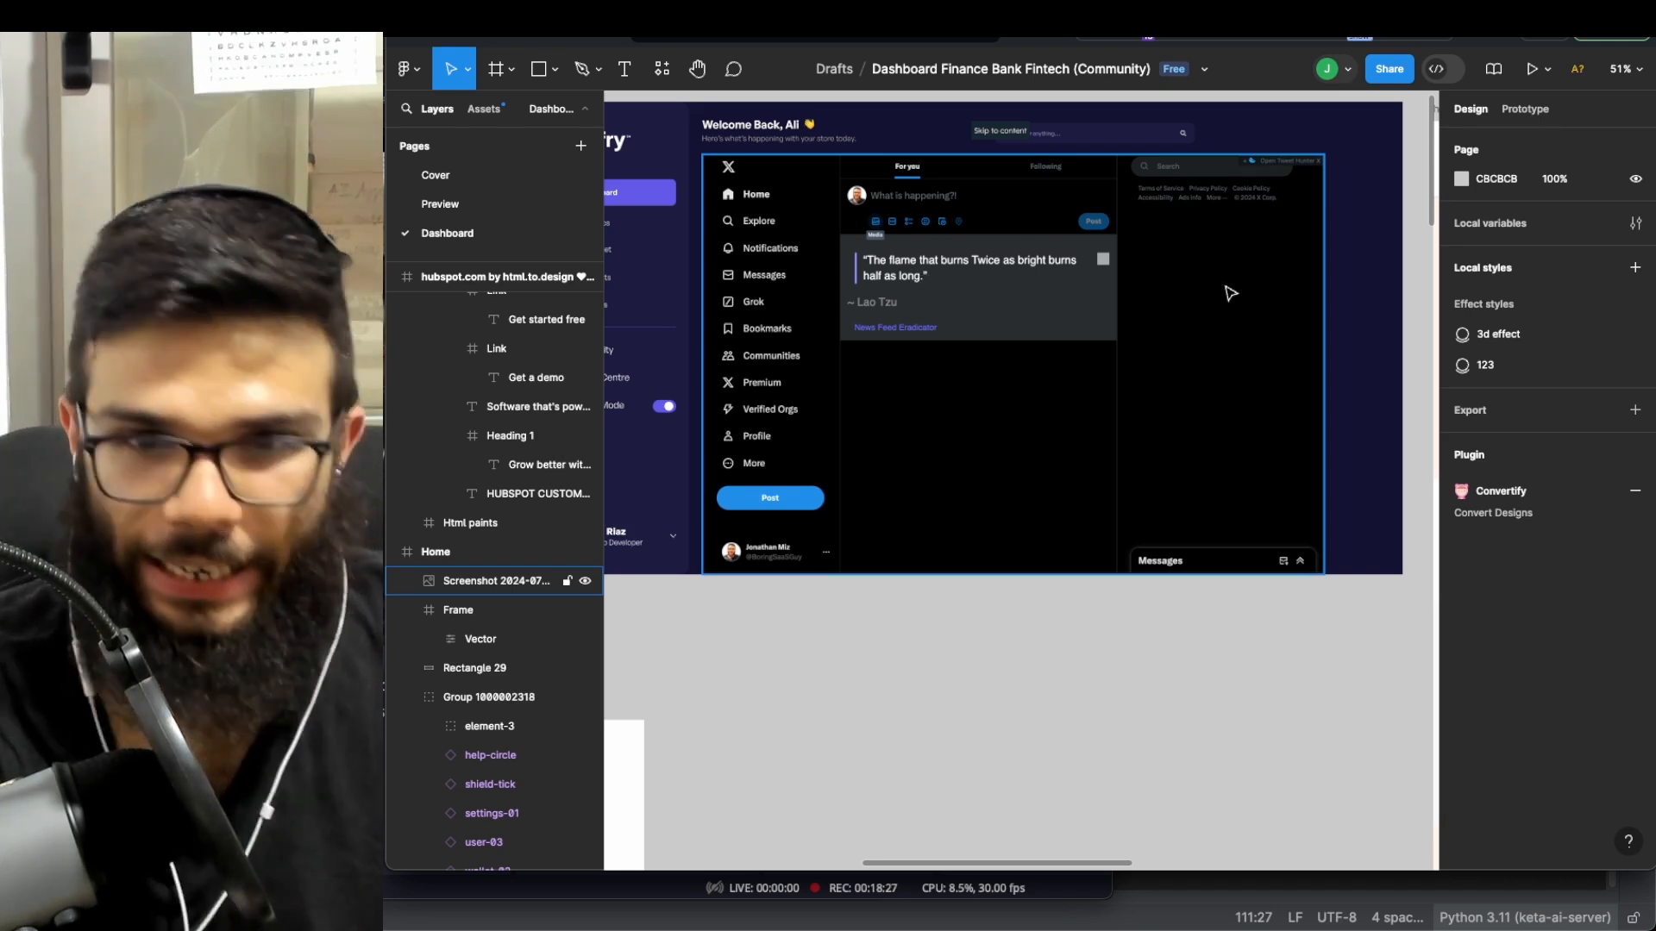
- Capture Figma's Design panel as a screenshot and drop it at the top of the Home frame
{"action": "key", "text": "Escape"}
{"action": "left_click_drag", "start_coordinate": [1438, 157], "coordinate": [1639, 766]}
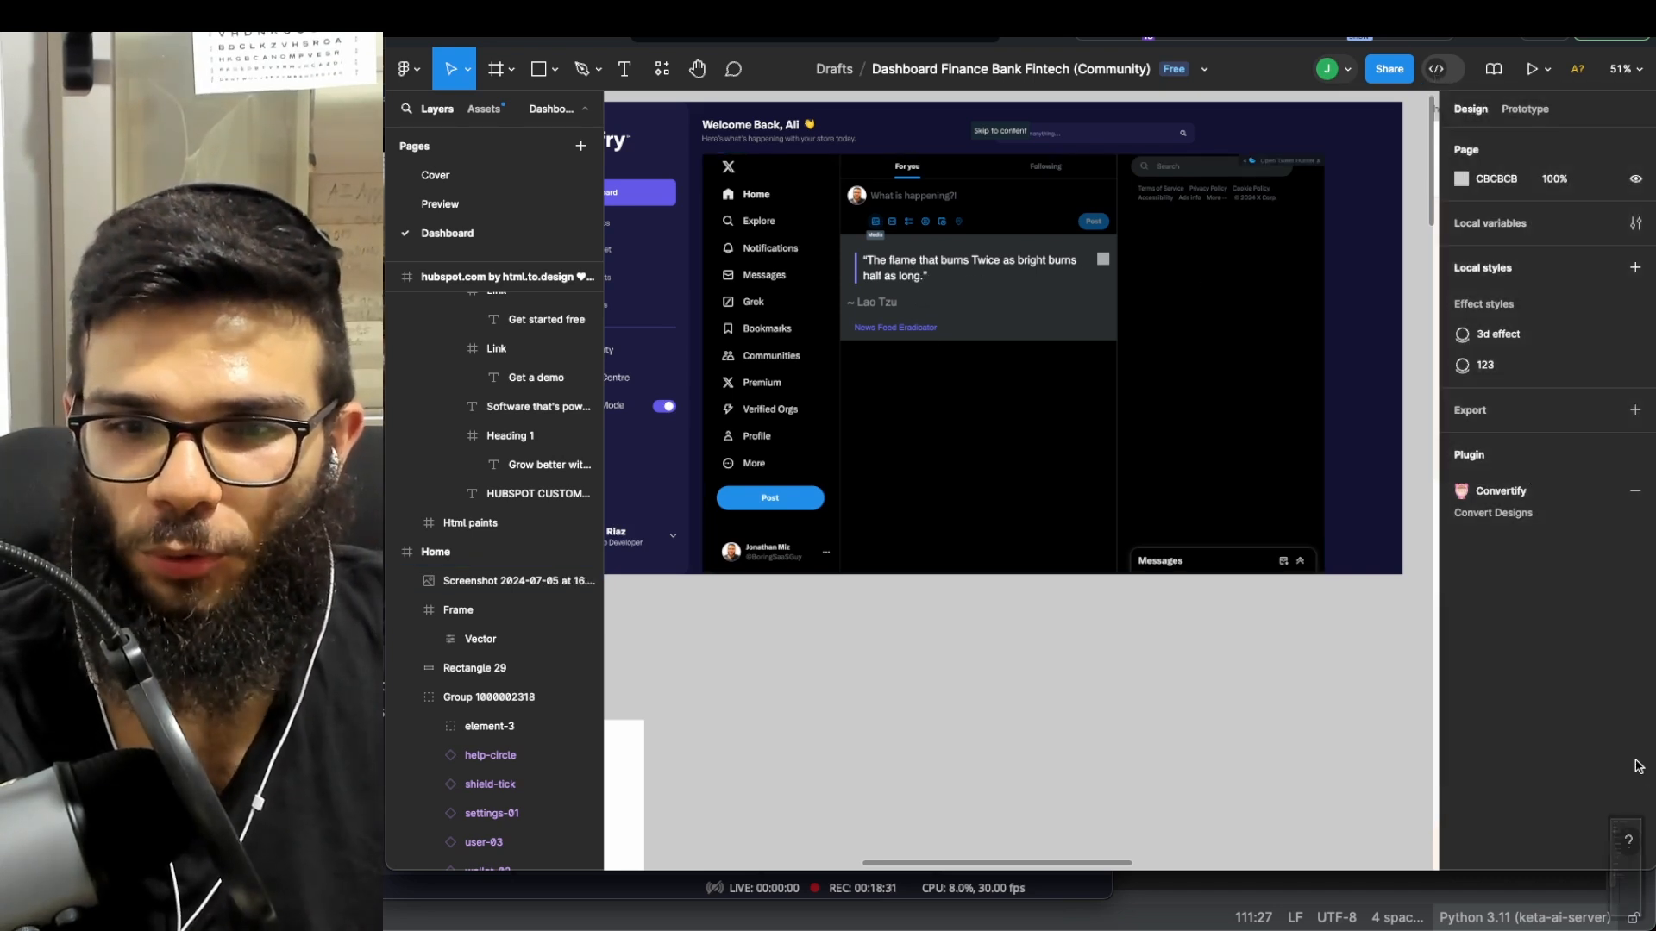
{"action": "left_click_drag", "start_coordinate": [1639, 871], "coordinate": [1166, 269]}
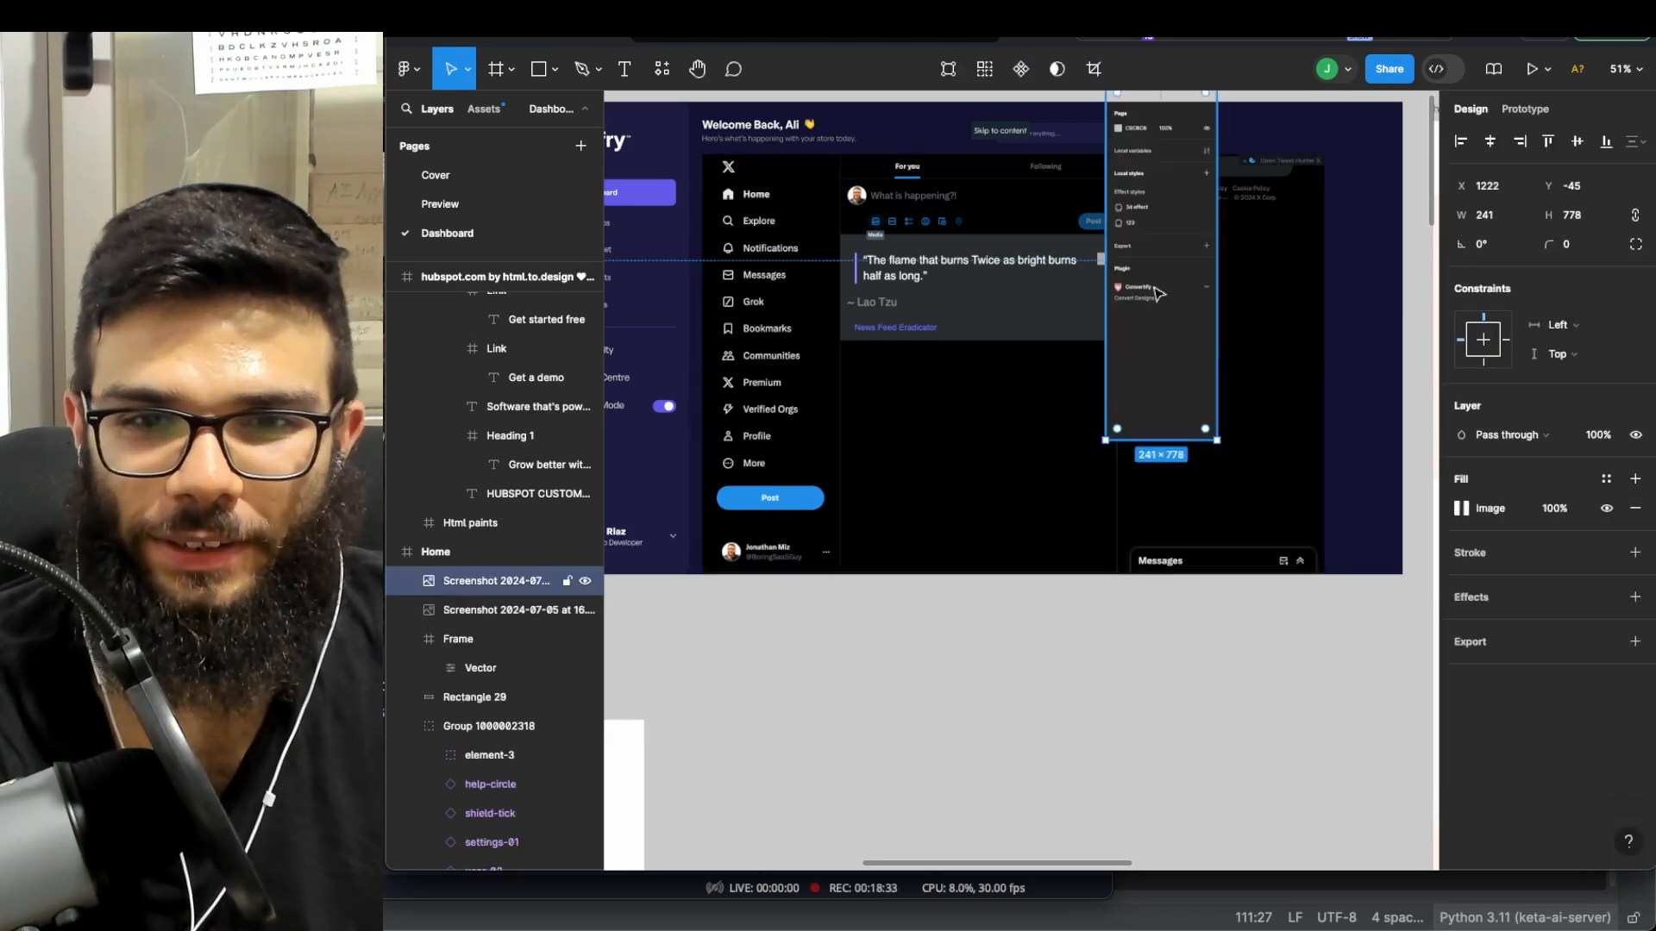
{"action": "left_click_drag", "start_coordinate": [1195, 373], "coordinate": [1153, 336]}
- Narrow the X screenshot from its right edge and slide the panel screenshot to the right
{"action": "left_click", "coordinate": [1318, 339]}
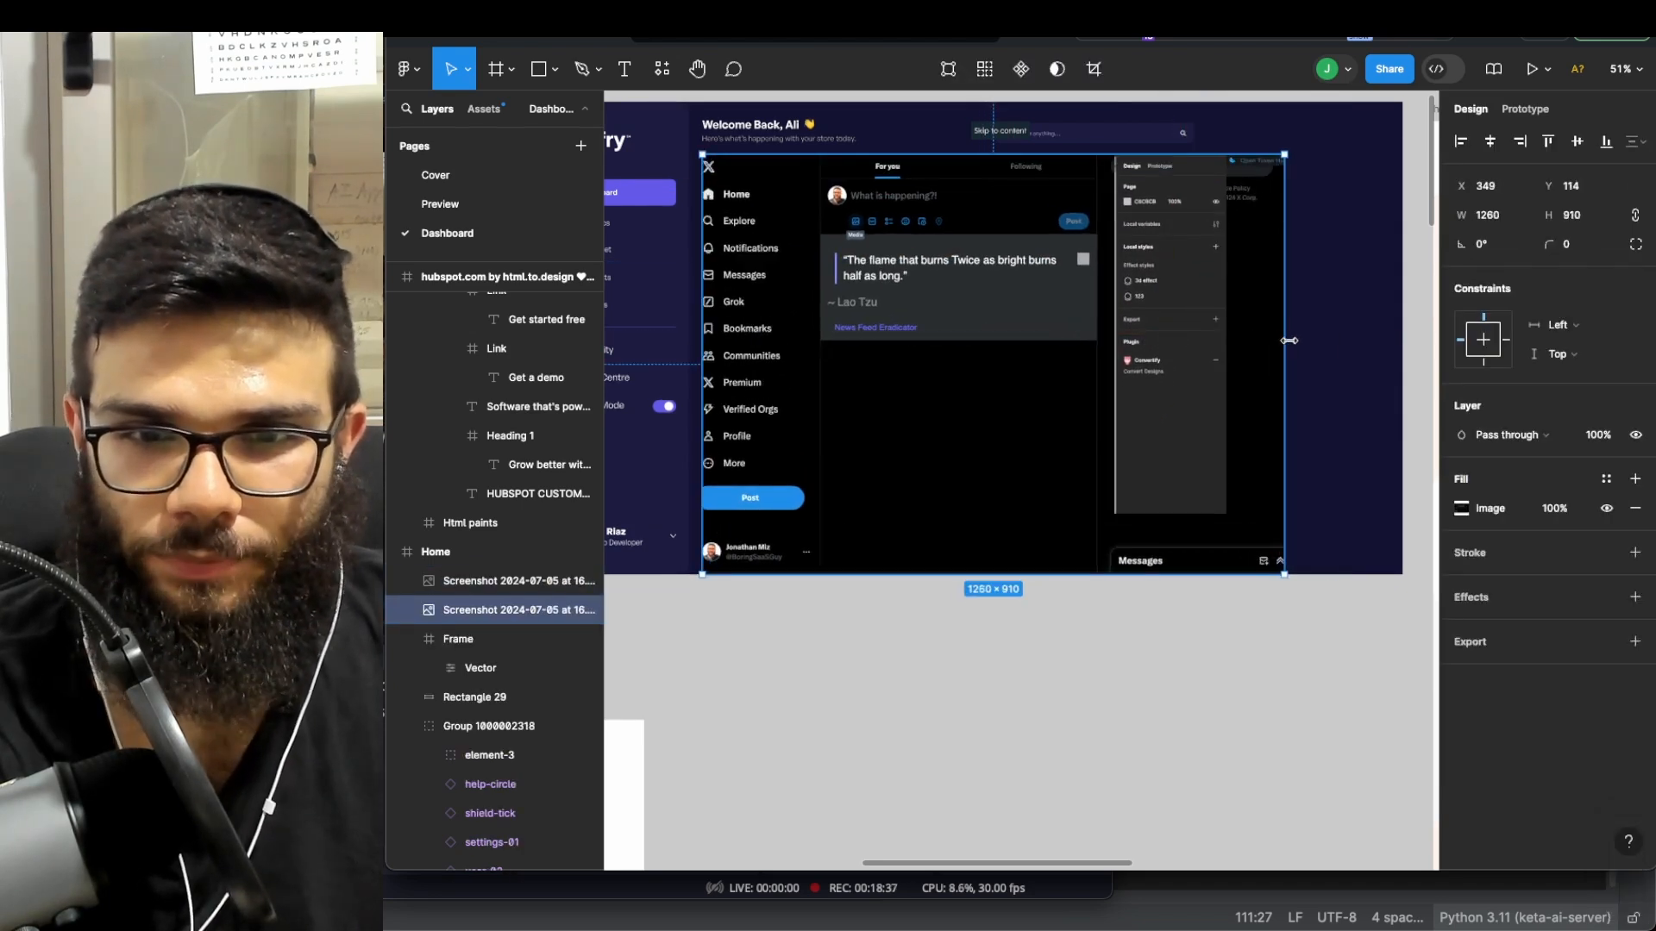
{"action": "right_click", "coordinate": [1275, 331]}
{"action": "left_click", "coordinate": [1242, 256]}
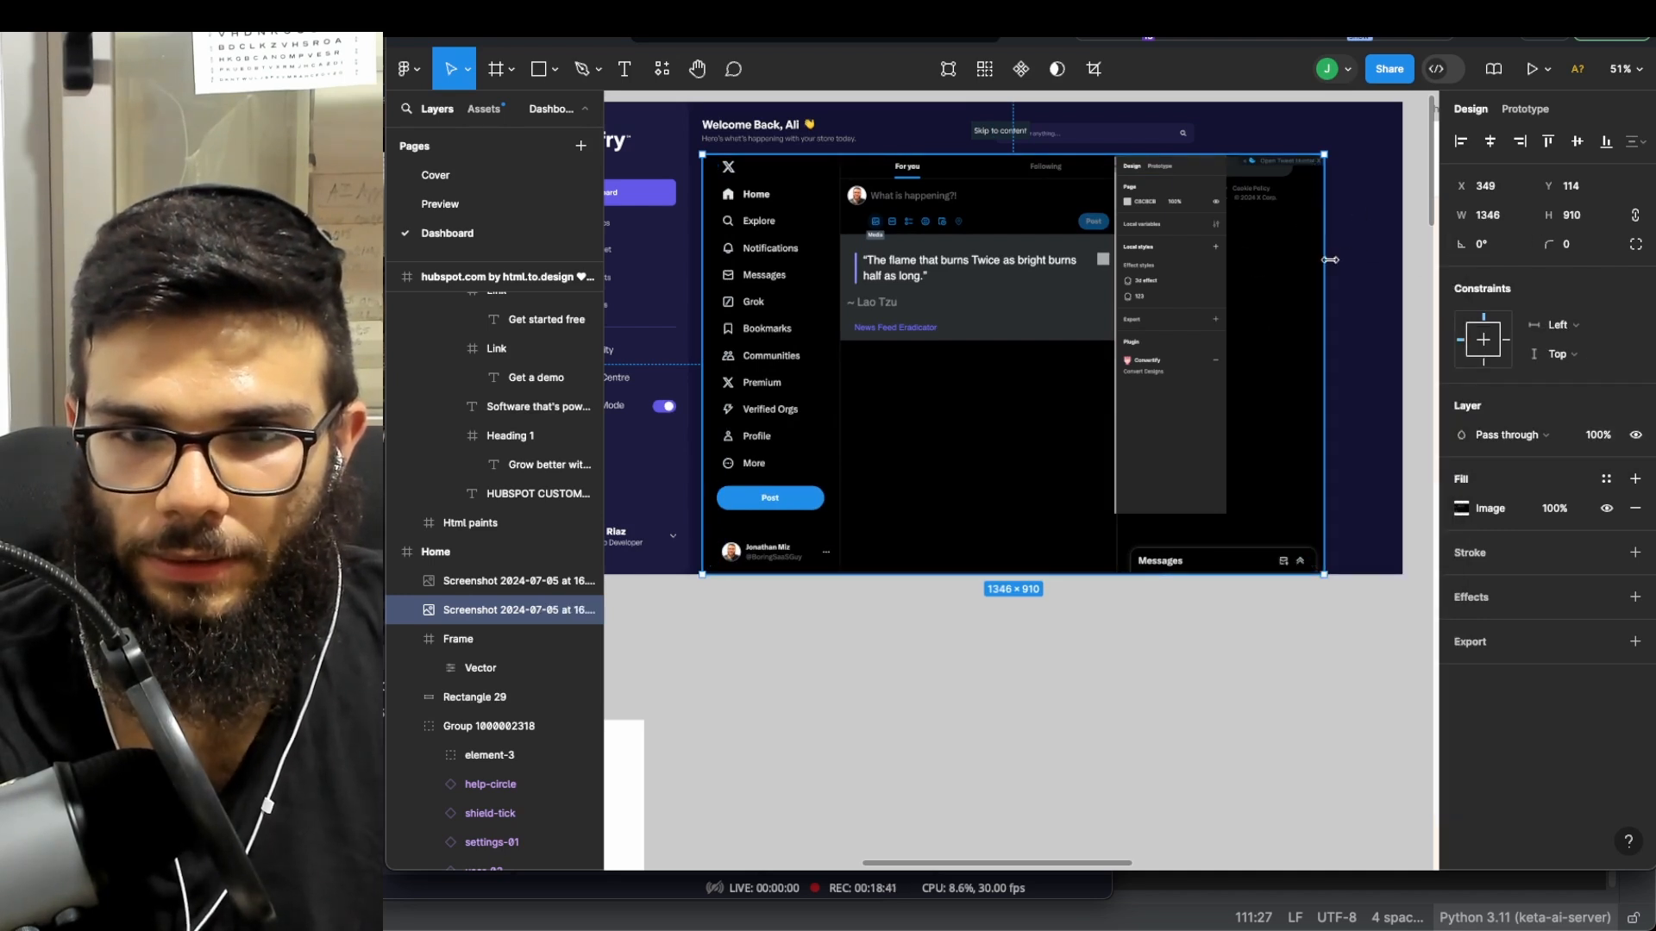
{"action": "left_click_drag", "start_coordinate": [1324, 258], "coordinate": [1226, 256]}
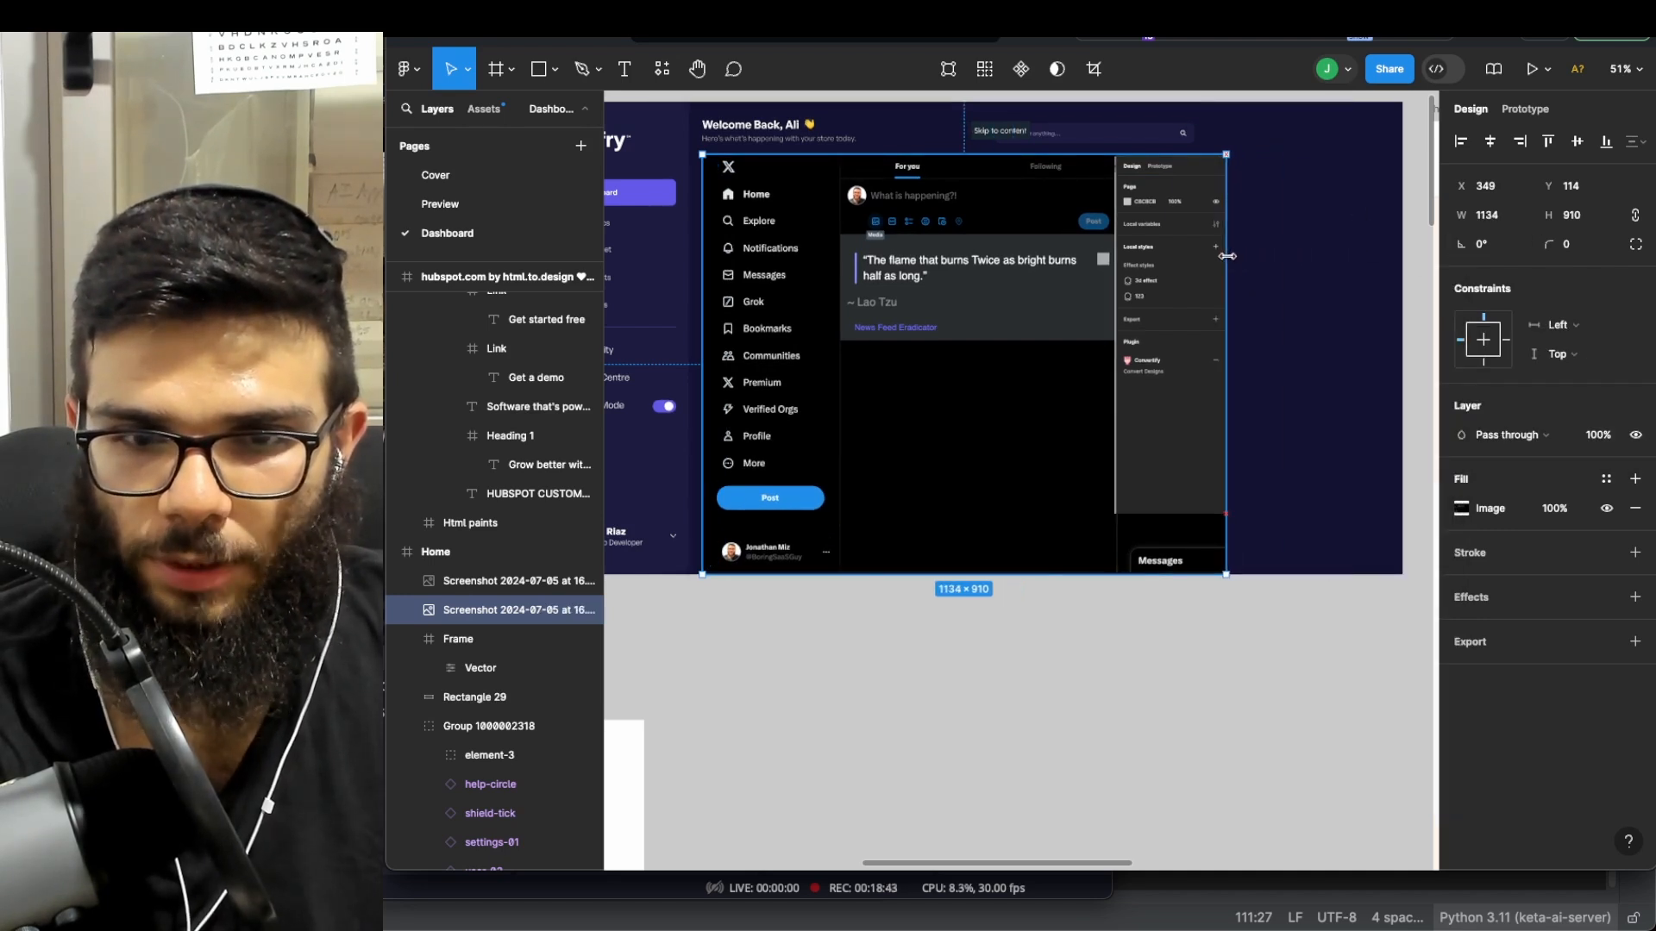
{"action": "left_click", "coordinate": [1153, 492]}
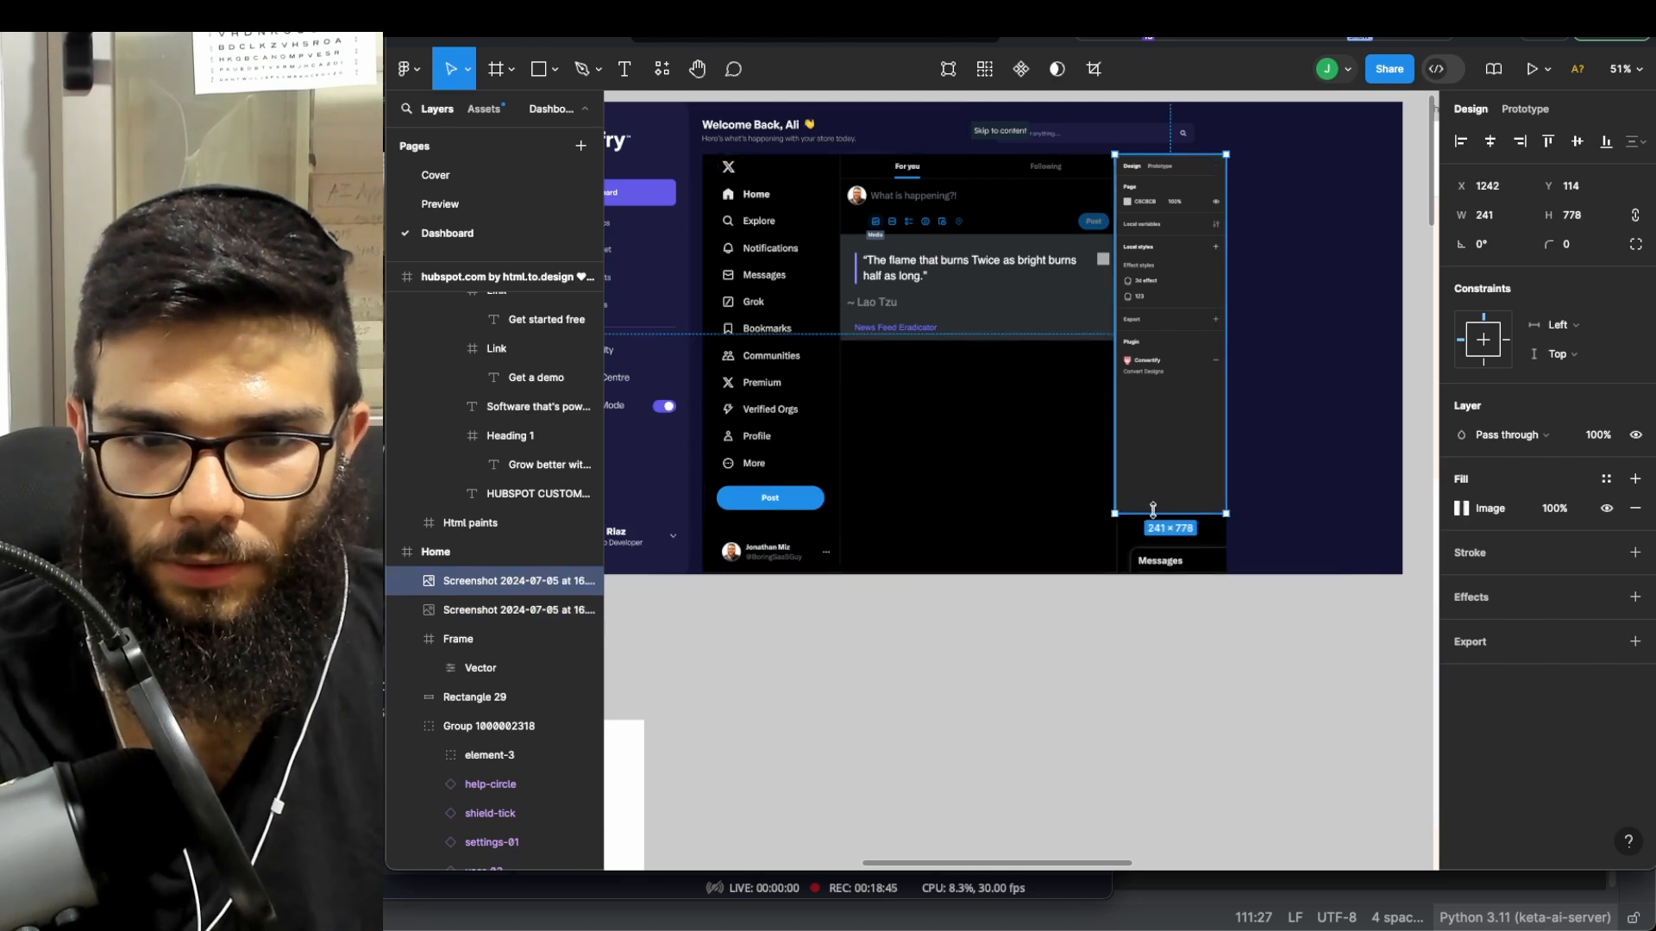
{"action": "left_click_drag", "start_coordinate": [1153, 511], "coordinate": [1083, 569]}
{"action": "key", "text": "super+z"}
{"action": "key", "text": "Escape"}
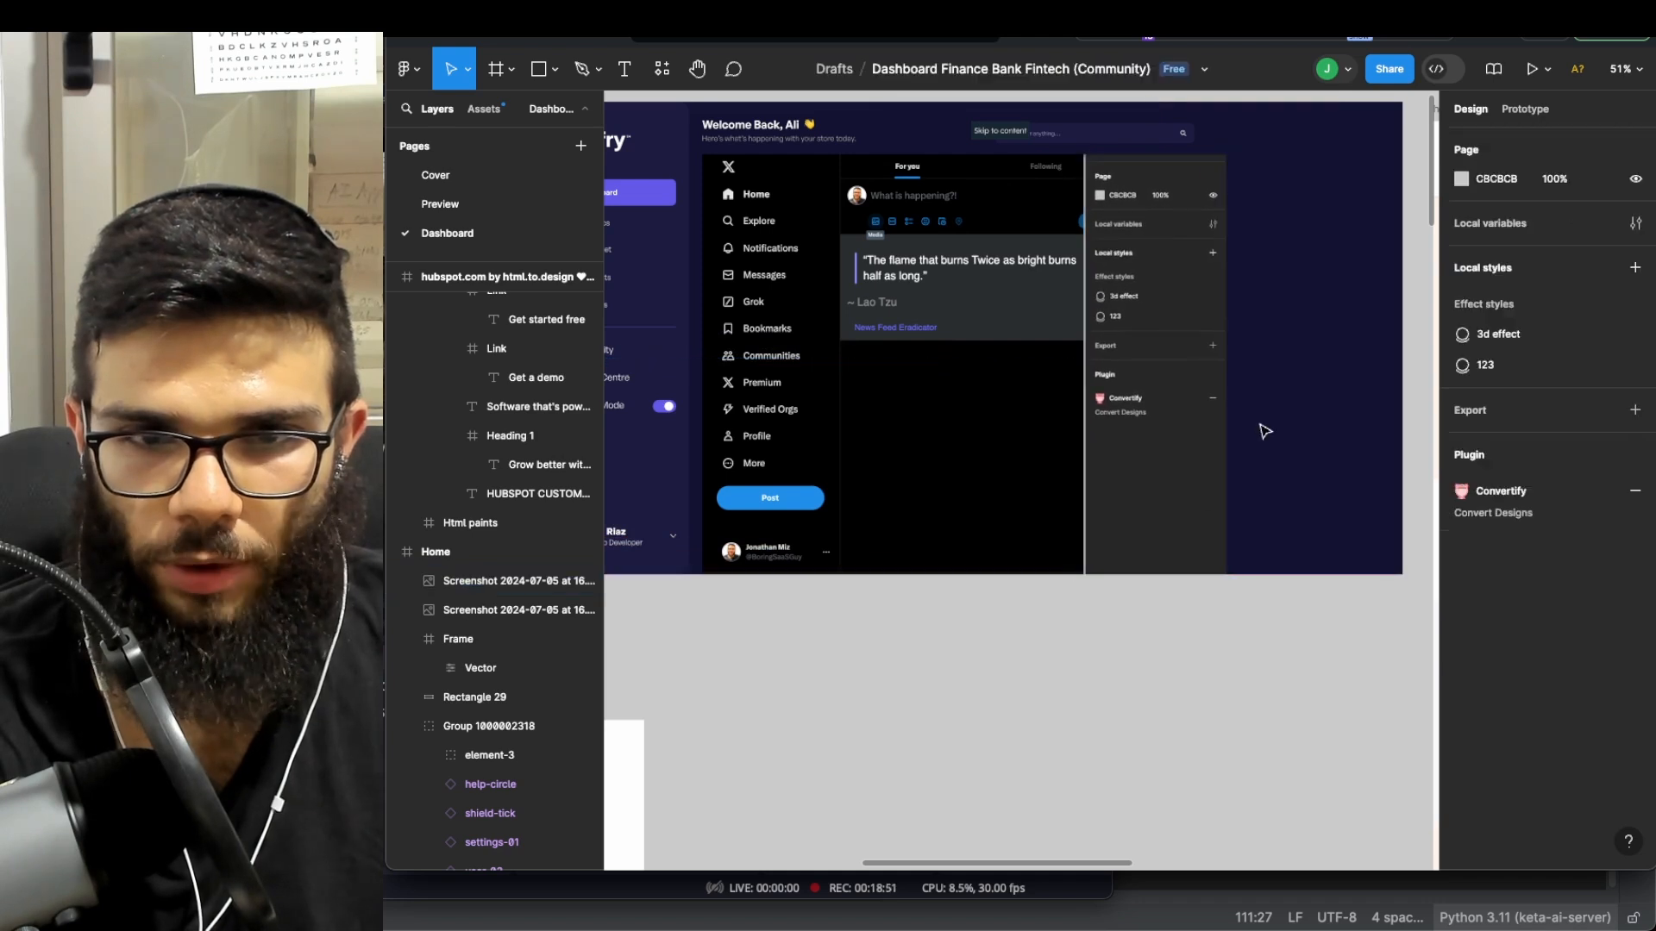
{"action": "left_click_drag", "start_coordinate": [1165, 278], "coordinate": [1205, 279]}
{"action": "left_click", "coordinate": [1115, 725]}
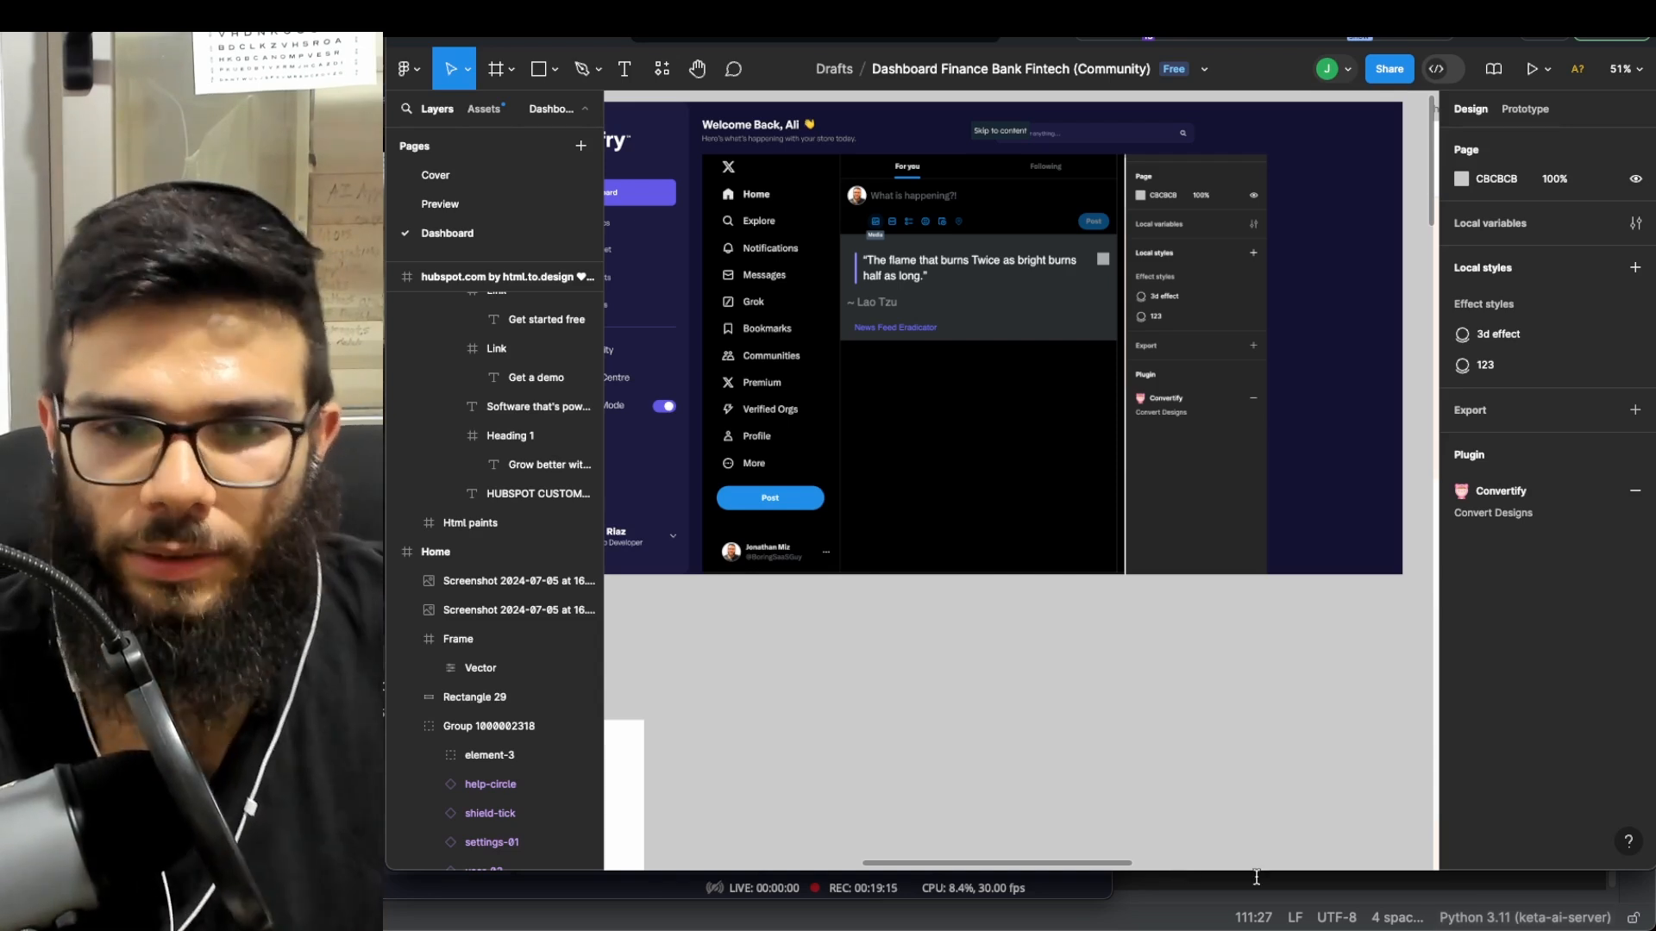
- Delete the pasted X screenshot from Home, leaving its welcome header, placeholder bar and purple button
{"action": "scroll", "coordinate": [815, 716], "scroll_direction": "down", "scroll_amount": 3}
{"action": "scroll", "coordinate": [954, 414], "scroll_direction": "left", "scroll_amount": 3}
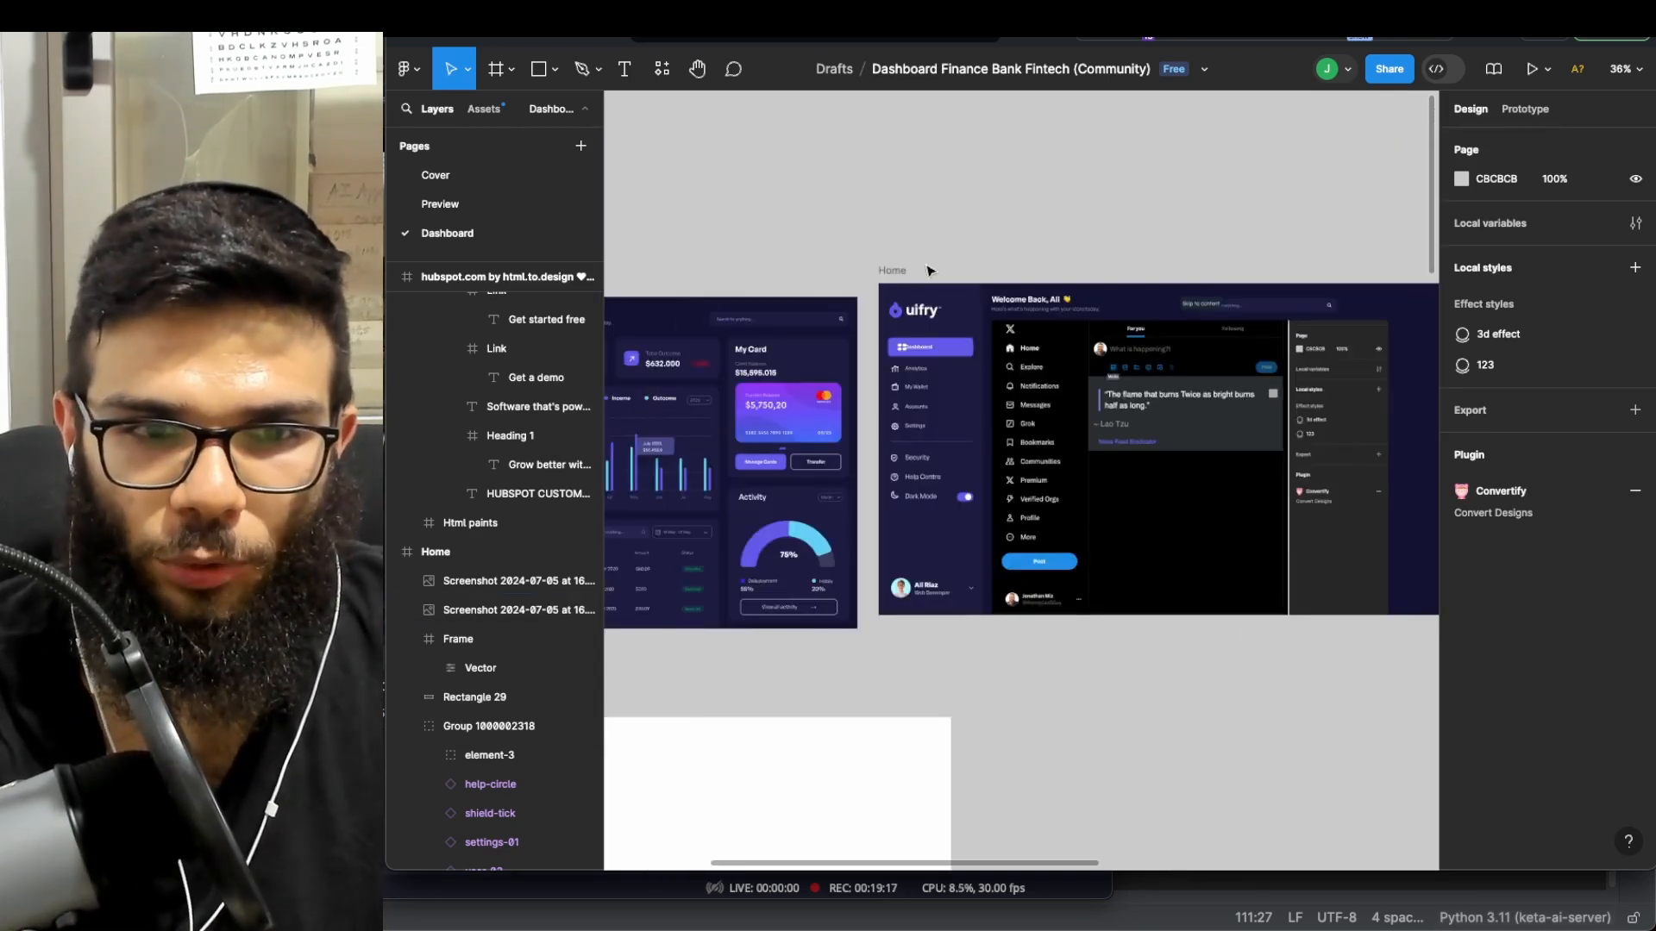
{"action": "scroll", "coordinate": [957, 414], "scroll_direction": "down", "scroll_amount": 1}
{"action": "scroll", "coordinate": [959, 415], "scroll_direction": "right", "scroll_amount": 6}
{"action": "scroll", "coordinate": [960, 415], "scroll_direction": "left", "scroll_amount": 4}
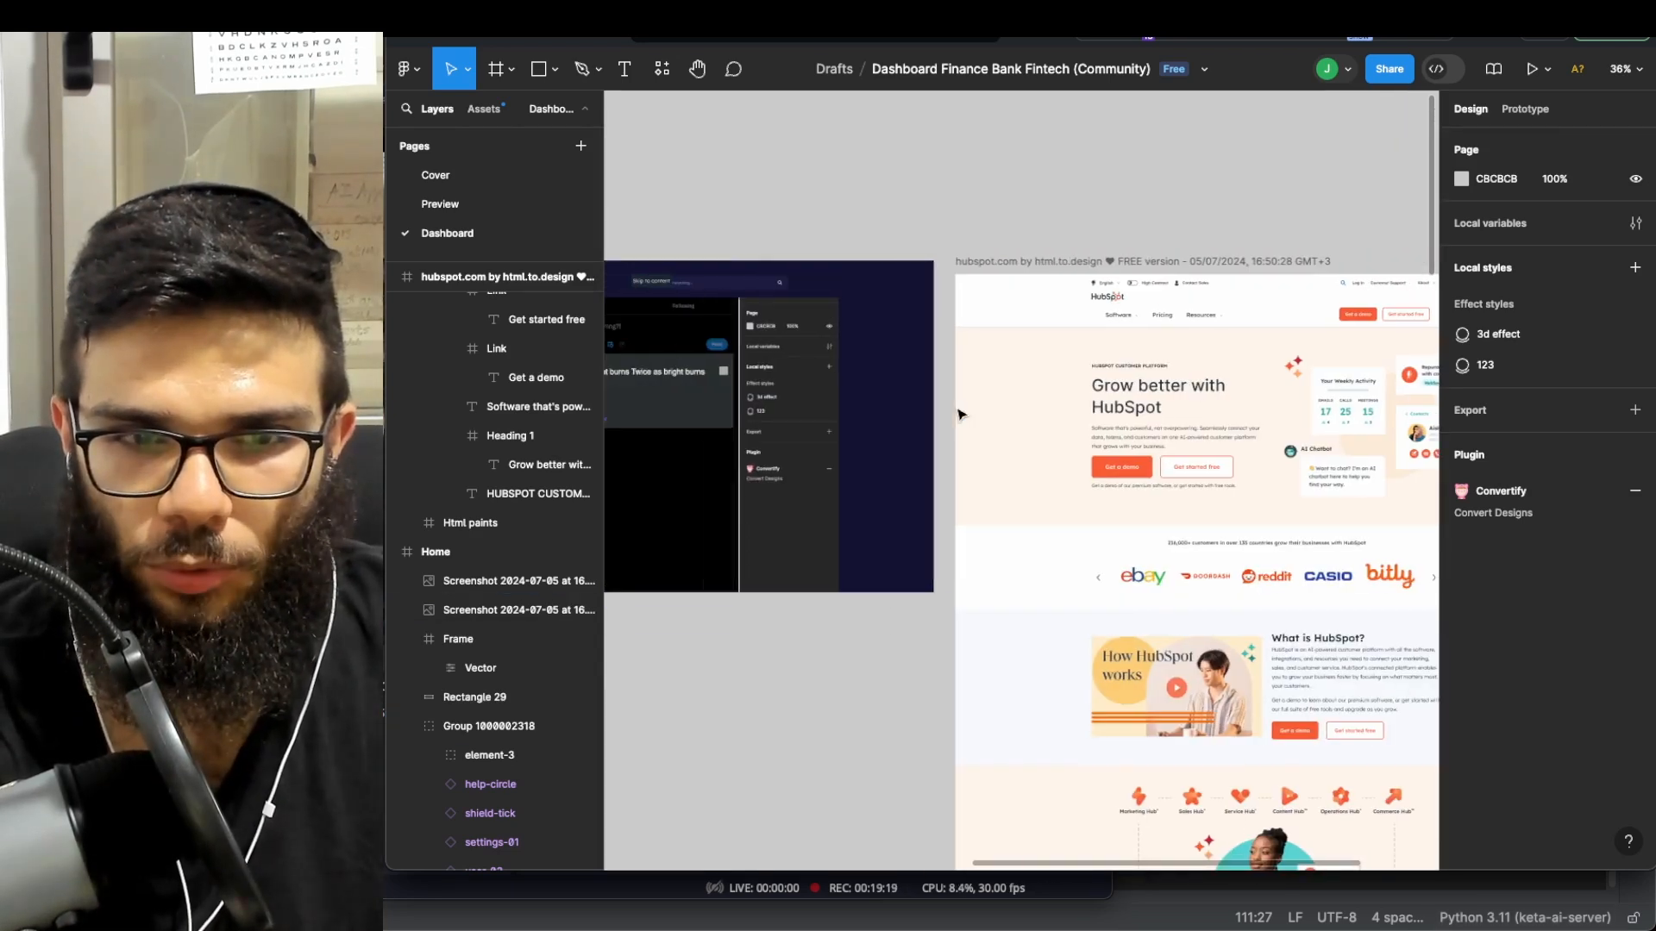
{"action": "scroll", "coordinate": [972, 404], "scroll_direction": "left", "scroll_amount": 2}
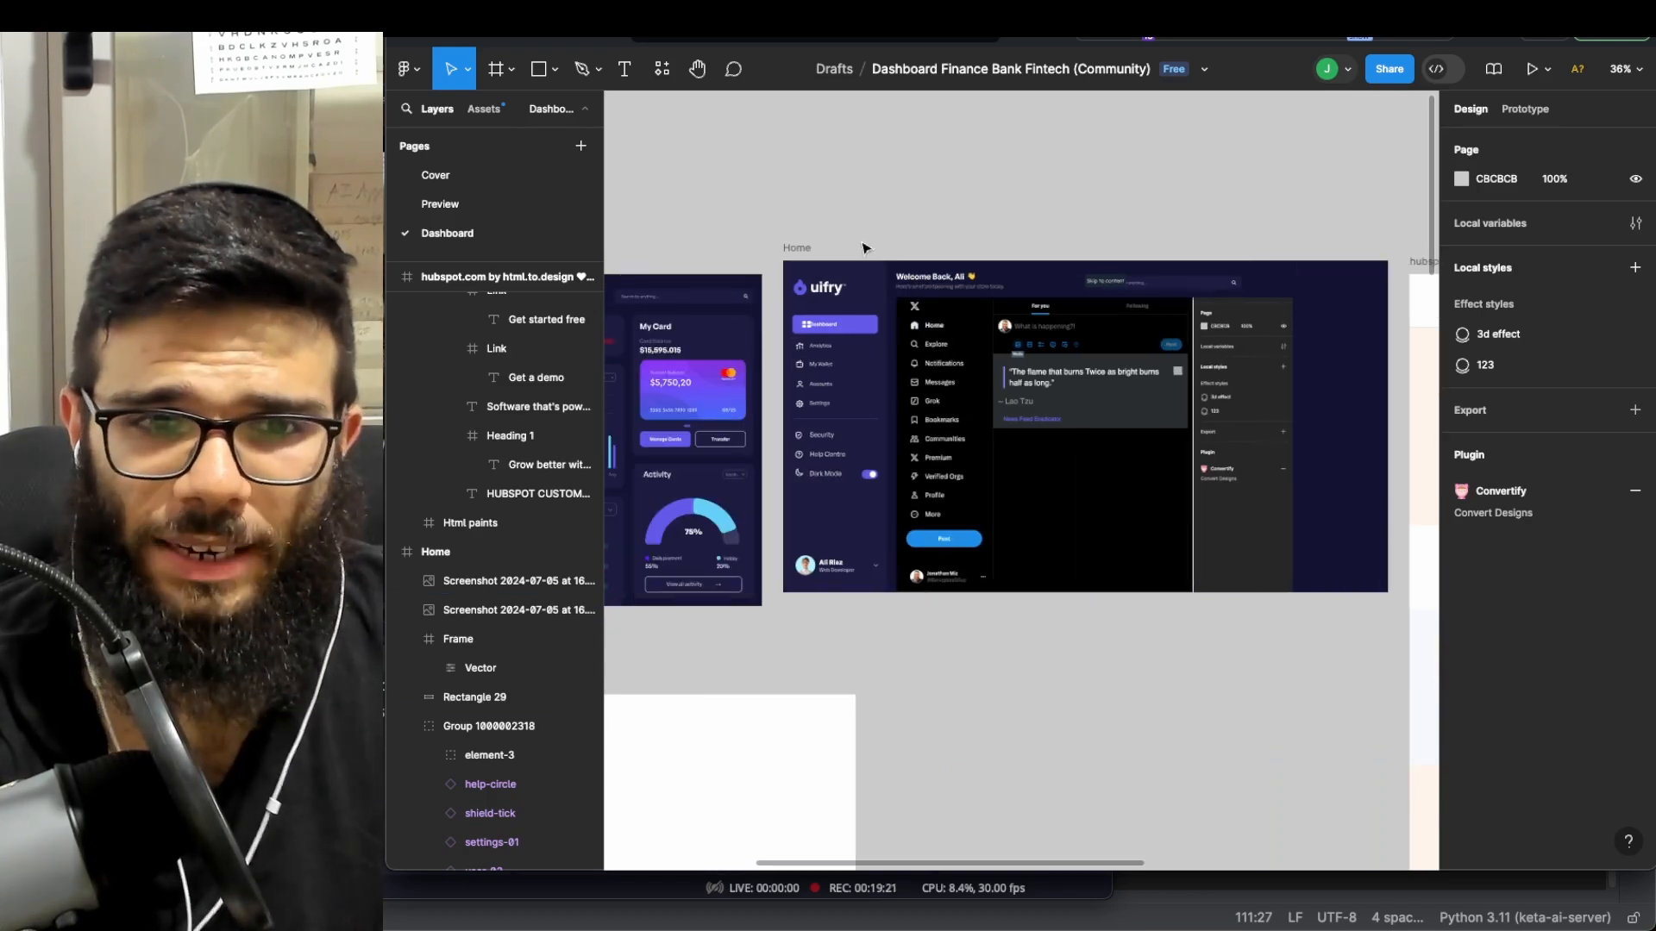
{"action": "scroll", "coordinate": [985, 512], "scroll_direction": "down", "scroll_amount": 3}
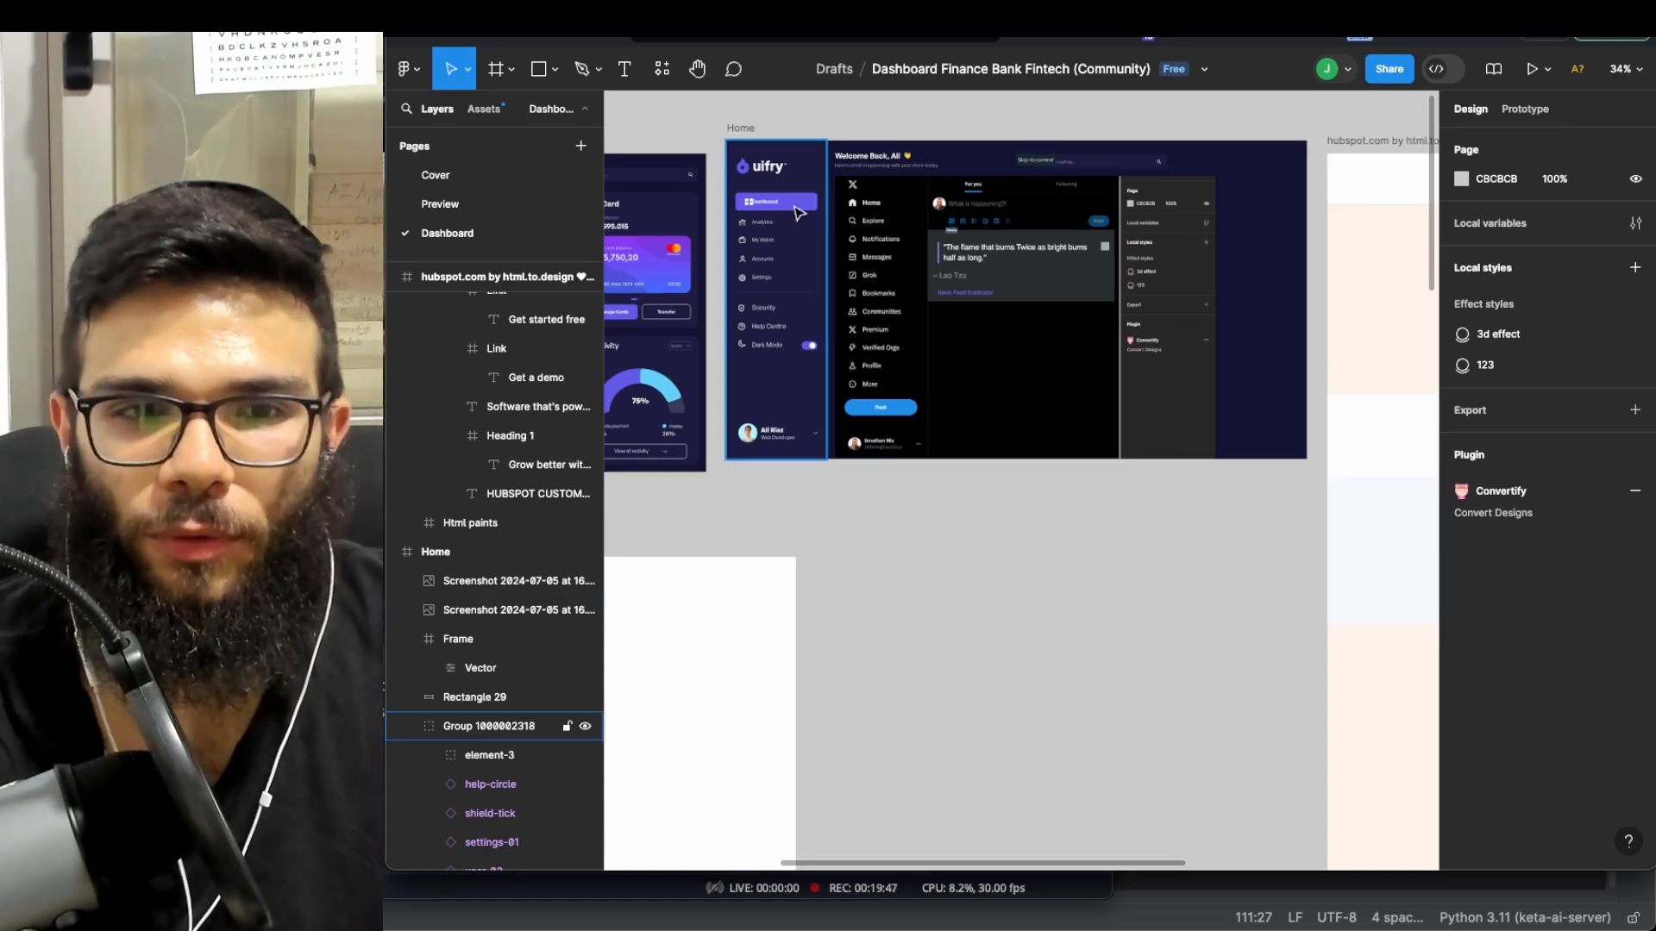
{"action": "scroll", "coordinate": [951, 263], "scroll_direction": "right", "scroll_amount": 2}
{"action": "left_click_drag", "start_coordinate": [963, 386], "coordinate": [948, 442]}
{"action": "left_click", "coordinate": [873, 207]}
{"action": "left_click", "coordinate": [938, 297]}
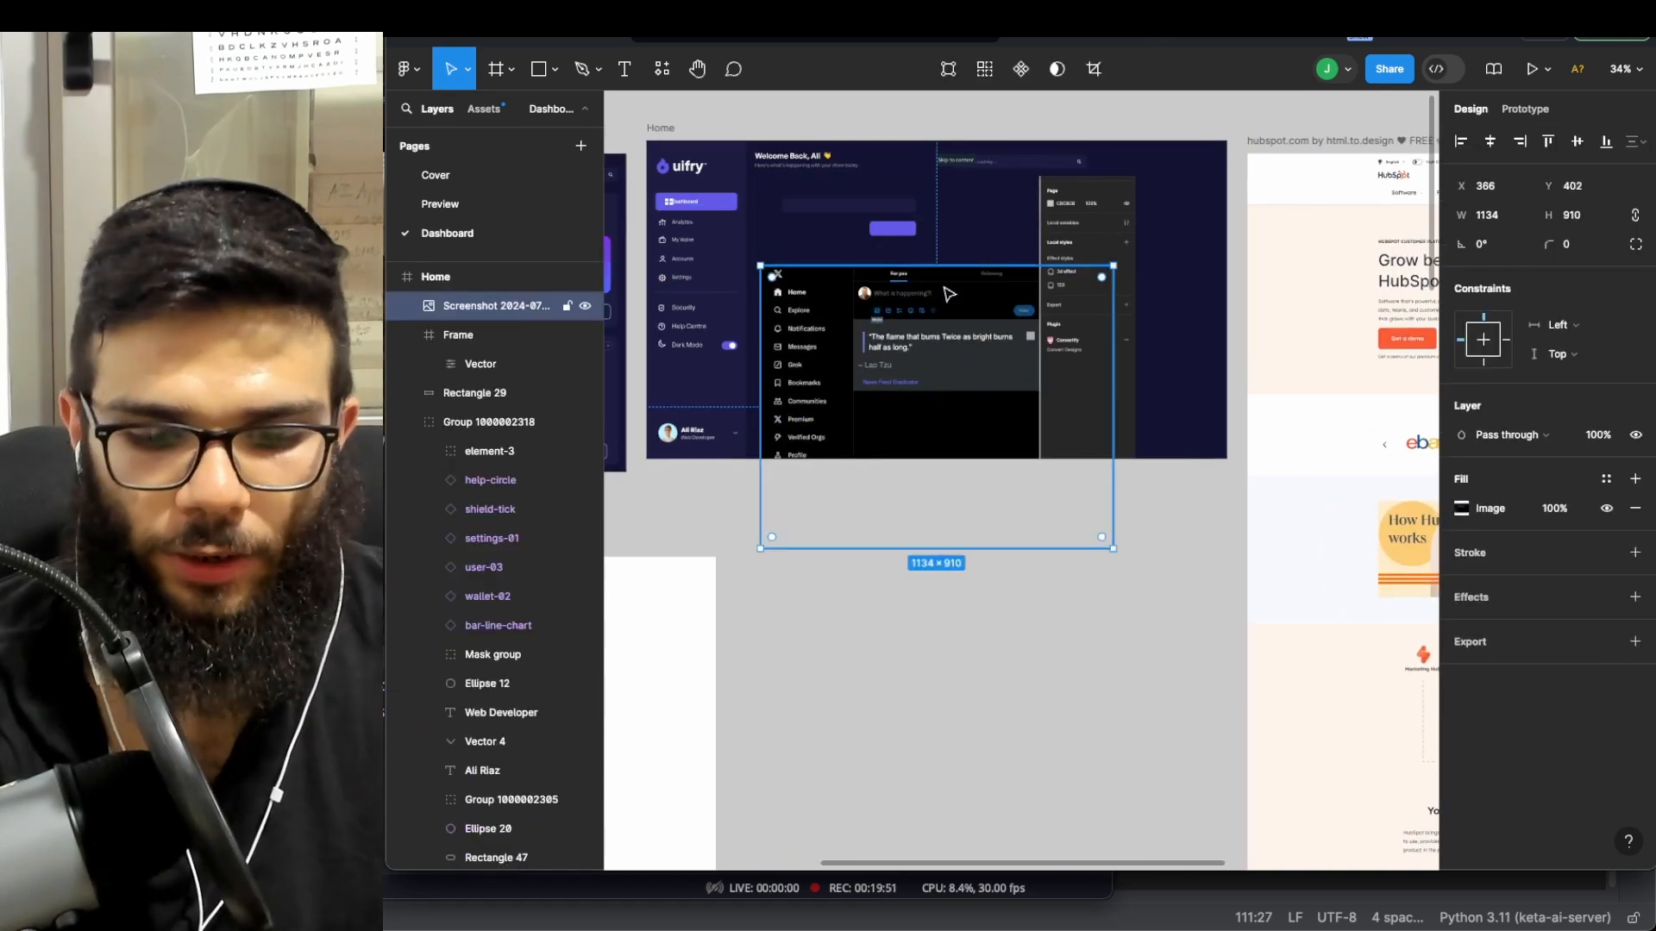
{"action": "key", "text": "Delete"}
{"action": "scroll", "coordinate": [874, 220], "scroll_direction": "up", "scroll_amount": 3}
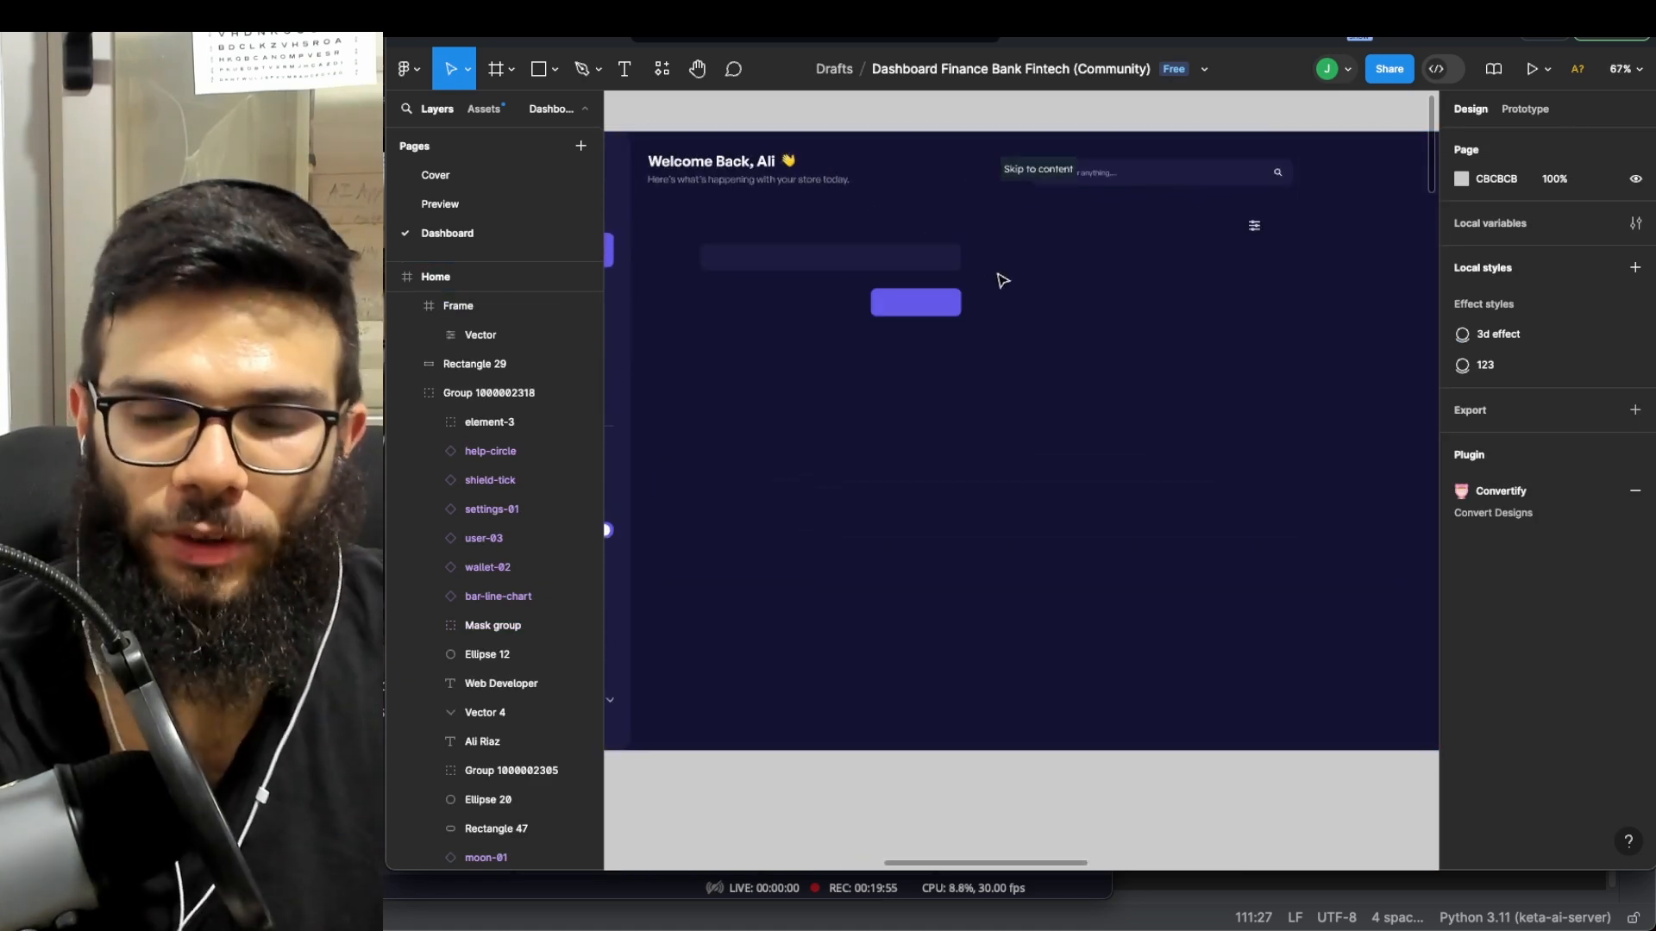
- Zoom in on the hubspot.com frame's 'Grow better with HubSpot' hero section
{"action": "left_click", "coordinate": [1052, 172]}
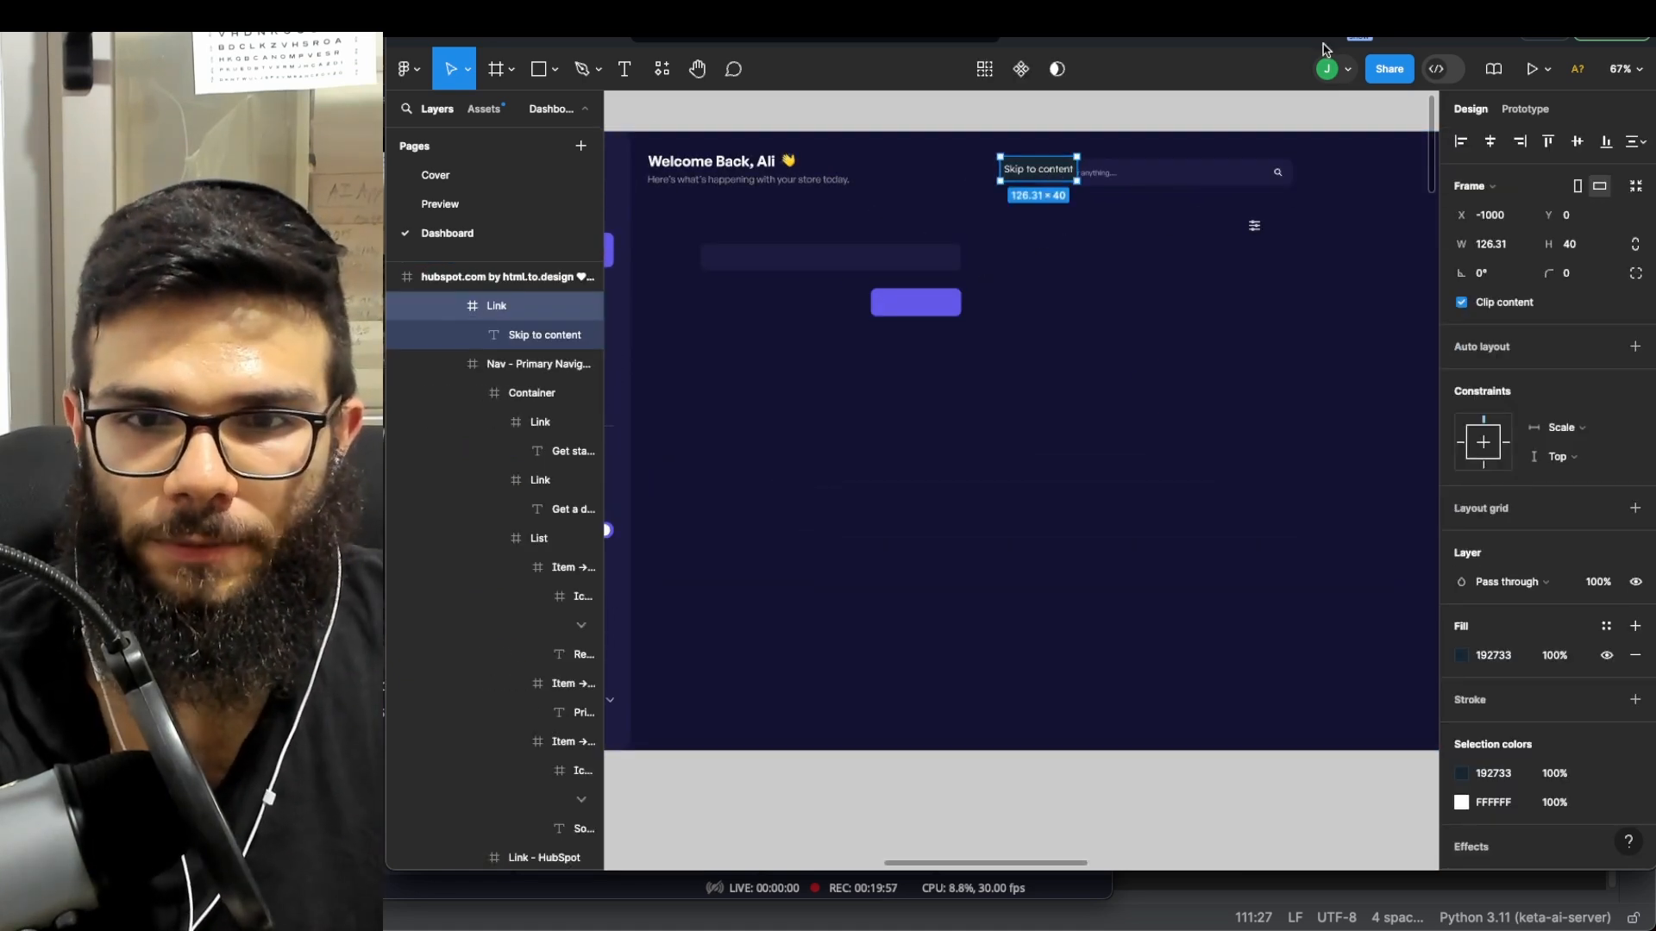
{"action": "left_click", "coordinate": [1136, 382]}
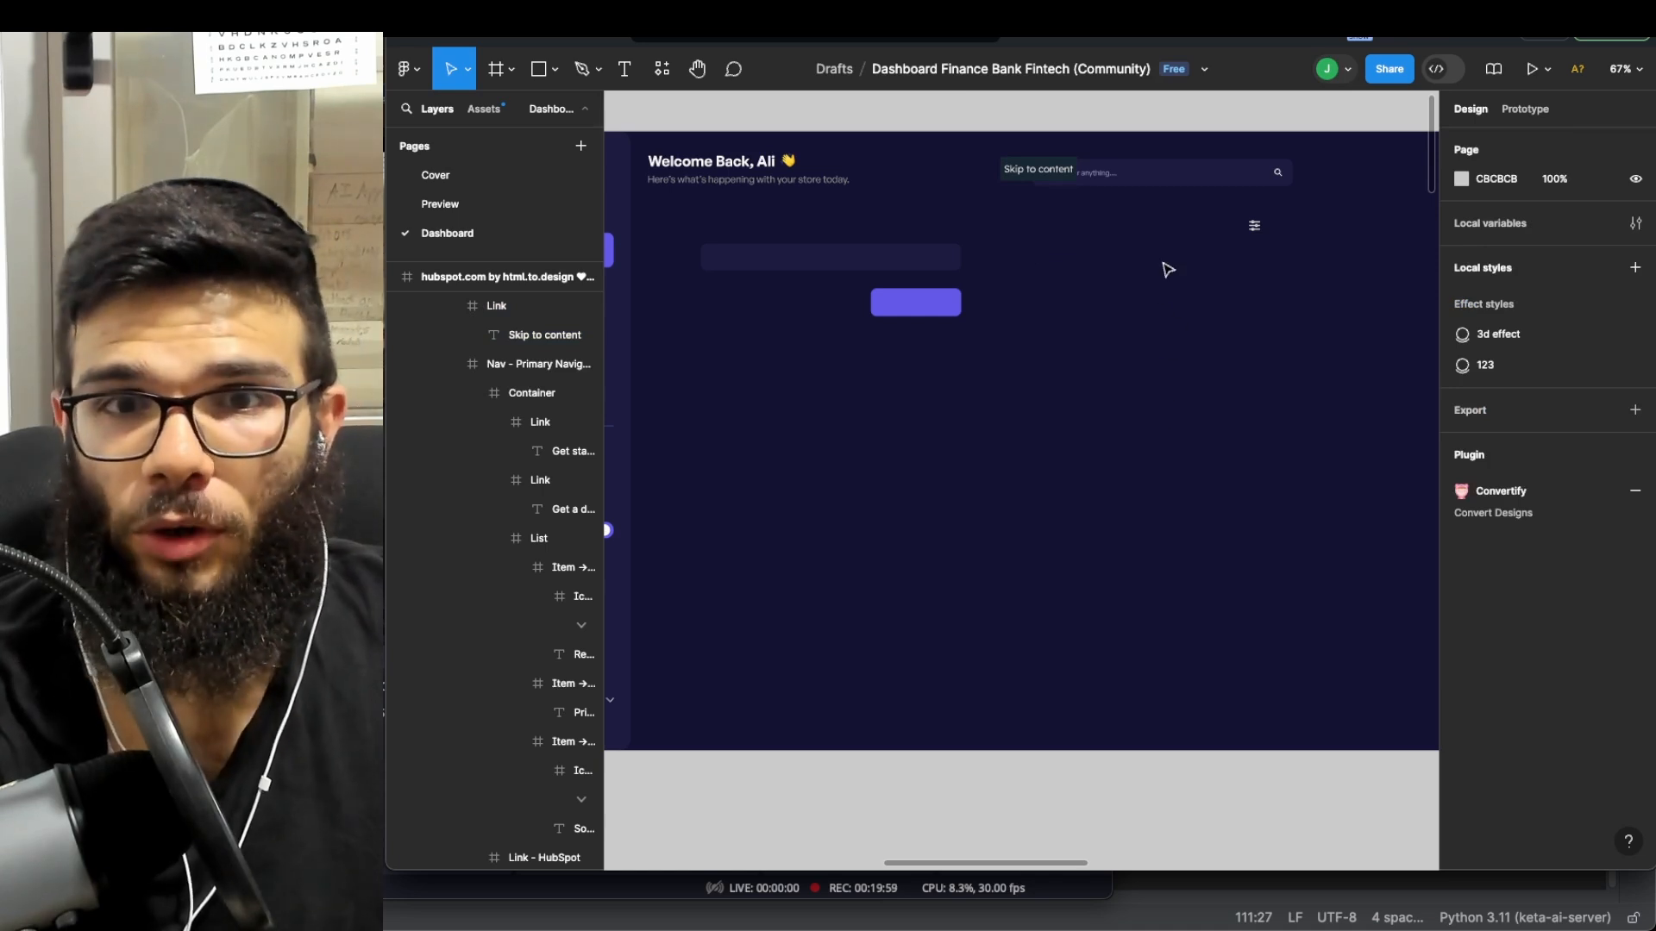
{"action": "scroll", "coordinate": [1164, 270], "scroll_direction": "down", "scroll_amount": 10}
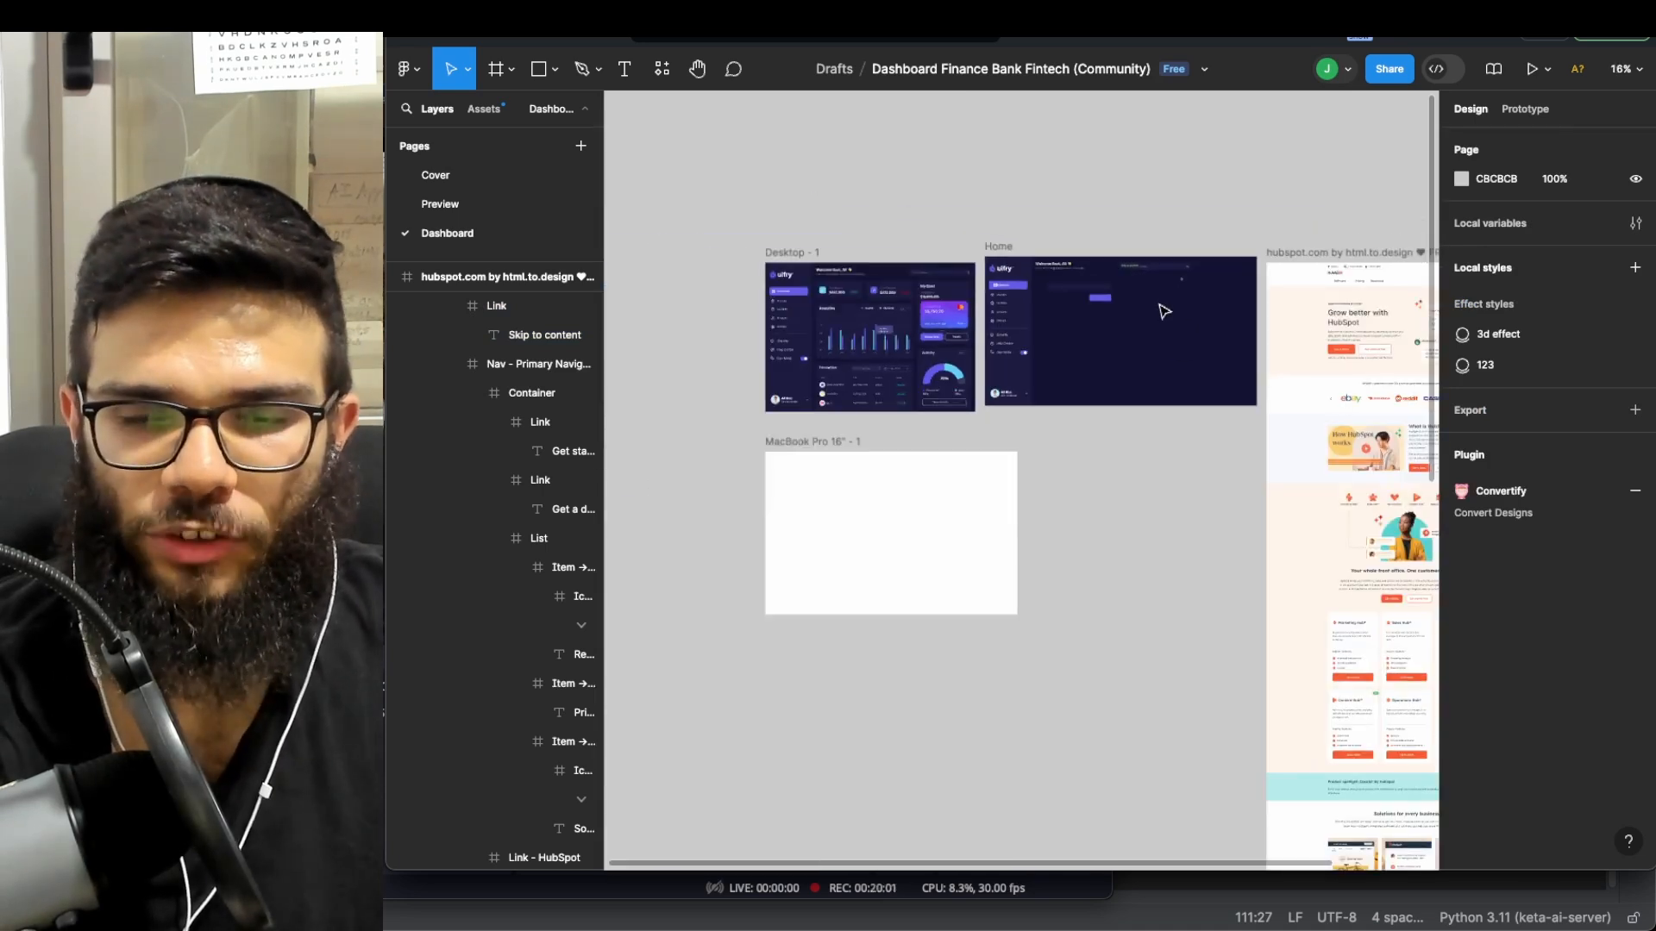
{"action": "scroll", "coordinate": [1156, 315], "scroll_direction": "right", "scroll_amount": 5}
{"action": "scroll", "coordinate": [1156, 315], "scroll_direction": "left", "scroll_amount": 2}
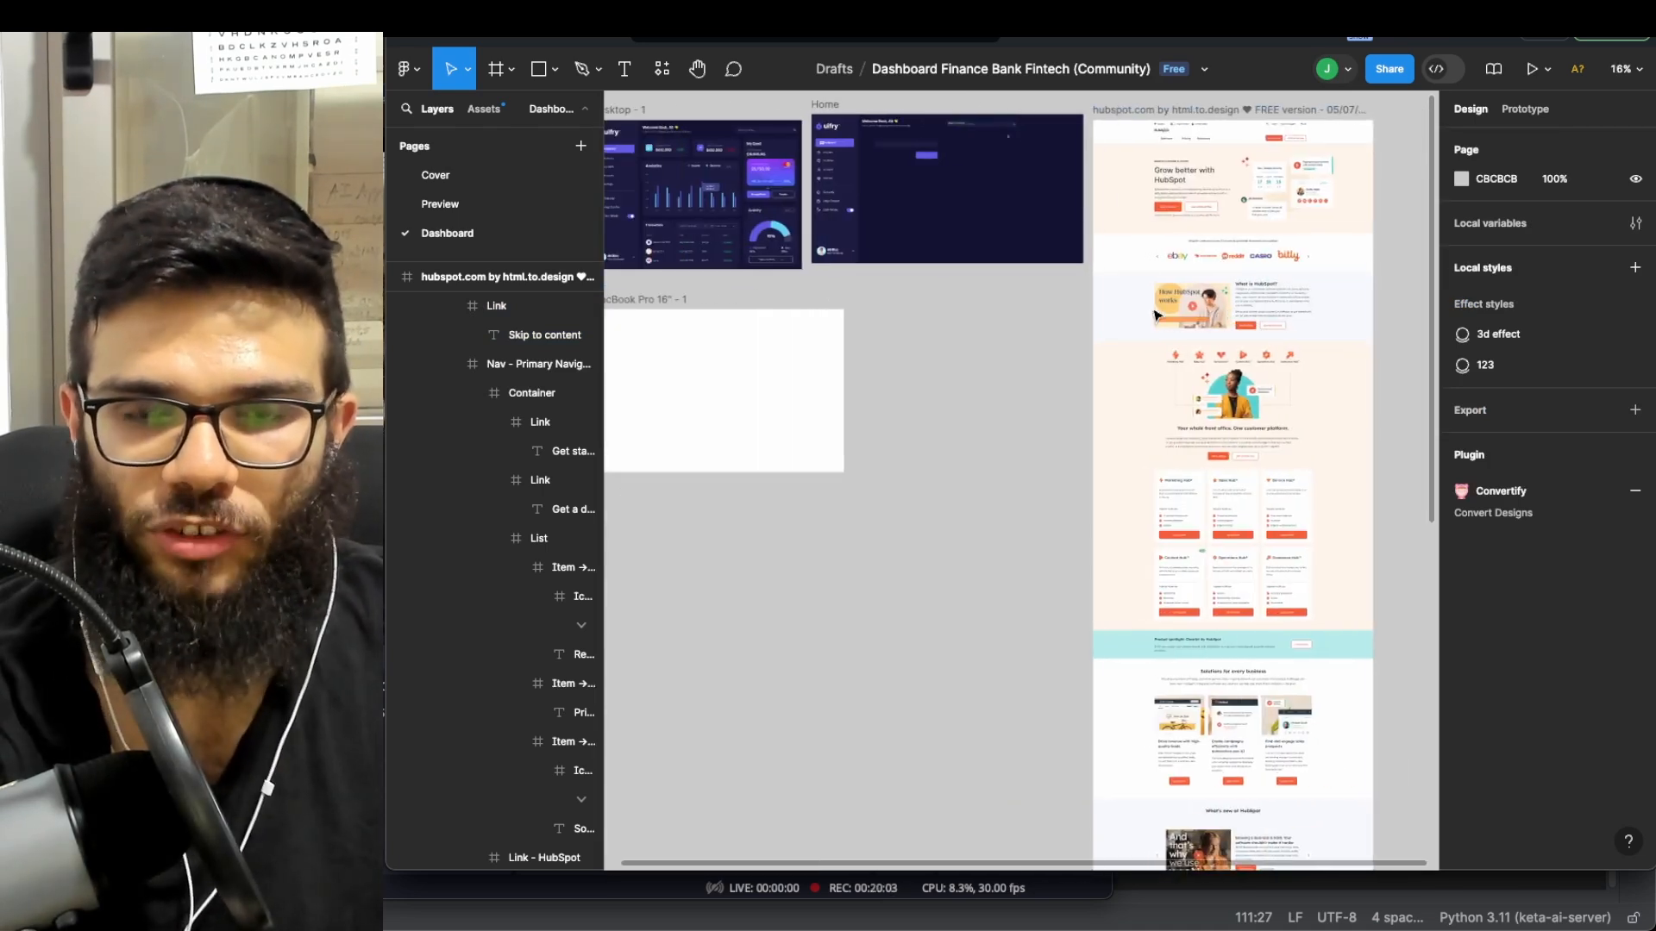
{"action": "scroll", "coordinate": [996, 280], "scroll_direction": "up", "scroll_amount": 5}
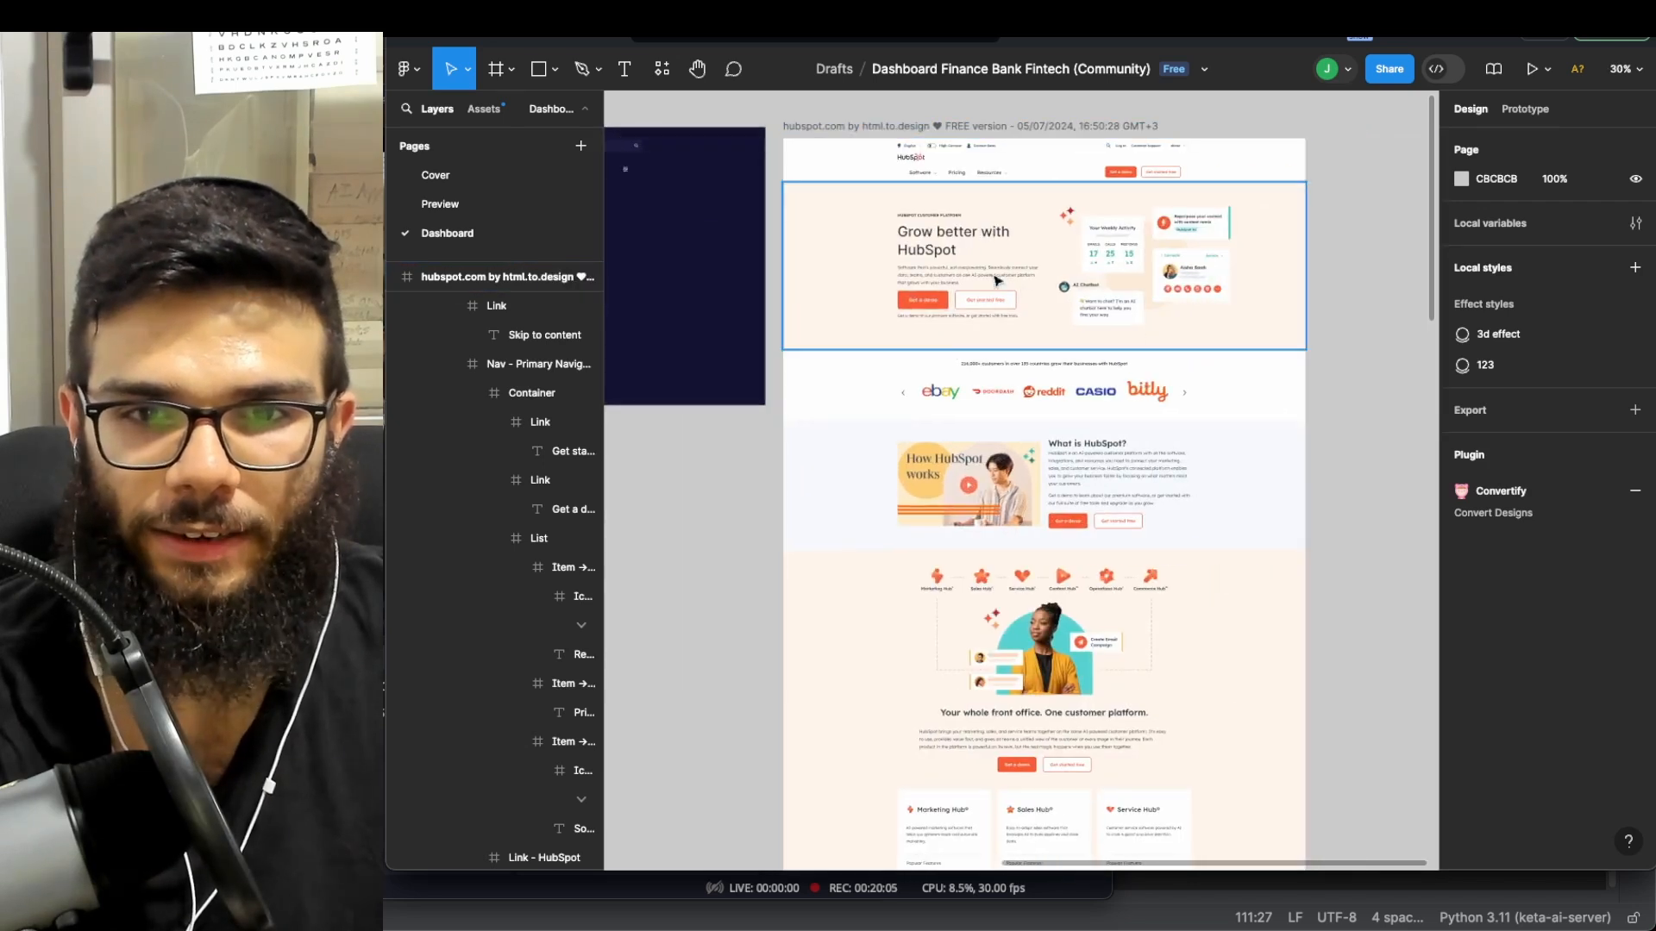
{"action": "scroll", "coordinate": [996, 281], "scroll_direction": "up", "scroll_amount": 3}
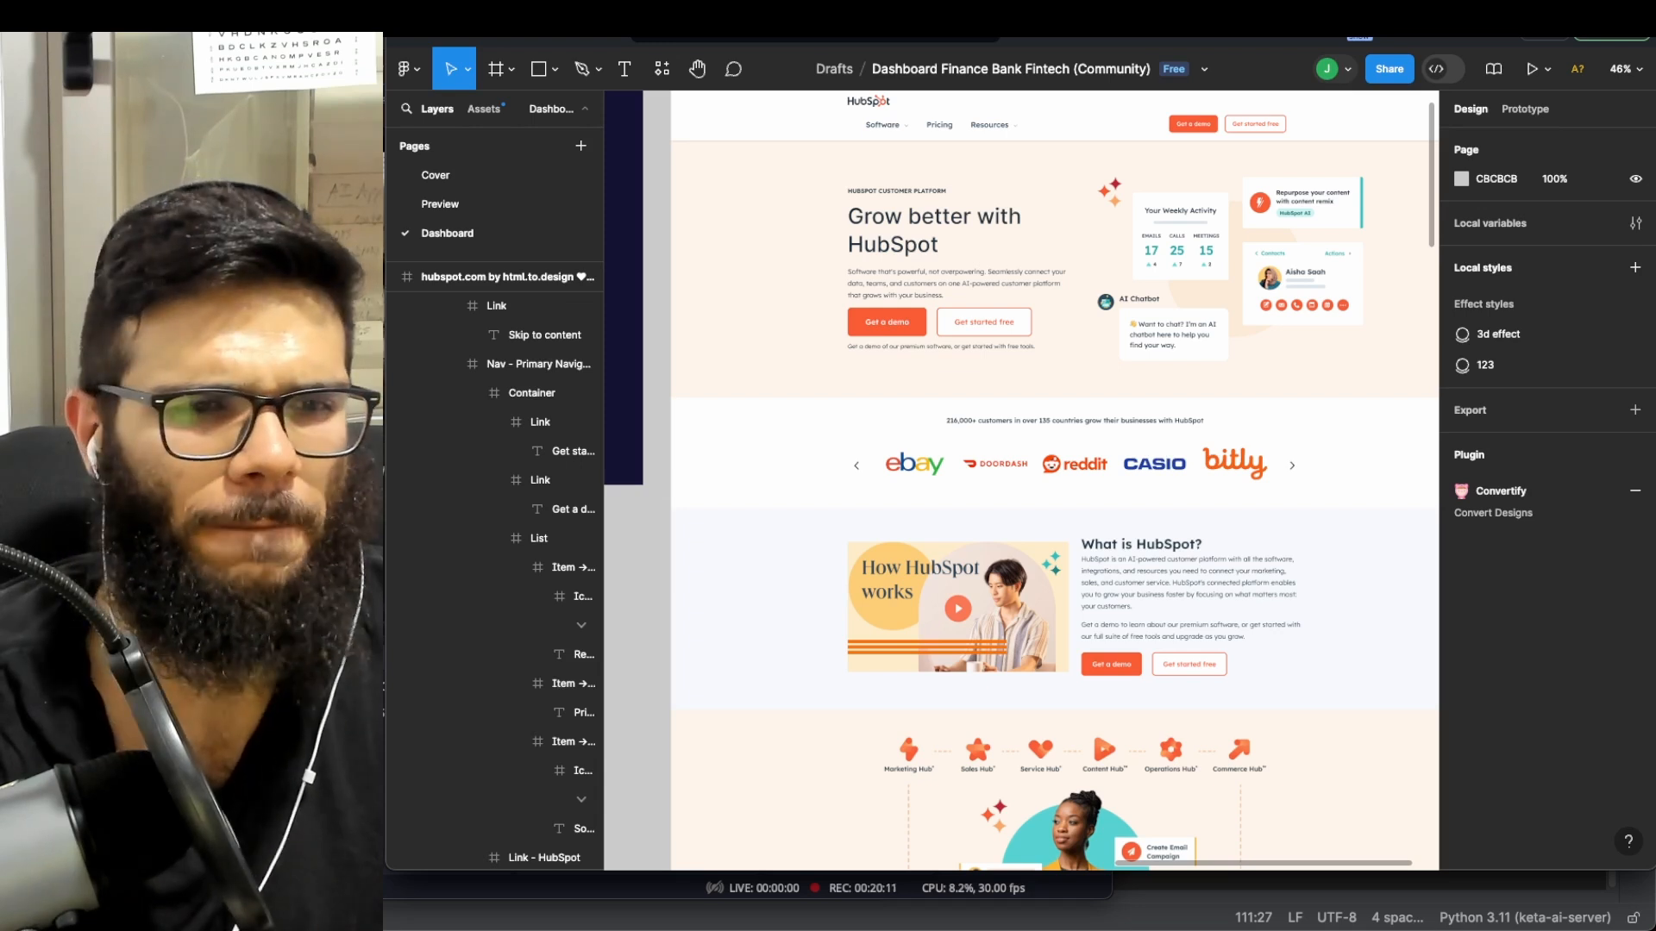
- Load convertkit in a new Brave tab and screenshot its hero area
{"action": "key", "text": "super+t"}
{"action": "type", "text": "convertki"}
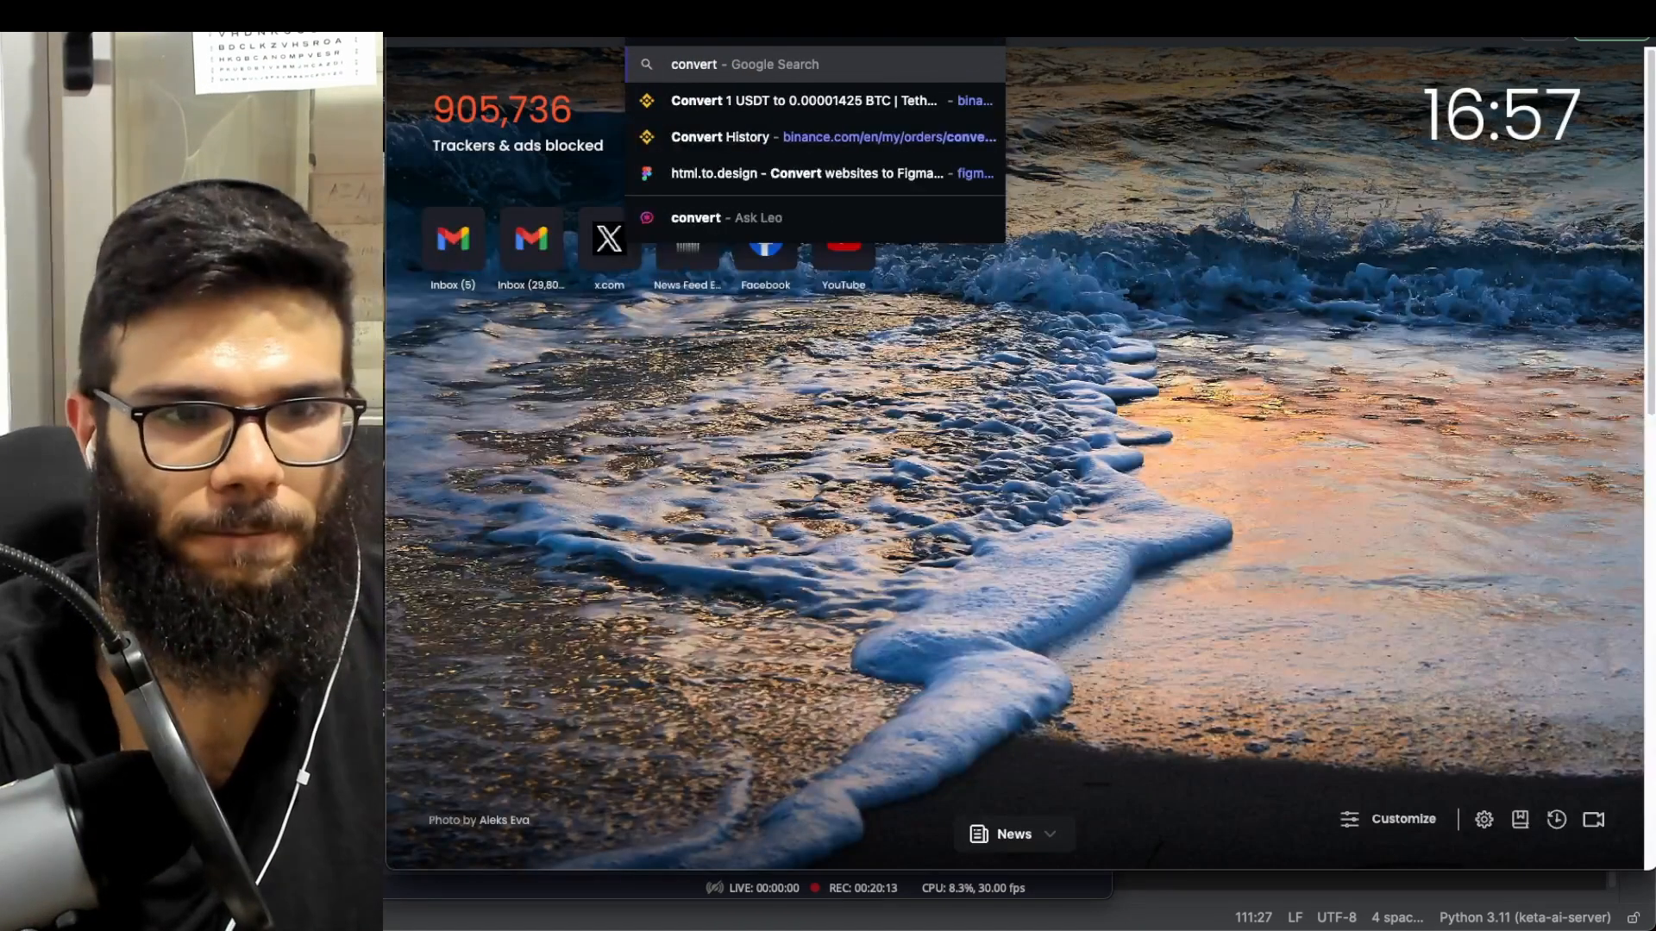
{"action": "type", "text": "t"}
{"action": "key", "text": "Return"}
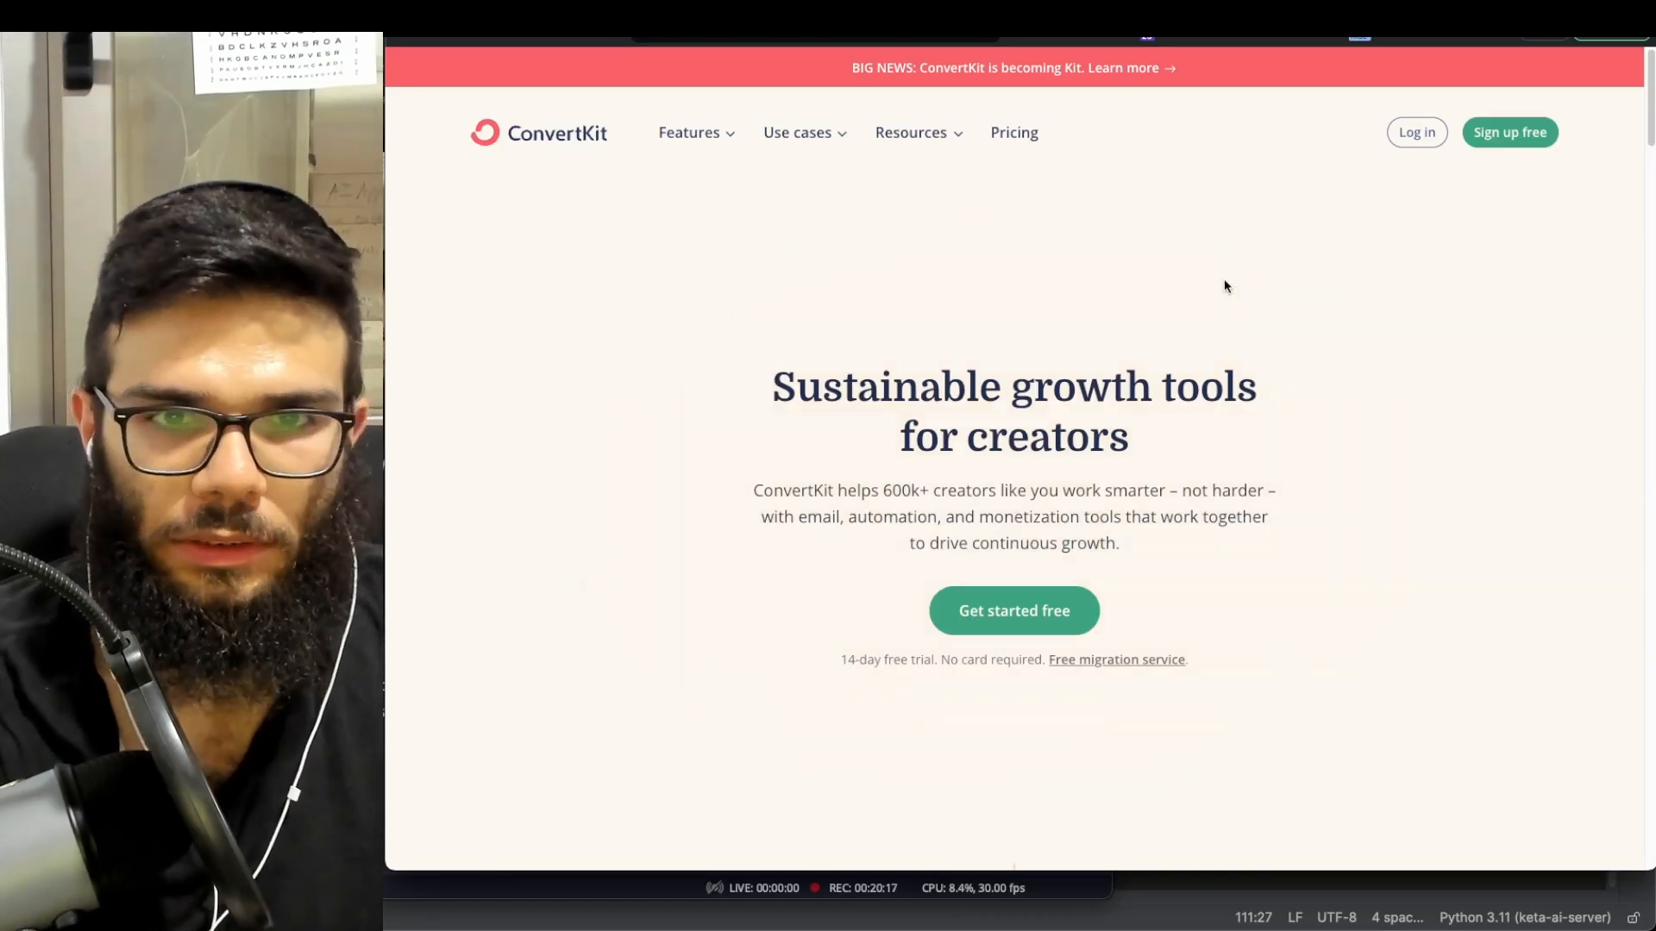
{"action": "left_click_drag", "start_coordinate": [435, 104], "coordinate": [1177, 349]}
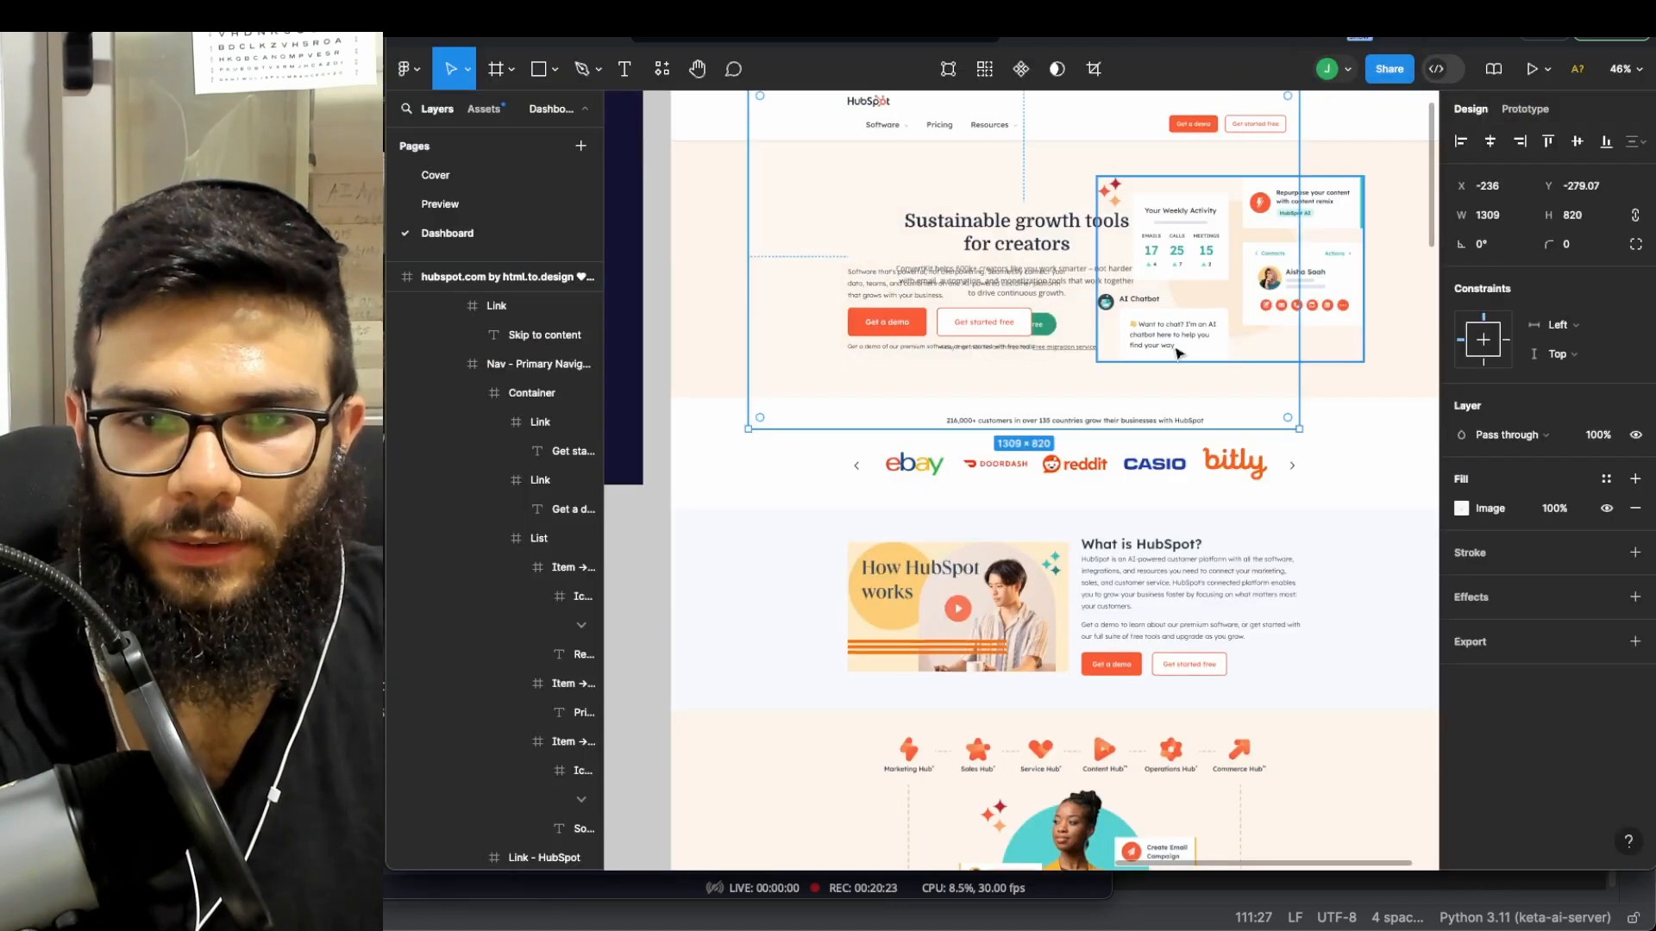
- Move the ConvertKit screenshot over the HubSpot hero section
{"action": "scroll", "coordinate": [1121, 371], "scroll_direction": "up", "scroll_amount": 2}
{"action": "left_click_drag", "start_coordinate": [1042, 277], "coordinate": [1103, 293]}
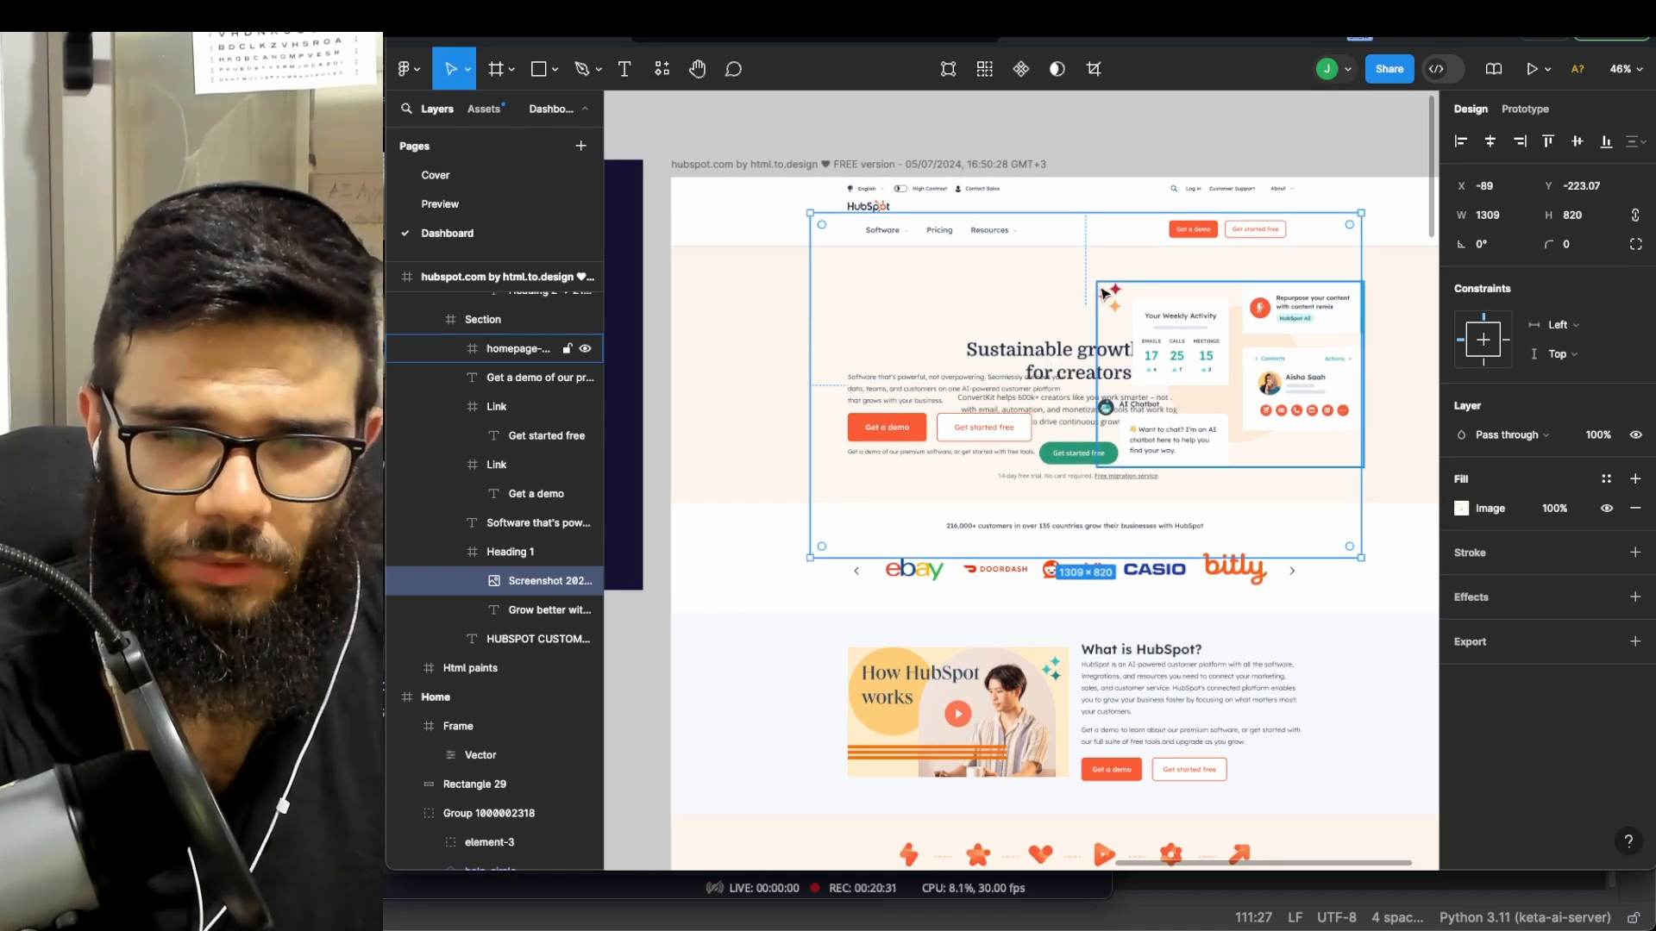
{"action": "key", "text": "super+bracketleft"}
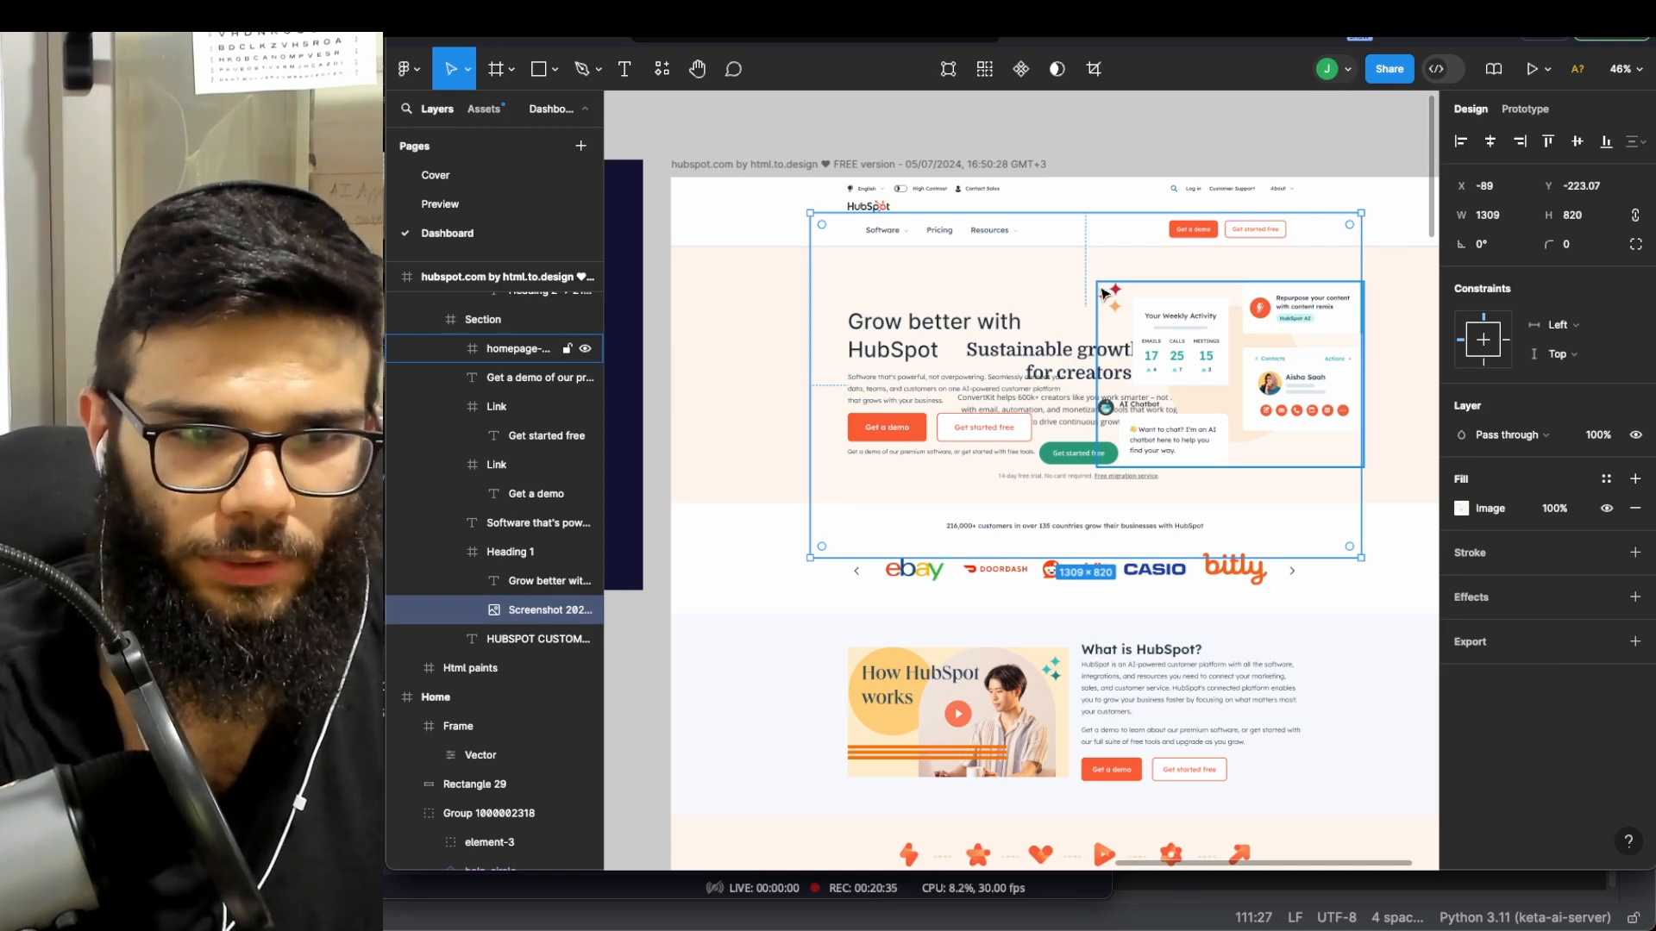
- Raise the screenshot's layer to the top of the hubspot.com frame, above all page content
{"action": "left_click_drag", "start_coordinate": [543, 611], "coordinate": [516, 414]}
{"action": "scroll", "coordinate": [506, 461], "scroll_direction": "up", "scroll_amount": 3}
{"action": "scroll", "coordinate": [491, 428], "scroll_direction": "up", "scroll_amount": 3}
{"action": "scroll", "coordinate": [502, 422], "scroll_direction": "up", "scroll_amount": 10}
{"action": "scroll", "coordinate": [510, 425], "scroll_direction": "up", "scroll_amount": 10}
{"action": "scroll", "coordinate": [514, 420], "scroll_direction": "up", "scroll_amount": 10}
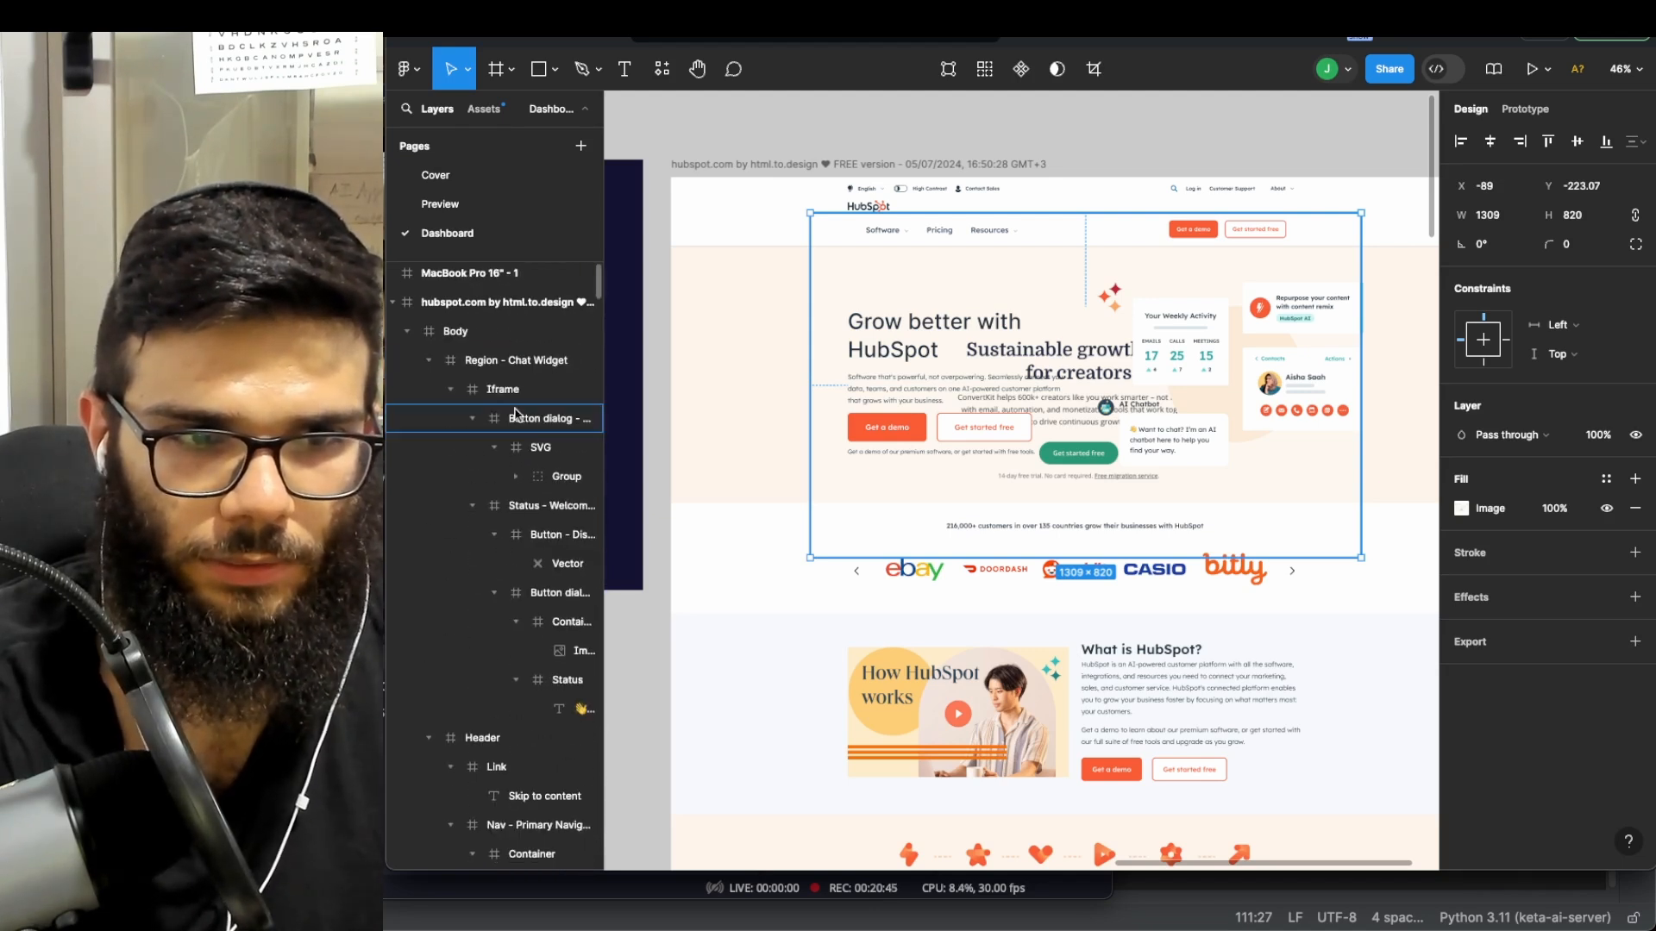
{"action": "left_click_drag", "start_coordinate": [490, 325], "coordinate": [490, 325]}
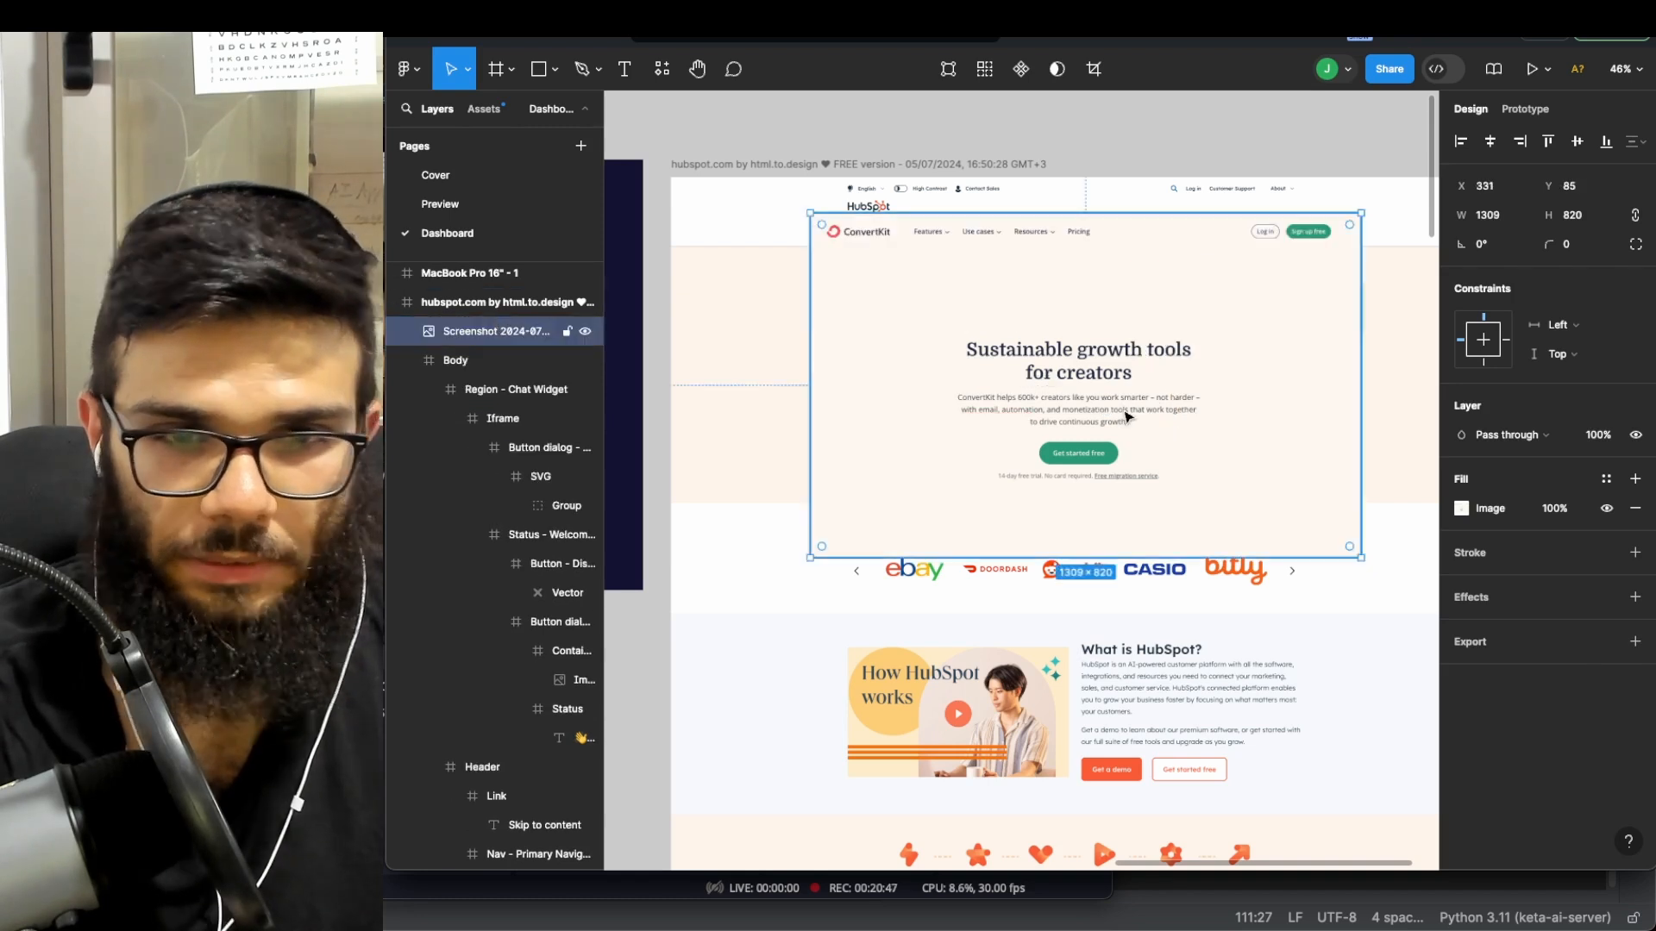
{"action": "scroll", "coordinate": [1112, 427], "scroll_direction": "right", "scroll_amount": 5}
{"action": "scroll", "coordinate": [911, 568], "scroll_direction": "down", "scroll_amount": 5}
{"action": "scroll", "coordinate": [876, 639], "scroll_direction": "down", "scroll_amount": 3}
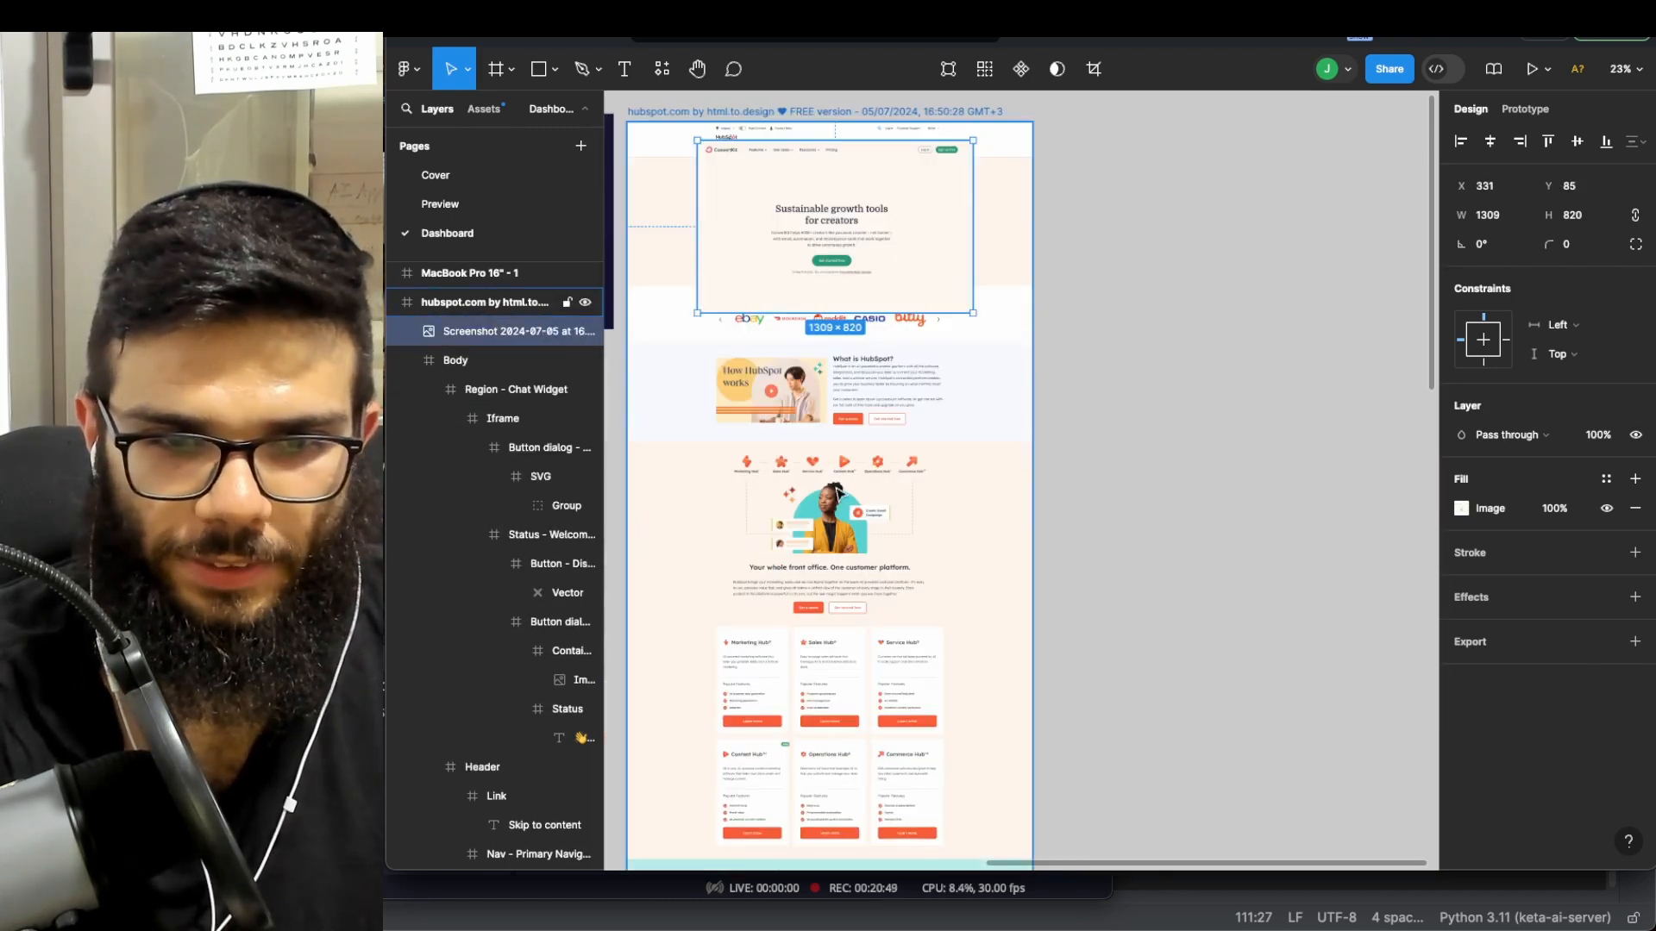
{"action": "scroll", "coordinate": [835, 491], "scroll_direction": "down", "scroll_amount": 1}
- Drill into the HubSpot page's 'What is HubSpot?' section and its heading
{"action": "left_click", "coordinate": [827, 468]}
{"action": "left_click", "coordinate": [828, 469]}
{"action": "double_click", "coordinate": [876, 351]}
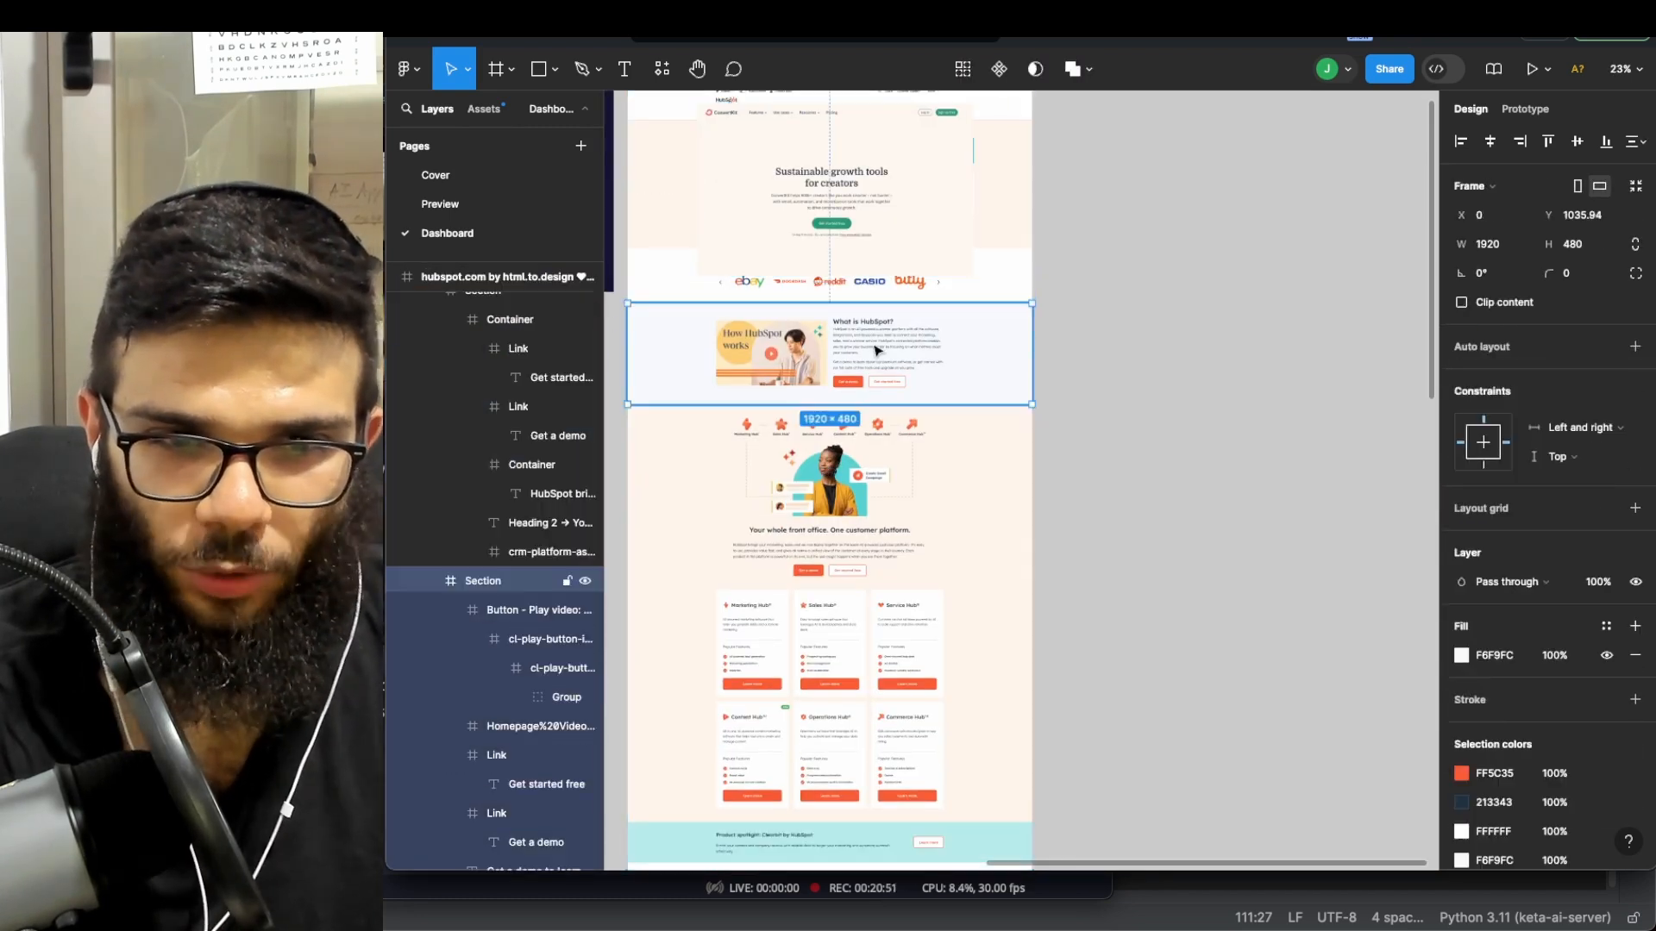
{"action": "double_click", "coordinate": [875, 349]}
{"action": "scroll", "coordinate": [874, 349], "scroll_direction": "up", "scroll_amount": 3}
{"action": "scroll", "coordinate": [875, 349], "scroll_direction": "up", "scroll_amount": 4}
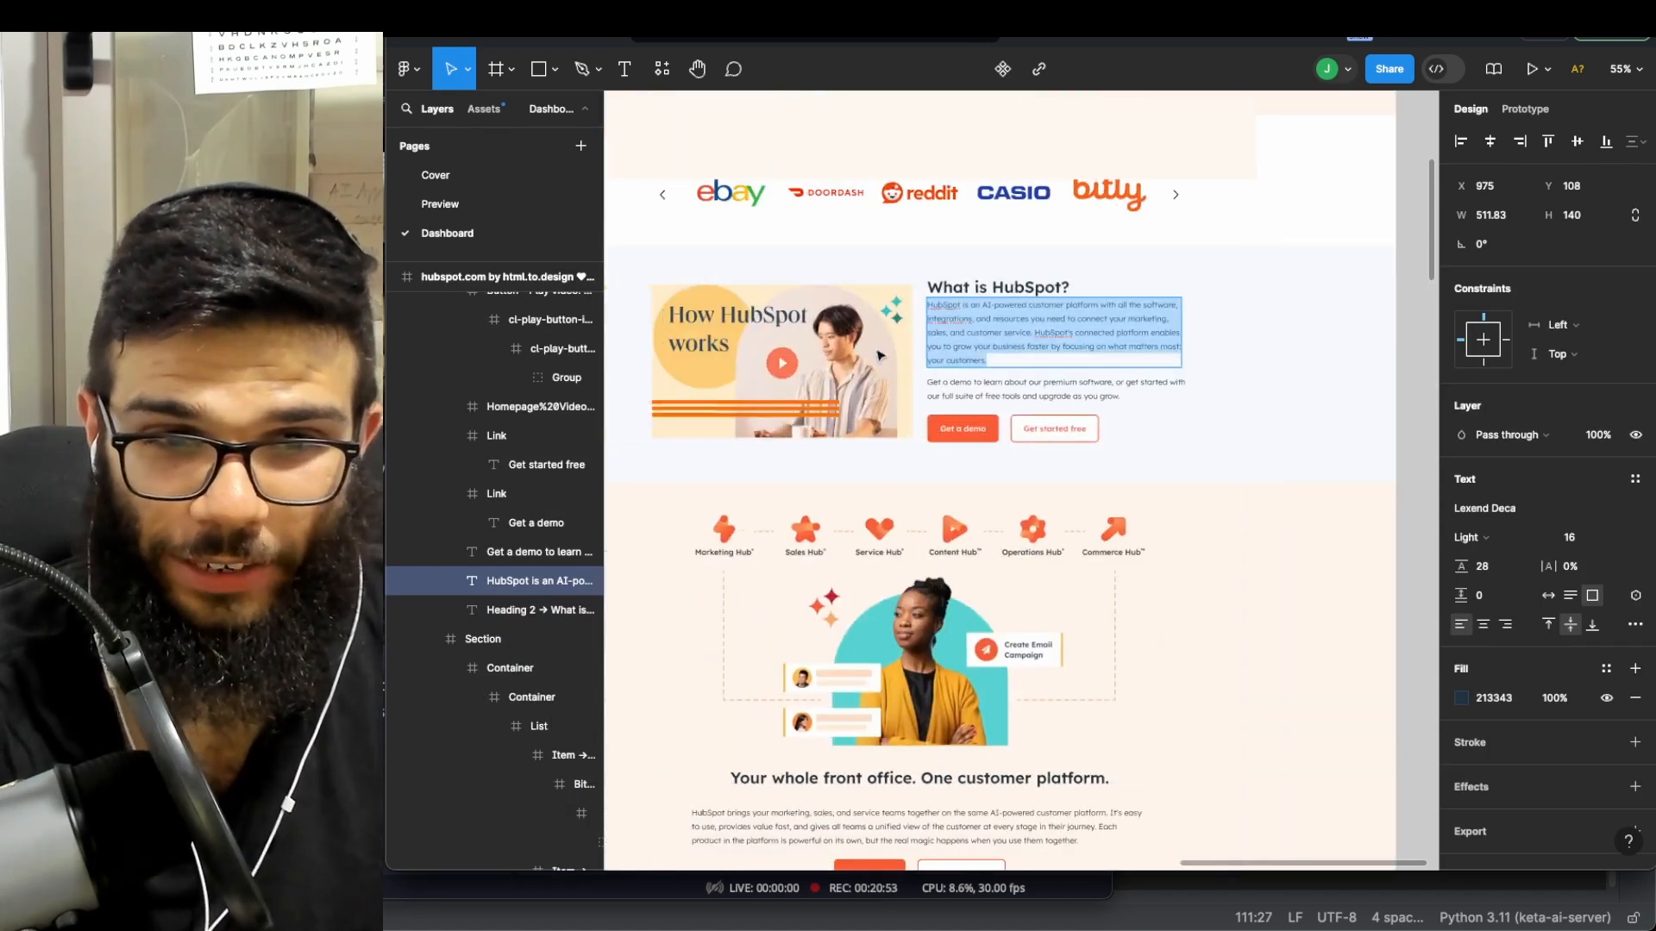
{"action": "left_click", "coordinate": [946, 287]}
{"action": "left_click", "coordinate": [975, 346]}
{"action": "scroll", "coordinate": [978, 353], "scroll_direction": "down", "scroll_amount": 5}
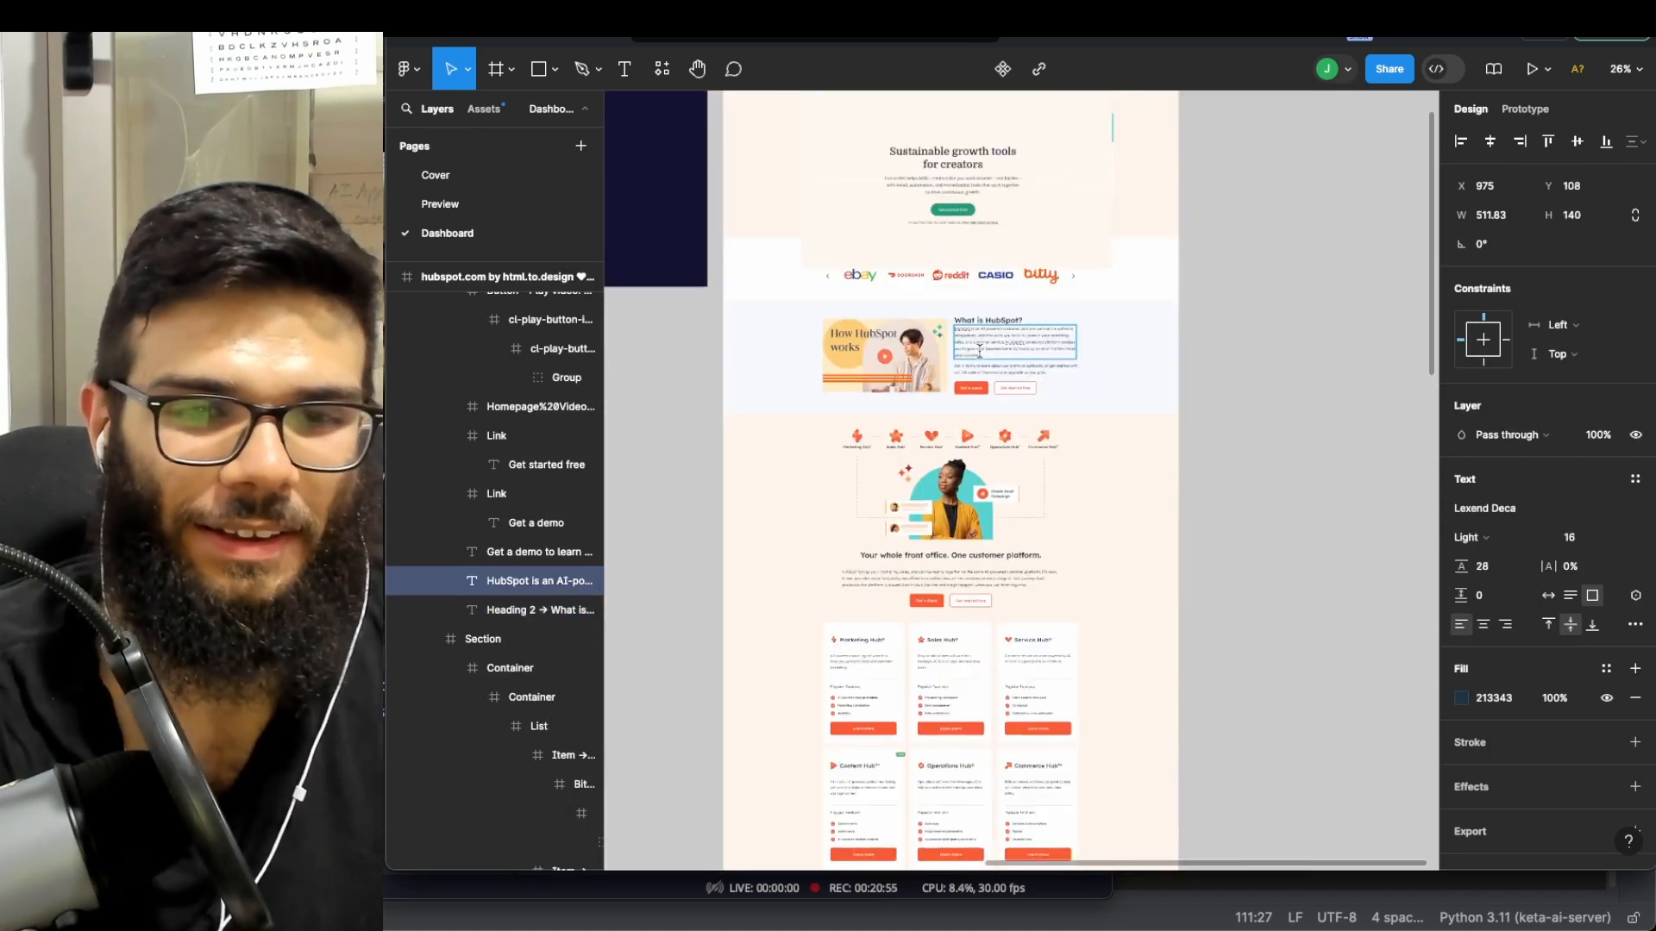
{"action": "scroll", "coordinate": [1114, 305], "scroll_direction": "up", "scroll_amount": 3}
{"action": "scroll", "coordinate": [1026, 297], "scroll_direction": "up", "scroll_amount": 1}
- Move the screenshot up, enlarge it to 2015×1262, and drop it into the Section's Container
{"action": "mouse_move", "coordinate": [982, 349]}
{"action": "left_mouse_down"}
{"action": "mouse_move", "coordinate": [980, 327]}
{"action": "mouse_move", "coordinate": [975, 386]}
{"action": "mouse_move", "coordinate": [969, 366]}
{"action": "left_mouse_up"}
{"action": "left_click_drag", "start_coordinate": [867, 339], "coordinate": [835, 382]}
{"action": "left_click_drag", "start_coordinate": [792, 498], "coordinate": [700, 555]}
{"action": "left_click_drag", "start_coordinate": [1101, 554], "coordinate": [1176, 601]}
{"action": "left_click_drag", "start_coordinate": [982, 492], "coordinate": [985, 465]}
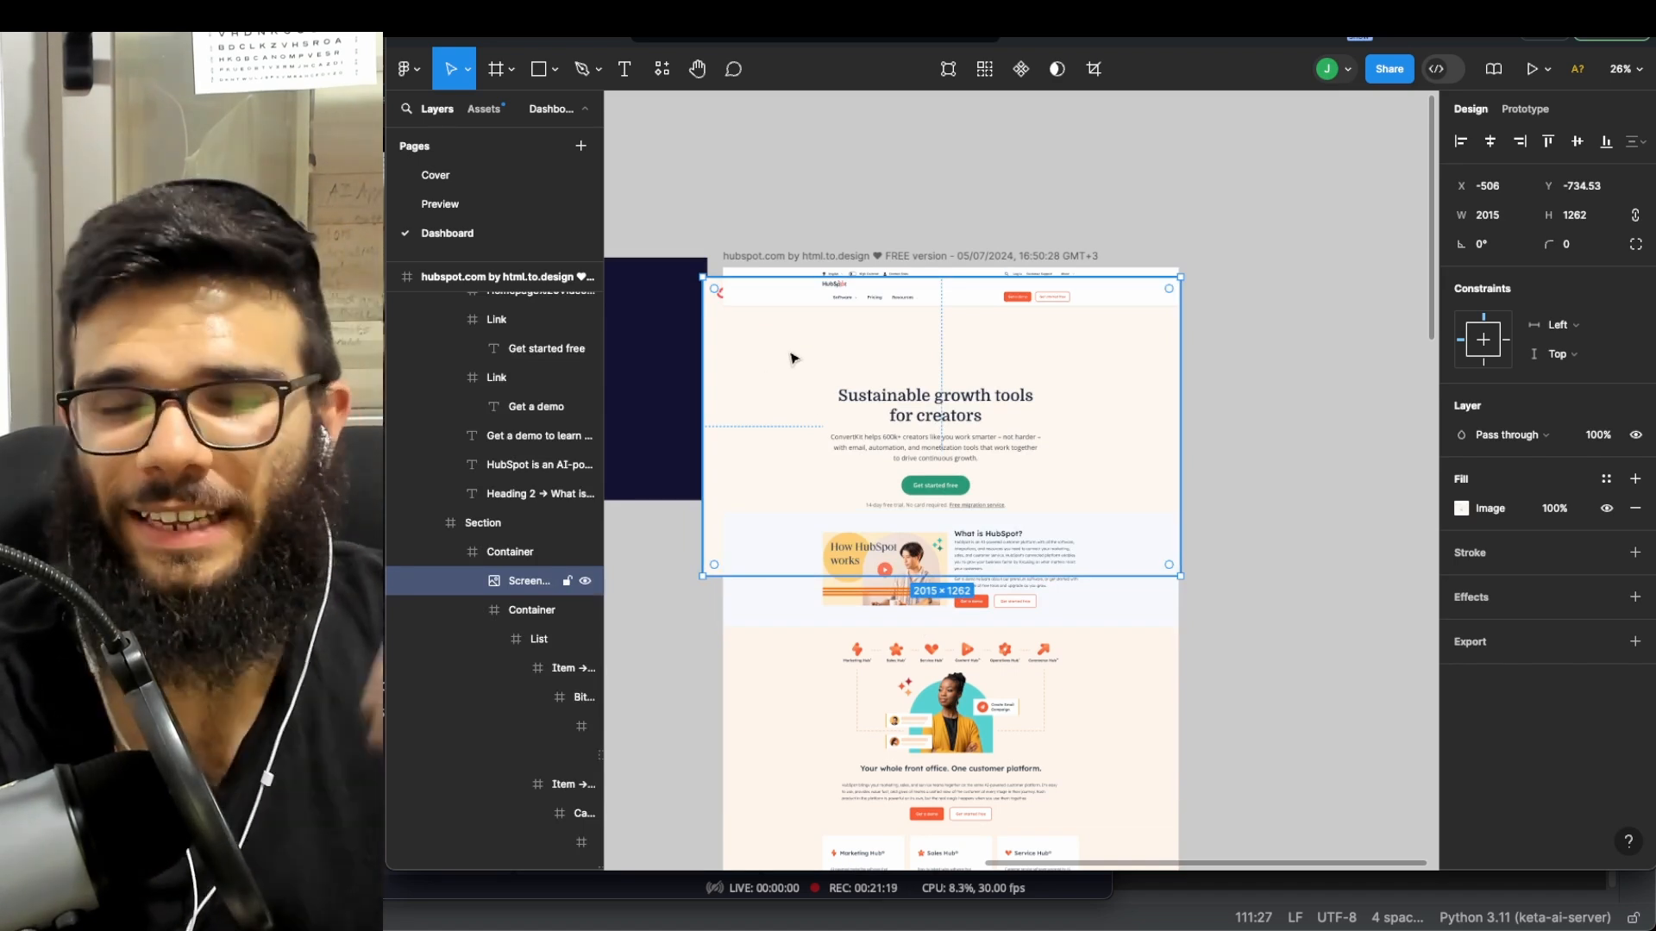
- Undo the container move and enlargement, returning the screenshot to 1309×820
{"action": "key", "text": "super+z"}
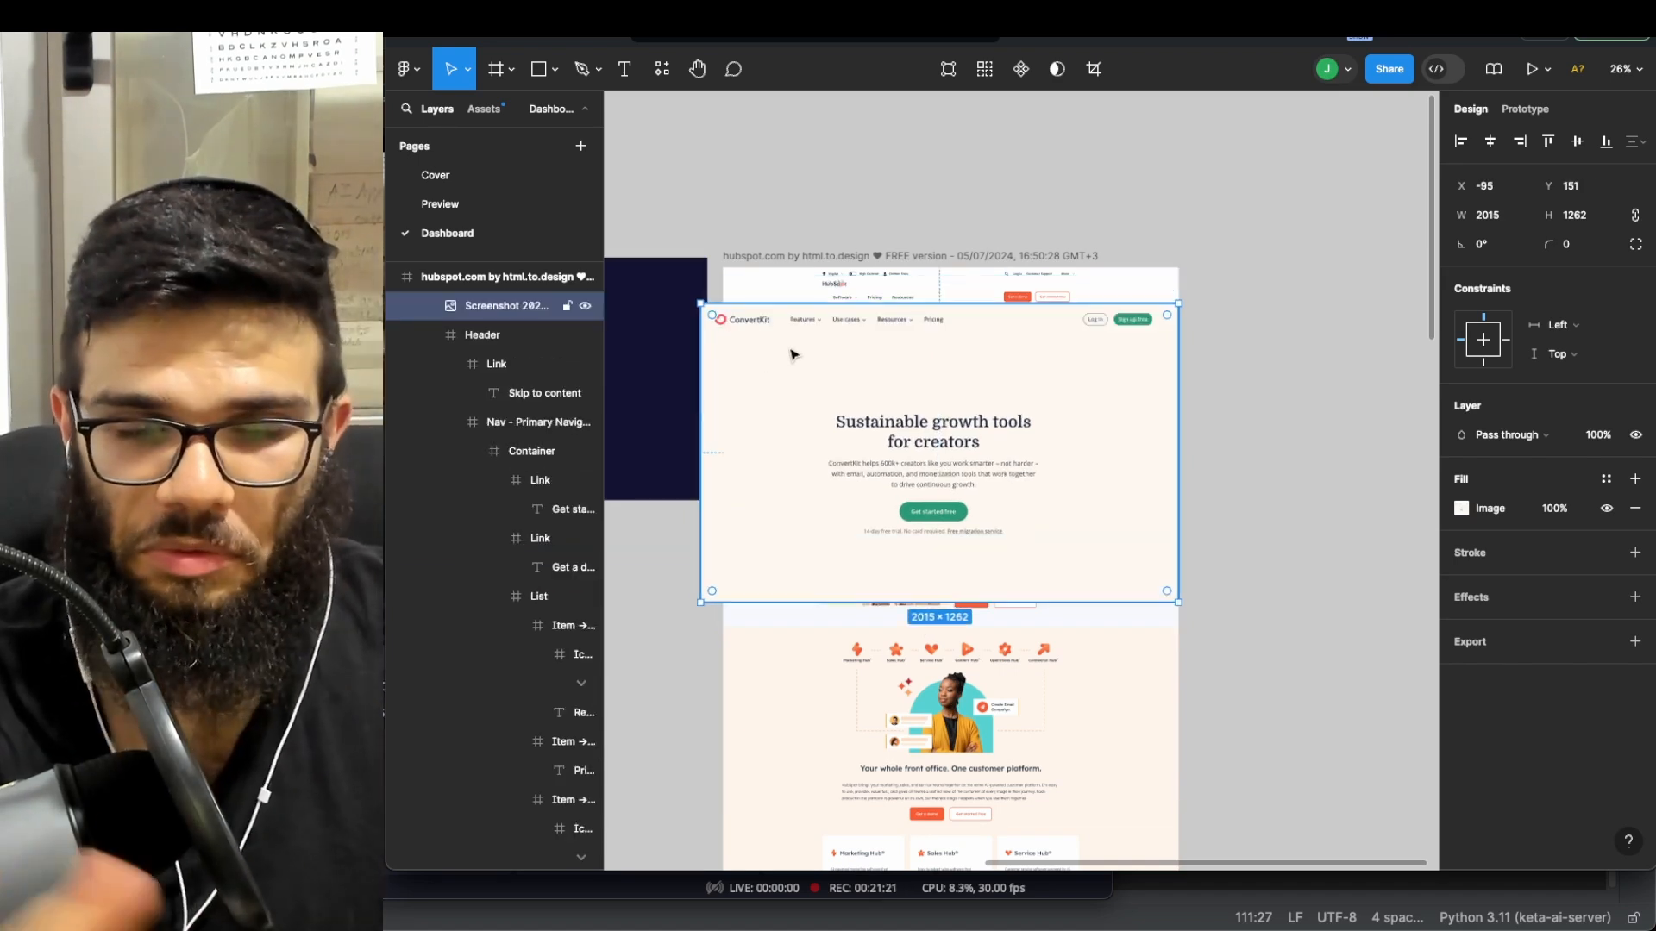
{"action": "key", "text": "super+z"}
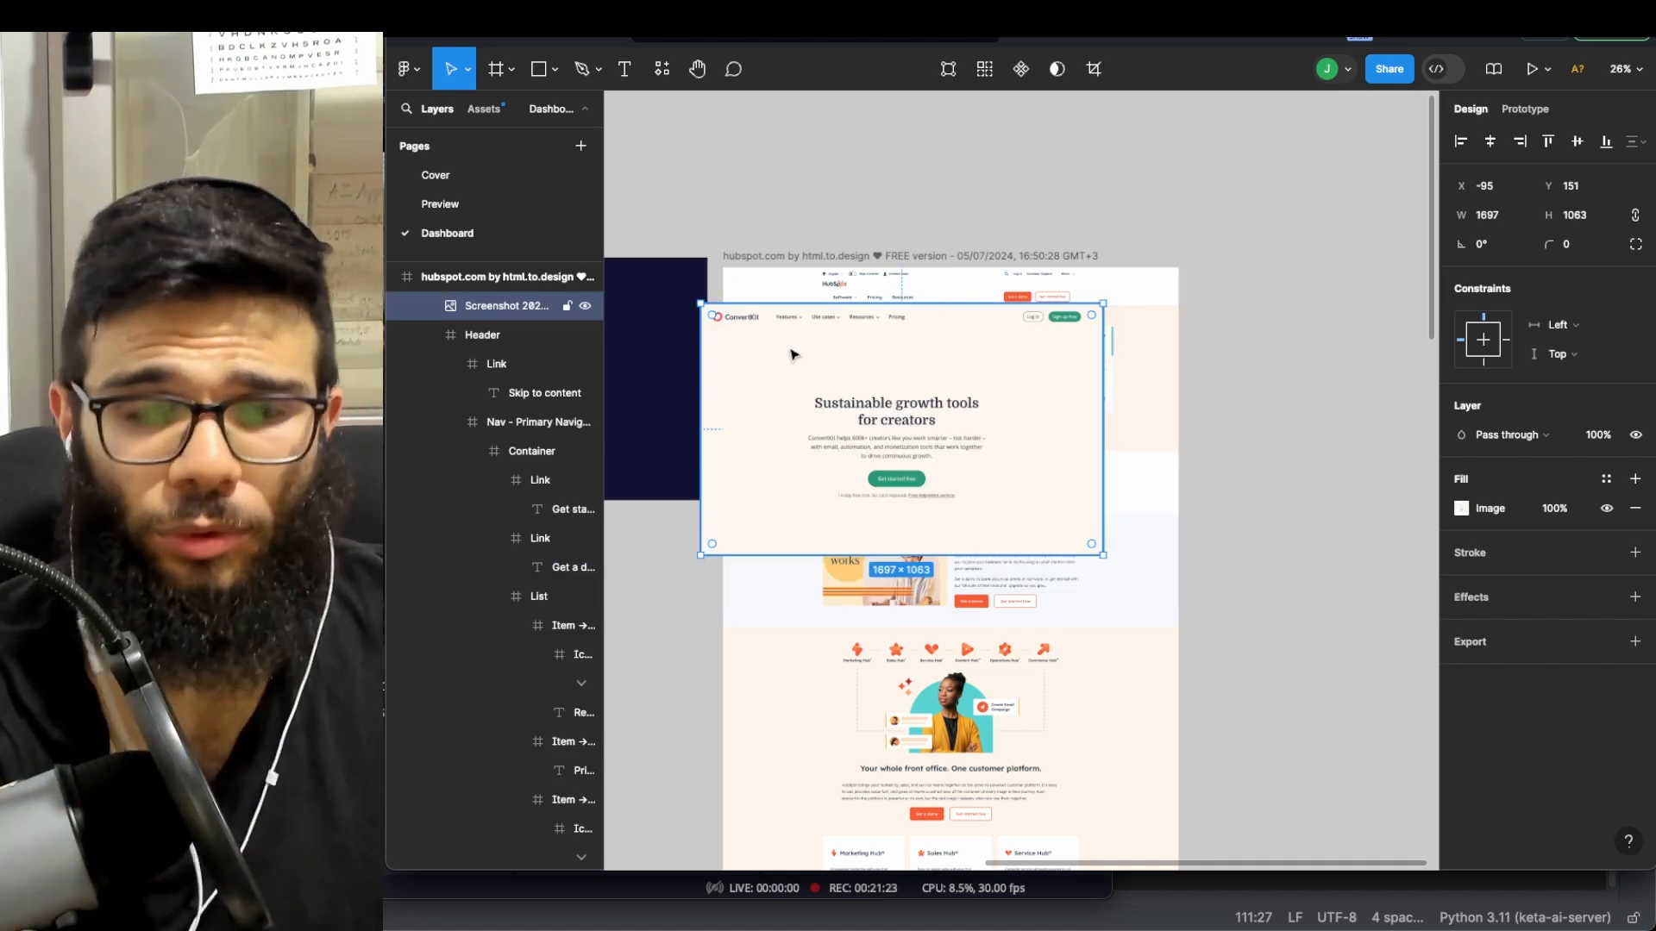
{"action": "left_click_drag", "start_coordinate": [794, 355], "coordinate": [787, 346]}
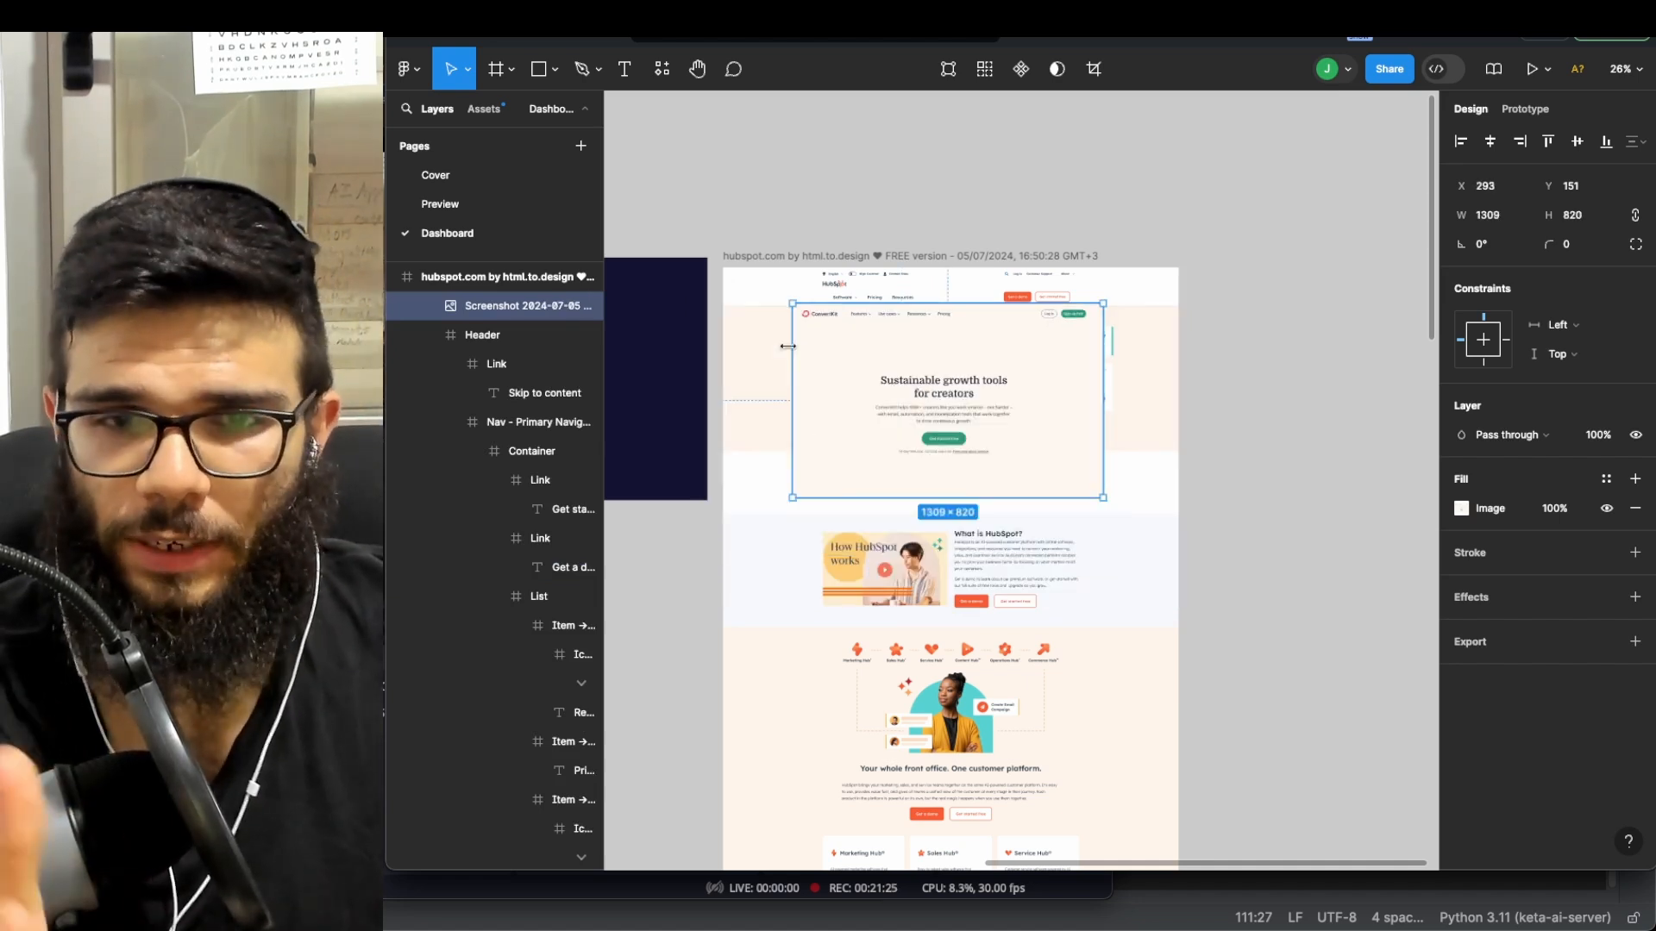
- Pan the canvas over to the dashboard frames
{"action": "scroll", "coordinate": [781, 354], "scroll_direction": "left", "scroll_amount": 5}
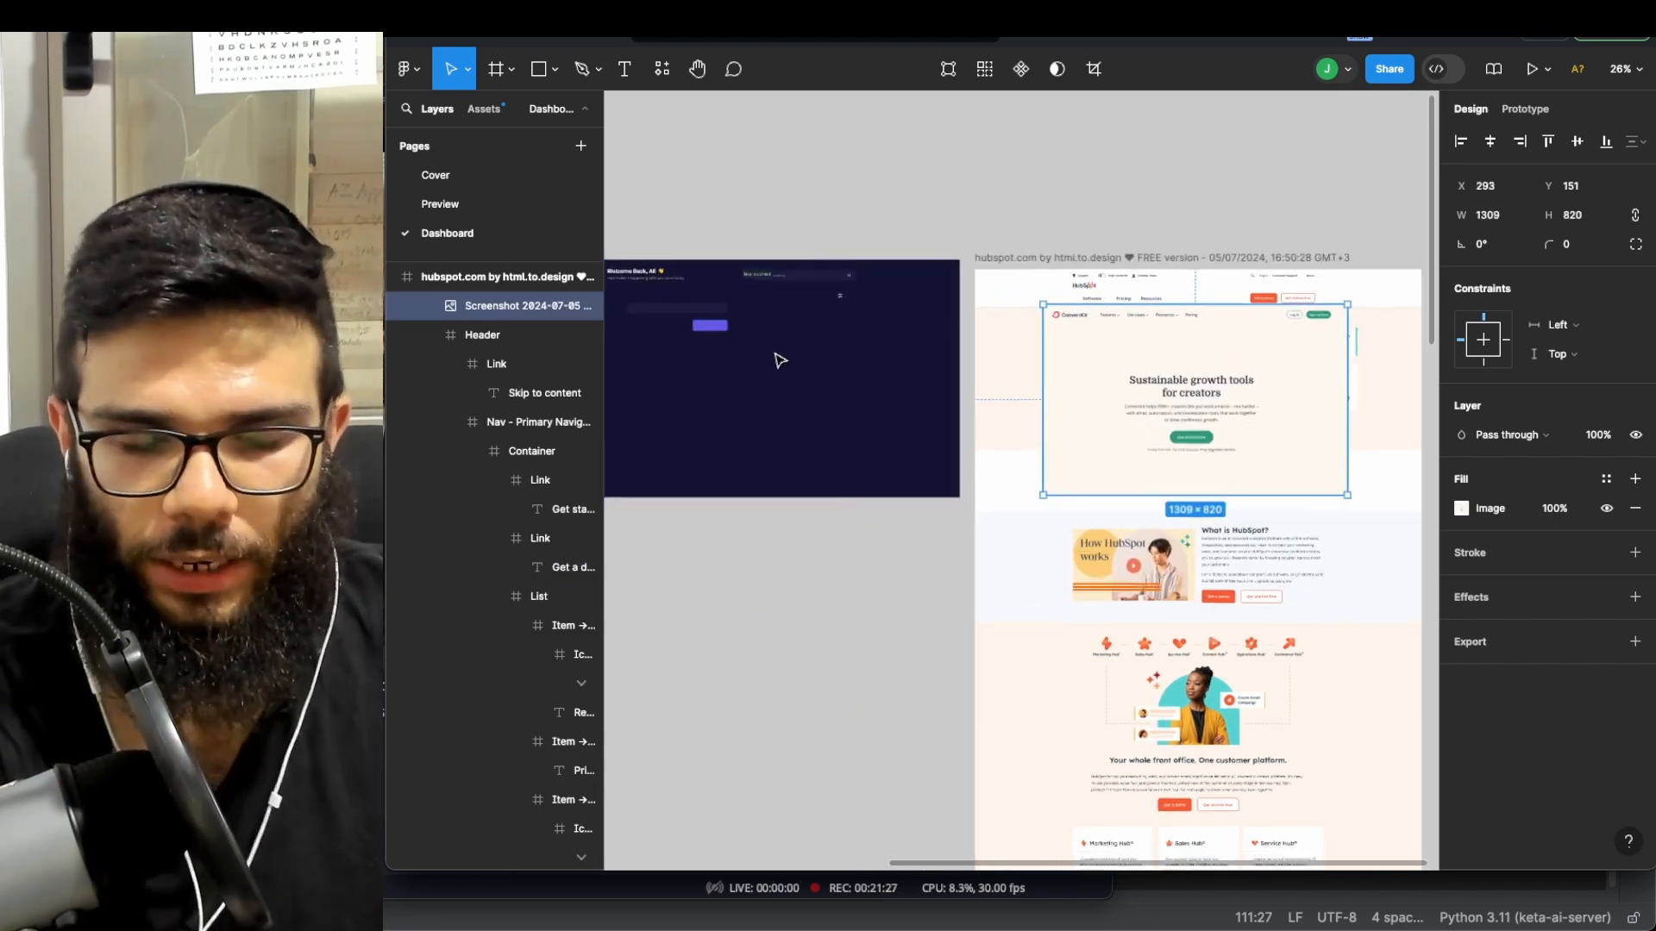
{"action": "scroll", "coordinate": [781, 361], "scroll_direction": "left", "scroll_amount": 10}
{"action": "scroll", "coordinate": [1301, 400], "scroll_direction": "right", "scroll_amount": 5}
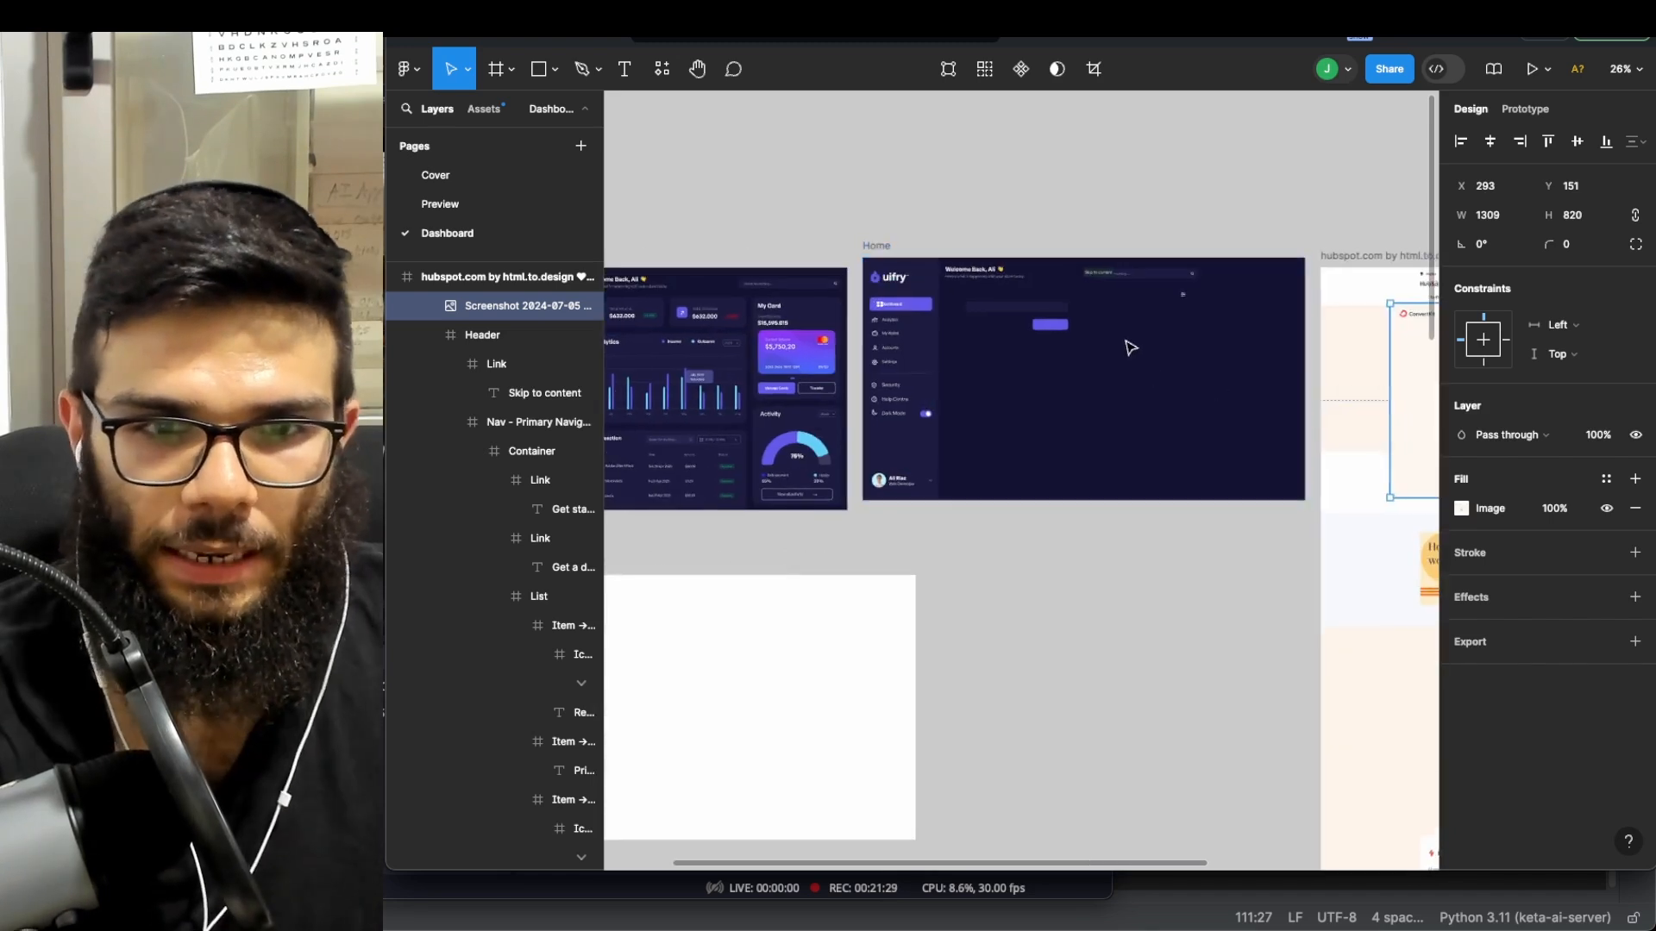
{"action": "scroll", "coordinate": [1026, 386], "scroll_direction": "down", "scroll_amount": 3}
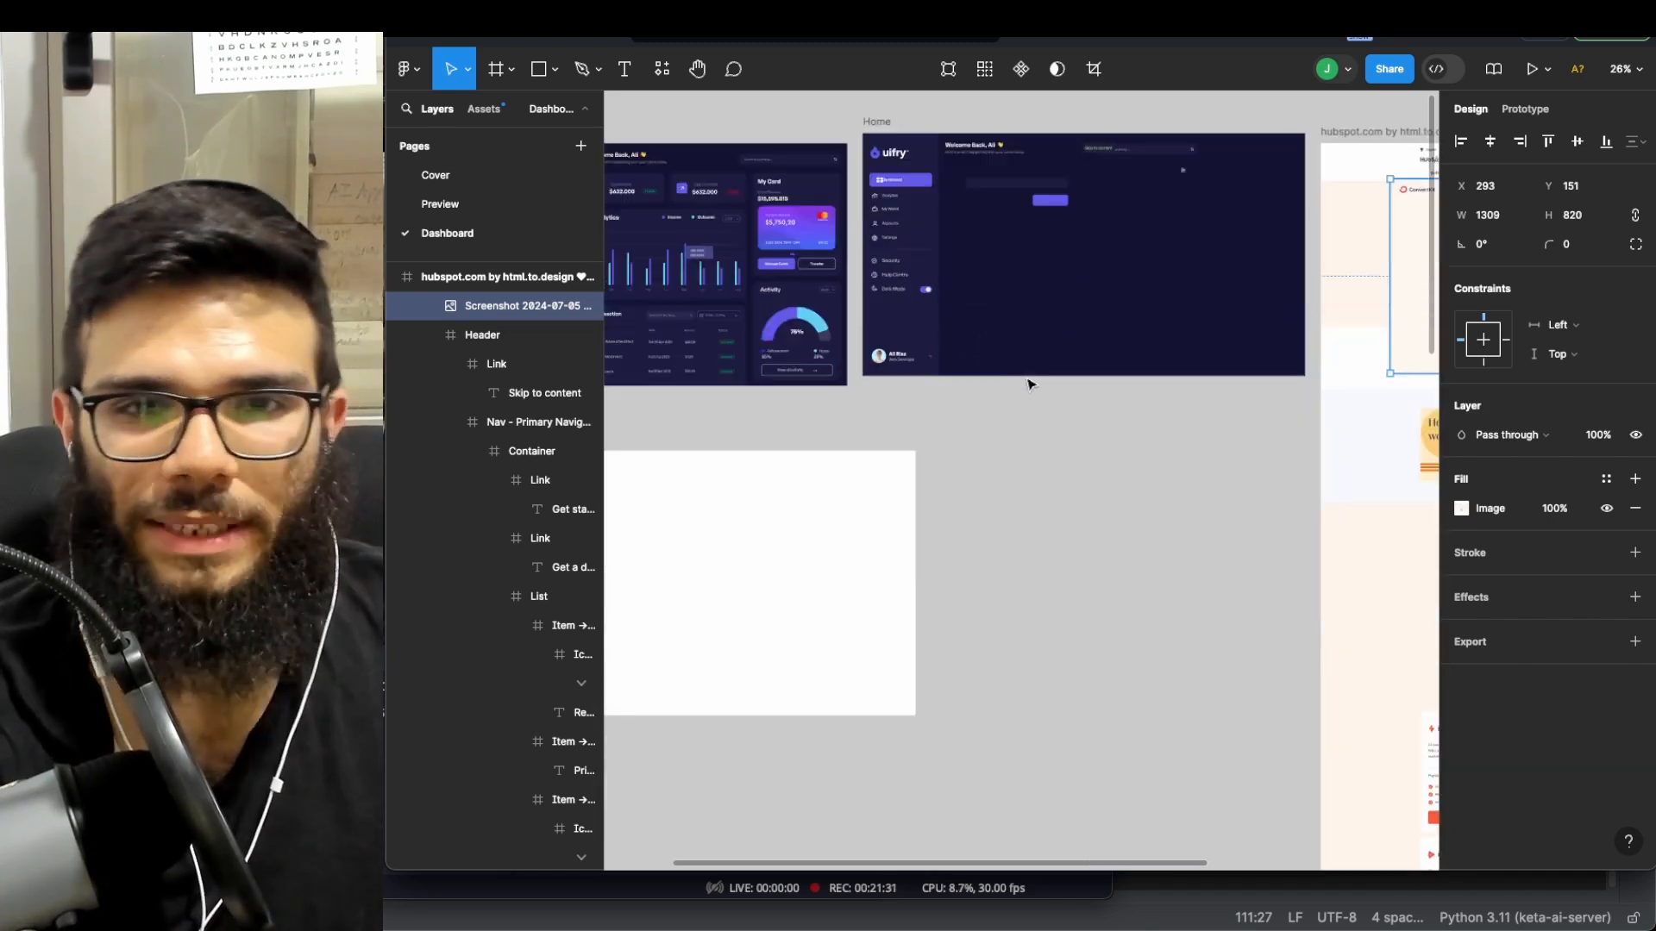
{"action": "scroll", "coordinate": [1103, 345], "scroll_direction": "right", "scroll_amount": 4}
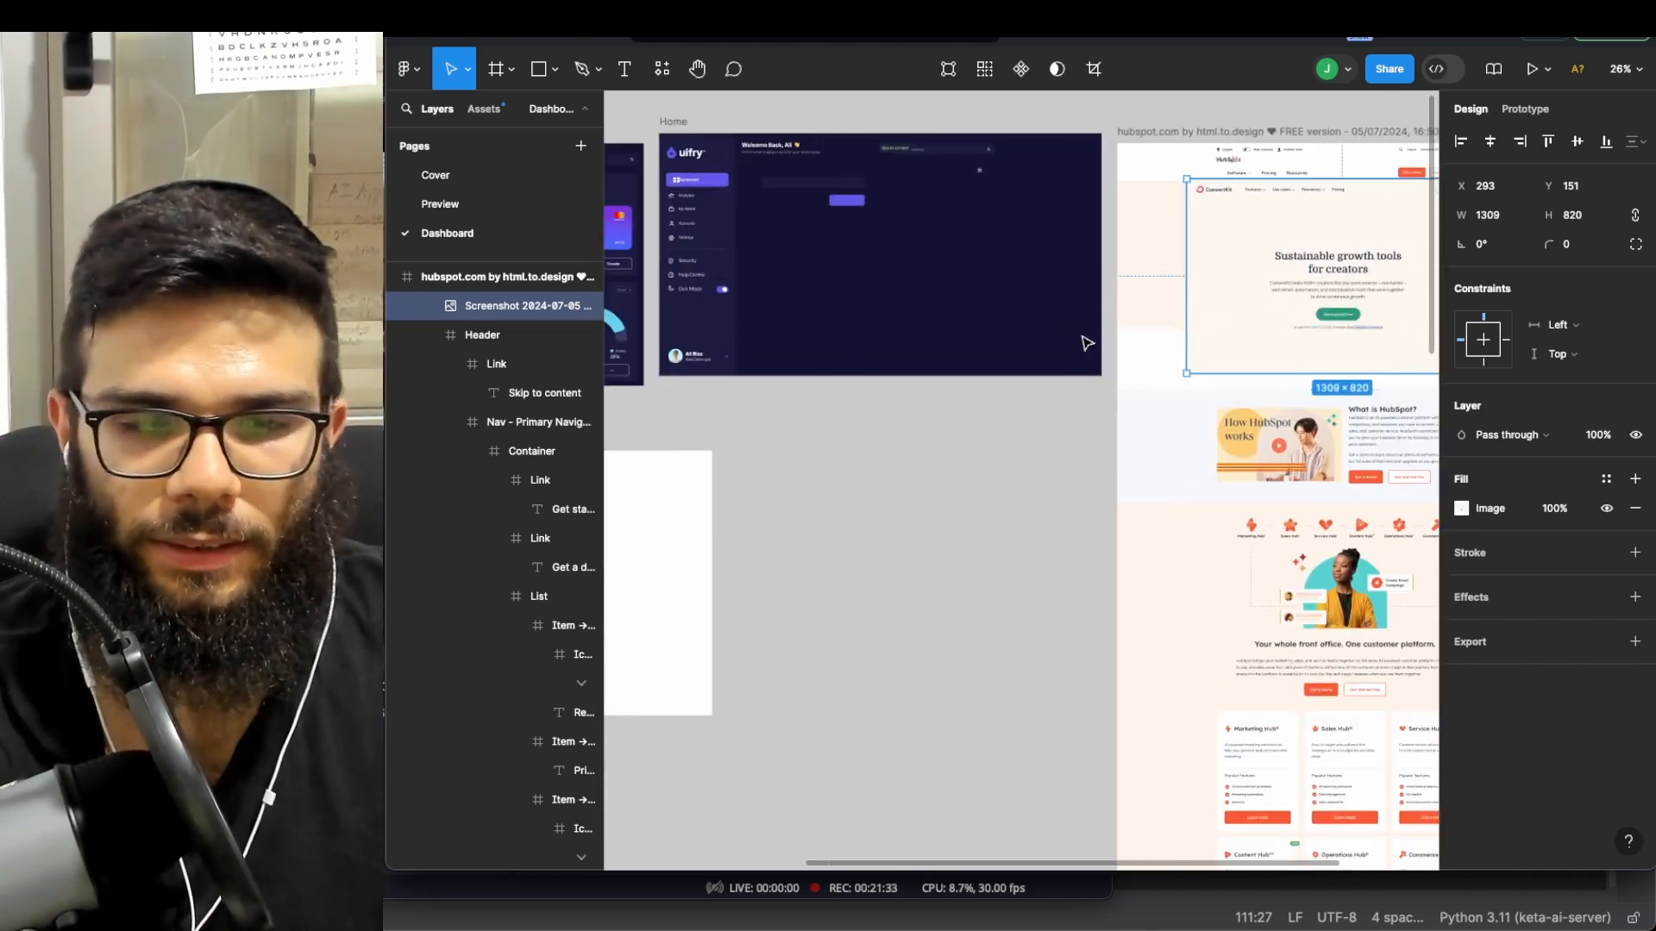
{"action": "scroll", "coordinate": [1086, 343], "scroll_direction": "left", "scroll_amount": 6}
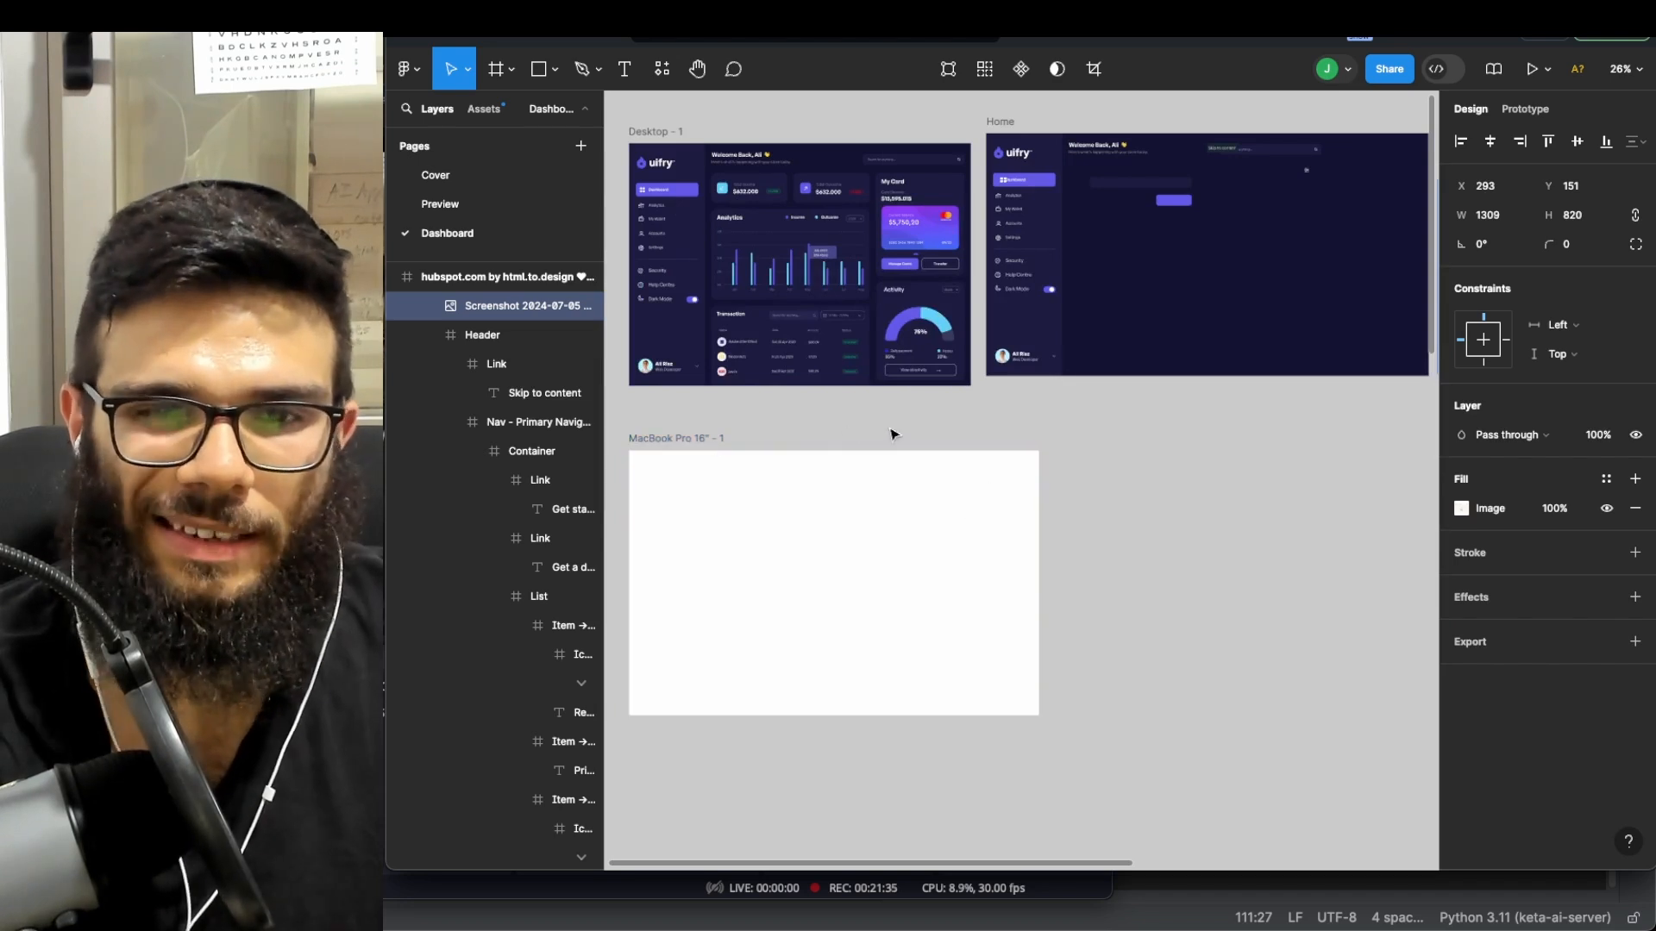
- Delete the empty MacBook Pro 16" - 1 frame
{"action": "left_click", "coordinate": [705, 442]}
{"action": "key", "text": "Delete"}
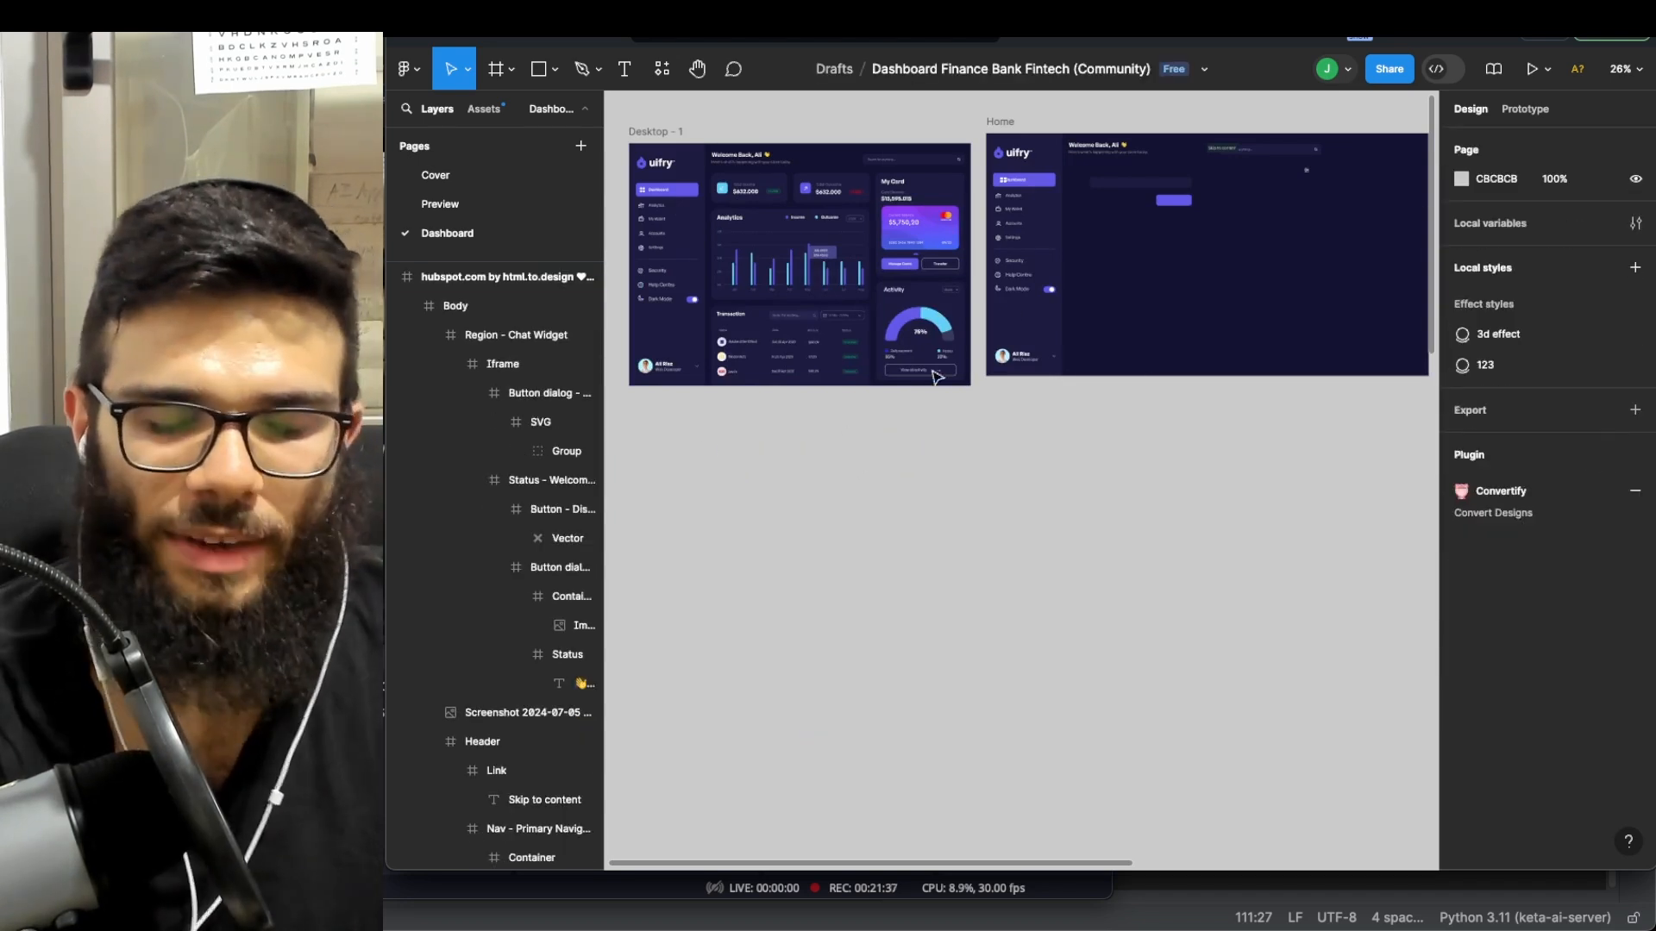
{"action": "scroll", "coordinate": [1106, 320], "scroll_direction": "right", "scroll_amount": 4}
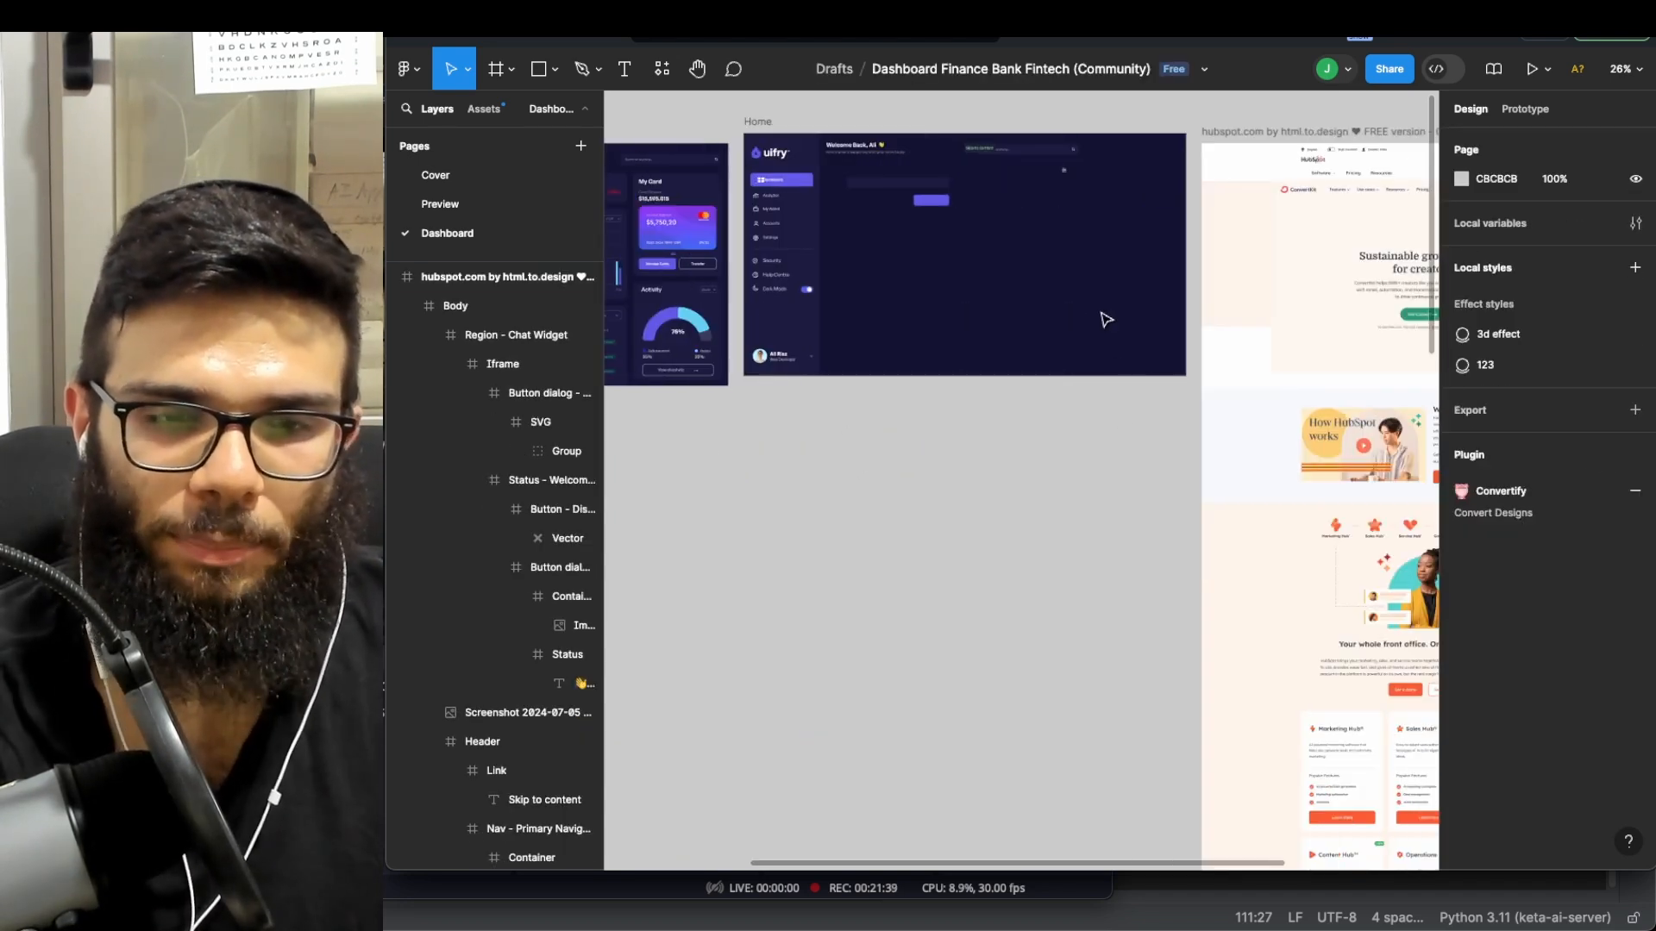
- Move the Home frame directly below Desktop - 1, to X -228, Y 884
{"action": "scroll", "coordinate": [1107, 320], "scroll_direction": "left", "scroll_amount": 4}
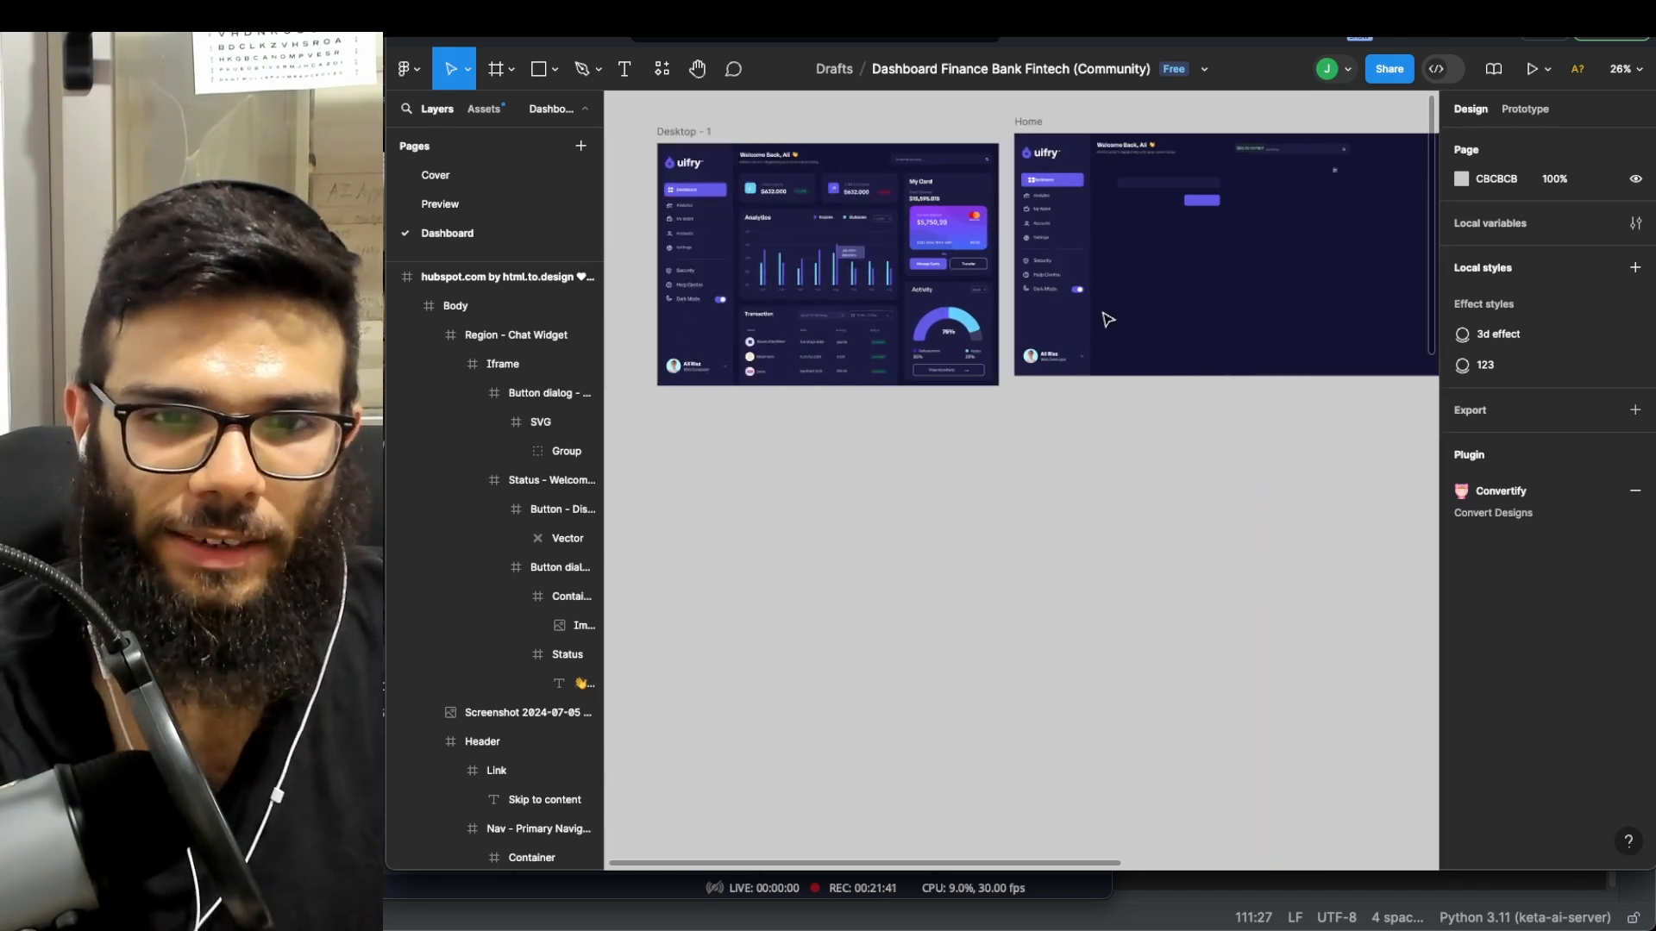
{"action": "scroll", "coordinate": [1107, 320], "scroll_direction": "right", "scroll_amount": 4}
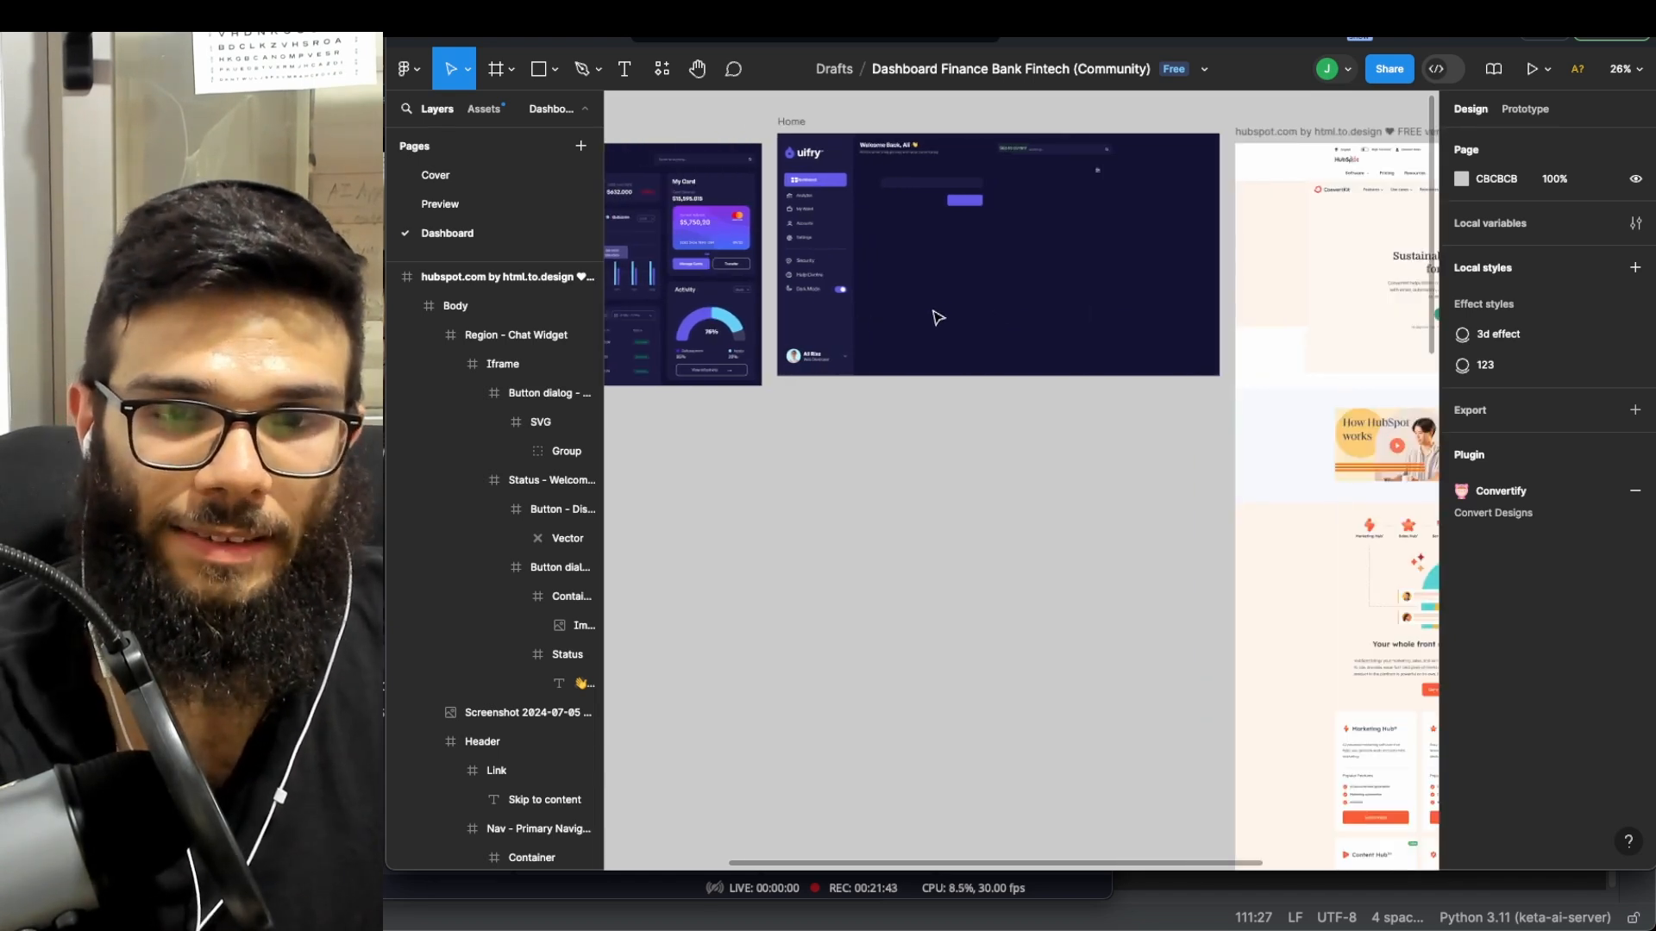
{"action": "scroll", "coordinate": [938, 317], "scroll_direction": "left", "scroll_amount": 3}
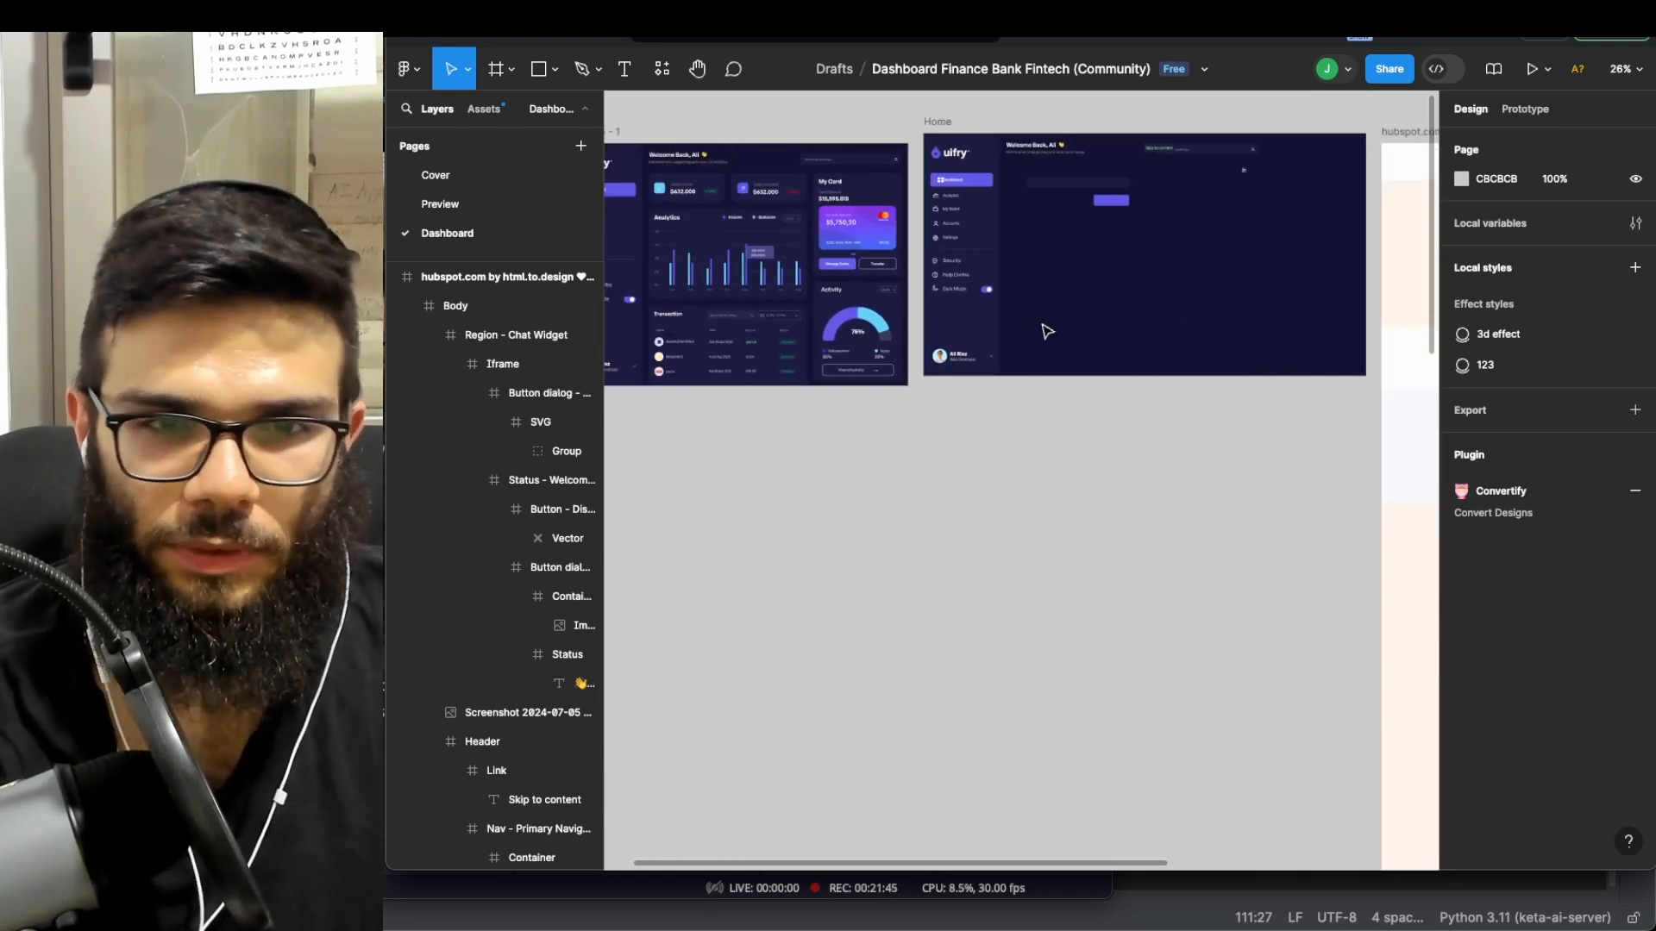
{"action": "scroll", "coordinate": [988, 168], "scroll_direction": "left", "scroll_amount": 3}
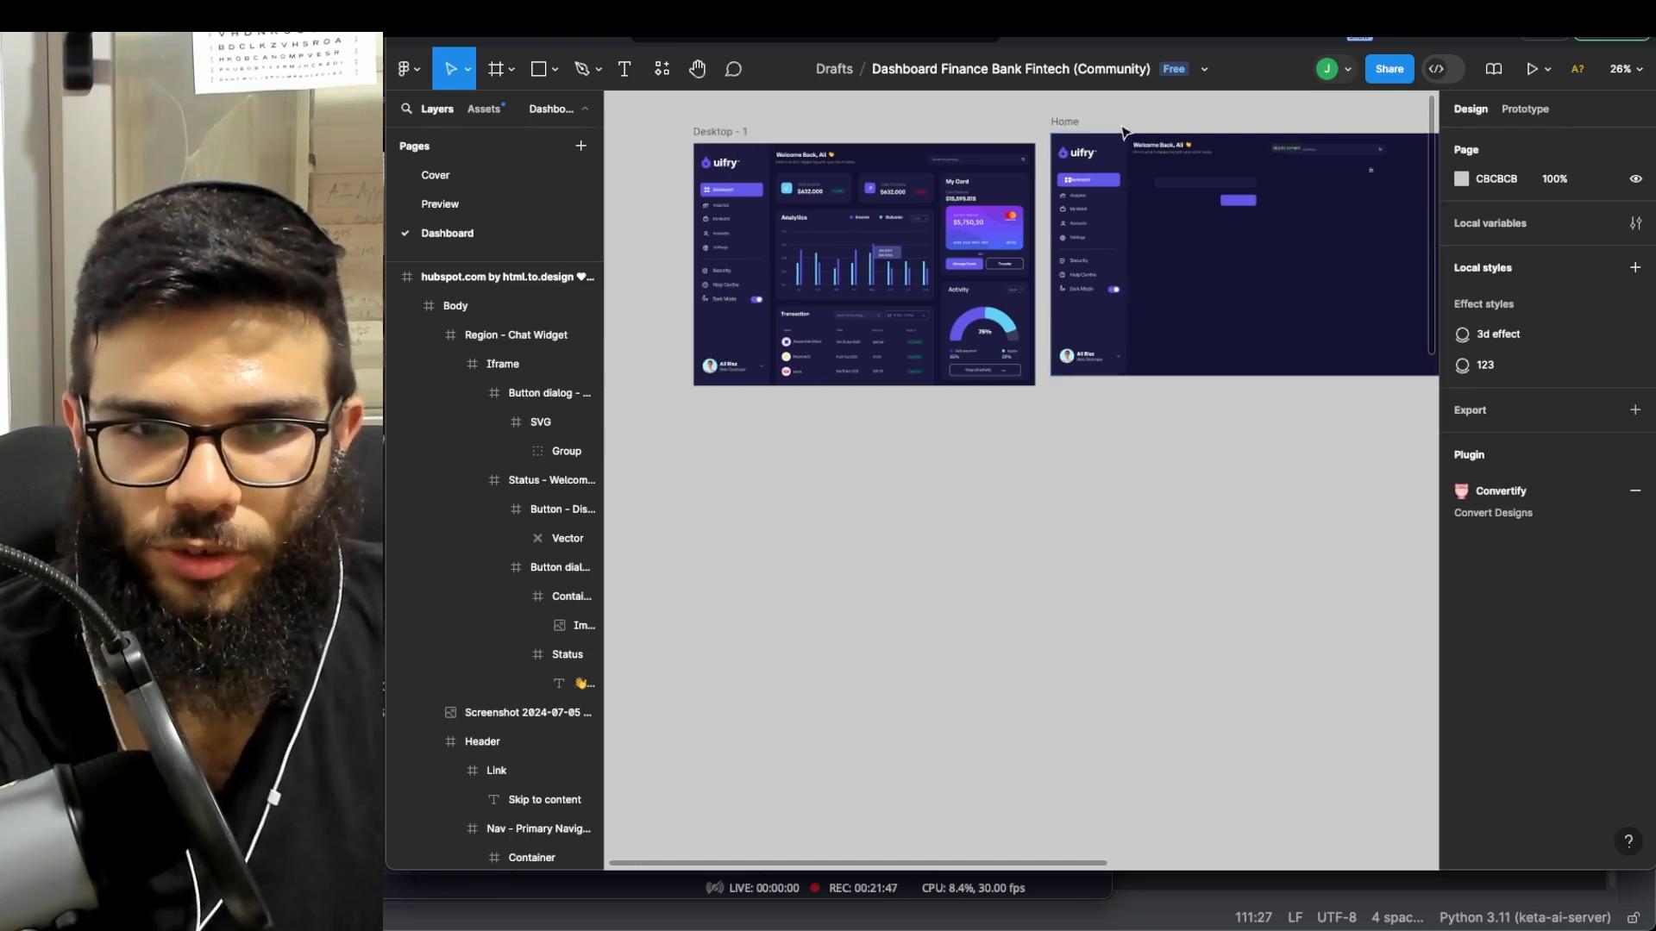
{"action": "left_click_drag", "start_coordinate": [1074, 130], "coordinate": [723, 398]}
{"action": "scroll", "coordinate": [877, 467], "scroll_direction": "down", "scroll_amount": 3}
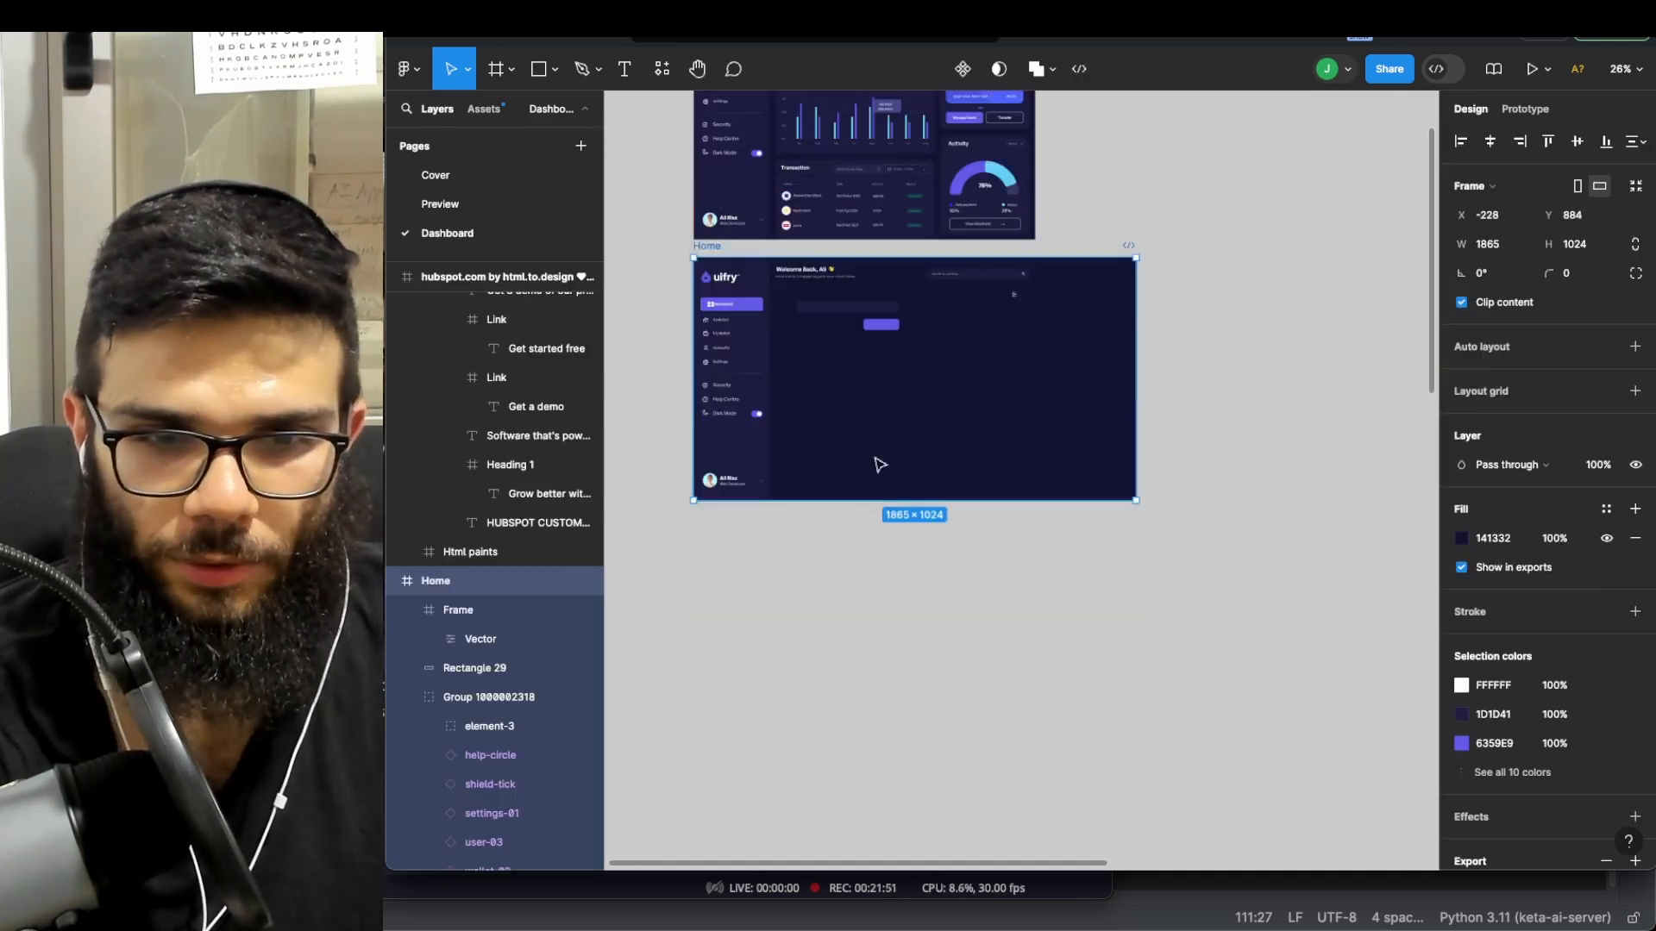
{"action": "scroll", "coordinate": [888, 407], "scroll_direction": "up", "scroll_amount": 2}
{"action": "scroll", "coordinate": [890, 405], "scroll_direction": "left", "scroll_amount": 5}
{"action": "scroll", "coordinate": [936, 406], "scroll_direction": "right", "scroll_amount": 2}
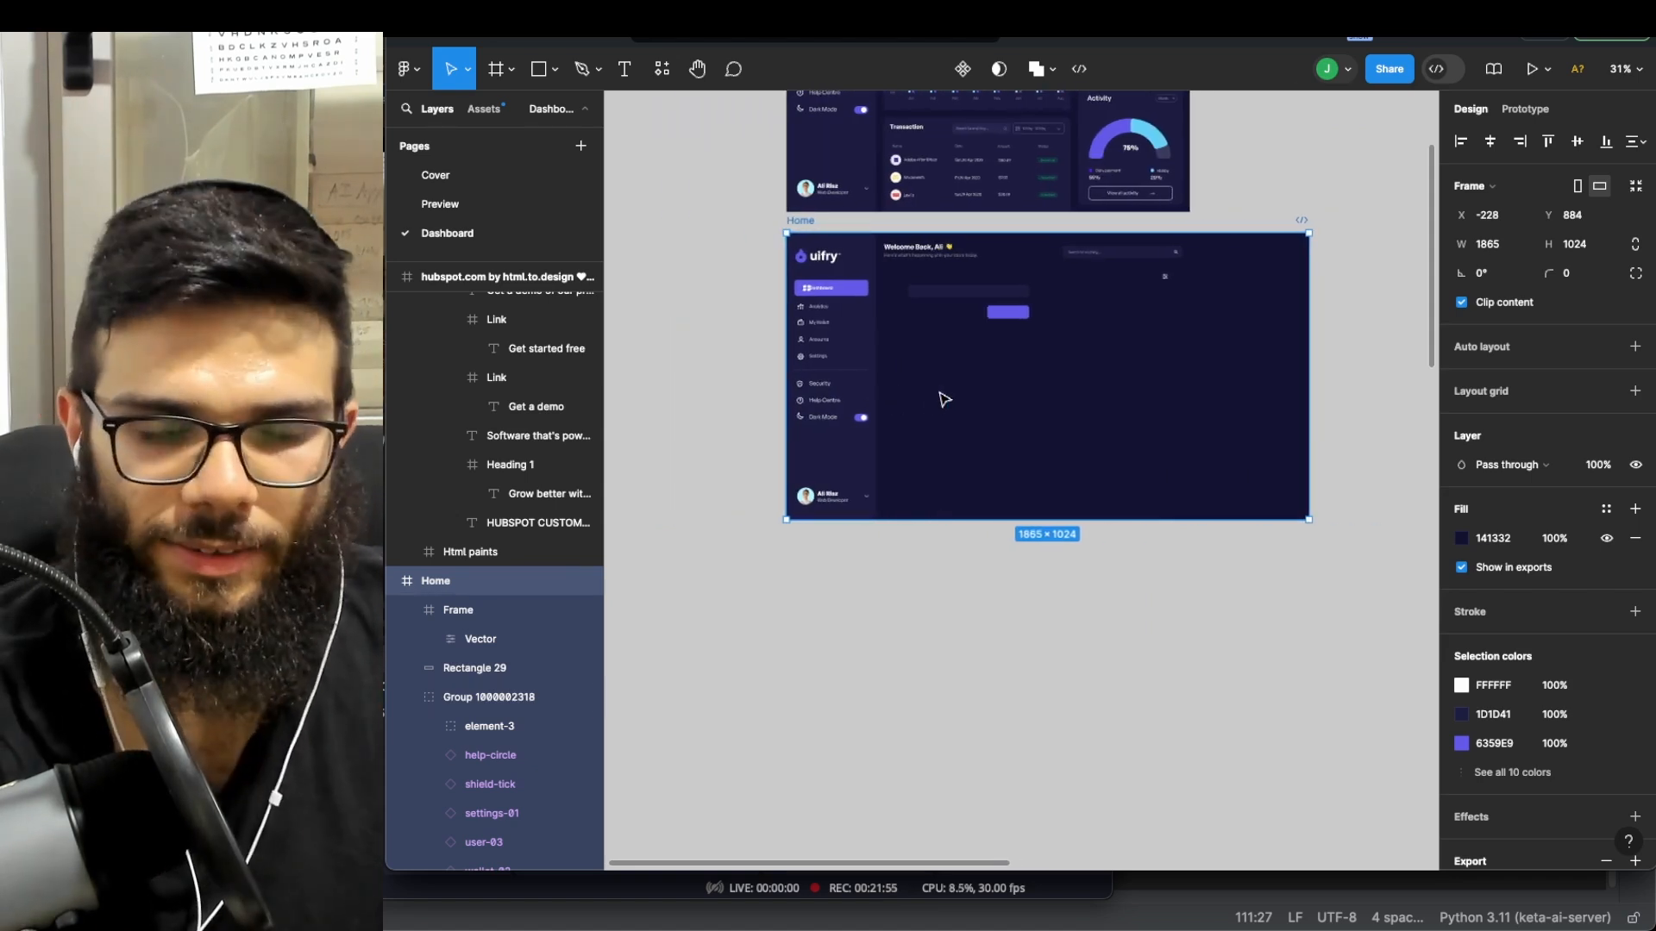
- Add a text label reading 'Submit' inside the Home frame
{"action": "scroll", "coordinate": [949, 394], "scroll_direction": "up", "scroll_amount": 5}
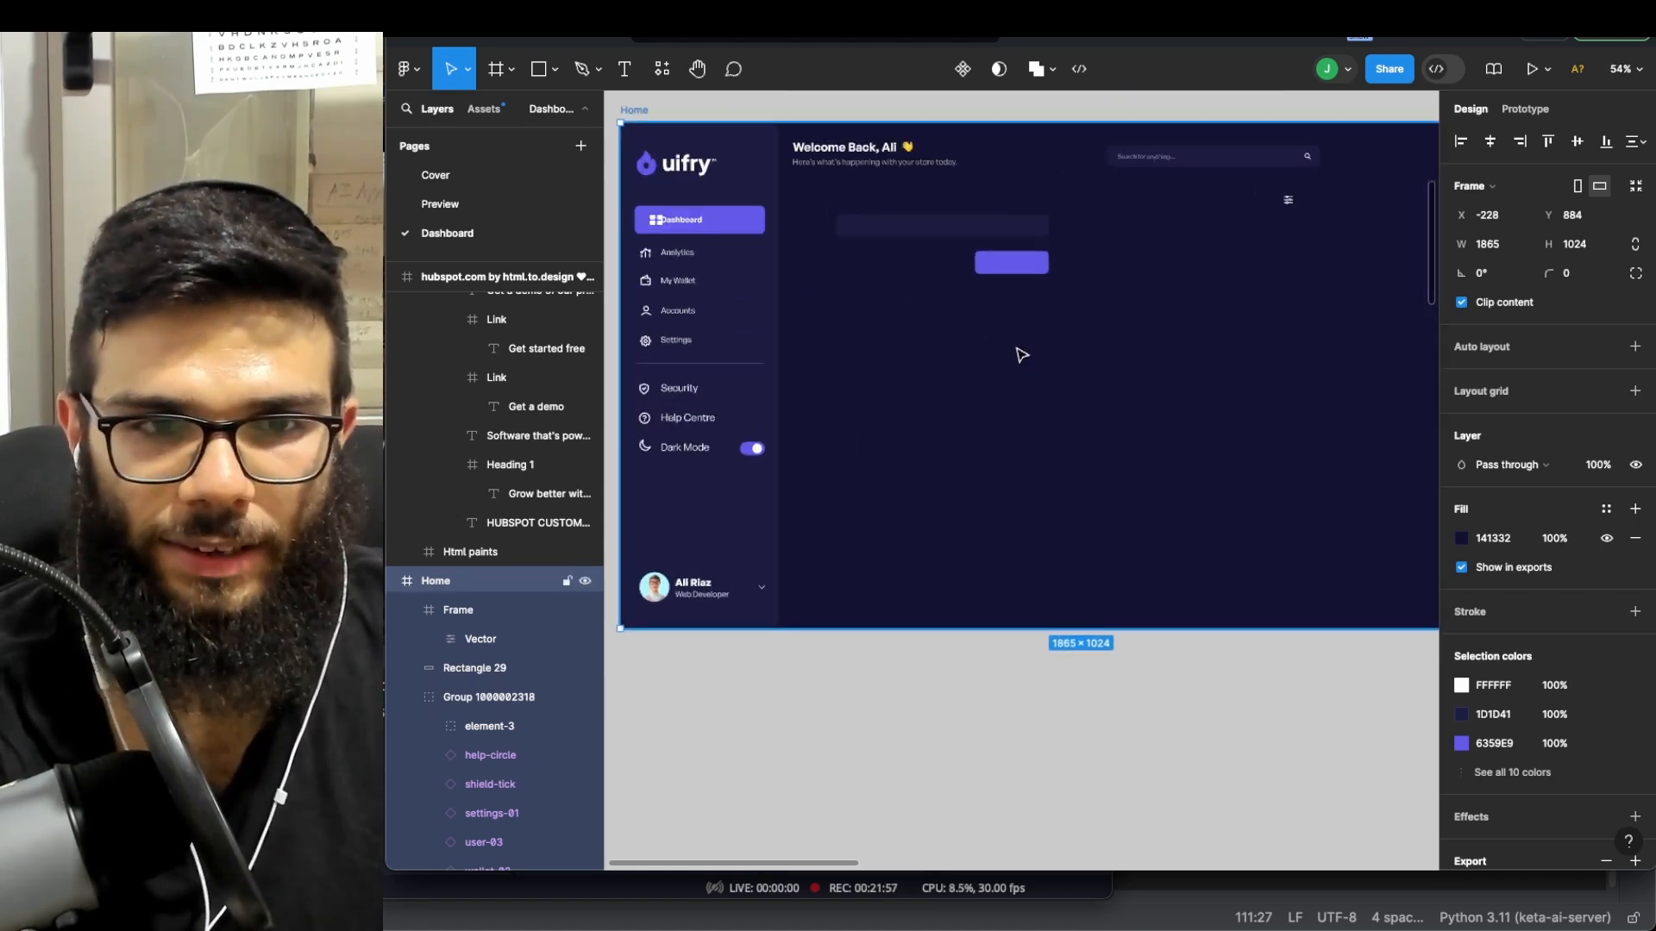
{"action": "left_click", "coordinate": [624, 70]}
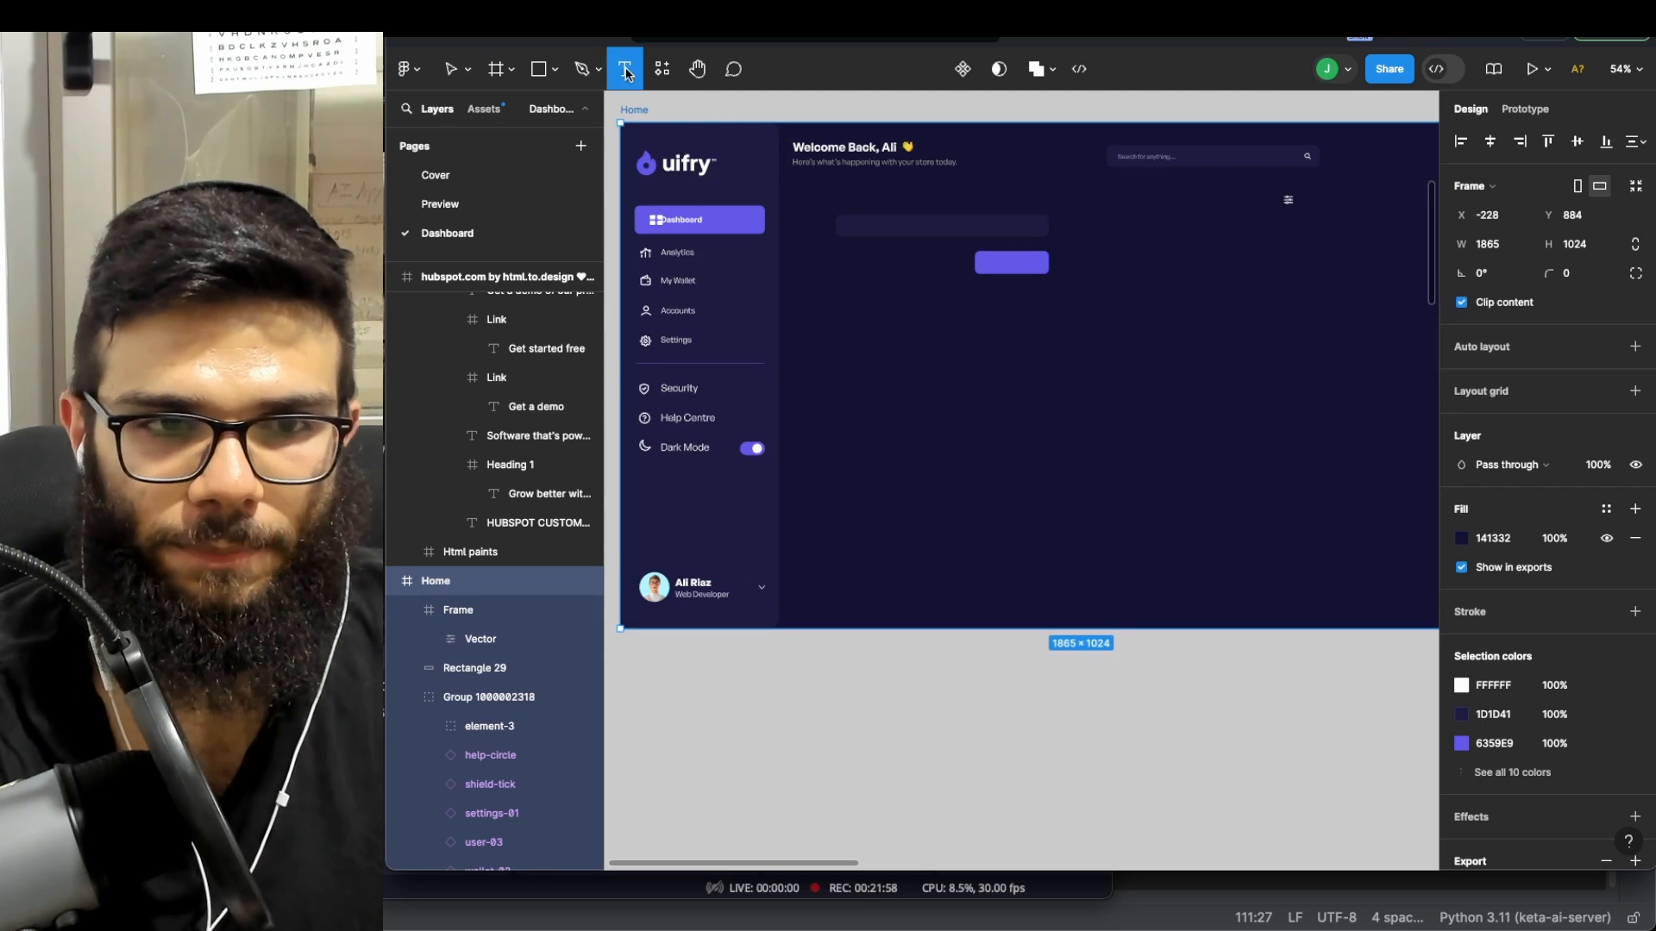
{"action": "left_click", "coordinate": [959, 346]}
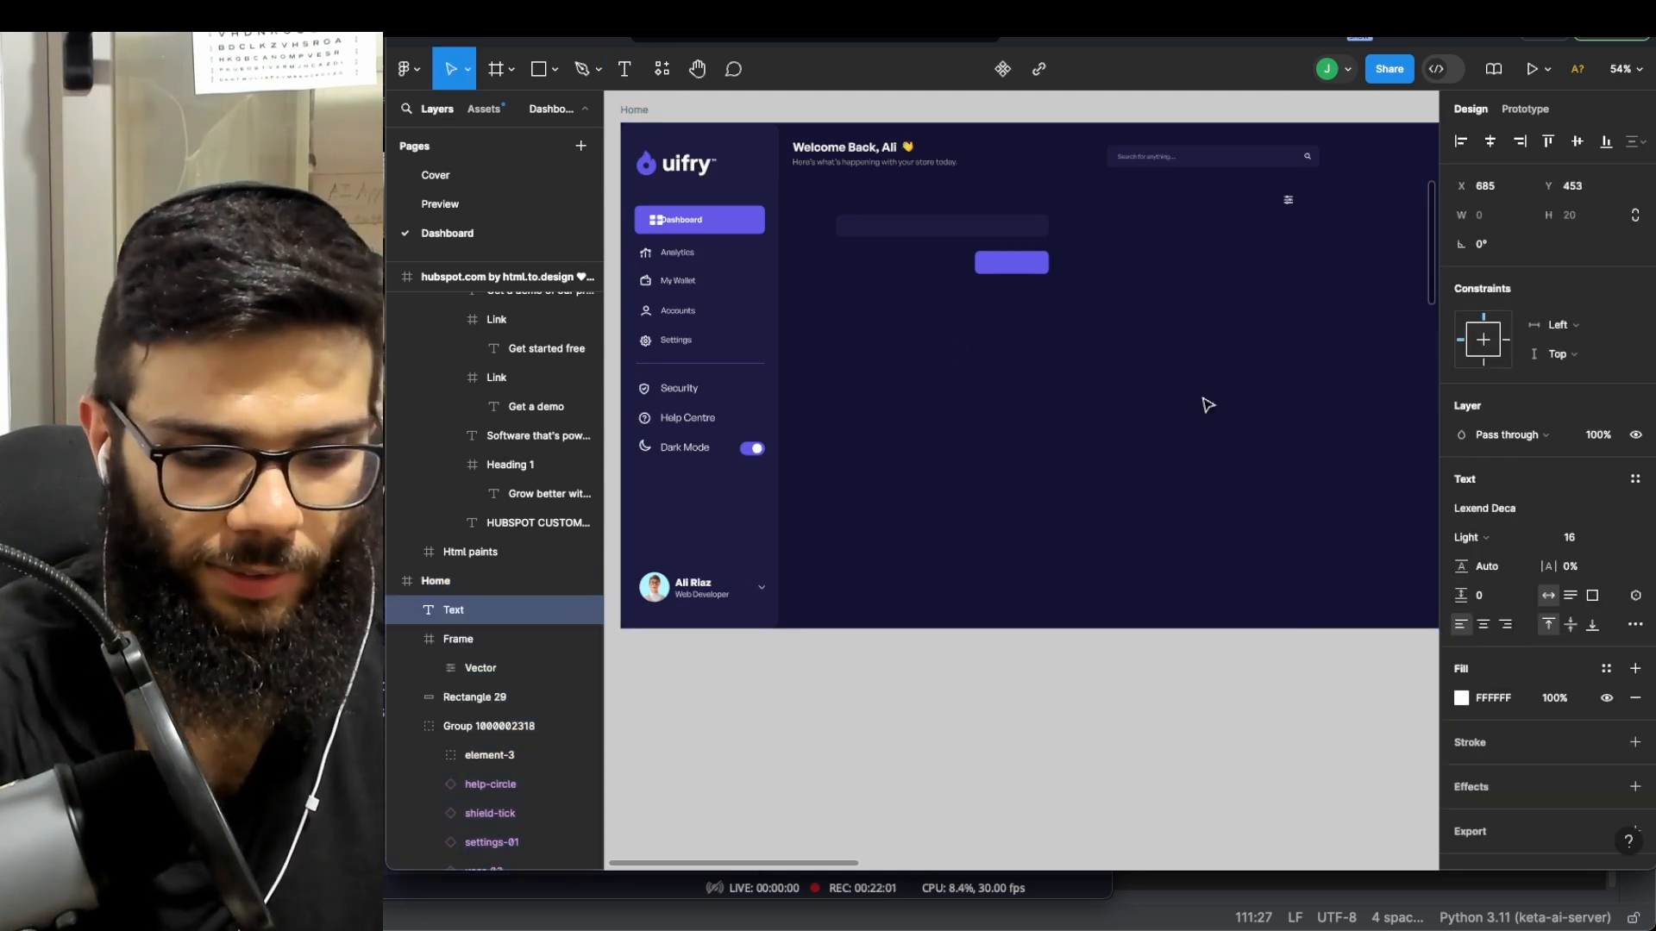
{"action": "type", "text": "Sub"}
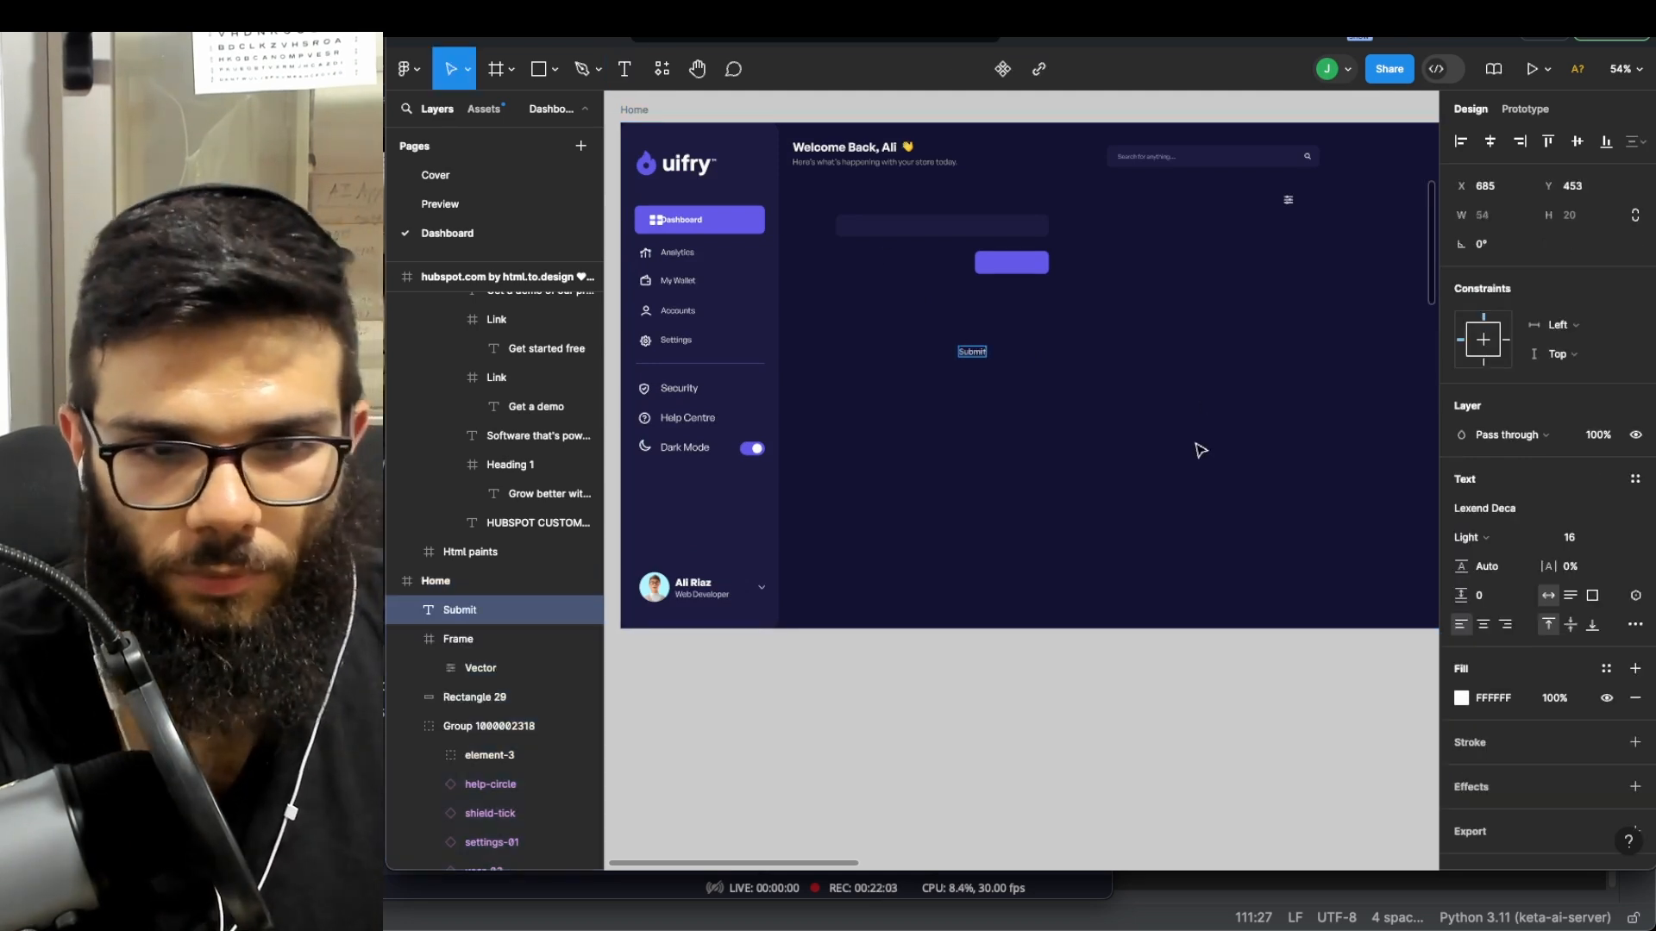
{"action": "type", "text": "mit"}
{"action": "scroll", "coordinate": [1193, 447], "scroll_direction": "up", "scroll_amount": 2}
{"action": "left_click", "coordinate": [1147, 338]}
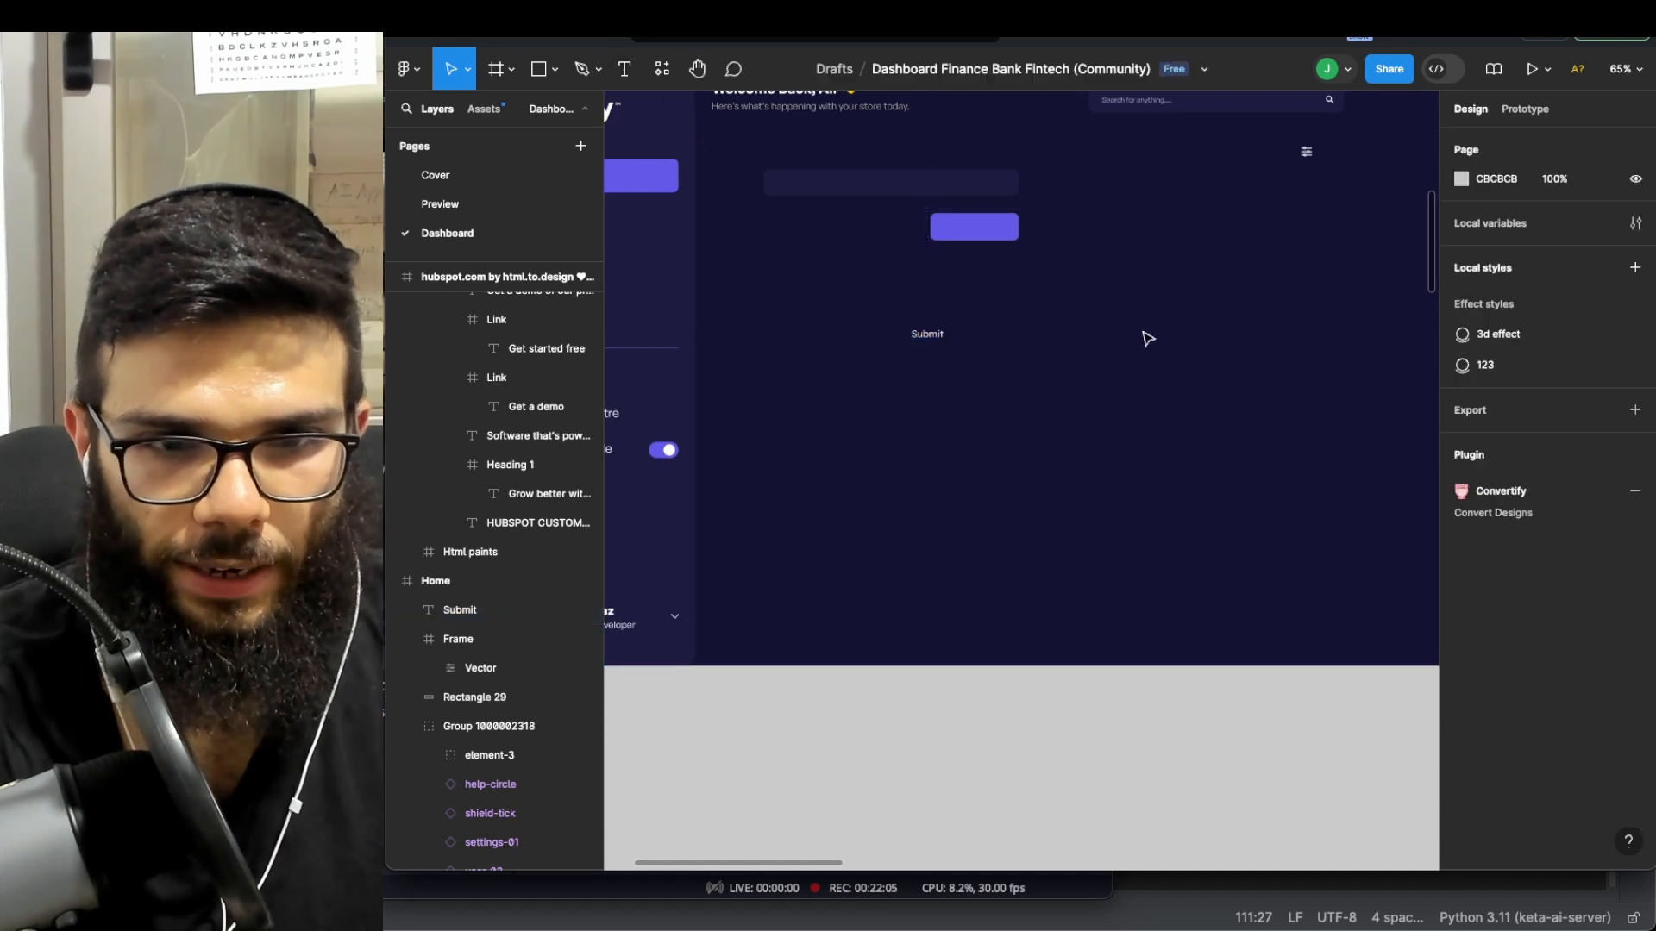
- Wrap Submit in an auto-layout frame with a black 000000 fill
{"action": "left_click", "coordinate": [927, 338]}
{"action": "right_click", "coordinate": [927, 339]}
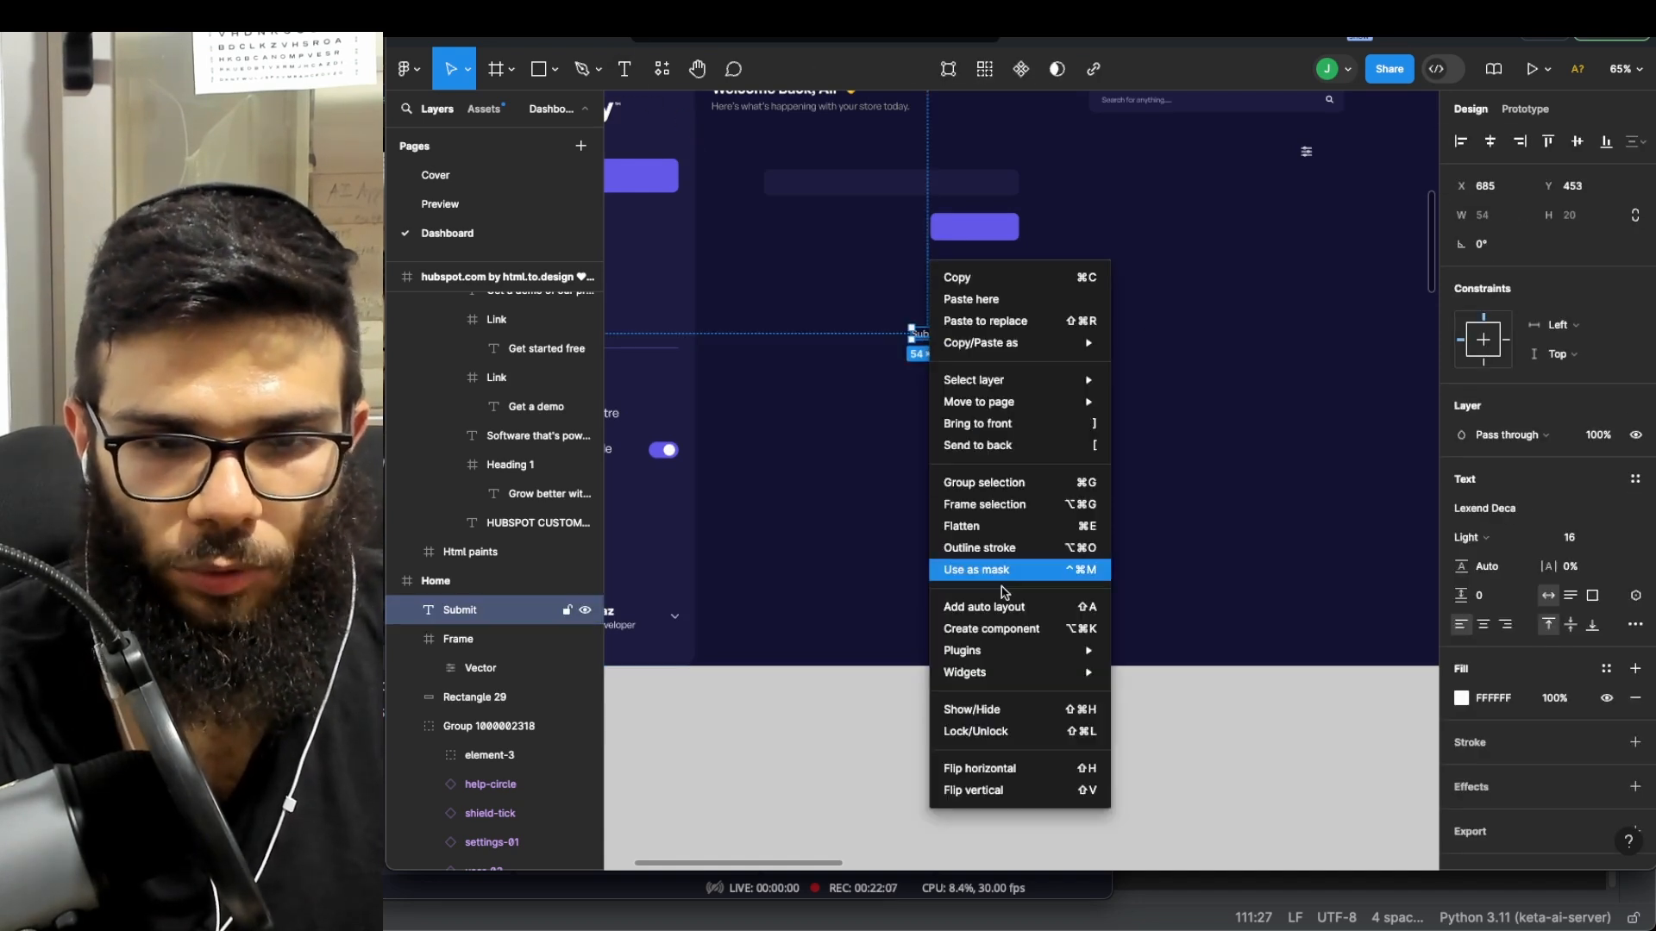
{"action": "left_click", "coordinate": [963, 609]}
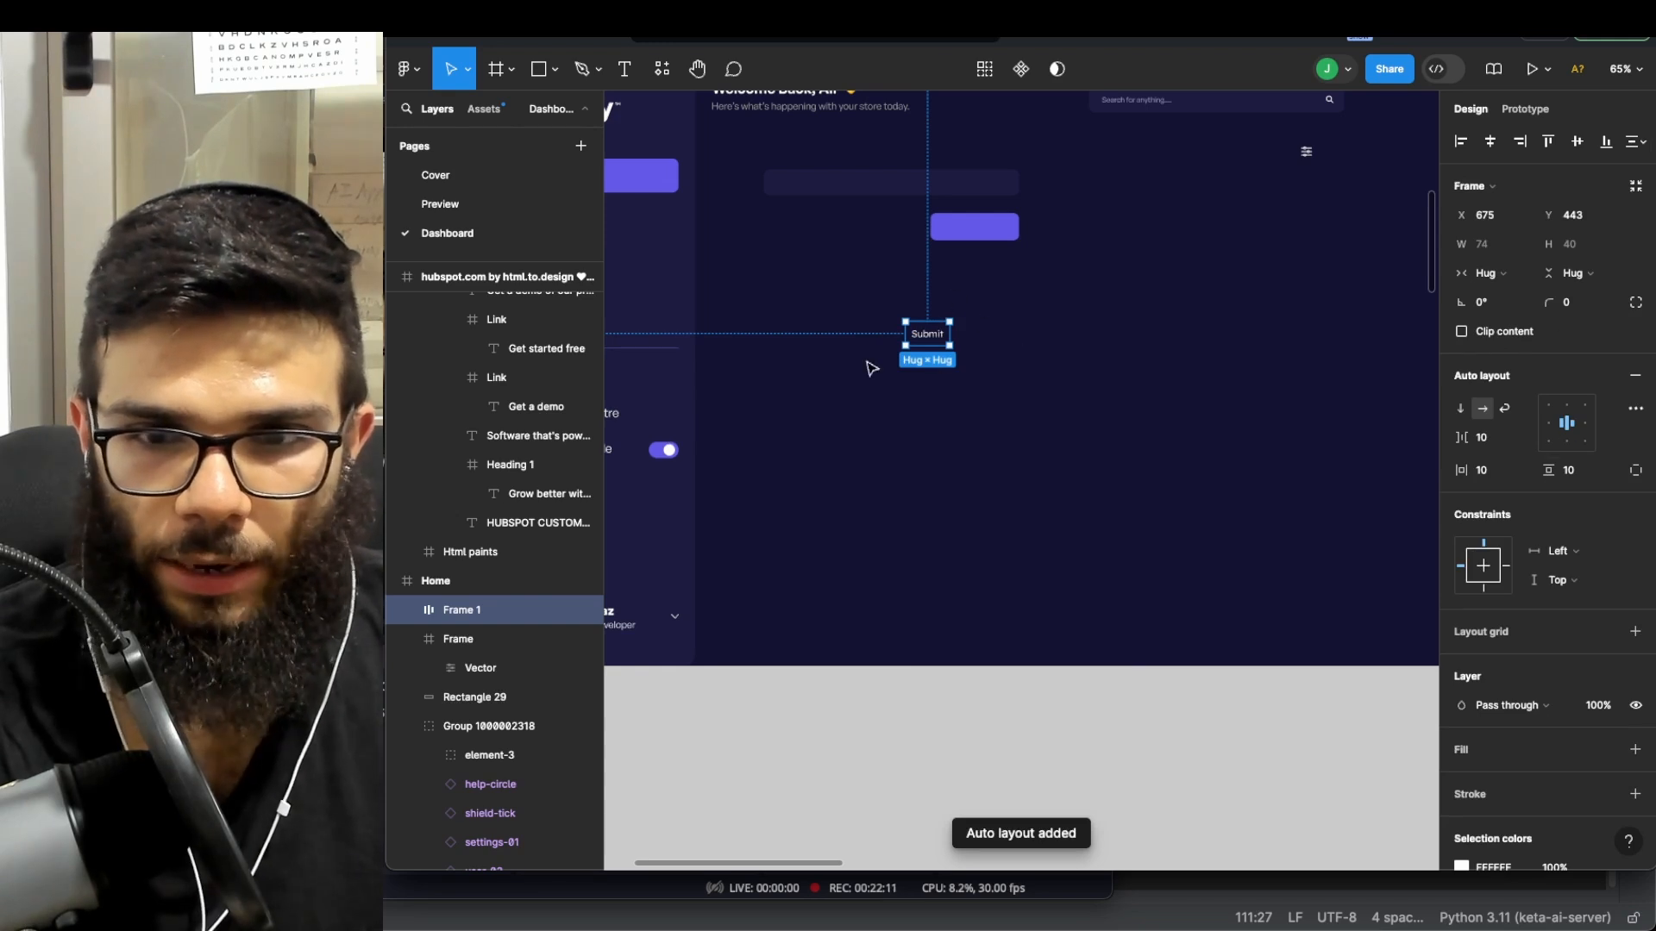
{"action": "scroll", "coordinate": [1542, 596], "scroll_direction": "down", "scroll_amount": 3}
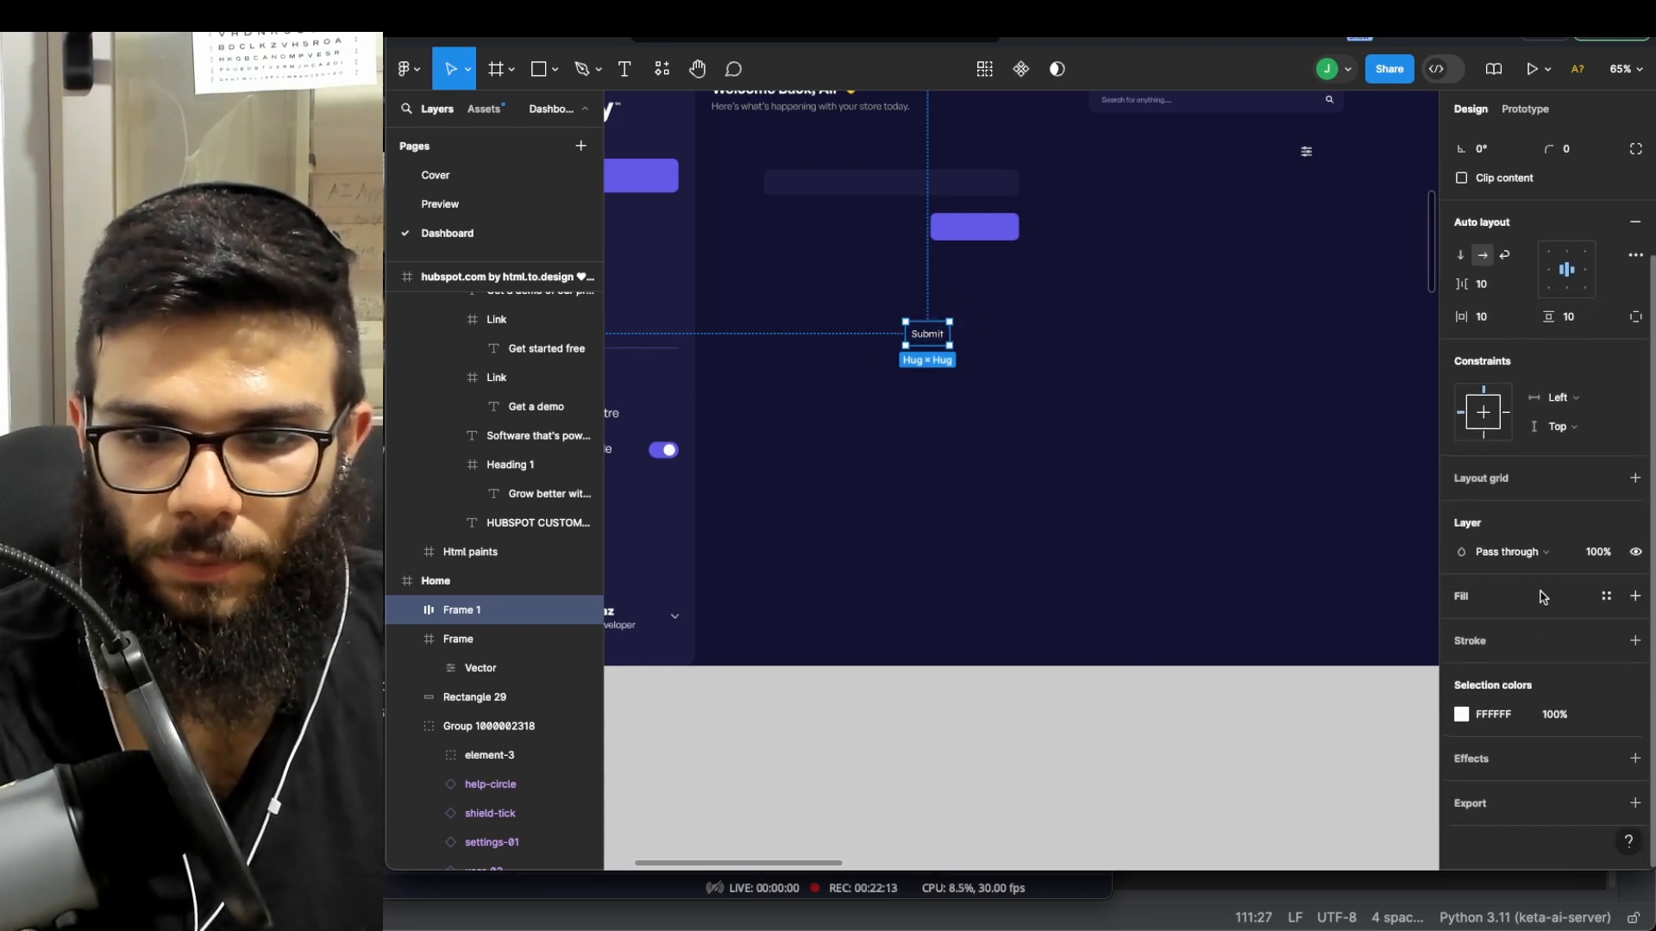
{"action": "left_click", "coordinate": [1501, 599]}
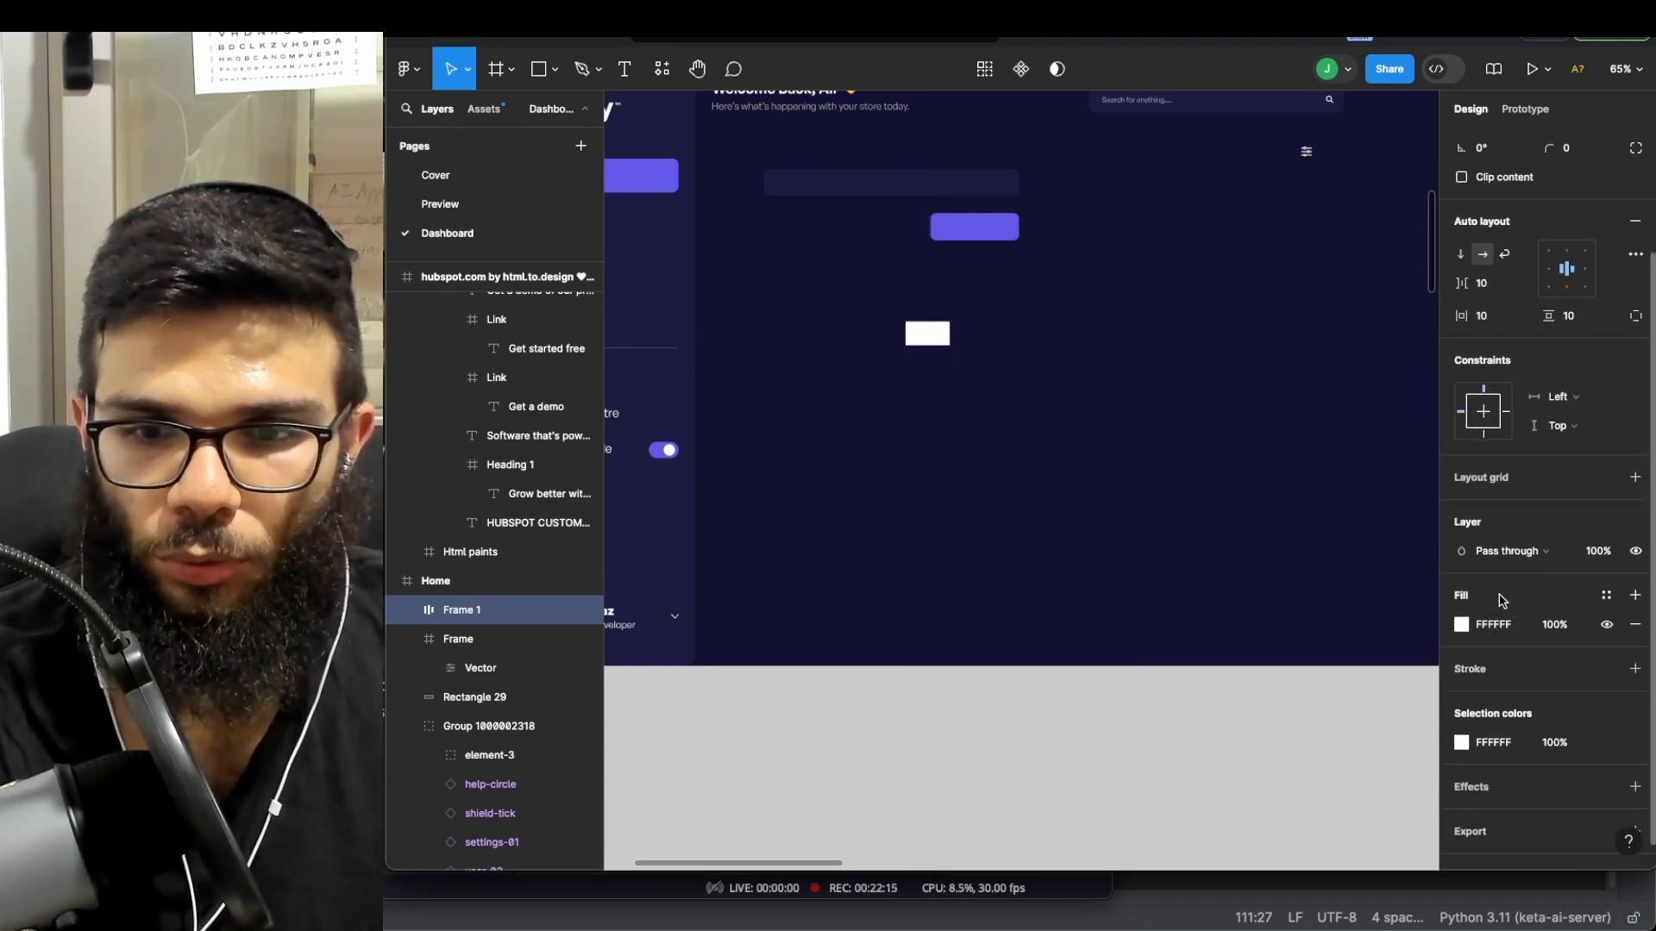
{"action": "left_click", "coordinate": [1461, 624]}
{"action": "left_click", "coordinate": [1022, 768]}
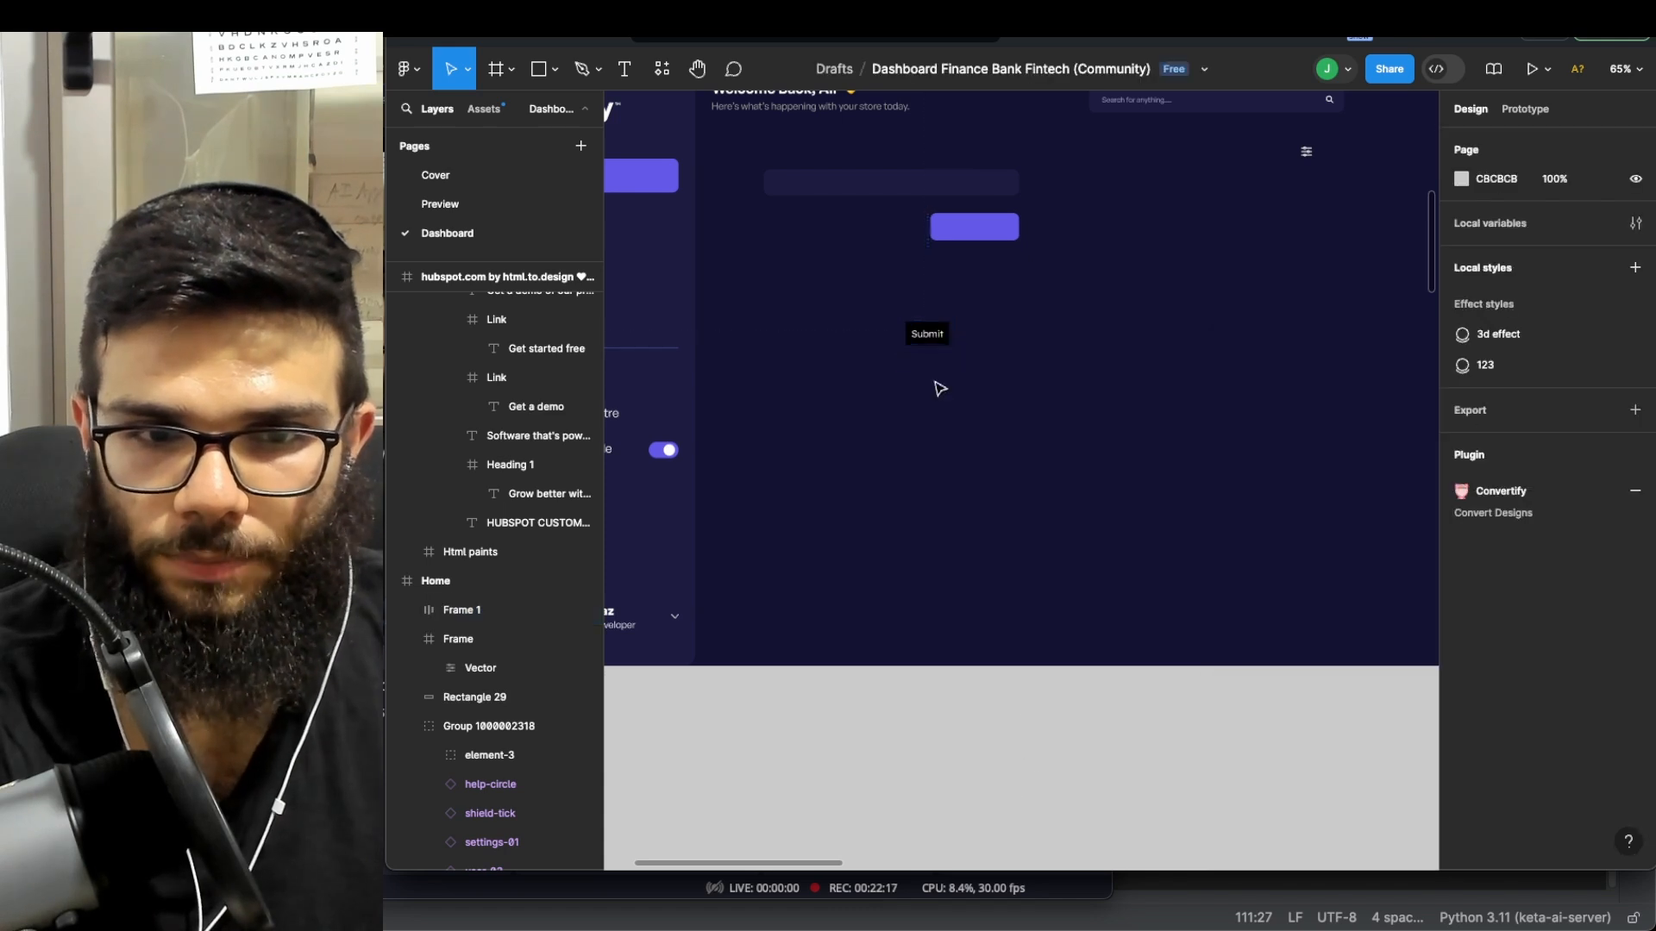
- Try enlarging the Submit frame to 355 × 192, then undo the resize
{"action": "left_click", "coordinate": [940, 336]}
{"action": "left_click_drag", "start_coordinate": [950, 345], "coordinate": [1116, 426]}
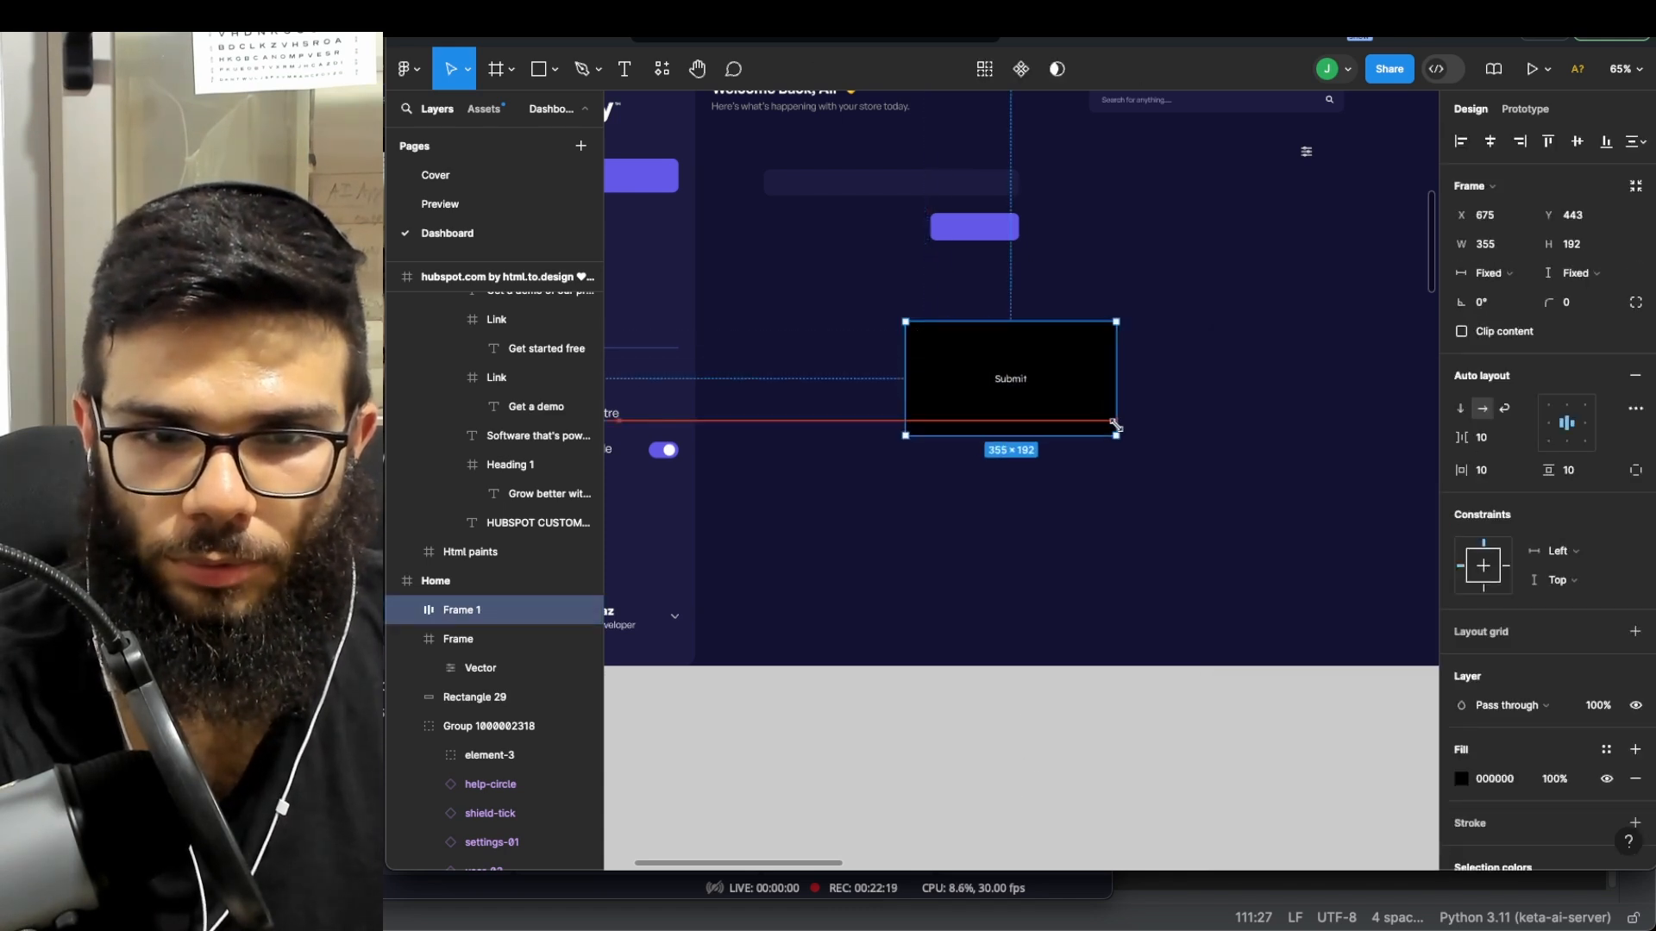
{"action": "key", "text": "ctrl+z"}
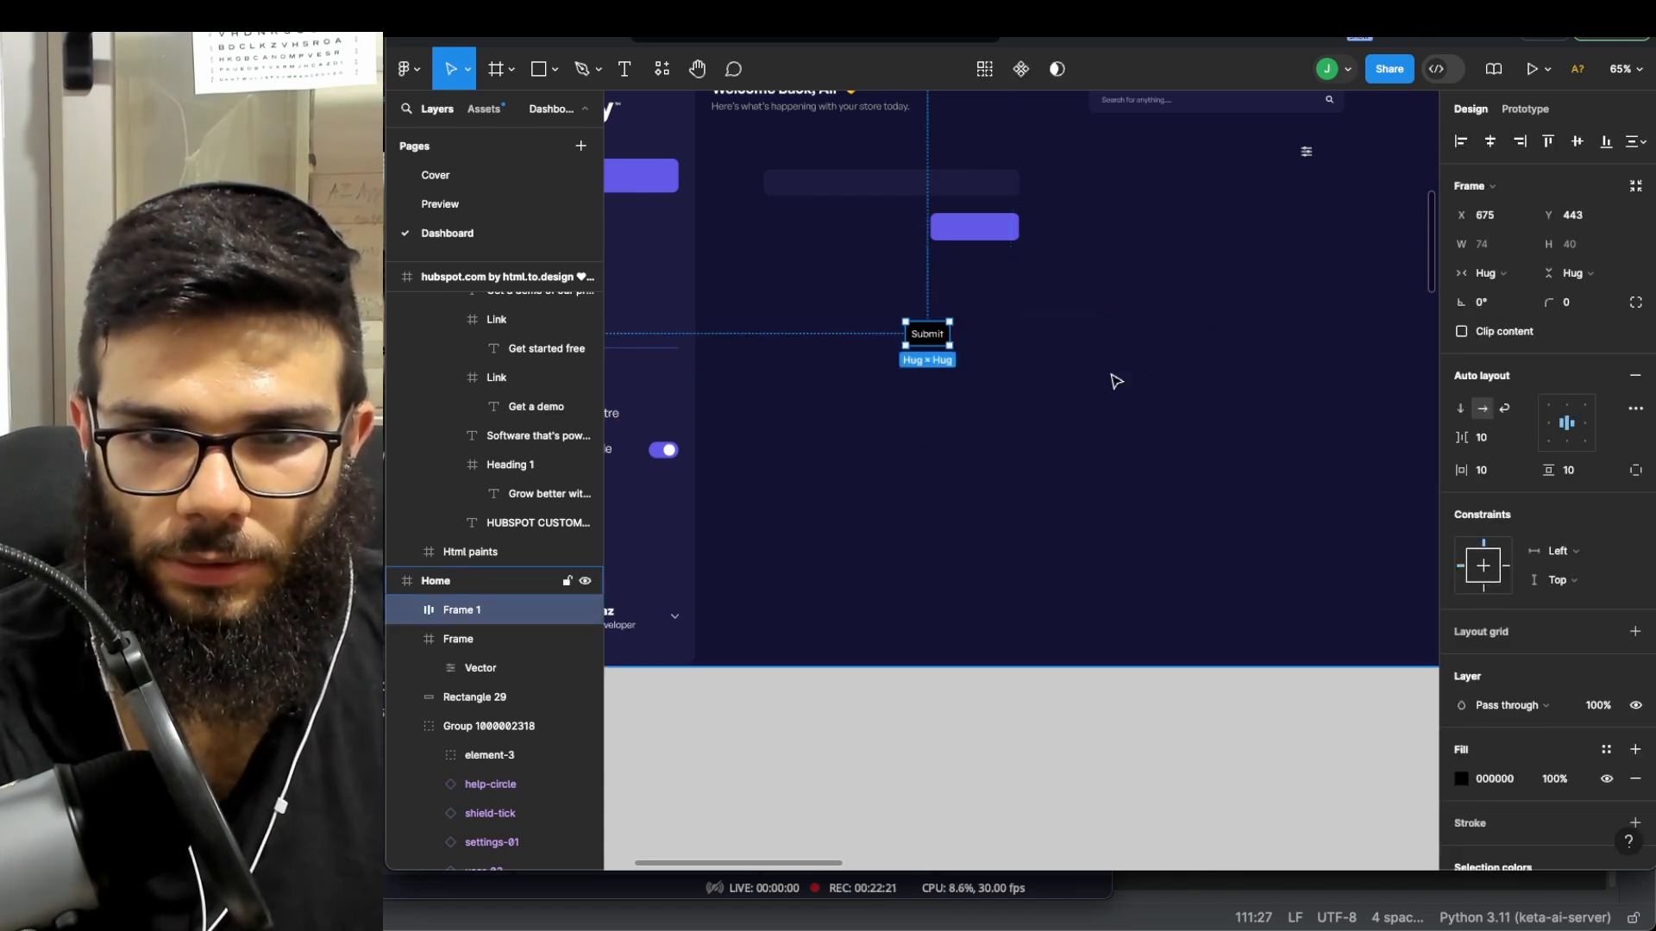
- Set the Submit text size to 40
{"action": "double_click", "coordinate": [930, 336]}
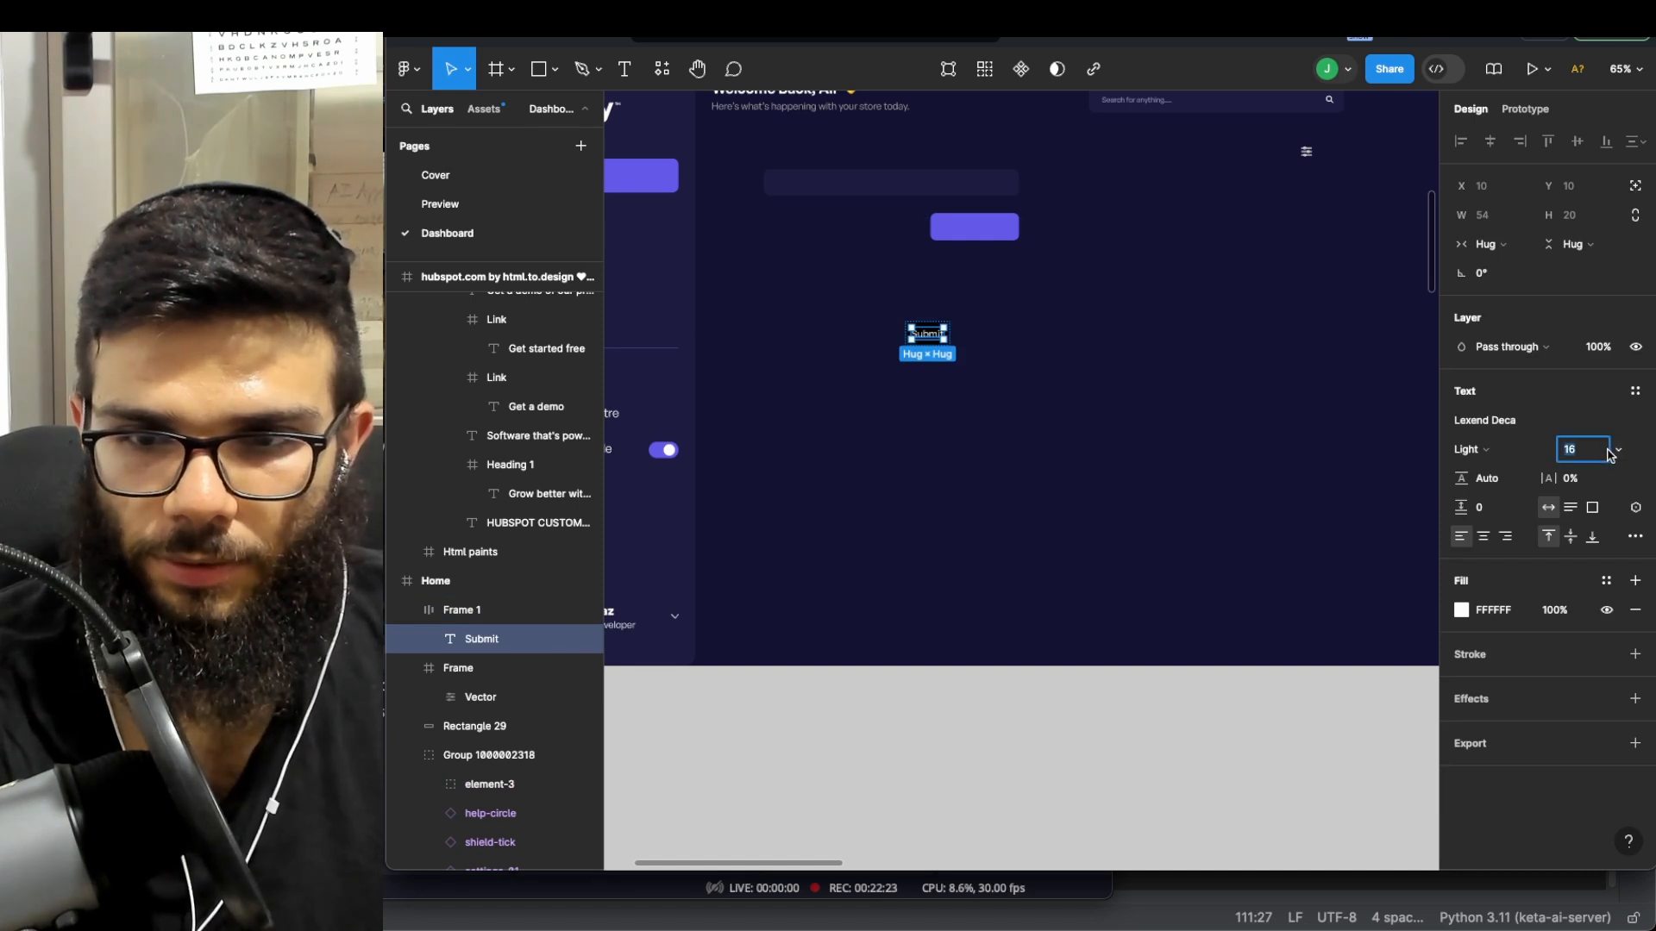
{"action": "left_click", "coordinate": [1609, 452]}
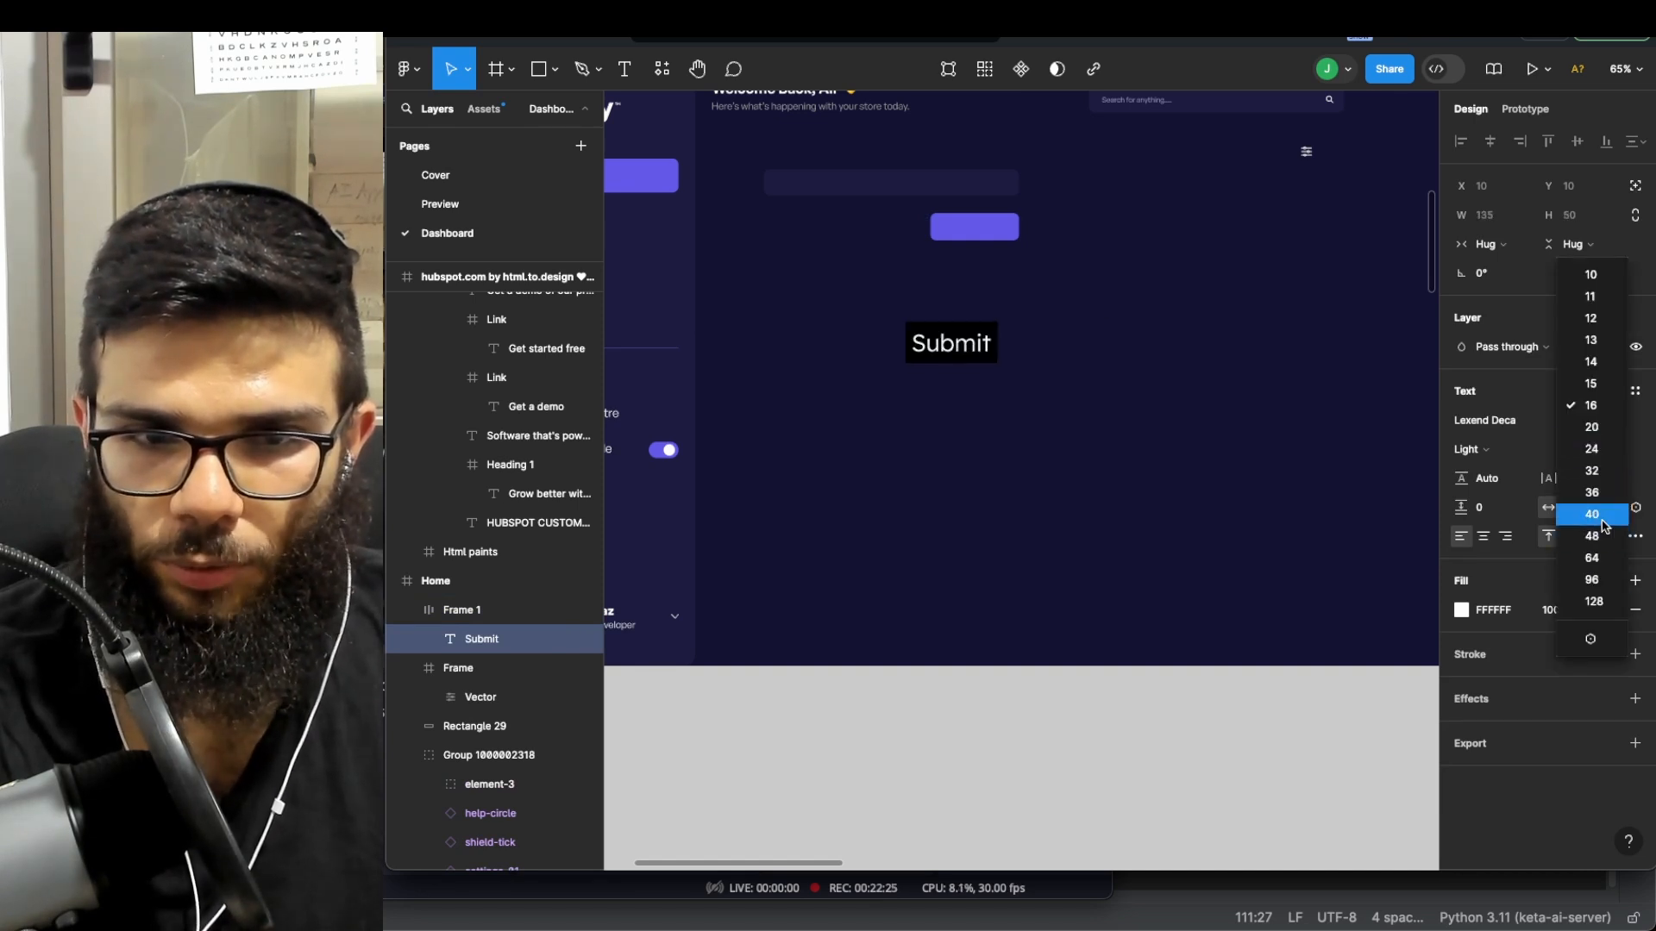
{"action": "left_click", "coordinate": [1592, 514]}
{"action": "left_click", "coordinate": [1054, 329]}
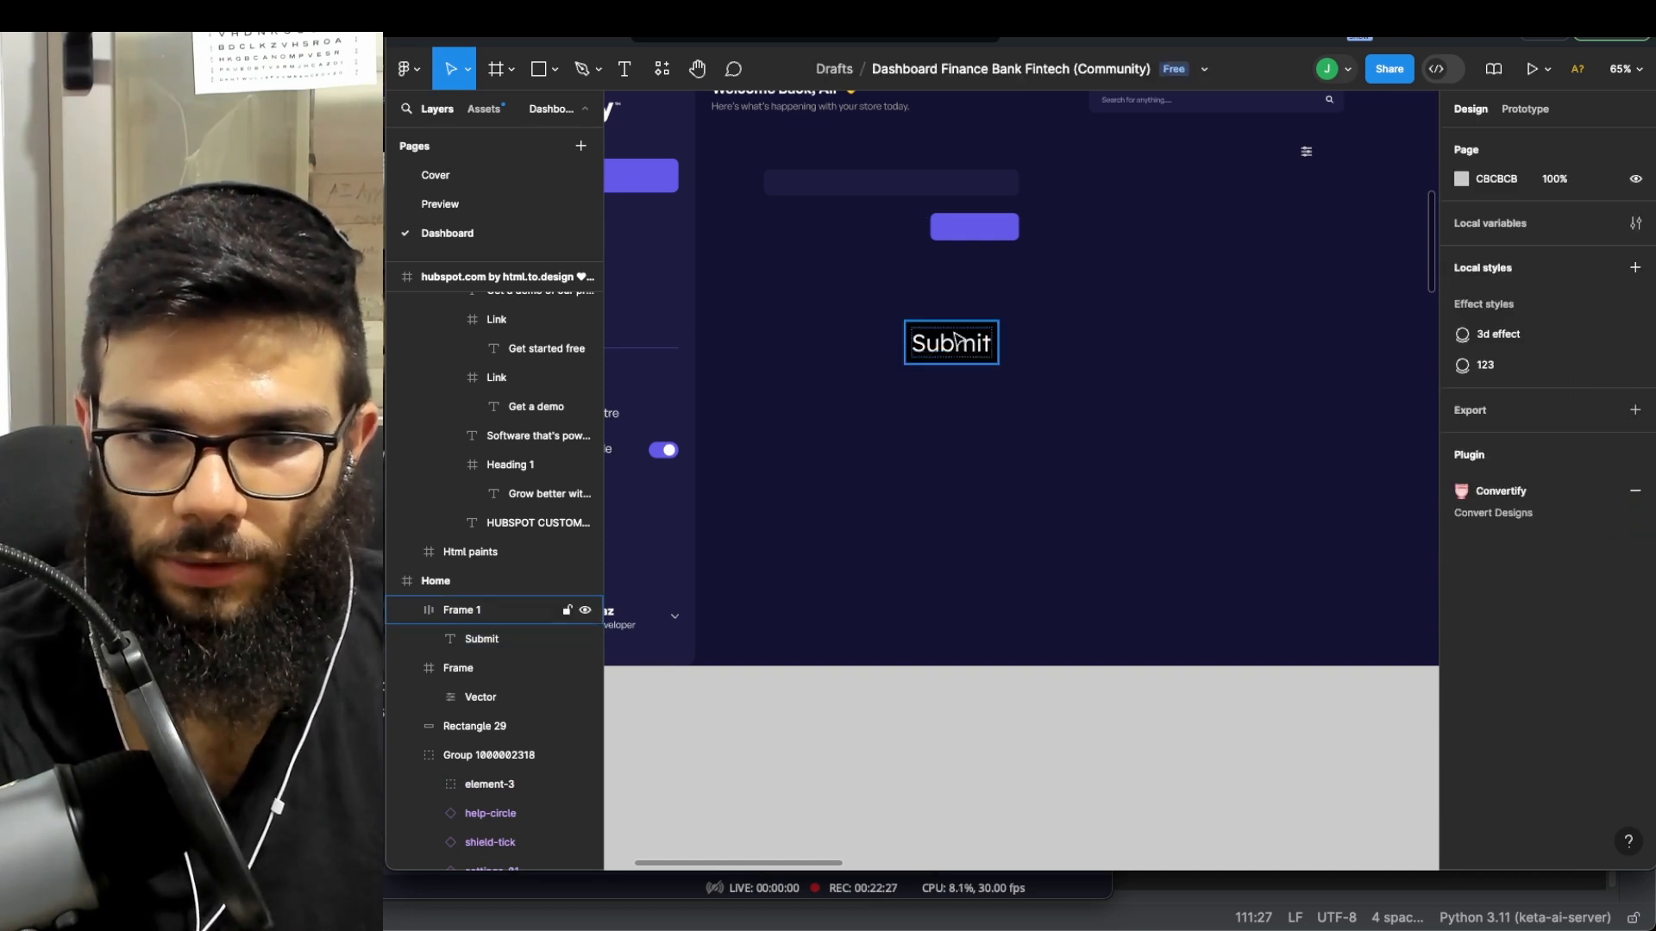
- Give the Submit frame corner radius 22 and padding 24 horizontal, 19 vertical
{"action": "left_click", "coordinate": [959, 338]}
{"action": "left_click_drag", "start_coordinate": [1552, 300], "coordinate": [1627, 299]}
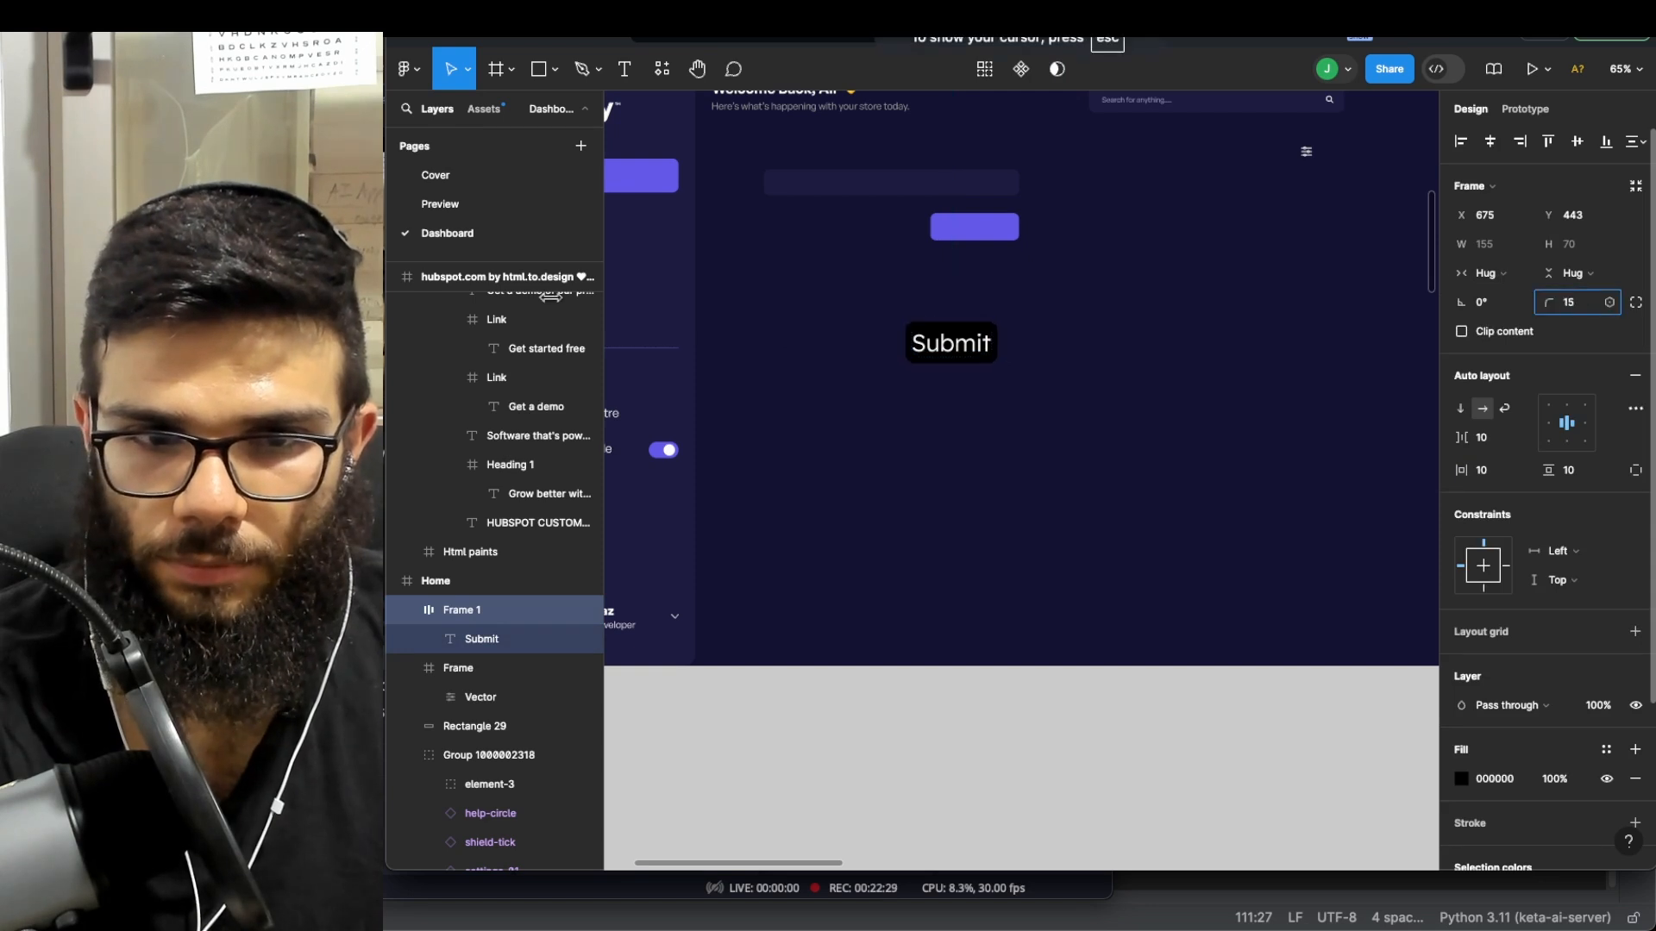
{"action": "left_click_drag", "start_coordinate": [689, 289], "coordinate": [688, 289]}
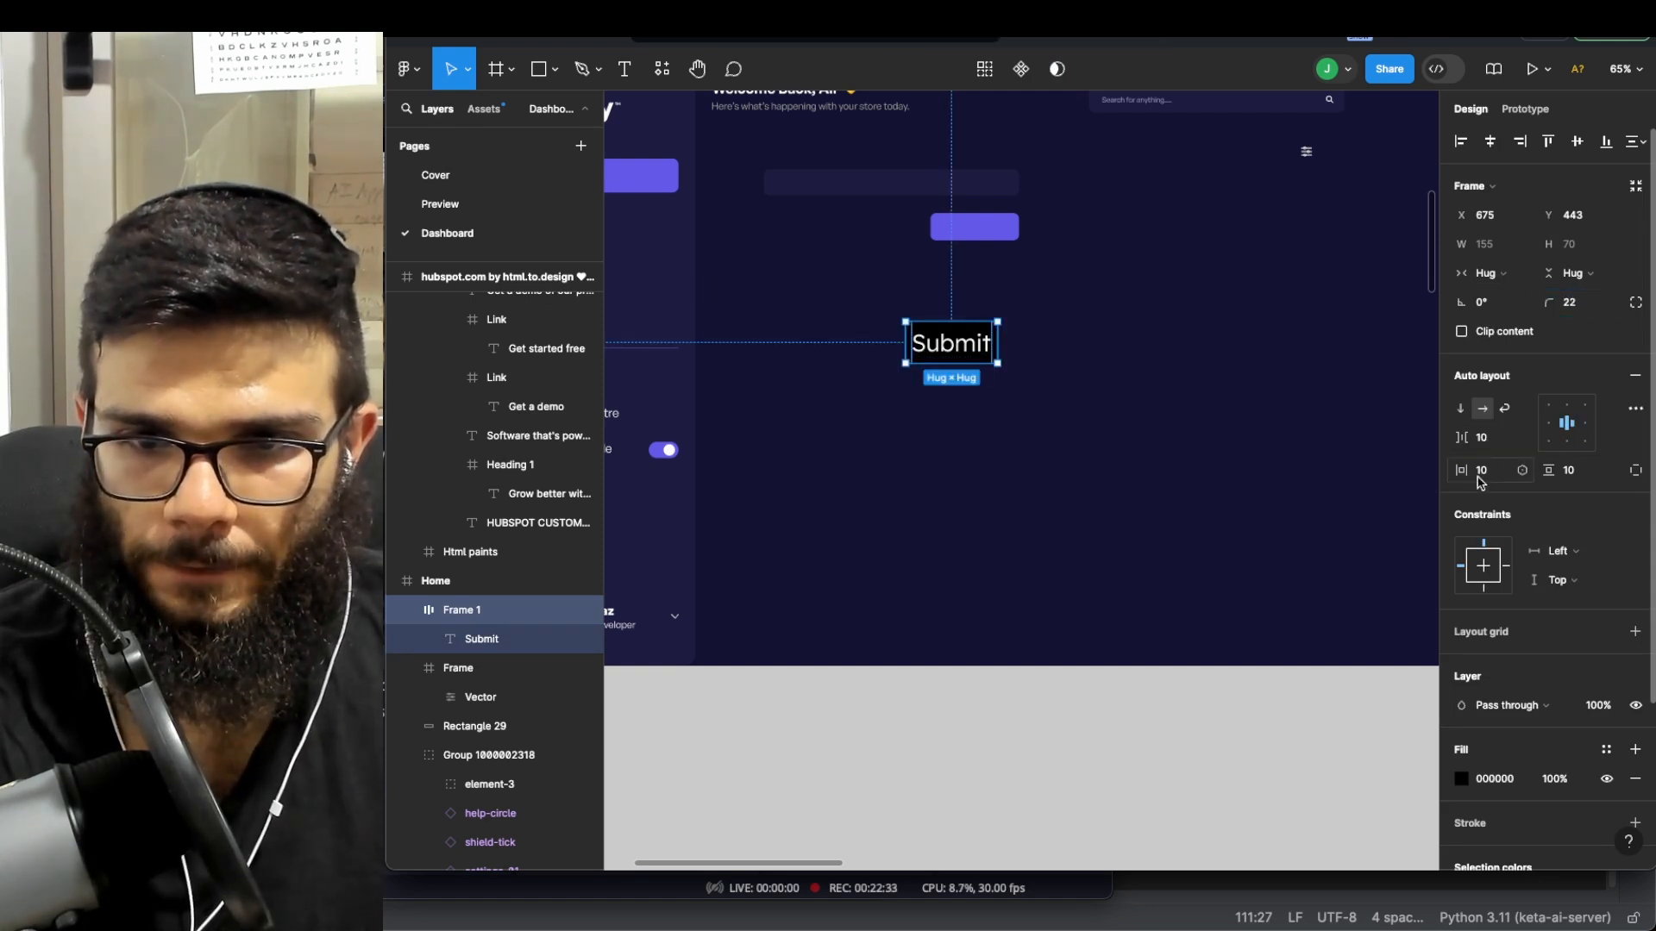
{"action": "left_click_drag", "start_coordinate": [1460, 470], "coordinate": [1561, 472]}
{"action": "left_click", "coordinate": [1268, 406]}
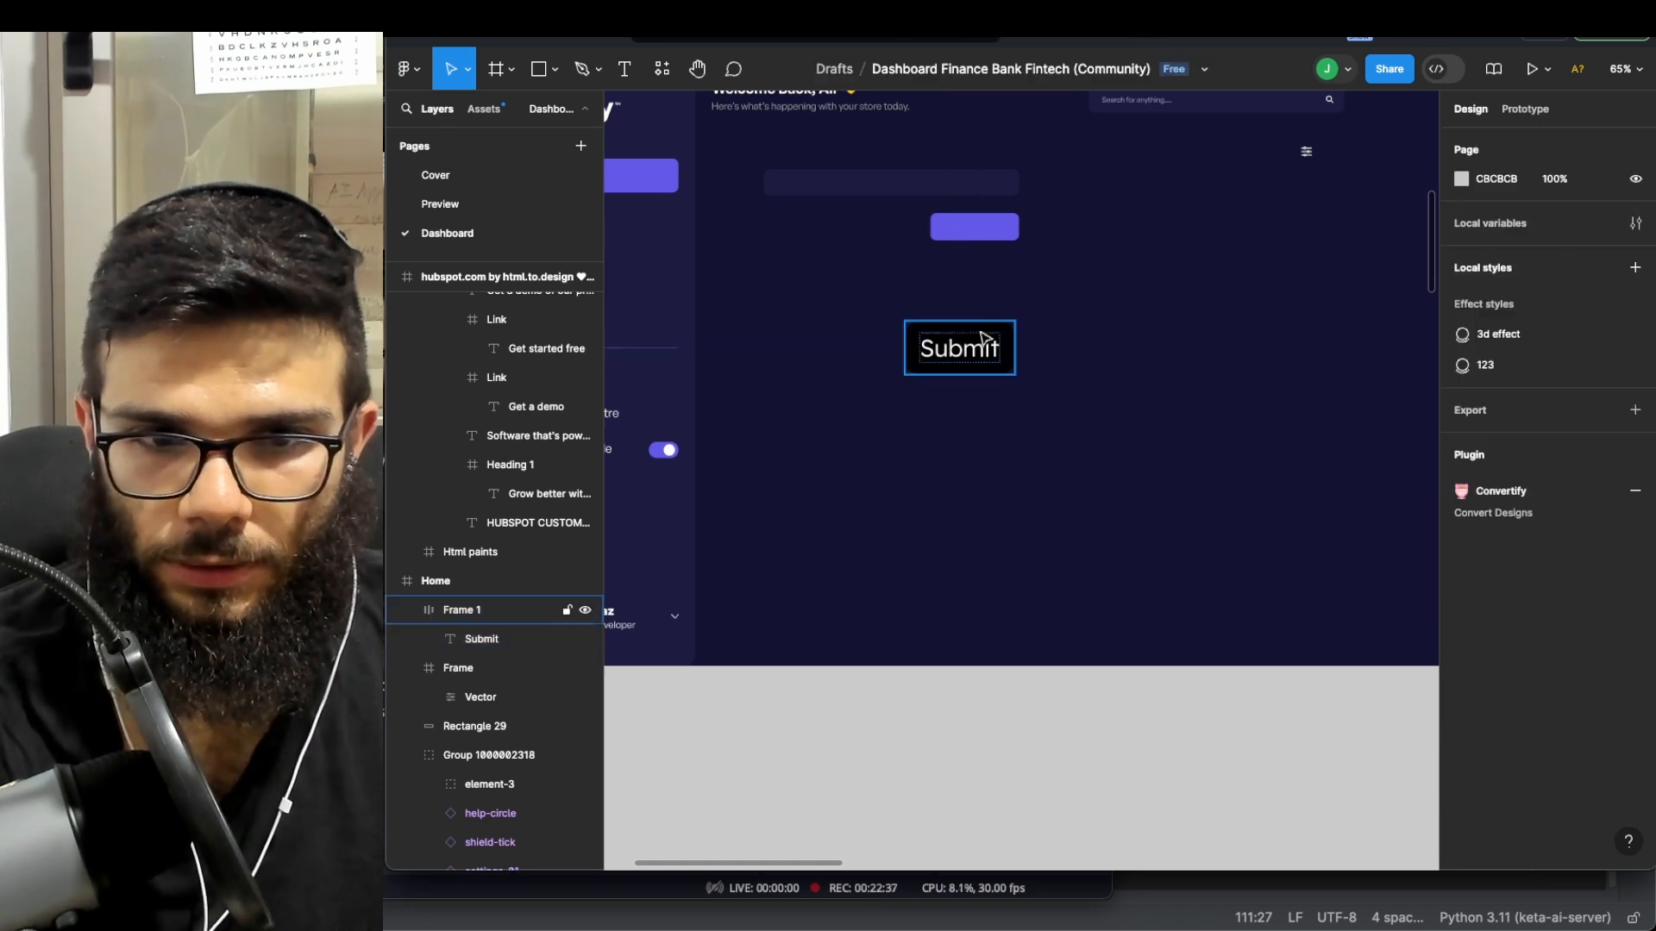
- Bold the Submit text and move the button beside the purple button
{"action": "left_click", "coordinate": [960, 350]}
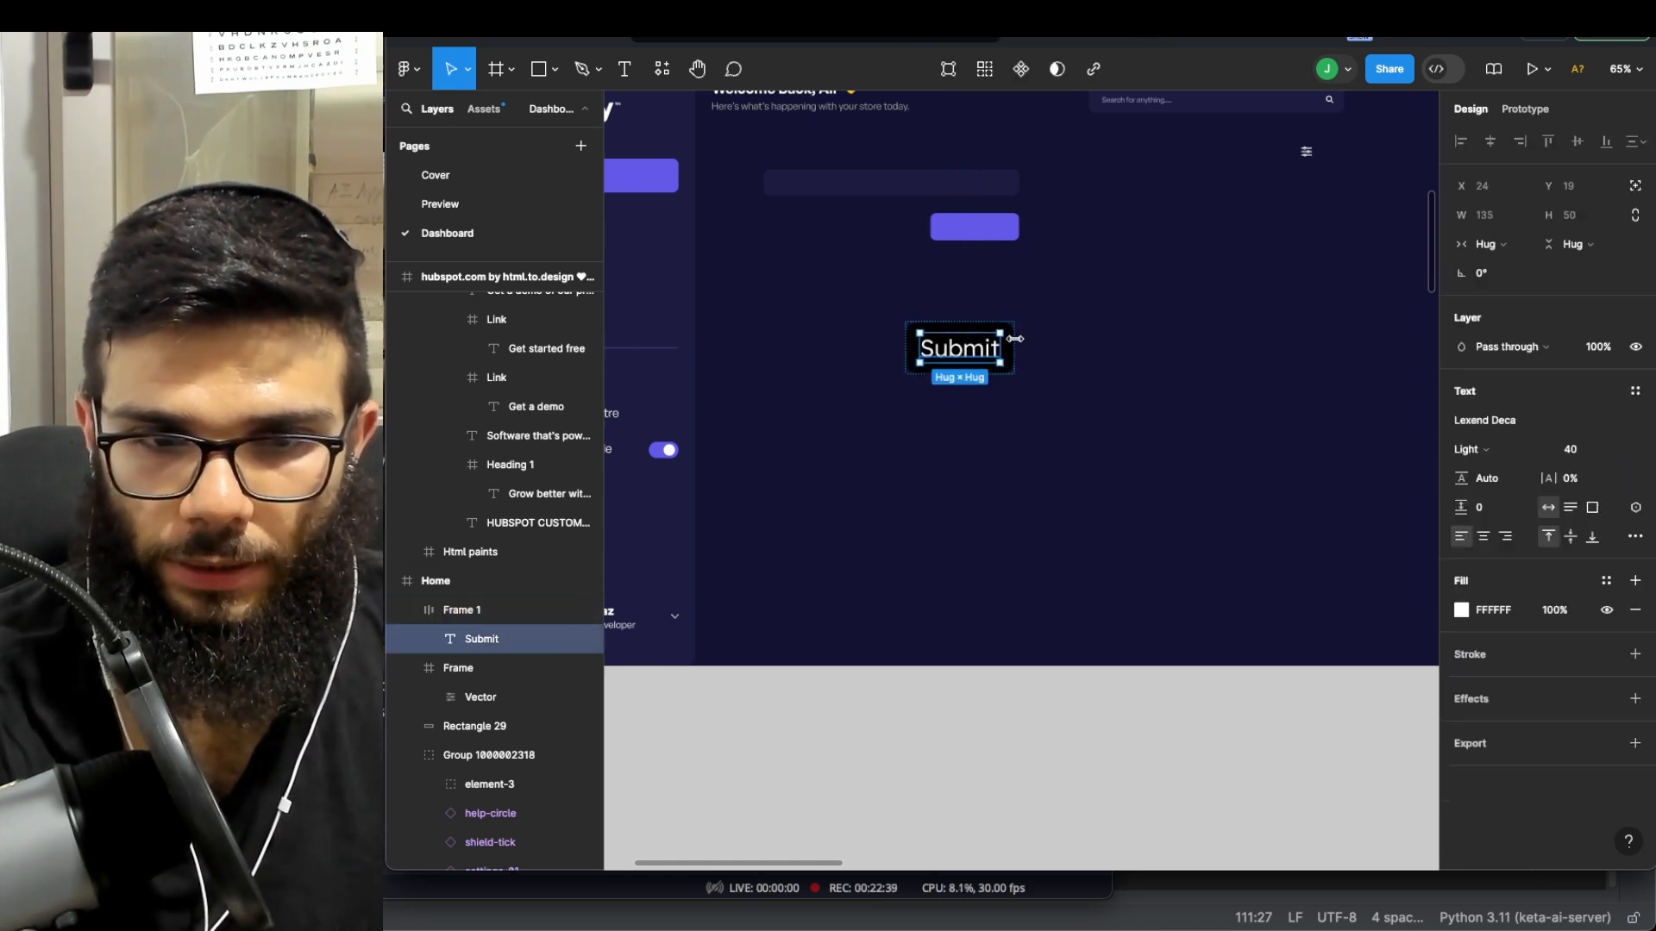
{"action": "key", "text": "ctrl+b"}
{"action": "left_click", "coordinate": [961, 311]}
{"action": "left_click_drag", "start_coordinate": [960, 338], "coordinate": [1118, 231]}
{"action": "scroll", "coordinate": [1094, 339], "scroll_direction": "down", "scroll_amount": 2}
- Try editing the Analytics text in Desktop - 1, which raises a missing-fonts warning
{"action": "left_click", "coordinate": [1091, 340]}
{"action": "scroll", "coordinate": [1091, 342], "scroll_direction": "left", "scroll_amount": 1}
{"action": "scroll", "coordinate": [1091, 342], "scroll_direction": "down", "scroll_amount": 2}
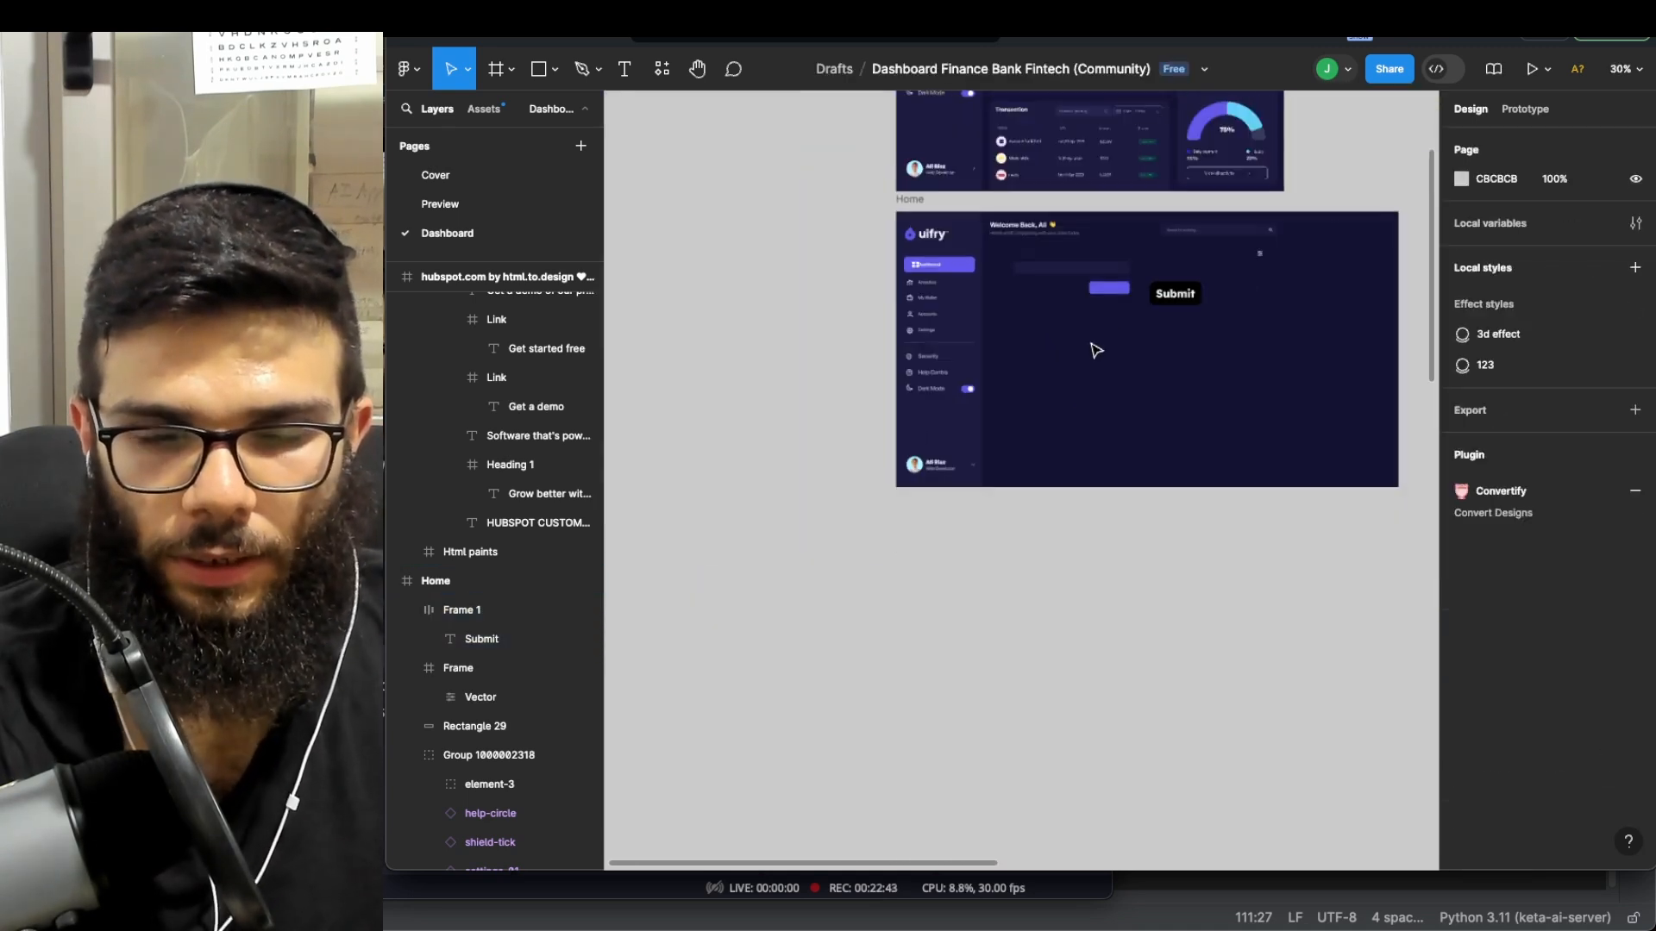
{"action": "scroll", "coordinate": [1091, 343], "scroll_direction": "up", "scroll_amount": 2}
{"action": "scroll", "coordinate": [1095, 346], "scroll_direction": "up", "scroll_amount": 5}
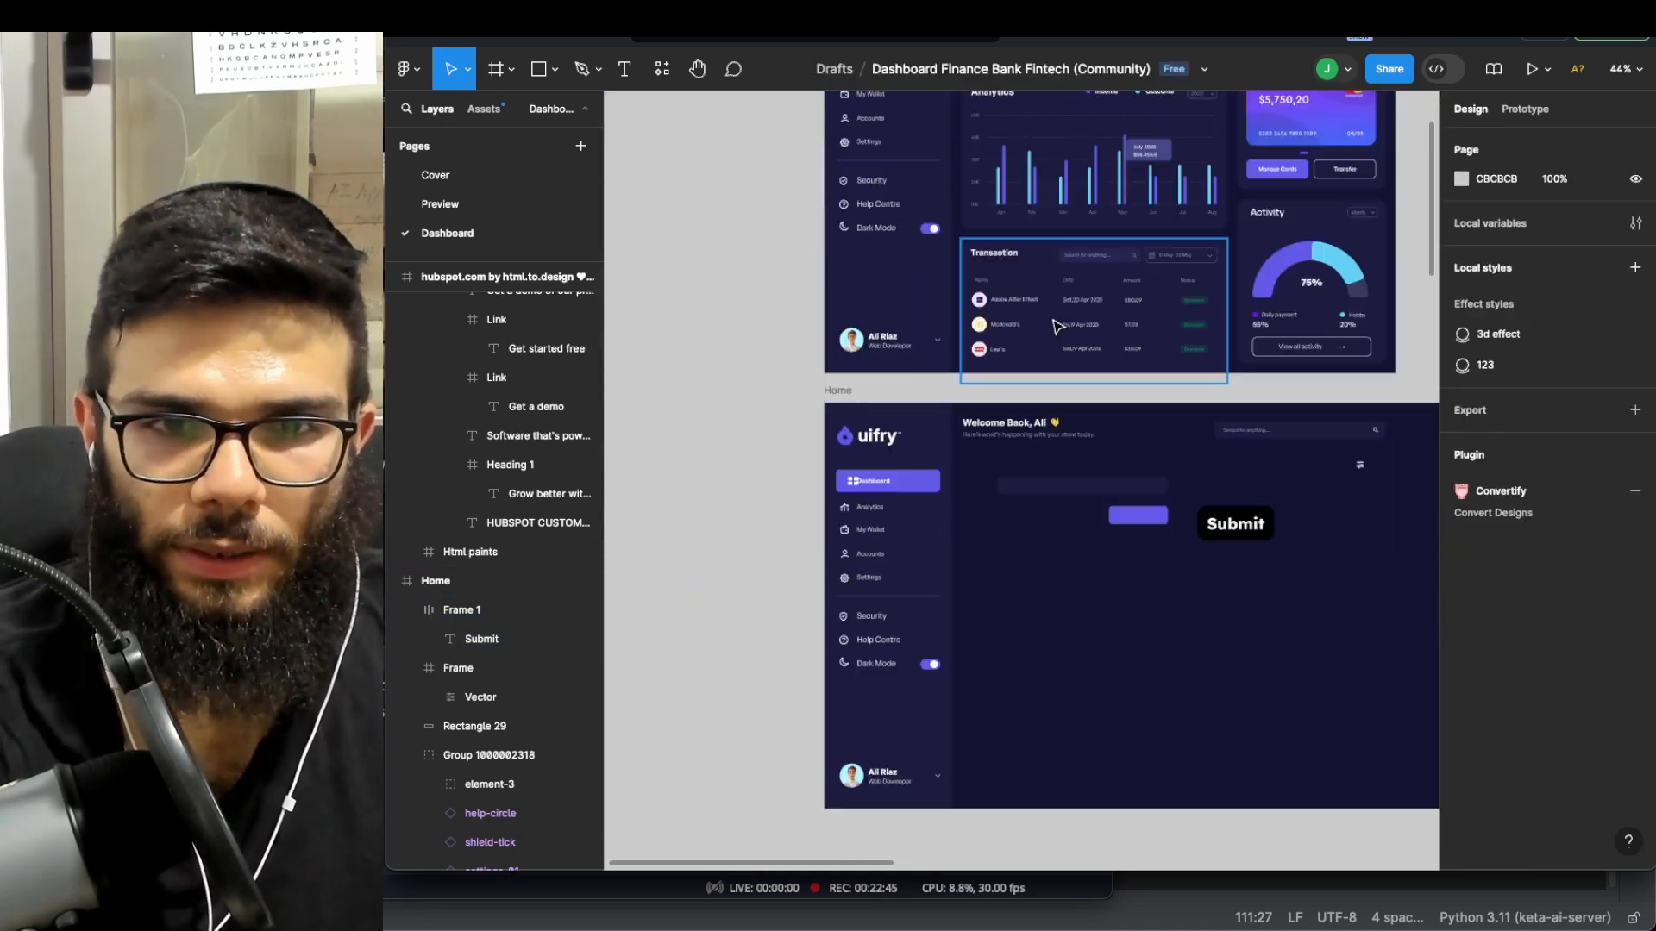
{"action": "left_click", "coordinate": [869, 224]}
{"action": "double_click", "coordinate": [870, 224]}
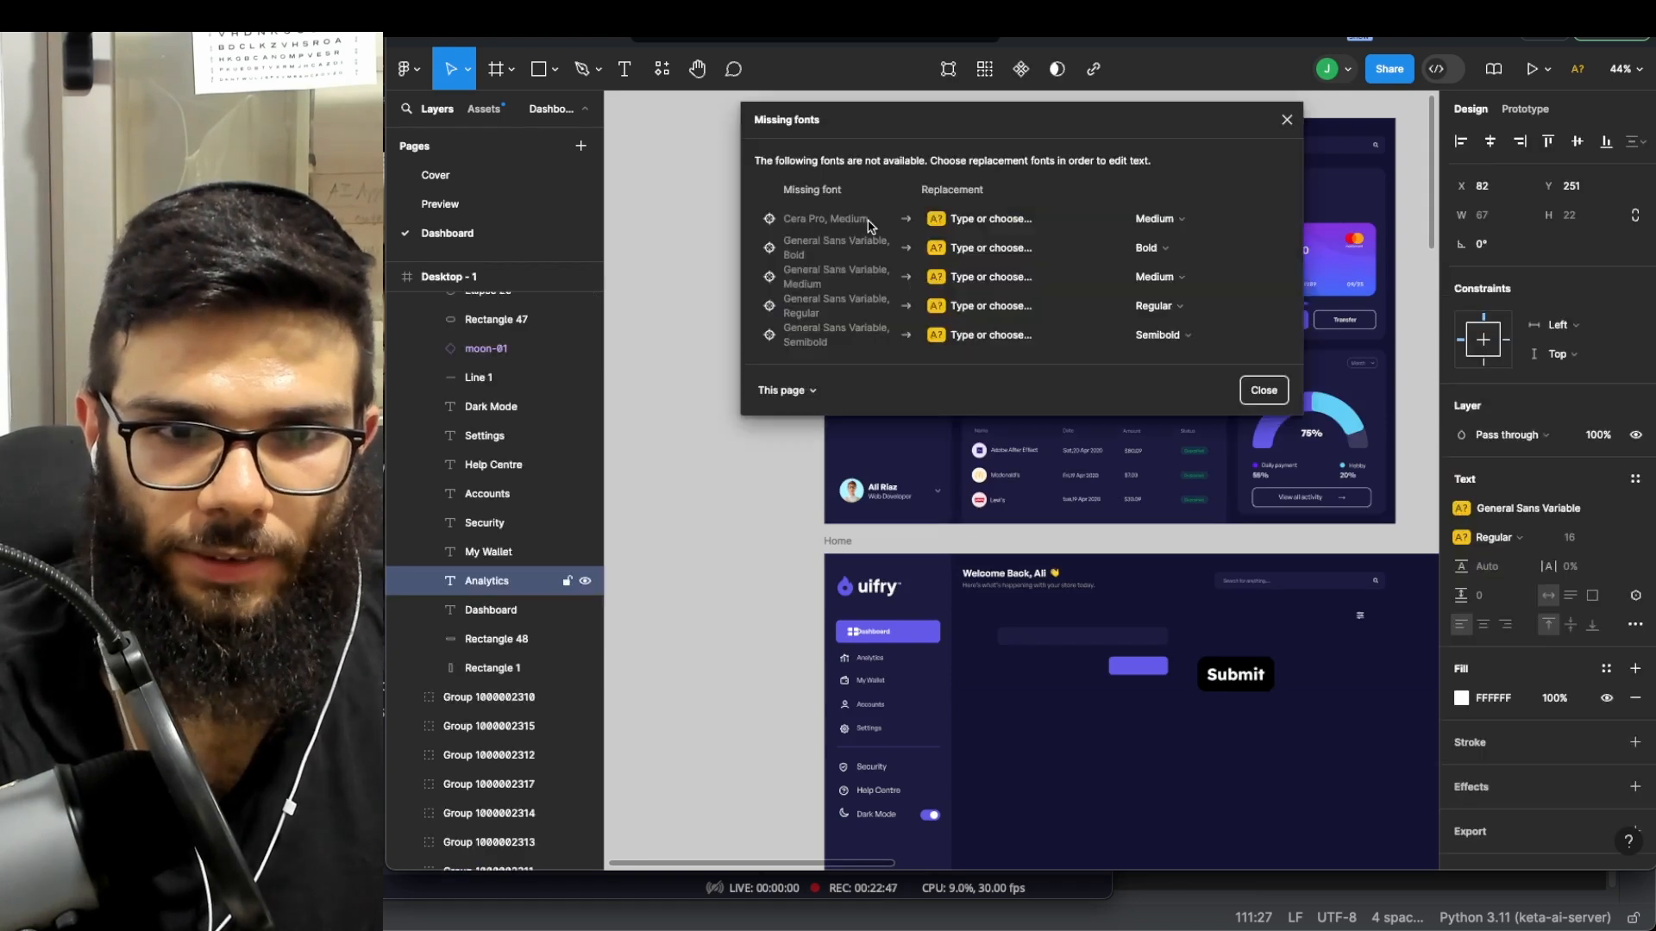
{"action": "key", "text": "Escape"}
- Replace the missing Cera Pro and General Sans fonts with Inter
{"action": "double_click", "coordinate": [884, 226]}
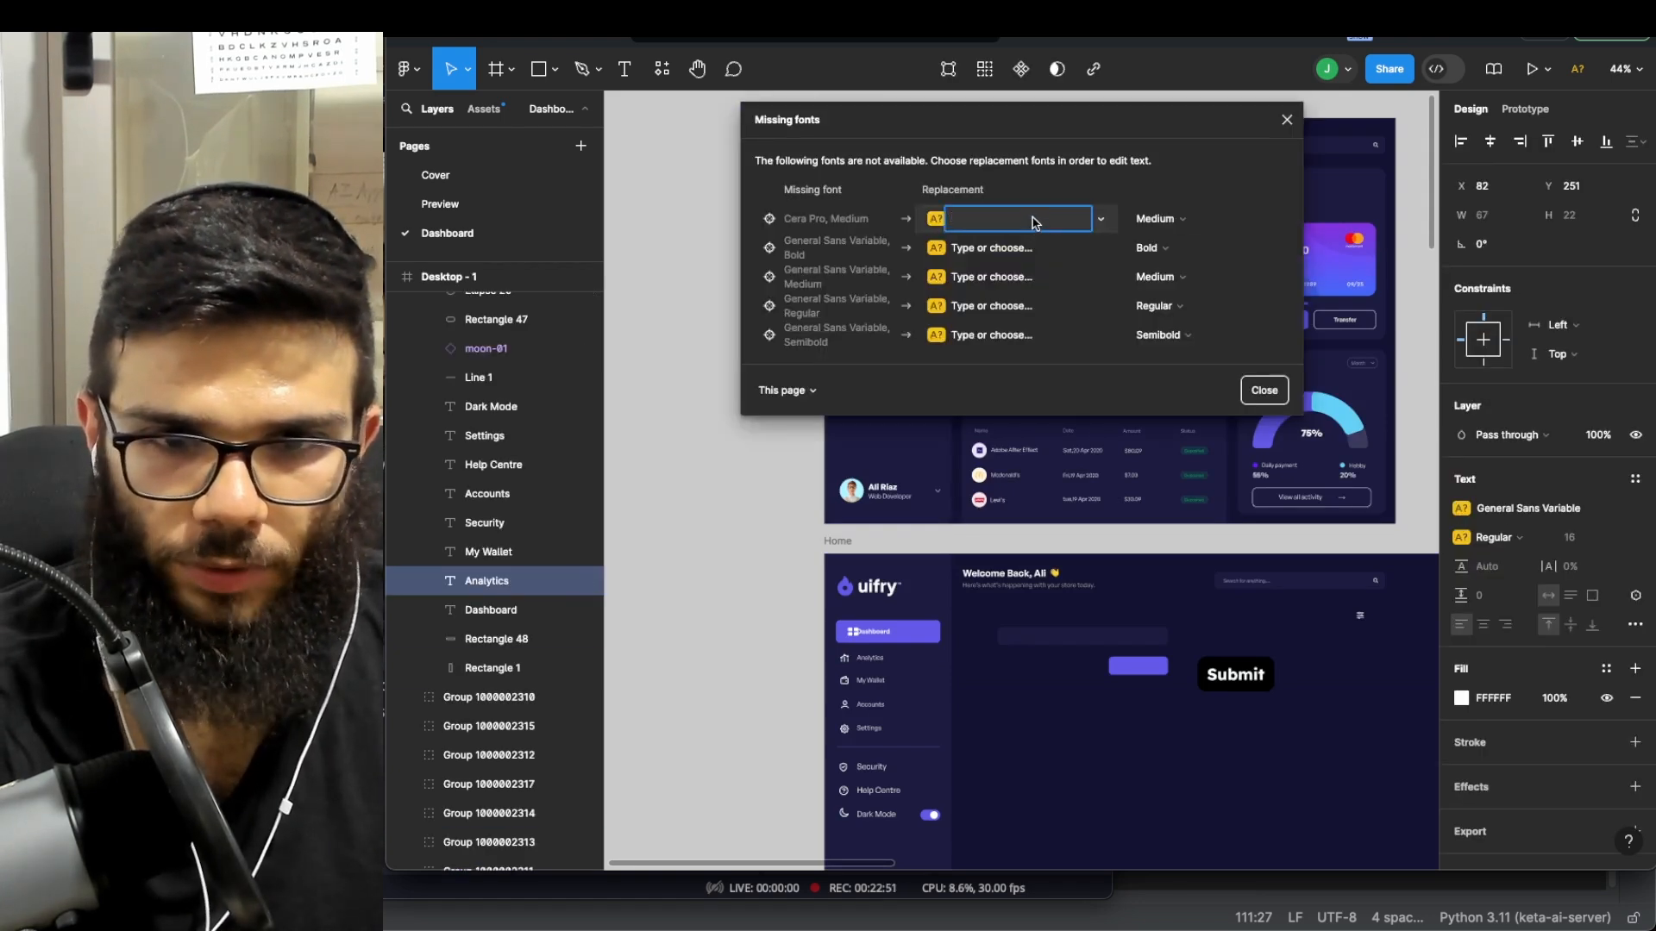
{"action": "type", "text": "I"}
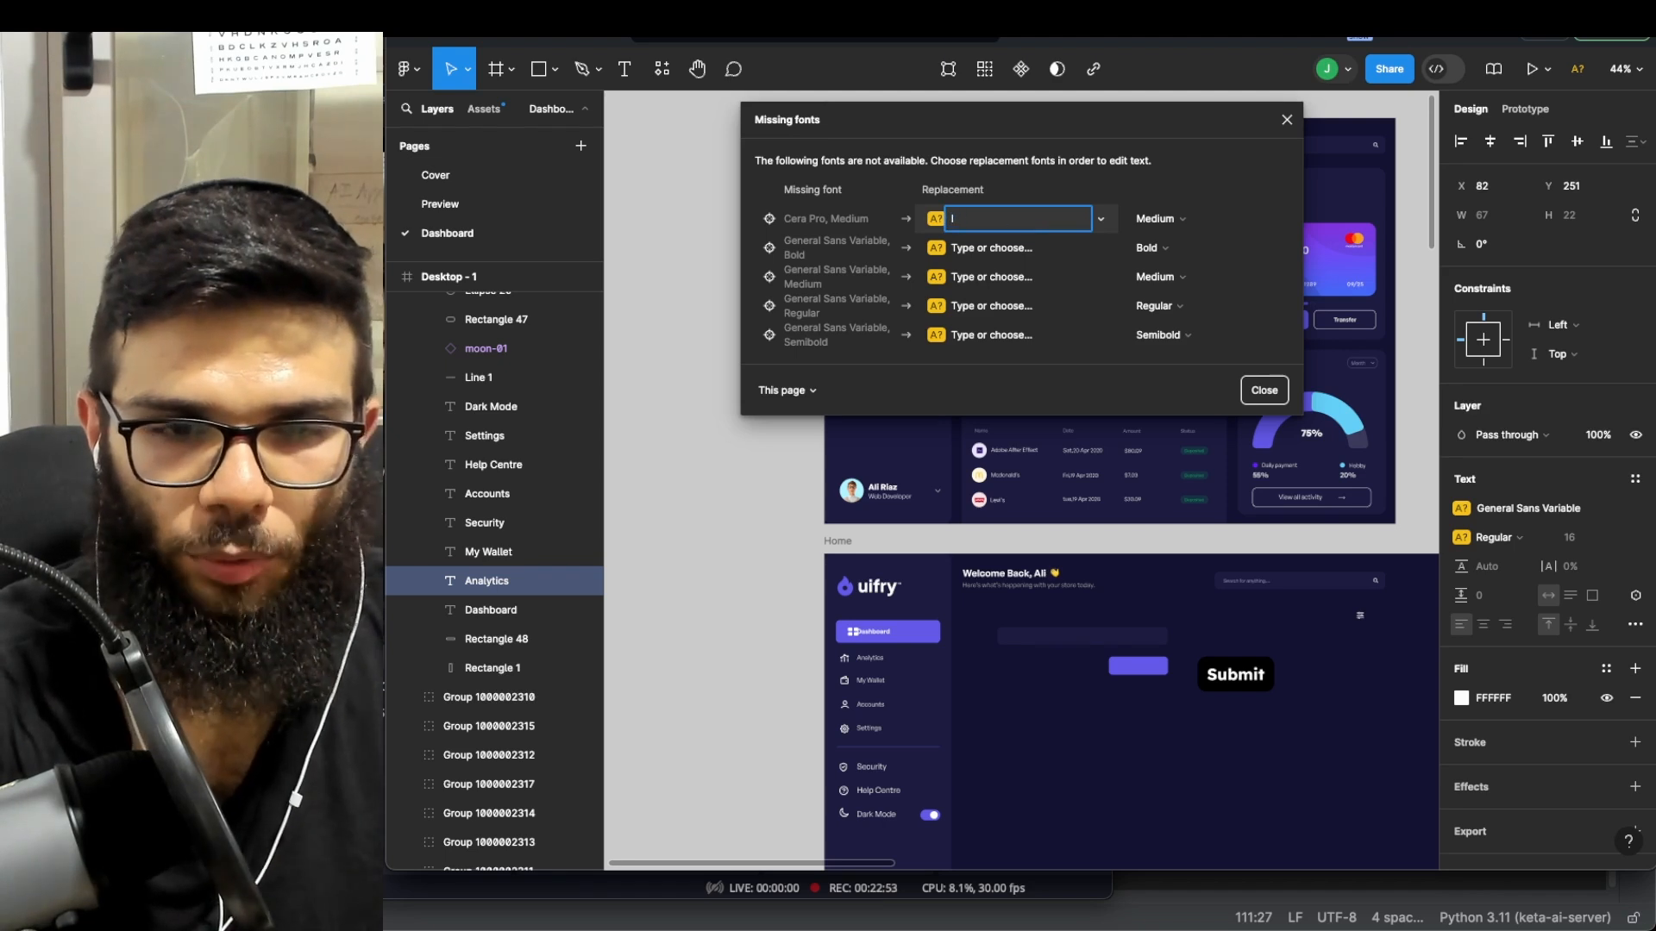
{"action": "type", "text": "nter"}
{"action": "key", "text": "Return"}
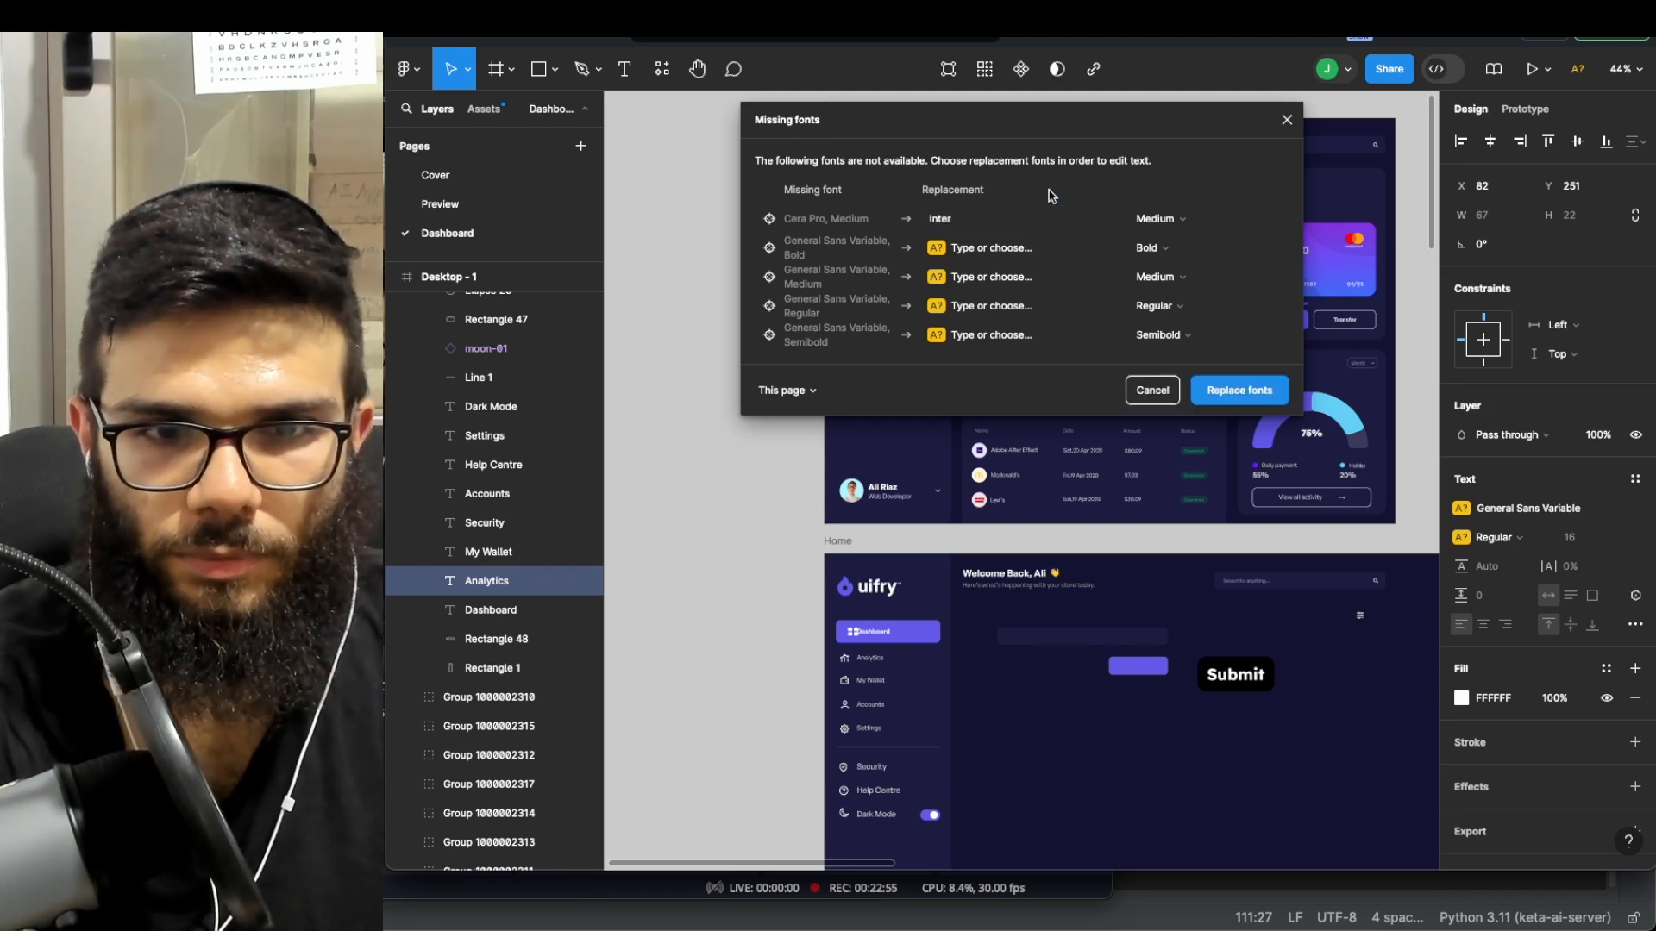
{"action": "left_click", "coordinate": [1006, 250]}
{"action": "type", "text": "Inter"}
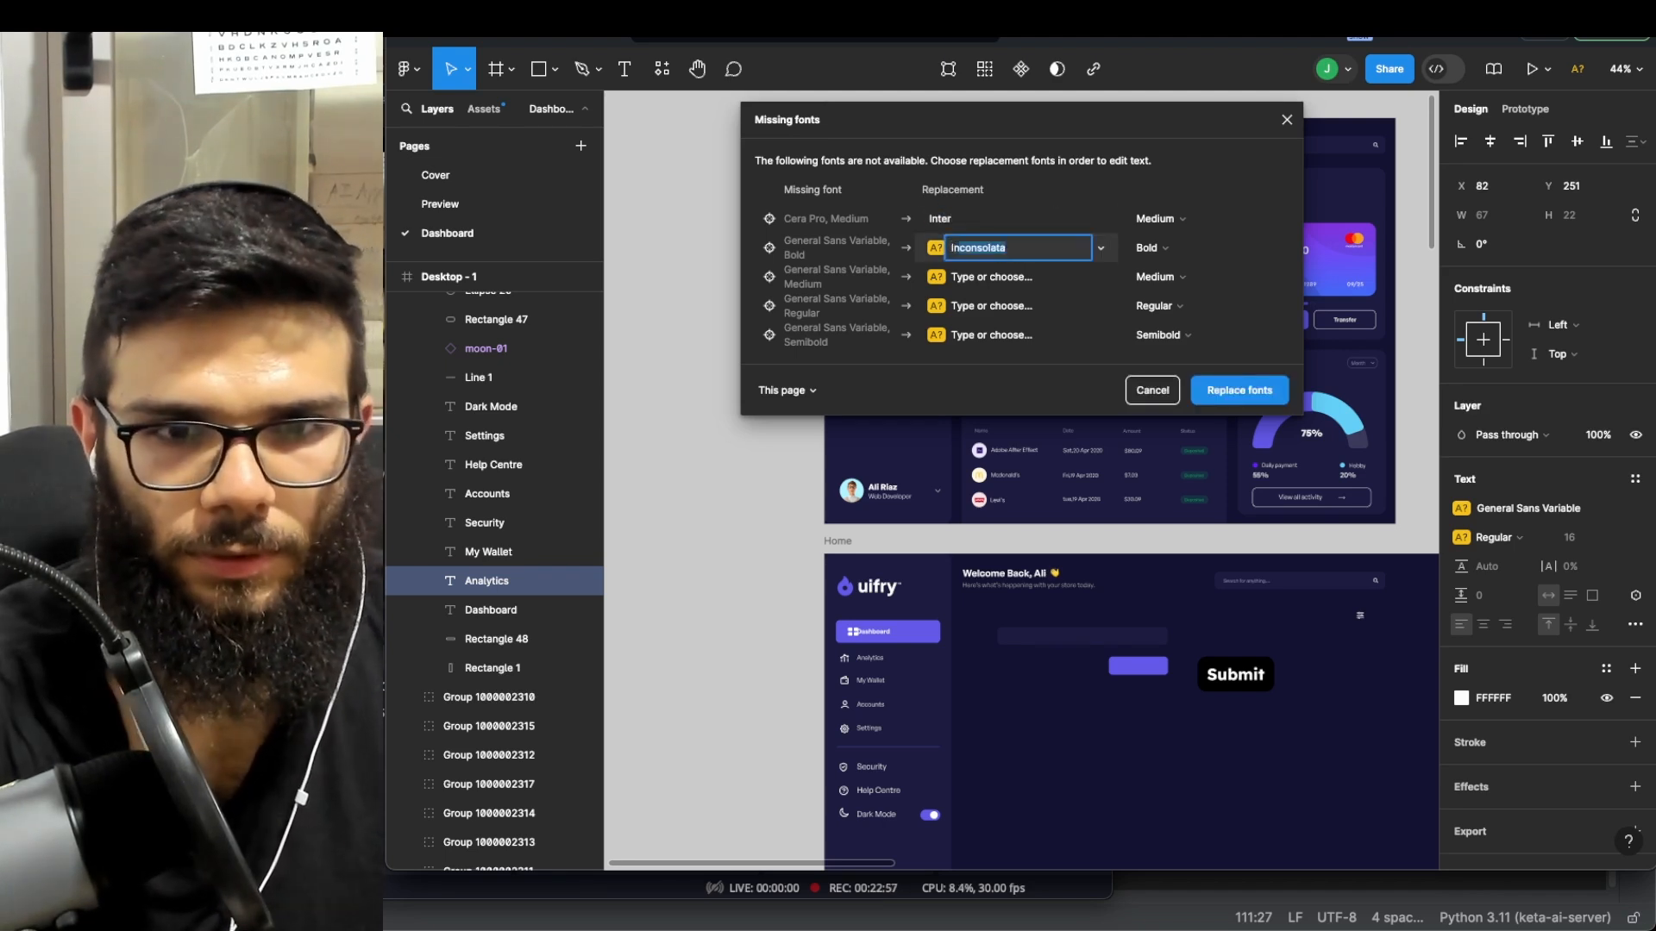
{"action": "key", "text": "Return"}
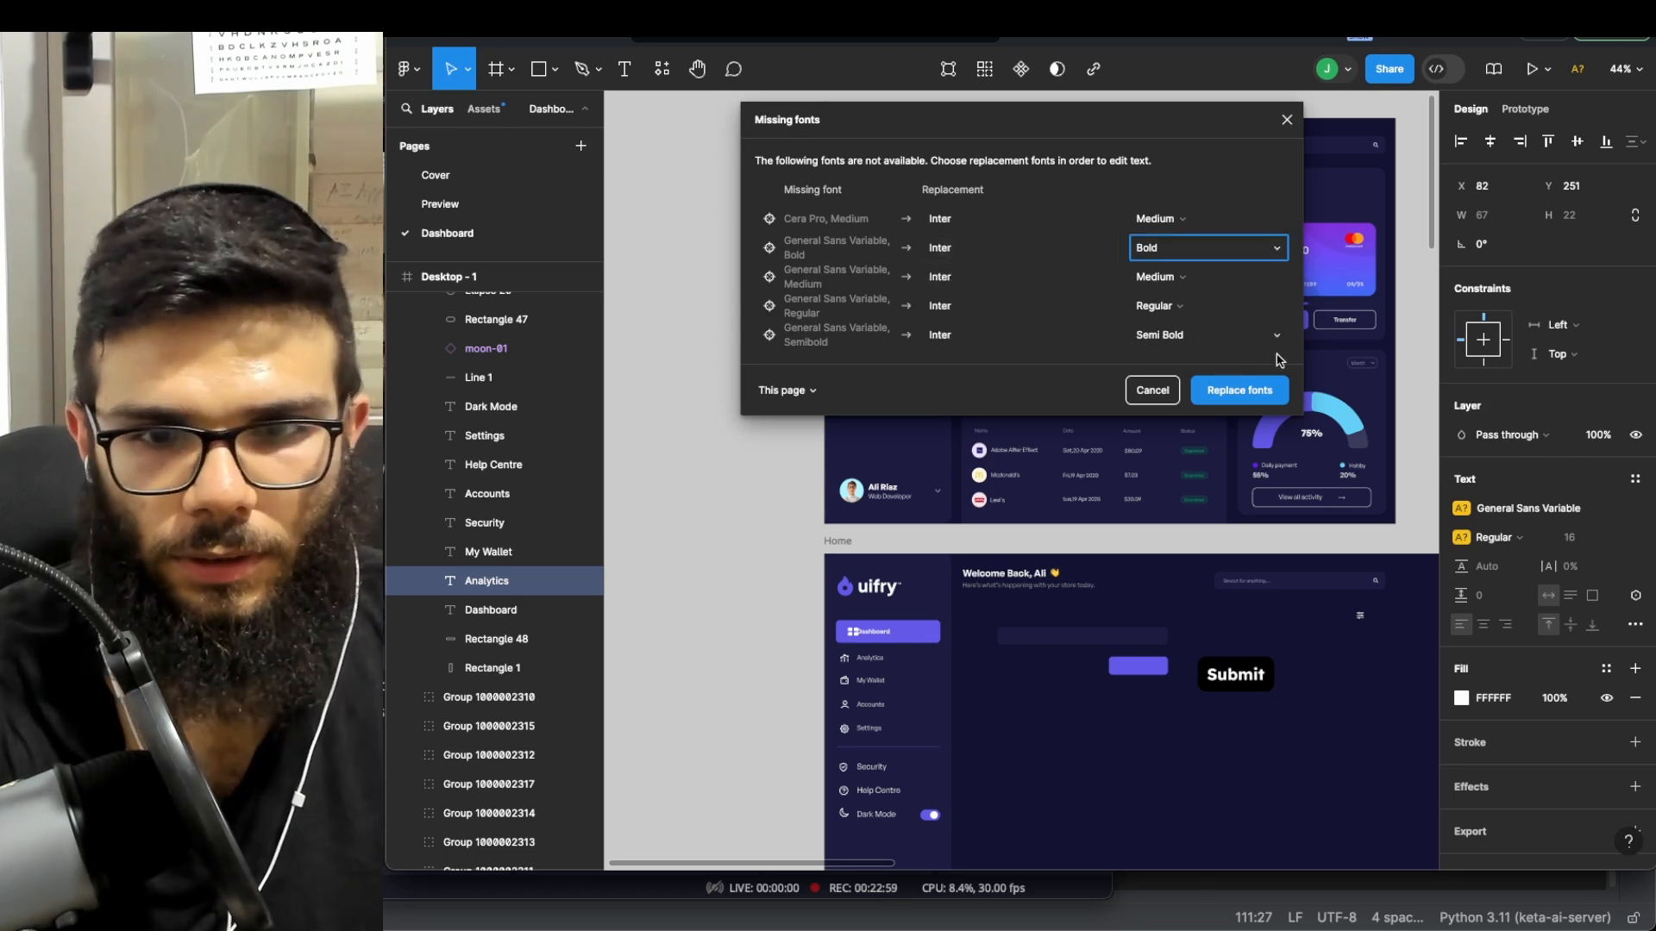
{"action": "left_click", "coordinate": [1257, 393]}
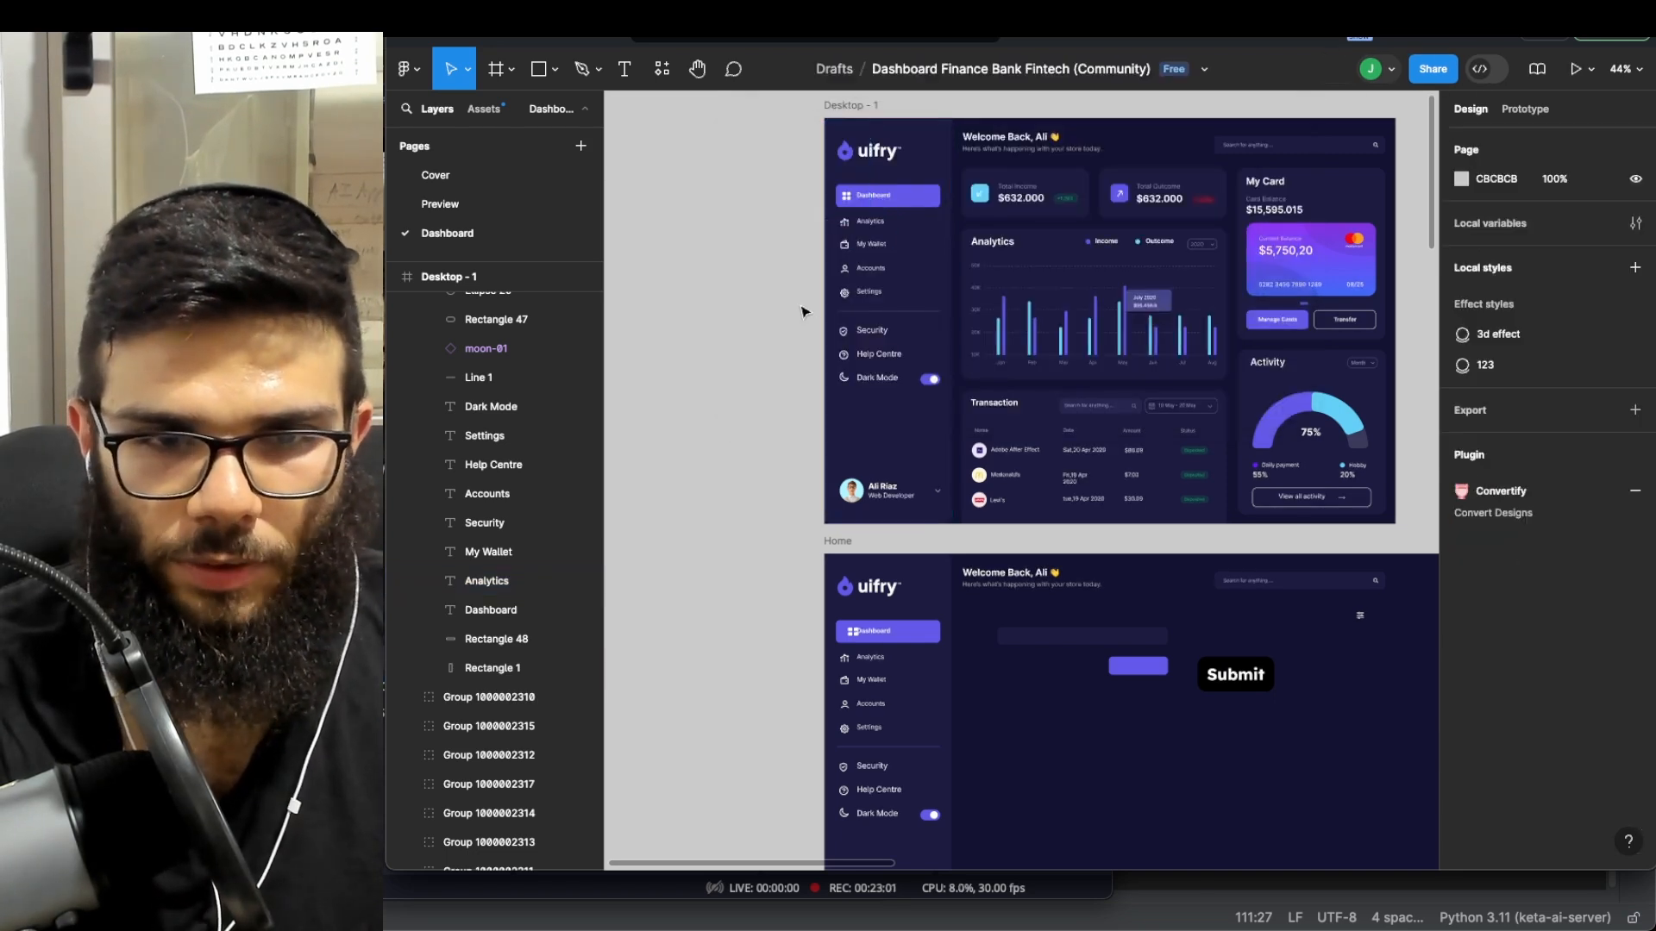
- Zoom the canvas in on the Home frame's sidebar
{"action": "scroll", "coordinate": [869, 299], "scroll_direction": "up", "scroll_amount": 5}
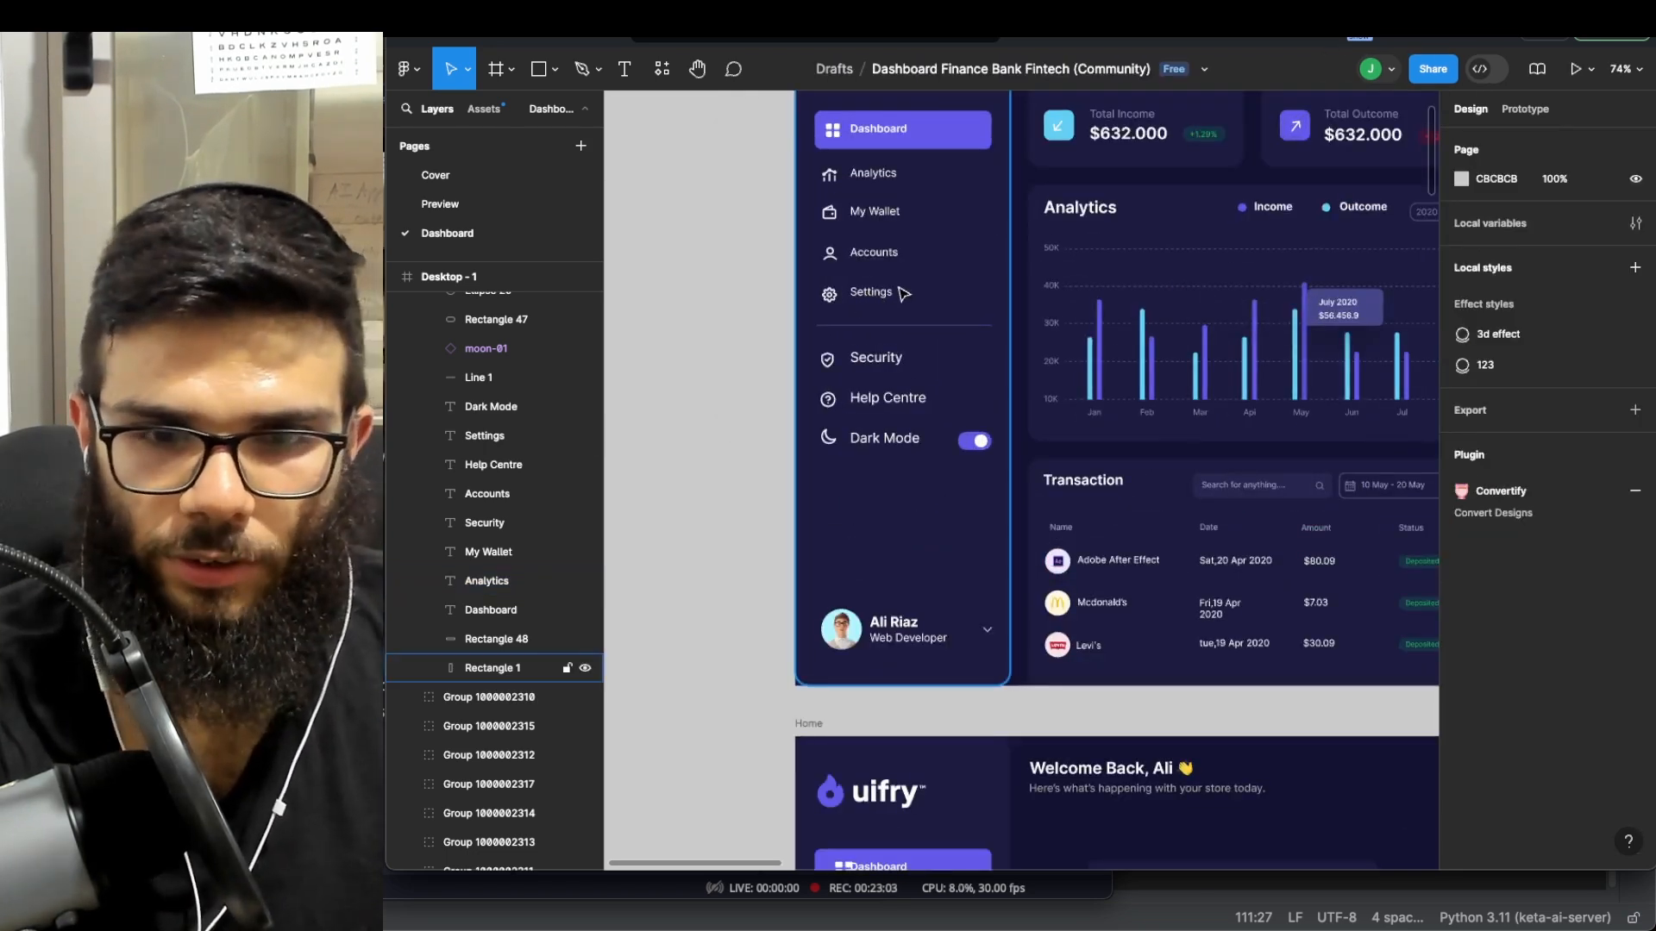
{"action": "scroll", "coordinate": [897, 295], "scroll_direction": "down", "scroll_amount": 4}
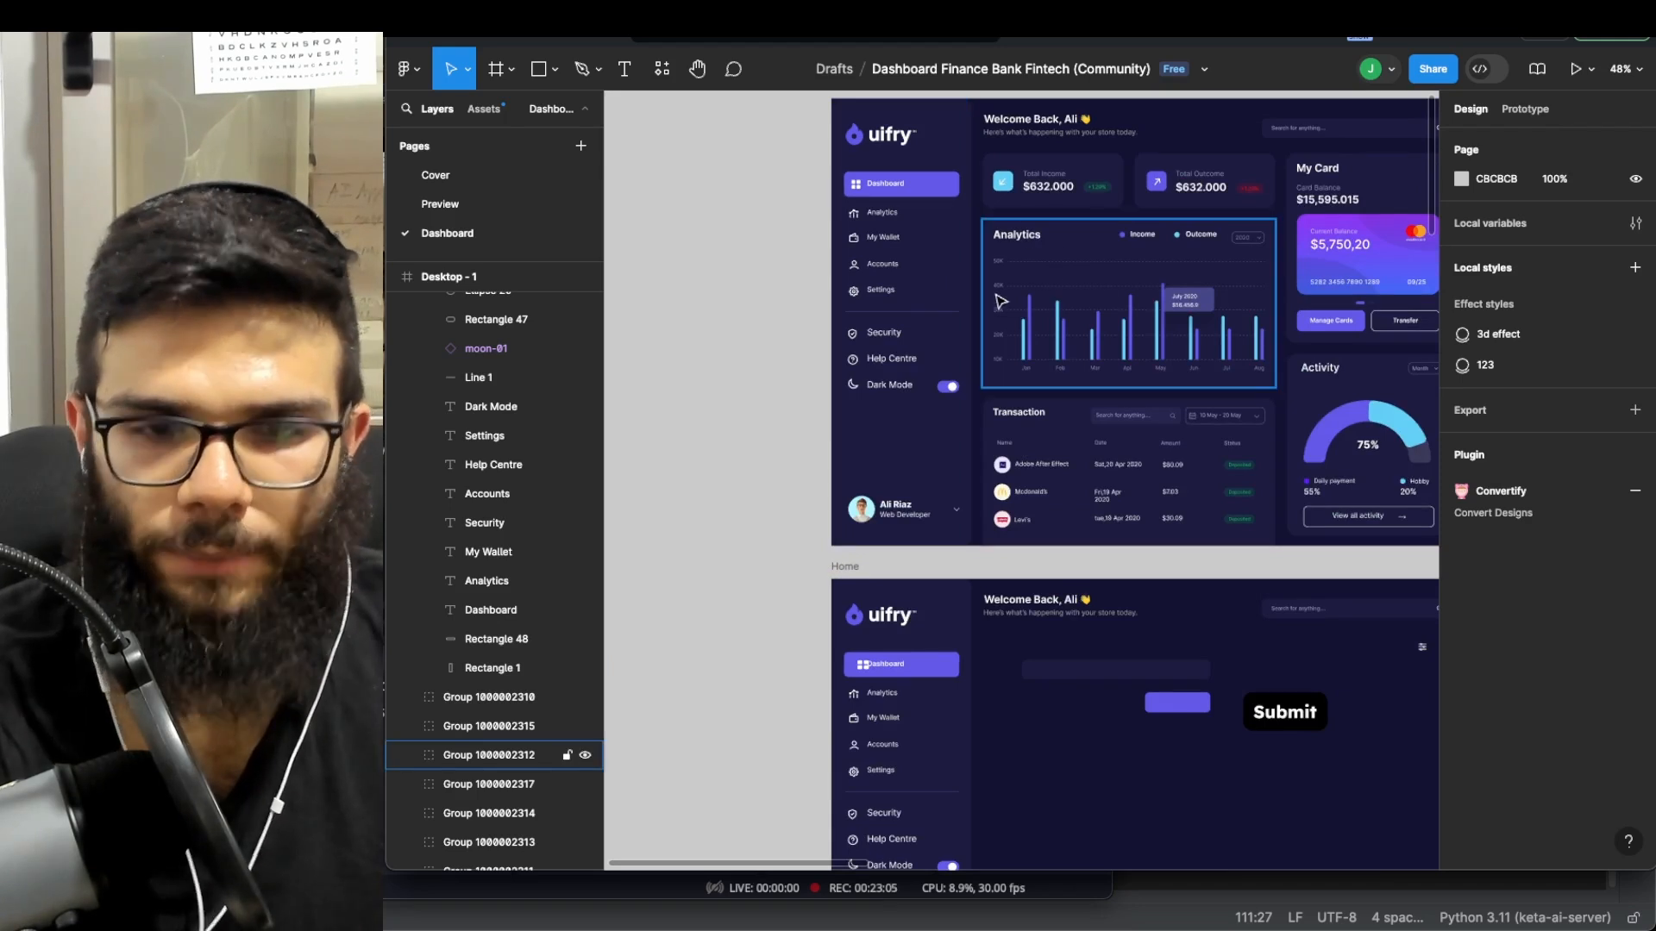
{"action": "scroll", "coordinate": [986, 298], "scroll_direction": "down", "scroll_amount": 3}
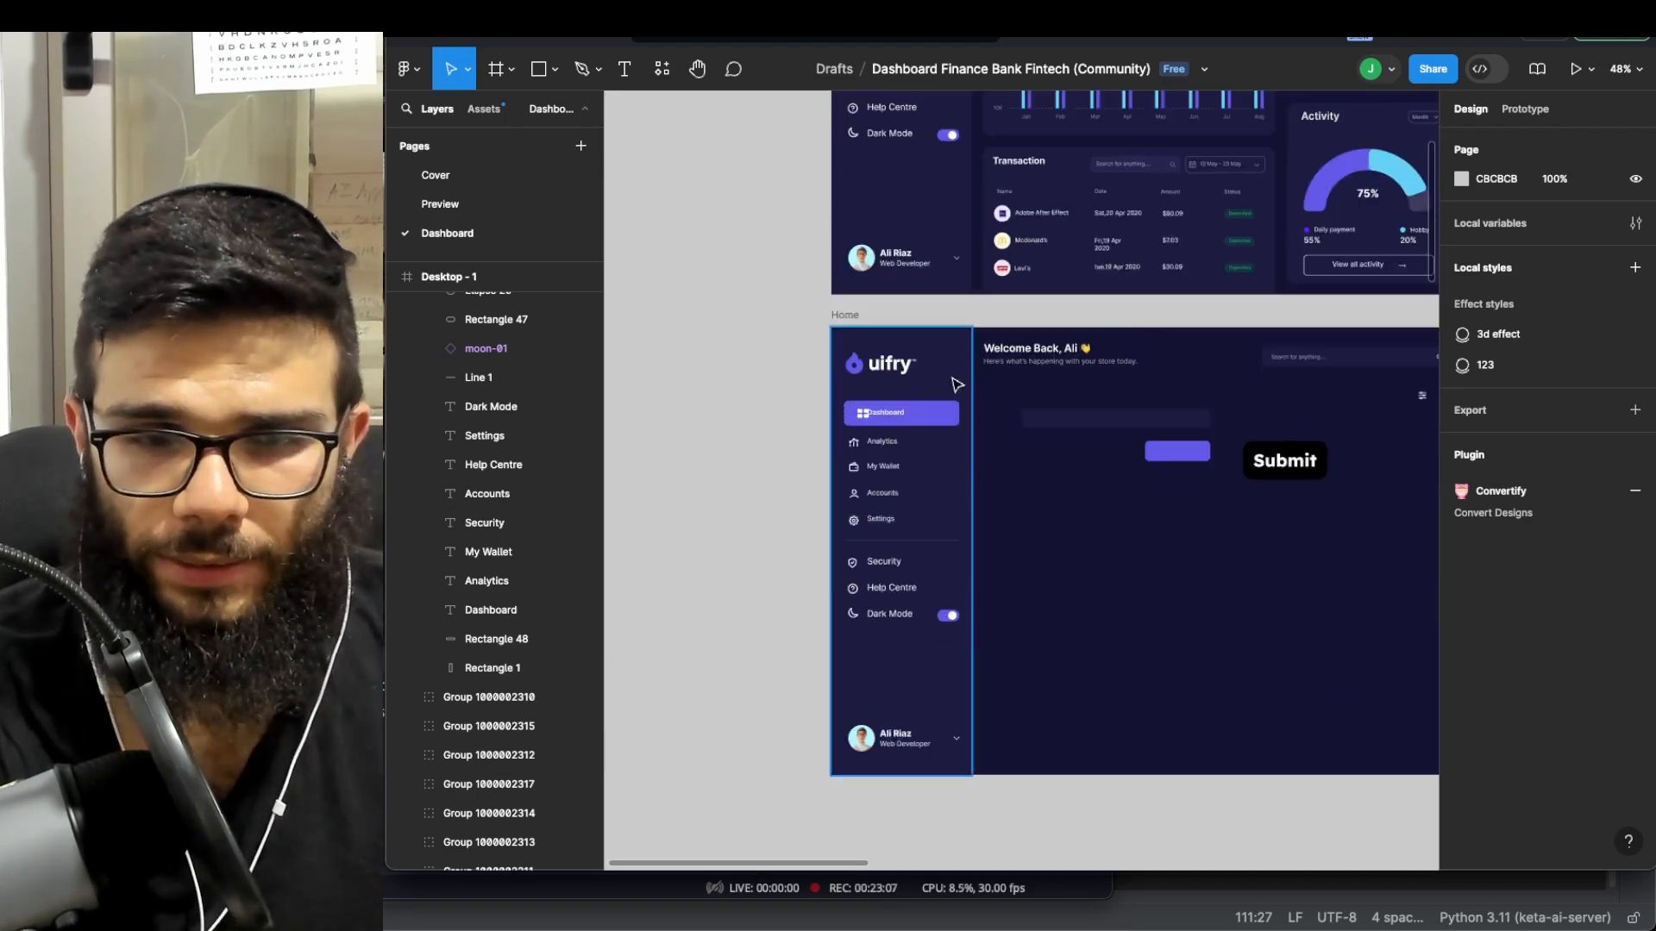
{"action": "scroll", "coordinate": [932, 362], "scroll_direction": "up", "scroll_amount": 3}
{"action": "scroll", "coordinate": [912, 332], "scroll_direction": "down", "scroll_amount": 4}
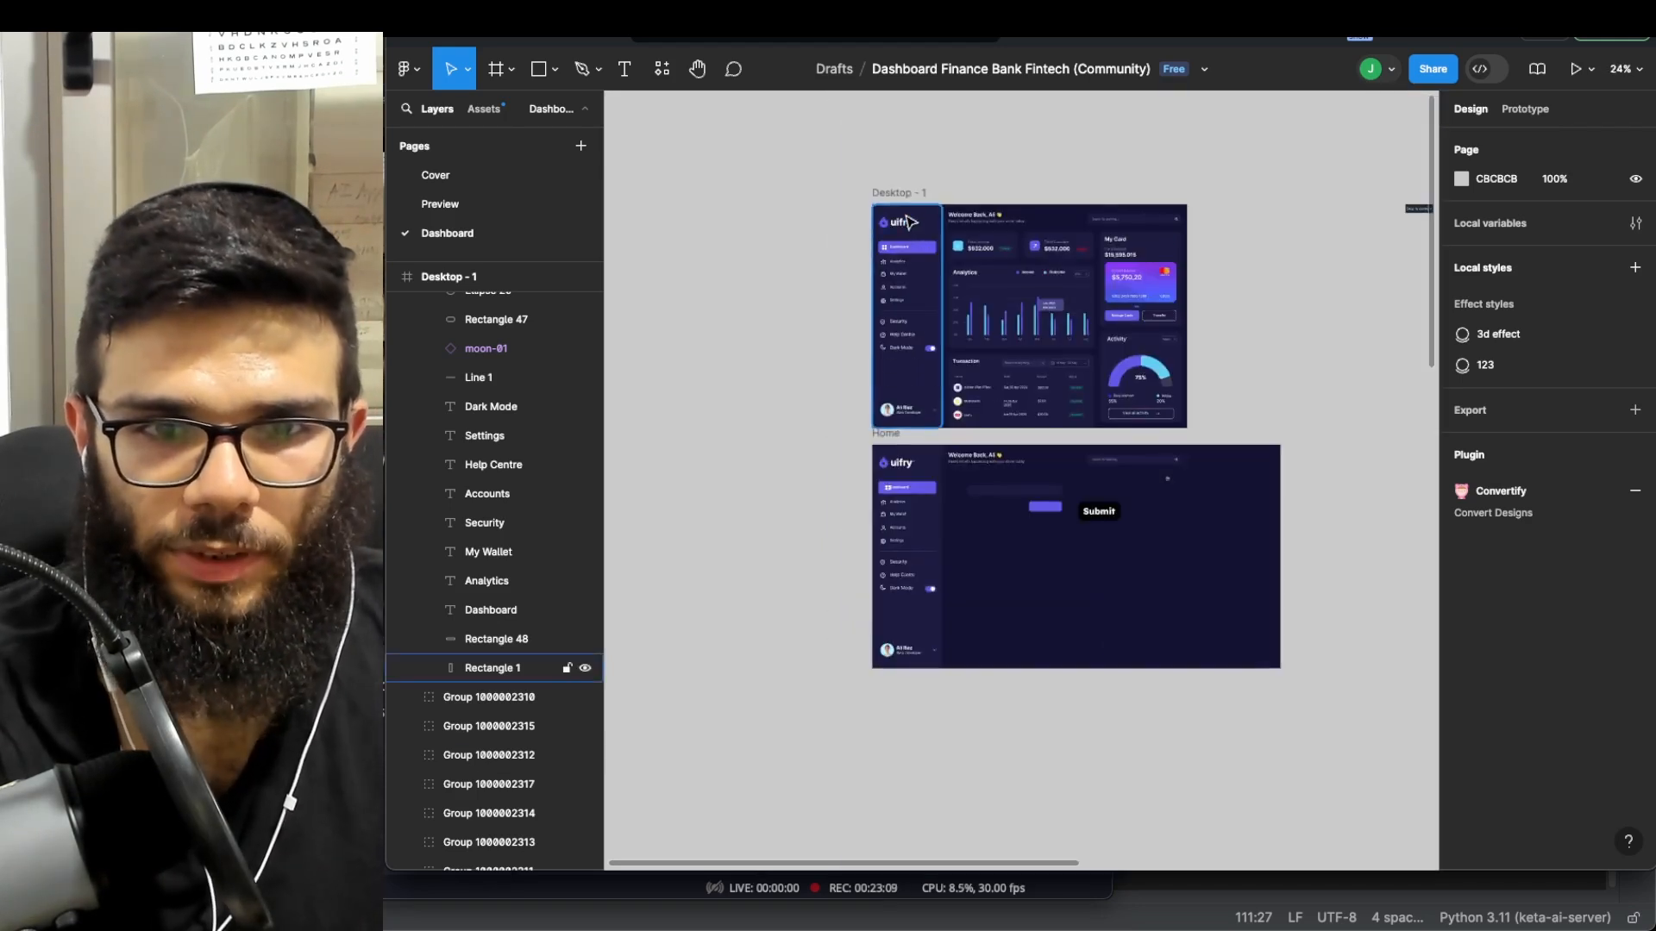
{"action": "scroll", "coordinate": [962, 244], "scroll_direction": "up", "scroll_amount": 2}
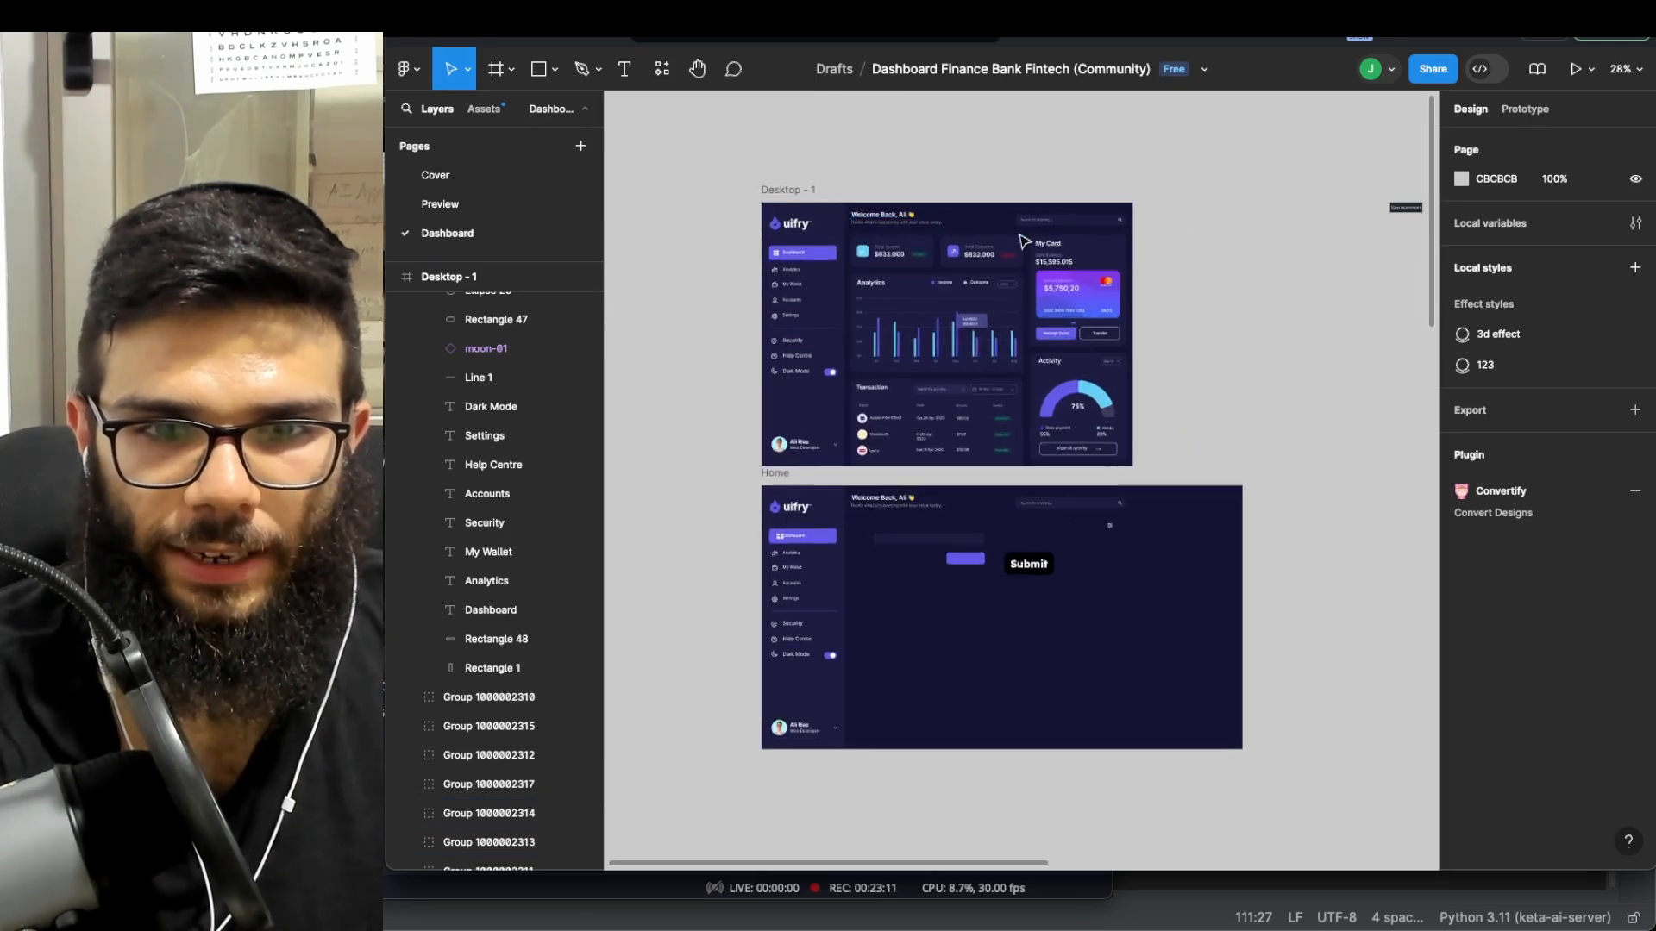
{"action": "scroll", "coordinate": [1029, 446], "scroll_direction": "down", "scroll_amount": 2}
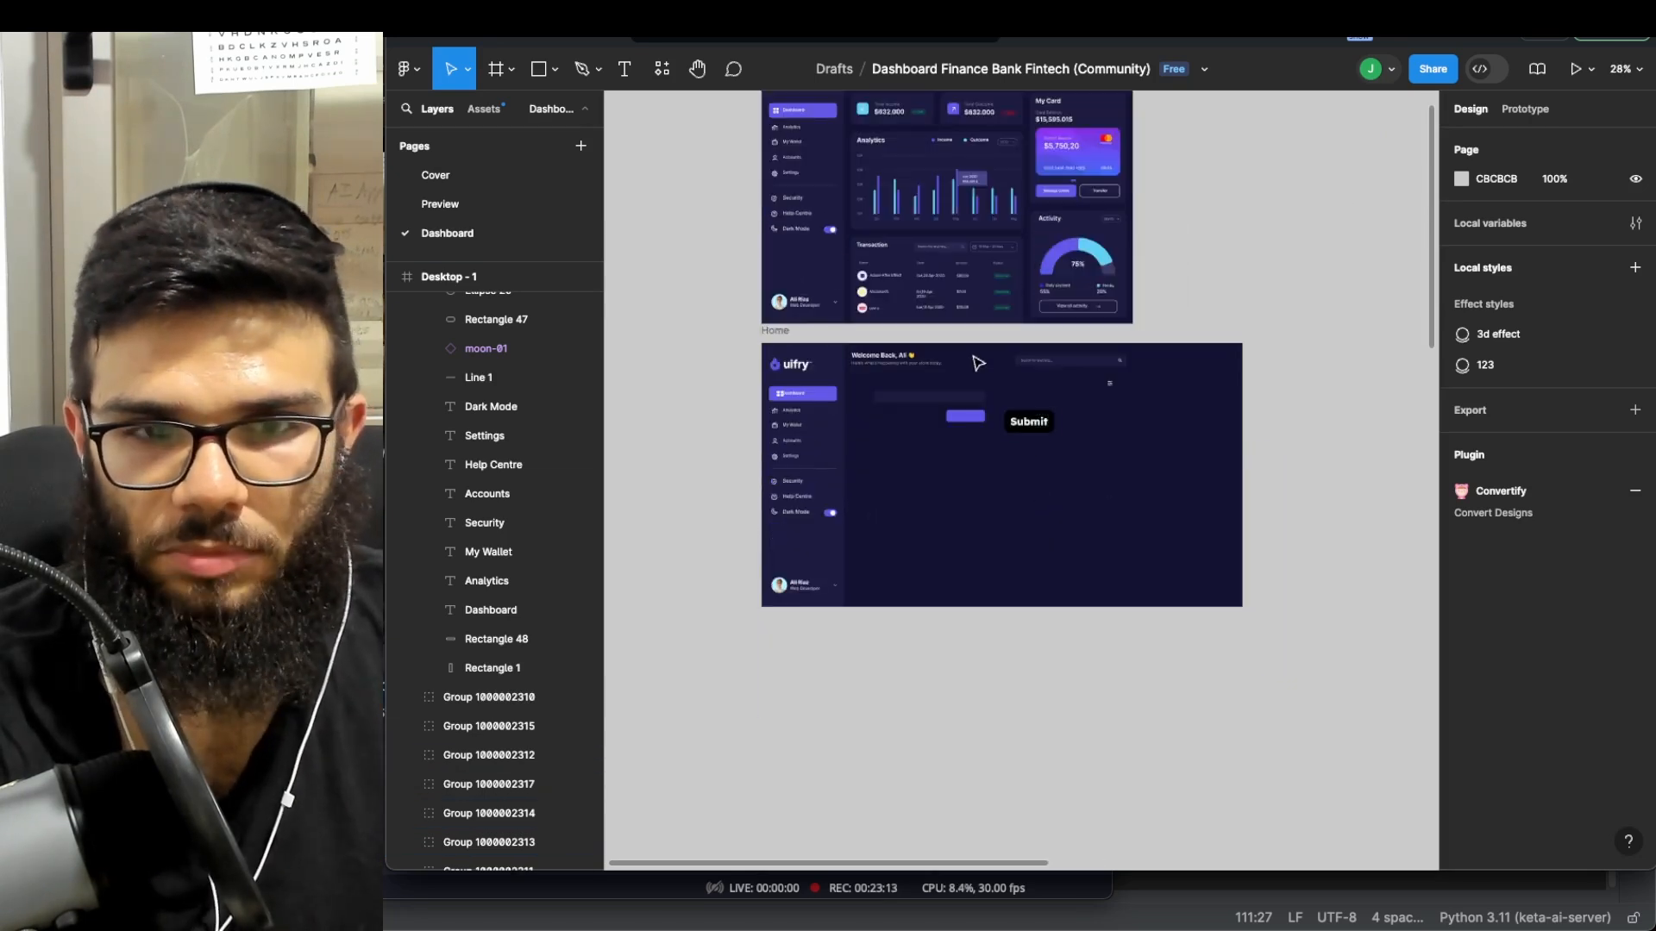
{"action": "scroll", "coordinate": [979, 363], "scroll_direction": "left", "scroll_amount": 3}
{"action": "scroll", "coordinate": [992, 345], "scroll_direction": "up", "scroll_amount": 1}
{"action": "scroll", "coordinate": [949, 440], "scroll_direction": "up", "scroll_amount": 5}
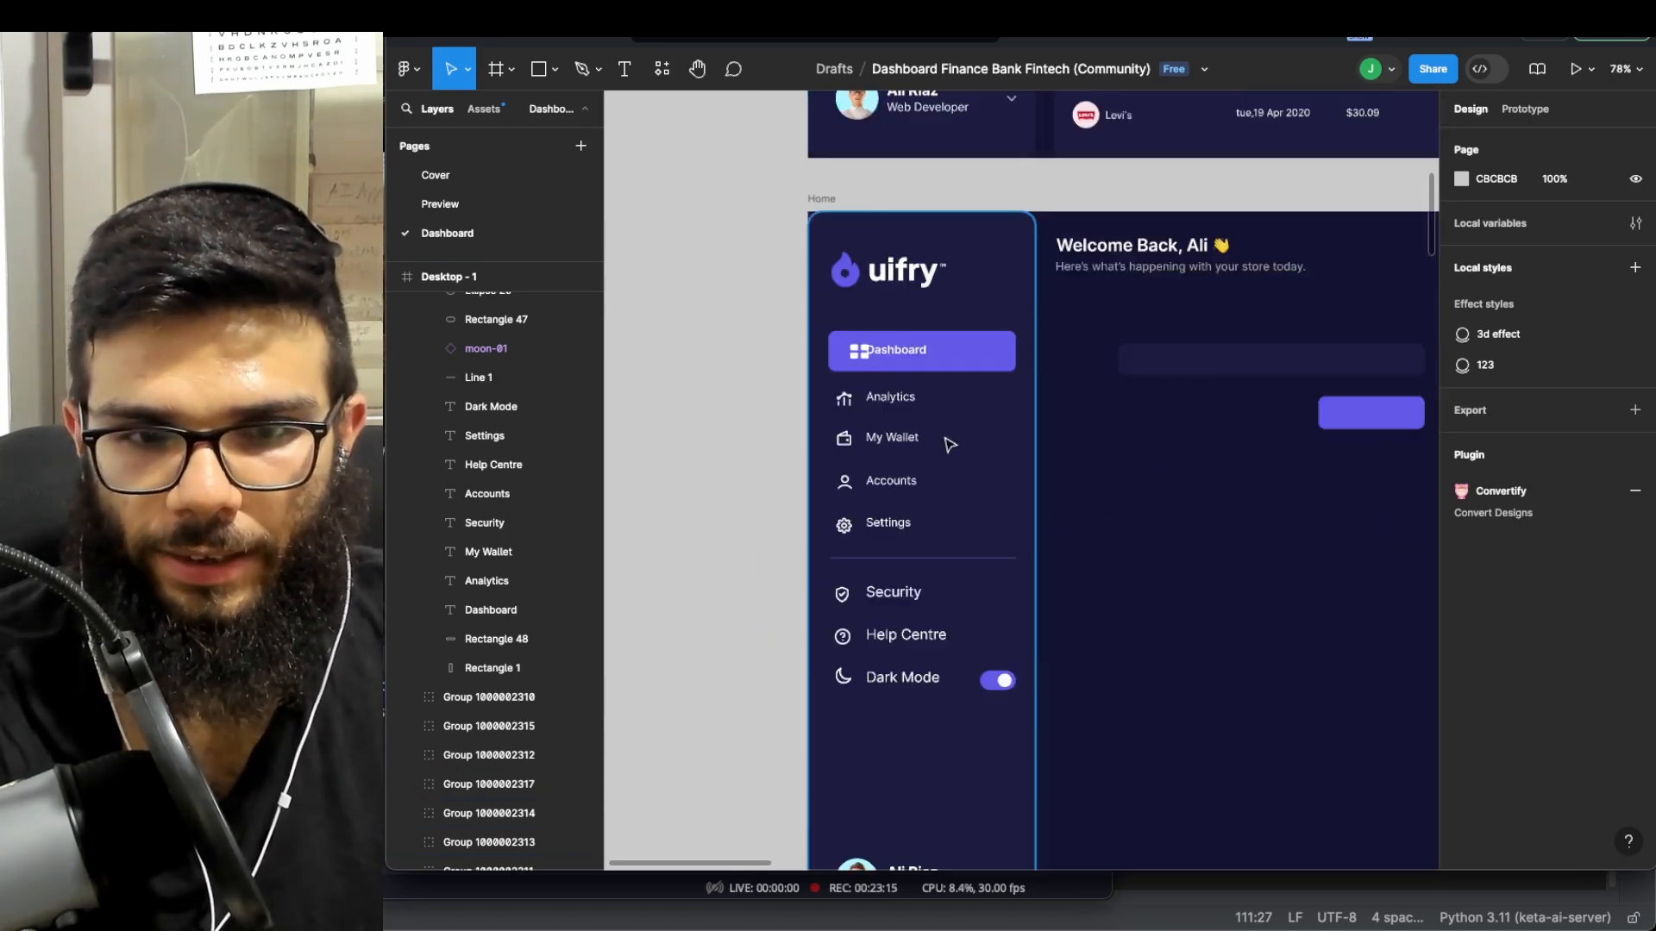
- Change the sidebar's Analytics label to 'Numbers'
{"action": "left_click", "coordinate": [895, 395]}
{"action": "double_click", "coordinate": [894, 396]}
{"action": "double_click", "coordinate": [899, 400]}
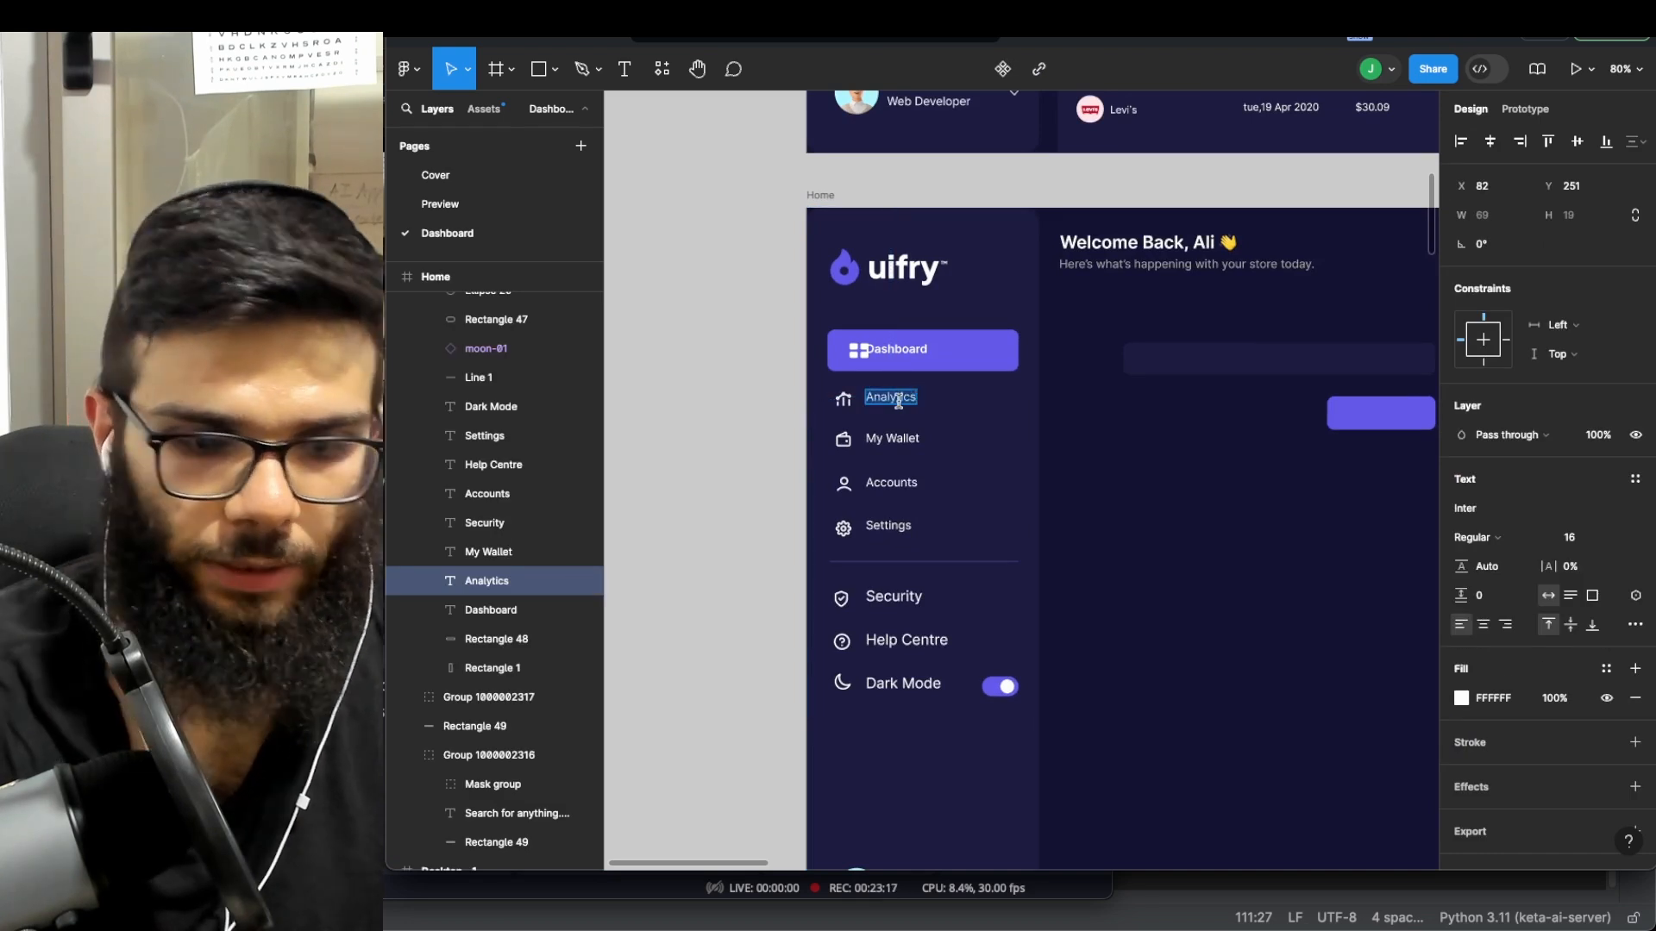
{"action": "type", "text": "Numbers"}
{"action": "left_click", "coordinate": [715, 356]}
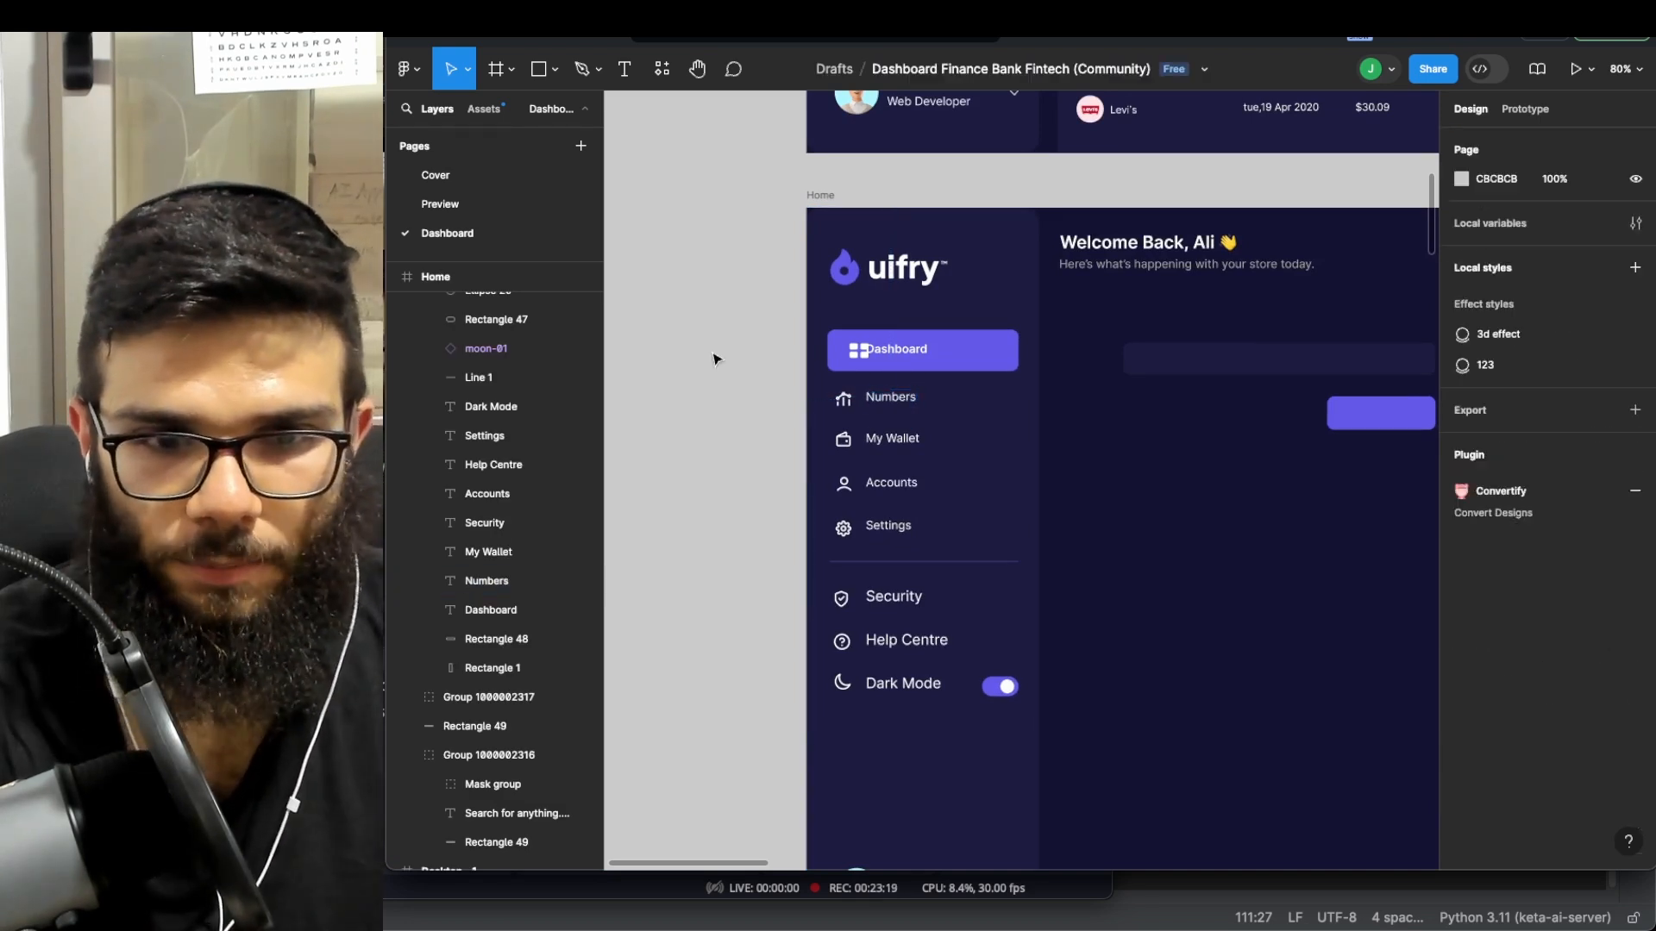
{"action": "scroll", "coordinate": [715, 356], "scroll_direction": "up", "scroll_amount": 8}
{"action": "scroll", "coordinate": [893, 328], "scroll_direction": "down", "scroll_amount": 3, "text": "ctrl"}
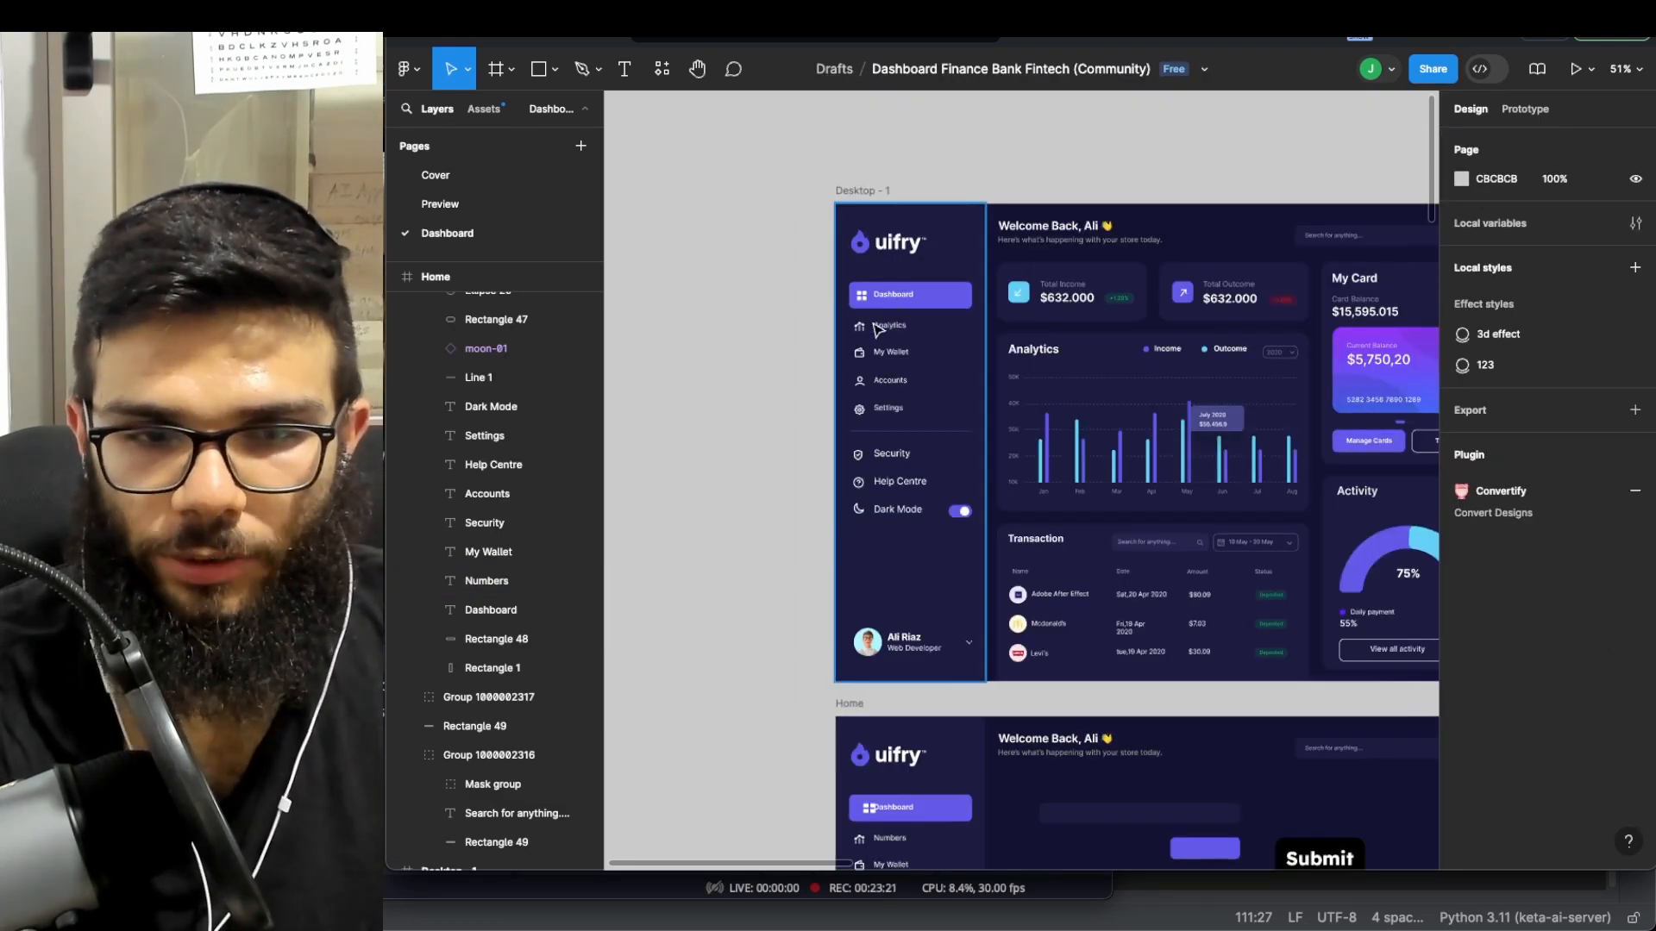
{"action": "scroll", "coordinate": [877, 328], "scroll_direction": "down", "scroll_amount": 5}
{"action": "scroll", "coordinate": [889, 315], "scroll_direction": "down", "scroll_amount": 4, "text": "ctrl"}
{"action": "scroll", "coordinate": [906, 297], "scroll_direction": "up", "scroll_amount": 2}
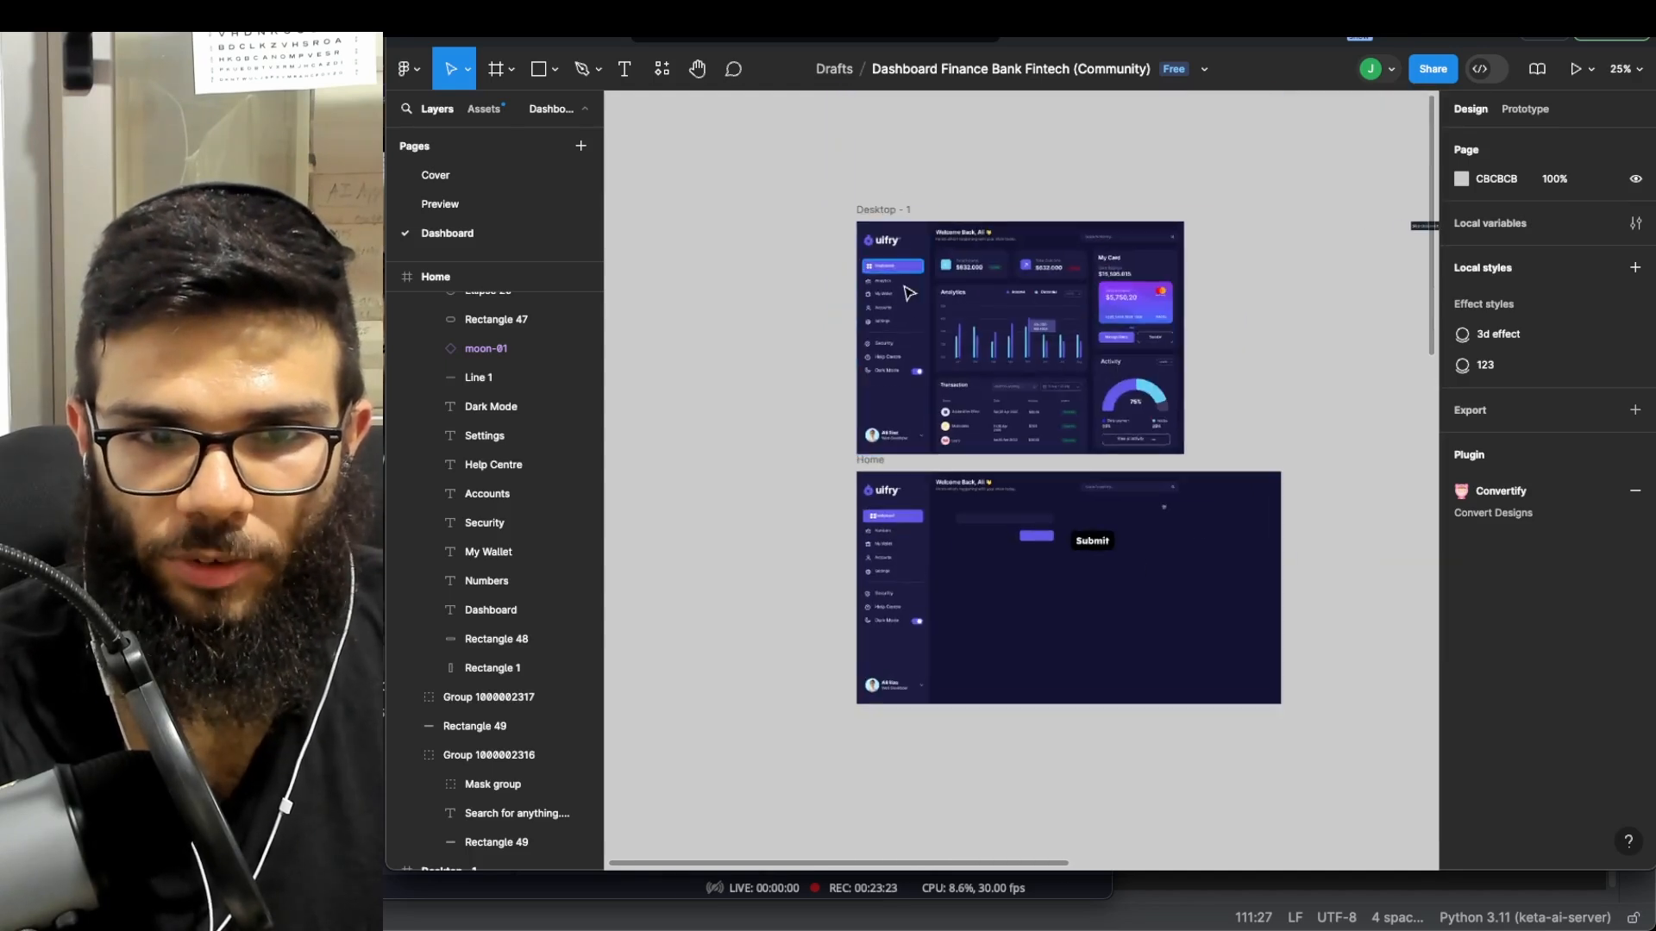
{"action": "scroll", "coordinate": [908, 294], "scroll_direction": "up", "scroll_amount": 3, "text": "ctrl"}
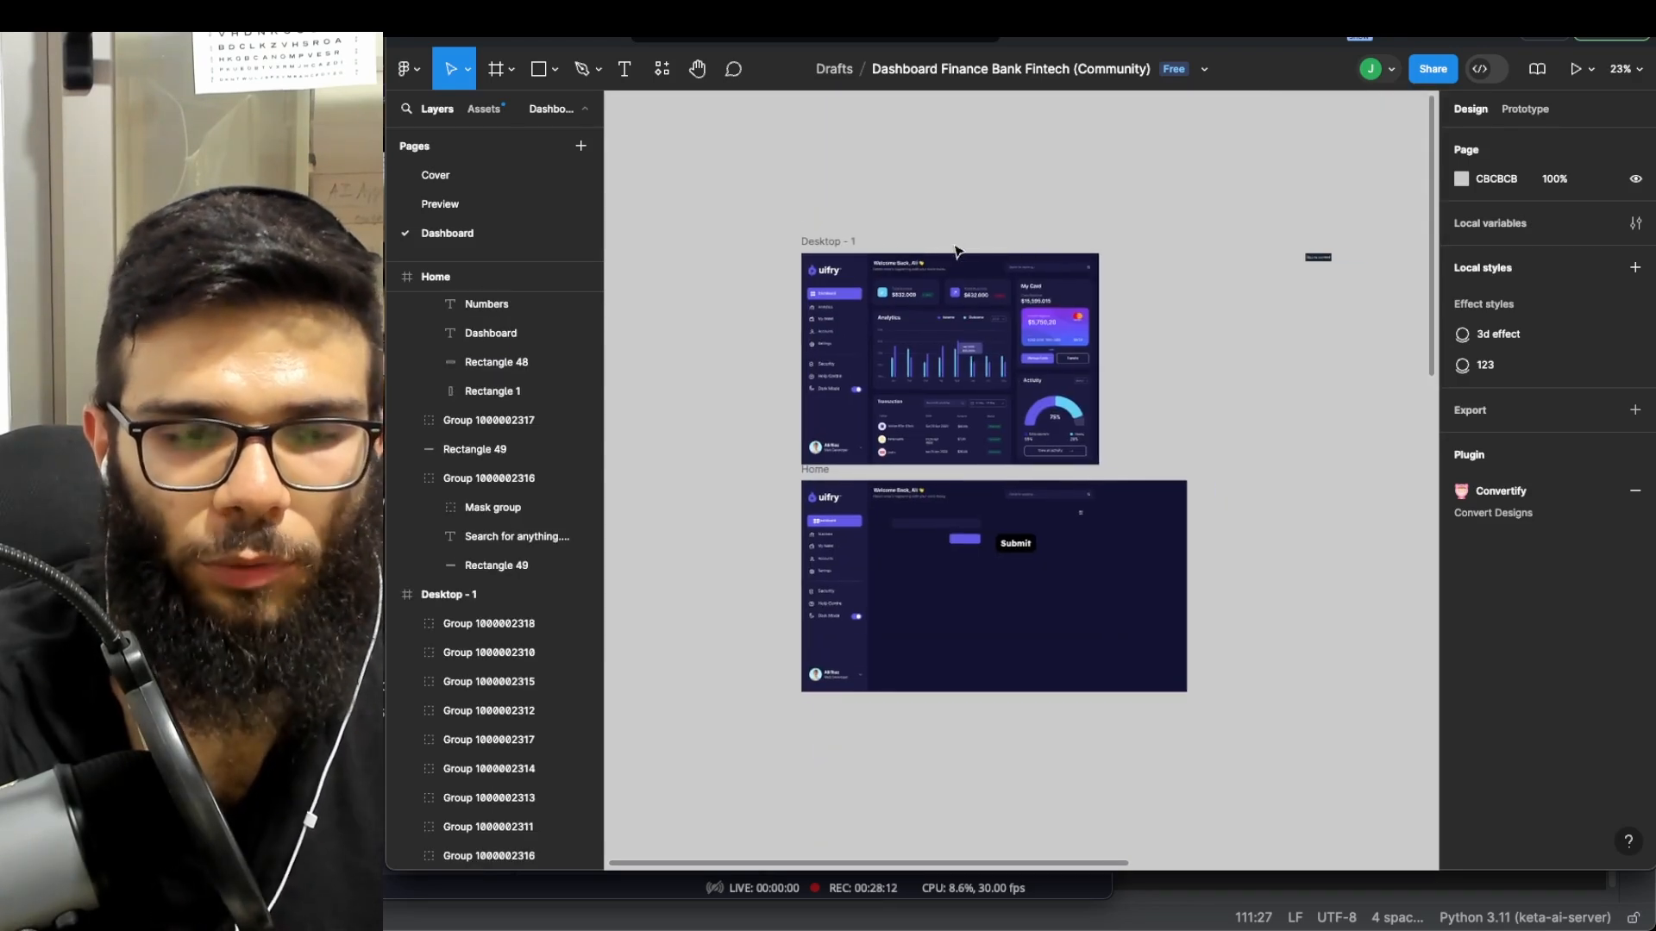
{"action": "scroll", "coordinate": [862, 256], "scroll_direction": "up", "scroll_amount": 3, "text": "ctrl"}
{"action": "left_click", "coordinate": [486, 634]}
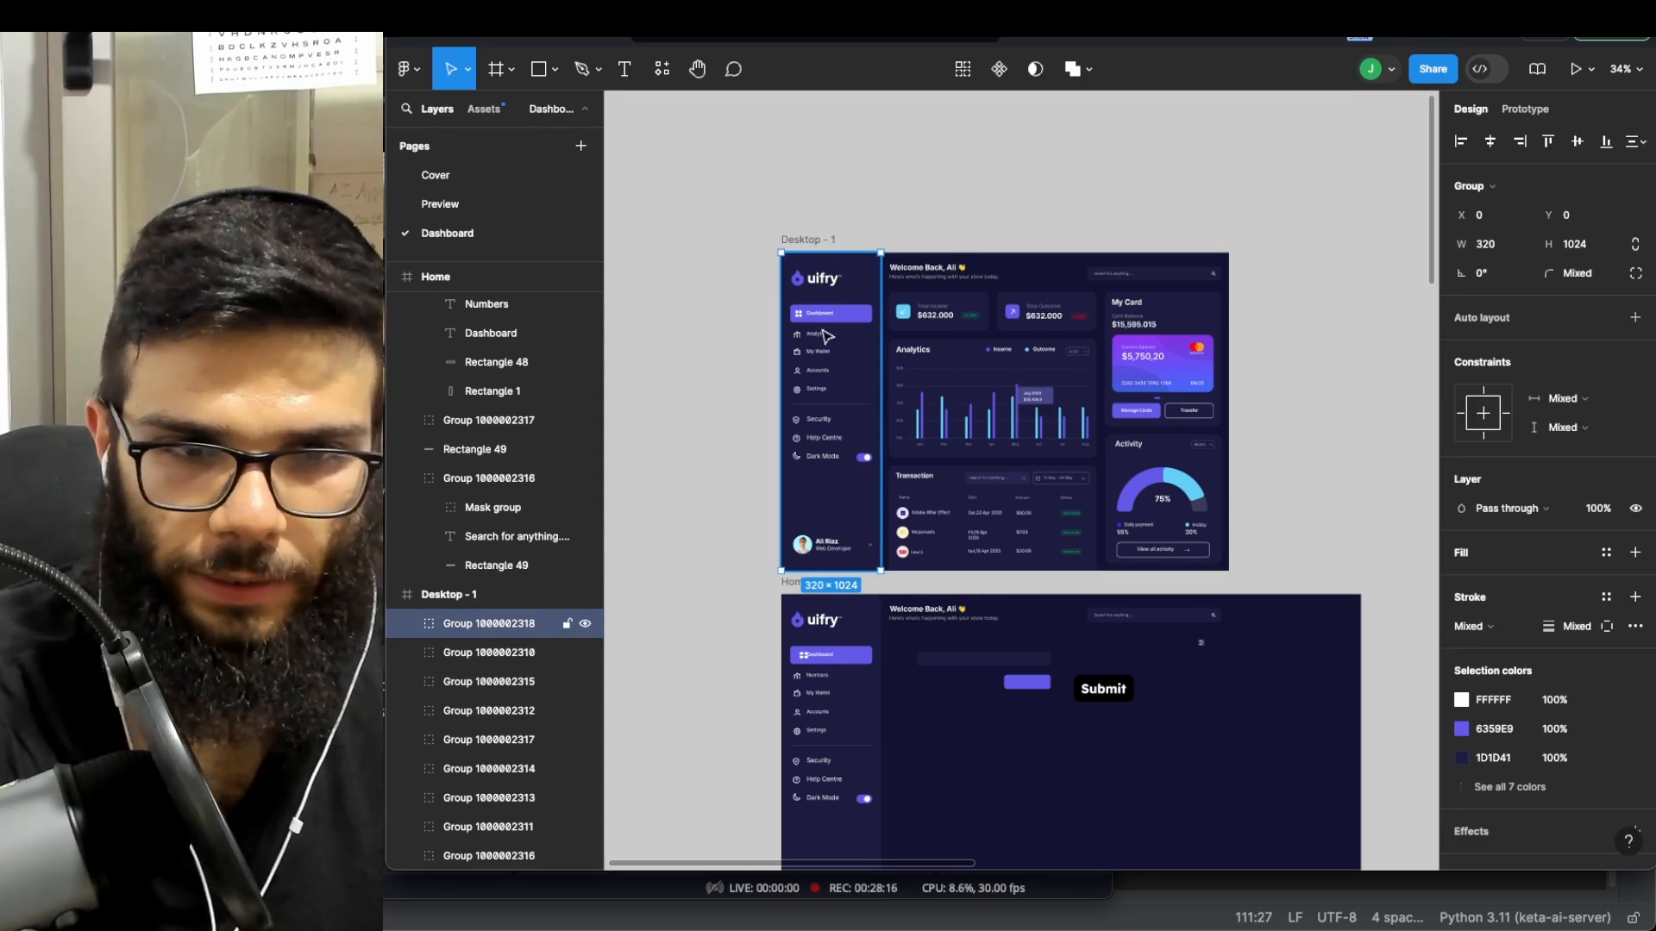
{"action": "right_click", "coordinate": [543, 629]}
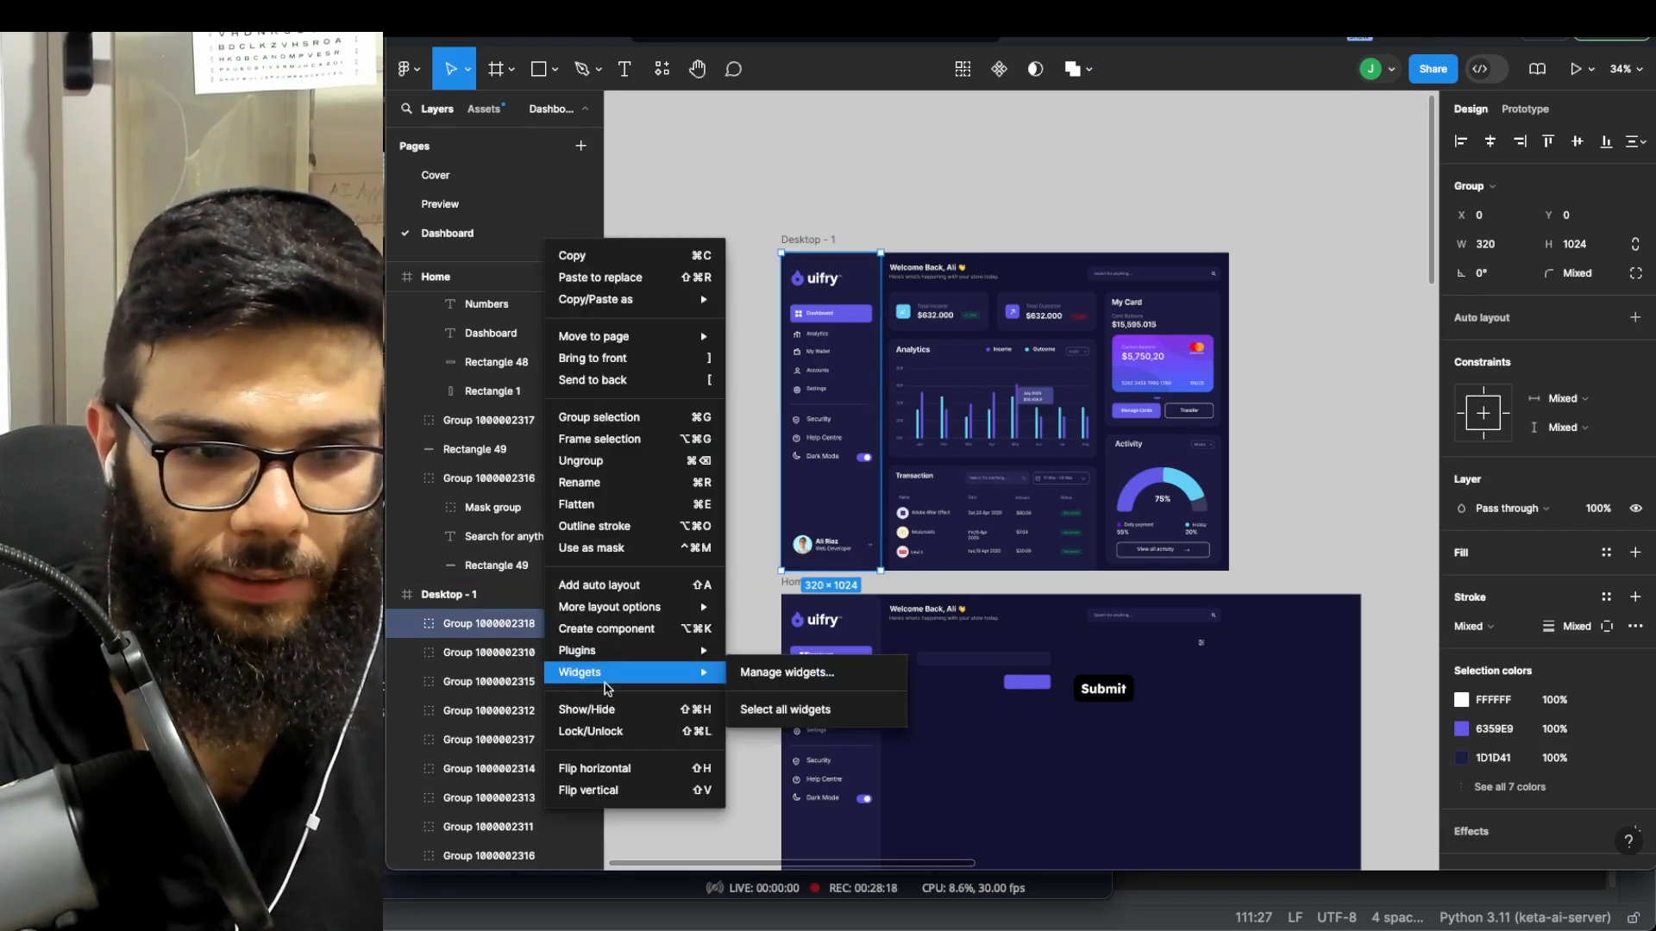
{"action": "left_click", "coordinate": [609, 629]}
{"action": "scroll", "coordinate": [879, 306], "scroll_direction": "up", "scroll_amount": 2}
{"action": "scroll", "coordinate": [880, 315], "scroll_direction": "down", "scroll_amount": 3, "text": "ctrl"}
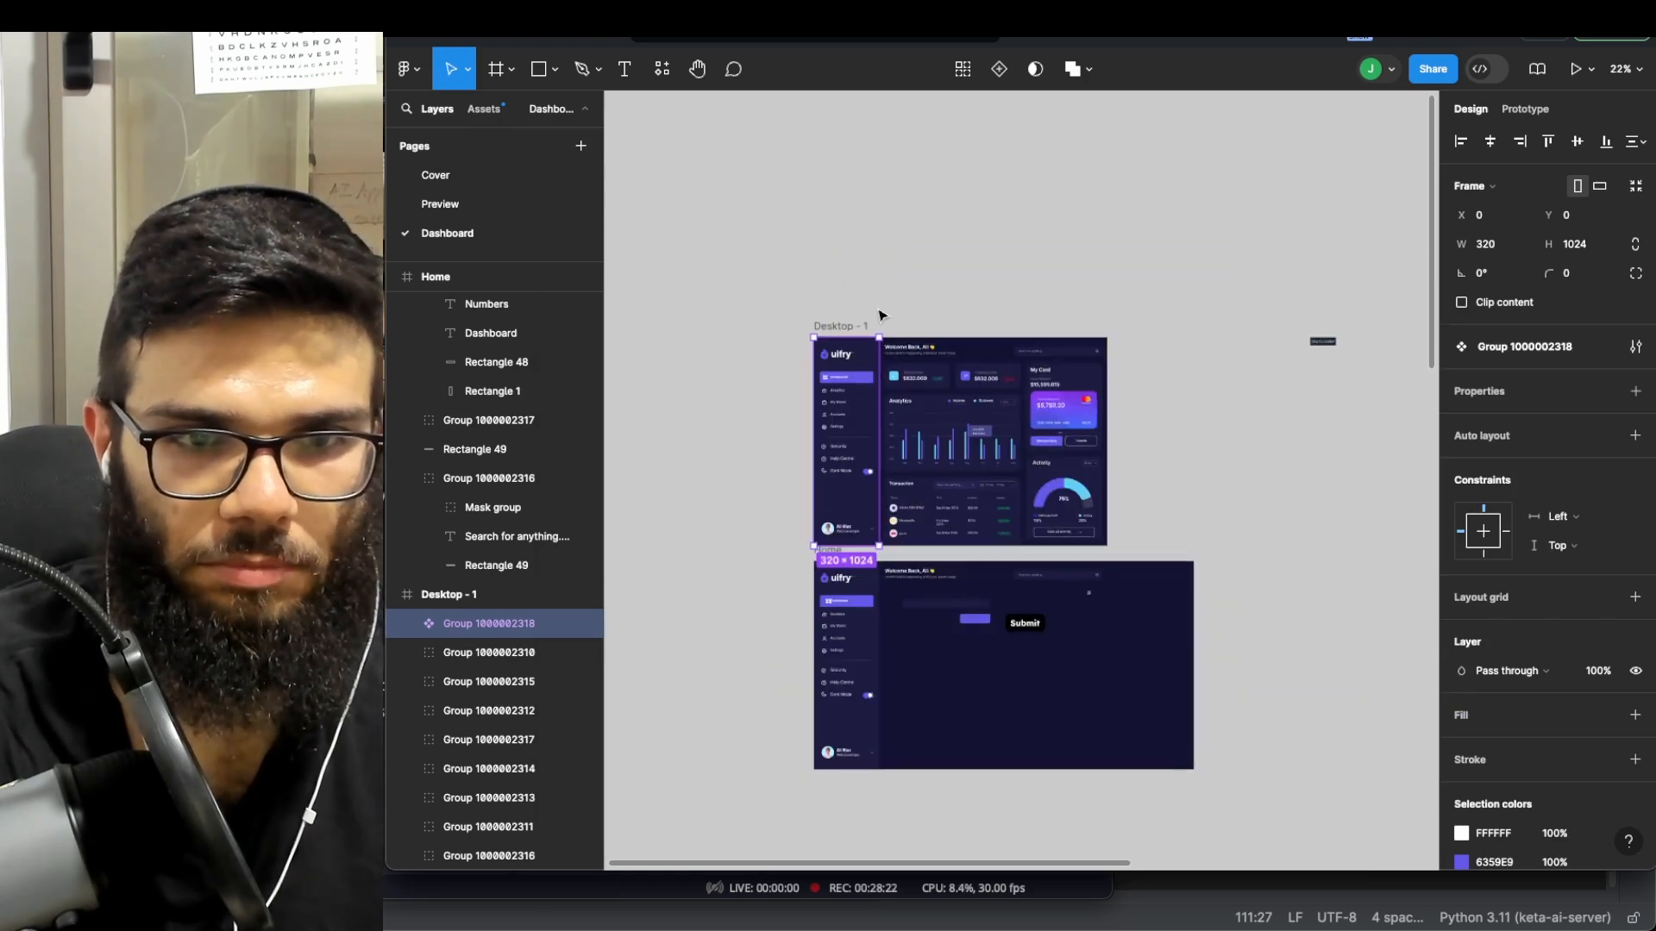
{"action": "scroll", "coordinate": [879, 317], "scroll_direction": "up", "scroll_amount": 1}
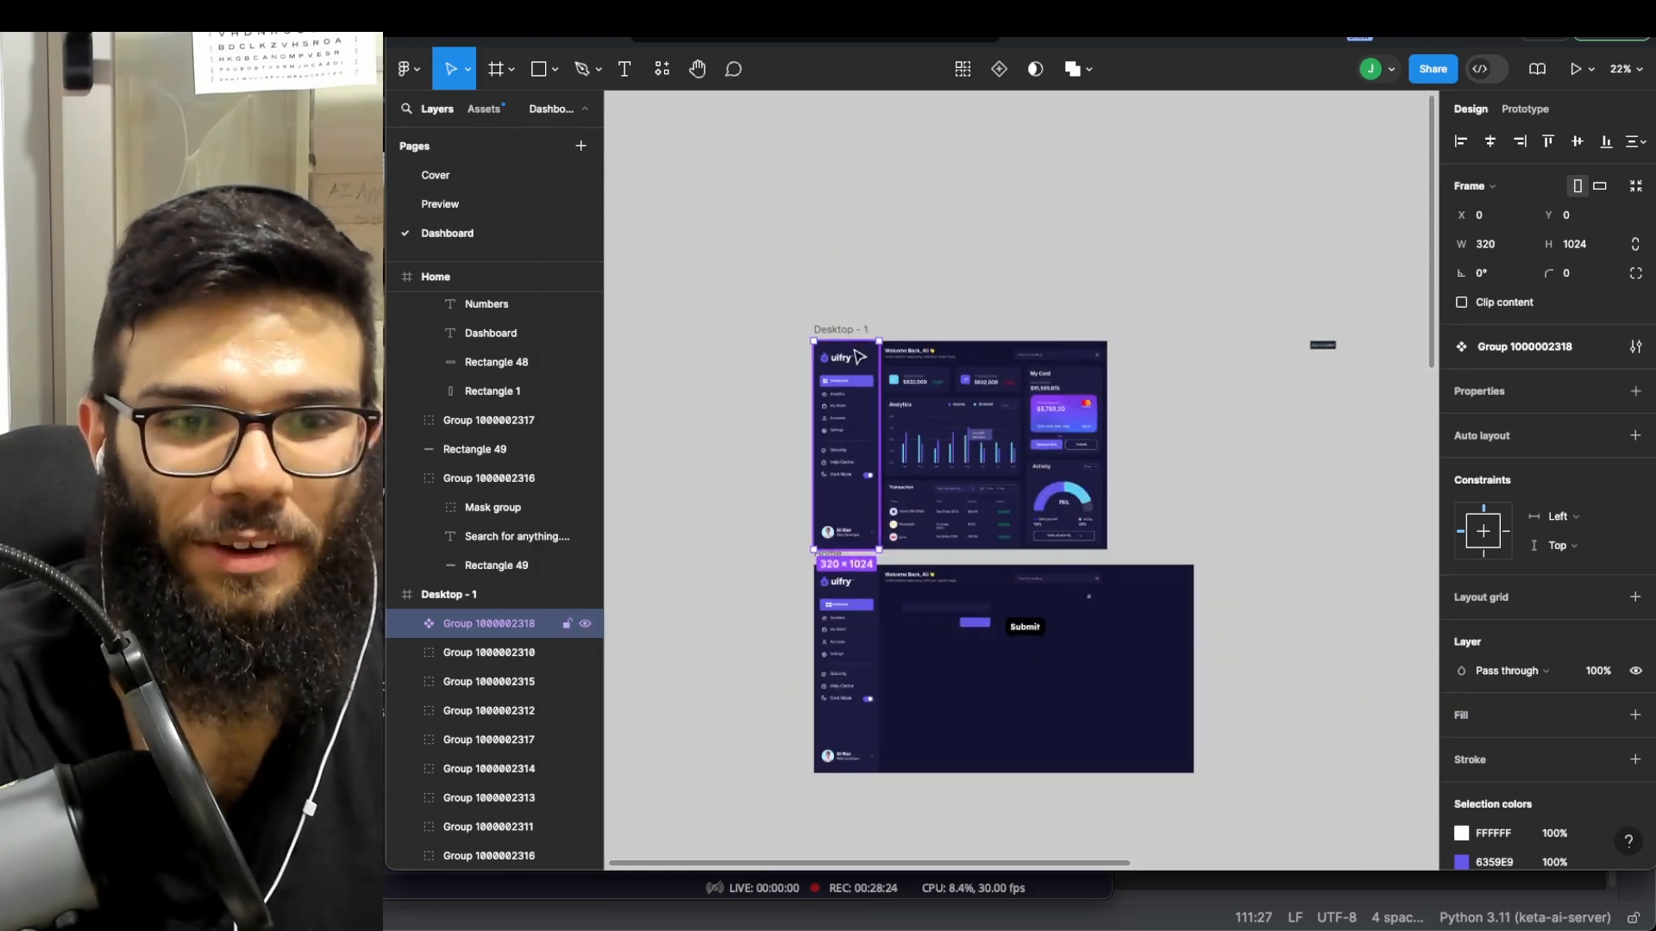
{"action": "left_click_drag", "start_coordinate": [854, 354], "coordinate": [859, 277]}
- Paste an instance of the sidebar component into the Desktop - 1 frame
{"action": "scroll", "coordinate": [942, 211], "scroll_direction": "down", "scroll_amount": 3}
{"action": "scroll", "coordinate": [957, 233], "scroll_direction": "up", "scroll_amount": 1}
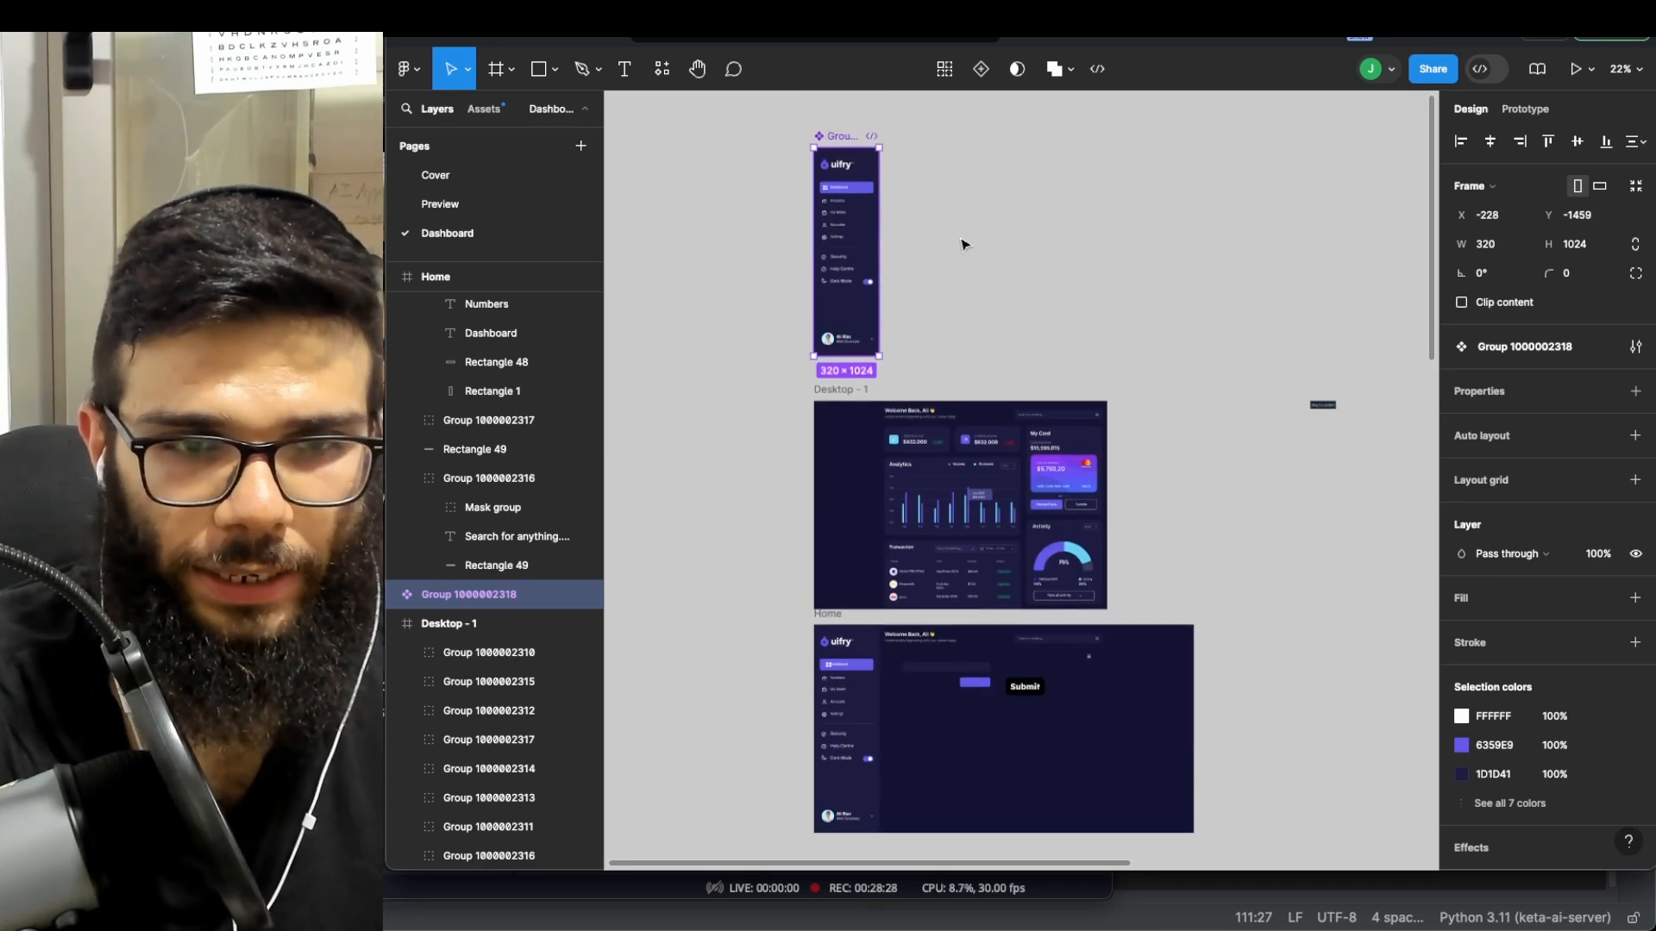
{"action": "key", "text": "super+d"}
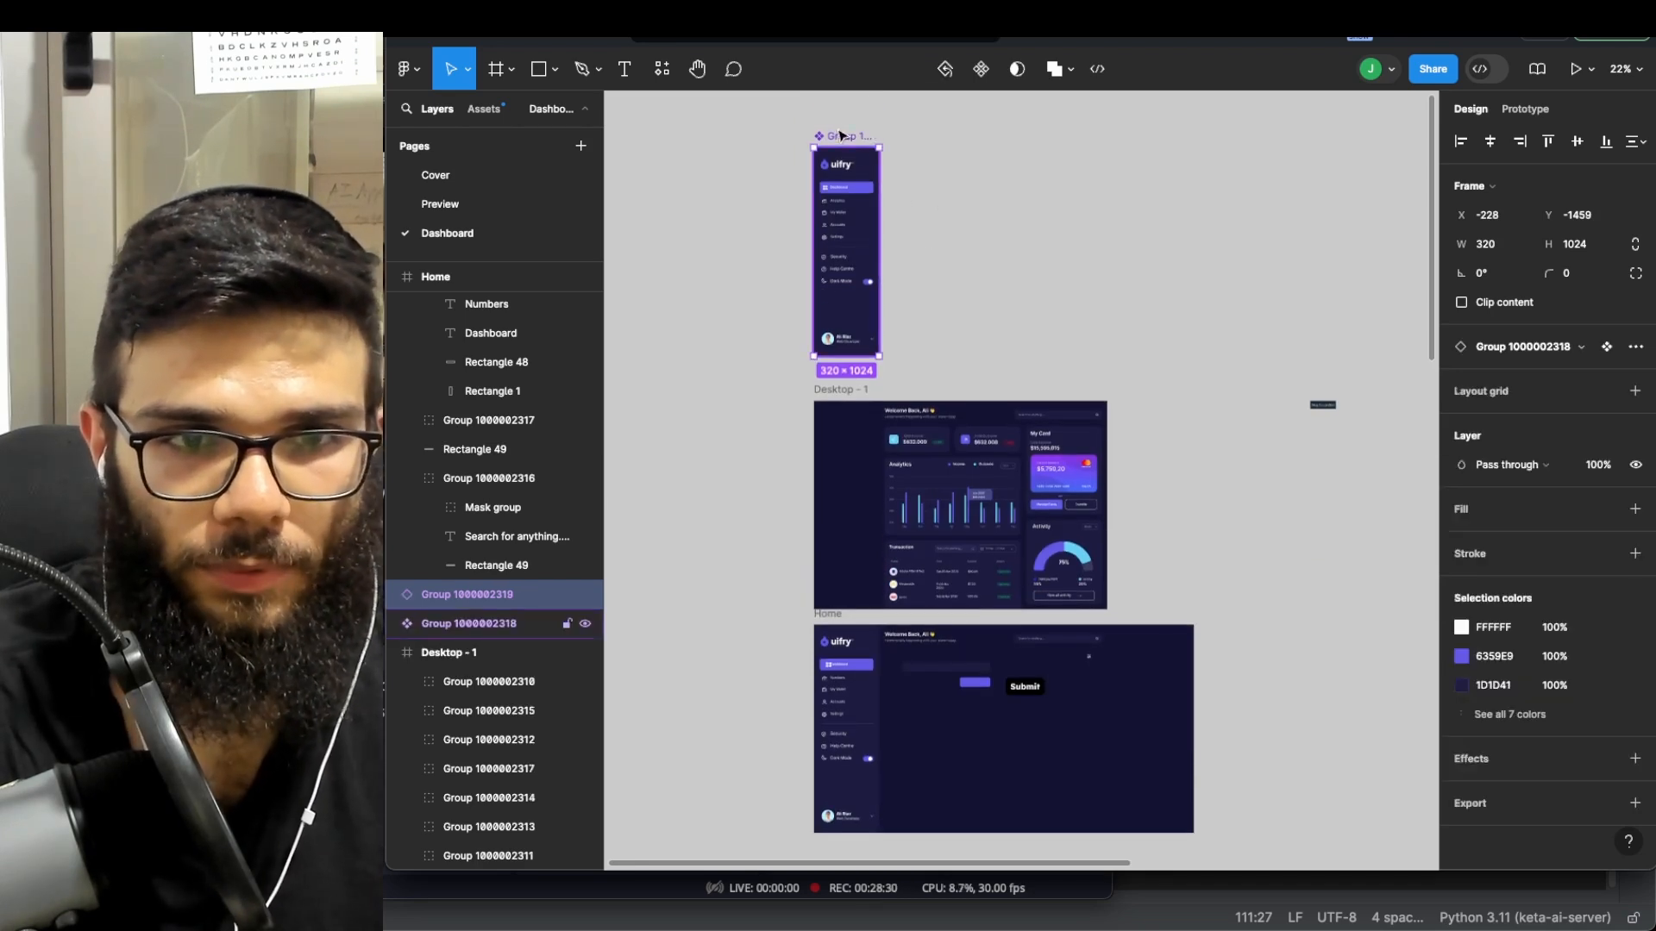
{"action": "key", "text": "super+z"}
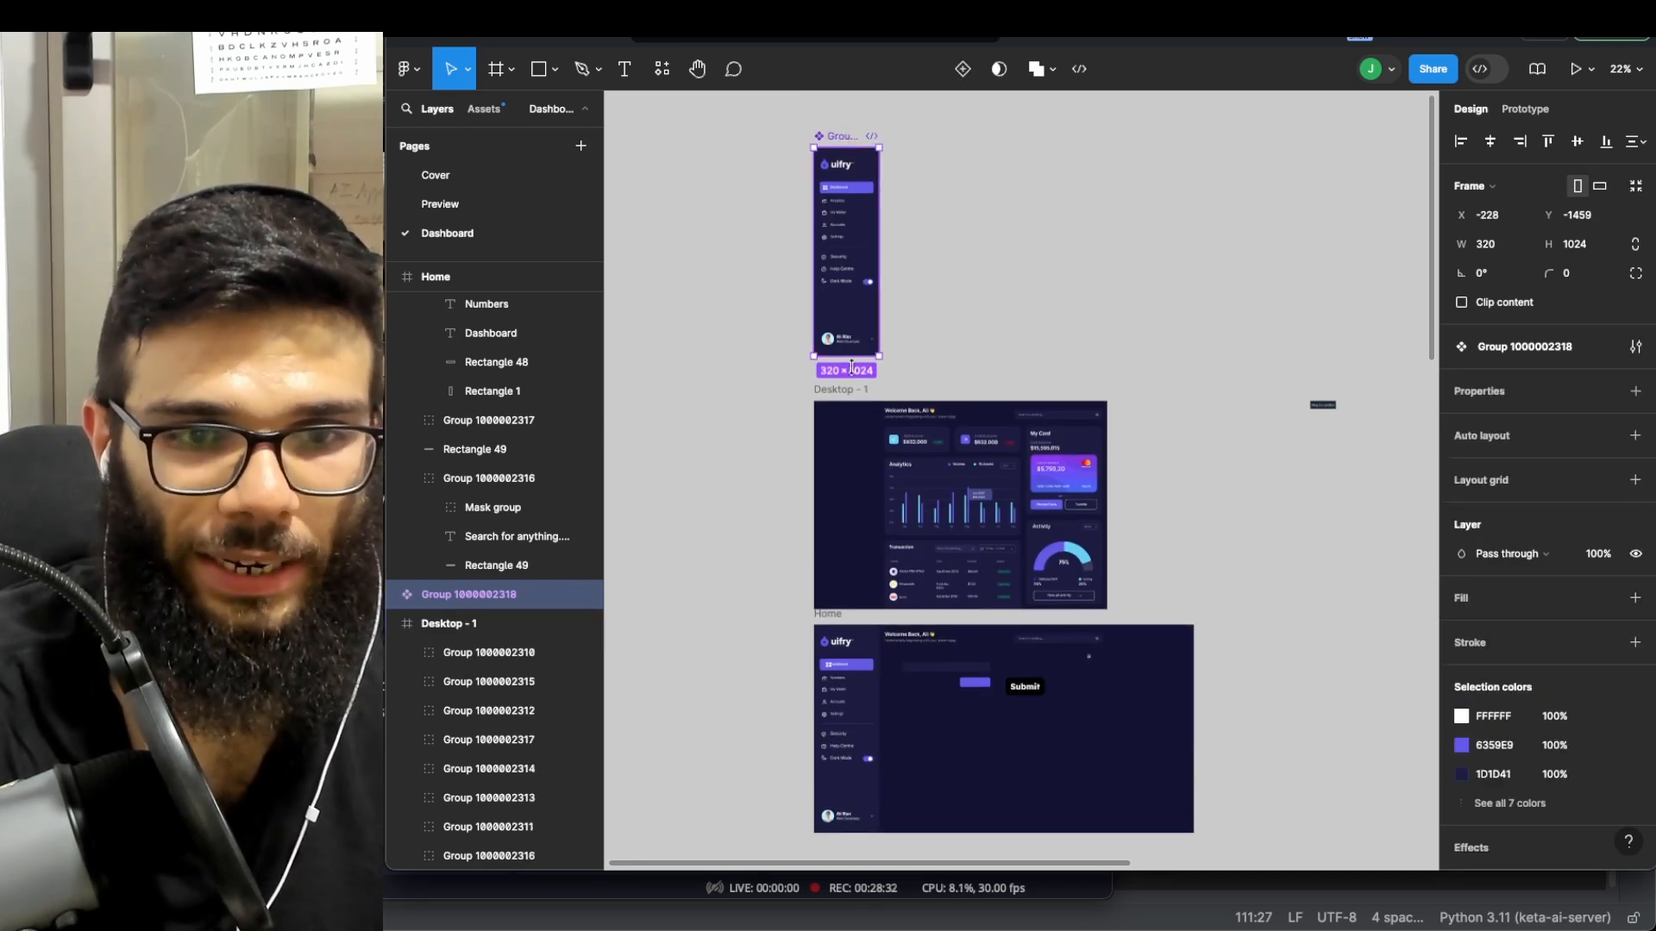
{"action": "left_click", "coordinate": [851, 400]}
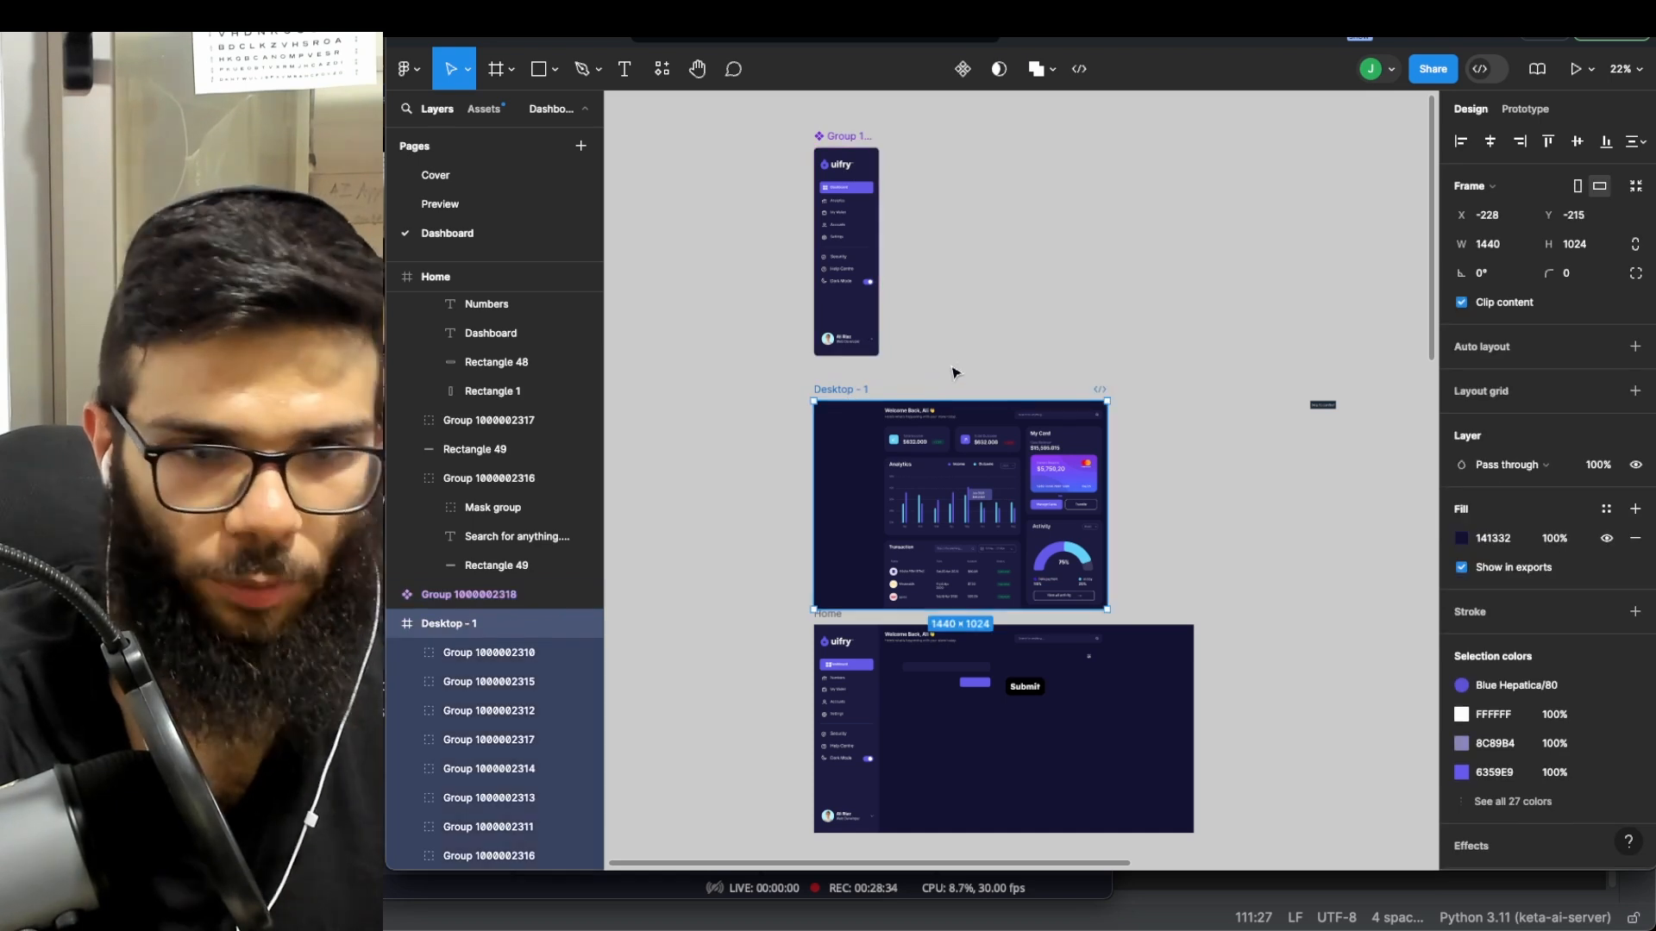
{"action": "key", "text": "super+v"}
- Rename the component's Analytics nav label to 'Numbers'
{"action": "scroll", "coordinate": [920, 334], "scroll_direction": "up", "scroll_amount": 5}
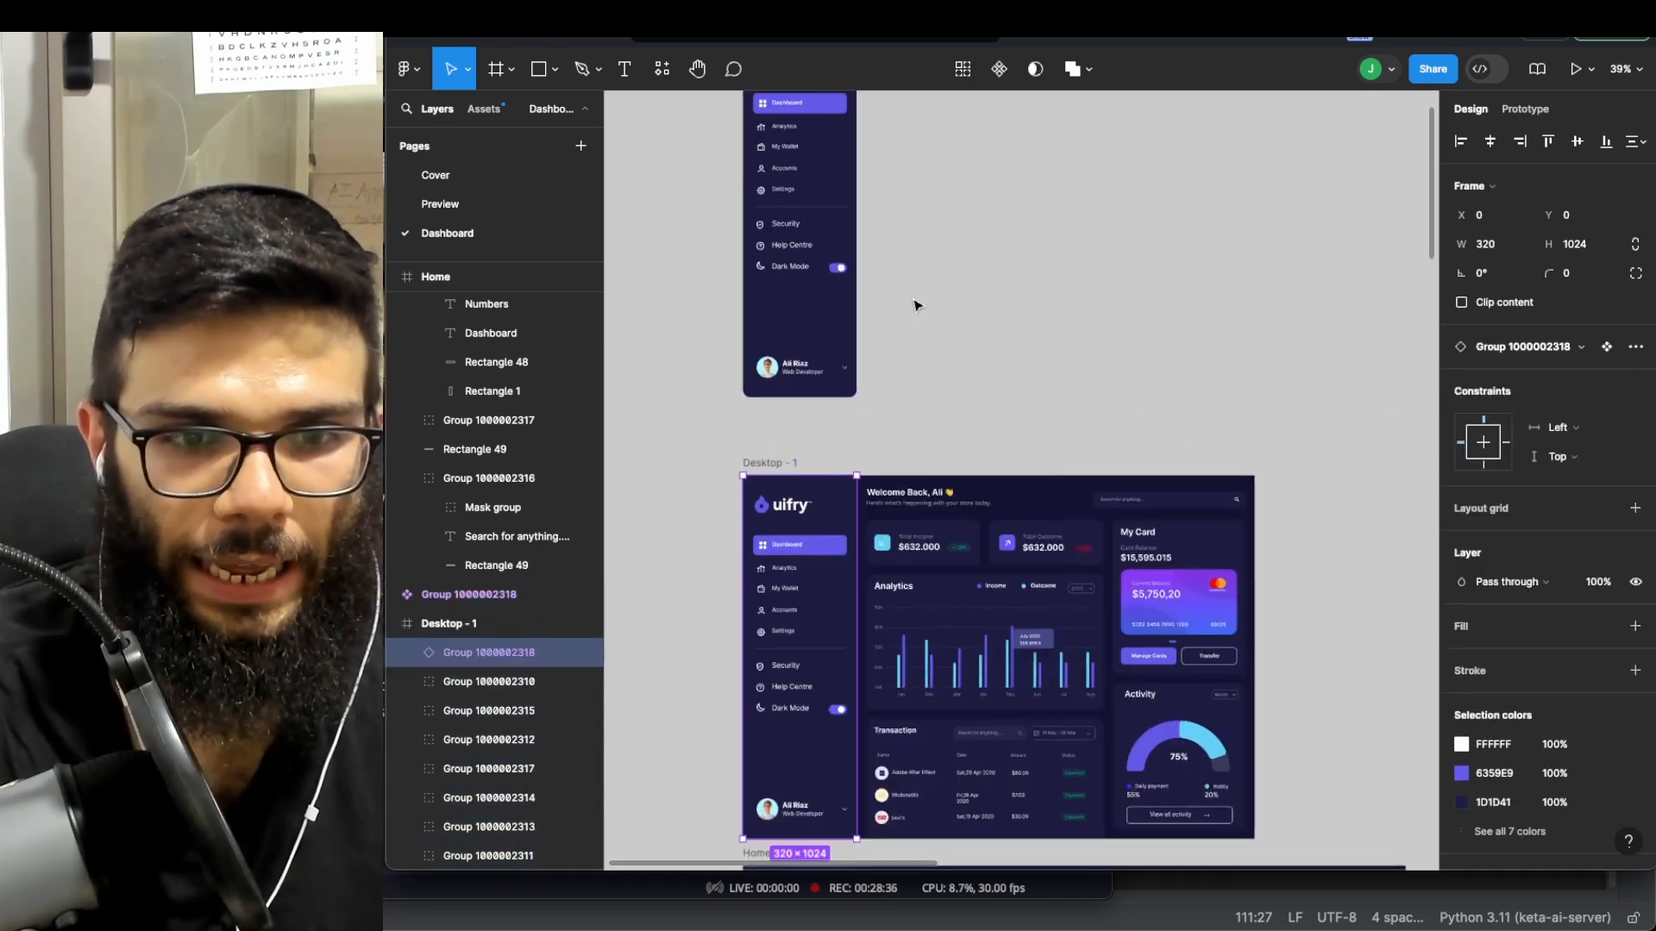
{"action": "double_click", "coordinate": [784, 134]}
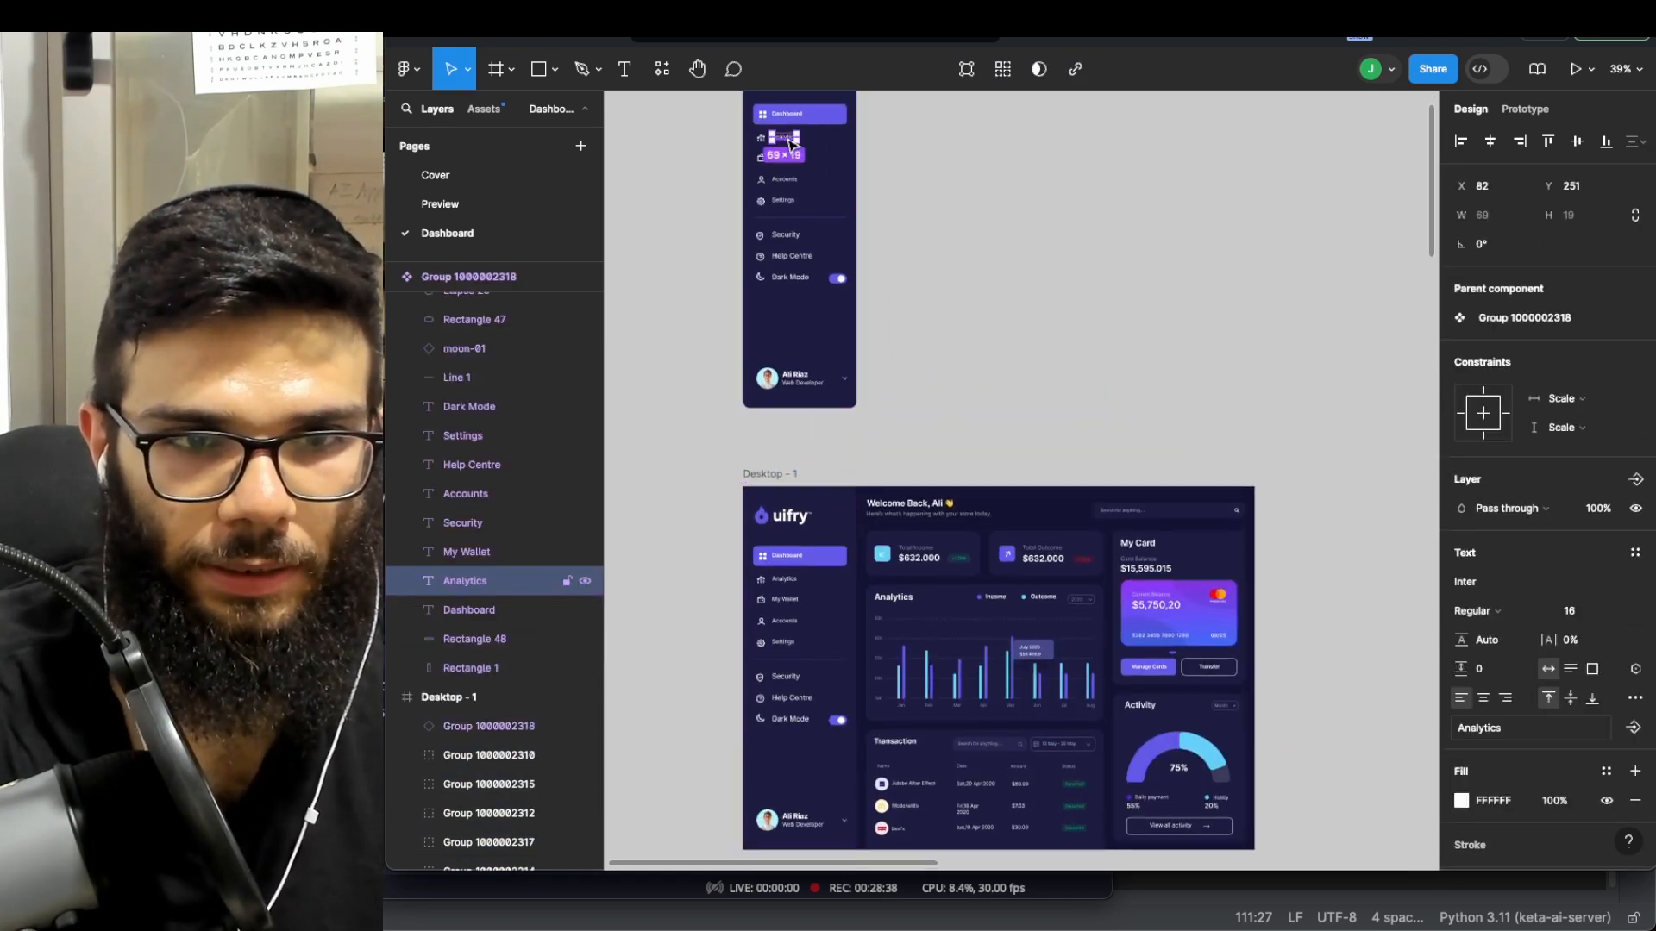
{"action": "type", "text": "Num"}
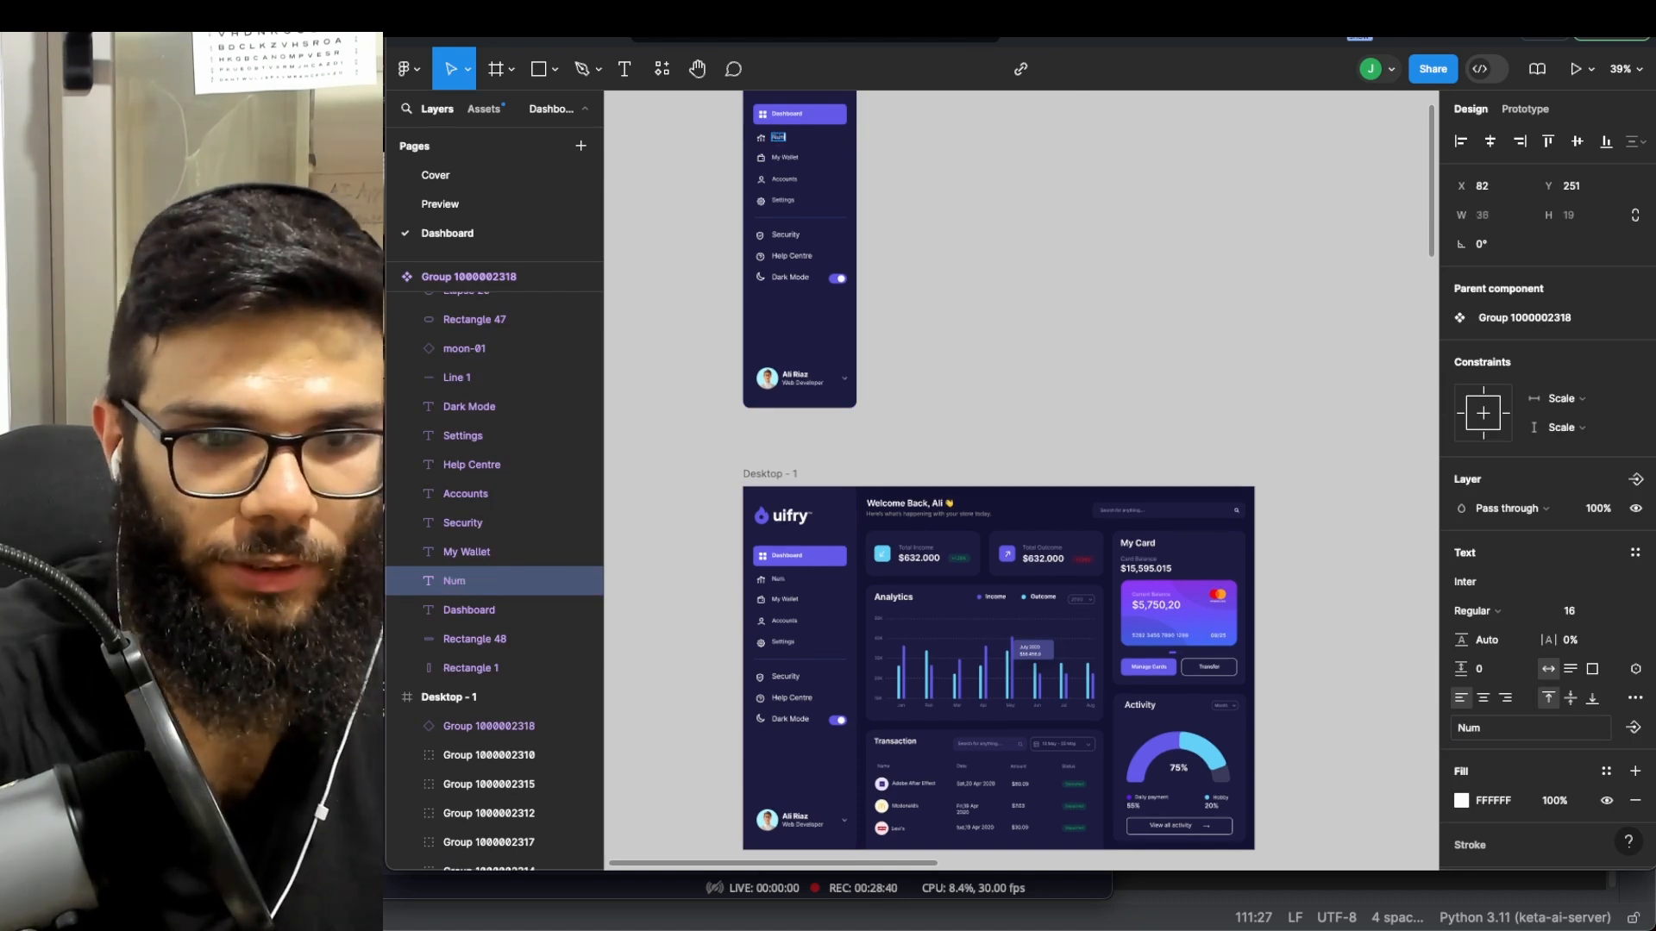
{"action": "type", "text": "bers"}
{"action": "key", "text": "Escape"}
- Delete the old sidebar group from the Home frame
{"action": "scroll", "coordinate": [801, 611], "scroll_direction": "down", "scroll_amount": 3}
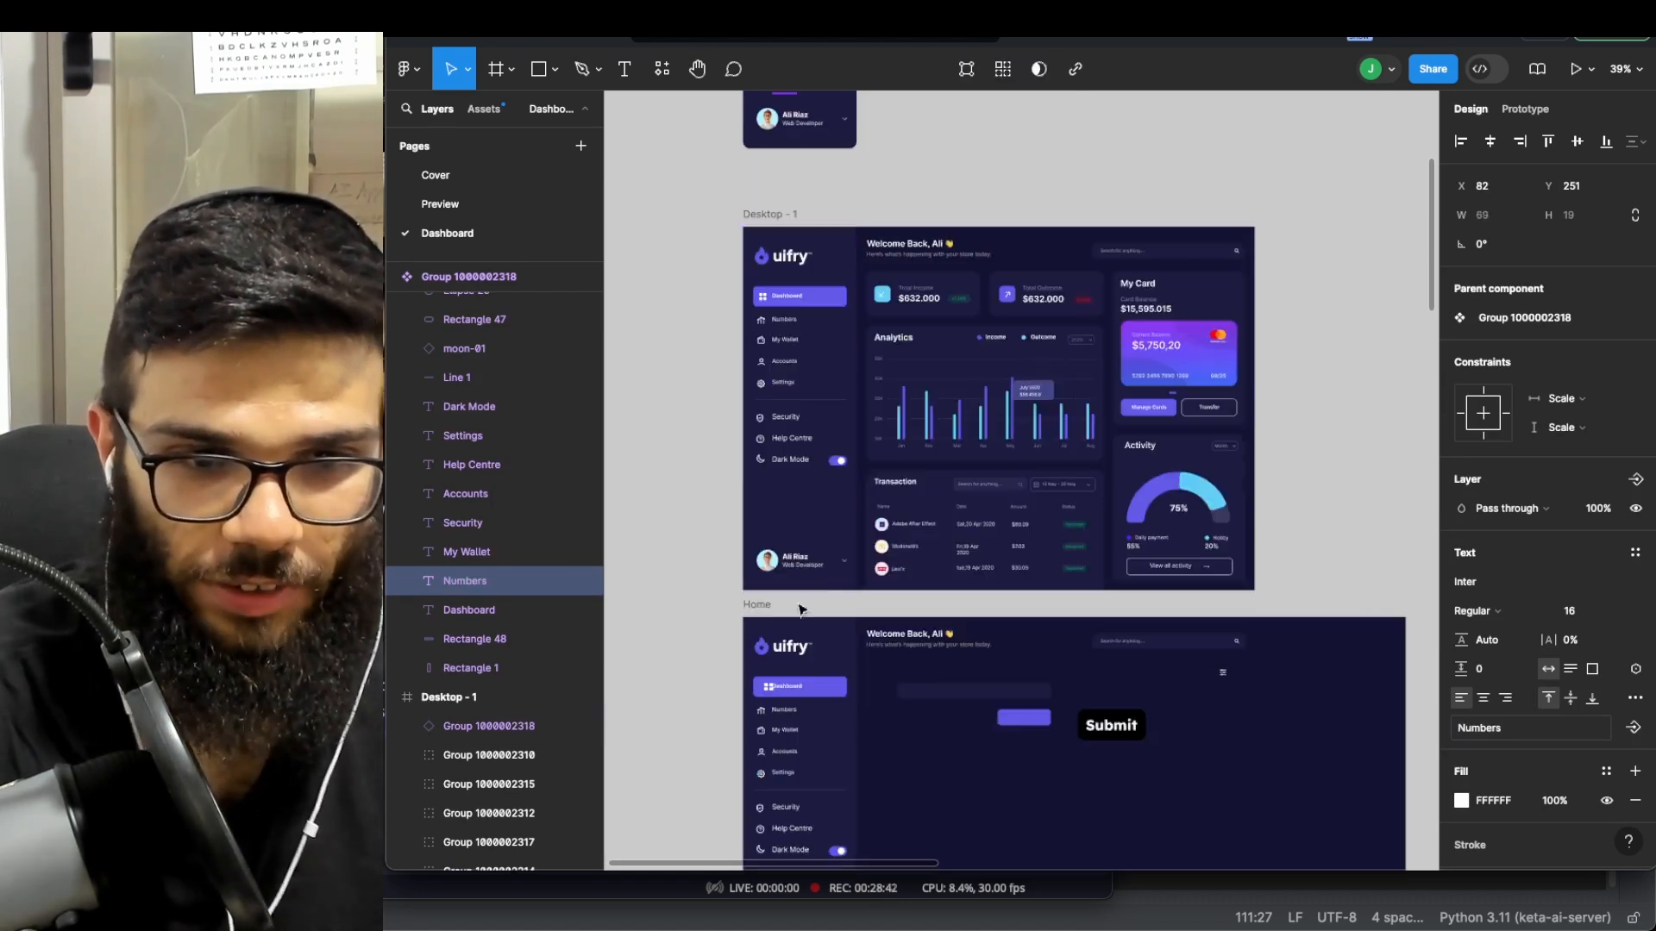
{"action": "scroll", "coordinate": [801, 610], "scroll_direction": "down", "scroll_amount": 5}
{"action": "scroll", "coordinate": [787, 475], "scroll_direction": "up", "scroll_amount": 5}
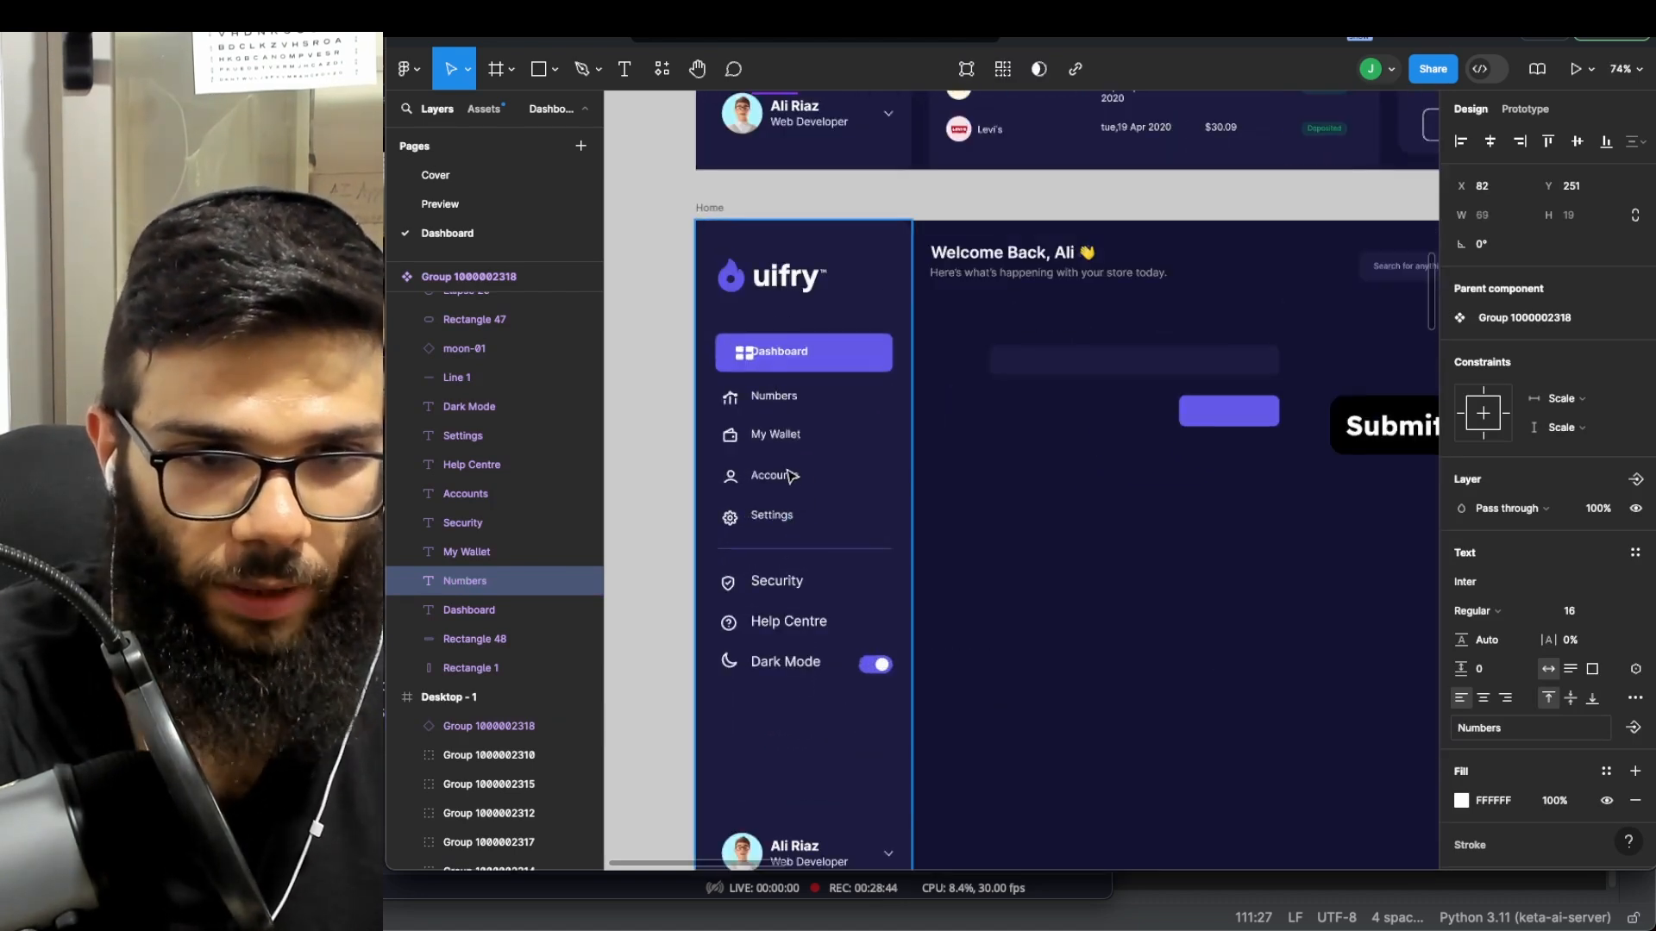
{"action": "scroll", "coordinate": [787, 475], "scroll_direction": "down", "scroll_amount": 3}
{"action": "left_click", "coordinate": [788, 293]}
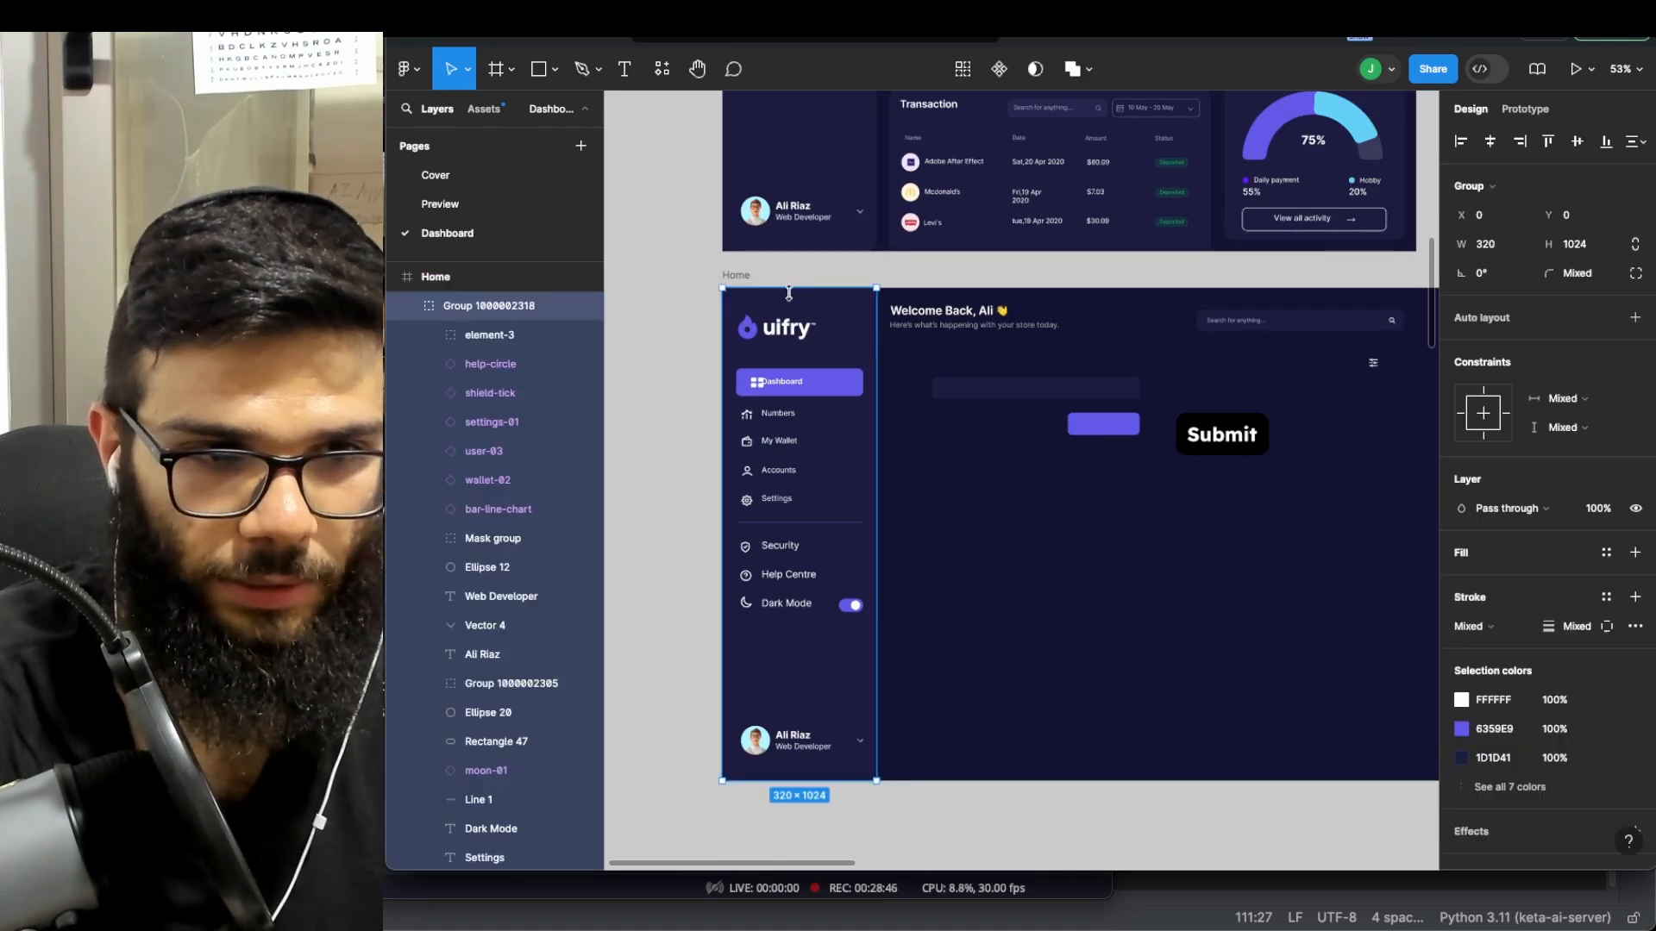
{"action": "left_click", "coordinate": [406, 306]}
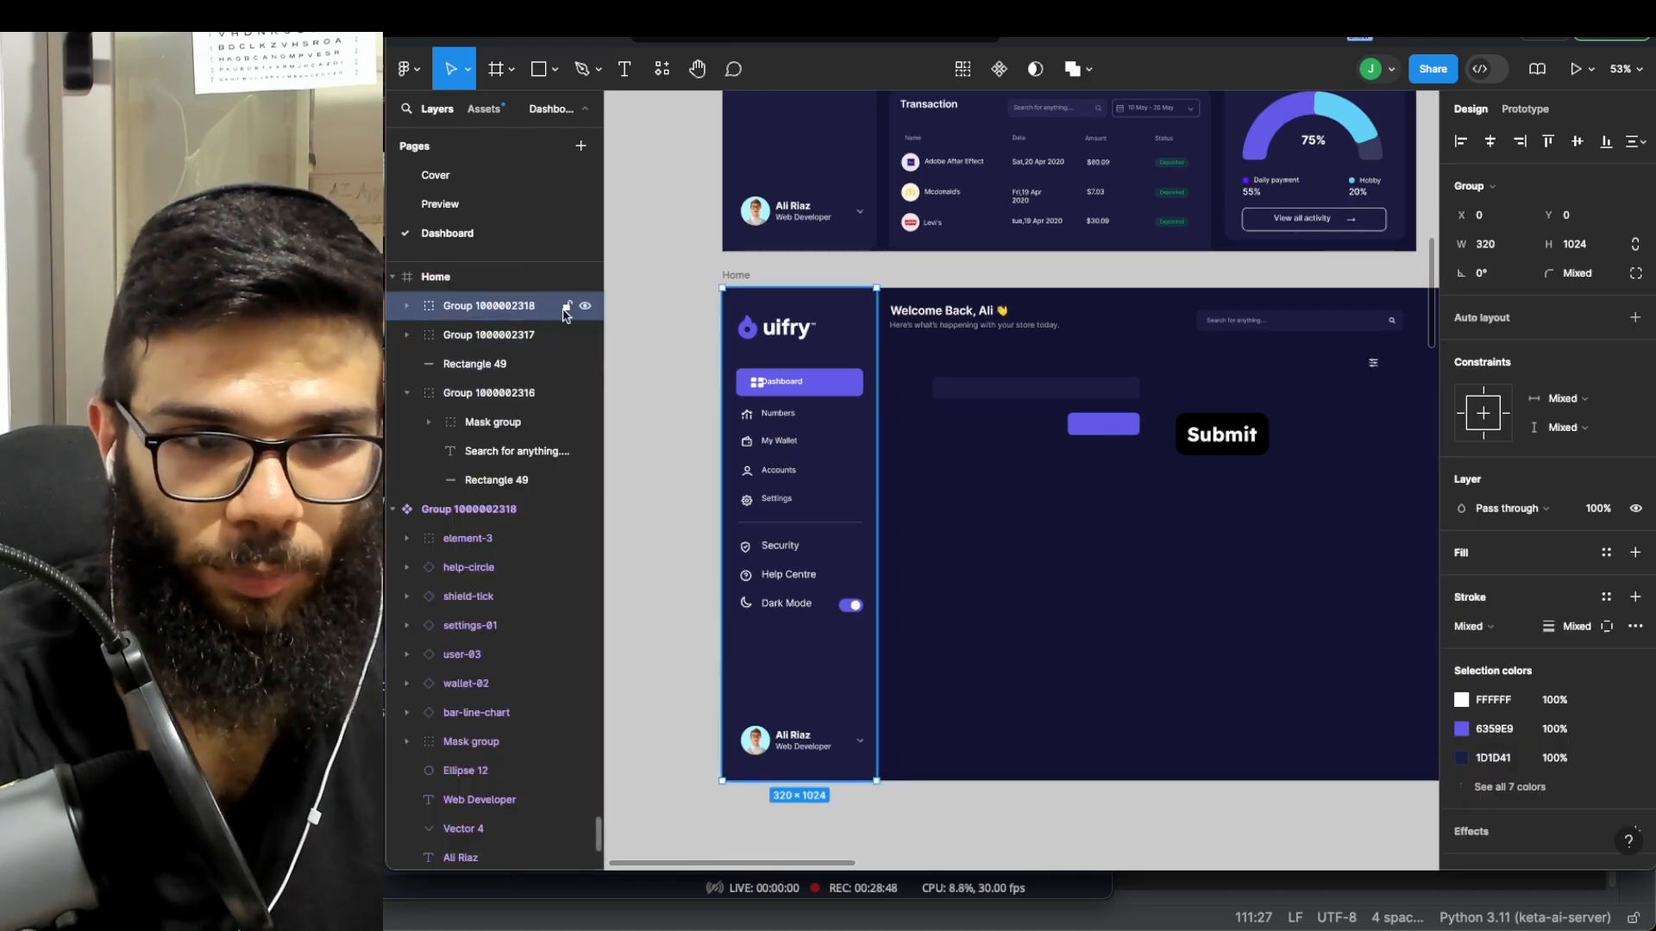
{"action": "key", "text": "Delete"}
- Copy the sidebar component and paste an instance into Home at X 0, Y 0
{"action": "scroll", "coordinate": [701, 389], "scroll_direction": "down", "scroll_amount": 5}
{"action": "scroll", "coordinate": [741, 284], "scroll_direction": "up", "scroll_amount": 5}
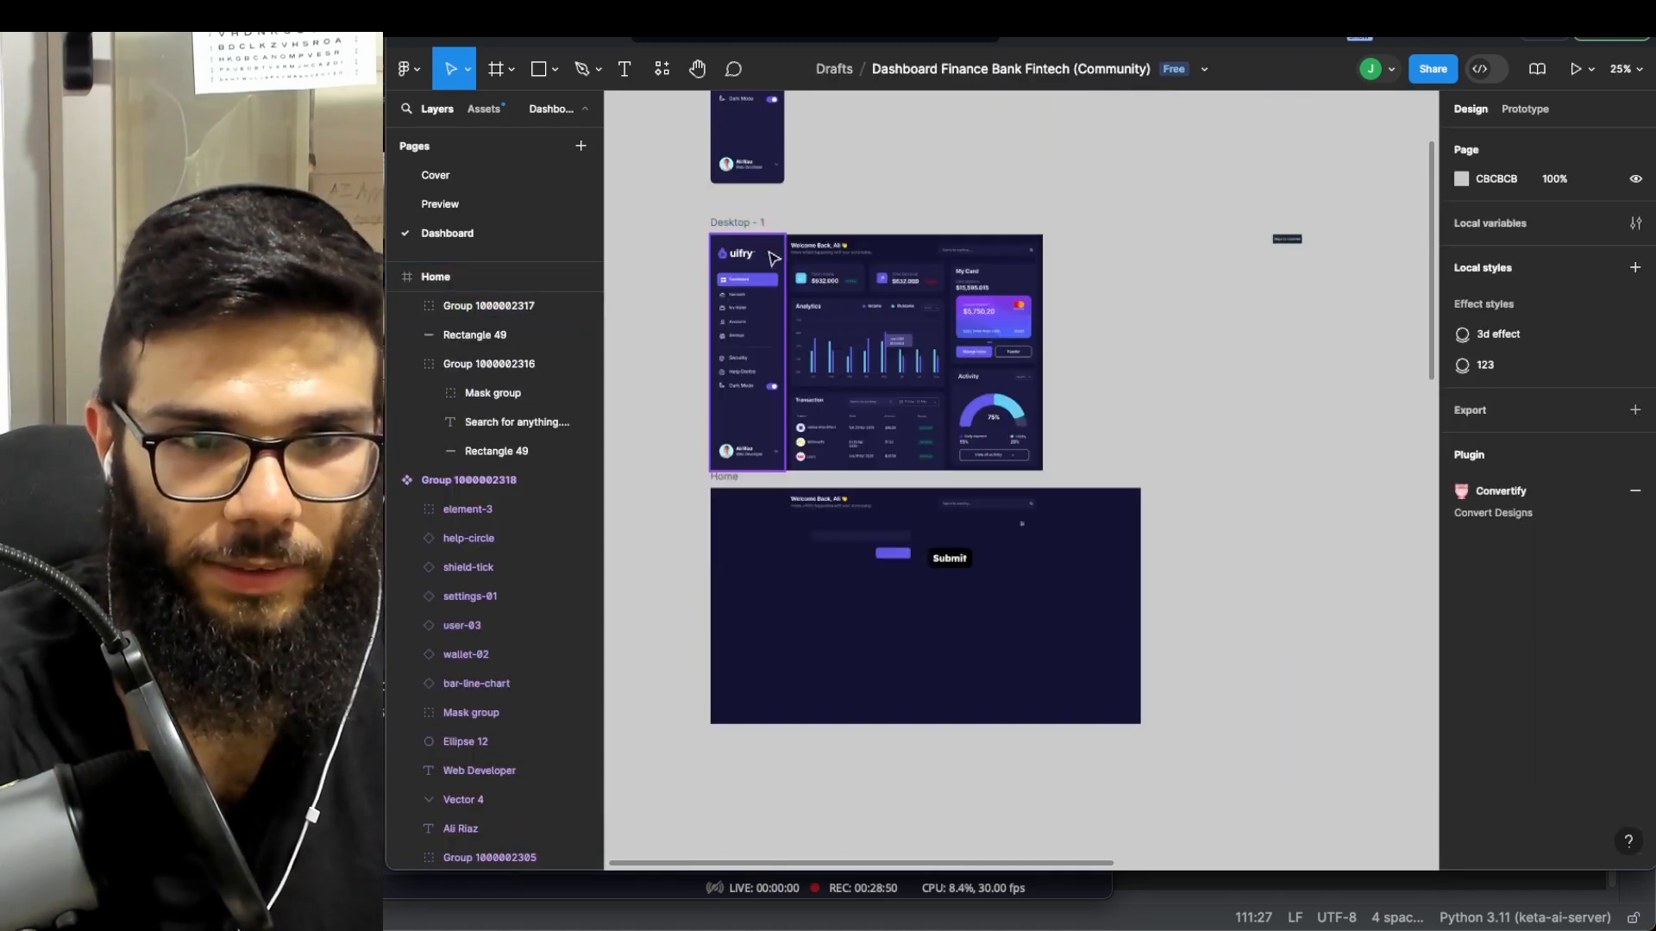
{"action": "left_click", "coordinate": [759, 121]}
{"action": "scroll", "coordinate": [758, 553], "scroll_direction": "down", "scroll_amount": 1}
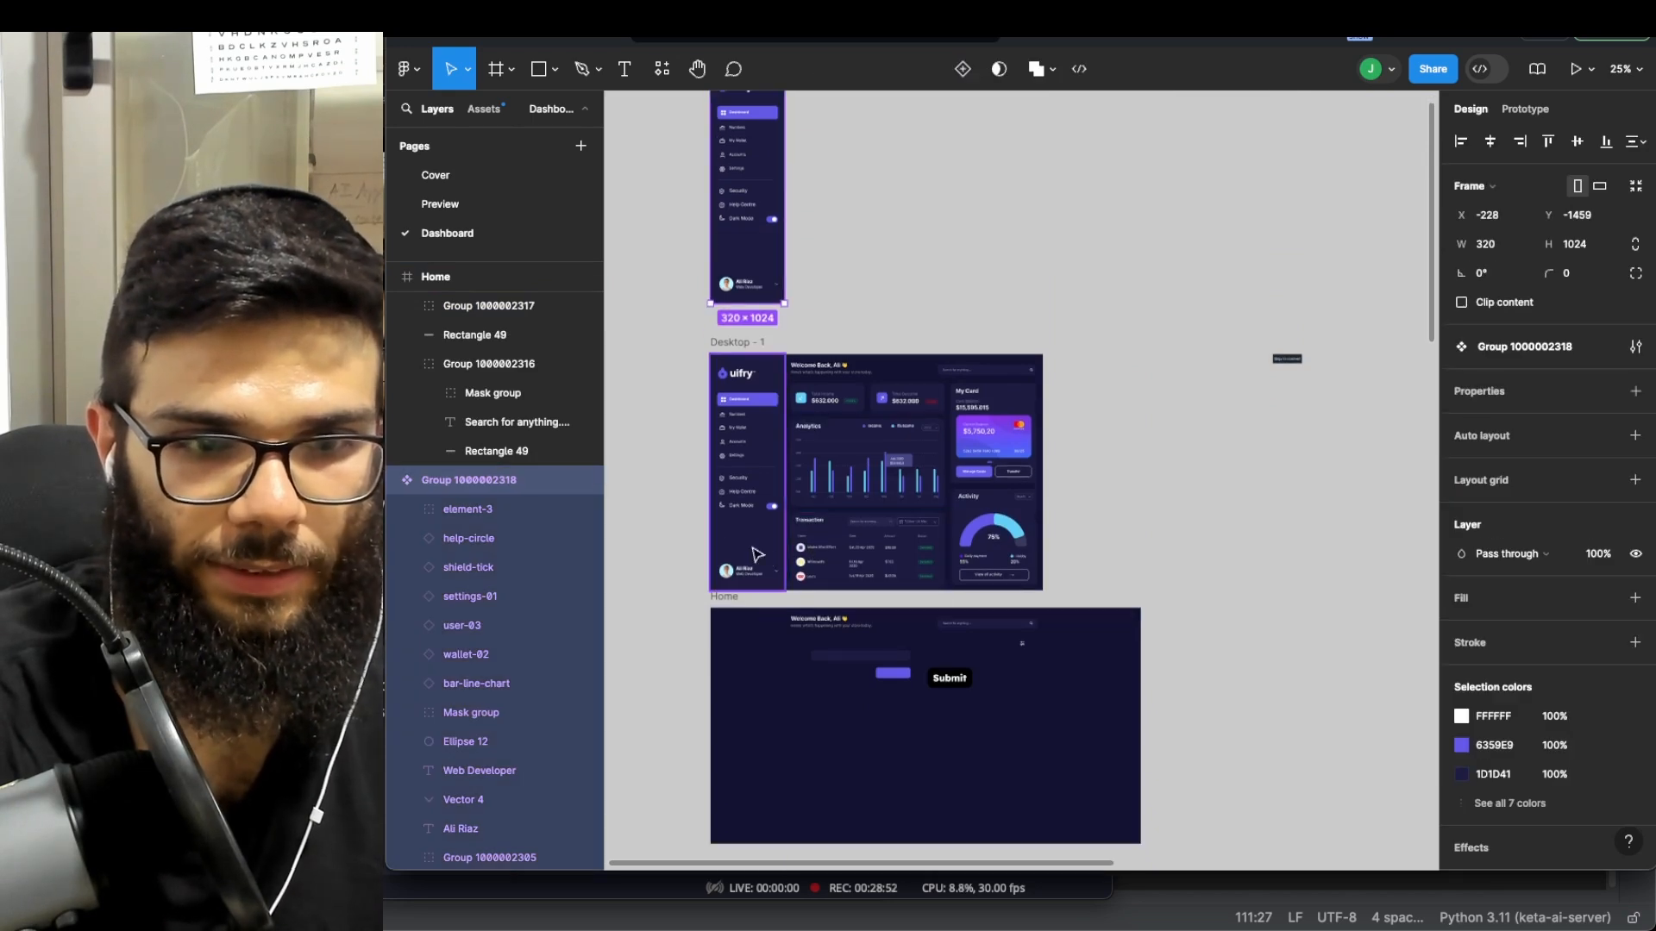
{"action": "key", "text": "ctrl+c"}
{"action": "left_click", "coordinate": [735, 604]}
{"action": "key", "text": "ctrl+v"}
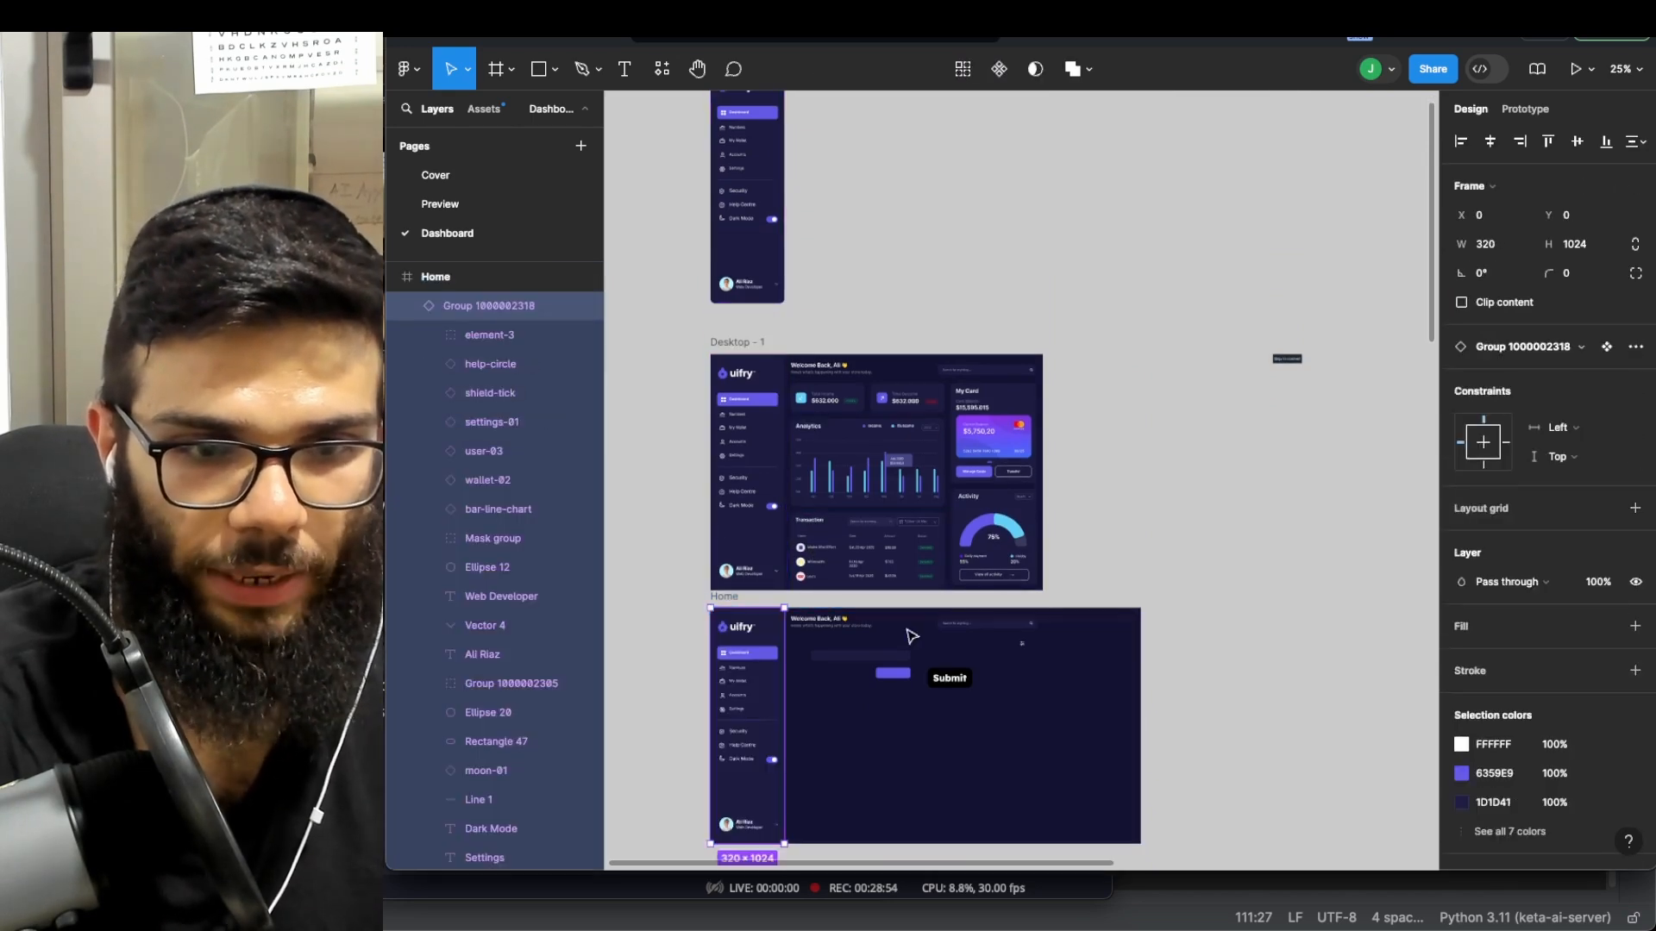
{"action": "scroll", "coordinate": [776, 345], "scroll_direction": "up", "scroll_amount": 5}
{"action": "scroll", "coordinate": [776, 191], "scroll_direction": "up", "scroll_amount": 4}
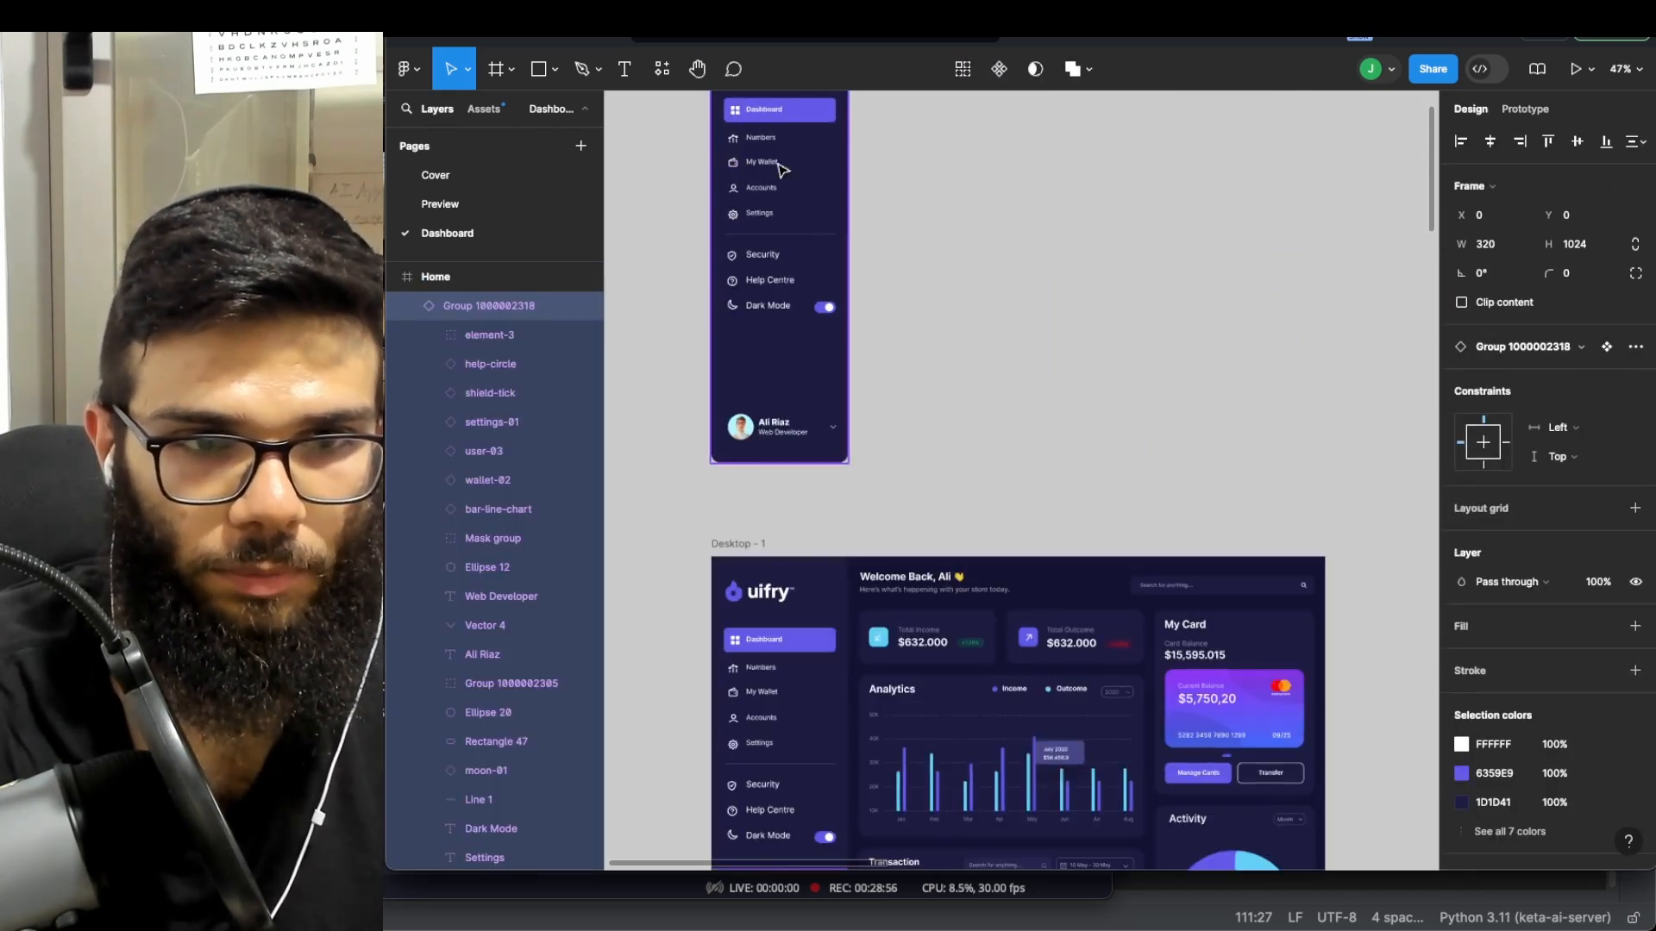
- Drill into the sidebar logo group down to the uifry wordmark vector
{"action": "double_click", "coordinate": [729, 211]}
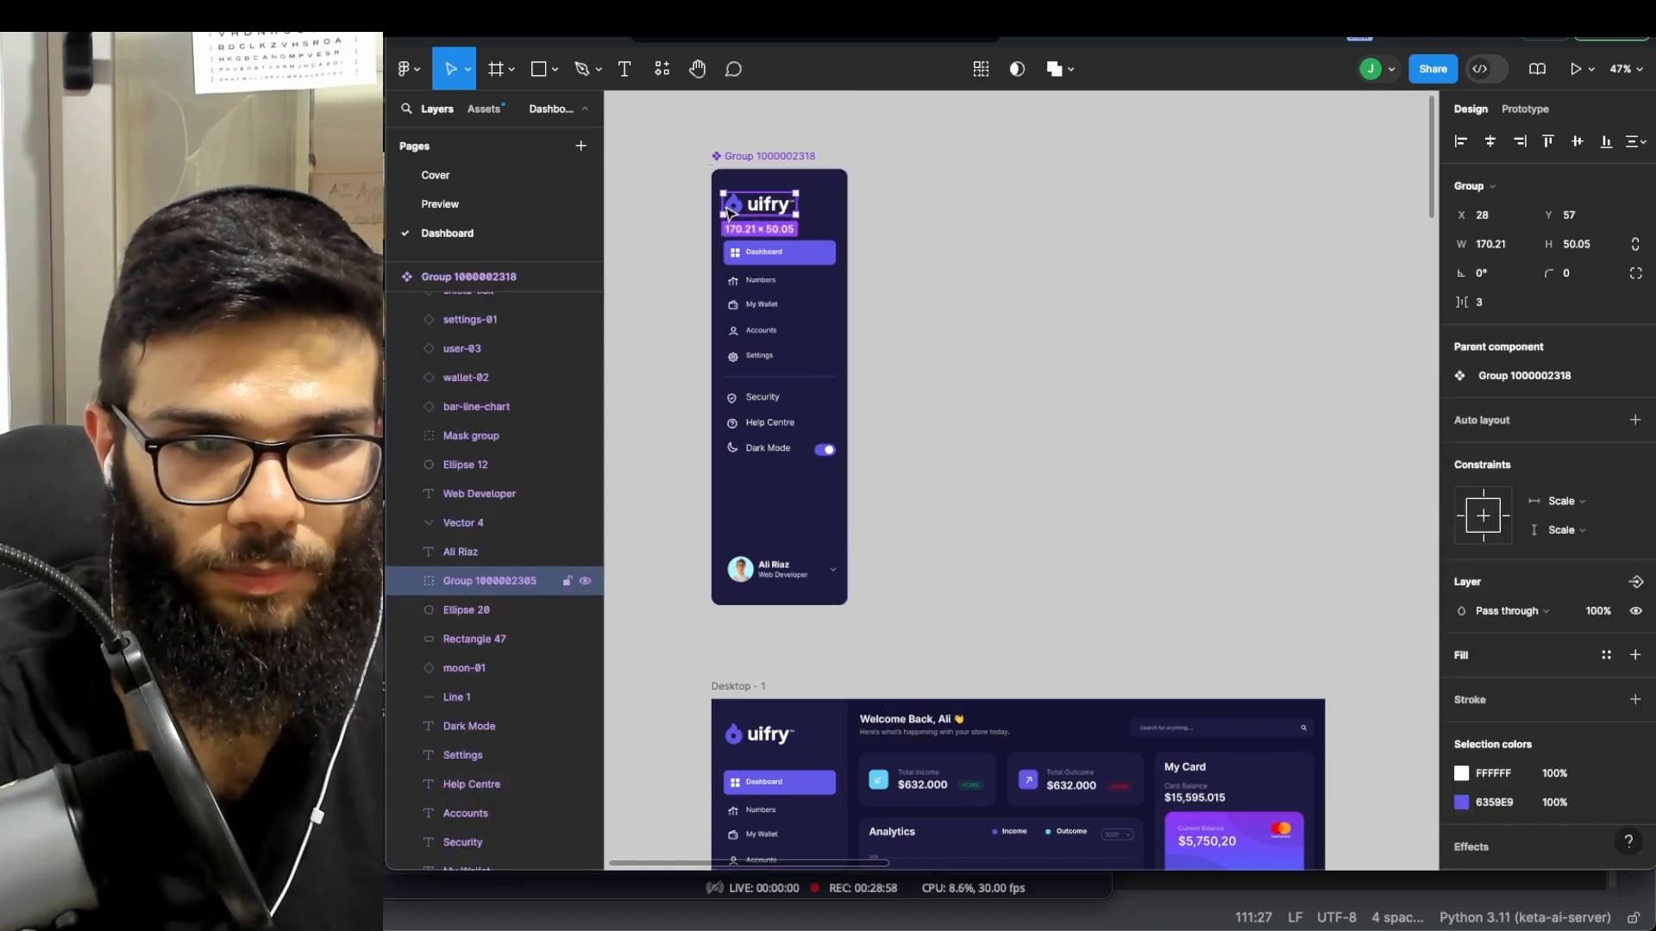
{"action": "double_click", "coordinate": [749, 216]}
{"action": "double_click", "coordinate": [767, 213]}
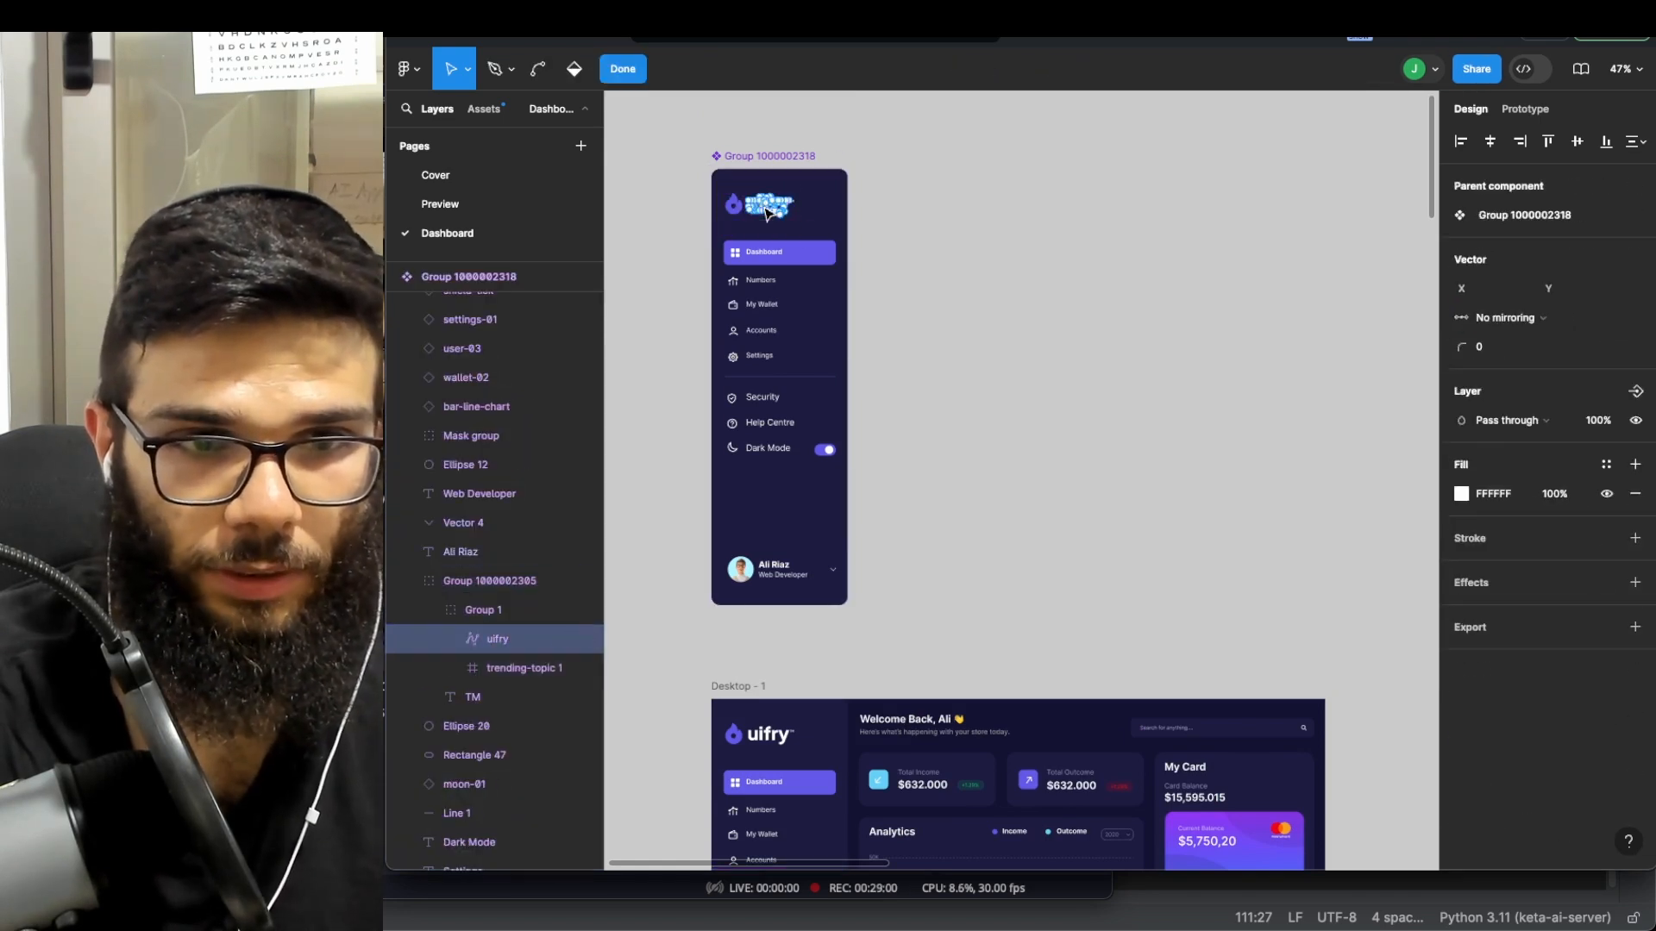
{"action": "key", "text": "Escape"}
{"action": "scroll", "coordinate": [895, 252], "scroll_direction": "up", "scroll_amount": 6}
{"action": "scroll", "coordinate": [914, 250], "scroll_direction": "down", "scroll_amount": 3}
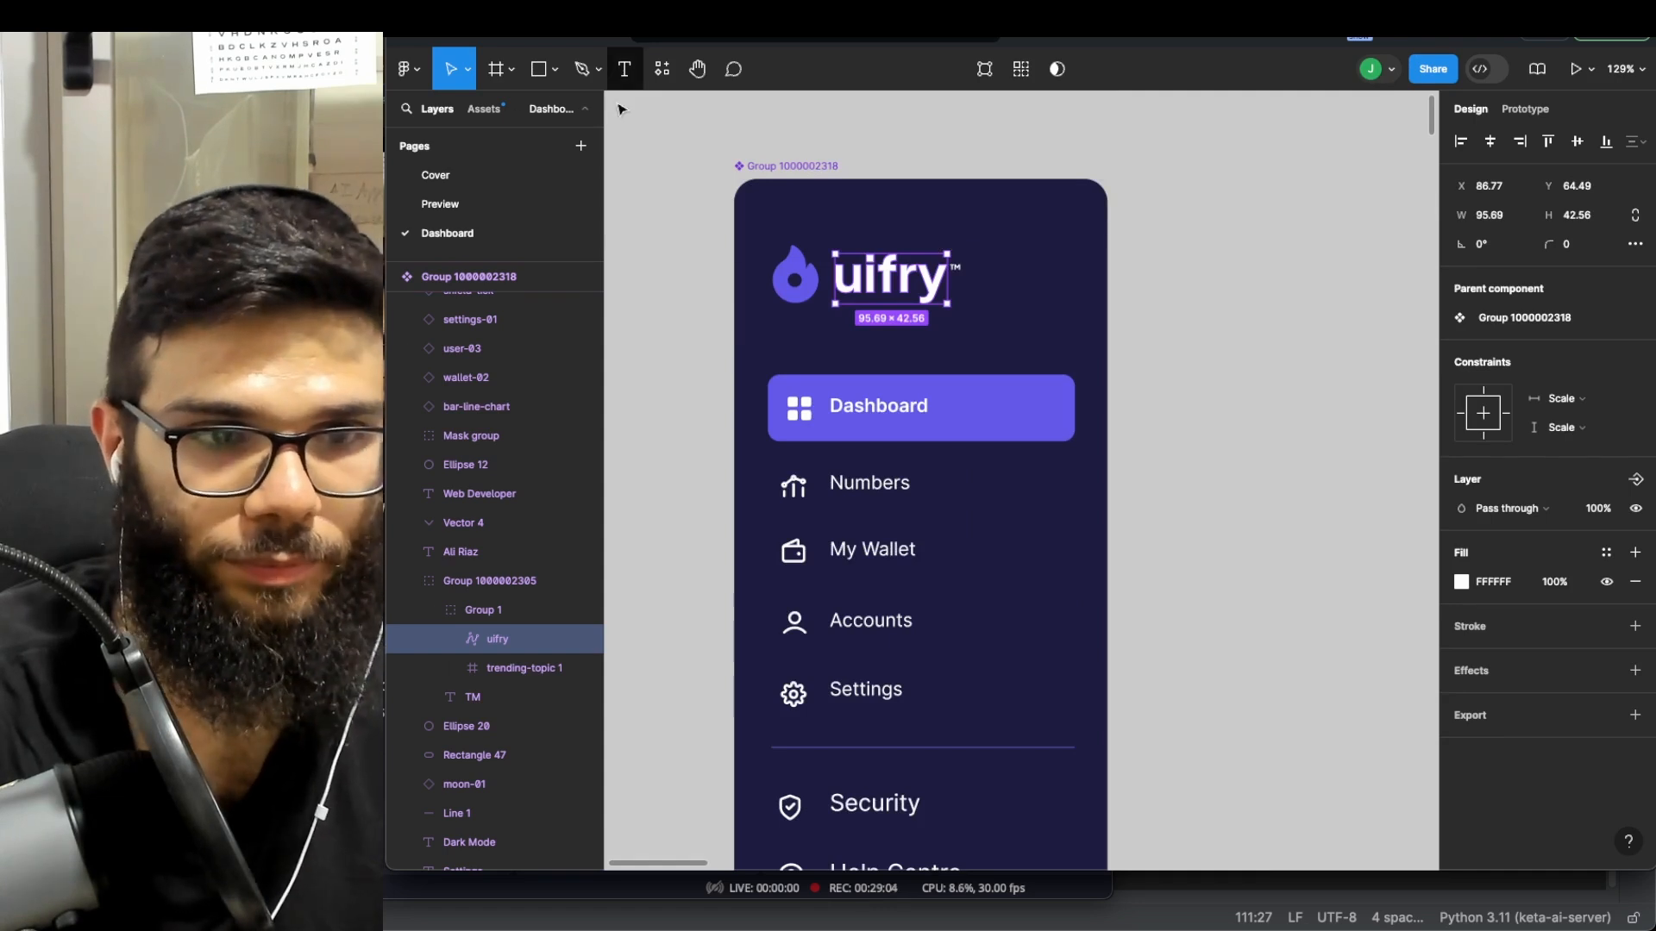
{"action": "left_click", "coordinate": [487, 612]}
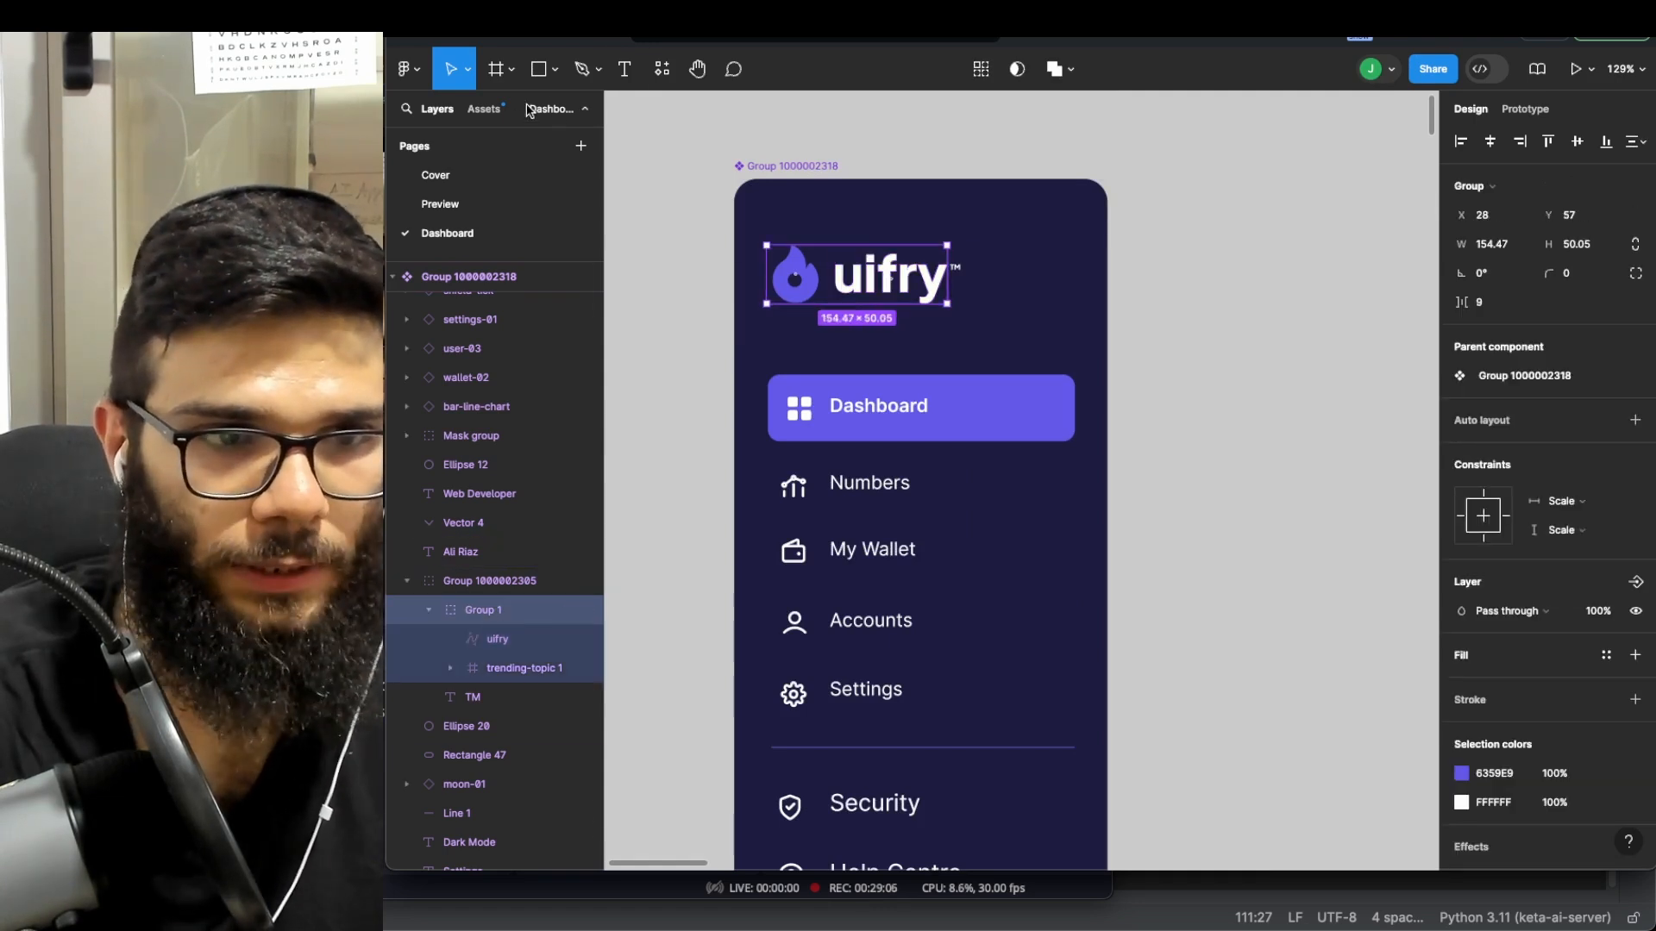
- Add a 'My App' text layer and move it left under the flame logo
{"action": "left_click", "coordinate": [621, 70]}
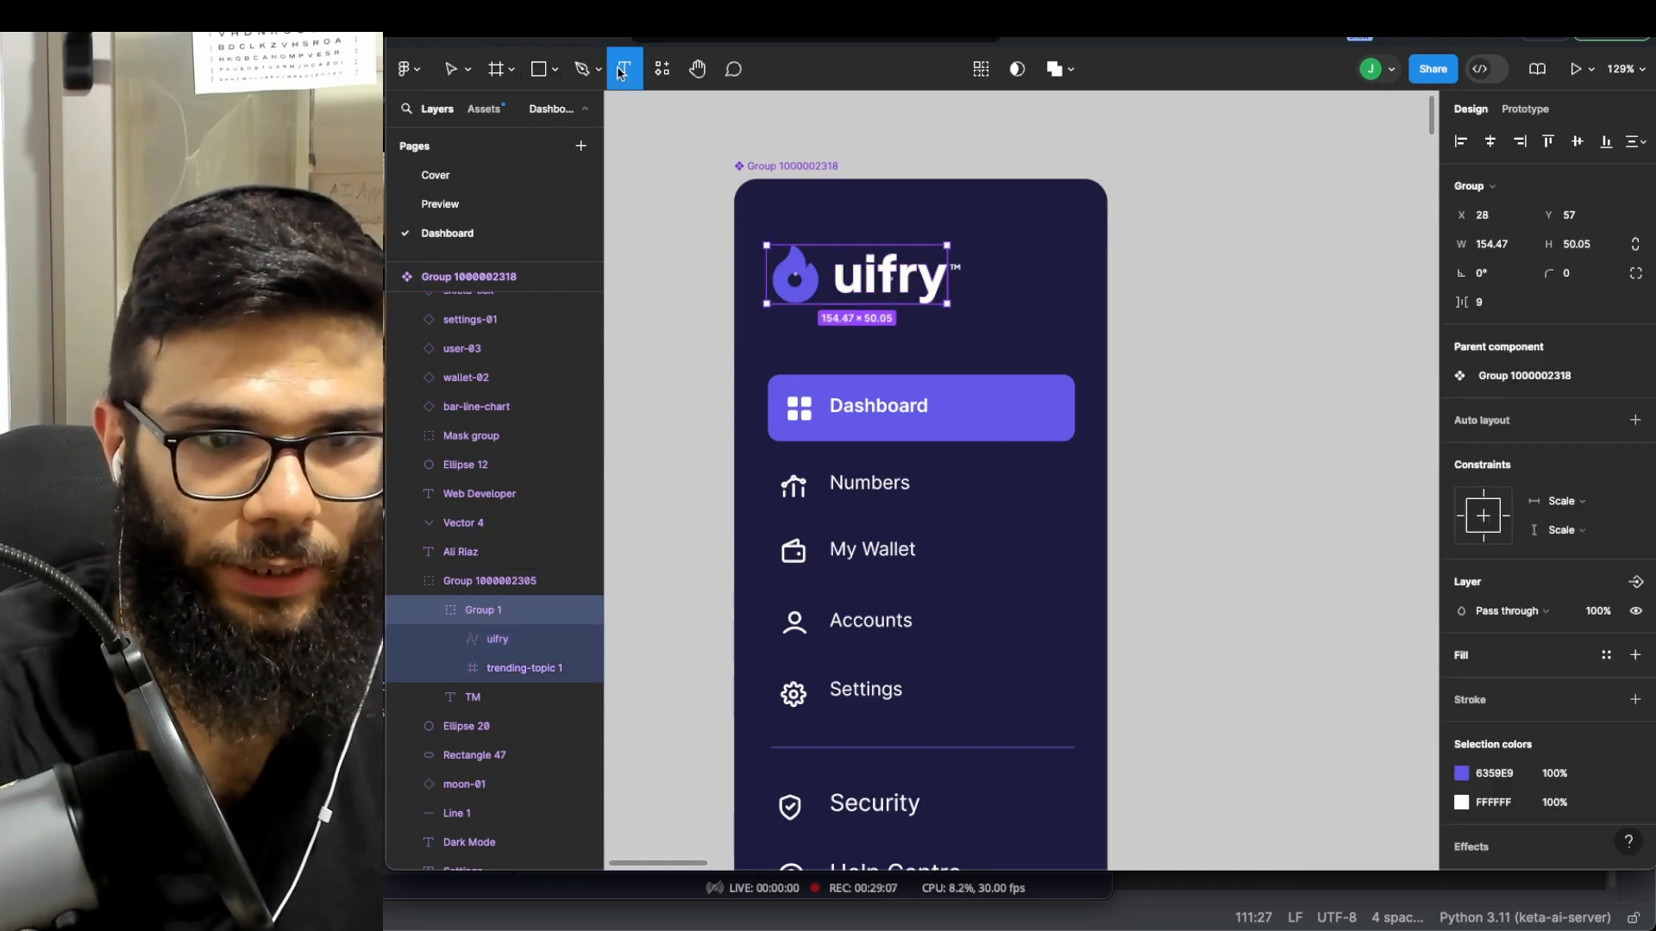
{"action": "left_click", "coordinate": [839, 285]}
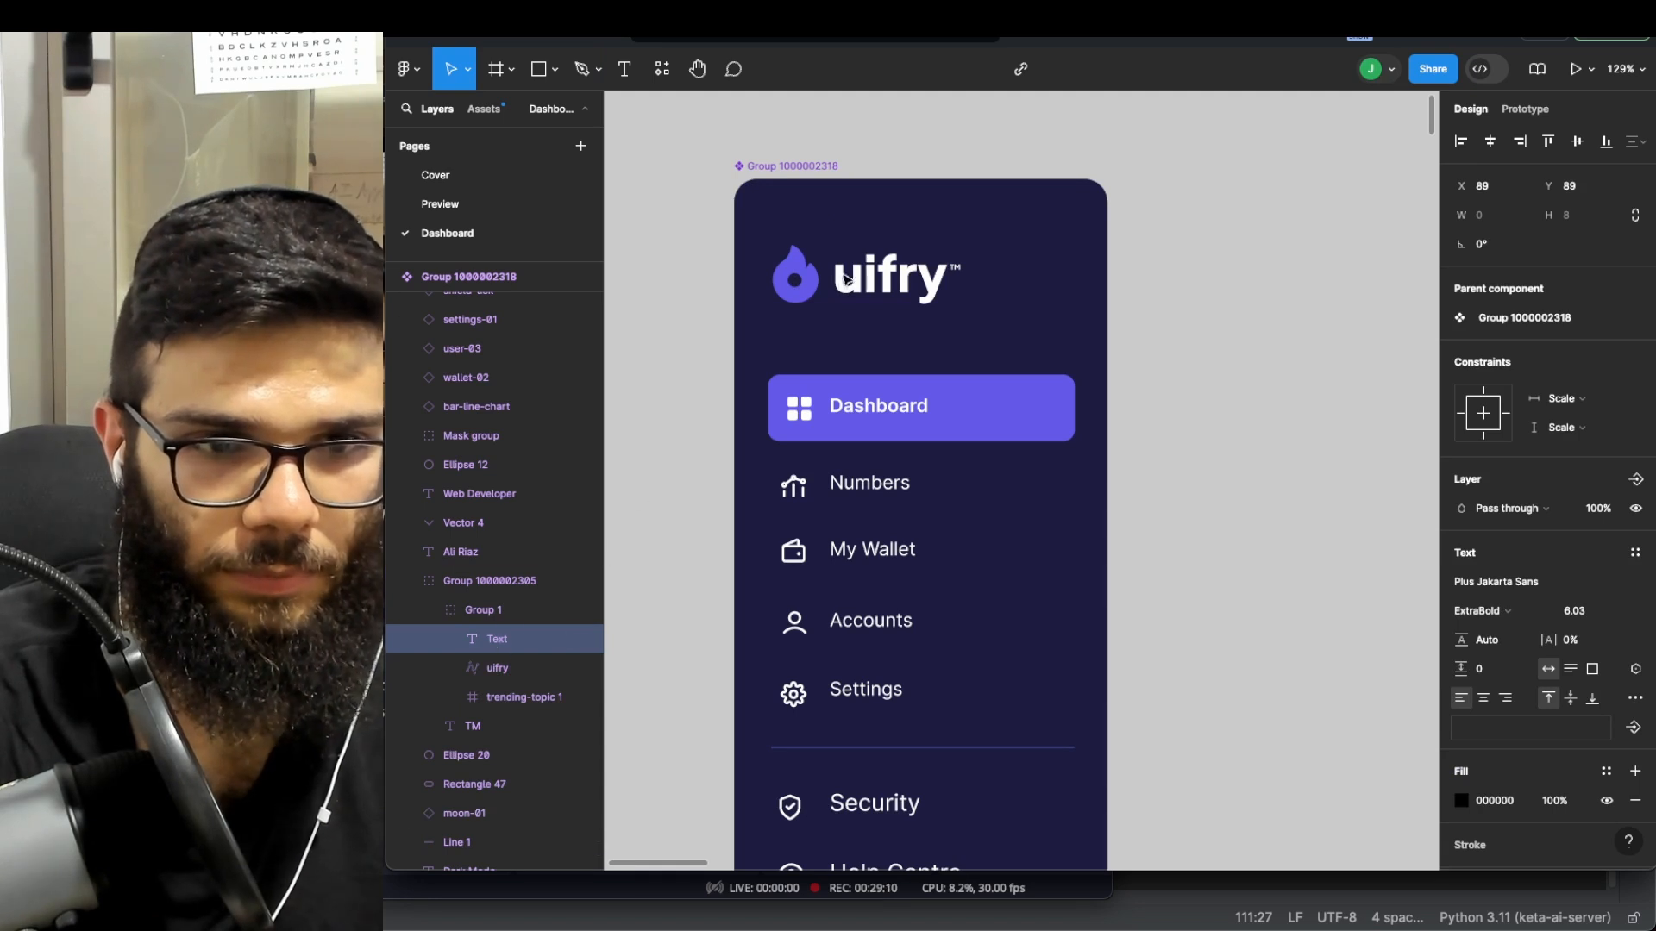
{"action": "key", "text": "Escape"}
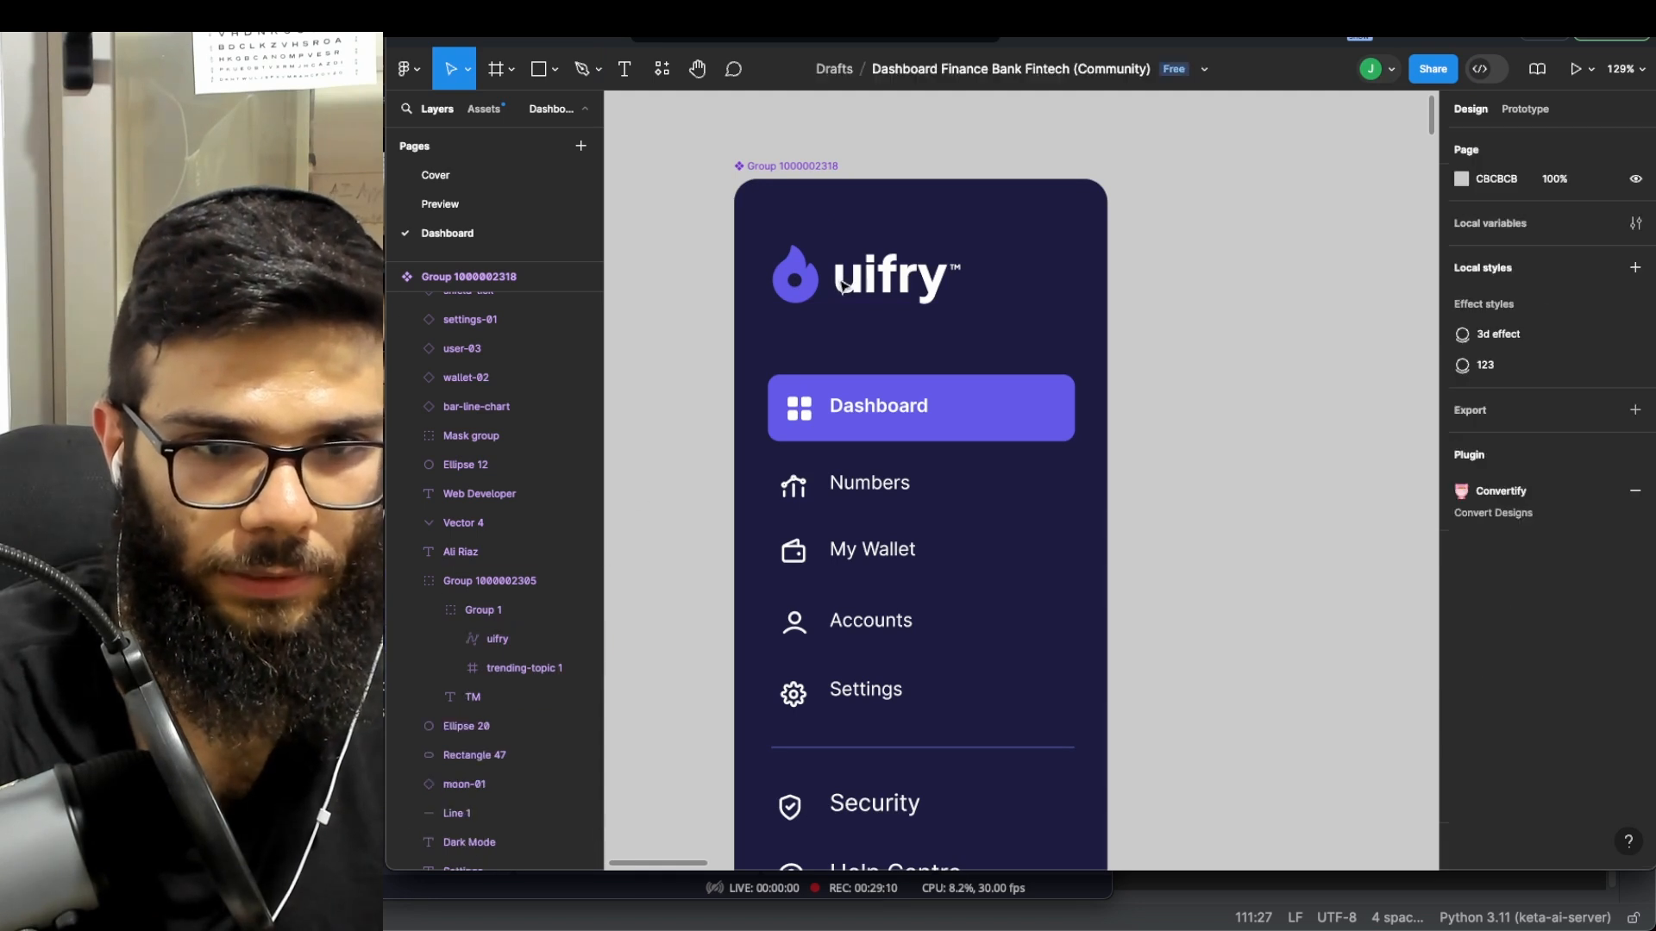
{"action": "left_click", "coordinate": [621, 72]}
{"action": "left_click", "coordinate": [991, 330]}
{"action": "type", "text": "dsa"}
{"action": "key", "text": "Escape"}
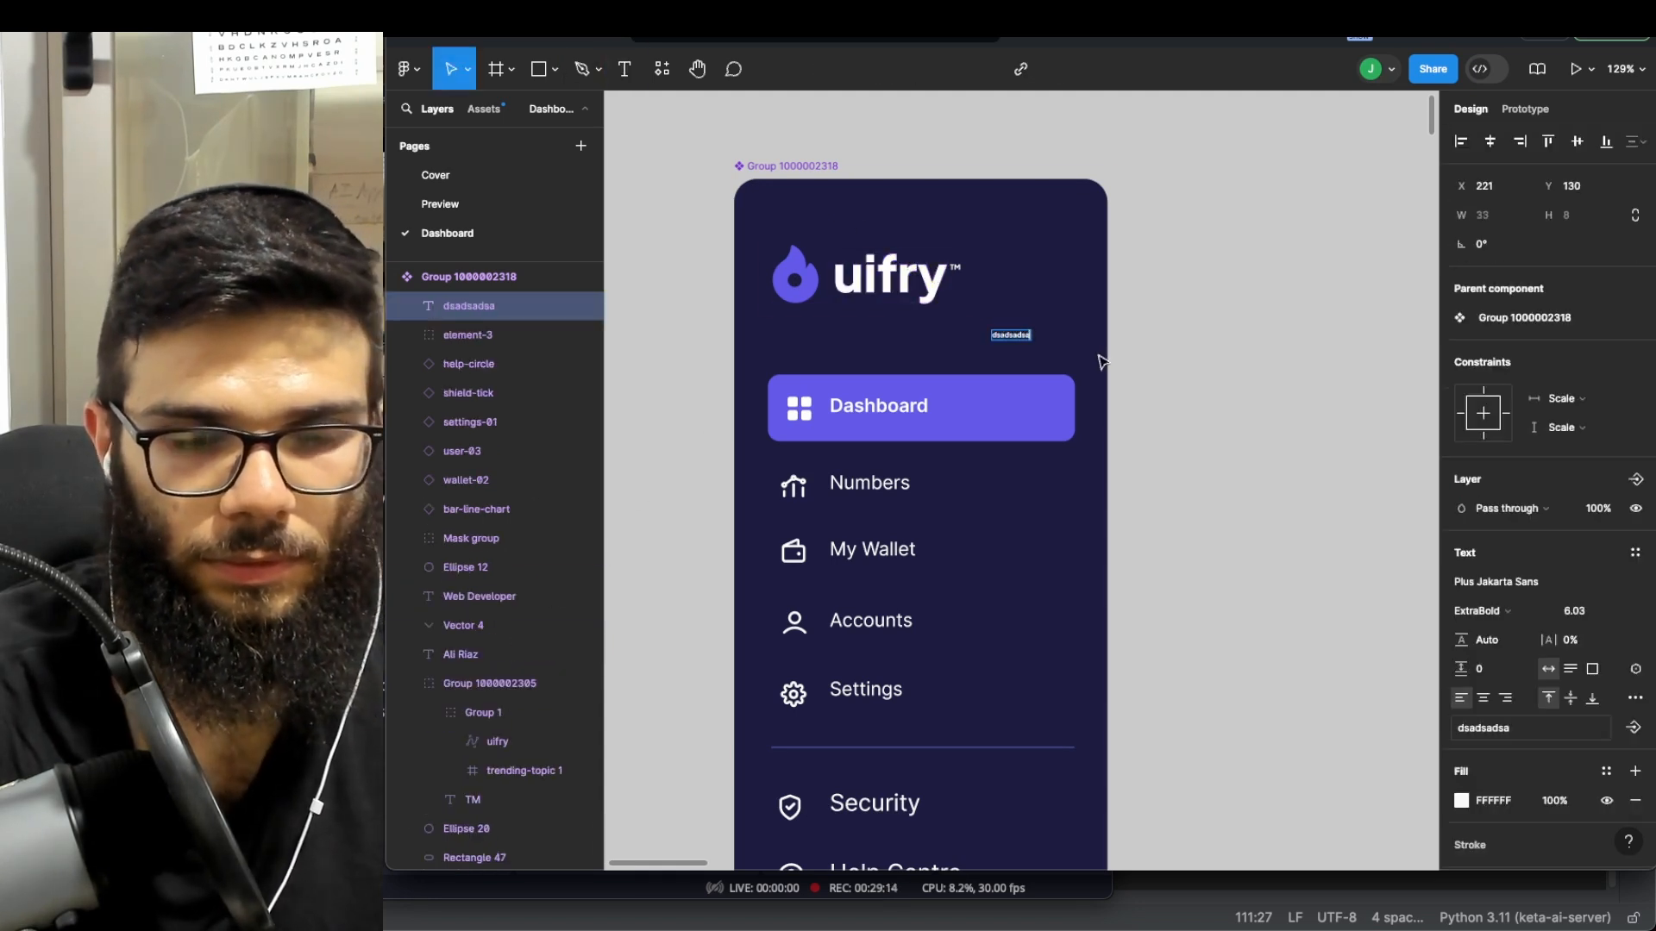
{"action": "type", "text": "My"}
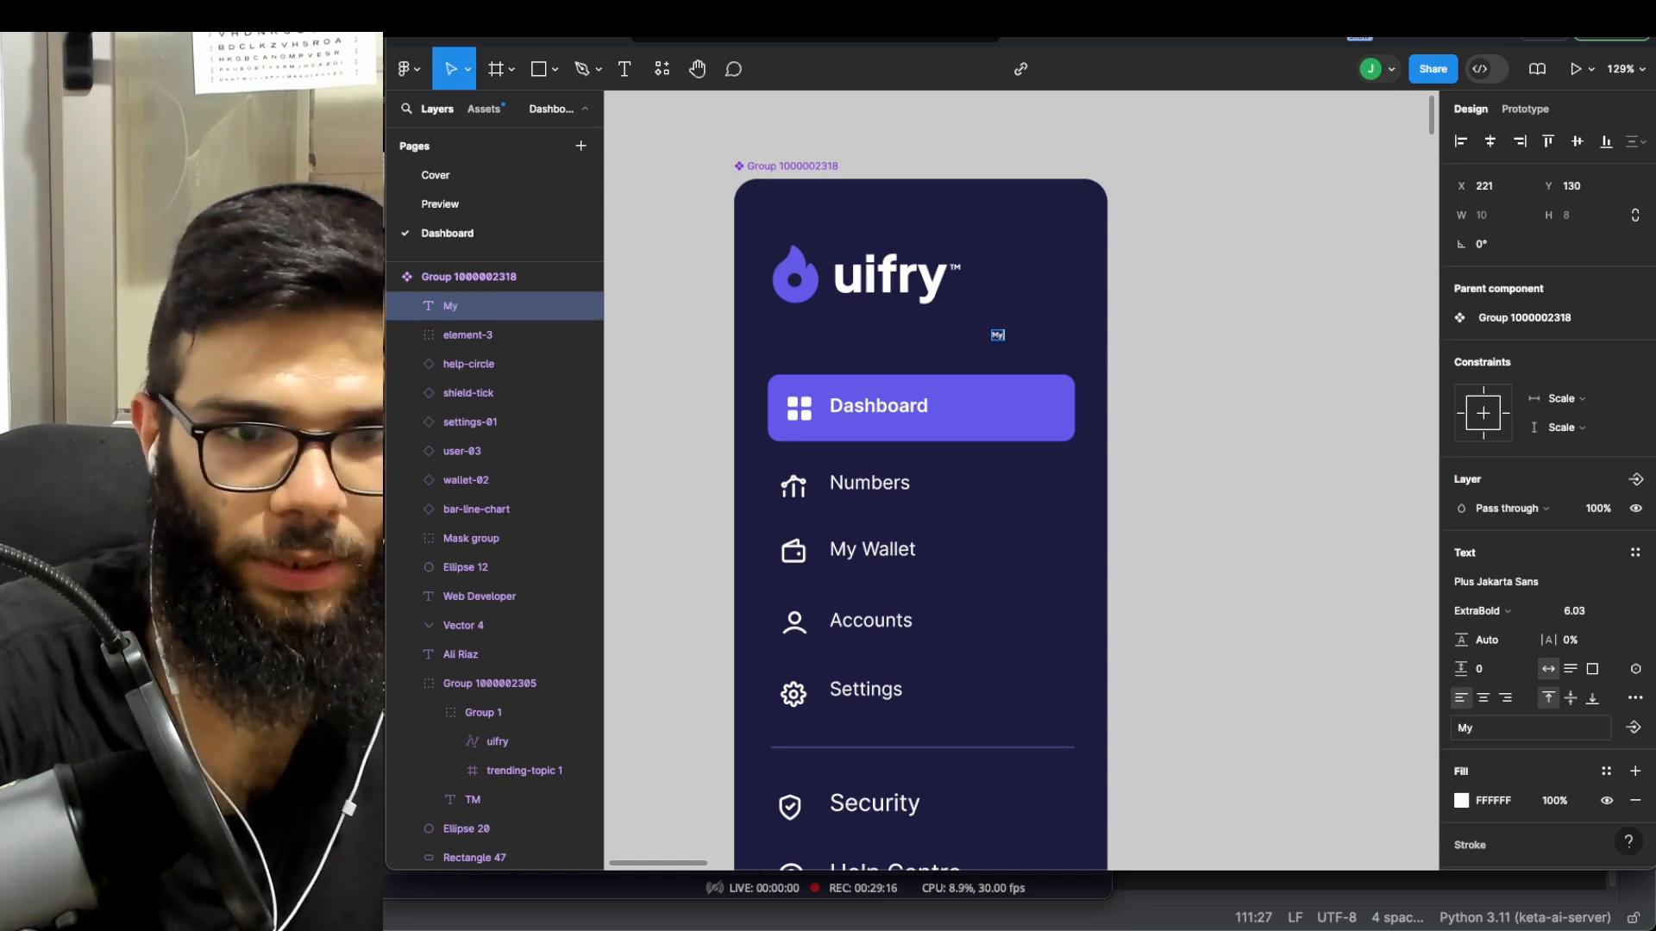
{"action": "type", "text": " AP"}
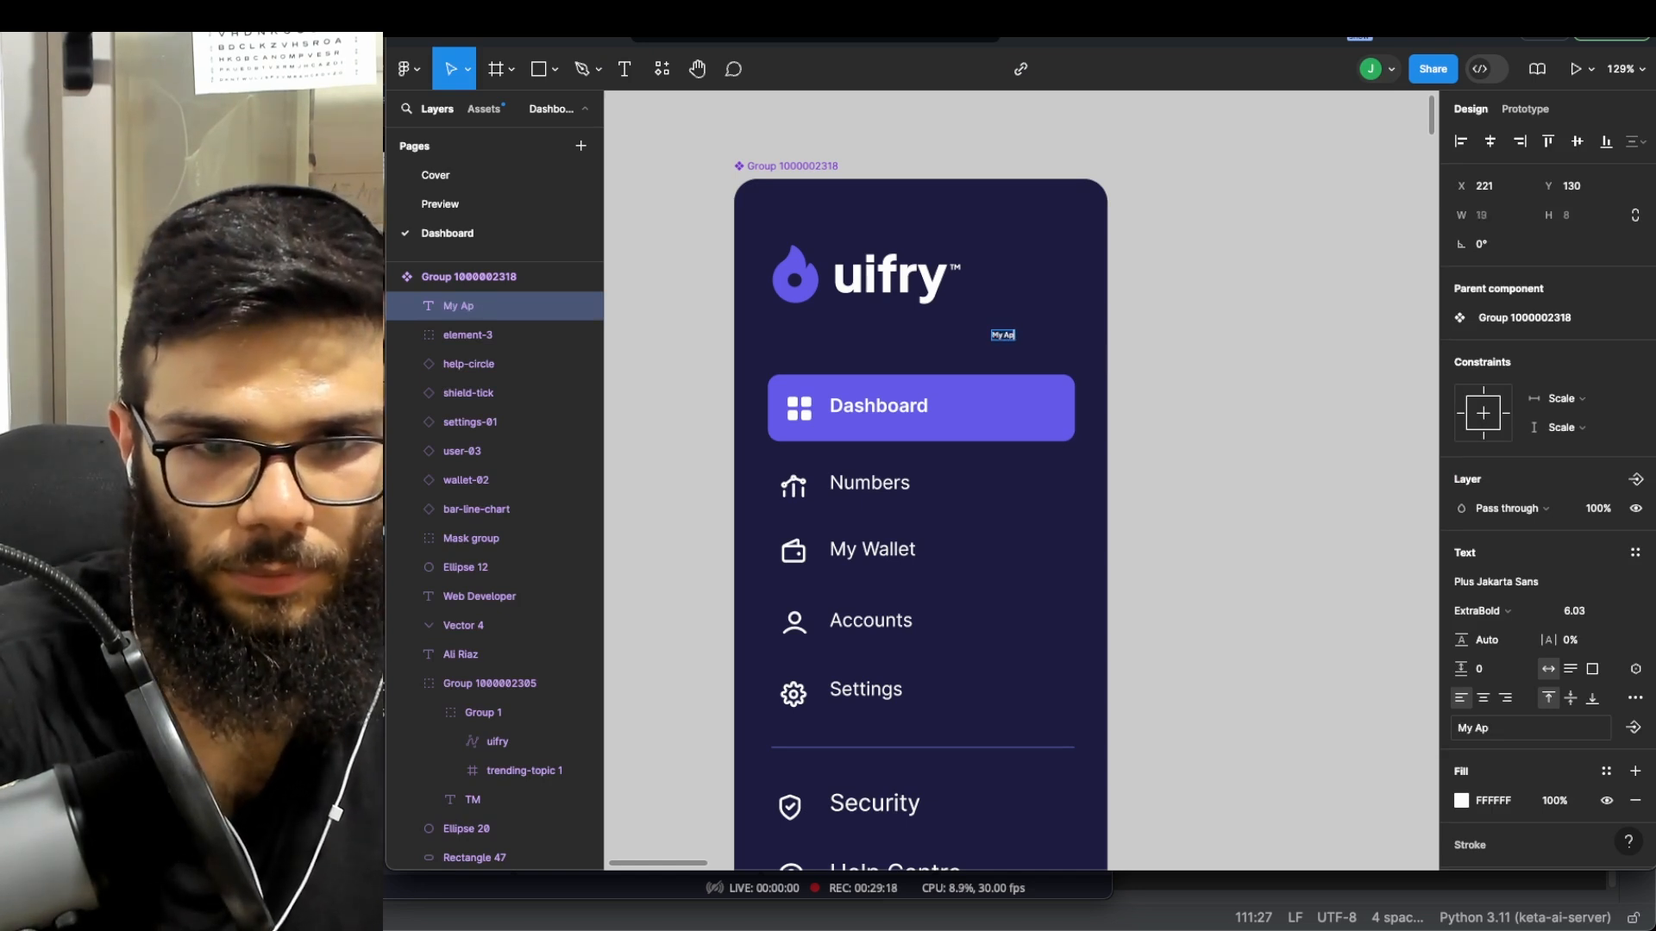
{"action": "type", "text": "p"}
{"action": "key", "text": "Escape"}
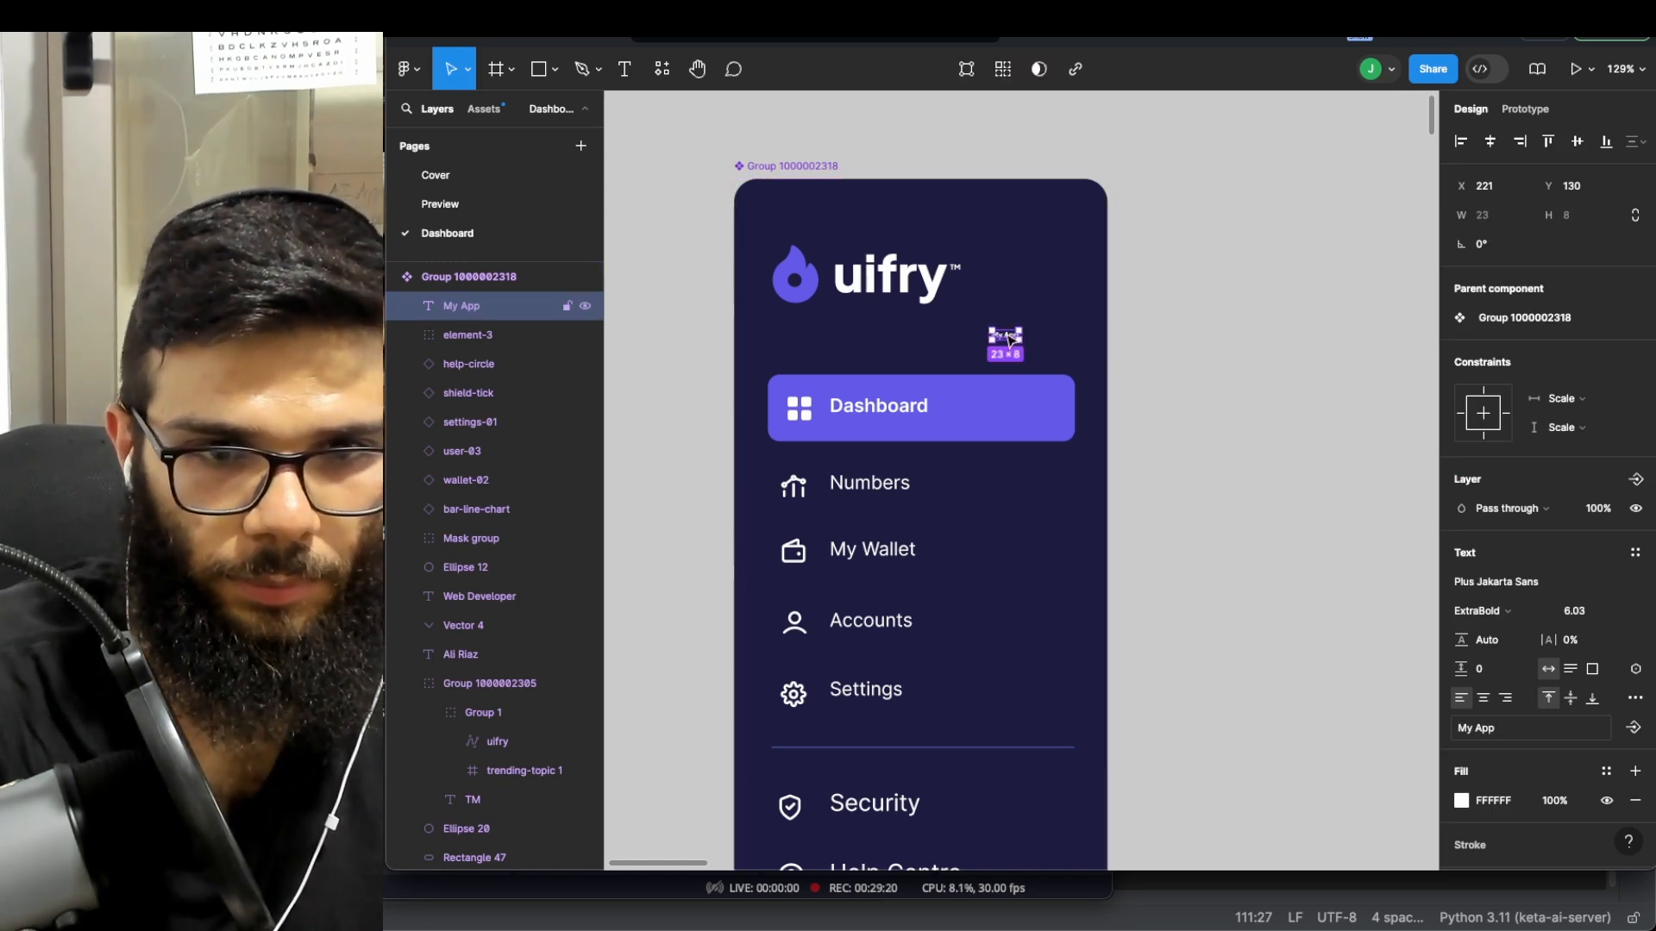
{"action": "left_click_drag", "start_coordinate": [1008, 338], "coordinate": [859, 340]}
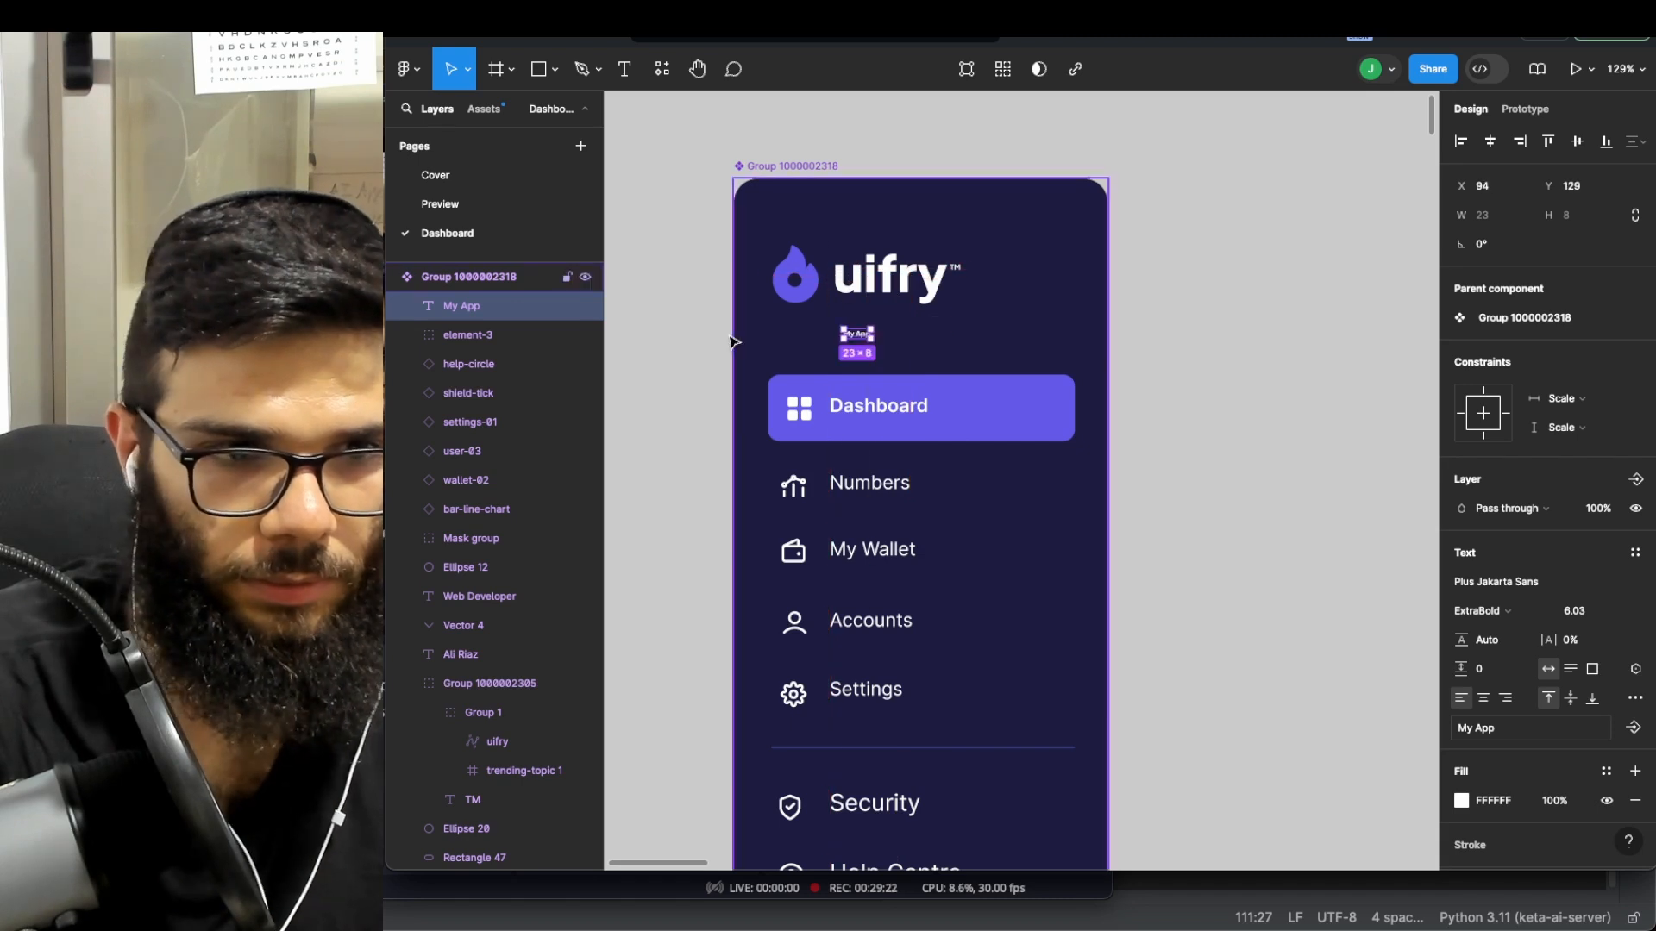
- Move the My App text into the logo group and delete the uifry wordmark
{"action": "left_click", "coordinate": [792, 284]}
{"action": "left_click", "coordinate": [464, 307]}
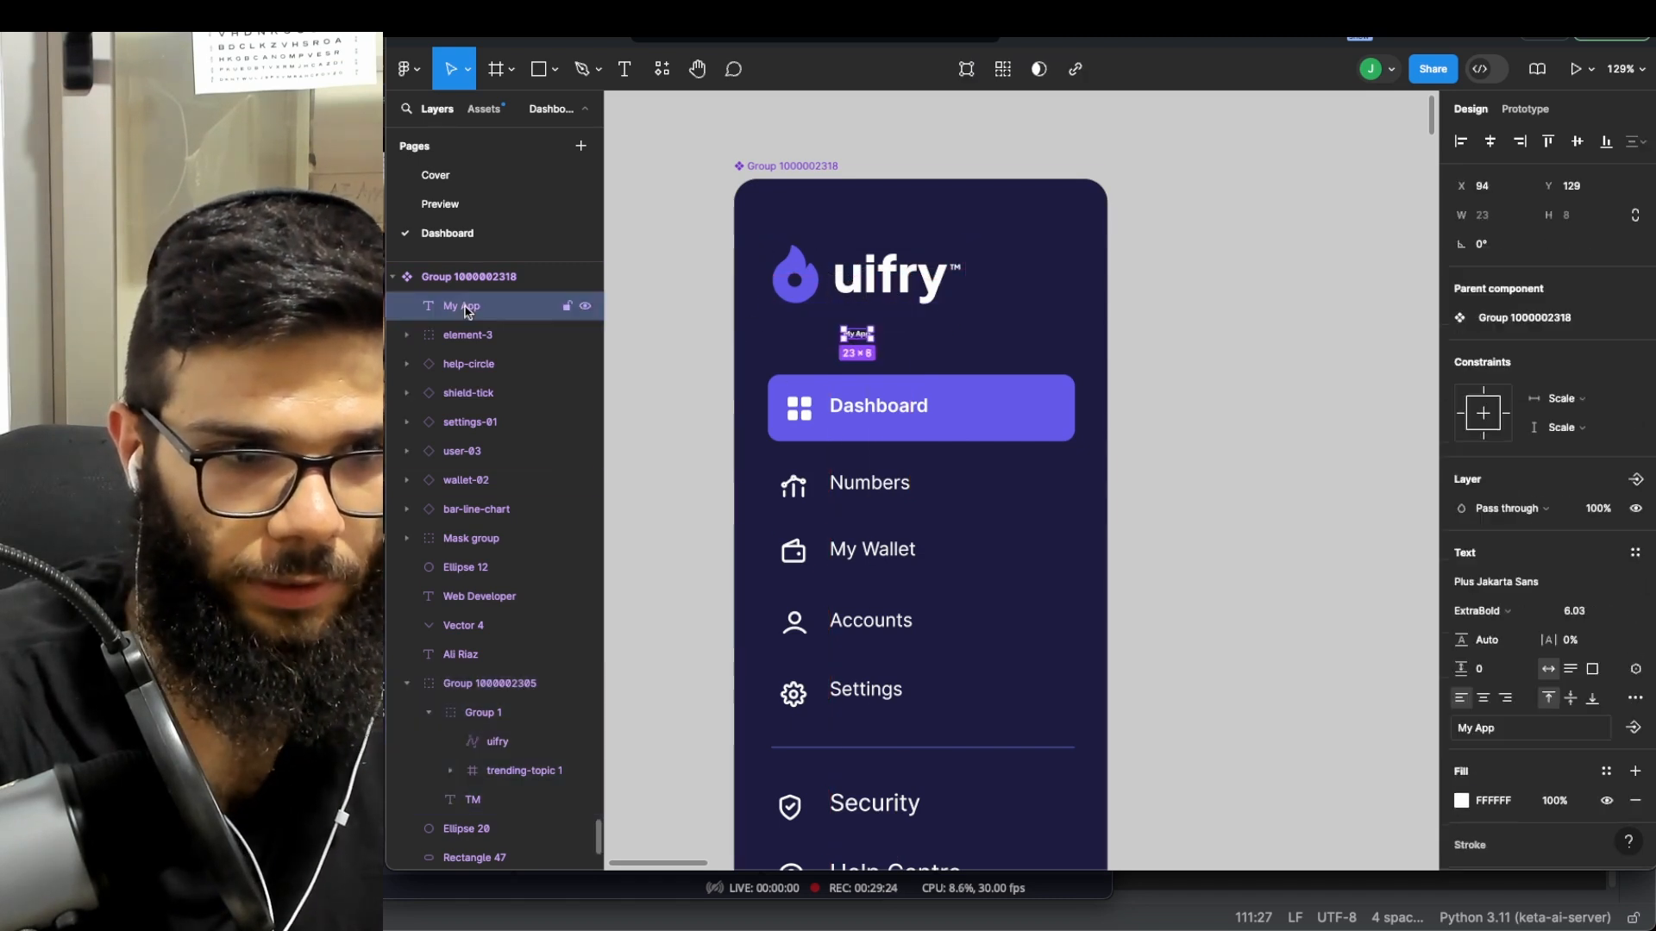
{"action": "left_click_drag", "start_coordinate": [530, 710], "coordinate": [525, 728]}
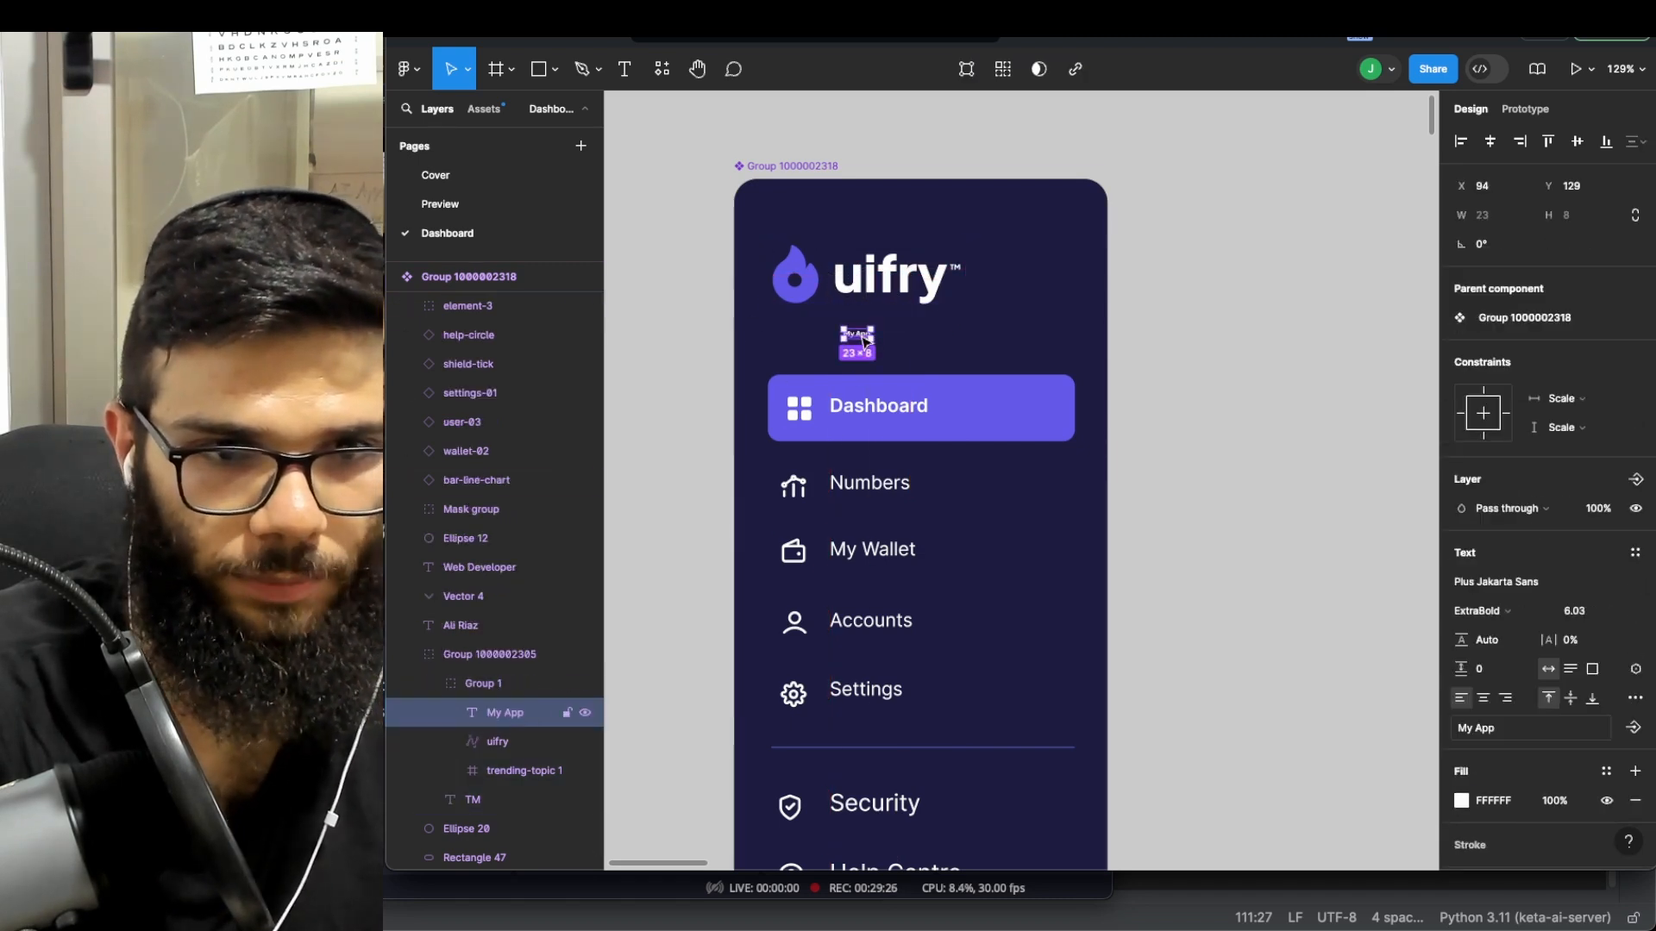
{"action": "left_click_drag", "start_coordinate": [857, 337], "coordinate": [864, 312]}
{"action": "left_click", "coordinate": [873, 289]}
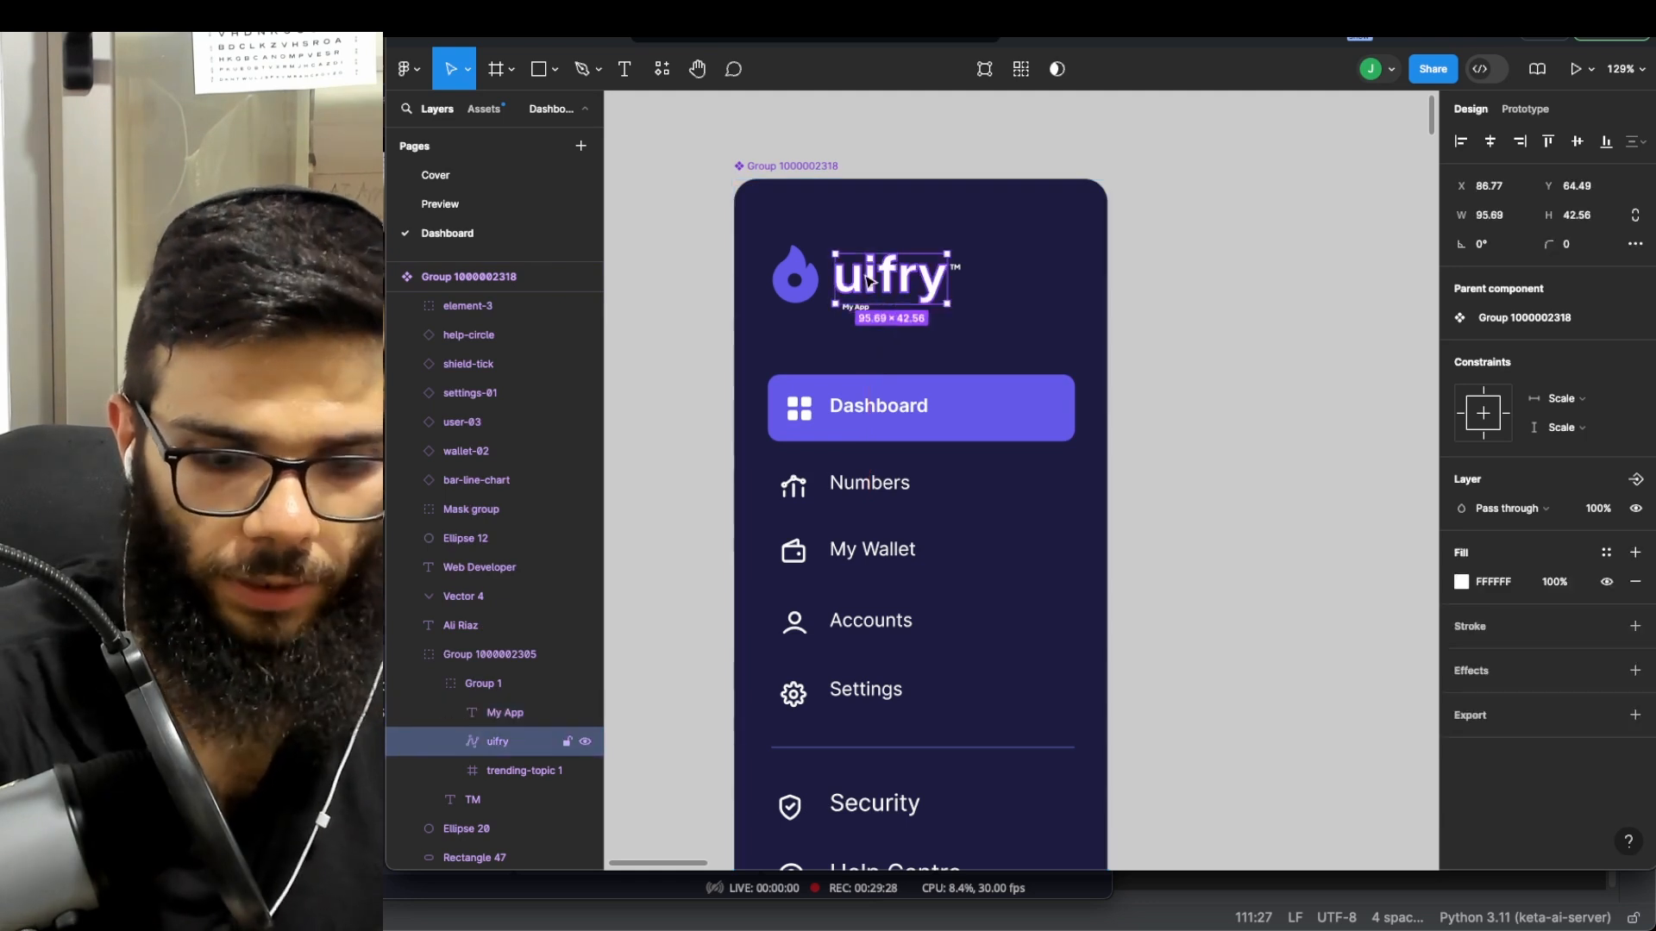
{"action": "key", "text": "Delete"}
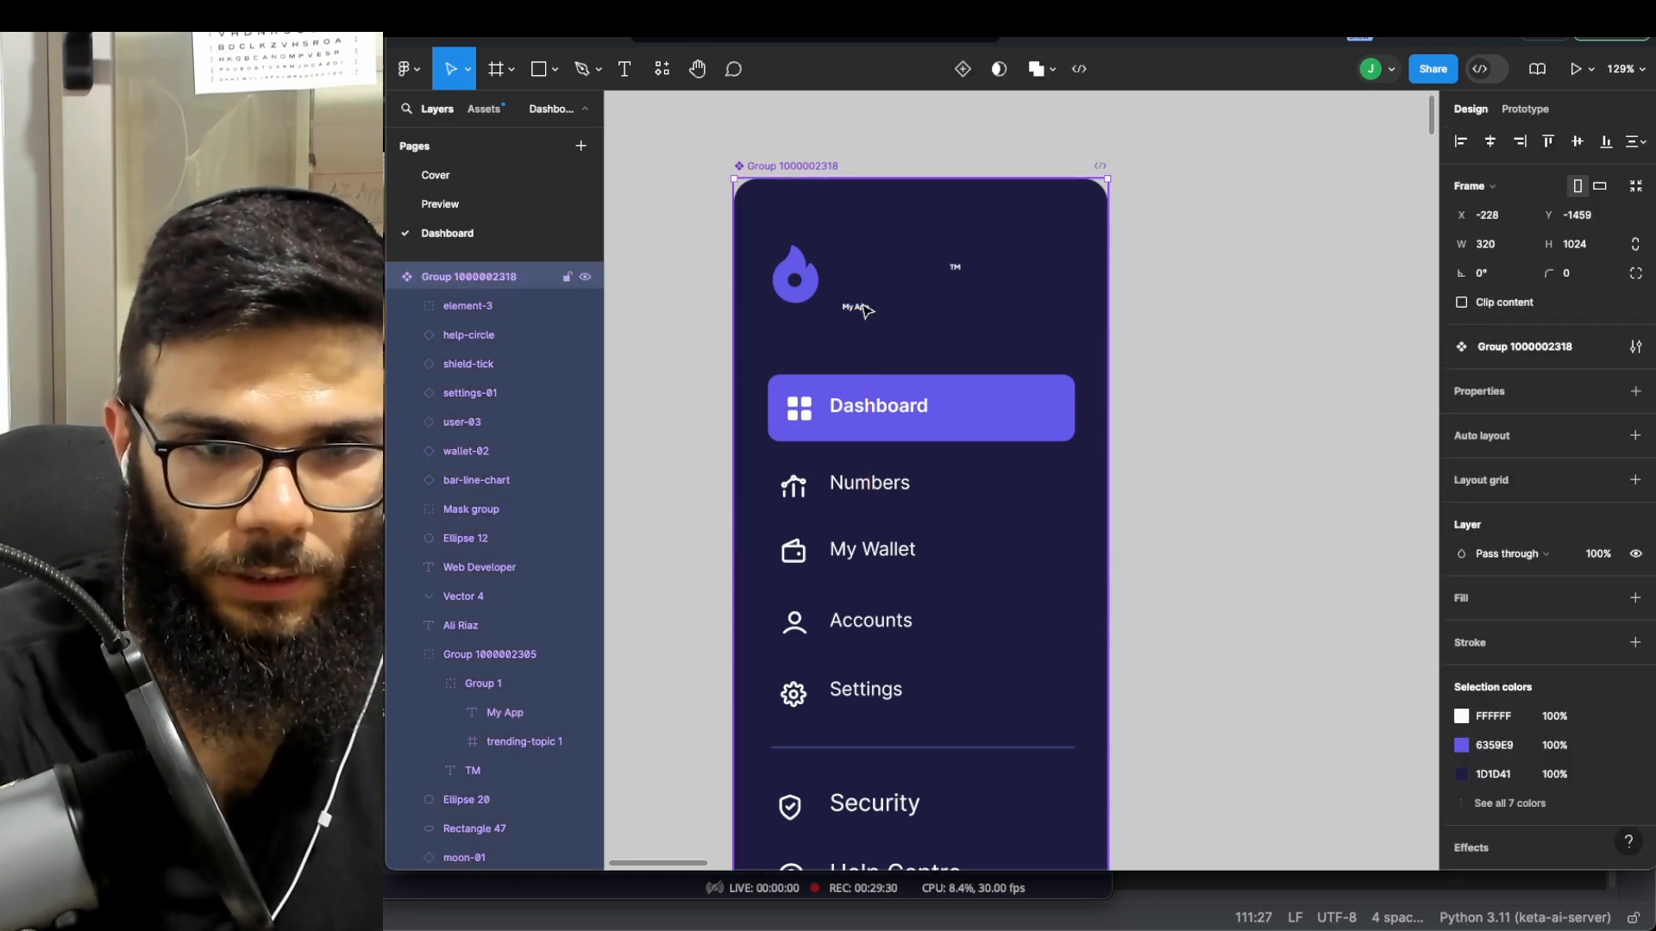
- Set My App's font size to 50 and place it beside the flame logo
{"action": "left_click", "coordinate": [865, 310]}
{"action": "left_click", "coordinate": [862, 308]}
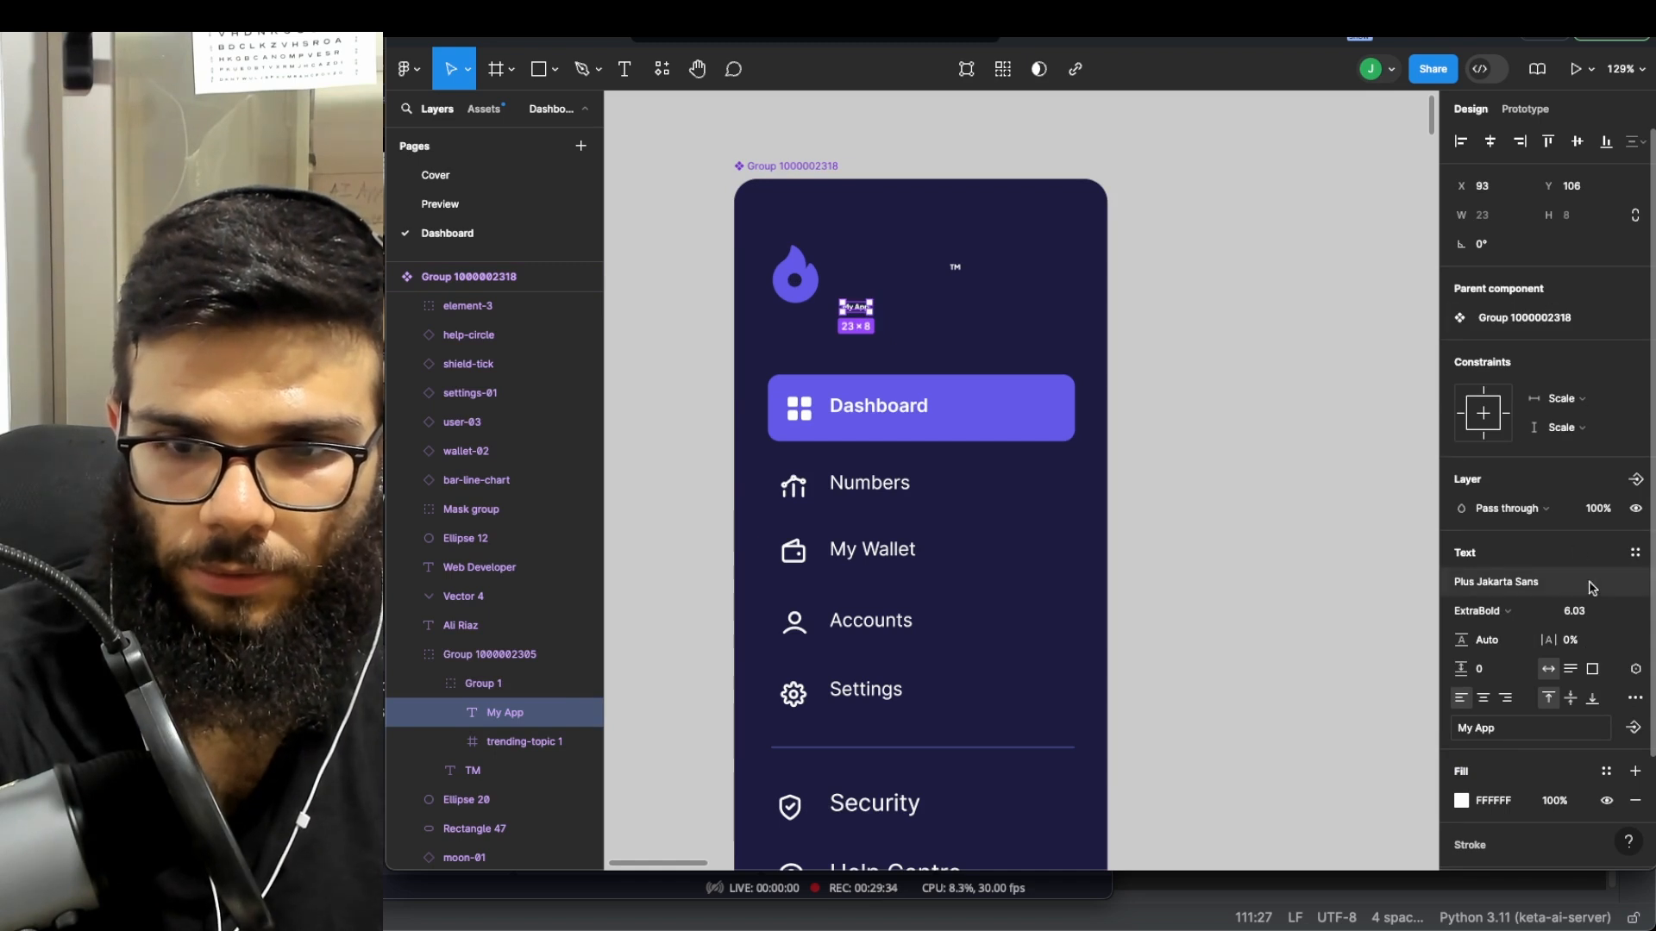
{"action": "scroll", "coordinate": [1609, 532], "scroll_direction": "down", "scroll_amount": 2}
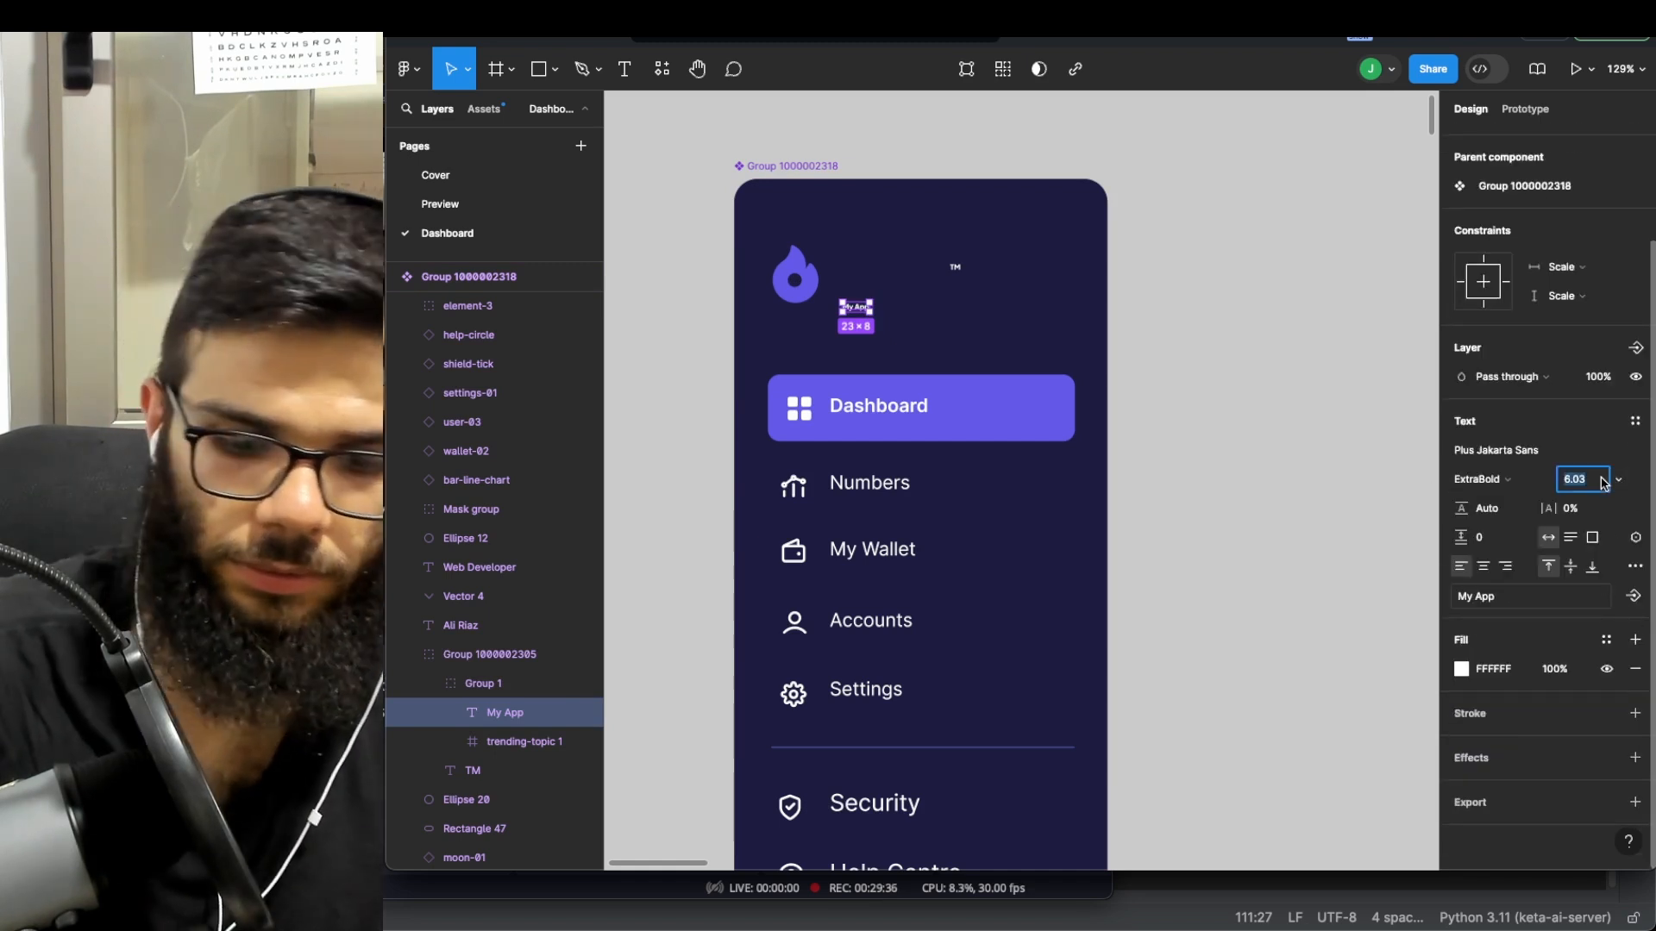
{"action": "type", "text": "50"}
{"action": "key", "text": "Return"}
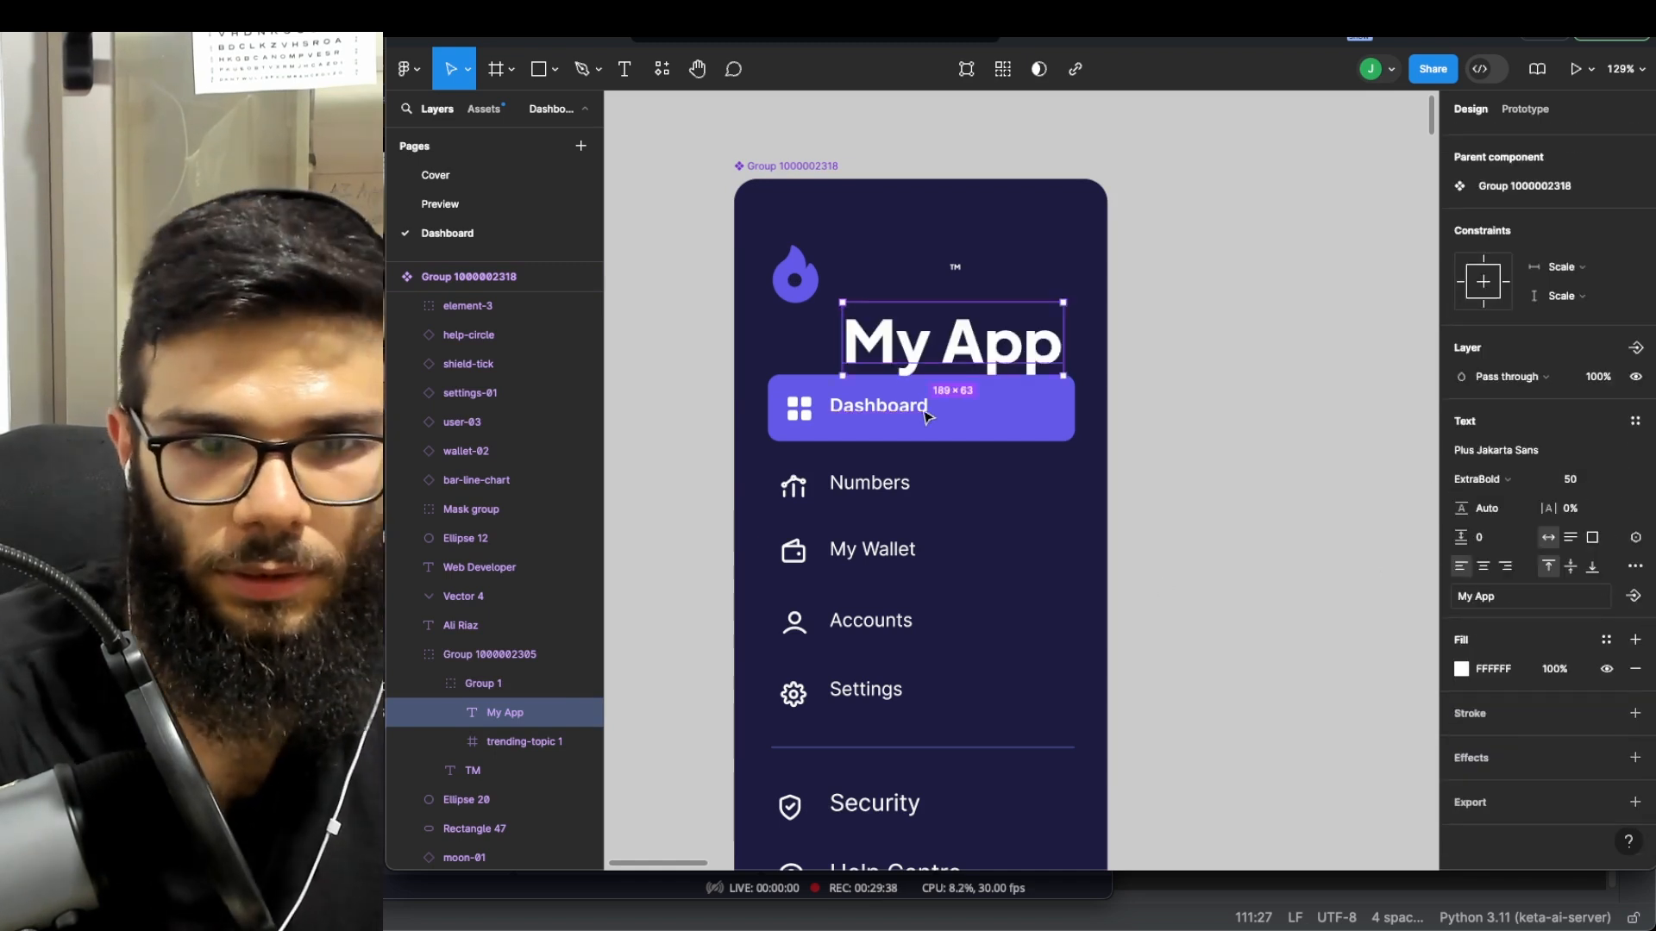
{"action": "left_click_drag", "start_coordinate": [942, 358], "coordinate": [933, 294]}
{"action": "left_click", "coordinate": [498, 682]}
{"action": "left_click", "coordinate": [1223, 373]}
{"action": "scroll", "coordinate": [1052, 604], "scroll_direction": "down", "scroll_amount": 5}
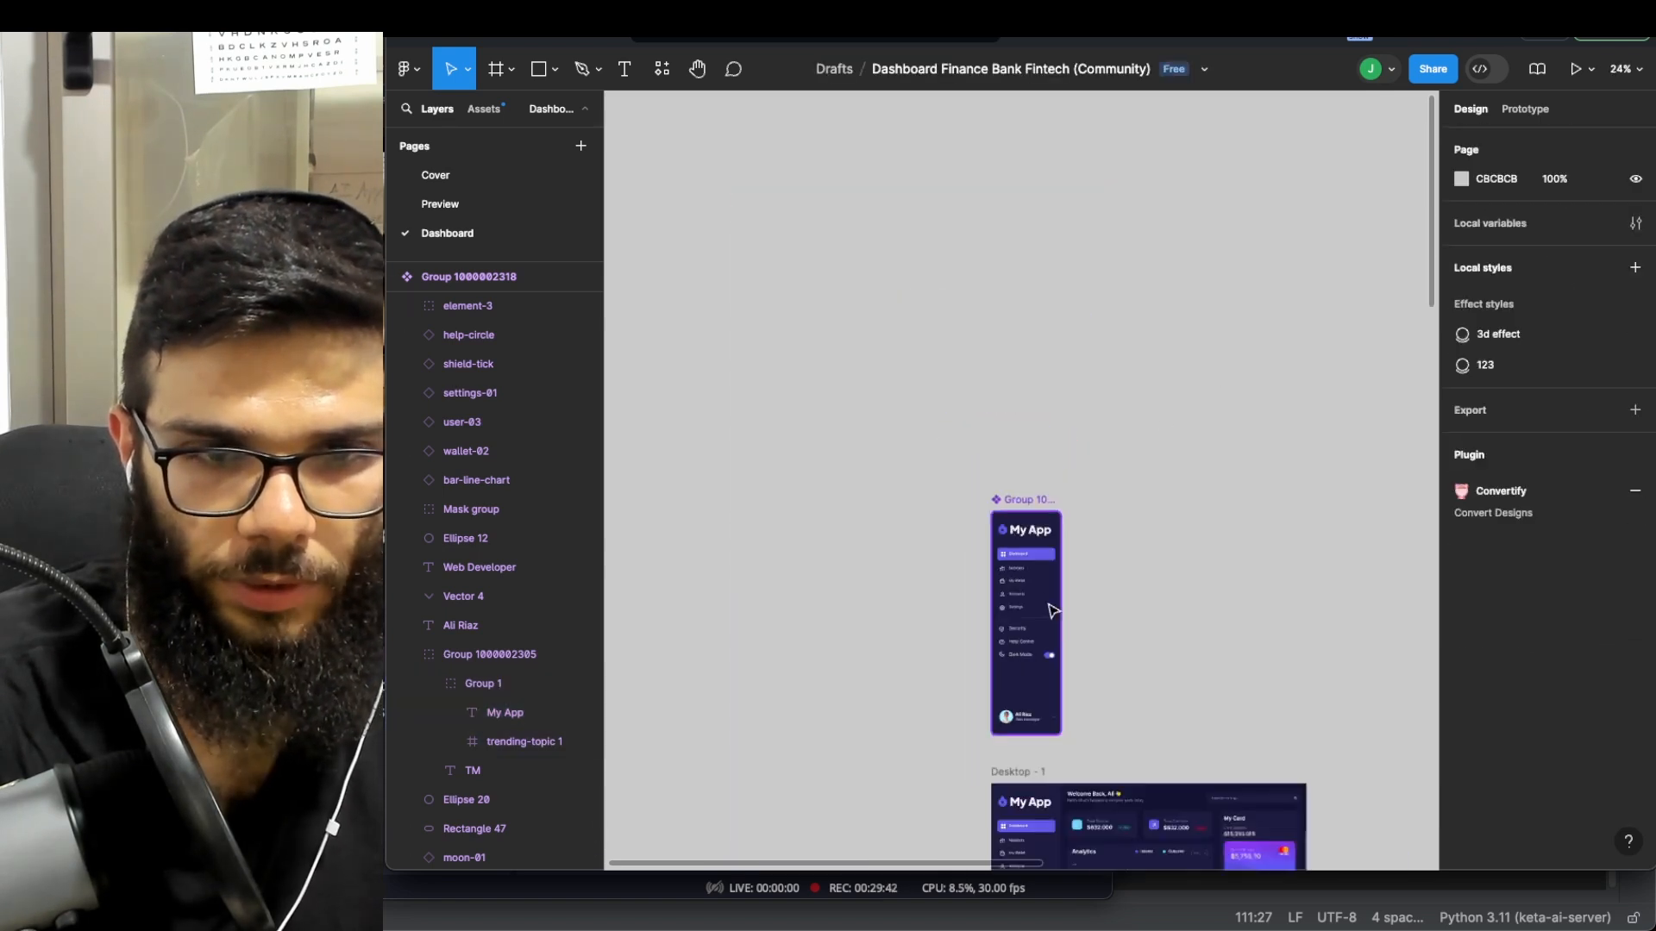
{"action": "scroll", "coordinate": [1107, 630], "scroll_direction": "down", "scroll_amount": 3}
{"action": "scroll", "coordinate": [1105, 628], "scroll_direction": "down", "scroll_amount": 3}
{"action": "scroll", "coordinate": [1078, 620], "scroll_direction": "up", "scroll_amount": 2}
{"action": "scroll", "coordinate": [1049, 614], "scroll_direction": "down", "scroll_amount": 5}
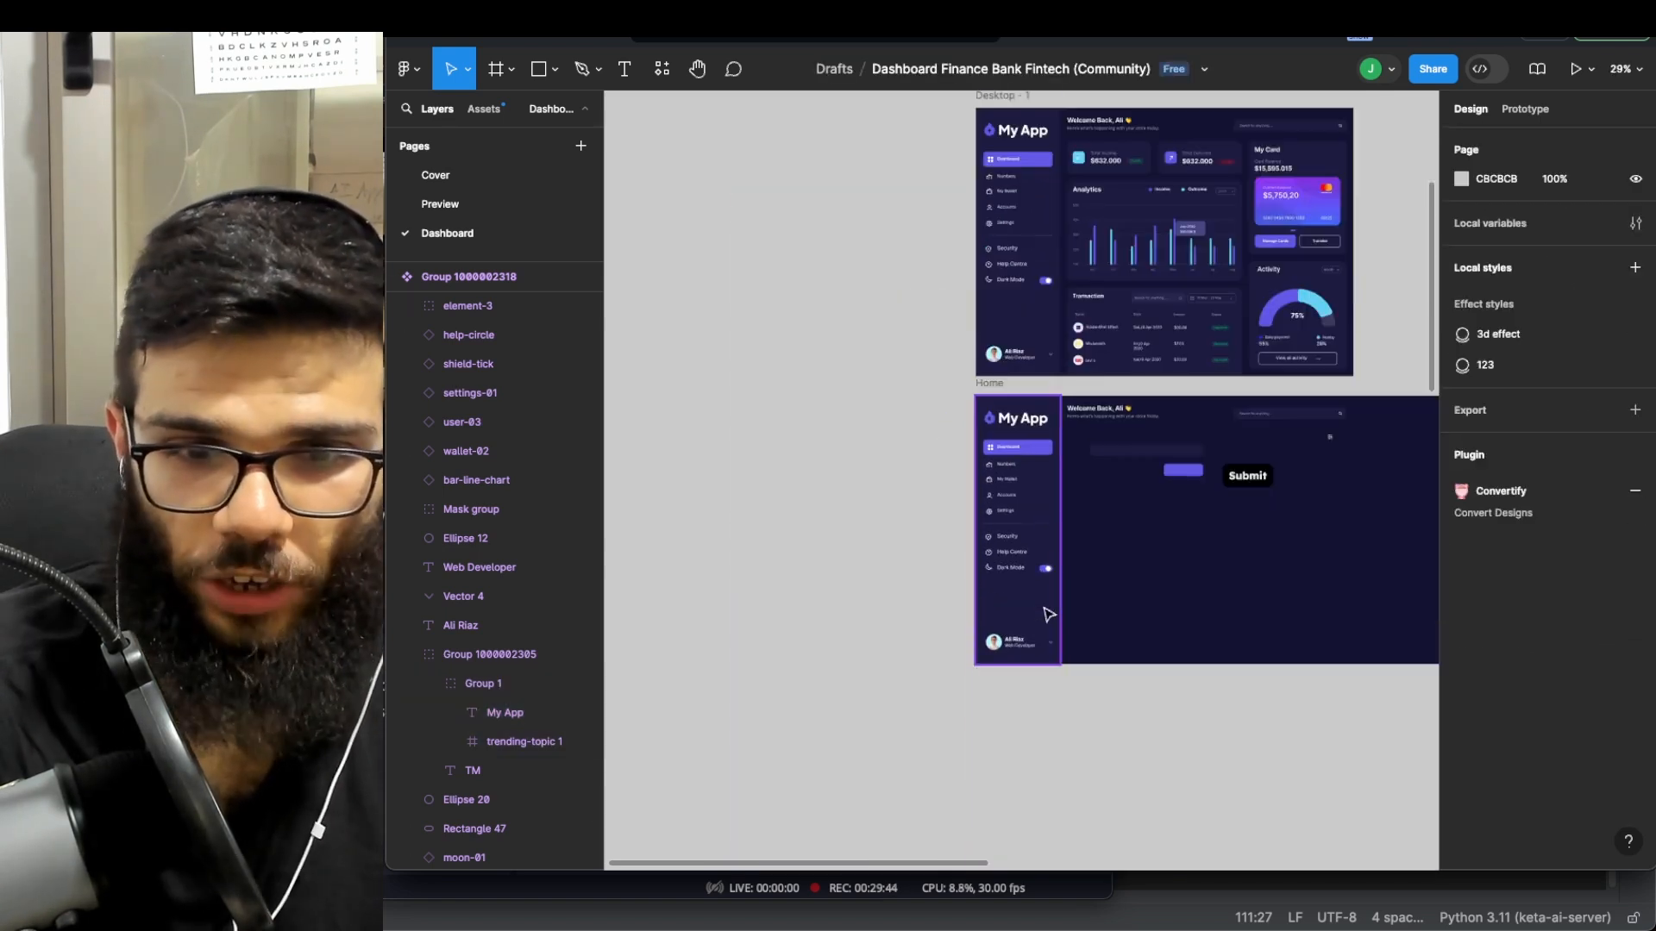
{"action": "scroll", "coordinate": [1026, 543], "scroll_direction": "right", "scroll_amount": 2}
{"action": "scroll", "coordinate": [983, 492], "scroll_direction": "up", "scroll_amount": 5}
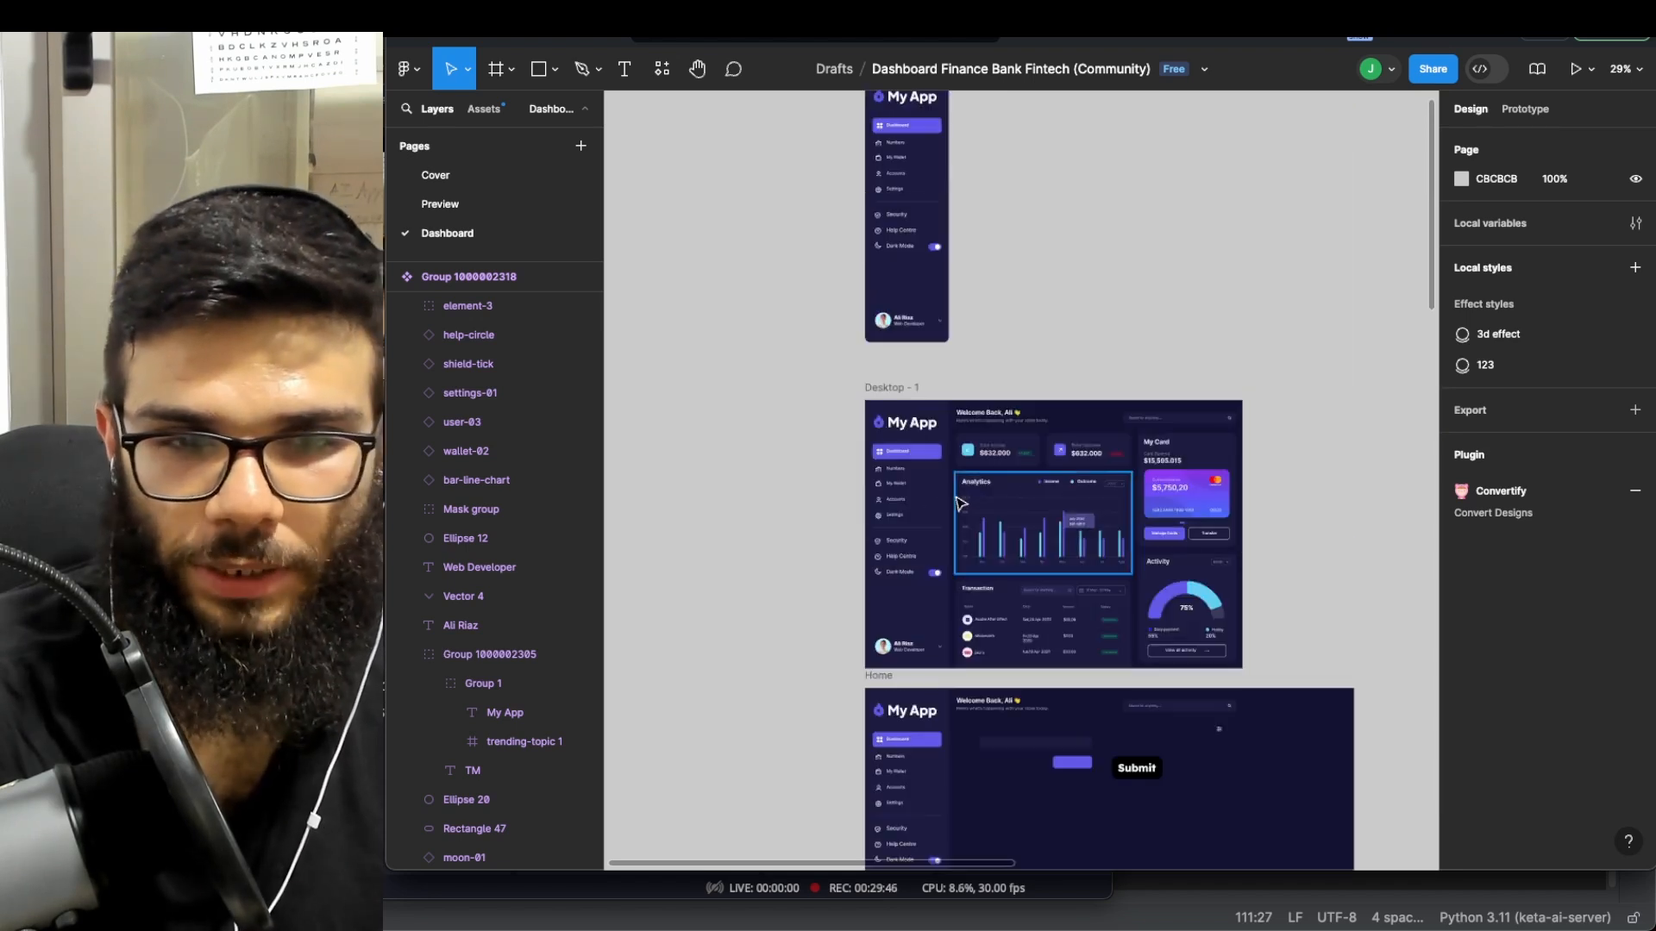
{"action": "scroll", "coordinate": [945, 448], "scroll_direction": "down", "scroll_amount": 2}
{"action": "scroll", "coordinate": [922, 452], "scroll_direction": "left", "scroll_amount": 2}
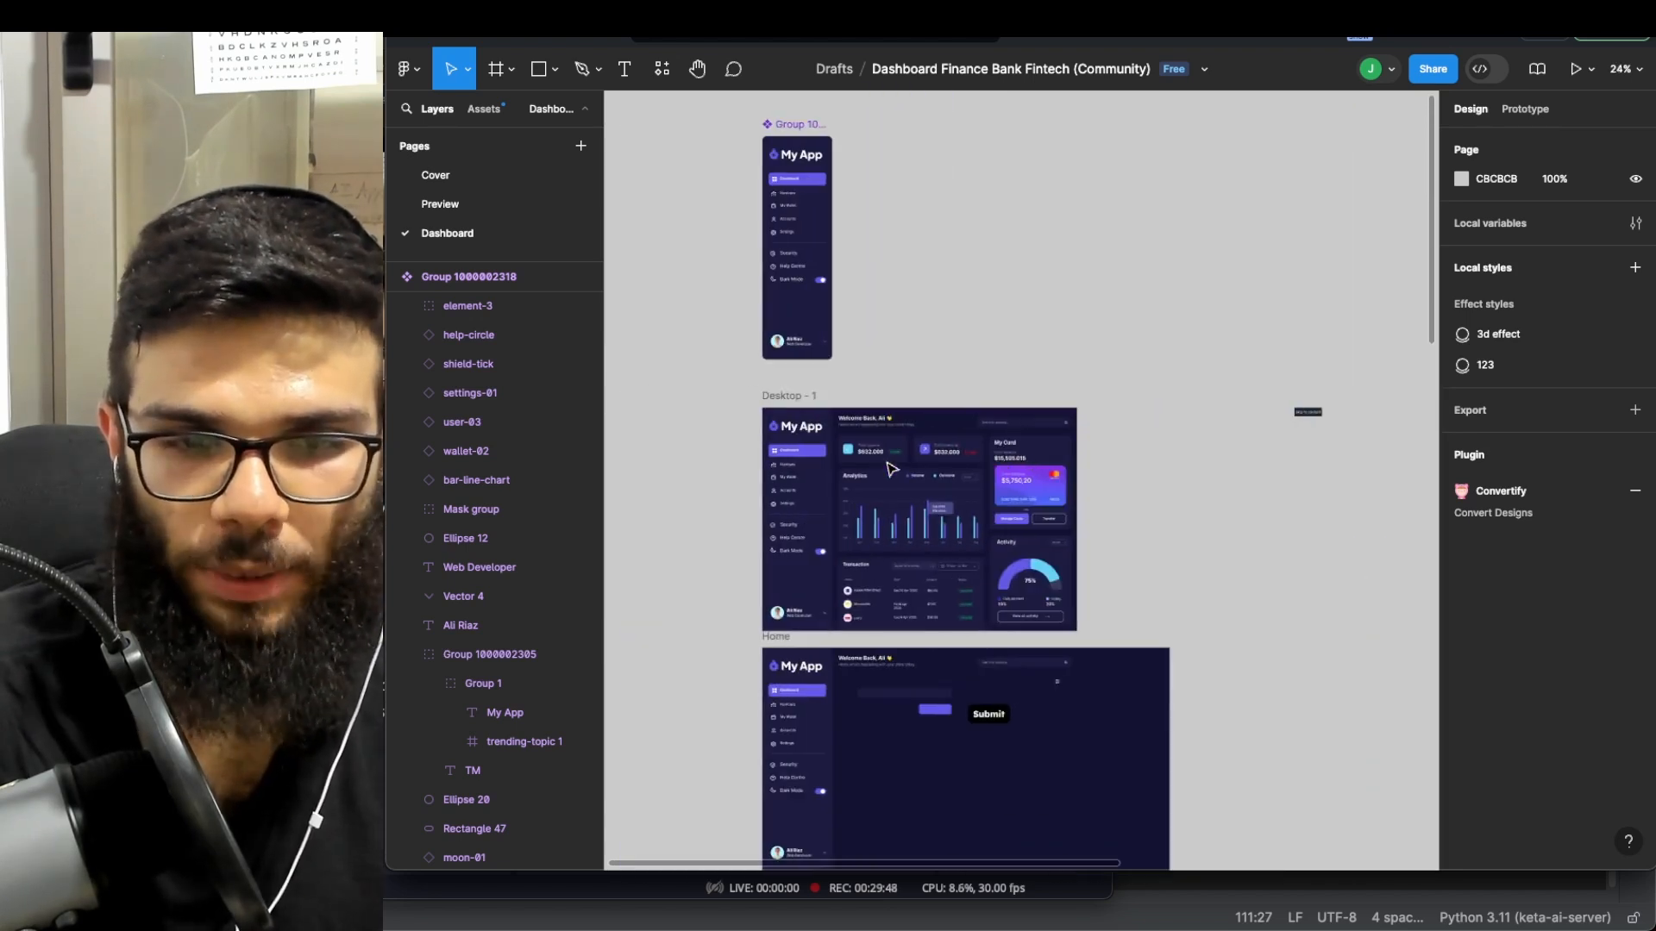
{"action": "scroll", "coordinate": [901, 457], "scroll_direction": "down", "scroll_amount": 3}
{"action": "scroll", "coordinate": [903, 455], "scroll_direction": "down", "scroll_amount": 2}
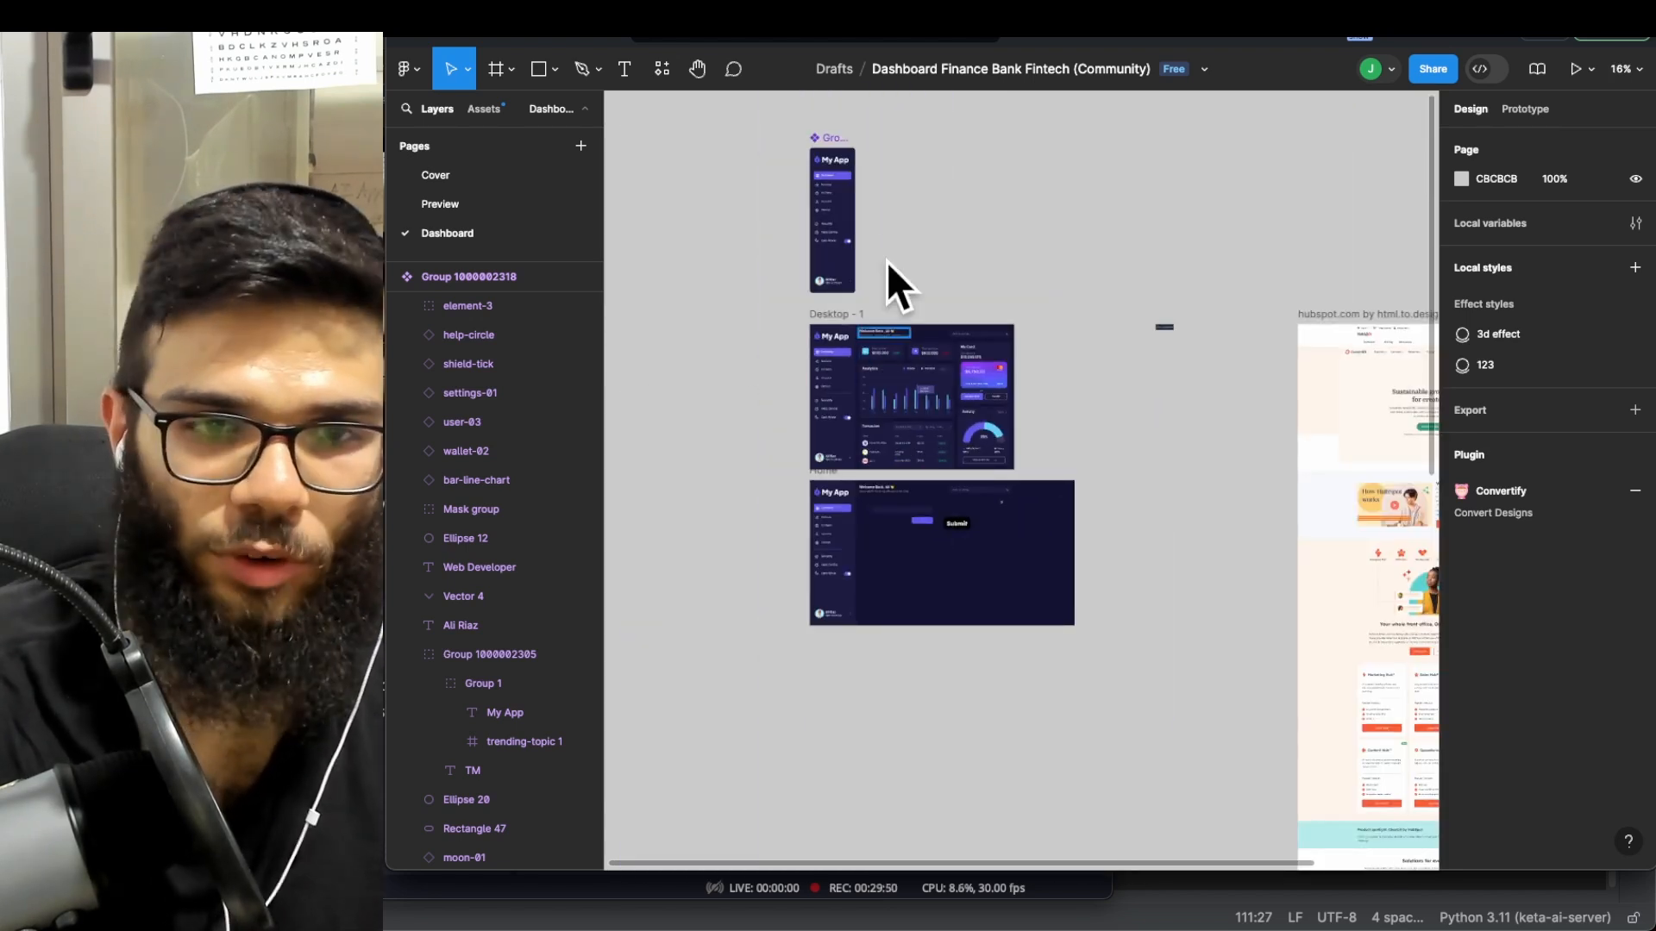
{"action": "scroll", "coordinate": [922, 294], "scroll_direction": "down", "scroll_amount": 2}
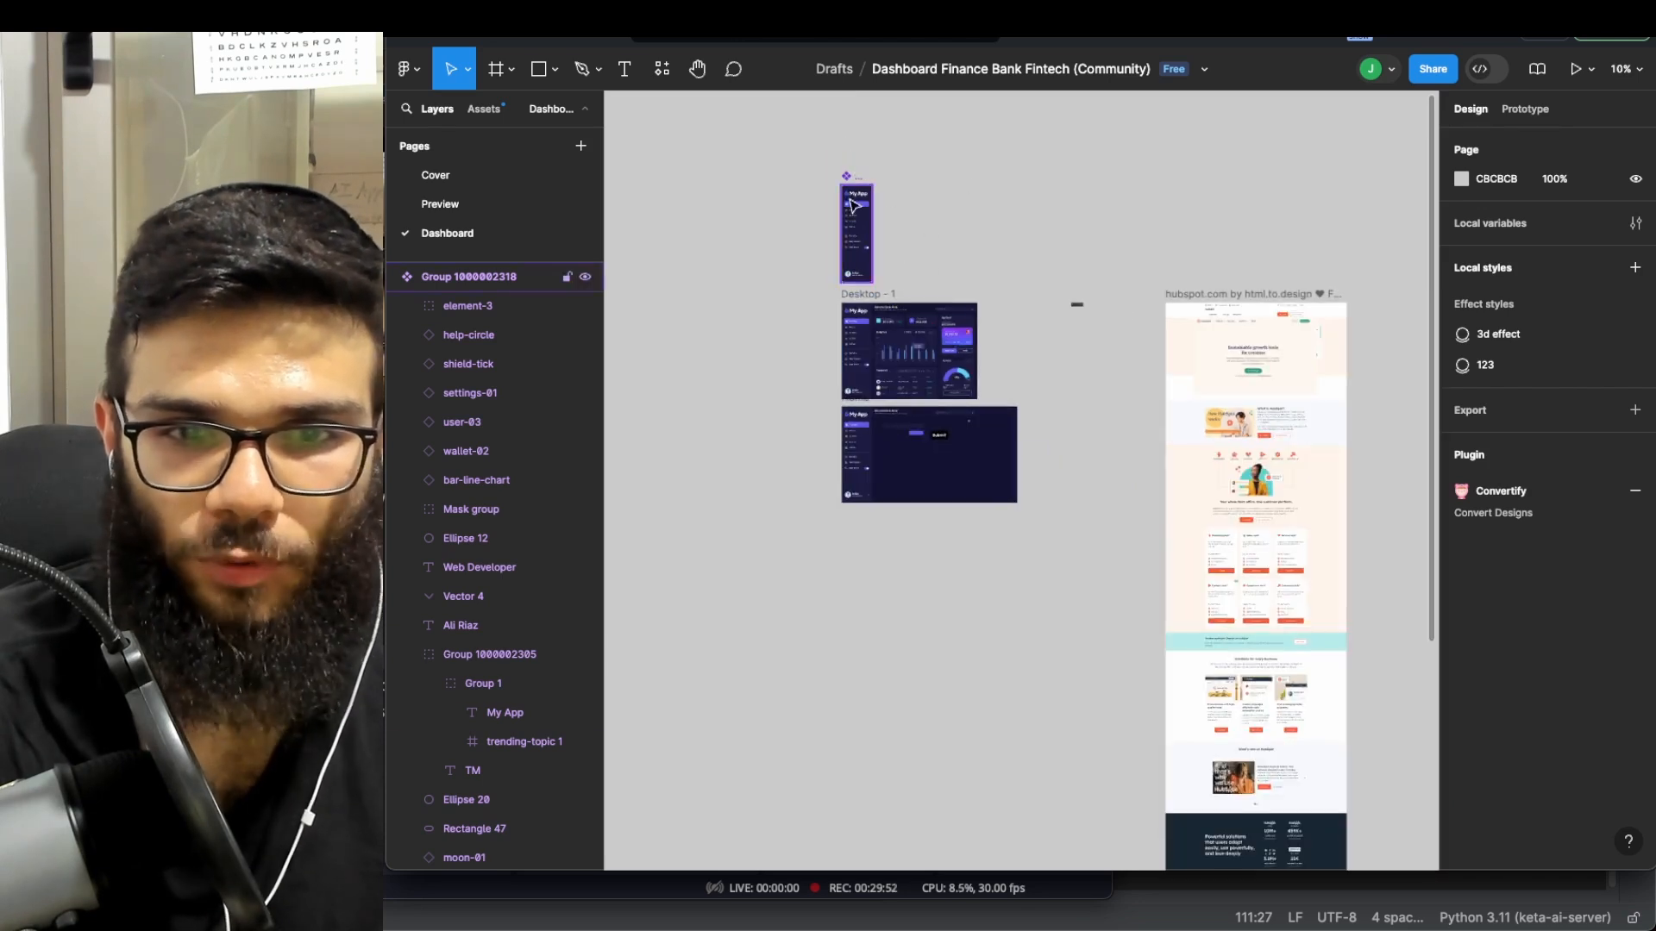
{"action": "scroll", "coordinate": [886, 217], "scroll_direction": "up", "scroll_amount": 3}
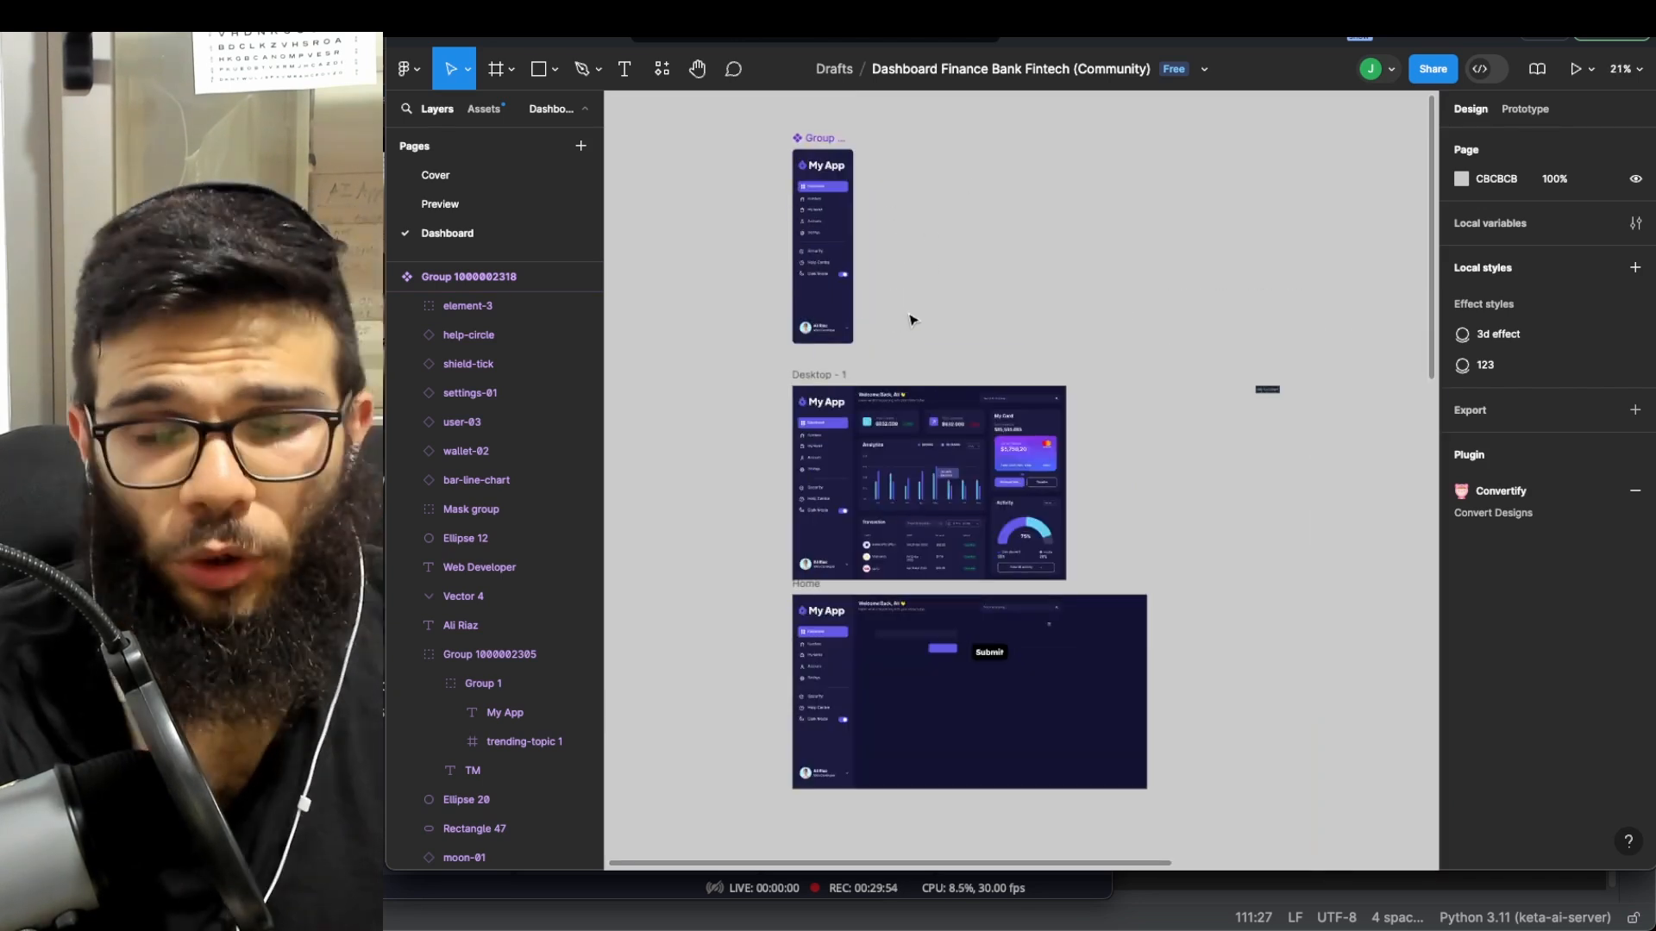
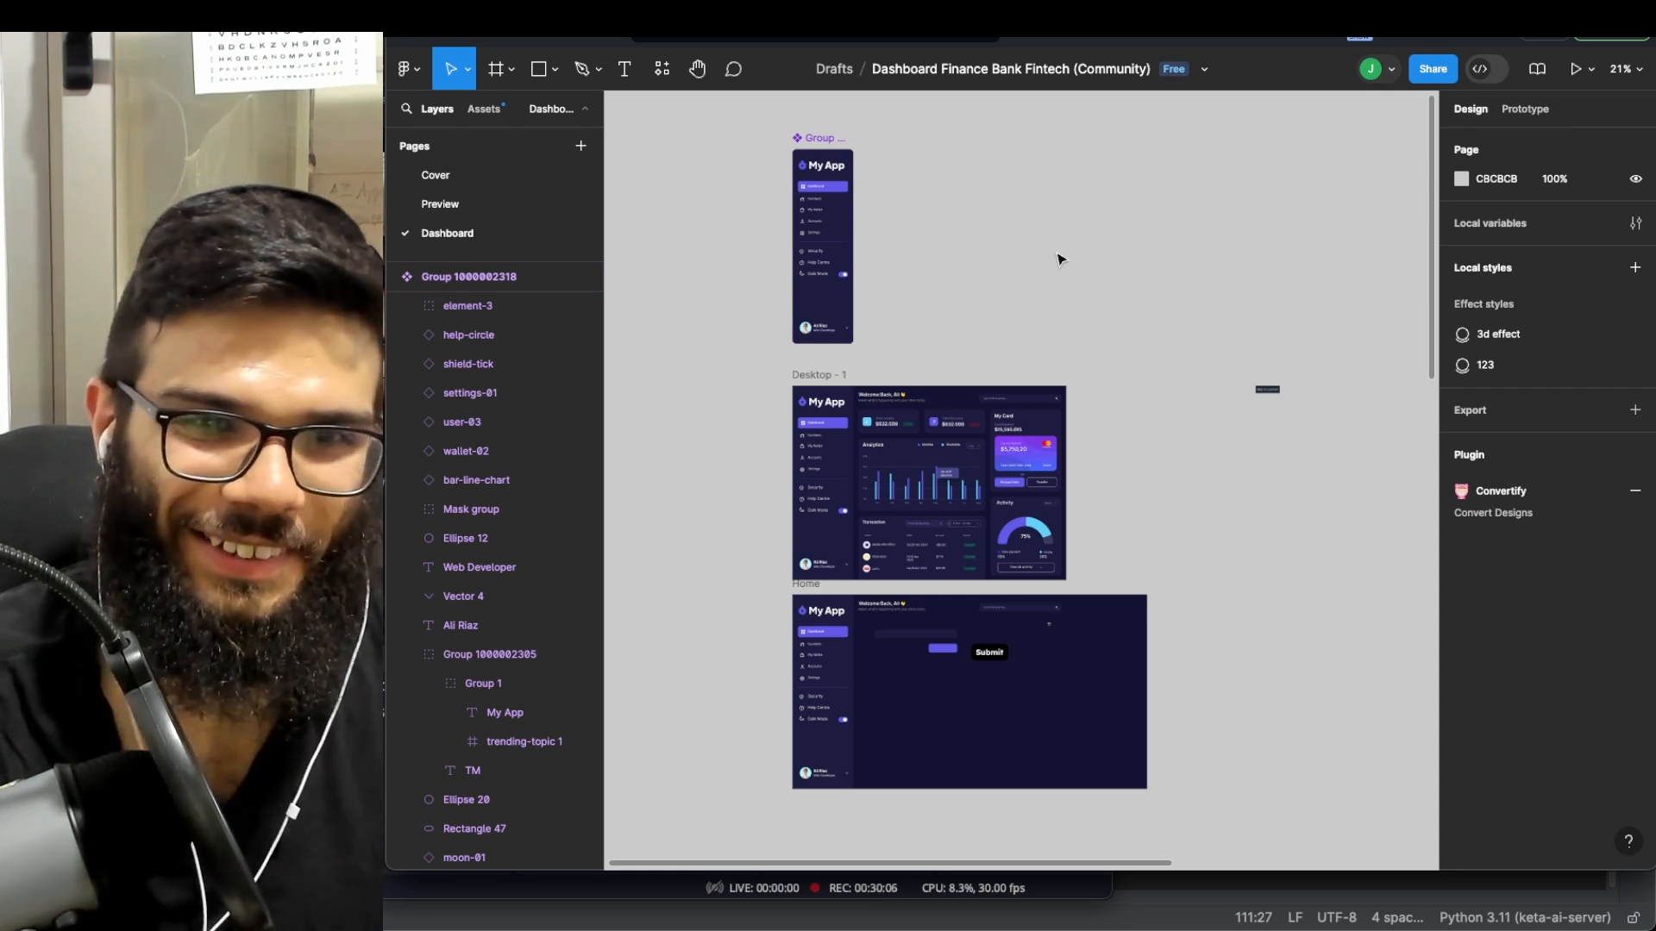
- Expand Desktop - 1 in the Layers panel to list its child layers while surveying the app frames
{"action": "scroll", "coordinate": [1057, 302], "scroll_direction": "down", "scroll_amount": 2}
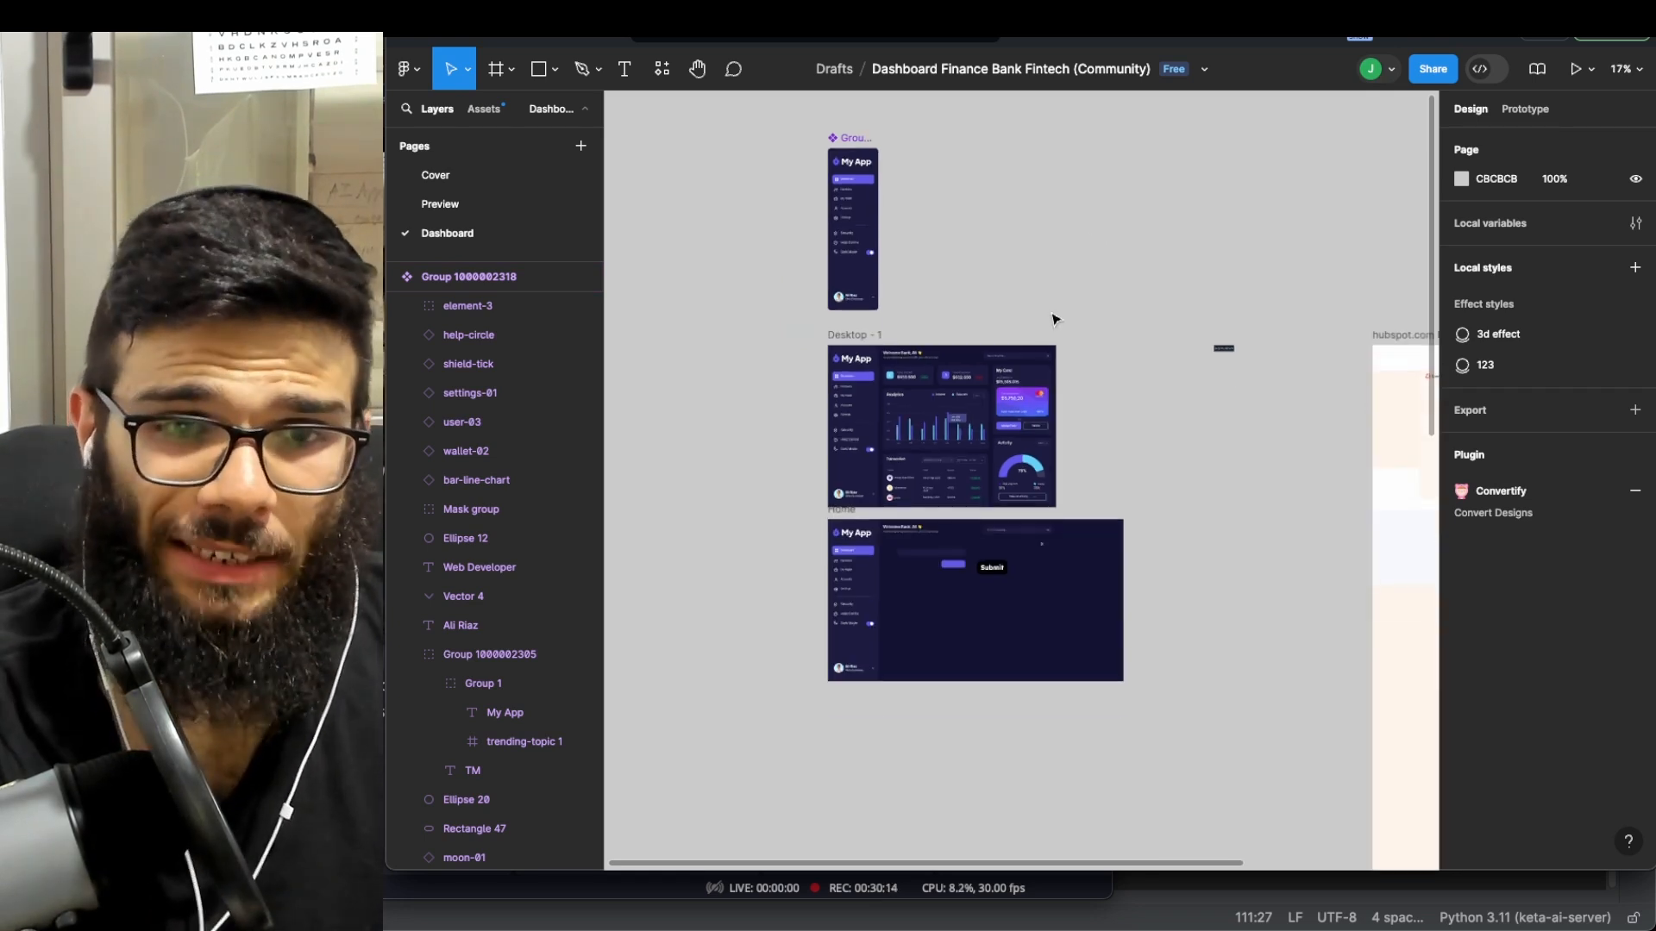
{"action": "scroll", "coordinate": [863, 361], "scroll_direction": "down", "scroll_amount": 1}
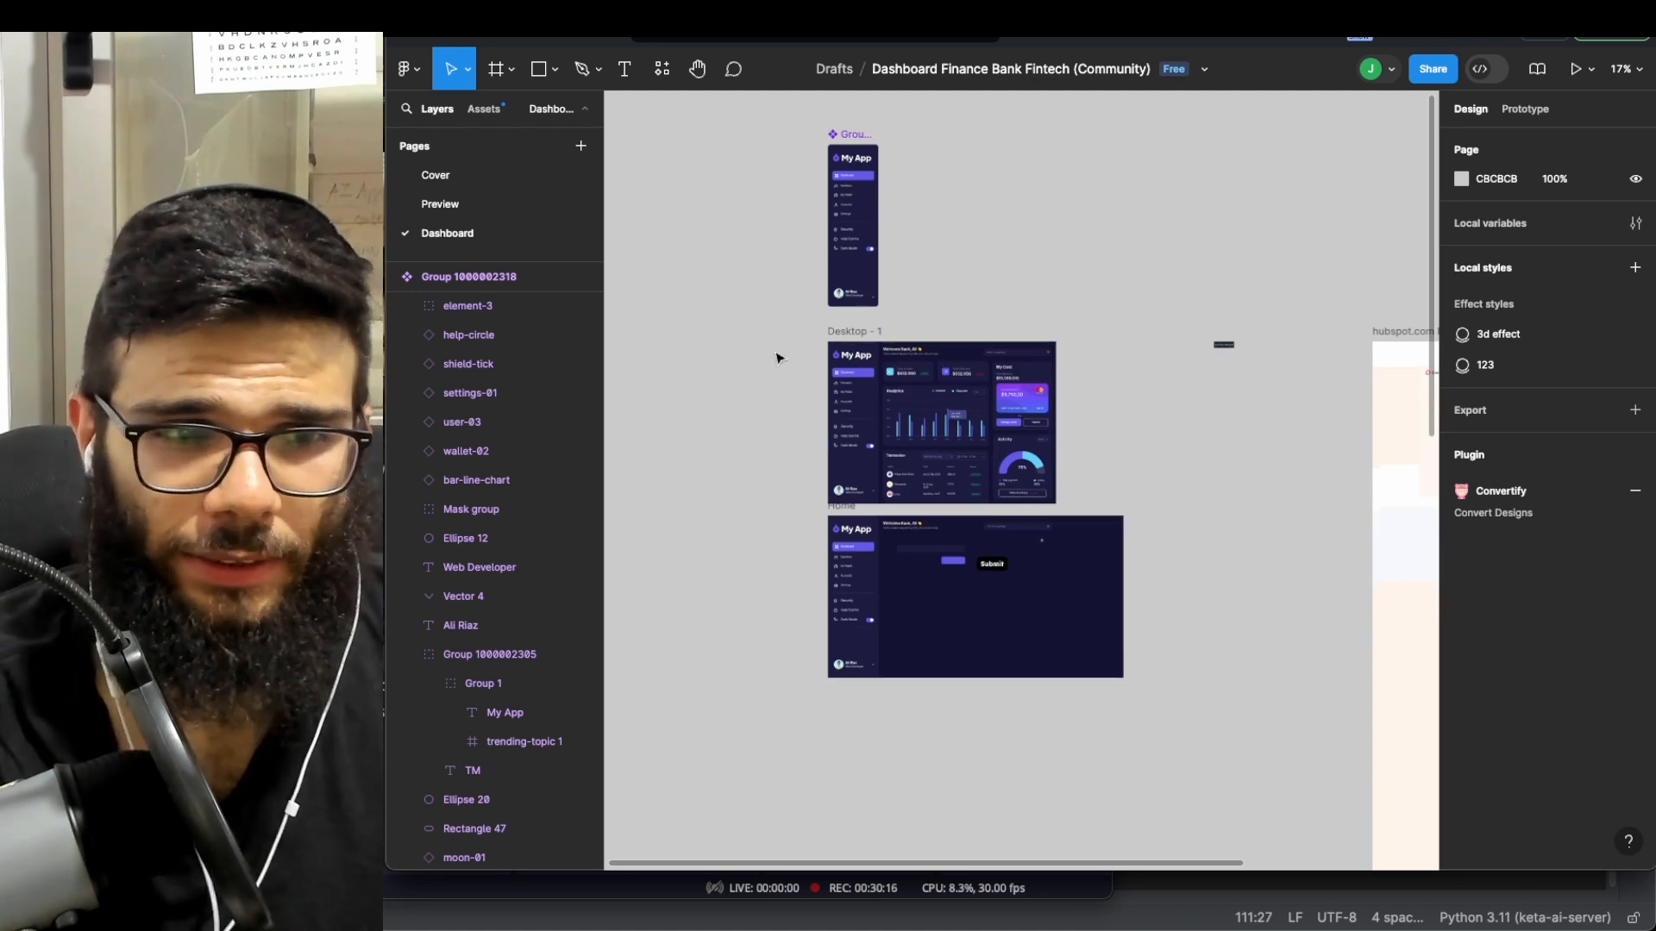
{"action": "left_click", "coordinate": [392, 276]}
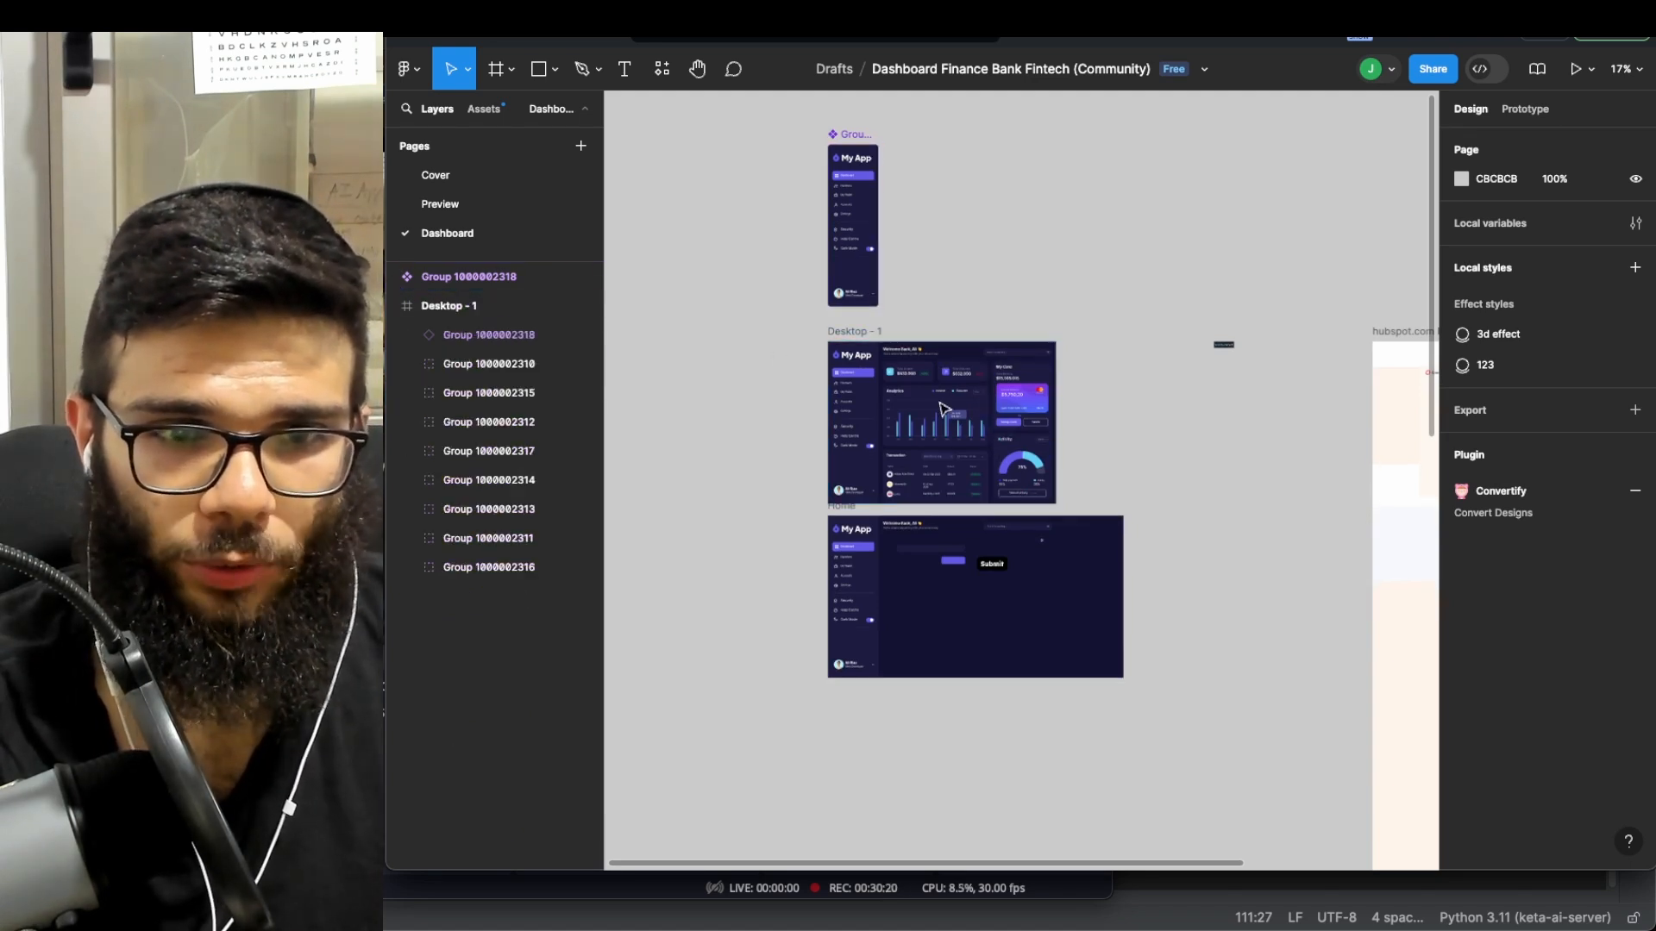
{"action": "scroll", "coordinate": [918, 432], "scroll_direction": "up", "scroll_amount": 3}
{"action": "scroll", "coordinate": [832, 373], "scroll_direction": "up", "scroll_amount": 5}
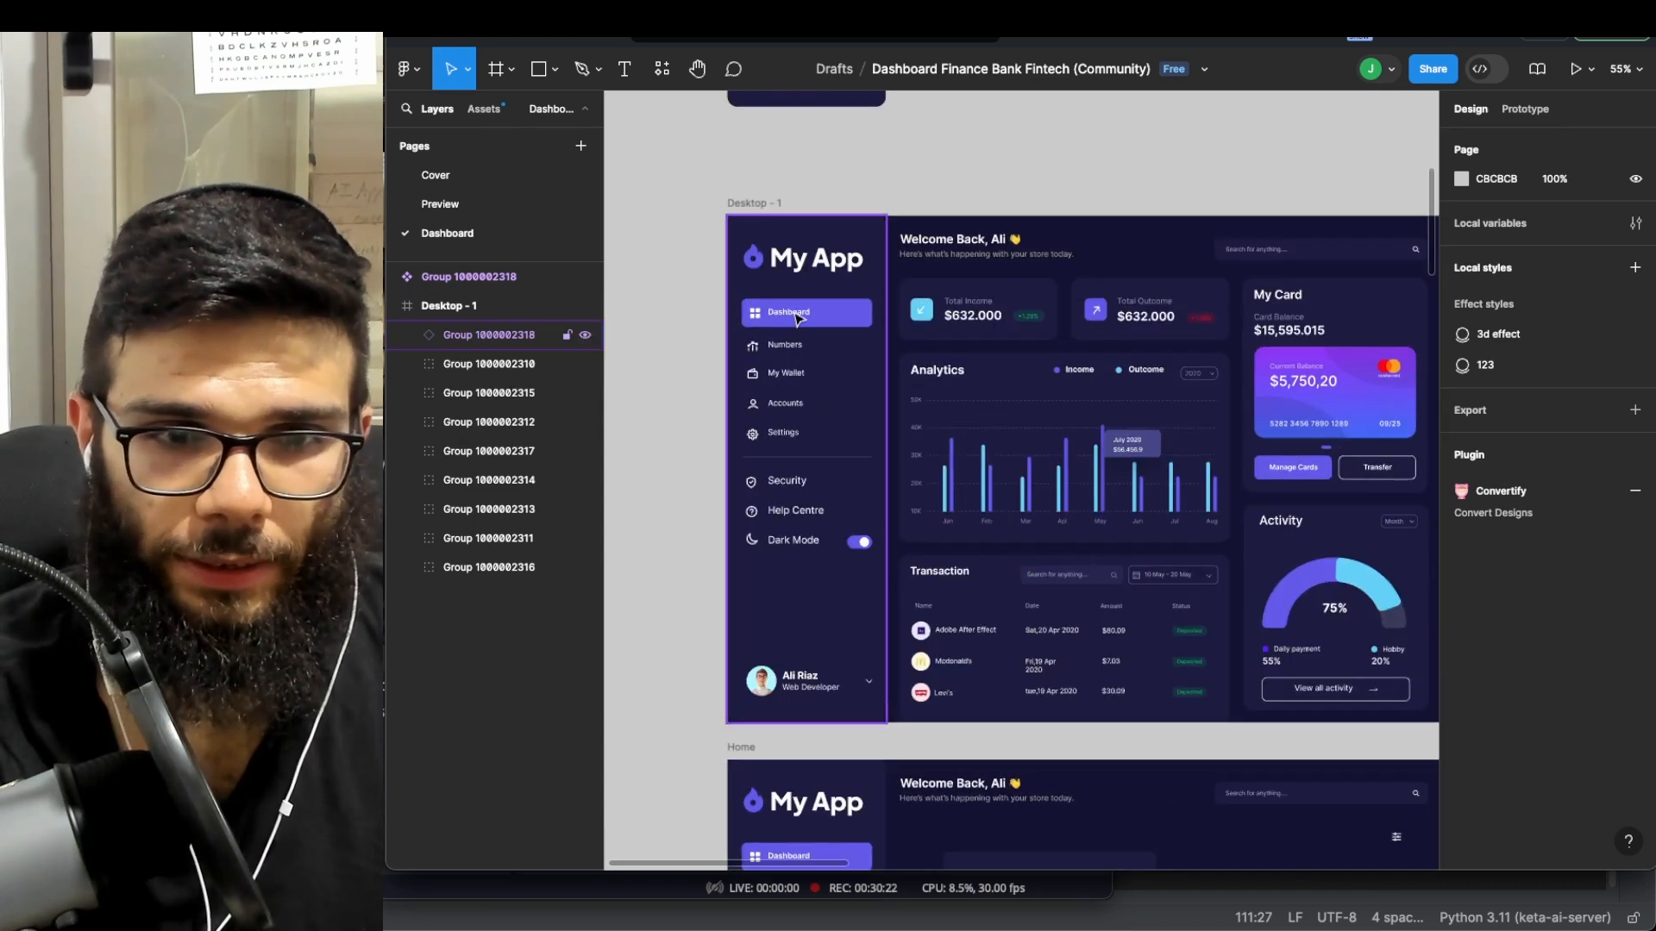
{"action": "scroll", "coordinate": [1043, 333], "scroll_direction": "right", "scroll_amount": 5}
{"action": "scroll", "coordinate": [1039, 337], "scroll_direction": "down", "scroll_amount": 6}
{"action": "scroll", "coordinate": [939, 649], "scroll_direction": "up", "scroll_amount": 2}
{"action": "scroll", "coordinate": [931, 710], "scroll_direction": "down", "scroll_amount": 5}
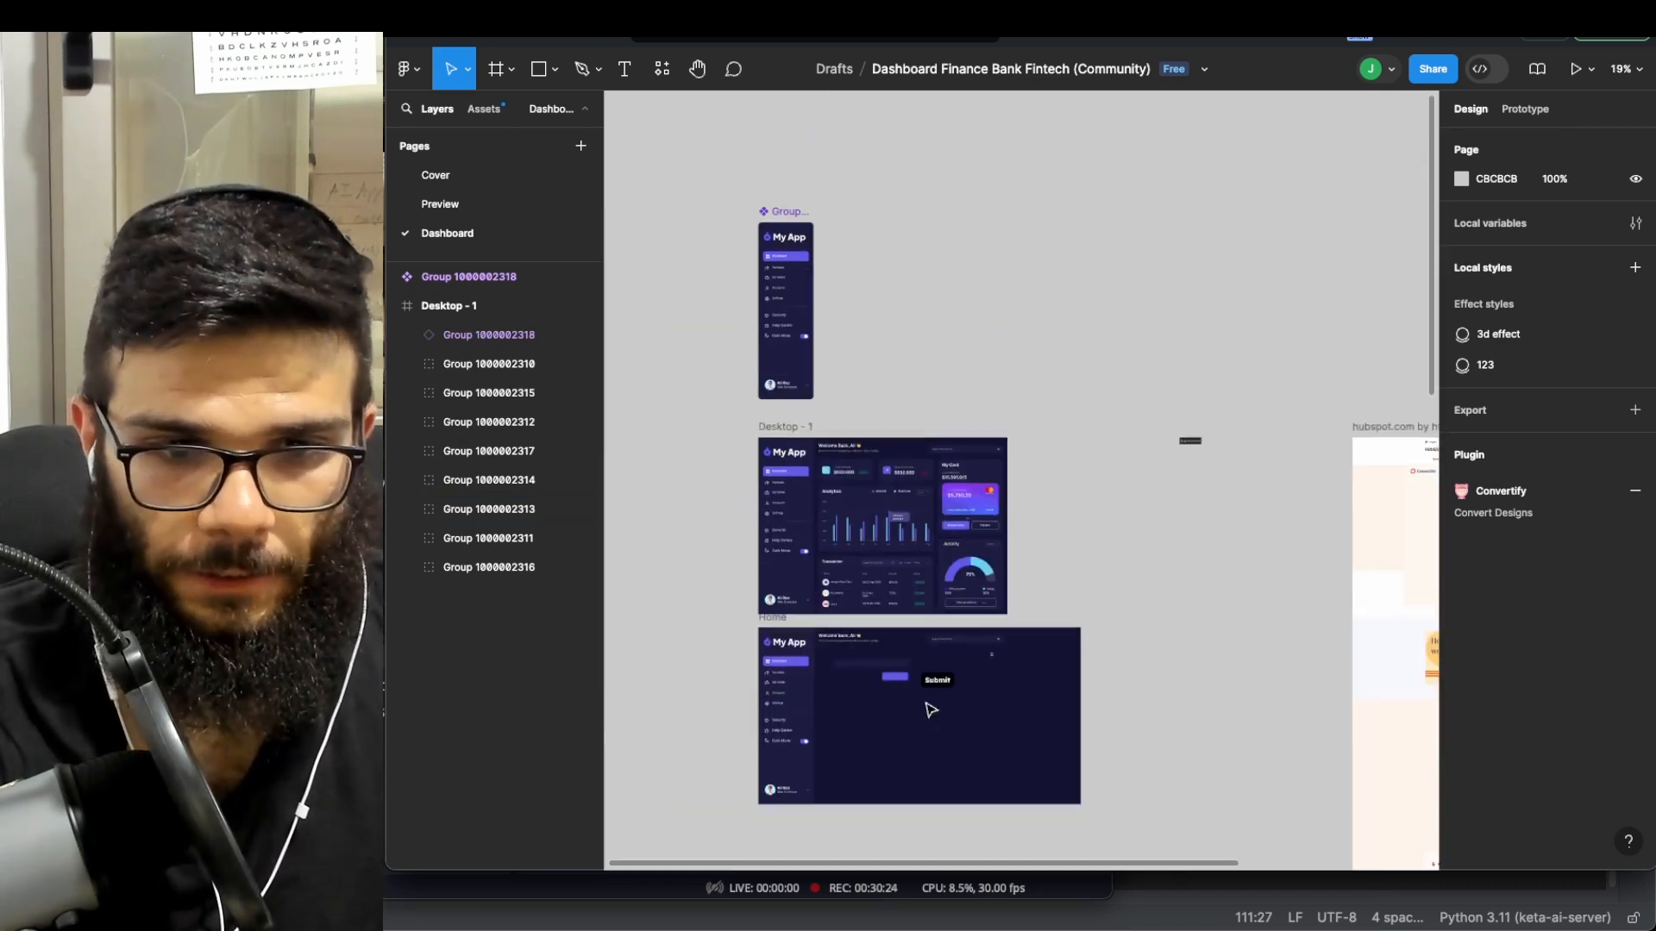
{"action": "scroll", "coordinate": [924, 380], "scroll_direction": "up", "scroll_amount": 6}
{"action": "scroll", "coordinate": [925, 377], "scroll_direction": "up", "scroll_amount": 8}
- Move the black Submit frame onto the purple button and adjust its layer order
{"action": "left_click_drag", "start_coordinate": [1032, 260], "coordinate": [864, 269]}
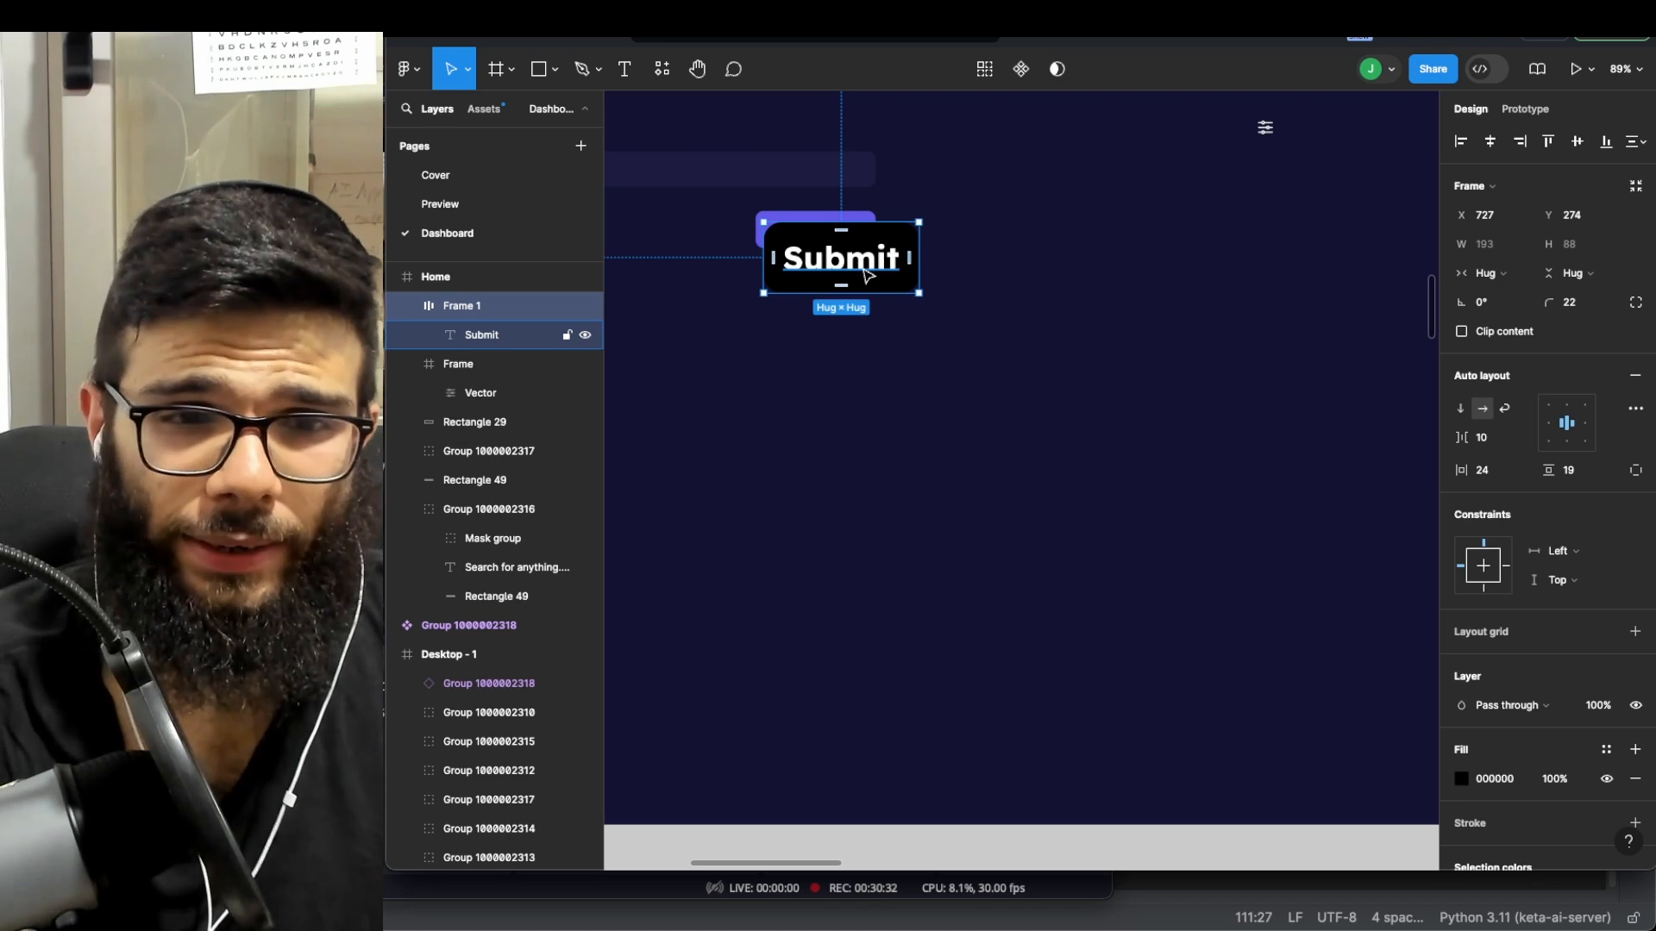
{"action": "key", "text": "ctrl+bracketleft"}
{"action": "key", "text": "ctrl+bracketleft"}
{"action": "key", "text": "ctrl+bracketleft"}
{"action": "key", "text": "ctrl+bracketright"}
{"action": "key", "text": "ctrl+bracketright"}
{"action": "key", "text": "ctrl+bracketright"}
{"action": "key", "text": "ctrl+bracketright"}
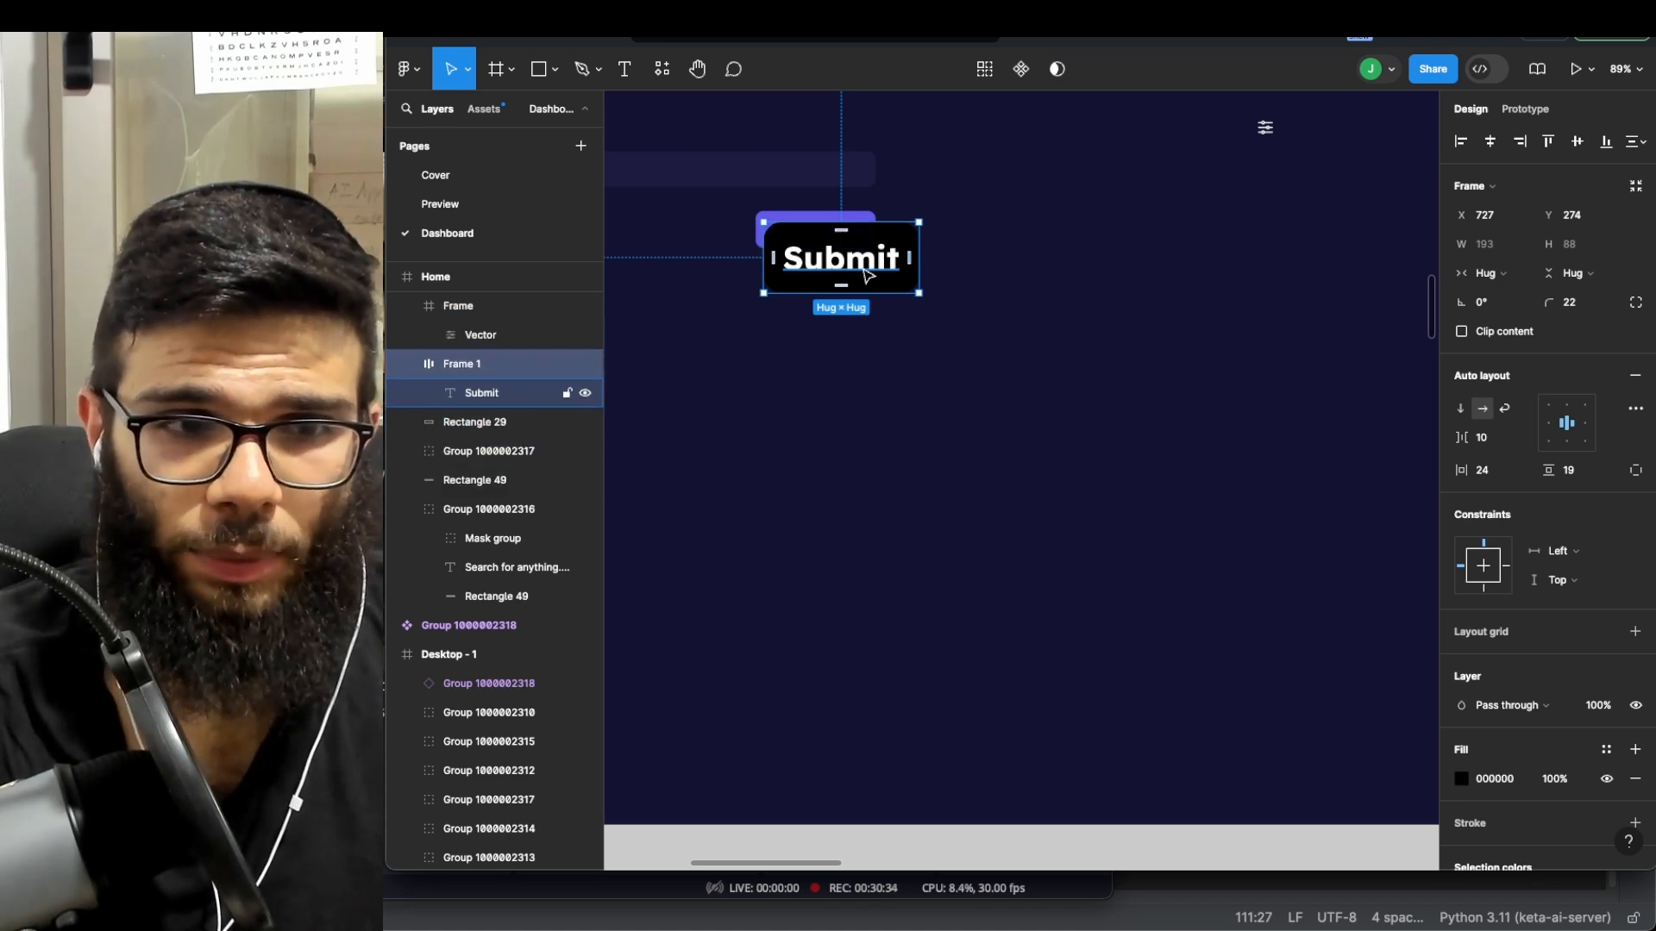
{"action": "key", "text": "ctrl+bracketleft"}
{"action": "key", "text": "ctrl+bracketleft"}
{"action": "key", "text": "ctrl+bracketleft"}
{"action": "key", "text": "ctrl+bracketright"}
{"action": "key", "text": "ctrl+bracketright"}
{"action": "key", "text": "ctrl+bracketright"}
{"action": "key", "text": "ctrl+bracketleft"}
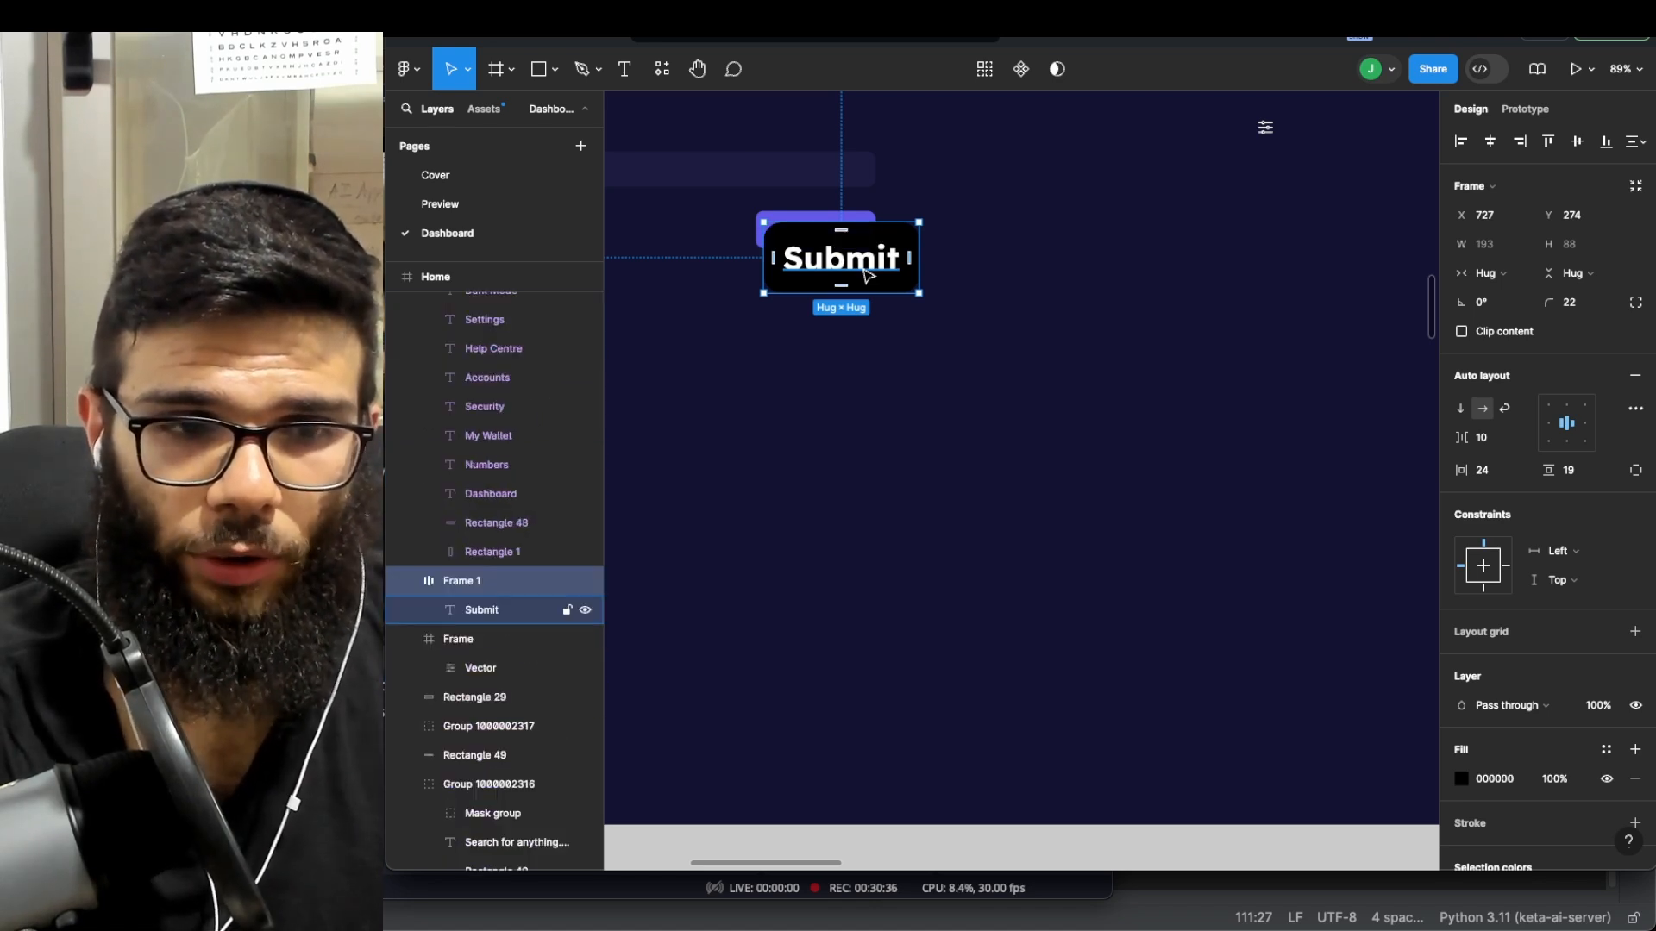
{"action": "scroll", "coordinate": [954, 325], "scroll_direction": "down", "scroll_amount": 5}
{"action": "scroll", "coordinate": [842, 267], "scroll_direction": "left", "scroll_amount": 3}
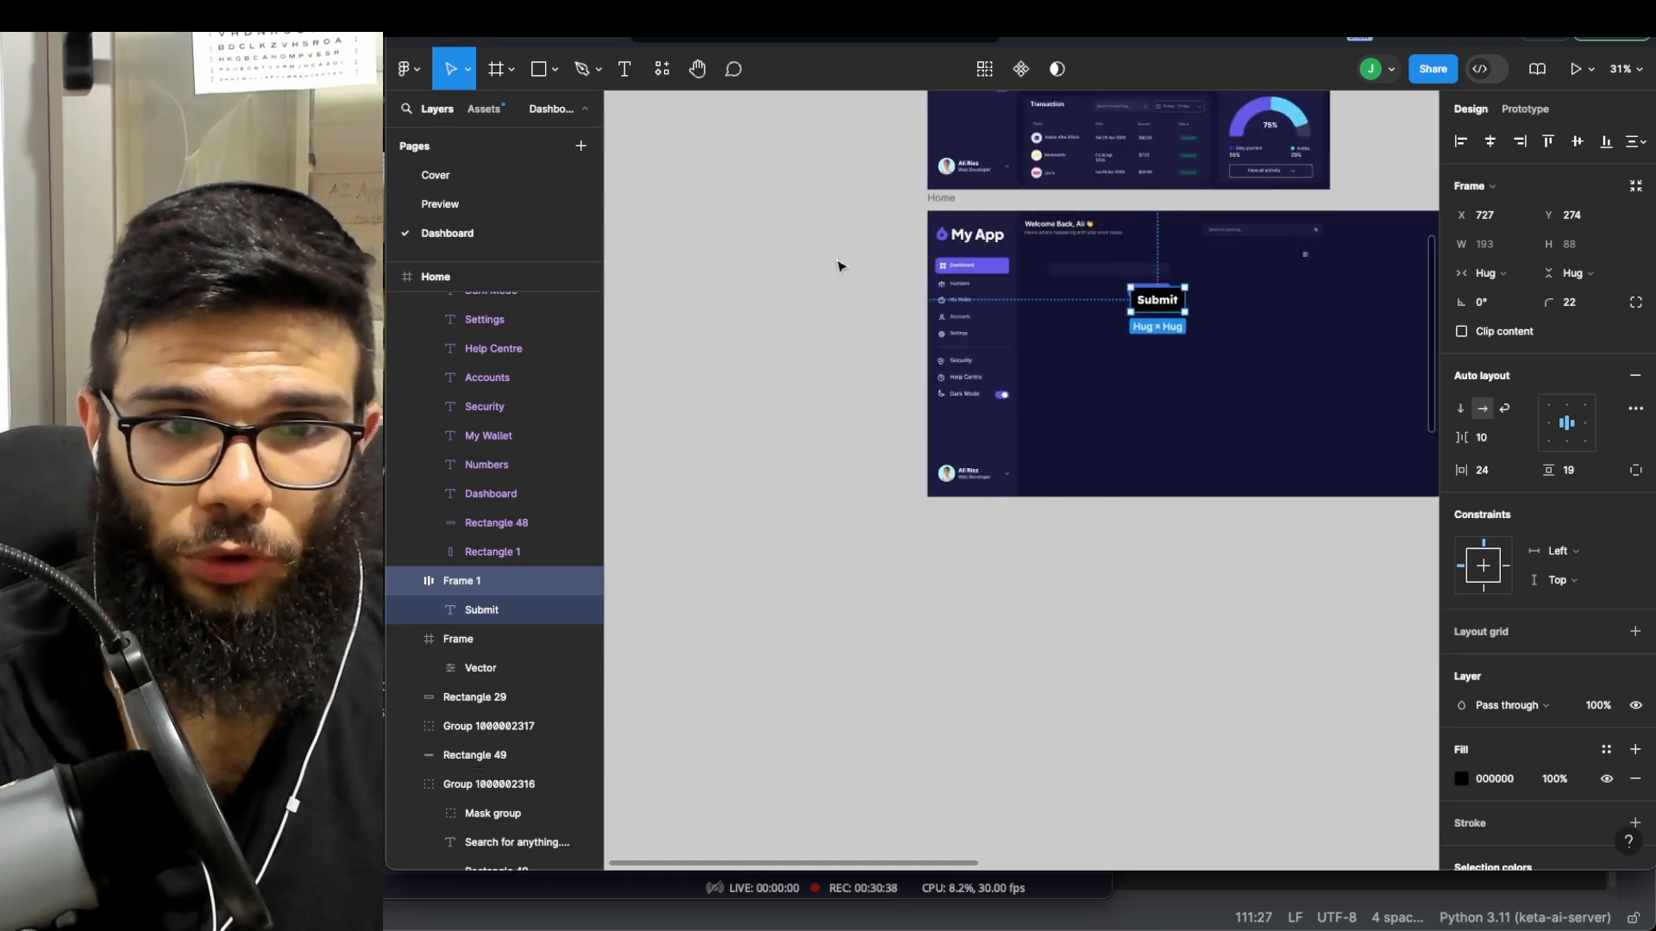
{"action": "scroll", "coordinate": [1026, 276], "scroll_direction": "up", "scroll_amount": 4}
{"action": "scroll", "coordinate": [1026, 276], "scroll_direction": "right", "scroll_amount": 3}
- Move the black Submit frame down off the purple button, undoing an accidental Home frame move
{"action": "key", "text": "Escape"}
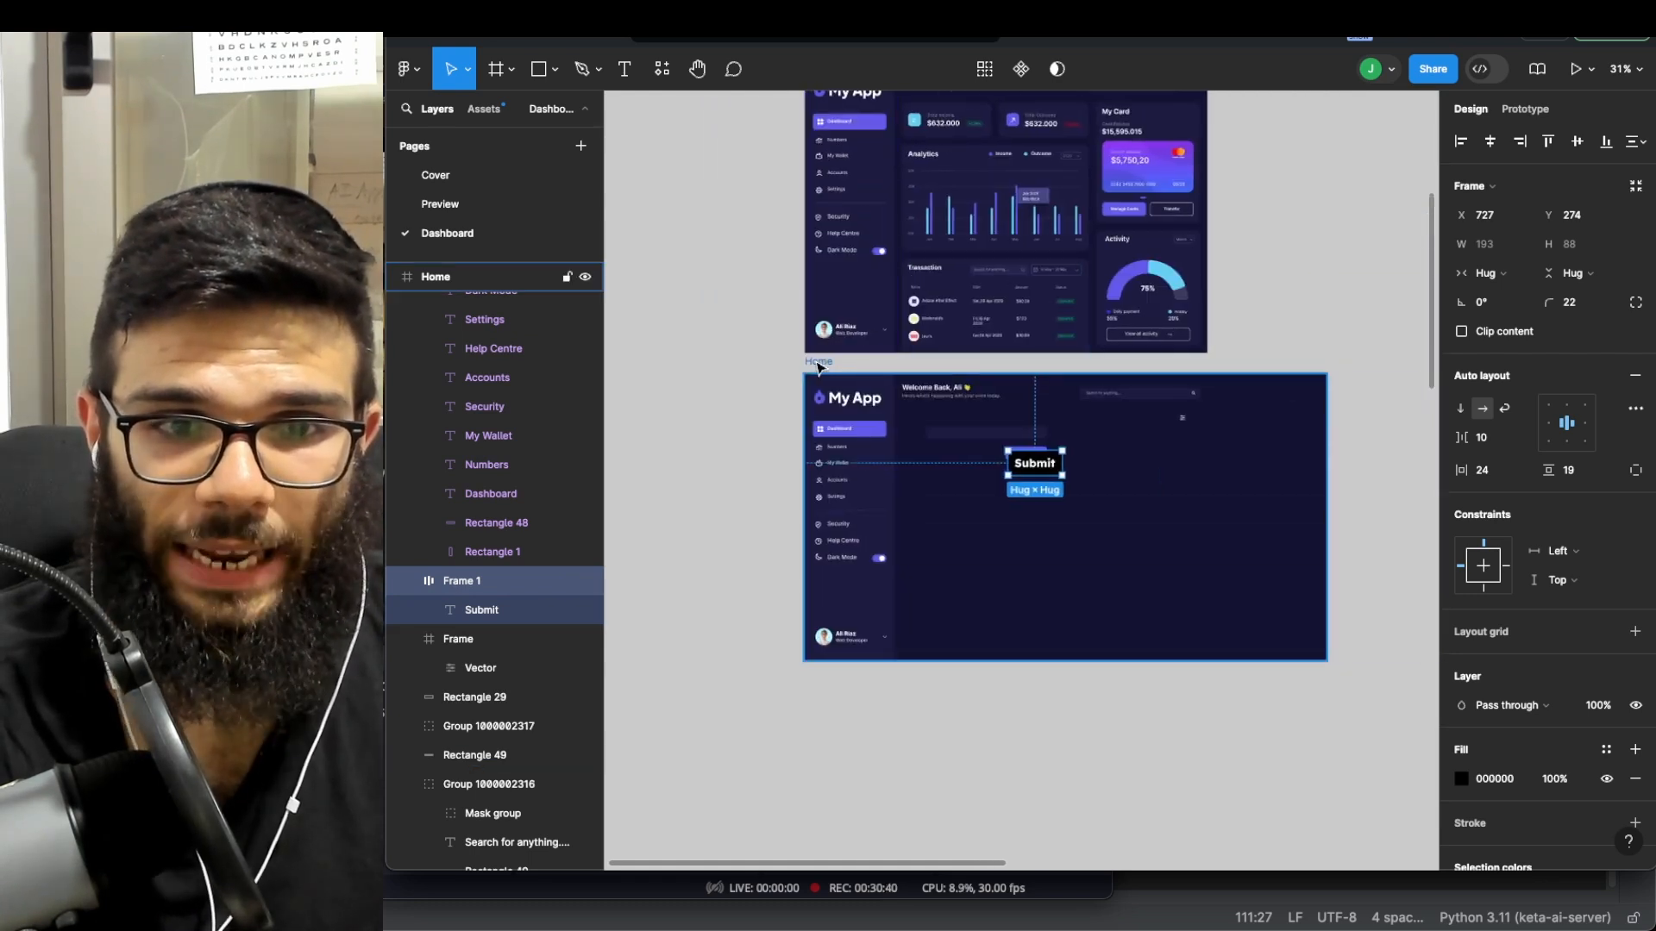
{"action": "scroll", "coordinate": [1046, 494], "scroll_direction": "up", "scroll_amount": 5}
{"action": "left_click_drag", "start_coordinate": [1032, 433], "coordinate": [1030, 506]}
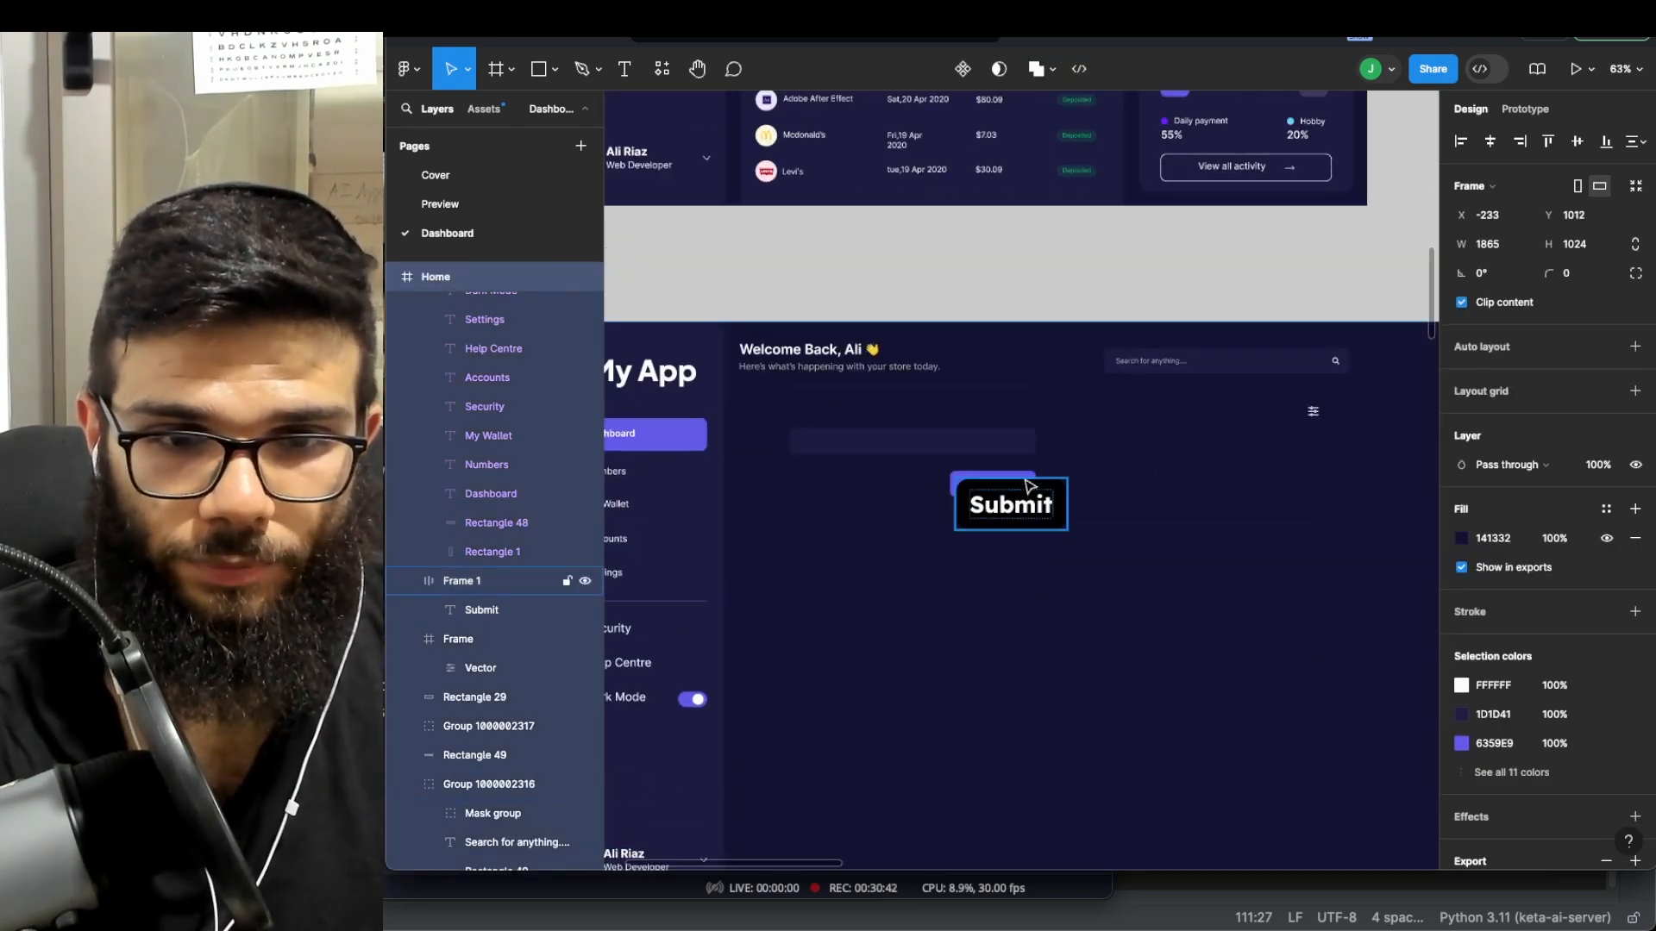
{"action": "key", "text": "super+z"}
{"action": "left_click_drag", "start_coordinate": [1014, 442], "coordinate": [964, 534]}
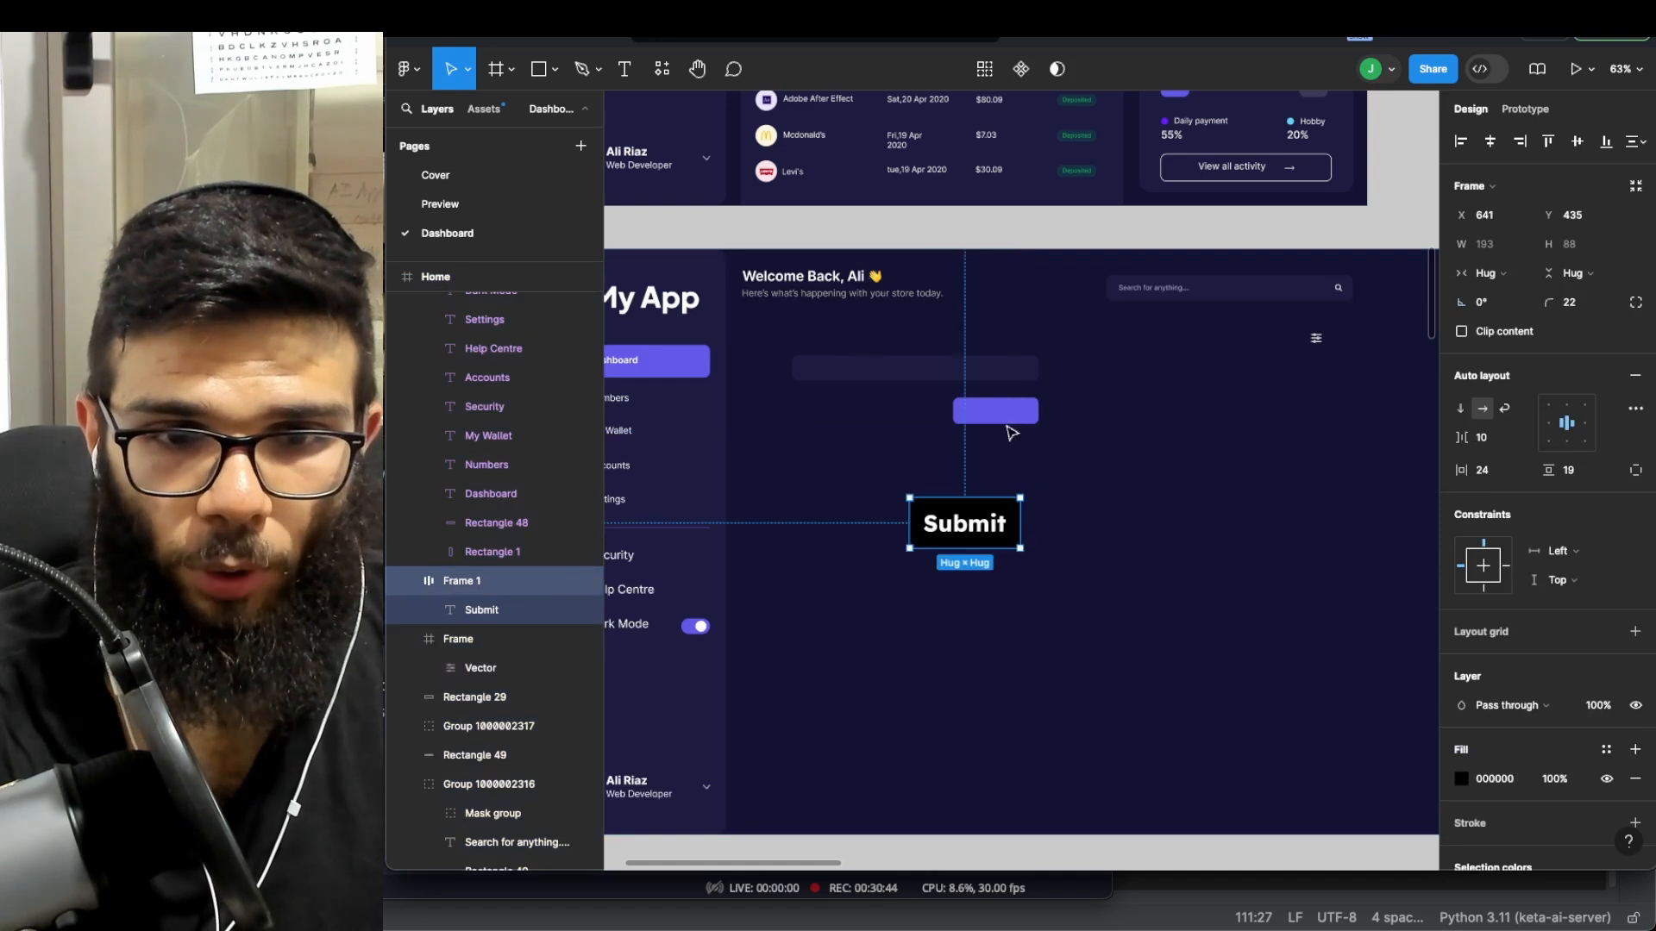
{"action": "left_click", "coordinate": [1011, 421]}
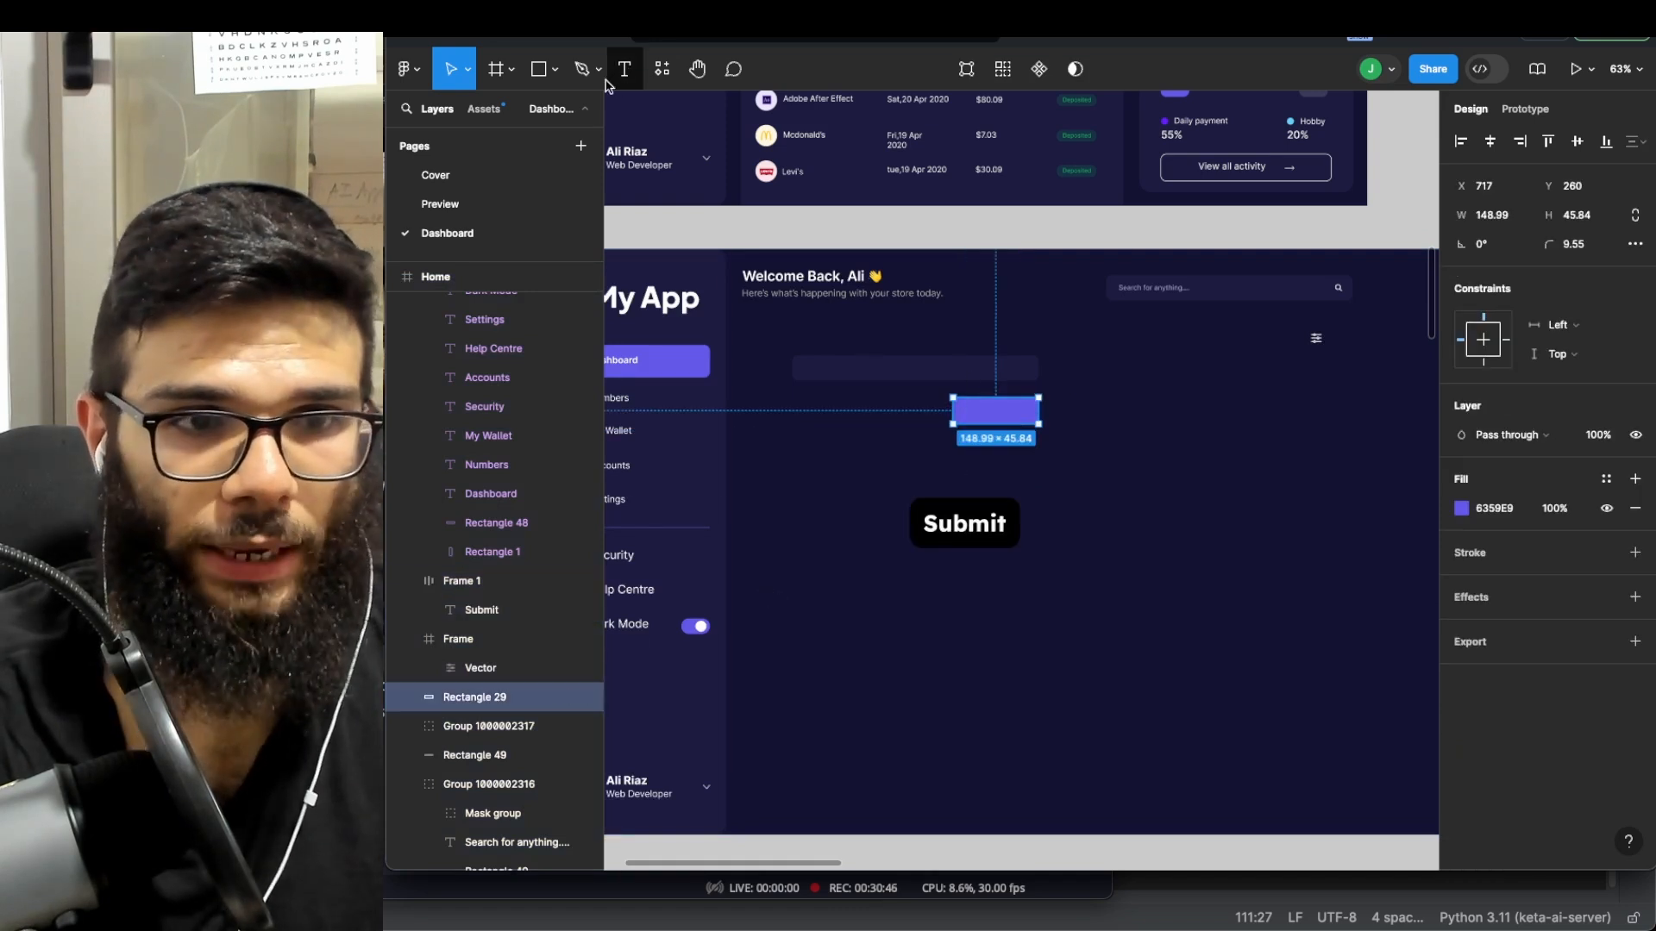
{"action": "double_click", "coordinate": [975, 419]}
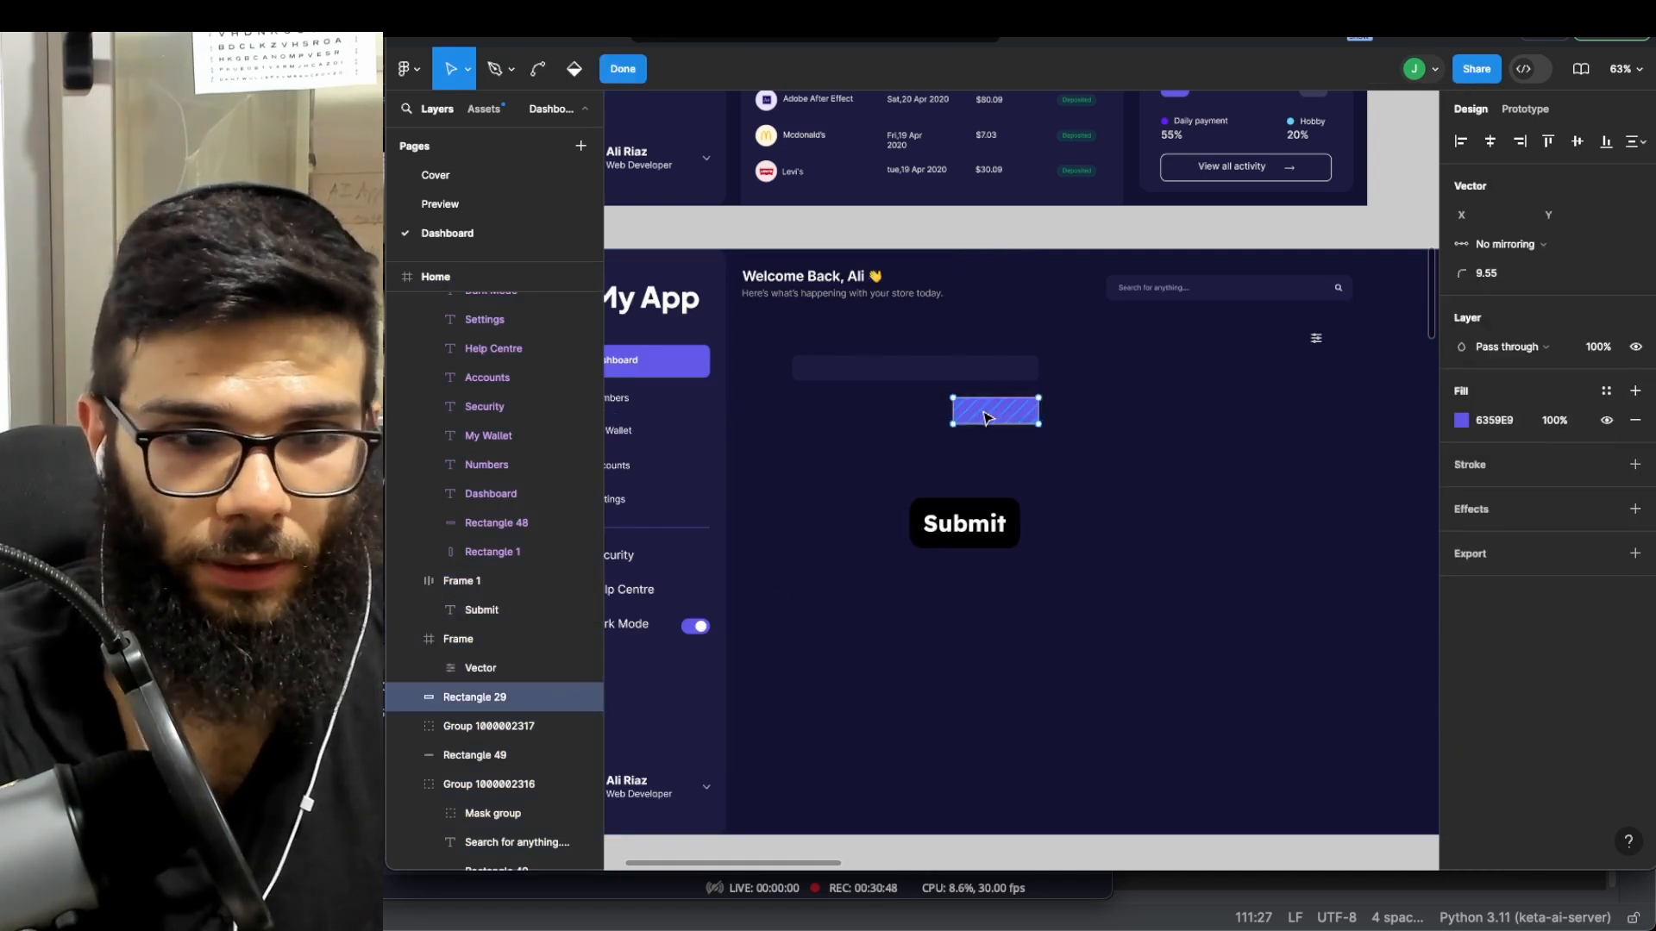
{"action": "key", "text": "Escape"}
- Create a 'Submit' text layer and drag it onto the purple button
{"action": "key", "text": "t"}
{"action": "left_click", "coordinate": [992, 468]}
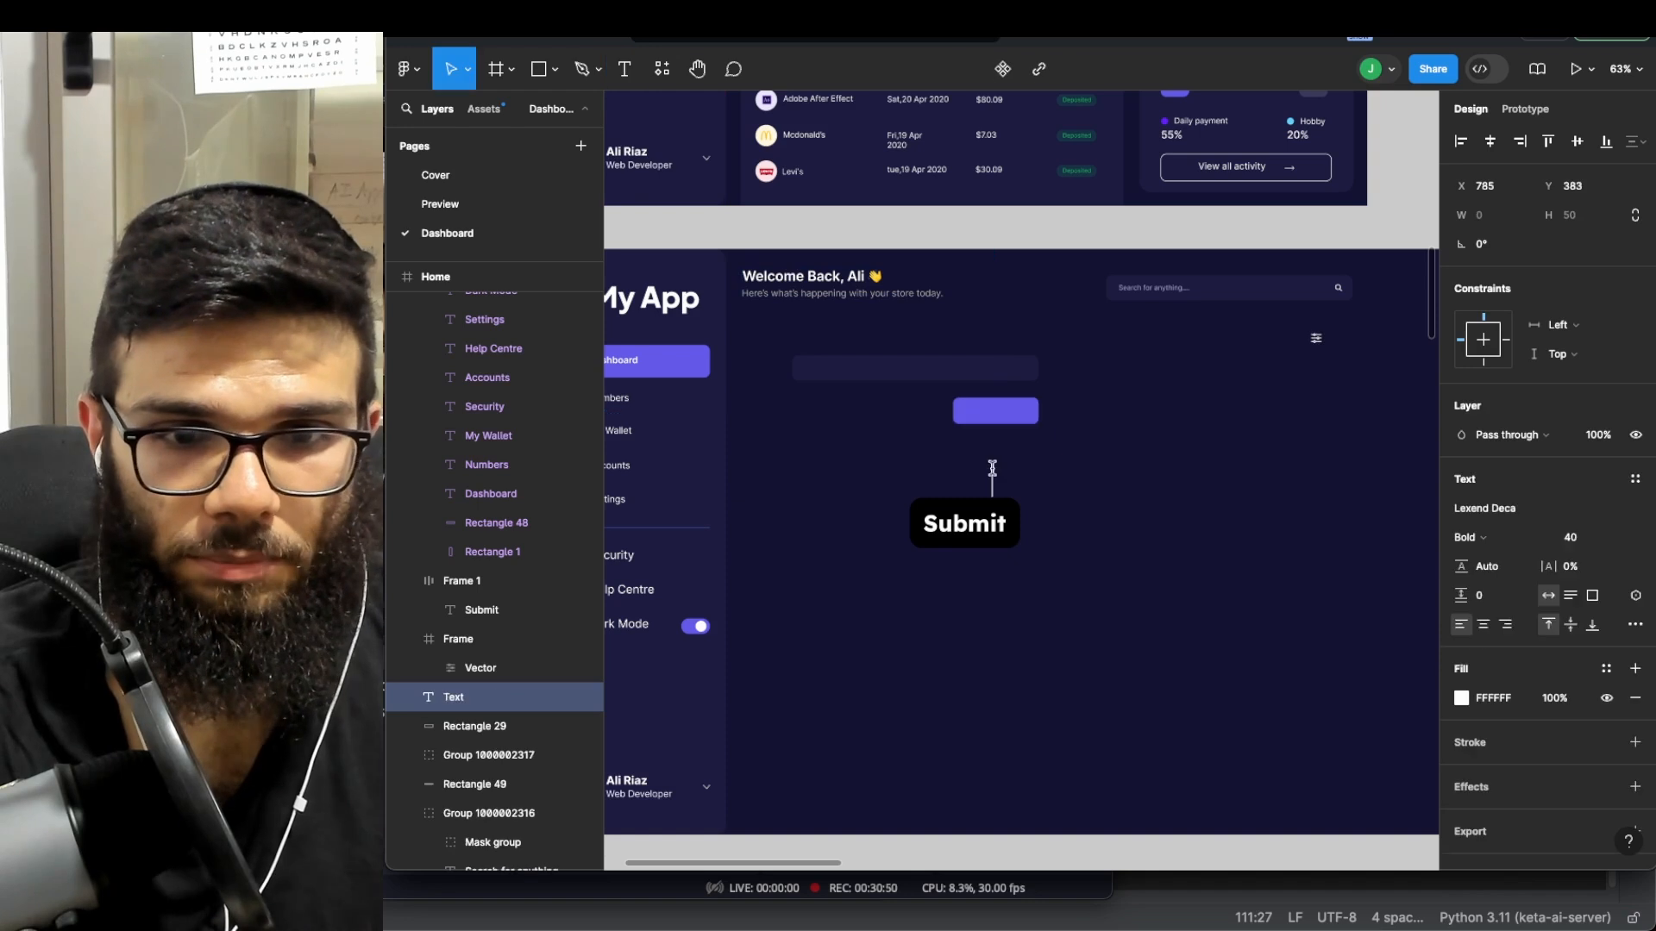
{"action": "type", "text": "sub"}
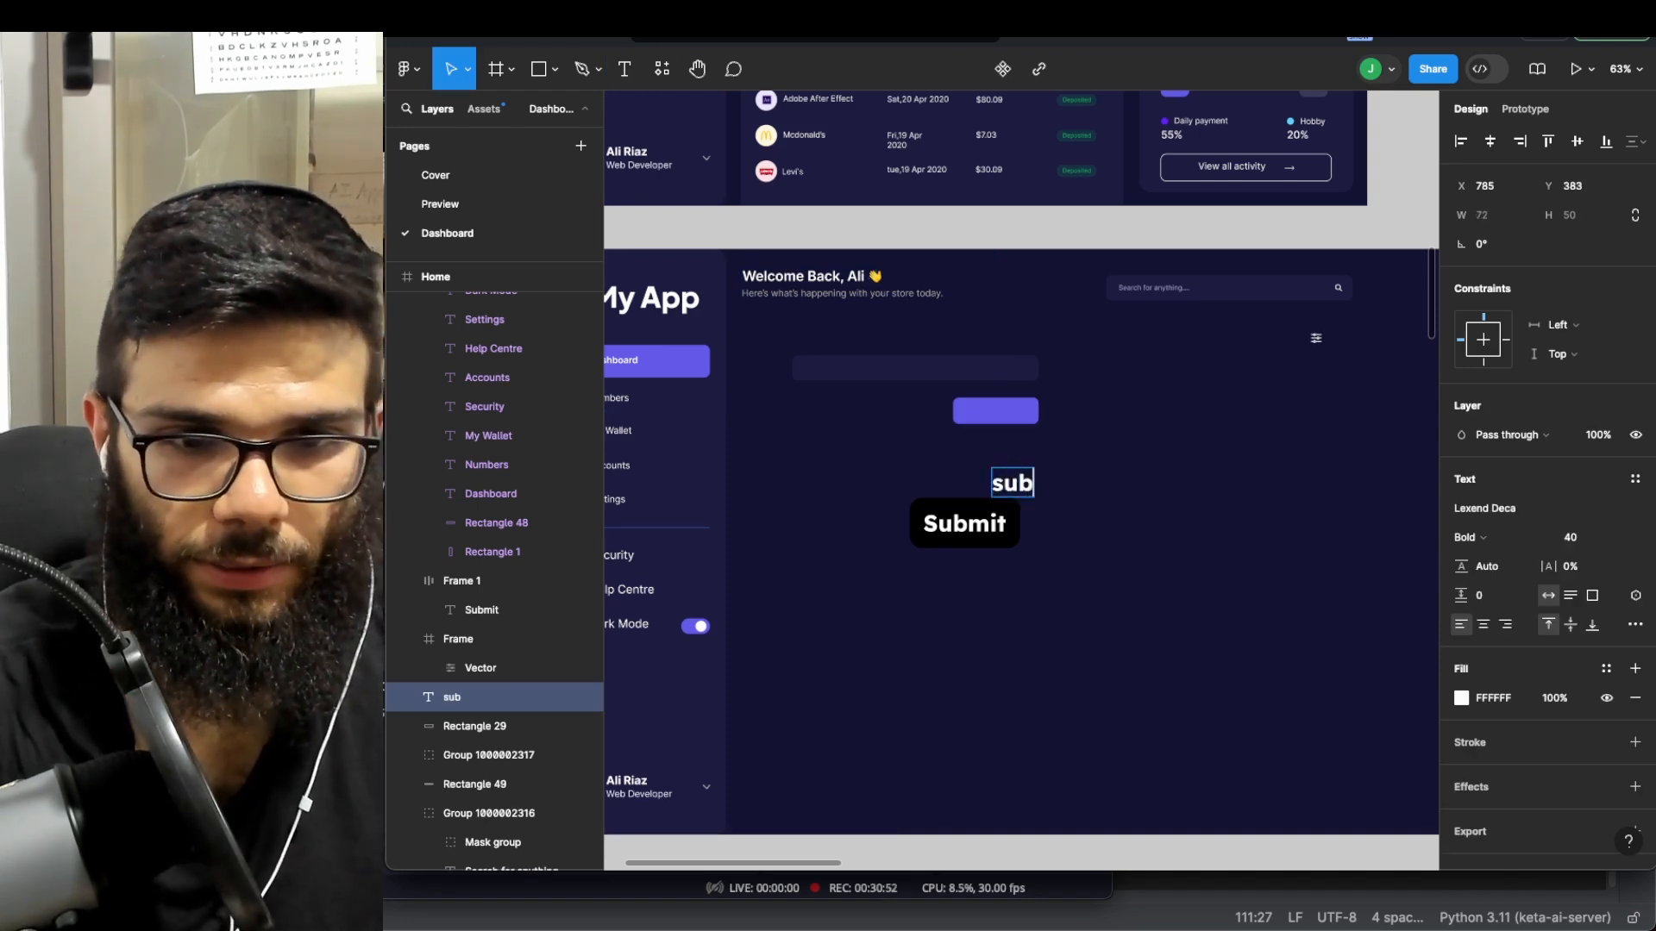
{"action": "type", "text": "ubmit"}
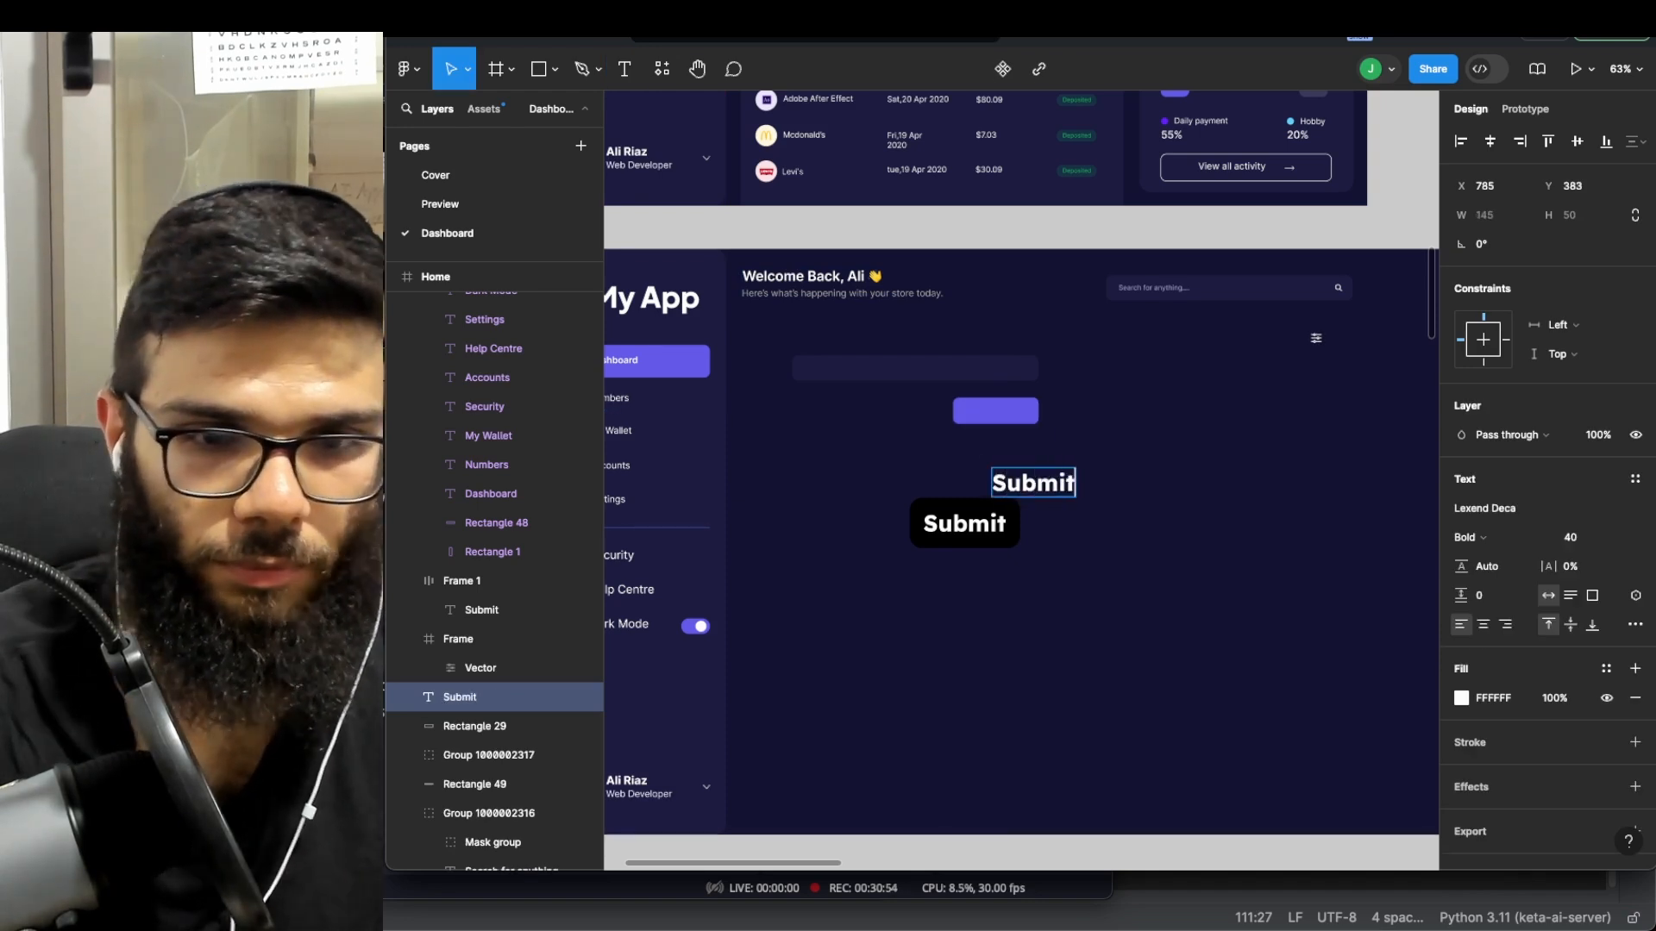
{"action": "left_click", "coordinate": [1149, 508]}
{"action": "scroll", "coordinate": [1044, 505], "scroll_direction": "up", "scroll_amount": 3}
{"action": "left_click_drag", "start_coordinate": [1051, 483], "coordinate": [993, 374]}
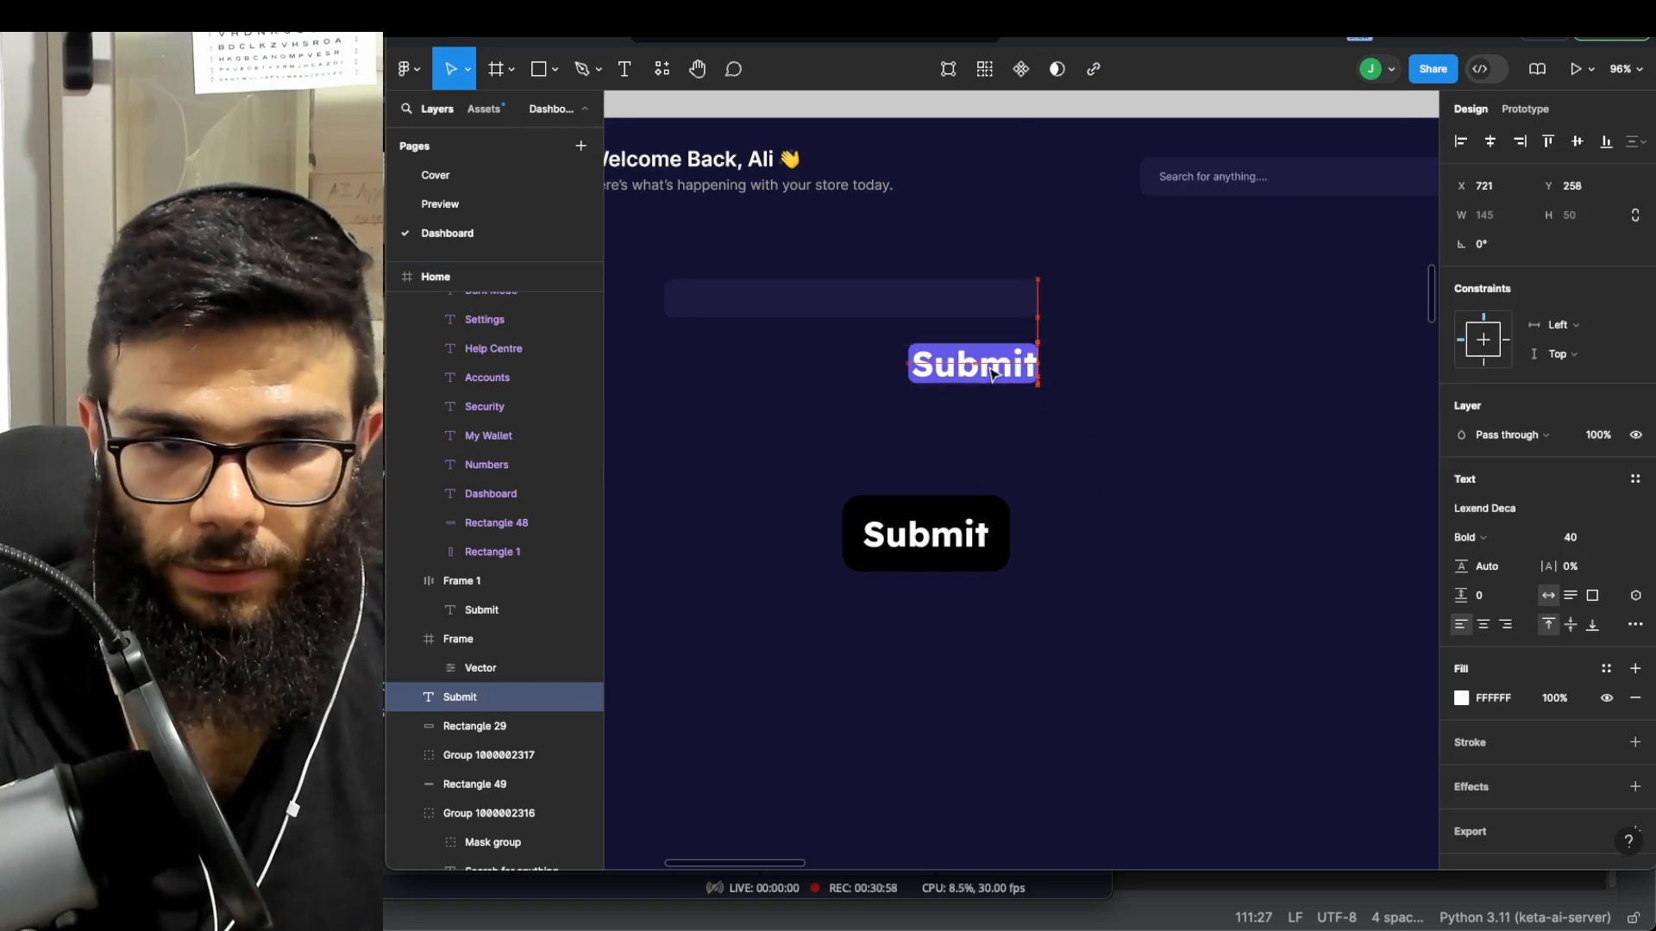
- Set the Submit text to size 24 and centre it on the purple button
{"action": "left_click", "coordinate": [1591, 537]}
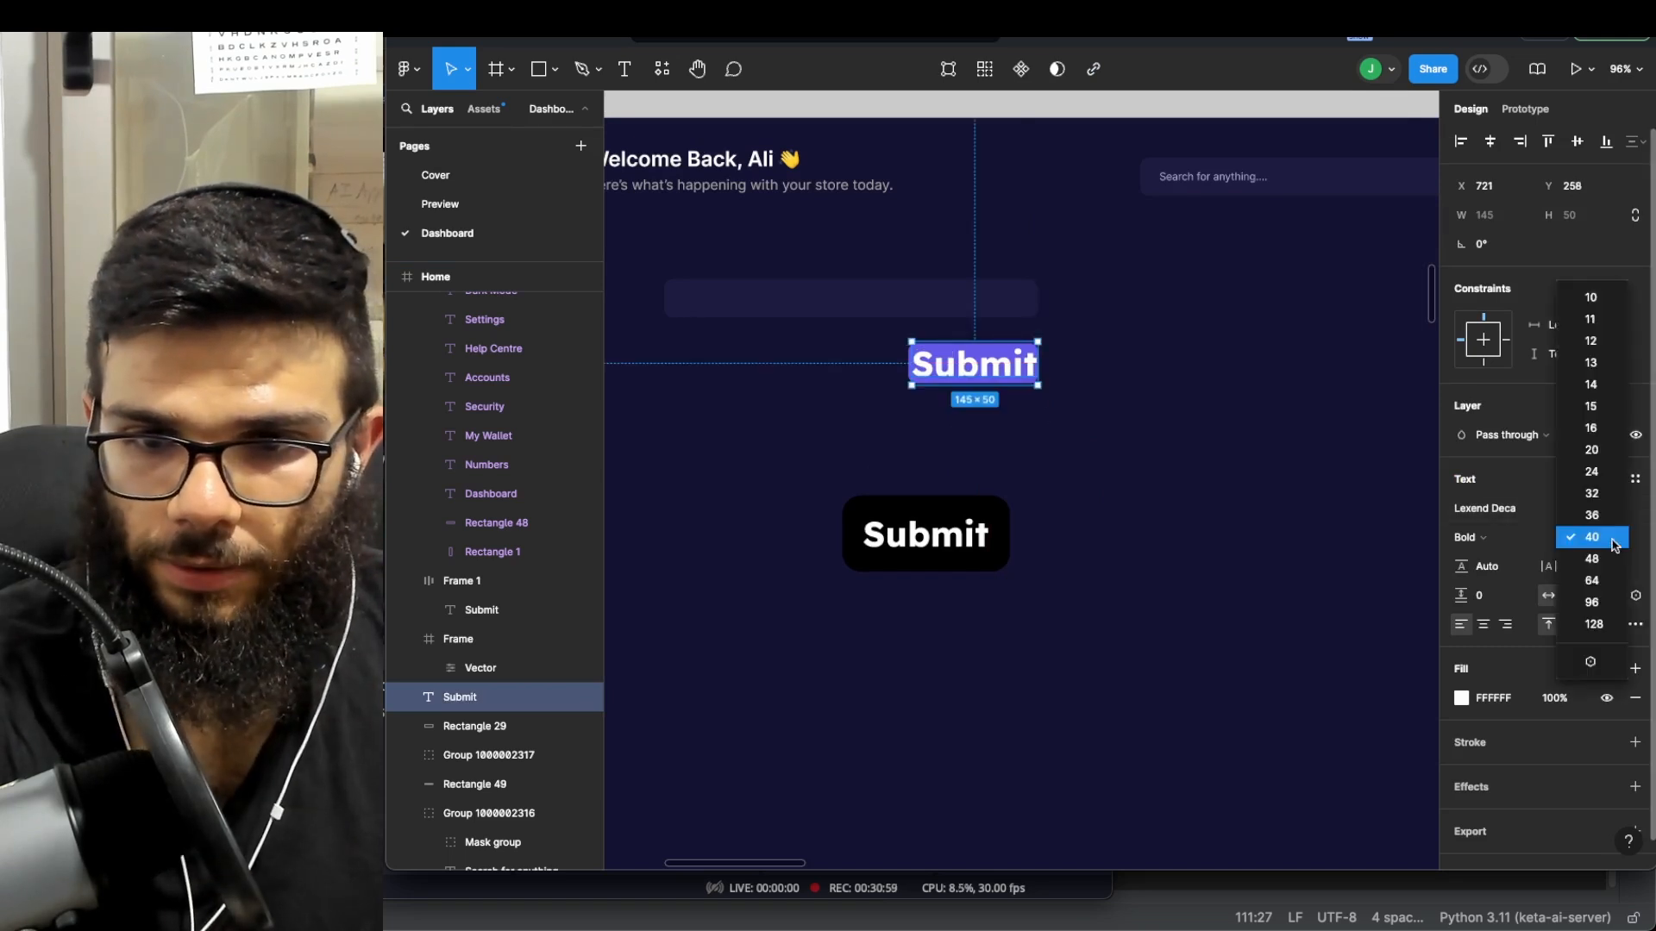
{"action": "left_click", "coordinate": [1606, 481]}
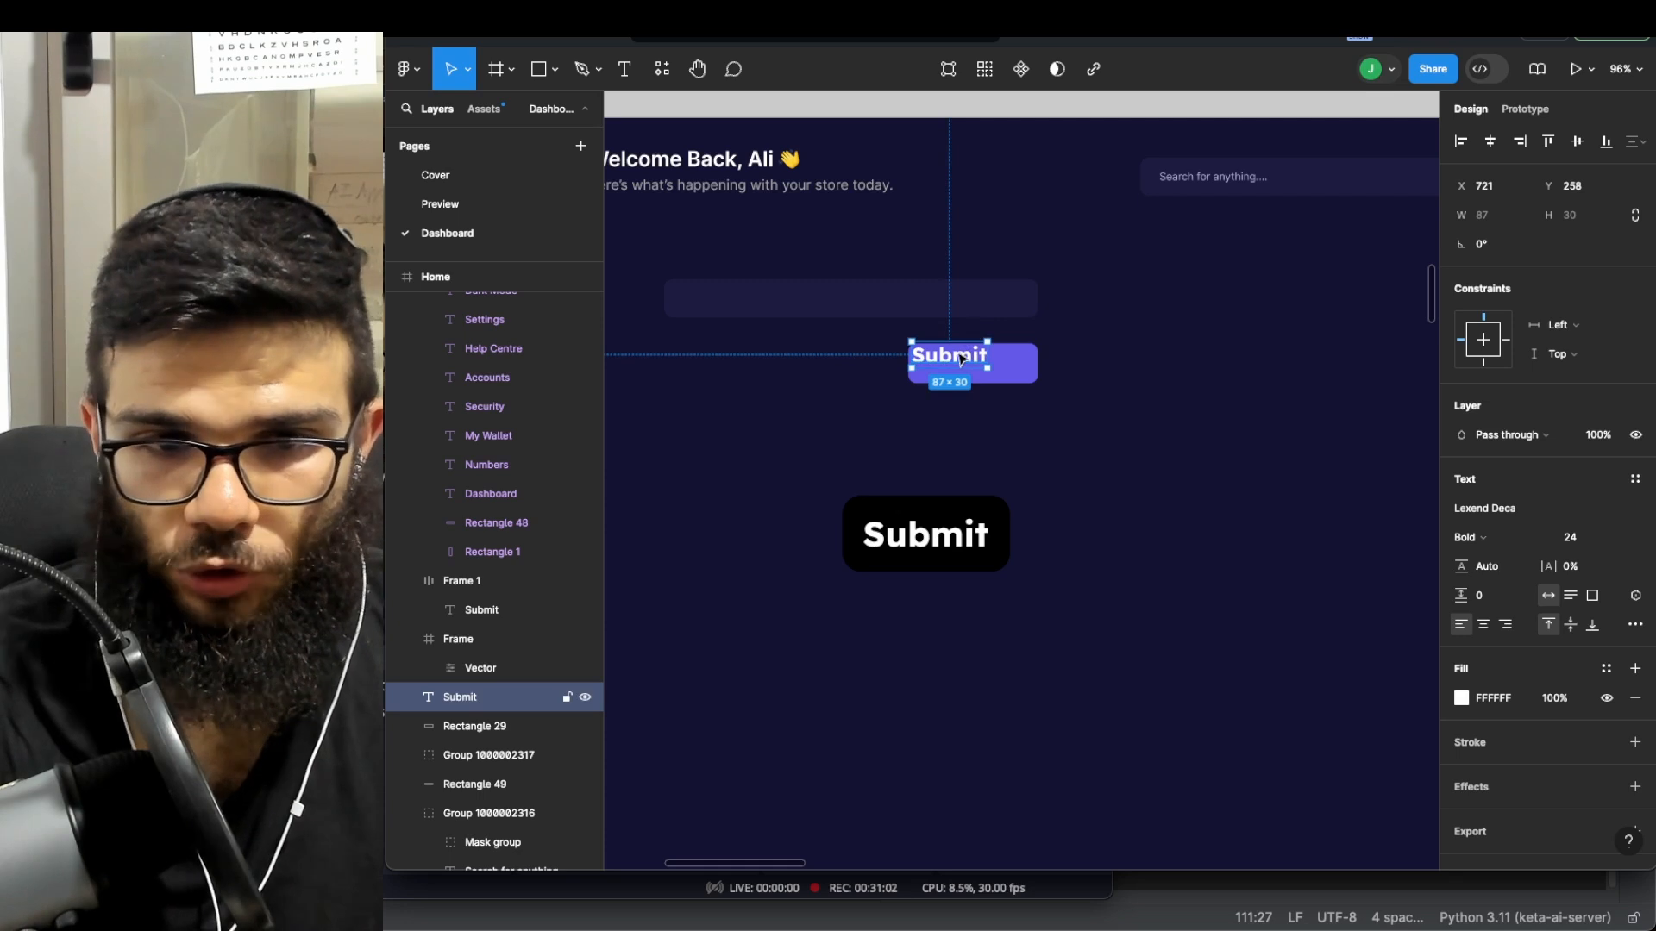
{"action": "left_click_drag", "start_coordinate": [960, 359], "coordinate": [969, 366]}
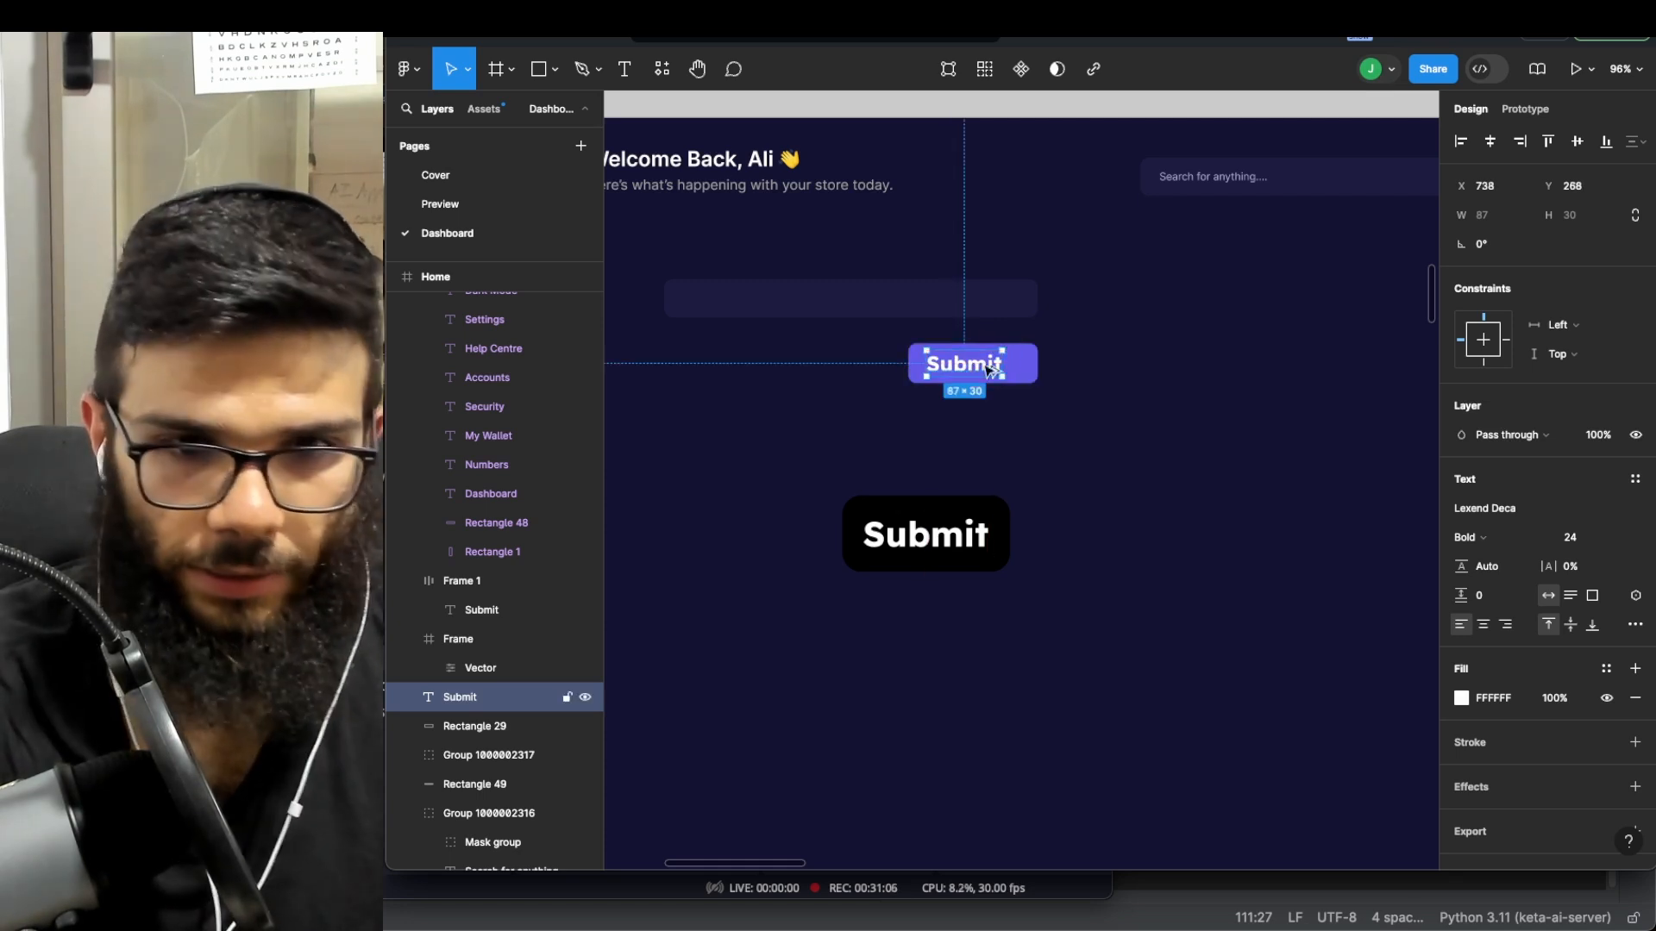
{"action": "scroll", "coordinate": [1062, 388], "scroll_direction": "left", "scroll_amount": 3}
{"action": "scroll", "coordinate": [1121, 388], "scroll_direction": "left", "scroll_amount": 2}
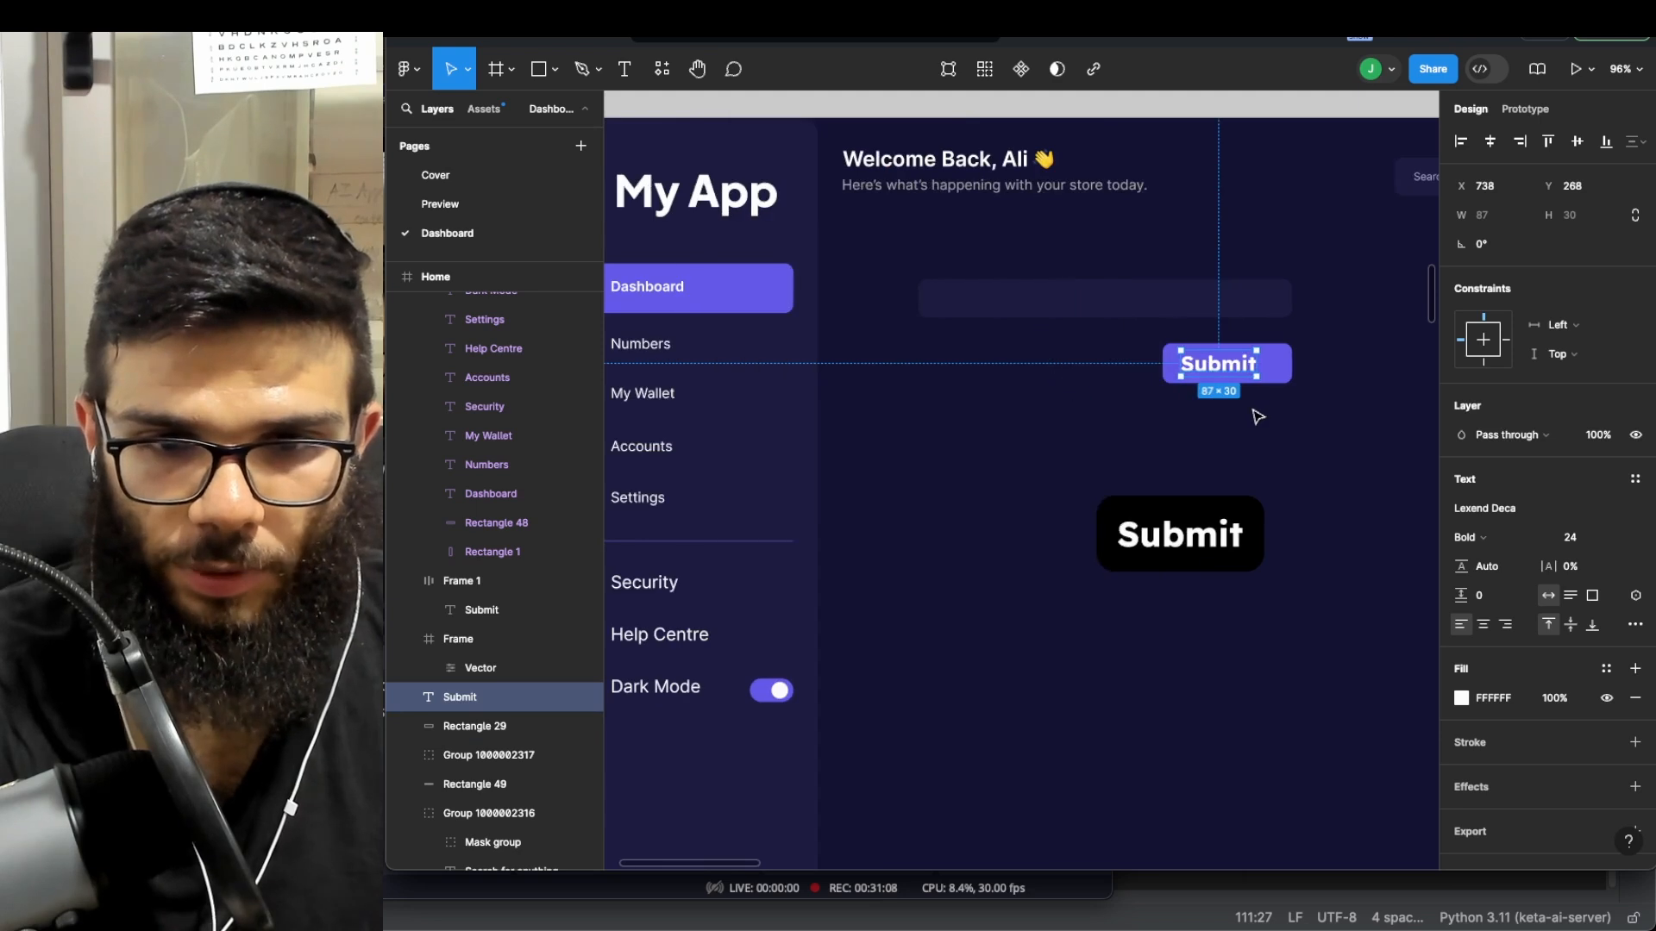
{"action": "scroll", "coordinate": [1256, 414], "scroll_direction": "up", "scroll_amount": 5}
{"action": "left_click_drag", "start_coordinate": [907, 355], "coordinate": [927, 352]}
{"action": "scroll", "coordinate": [1035, 414], "scroll_direction": "down", "scroll_amount": 5}
{"action": "scroll", "coordinate": [1045, 419], "scroll_direction": "down", "scroll_amount": 5}
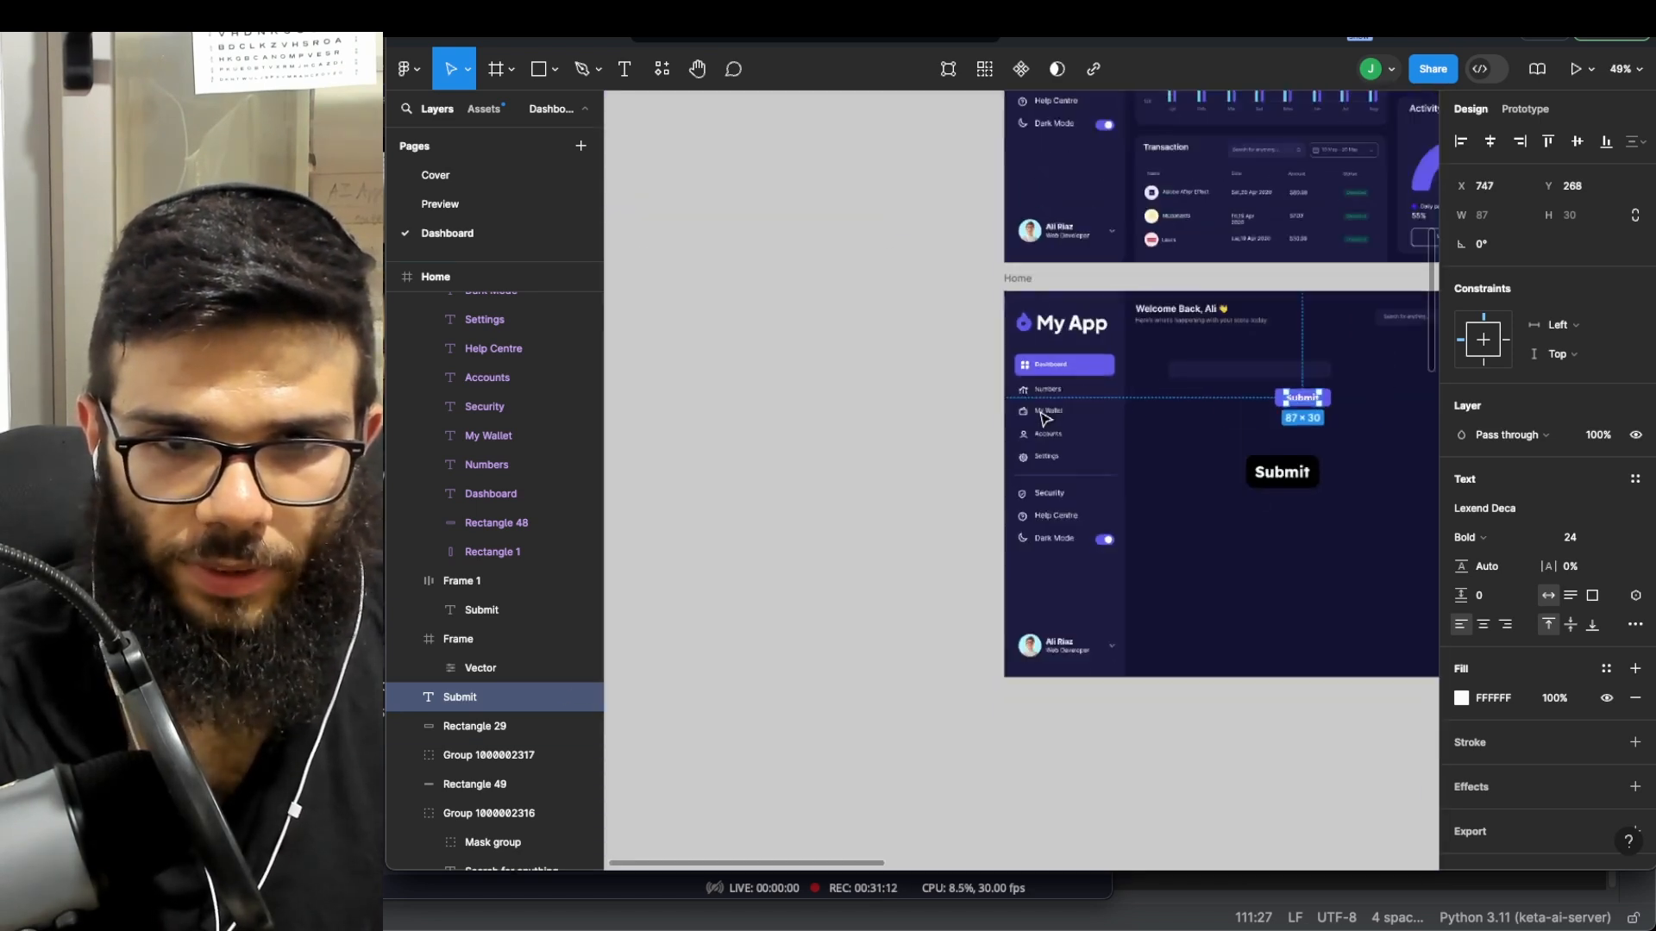
- Select the Manage Cards text and Rectangle 29 layers, moving Rectangle 68 above them
{"action": "scroll", "coordinate": [1039, 414], "scroll_direction": "up", "scroll_amount": 10}
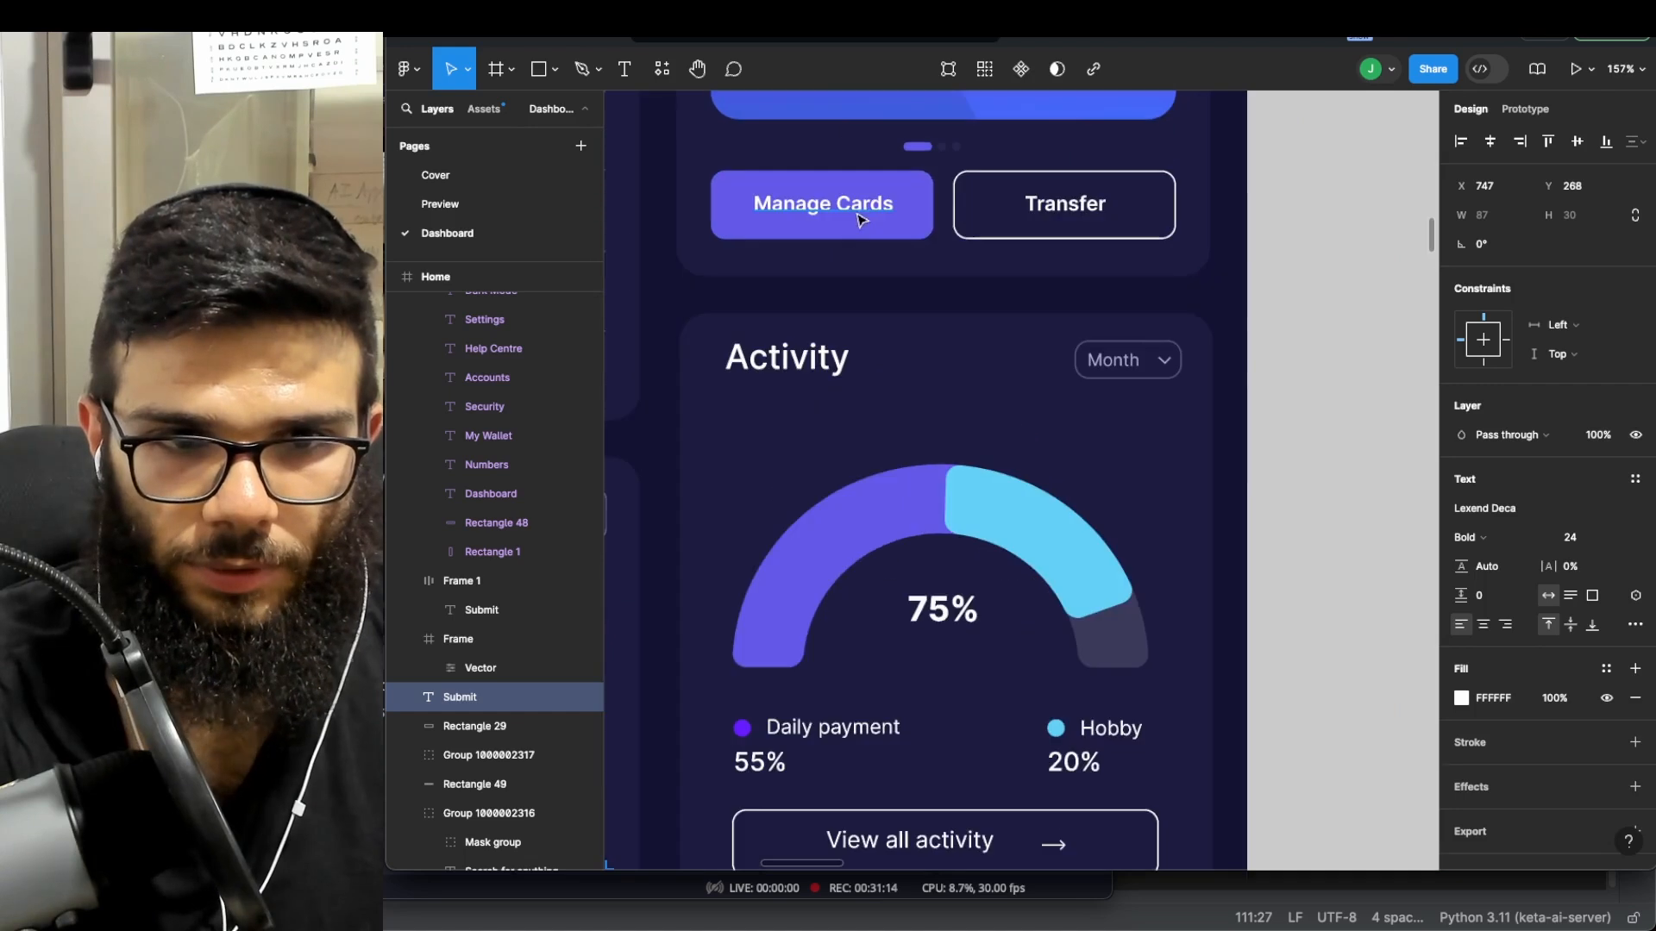
{"action": "left_click", "coordinate": [860, 211]}
{"action": "scroll", "coordinate": [862, 207], "scroll_direction": "up", "scroll_amount": 3}
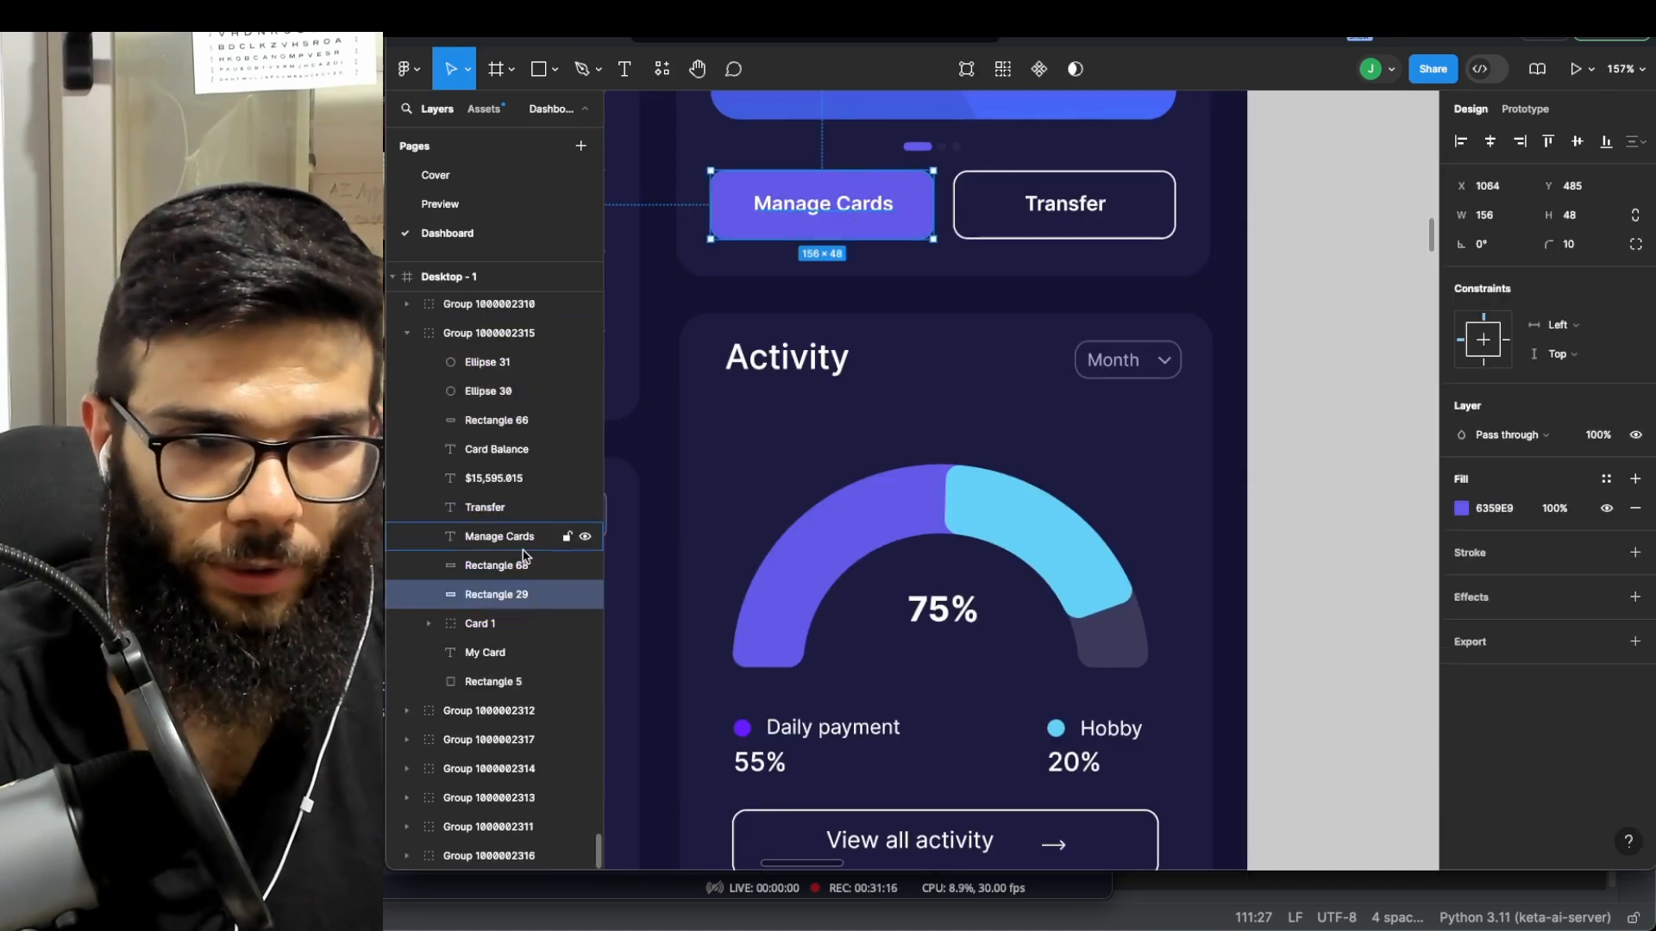
{"action": "left_click", "coordinate": [479, 623]}
{"action": "scroll", "coordinate": [834, 352], "scroll_direction": "down", "scroll_amount": 2}
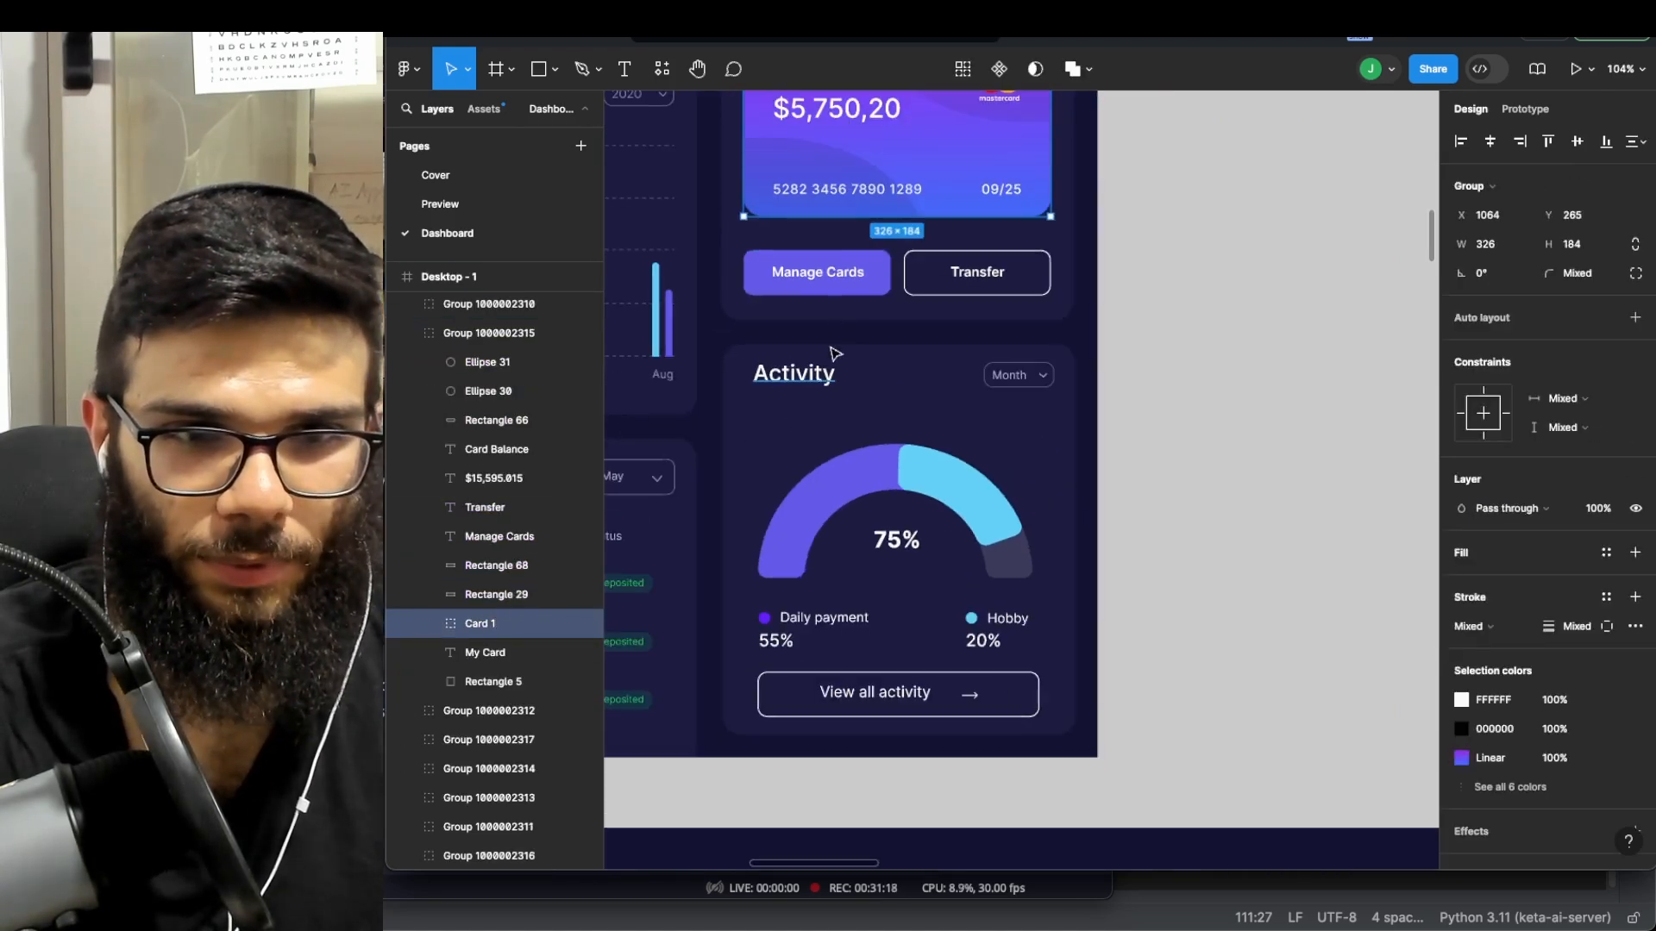
{"action": "left_click", "coordinate": [829, 293]}
{"action": "double_click", "coordinate": [826, 292]}
{"action": "left_click", "coordinate": [828, 276]}
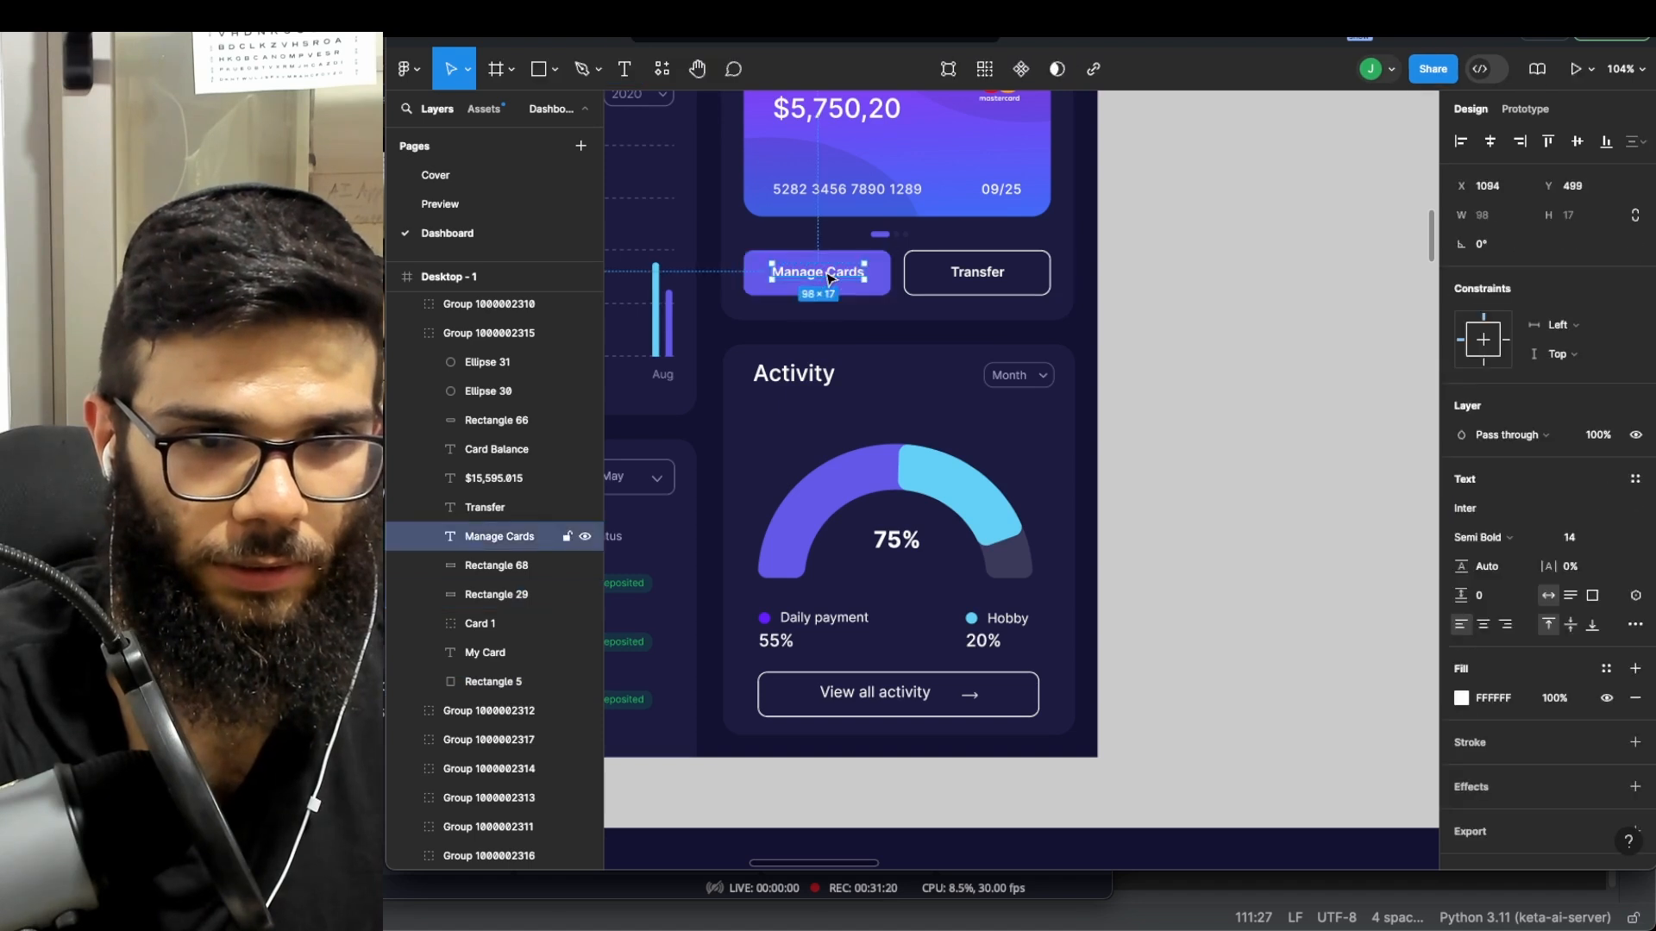
{"action": "left_click", "coordinate": [517, 568]}
{"action": "left_click_drag", "start_coordinate": [517, 565], "coordinate": [517, 533]}
{"action": "left_click", "coordinate": [505, 565]}
{"action": "left_click", "coordinate": [505, 594], "text": "shift"}
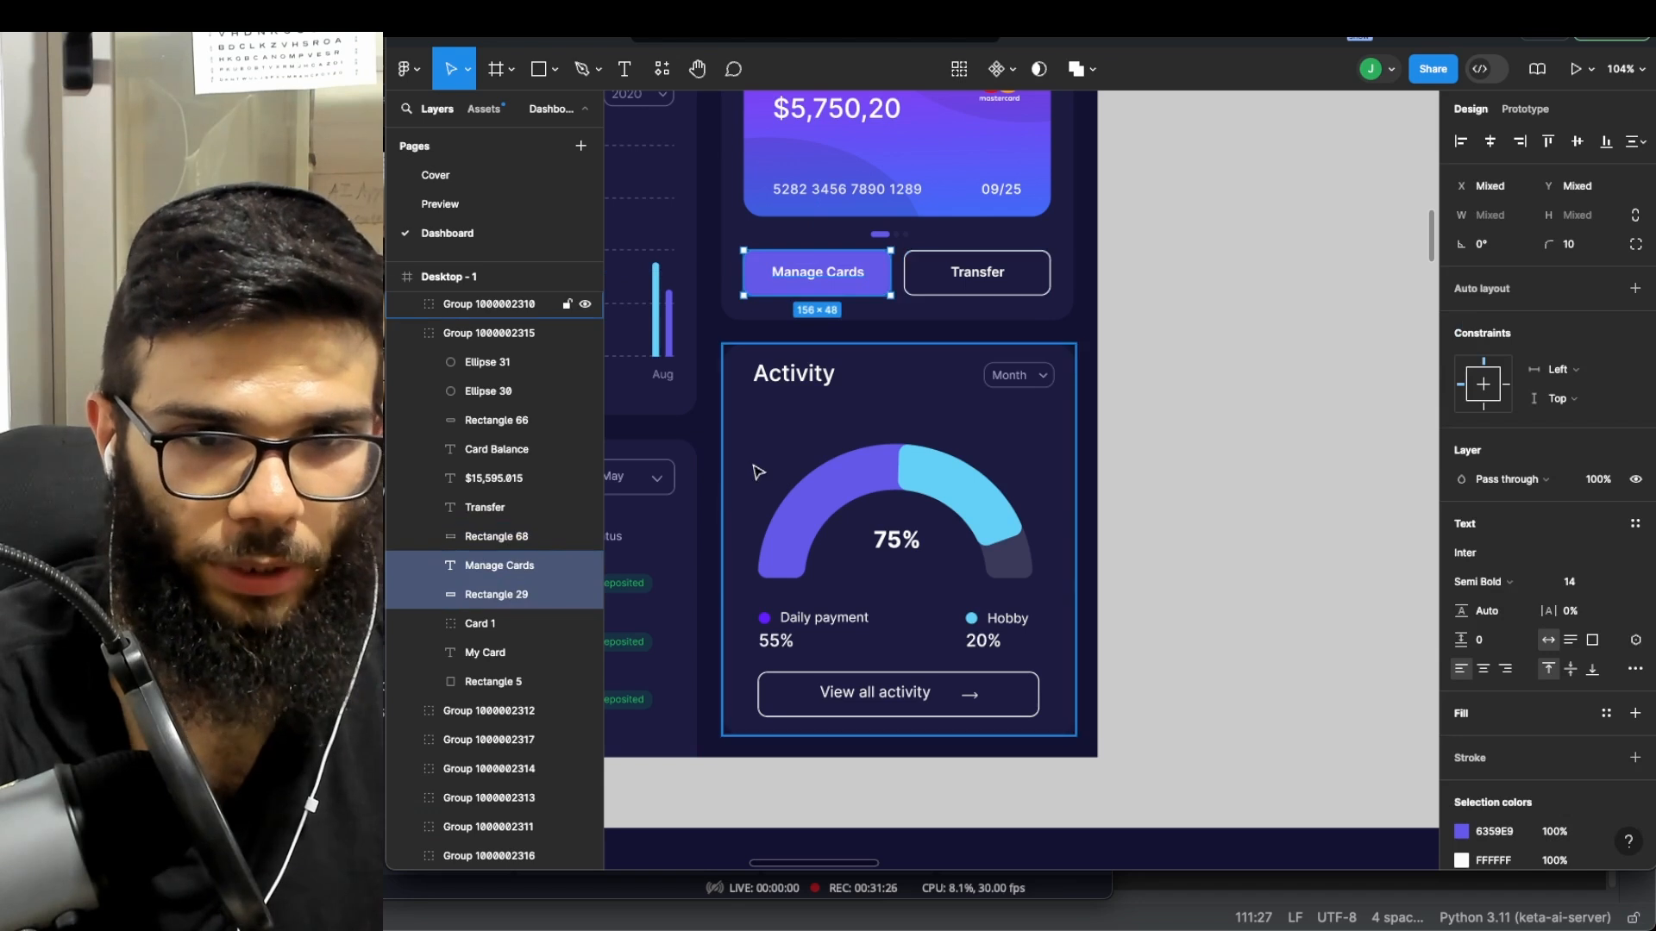
- Paste the Manage Cards button copy and drag it out of Desktop - 1 onto empty canvas
{"action": "scroll", "coordinate": [1153, 317], "scroll_direction": "down", "scroll_amount": 8}
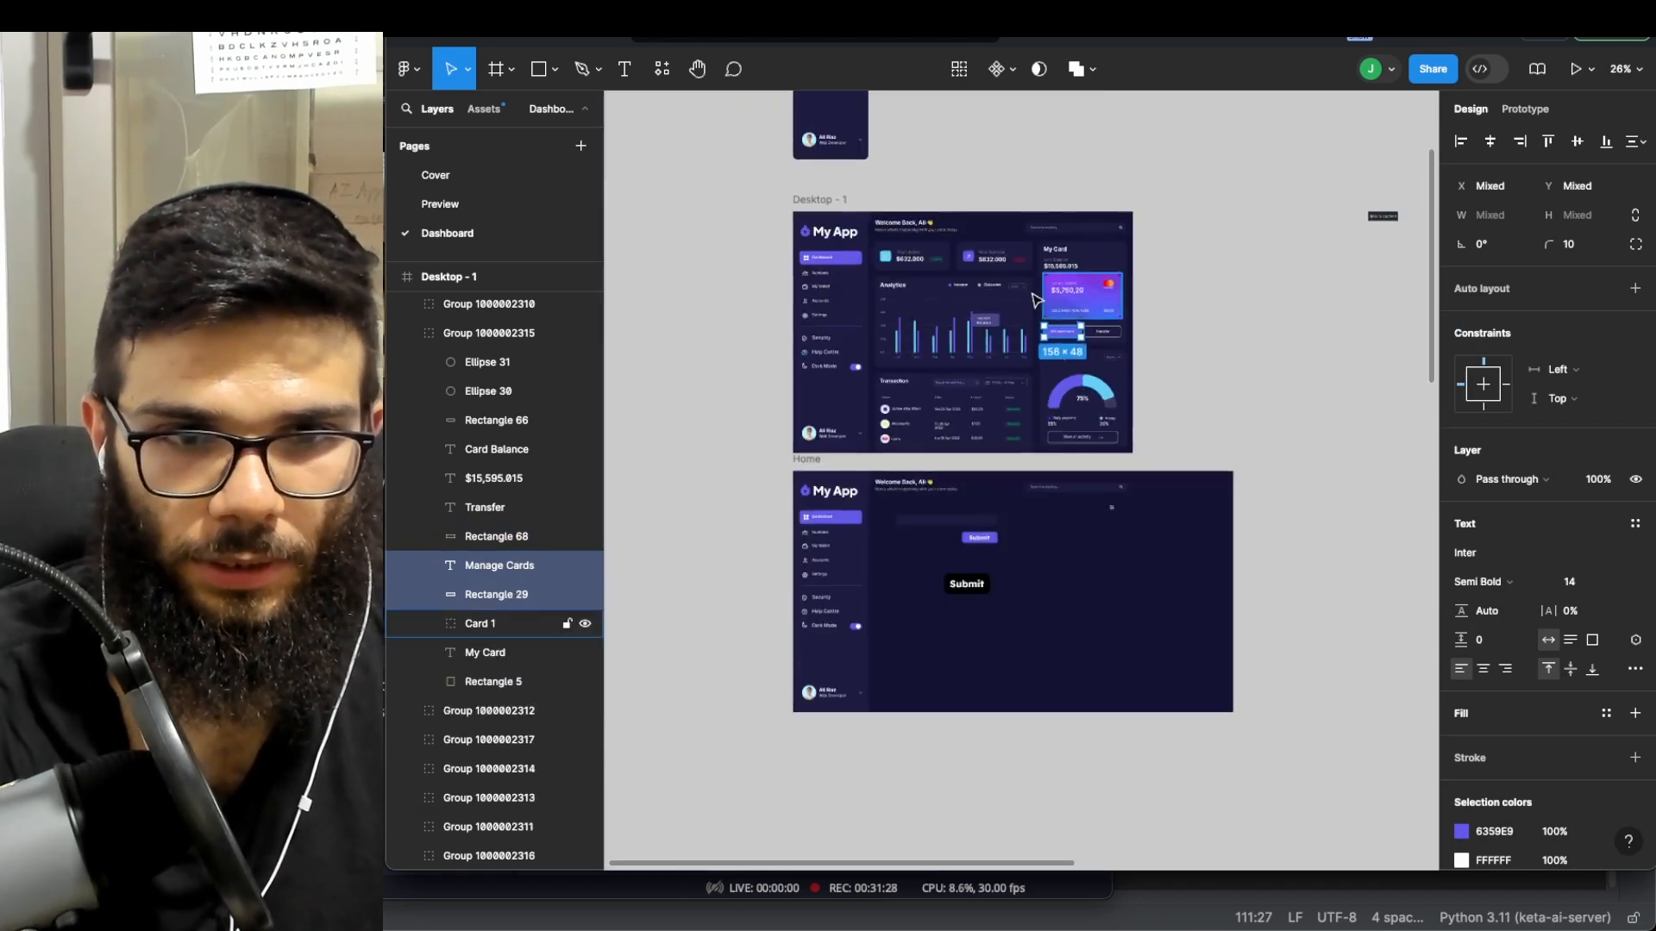
{"action": "scroll", "coordinate": [1073, 293], "scroll_direction": "up", "scroll_amount": 3}
{"action": "left_click", "coordinate": [972, 264]}
{"action": "key", "text": "super+v"}
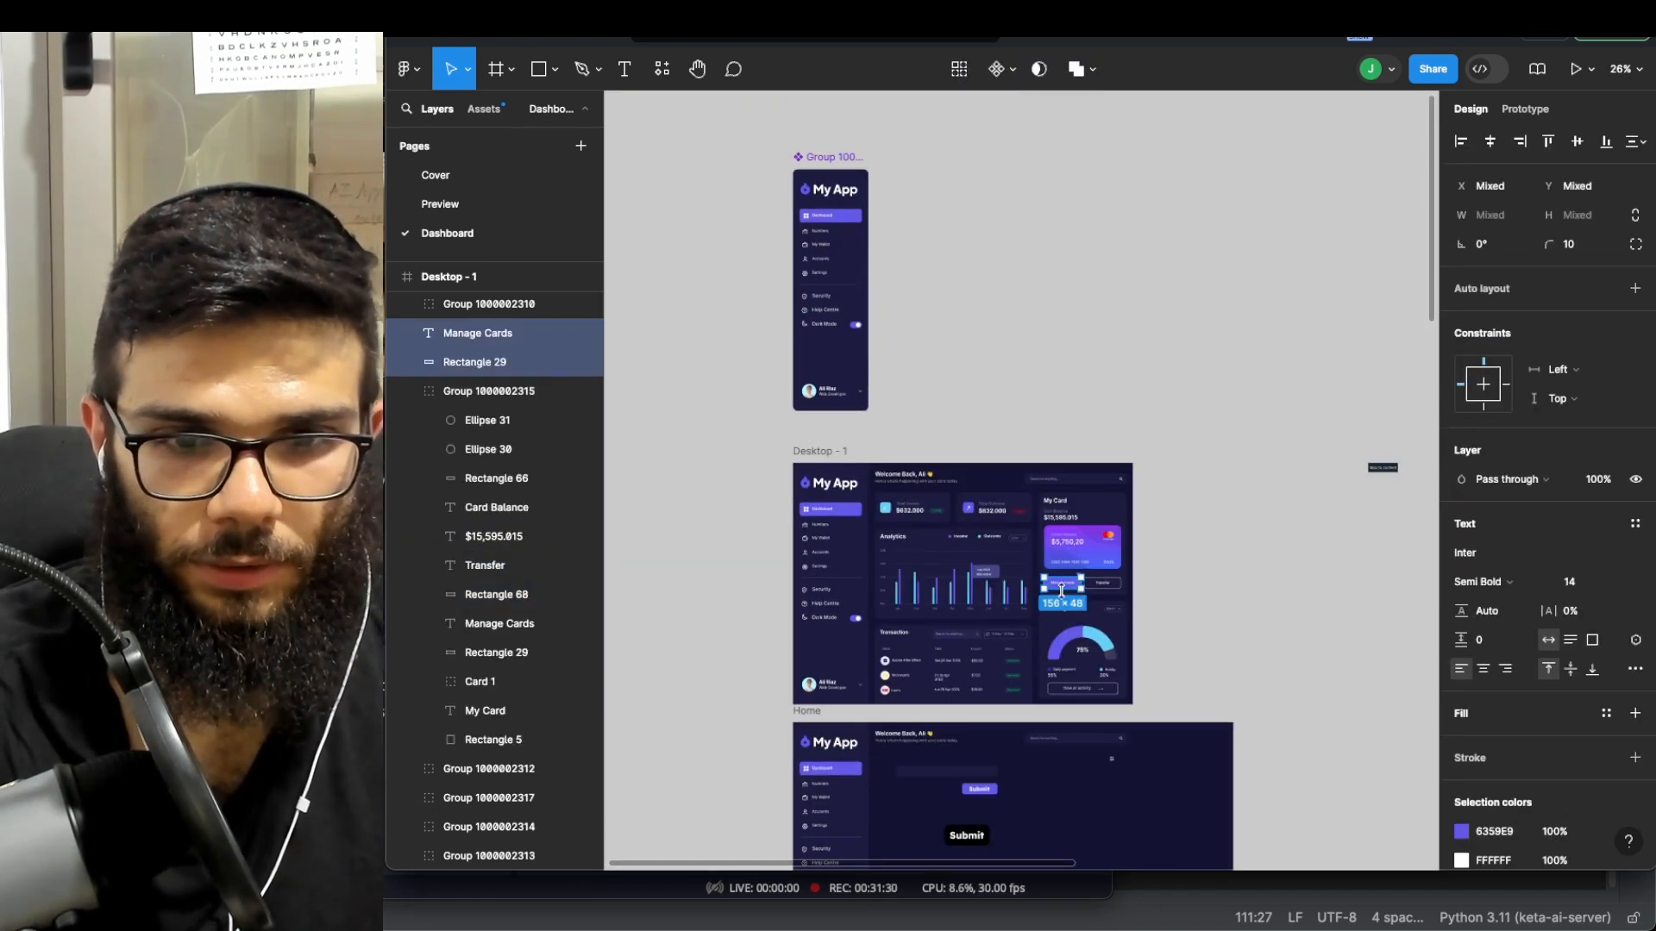
{"action": "left_click_drag", "start_coordinate": [1067, 591], "coordinate": [943, 215]}
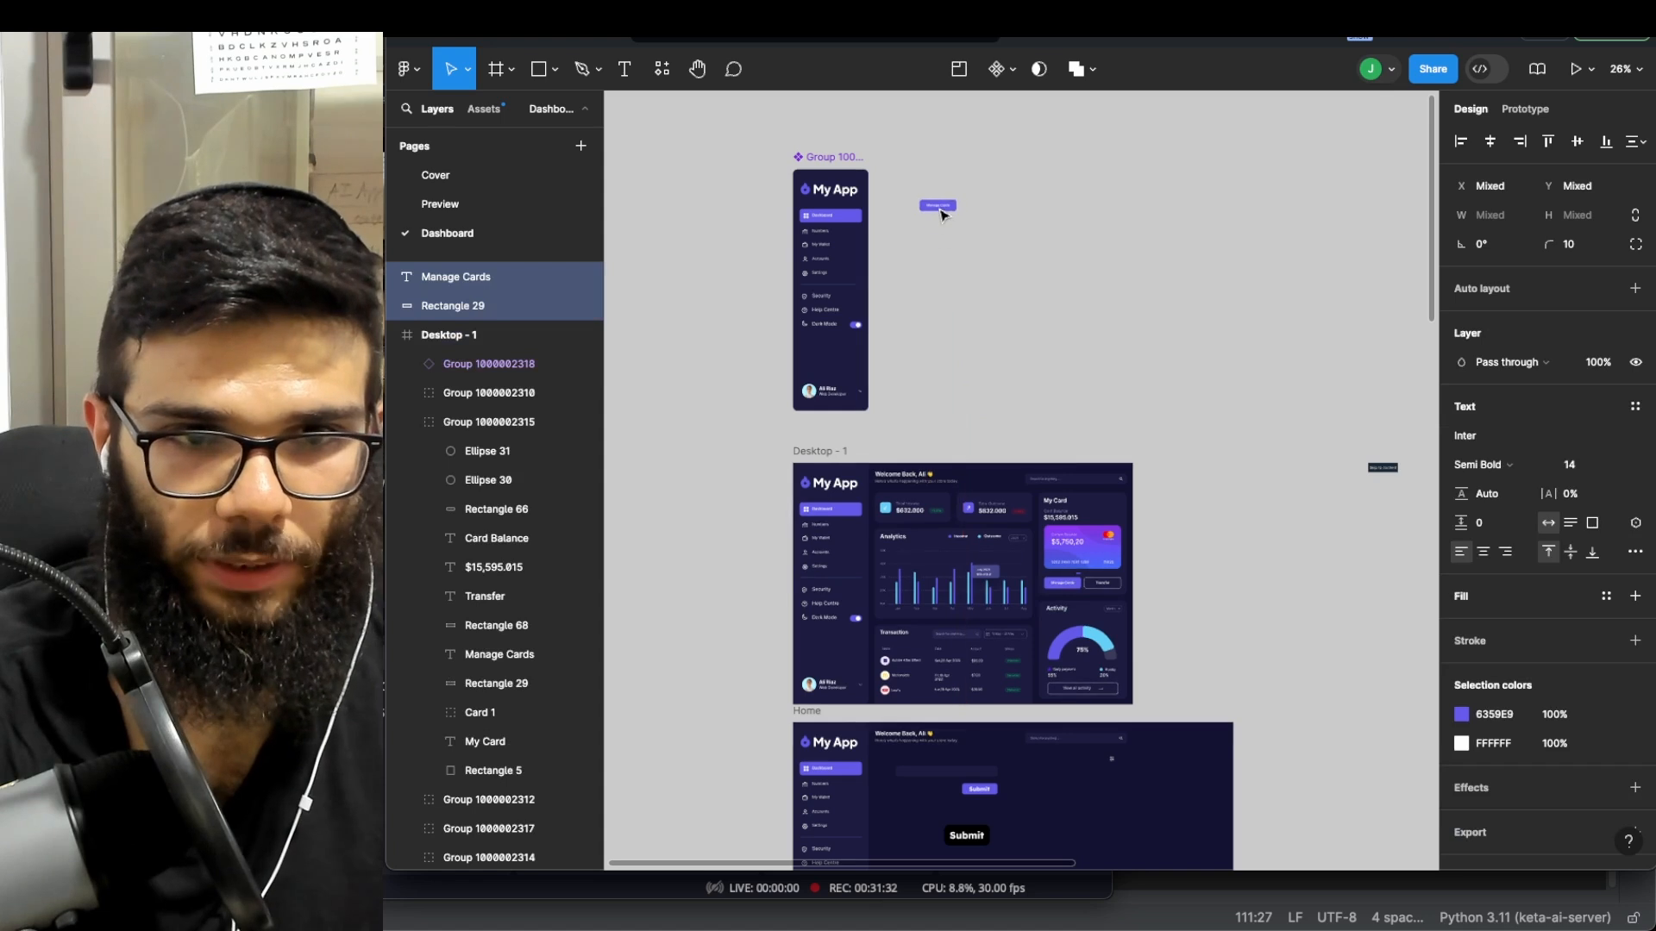
{"action": "scroll", "coordinate": [923, 191], "scroll_direction": "up", "scroll_amount": 6}
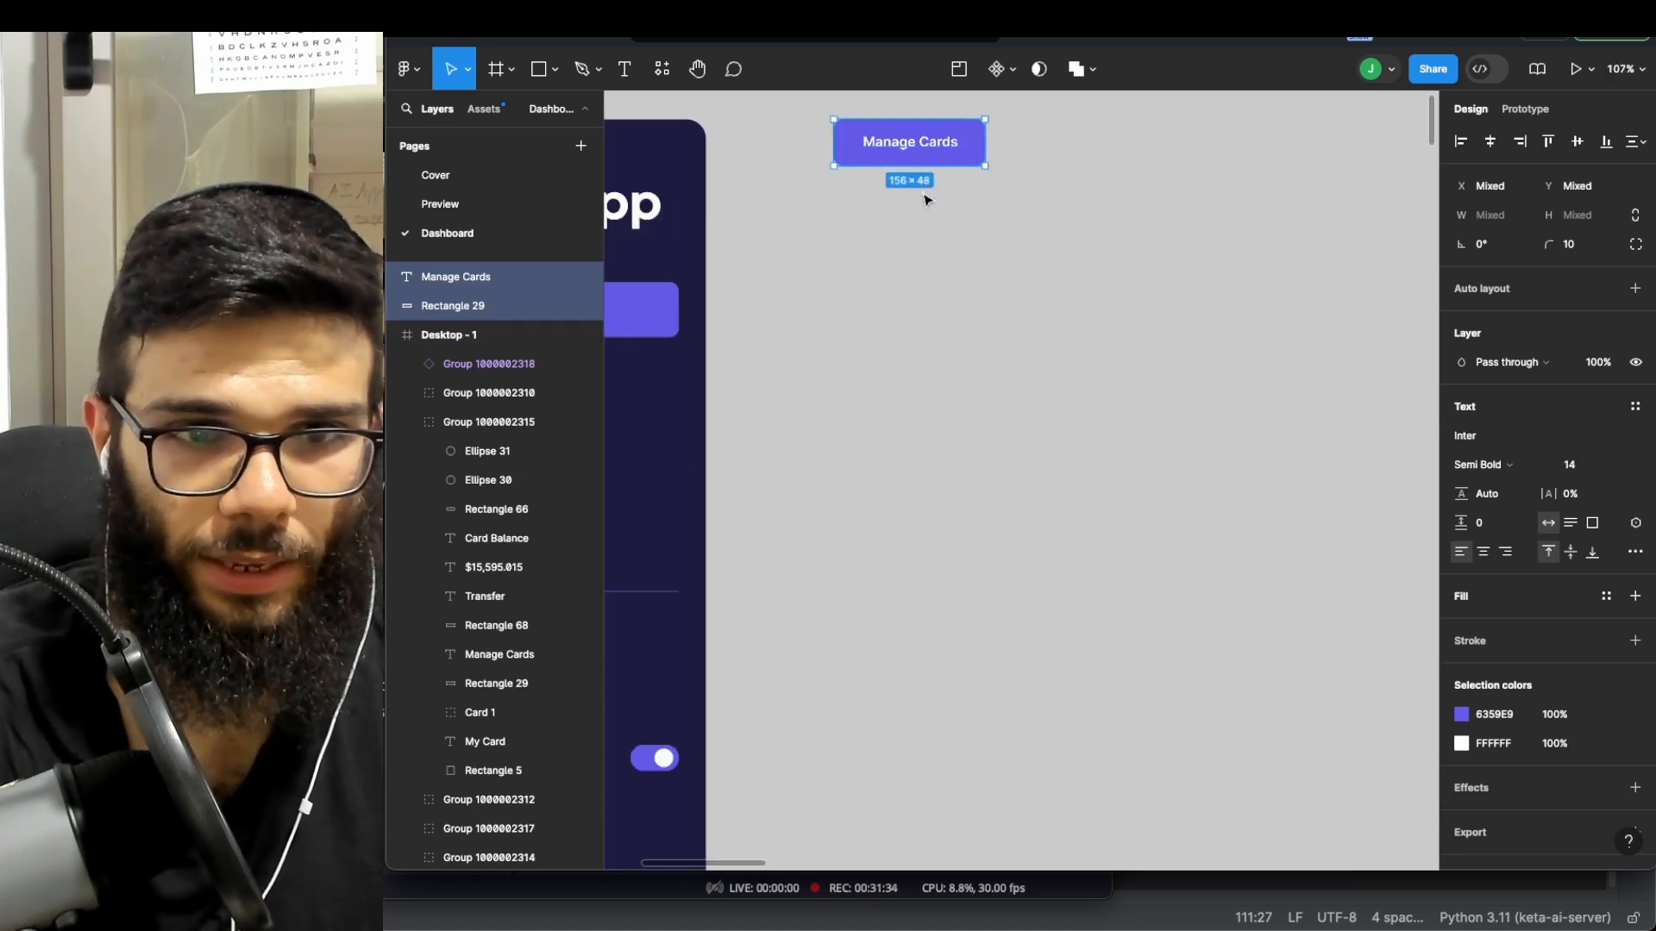
{"action": "scroll", "coordinate": [928, 203], "scroll_direction": "up", "scroll_amount": 3}
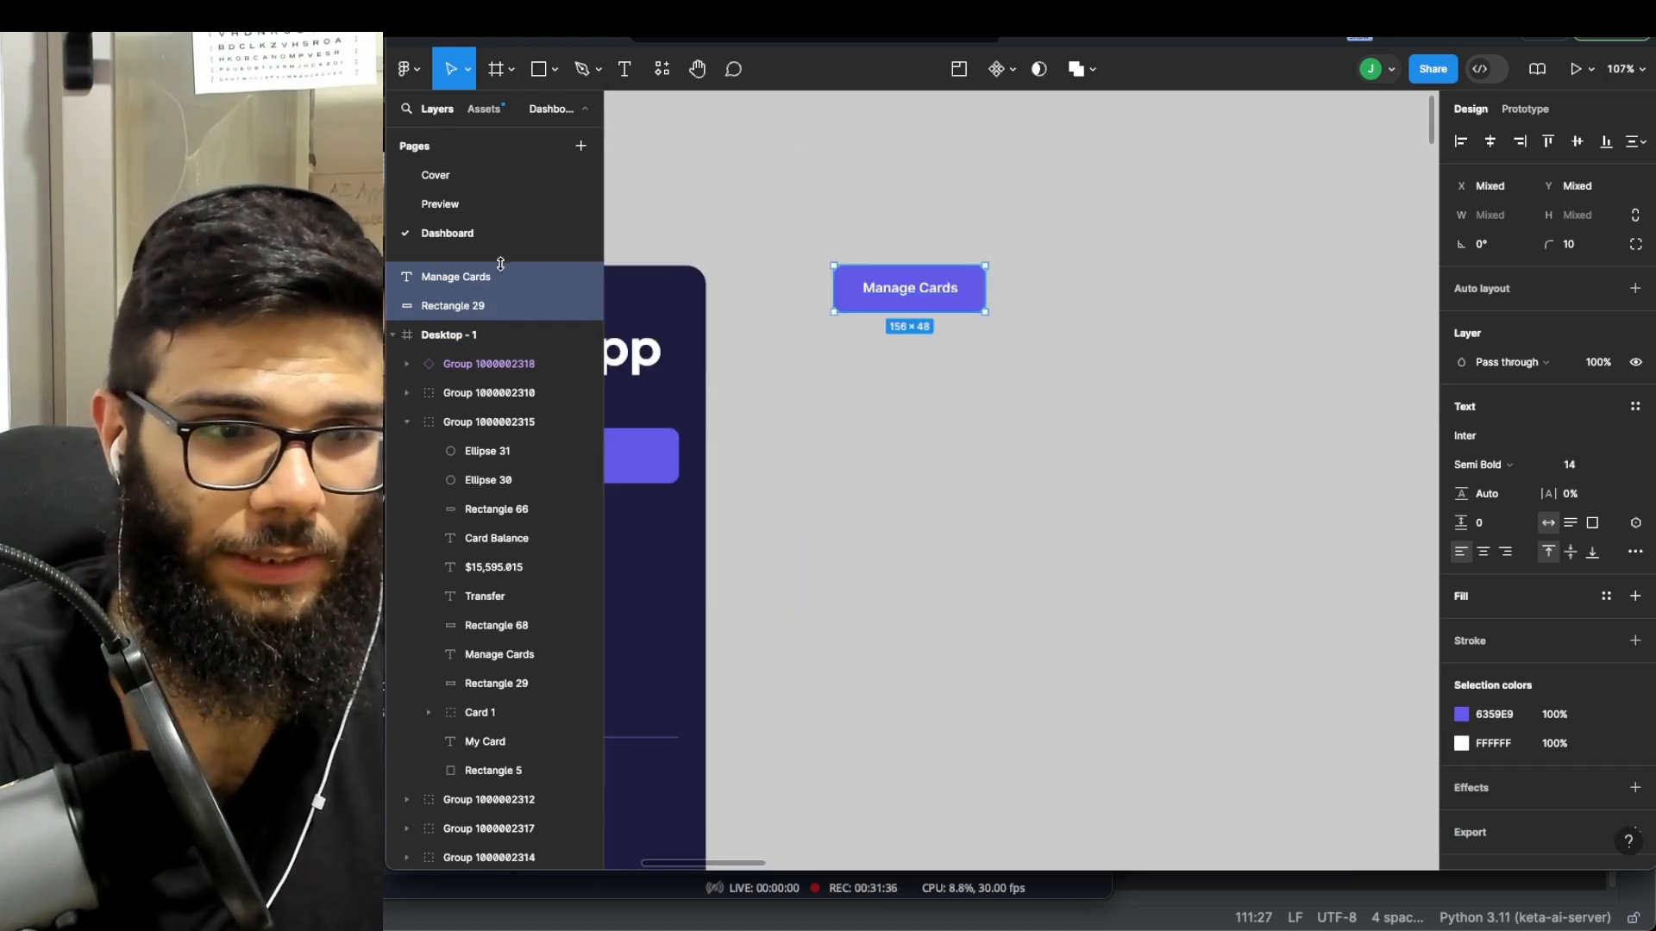
{"action": "scroll", "coordinate": [882, 284], "scroll_direction": "down", "scroll_amount": 3}
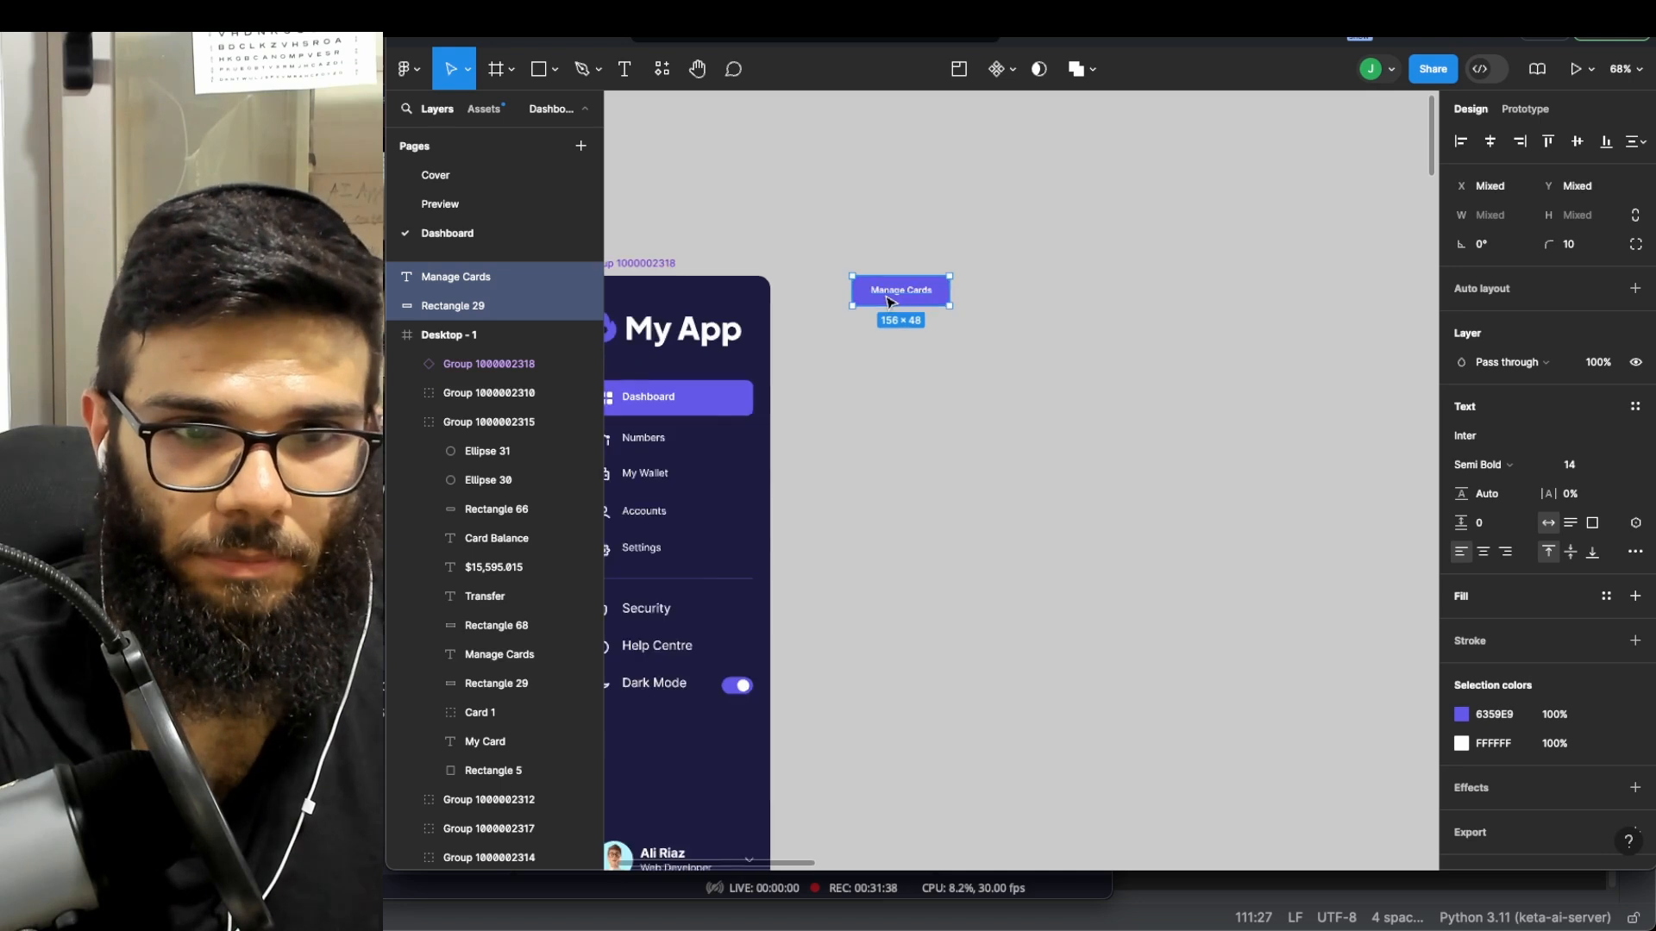
{"action": "scroll", "coordinate": [893, 298], "scroll_direction": "up", "scroll_amount": 3}
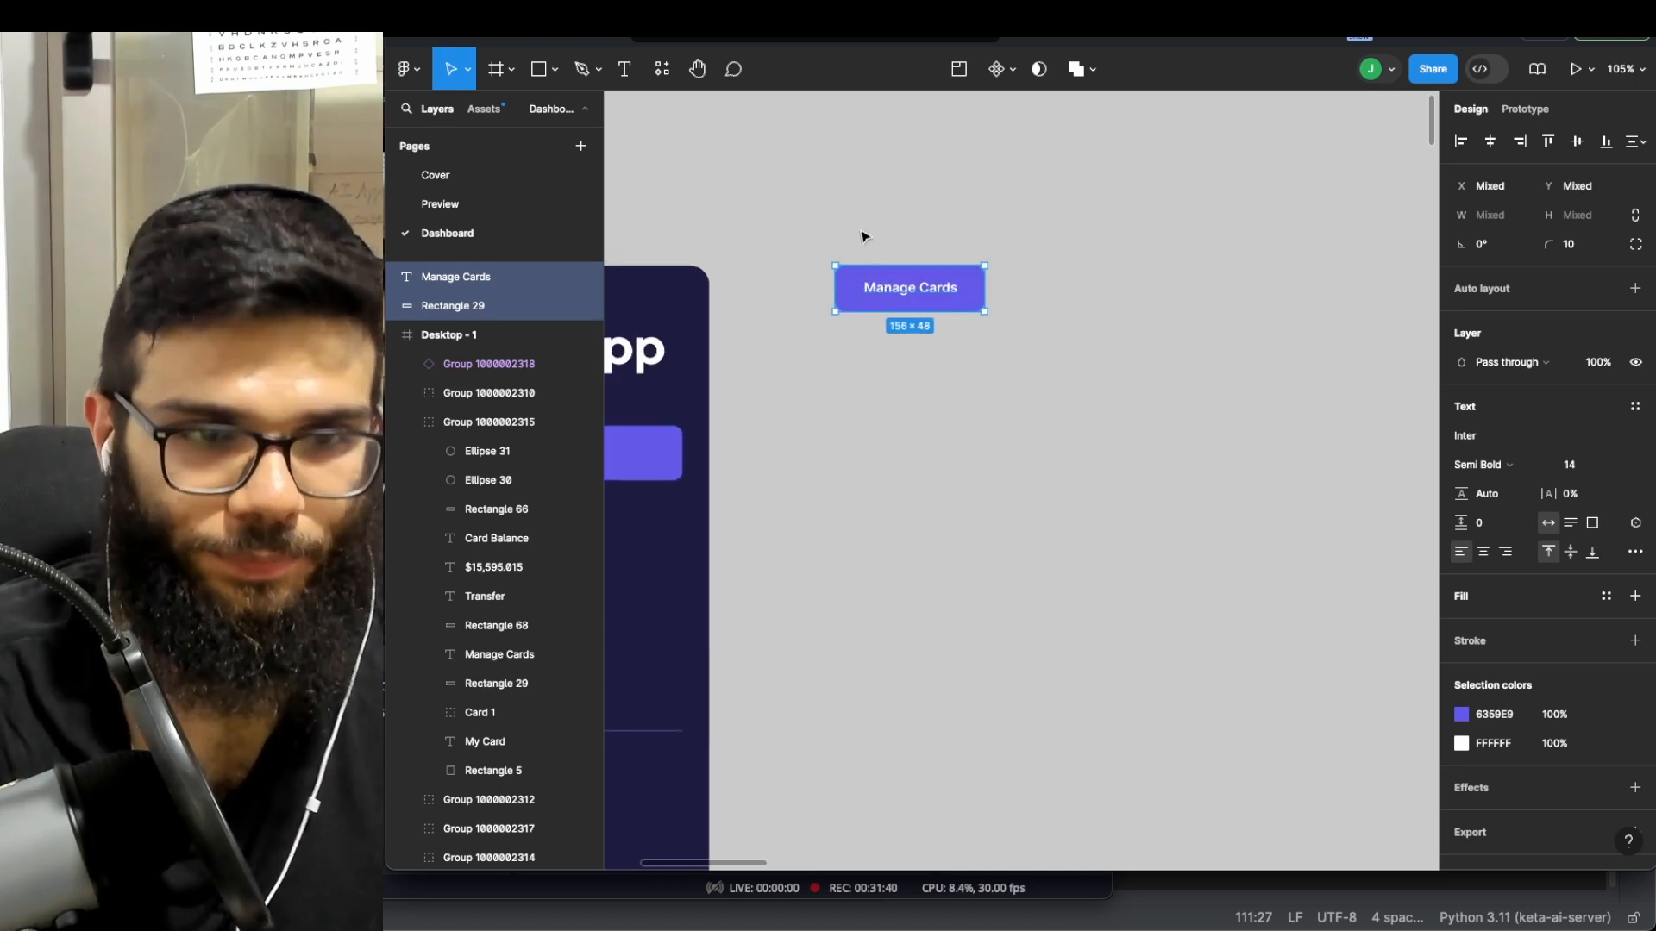
- Make the standalone Manage Cards button a component named Component 1
{"action": "right_click", "coordinate": [853, 293]}
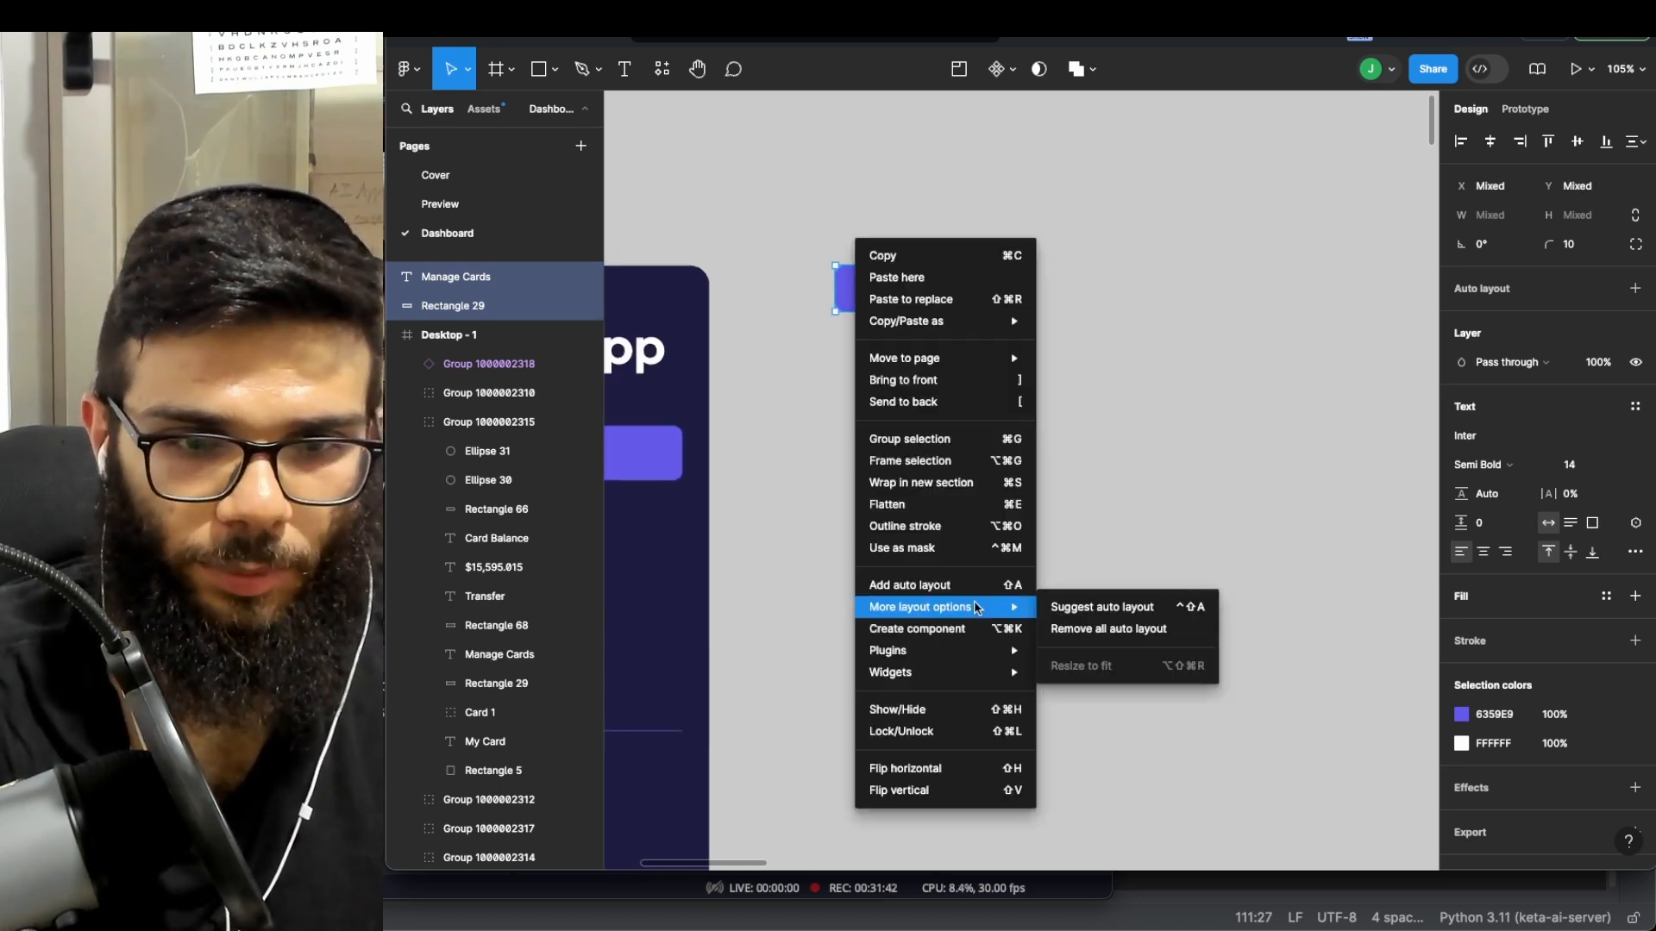
{"action": "left_click", "coordinate": [927, 628]}
{"action": "left_click", "coordinate": [939, 431]}
{"action": "scroll", "coordinate": [935, 414], "scroll_direction": "down", "scroll_amount": 3}
- Duplicate Component 1 below the original, then undo the duplicate
{"action": "left_click", "coordinate": [916, 332]}
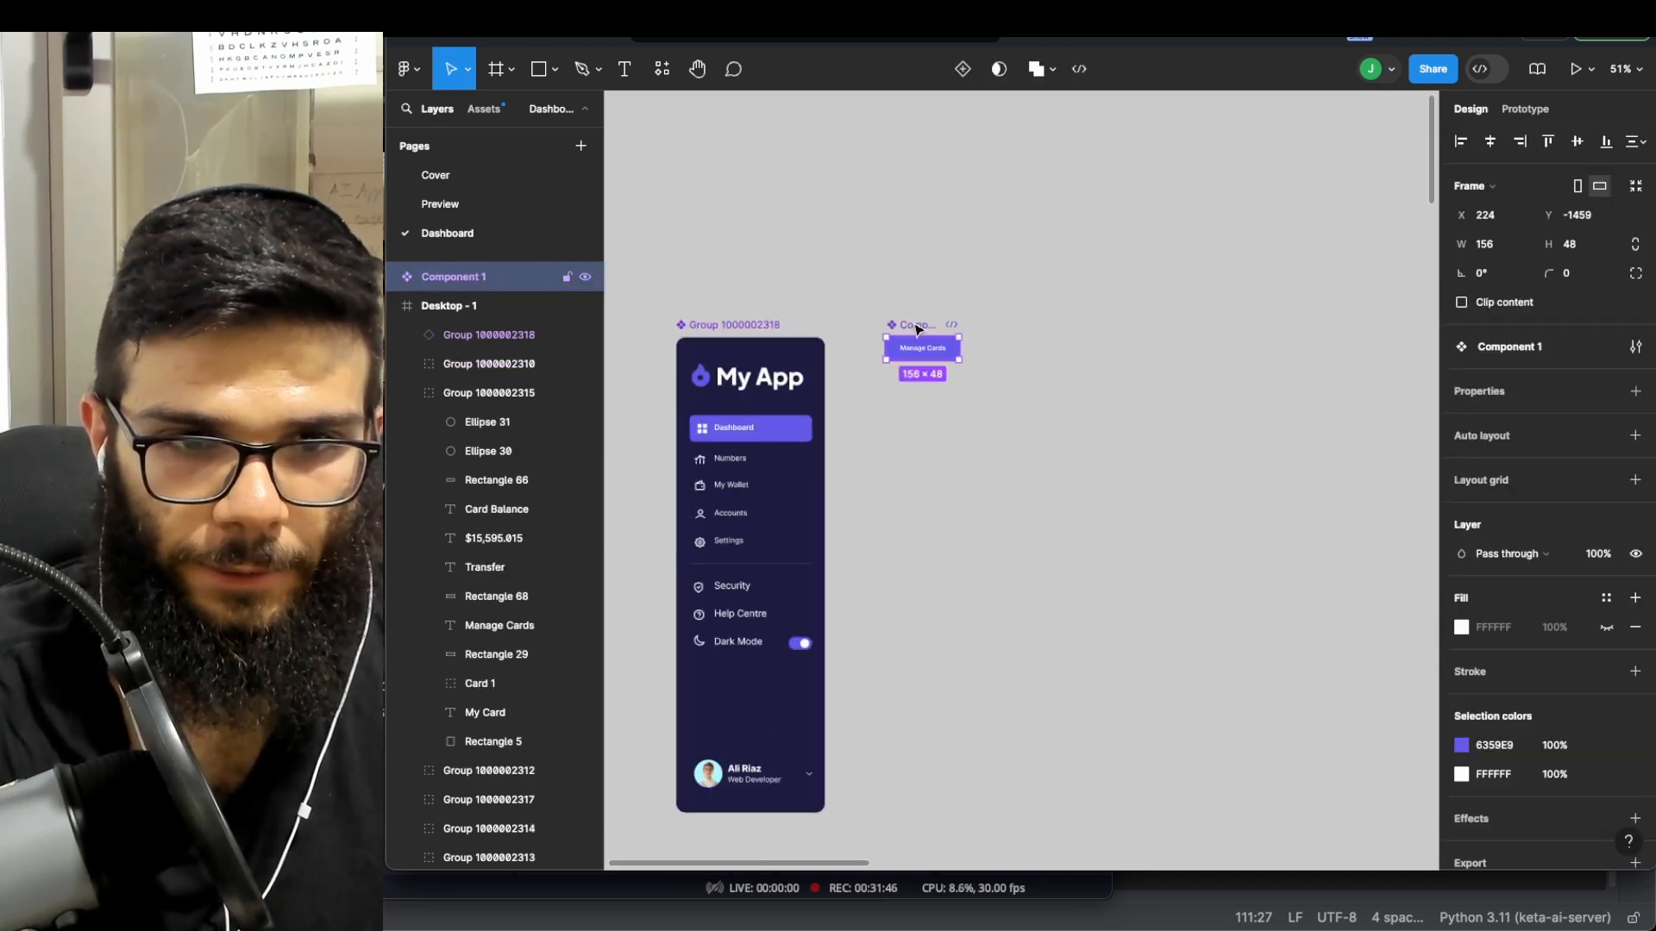
{"action": "key", "text": "ctrl+d"}
{"action": "left_click_drag", "start_coordinate": [927, 351], "coordinate": [929, 386]}
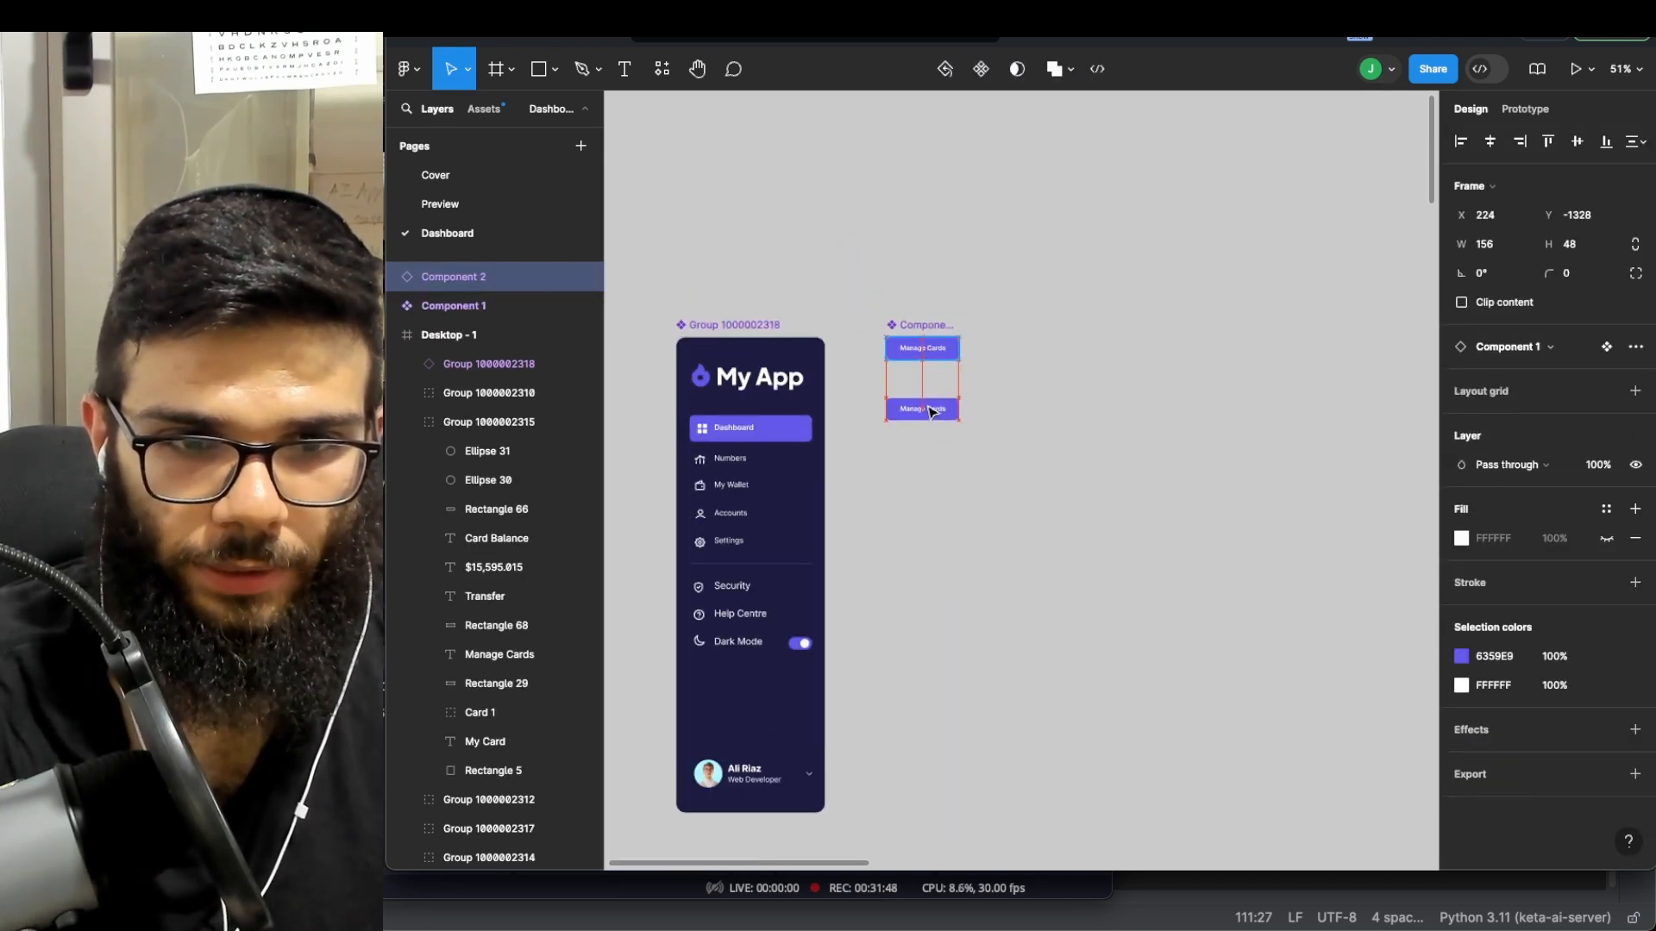
{"action": "scroll", "coordinate": [929, 385], "scroll_direction": "up", "scroll_amount": 3}
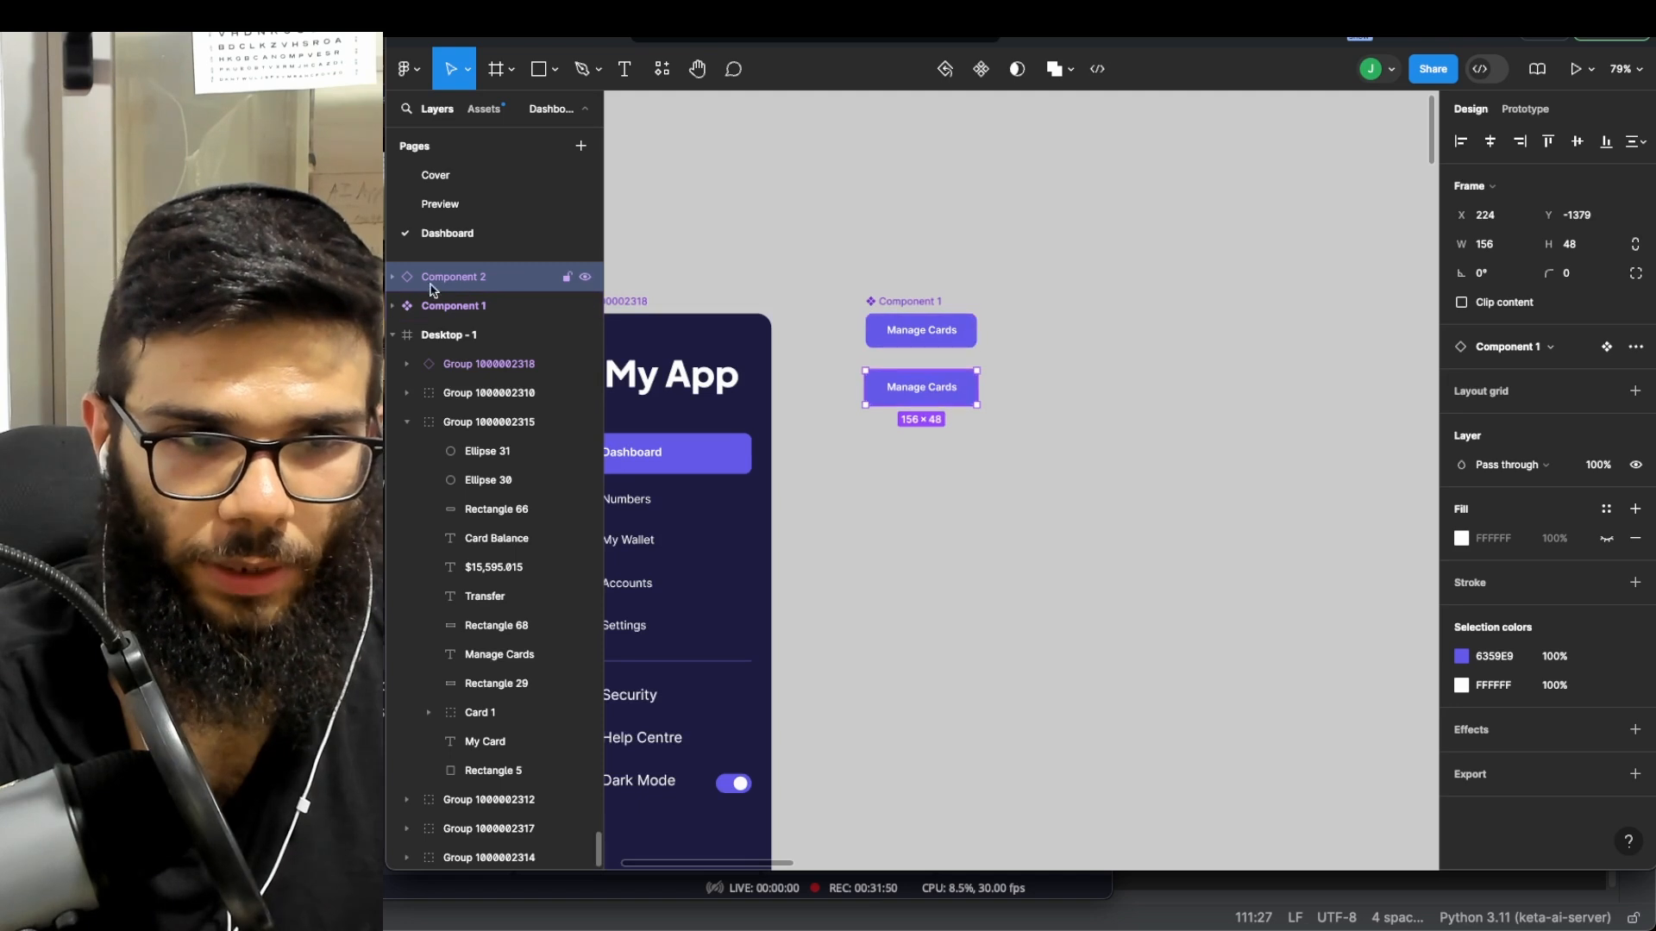
{"action": "key", "text": "ctrl+z"}
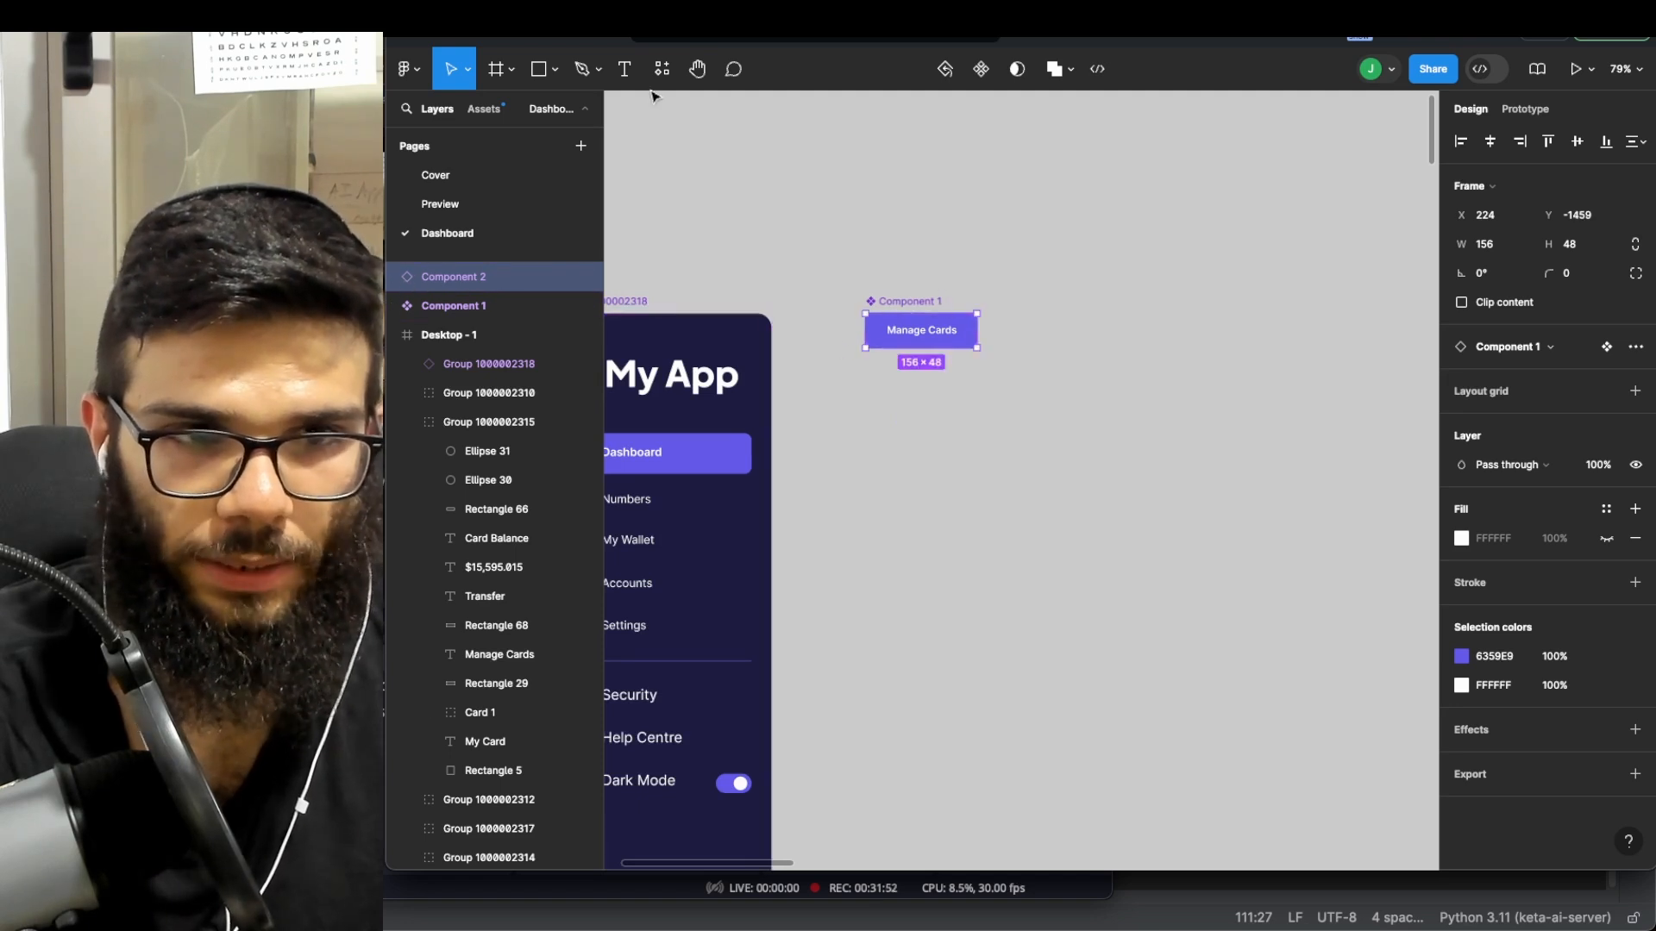
{"action": "key", "text": "ctrl+z"}
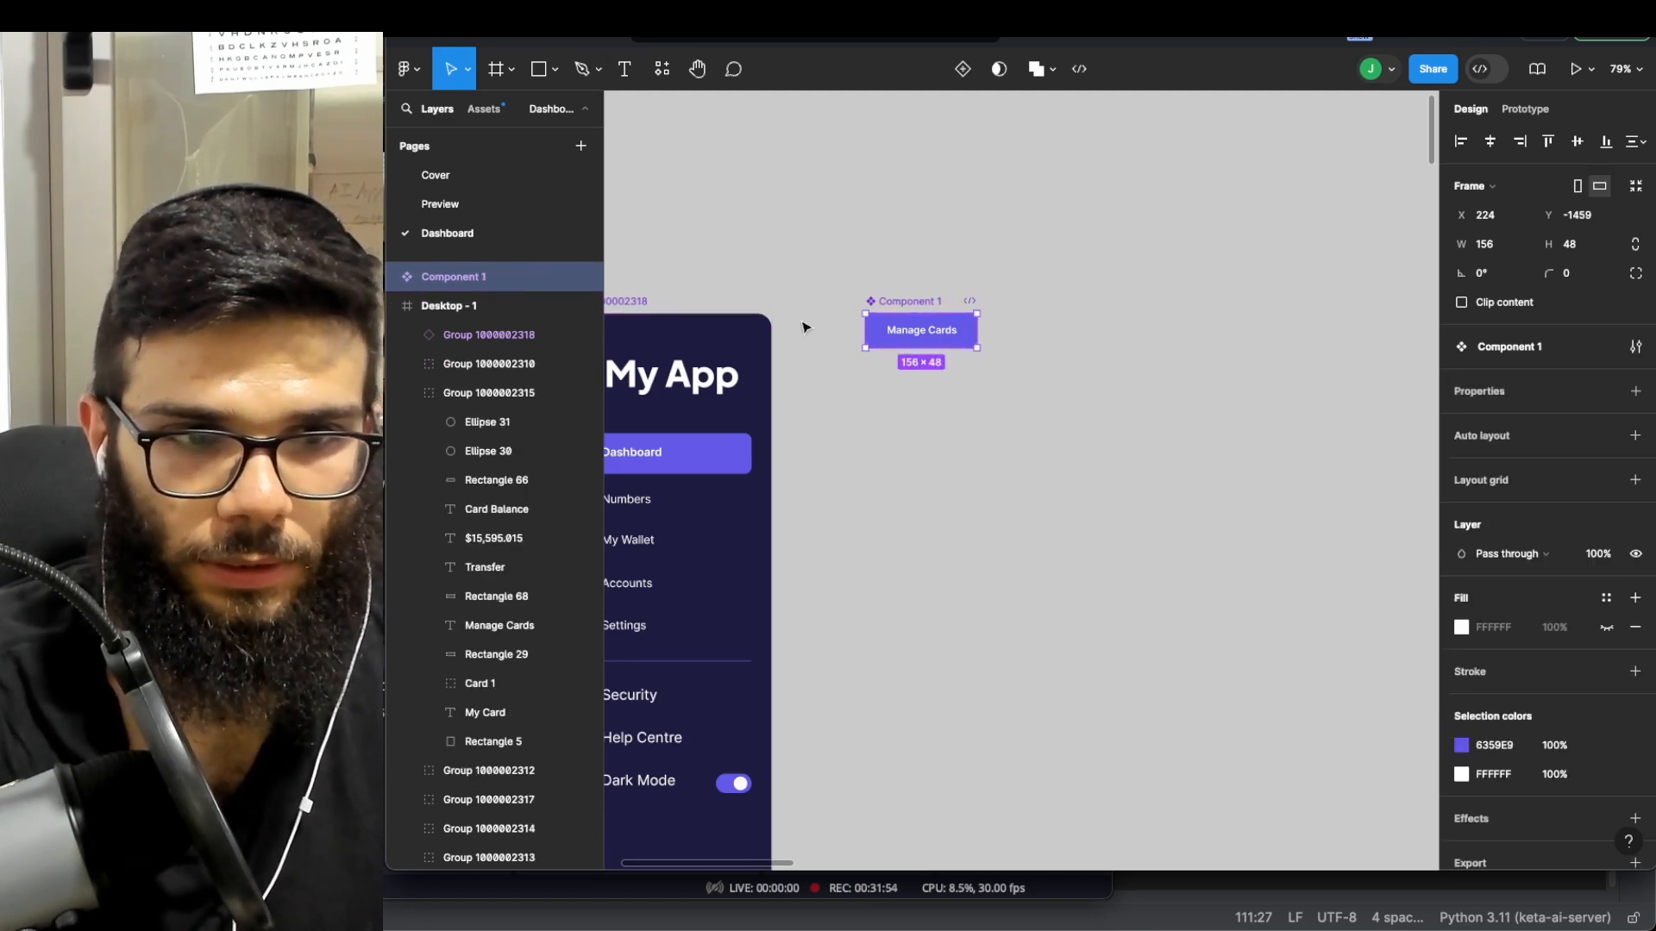
- Add a Variant2 to Component 1 and duplicate it as Variant3 below the set
{"action": "left_click", "coordinate": [955, 74]}
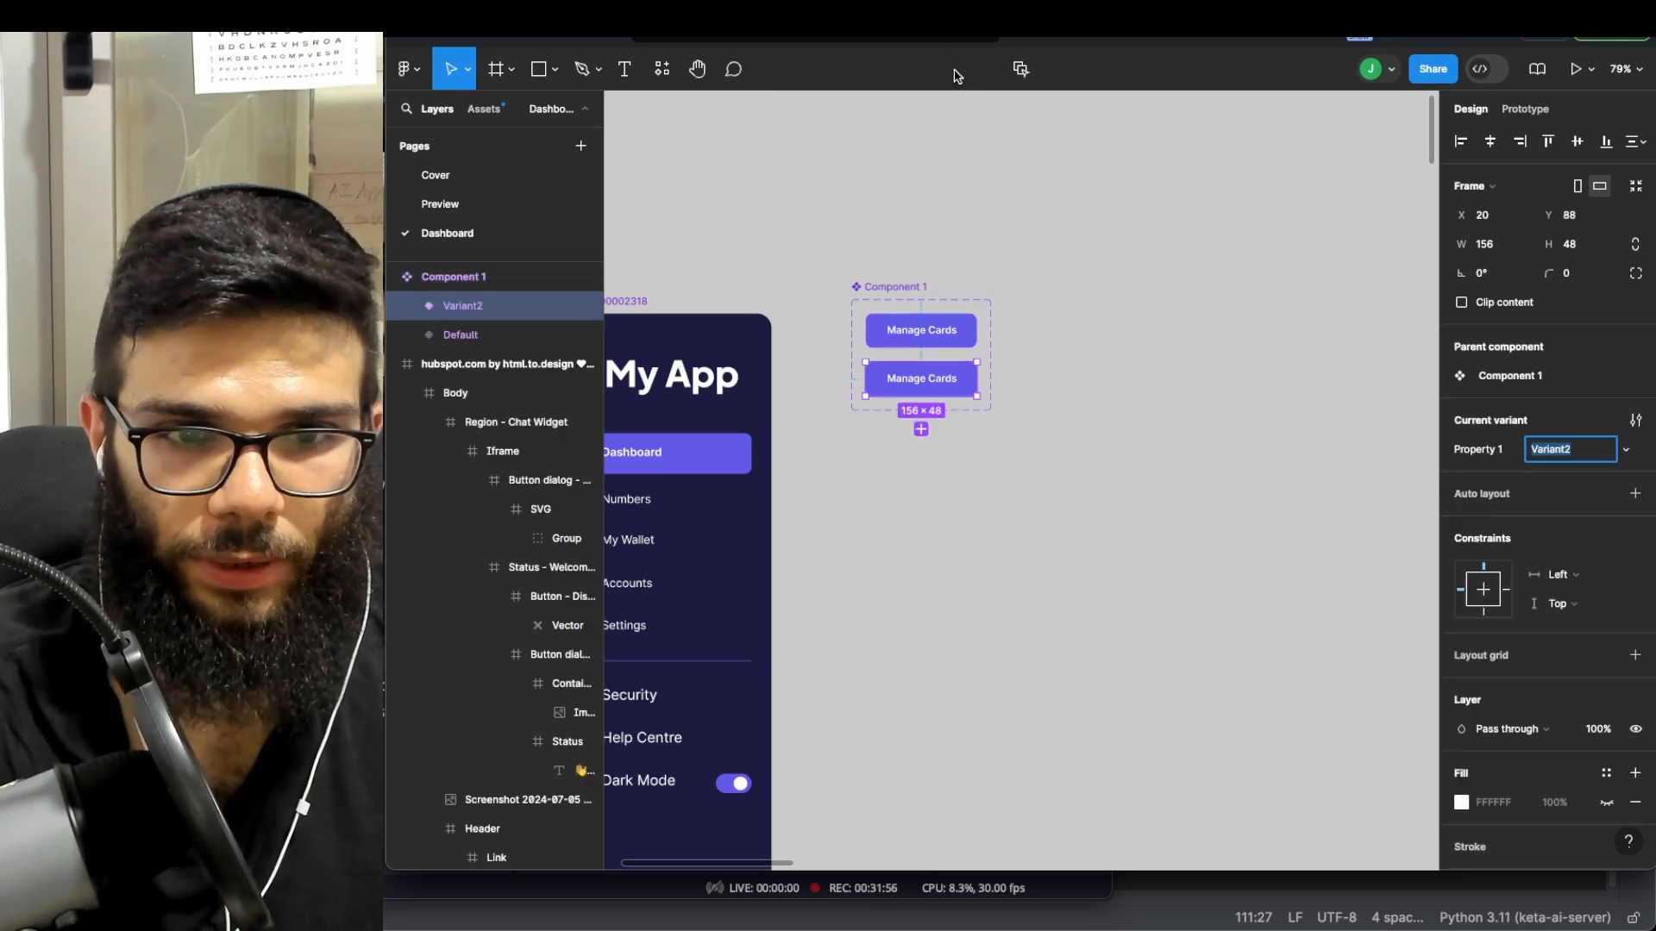
{"action": "key", "text": "ctrl+z"}
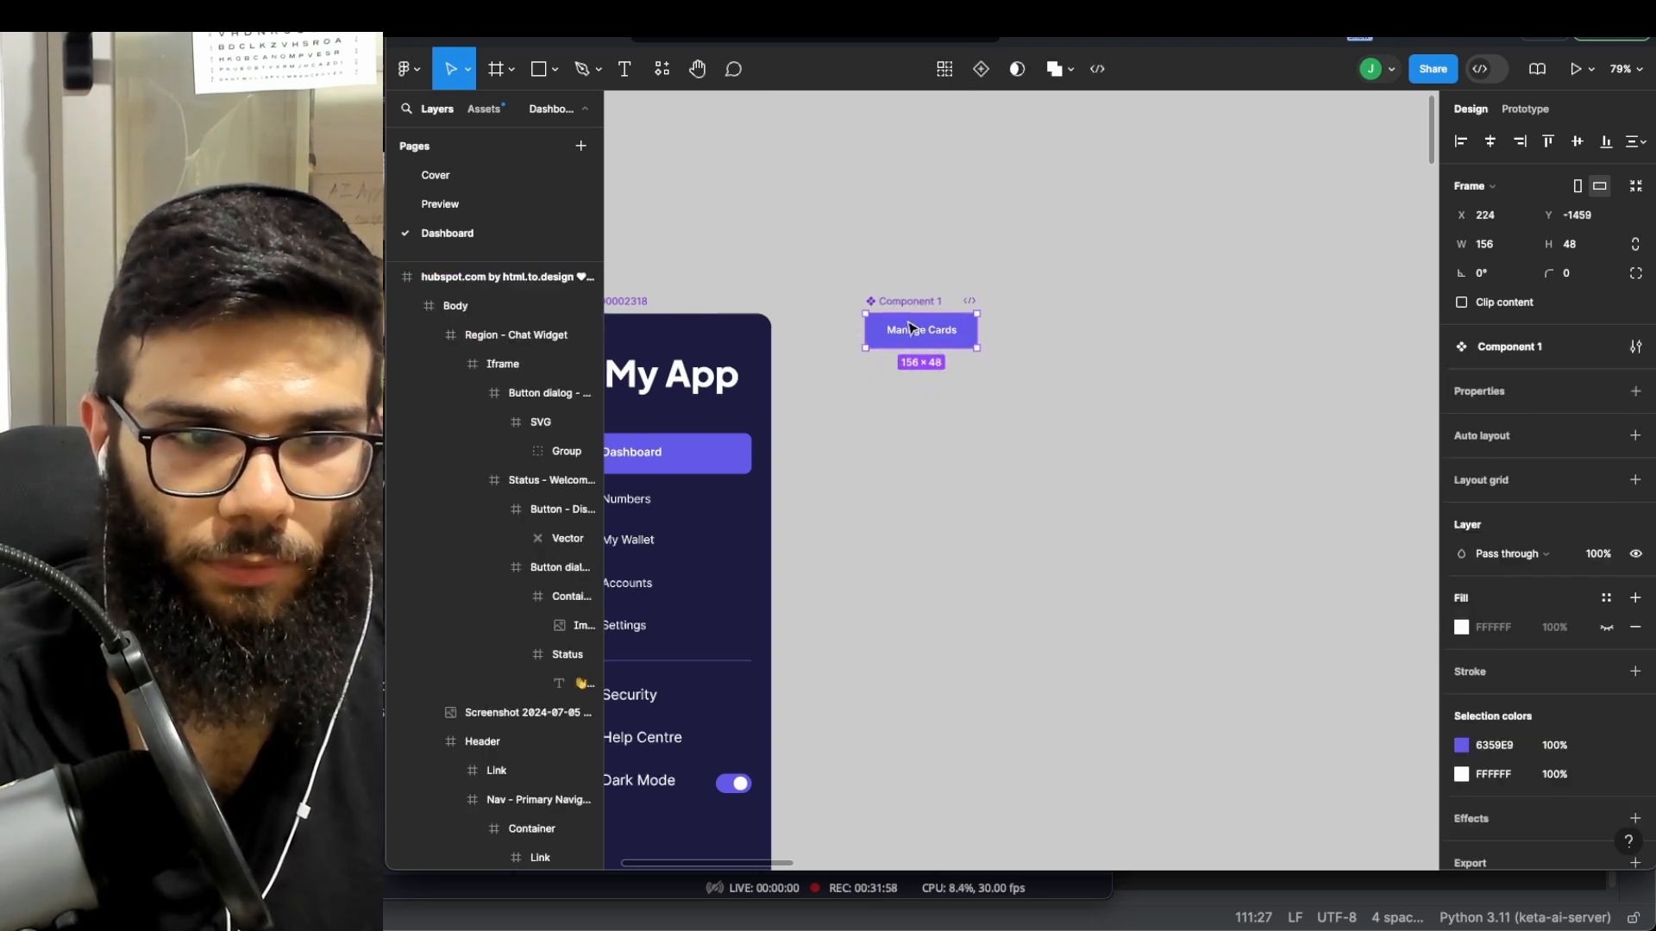
{"action": "key", "text": "ctrl+shift+z"}
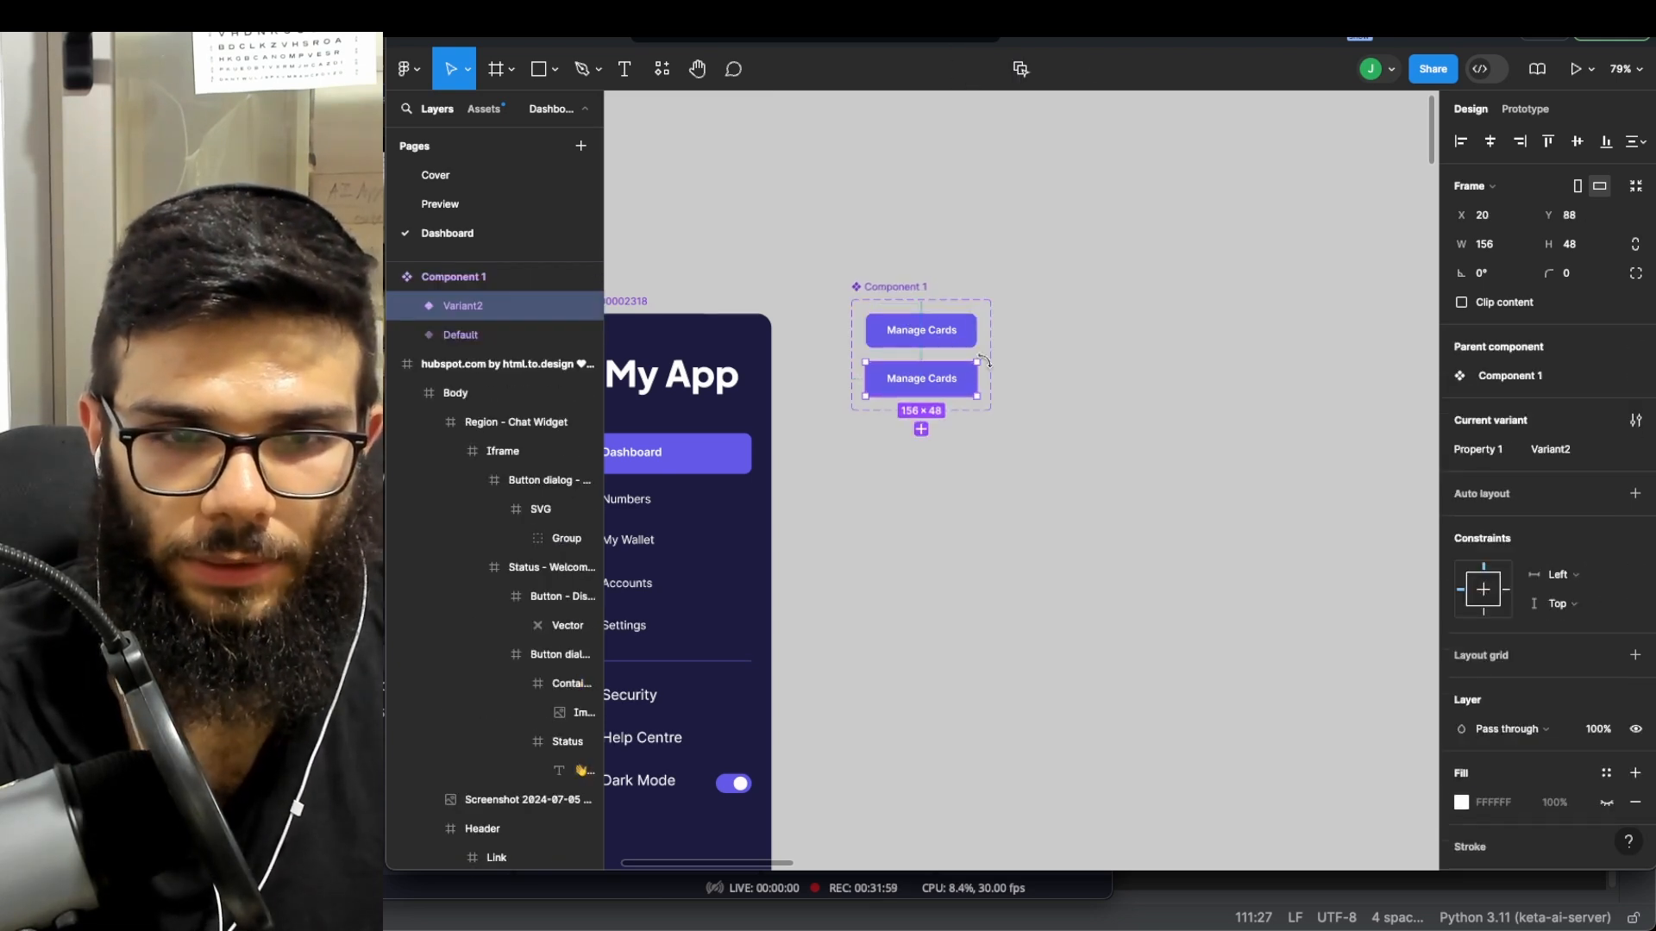
{"action": "double_click", "coordinate": [946, 386]}
{"action": "key", "text": "Escape"}
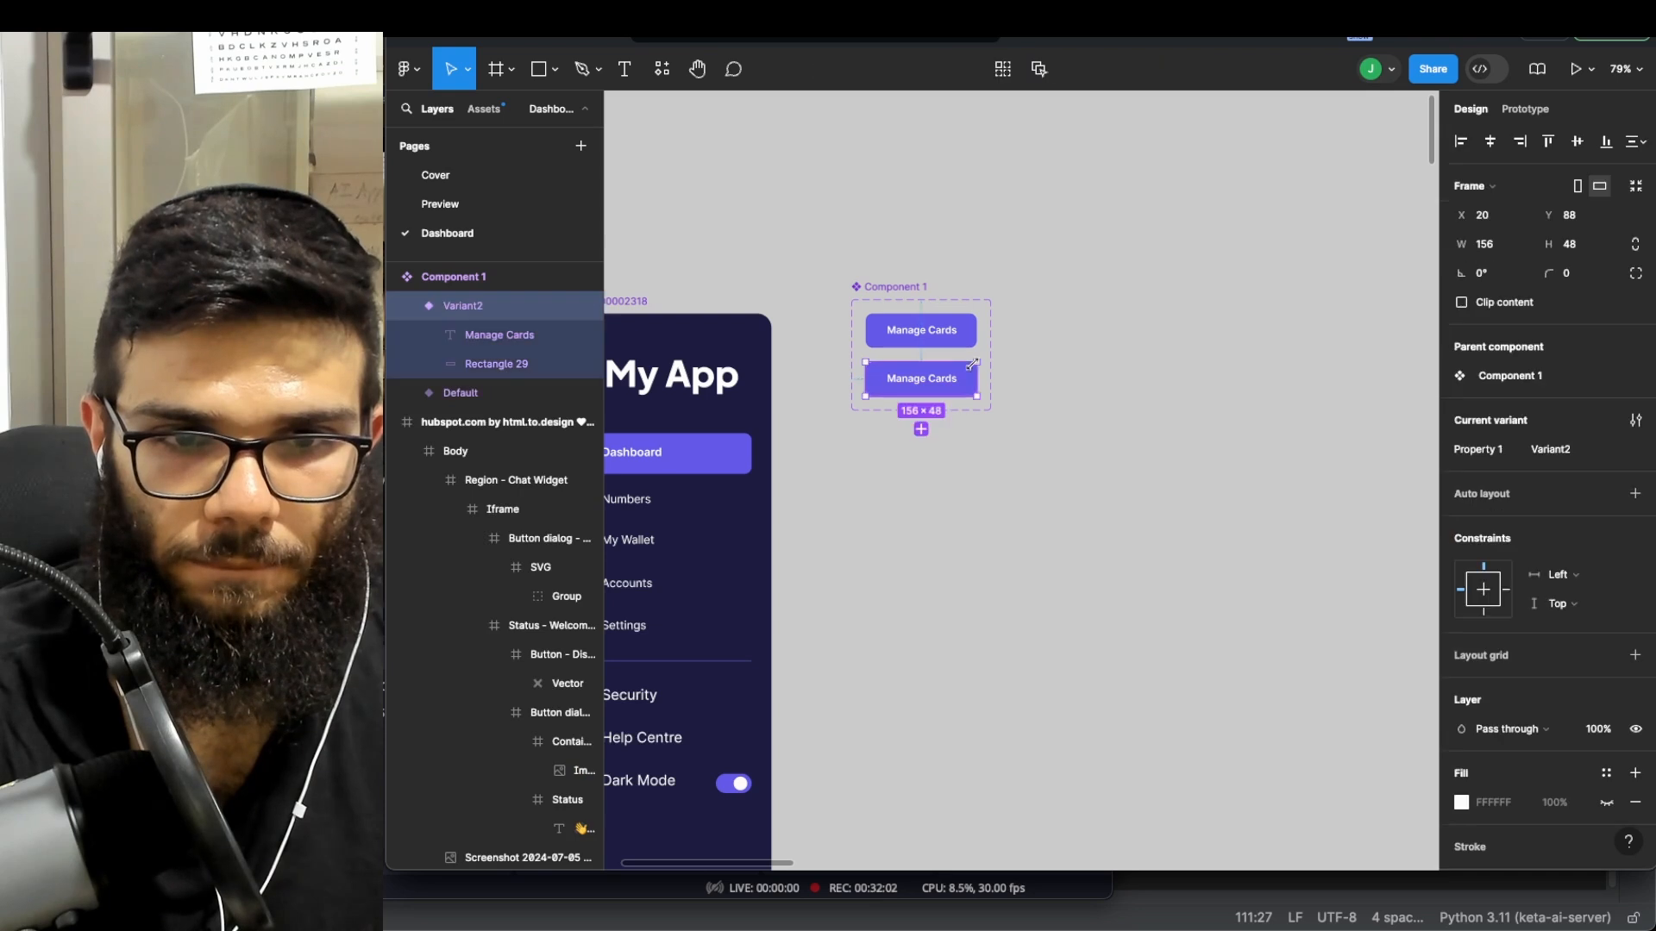
{"action": "key", "text": "ctrl+d"}
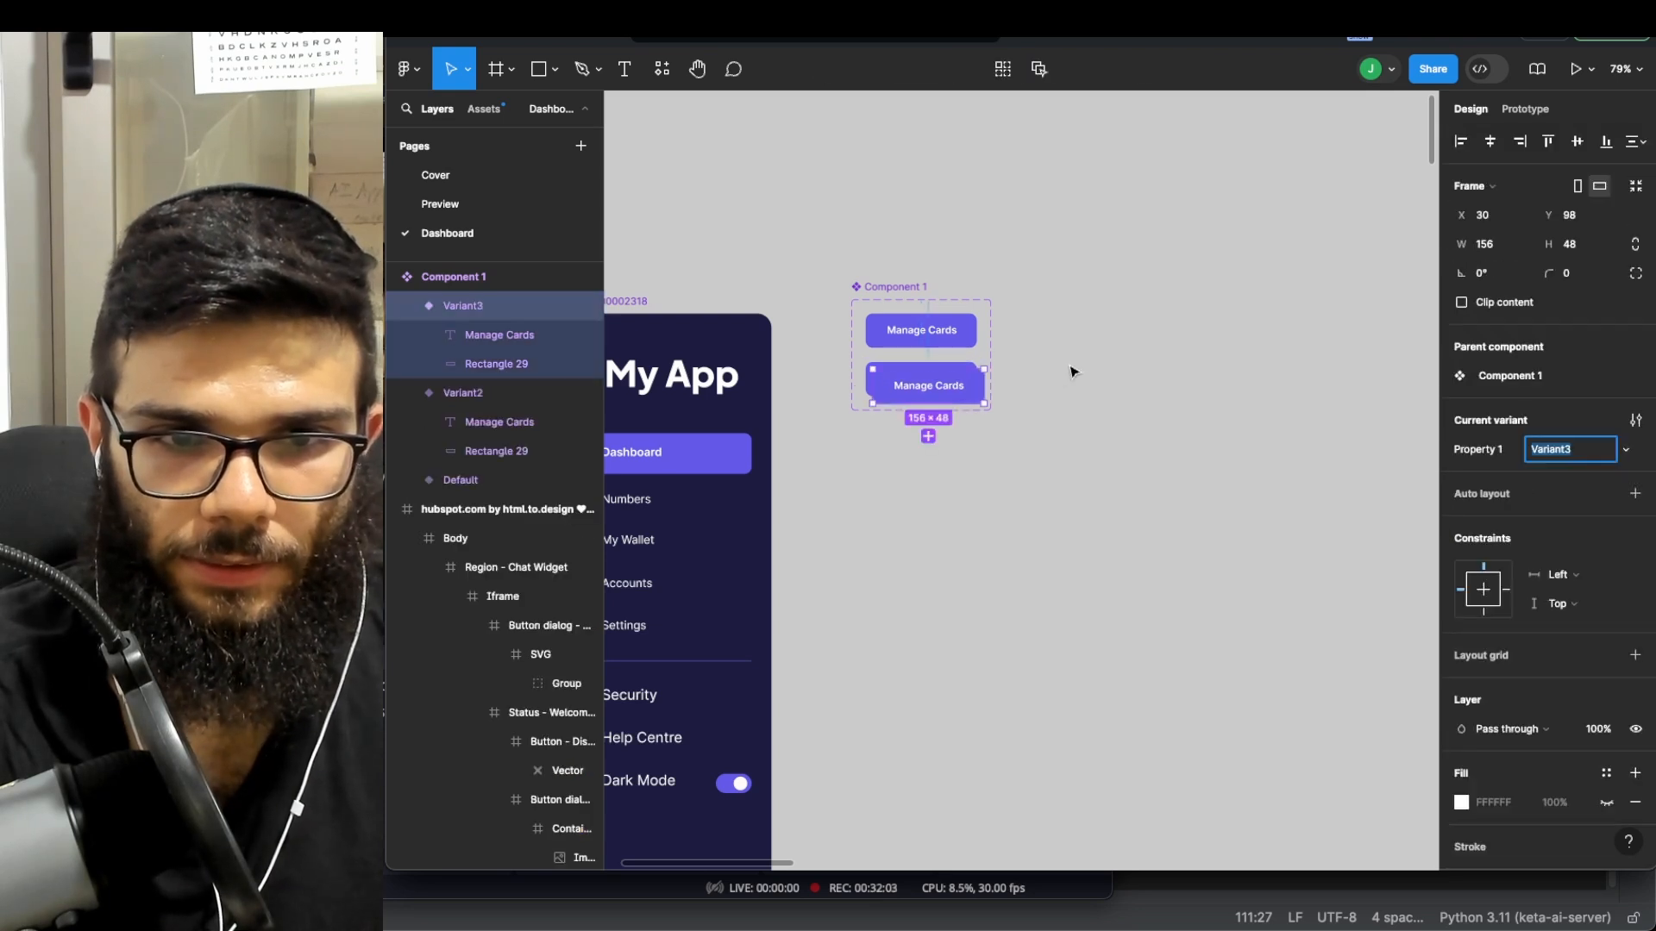
{"action": "left_click_drag", "start_coordinate": [965, 390], "coordinate": [949, 466]}
- Relabel Variant2 as 'Button', then undo everything back to a single Component 1
{"action": "double_click", "coordinate": [942, 380]}
{"action": "double_click", "coordinate": [943, 384]}
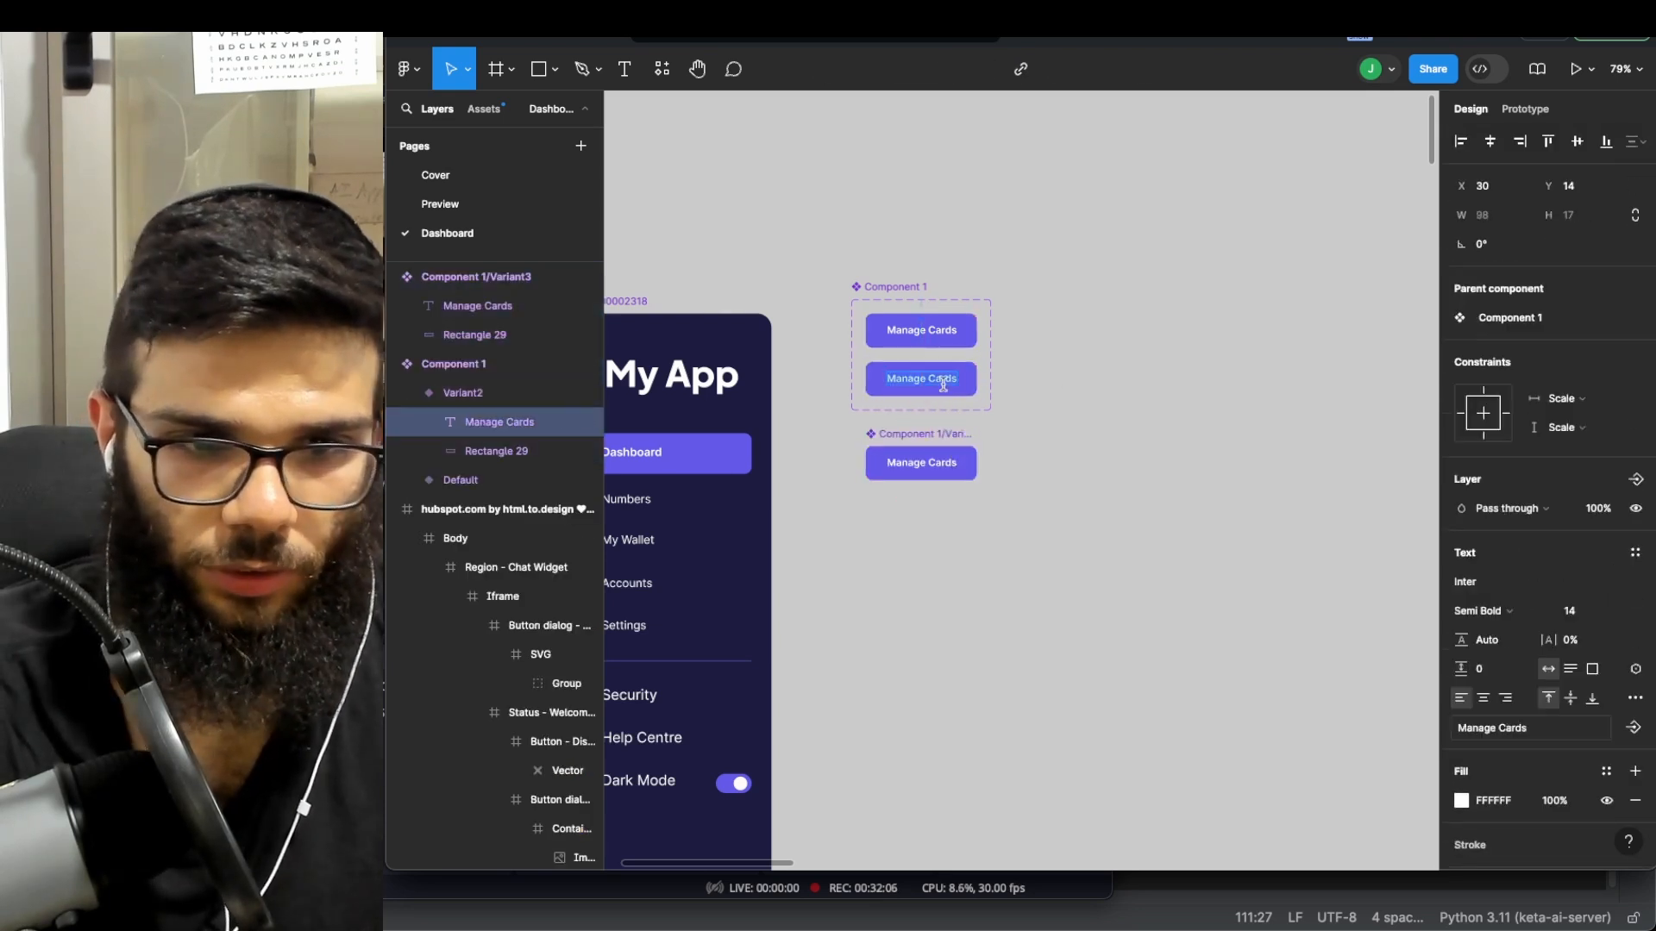
{"action": "type", "text": "Button"}
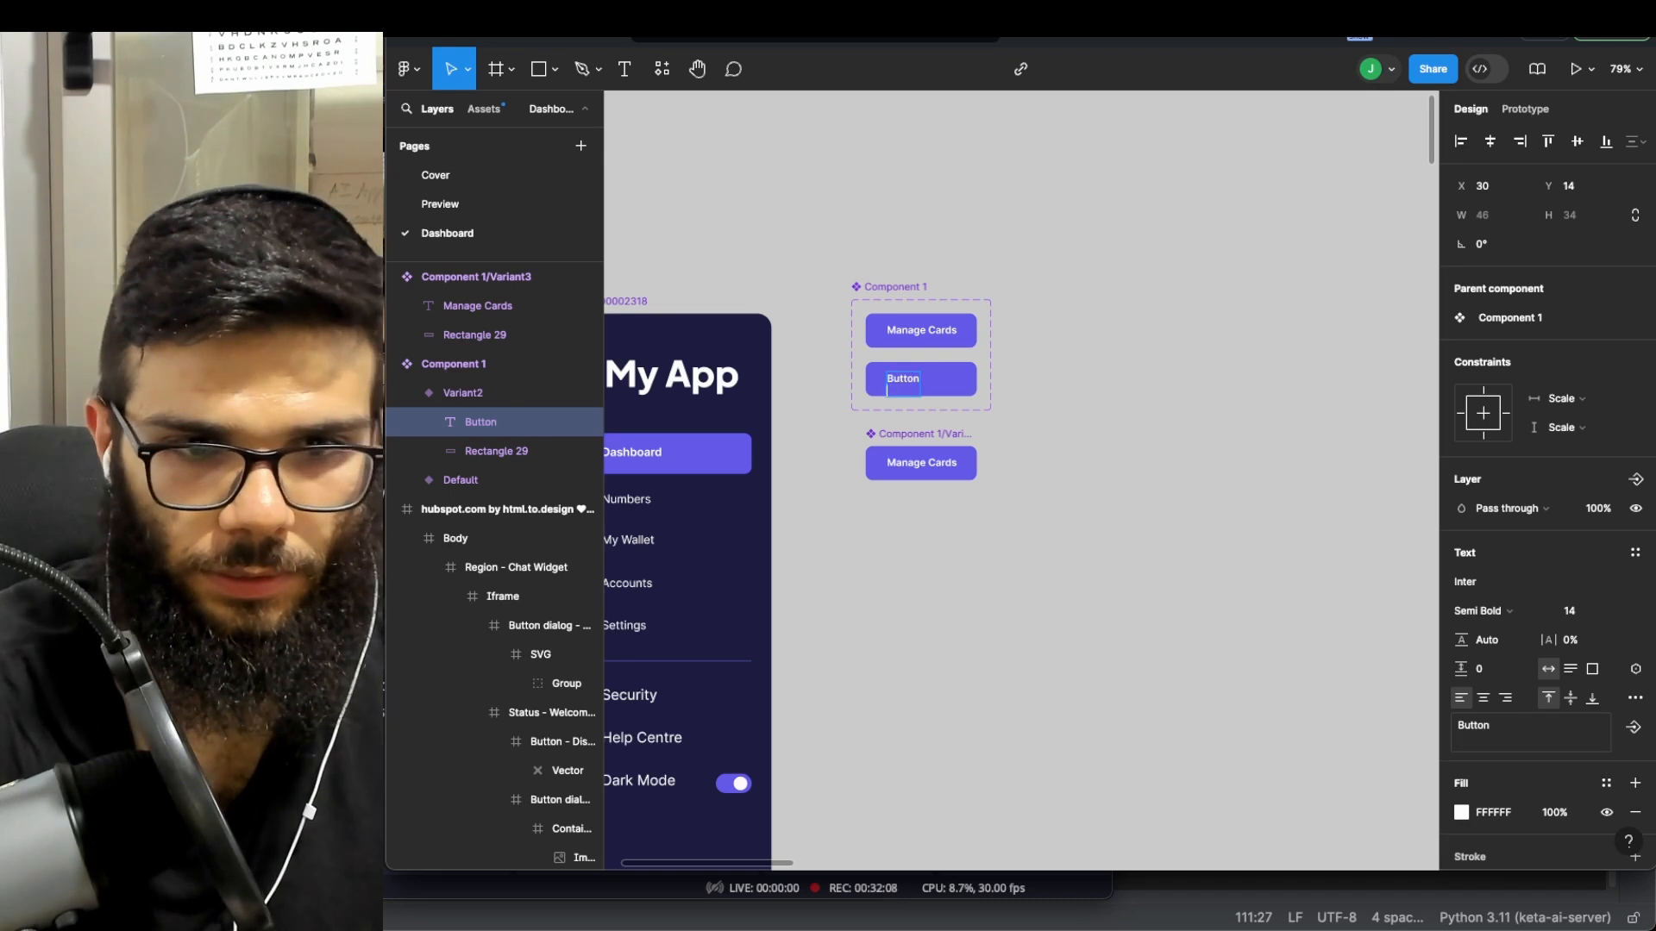
{"action": "key", "text": "ctrl+z"}
{"action": "key", "text": "ctrl+shift+z"}
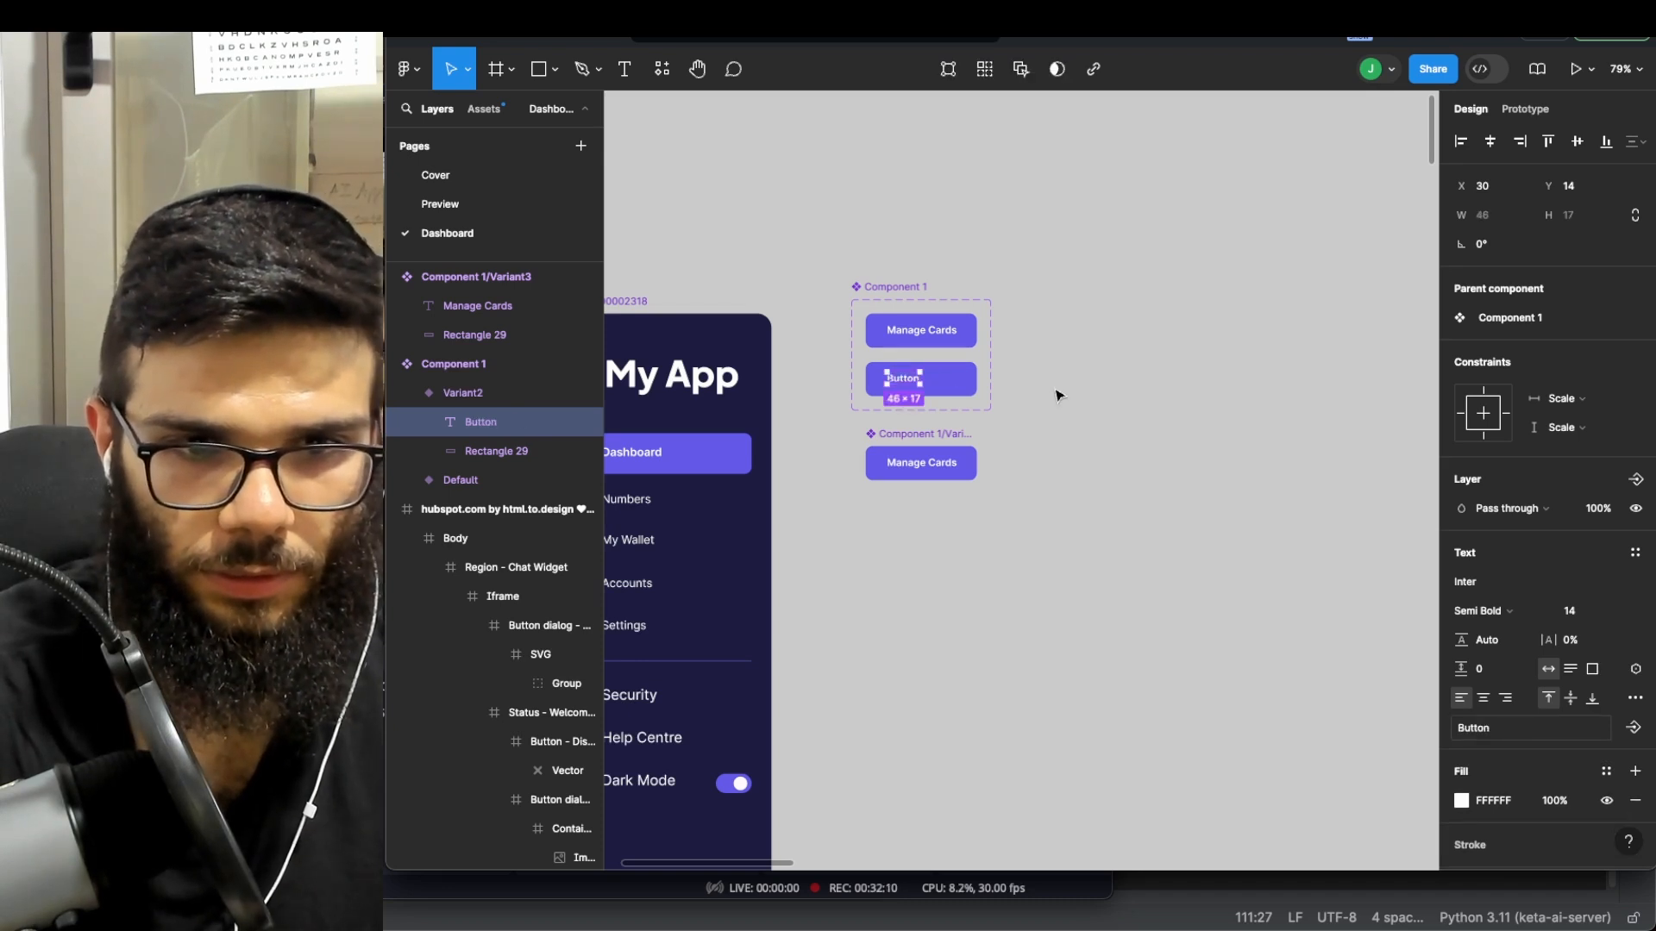
{"action": "key", "text": "Escape"}
{"action": "left_click", "coordinate": [945, 462]}
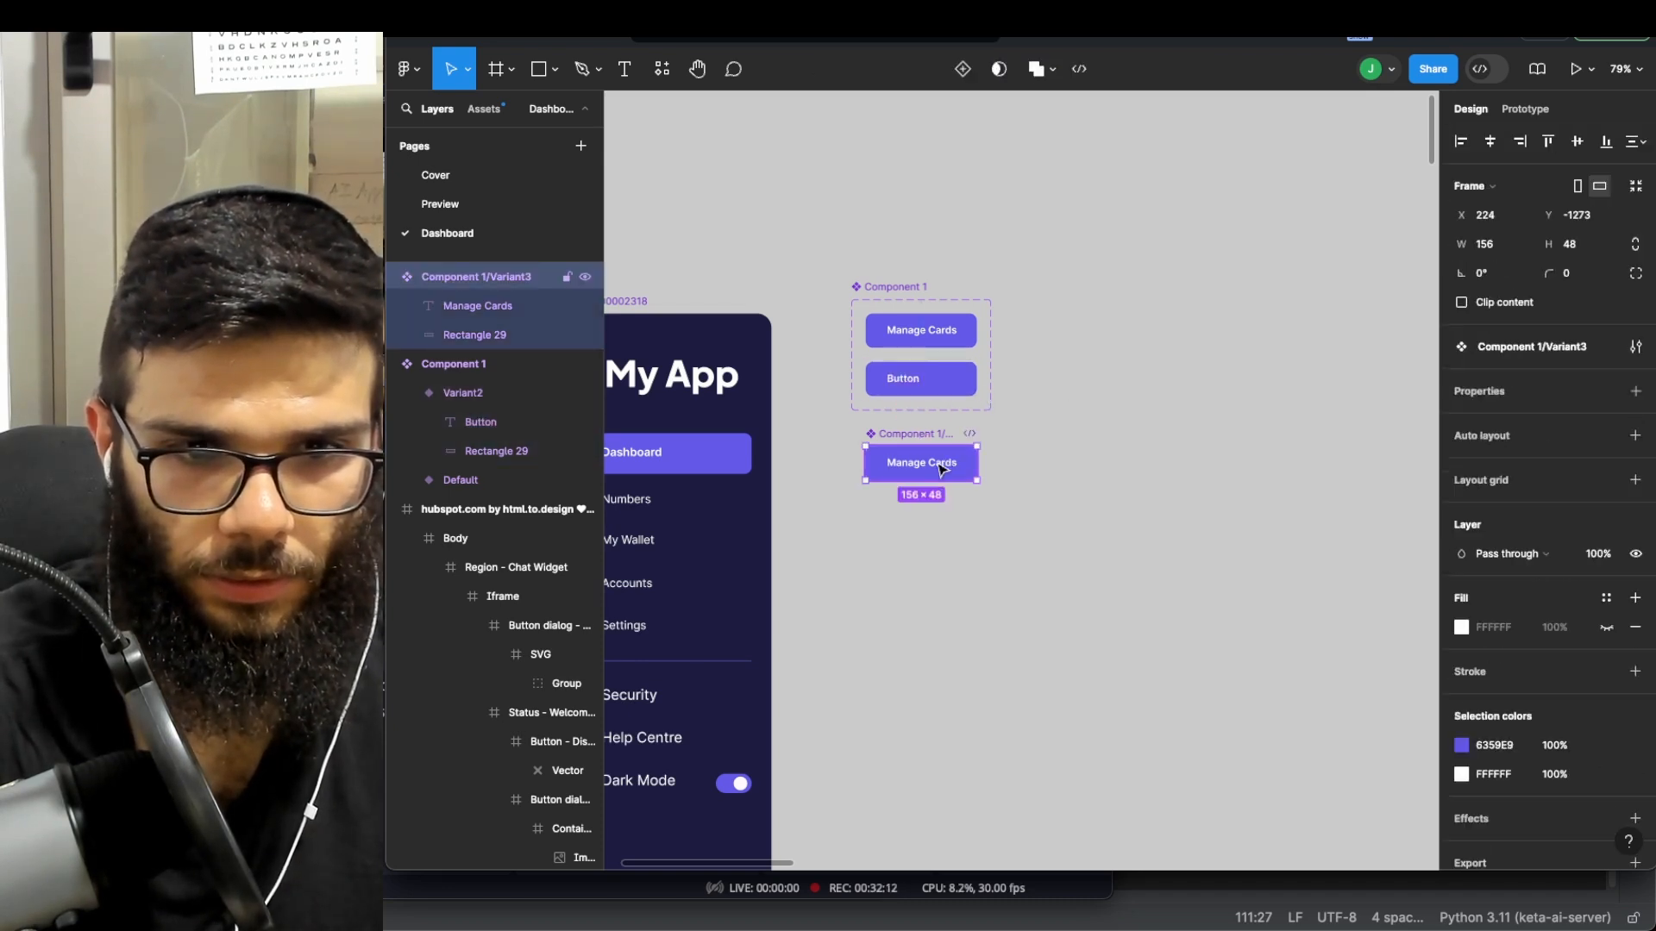
{"action": "double_click", "coordinate": [940, 467]}
{"action": "key", "text": "ctrl+z"}
{"action": "key", "text": "ctrl+z"}
{"action": "key", "text": "ctrl+z"}
{"action": "key", "text": "ctrl+z"}
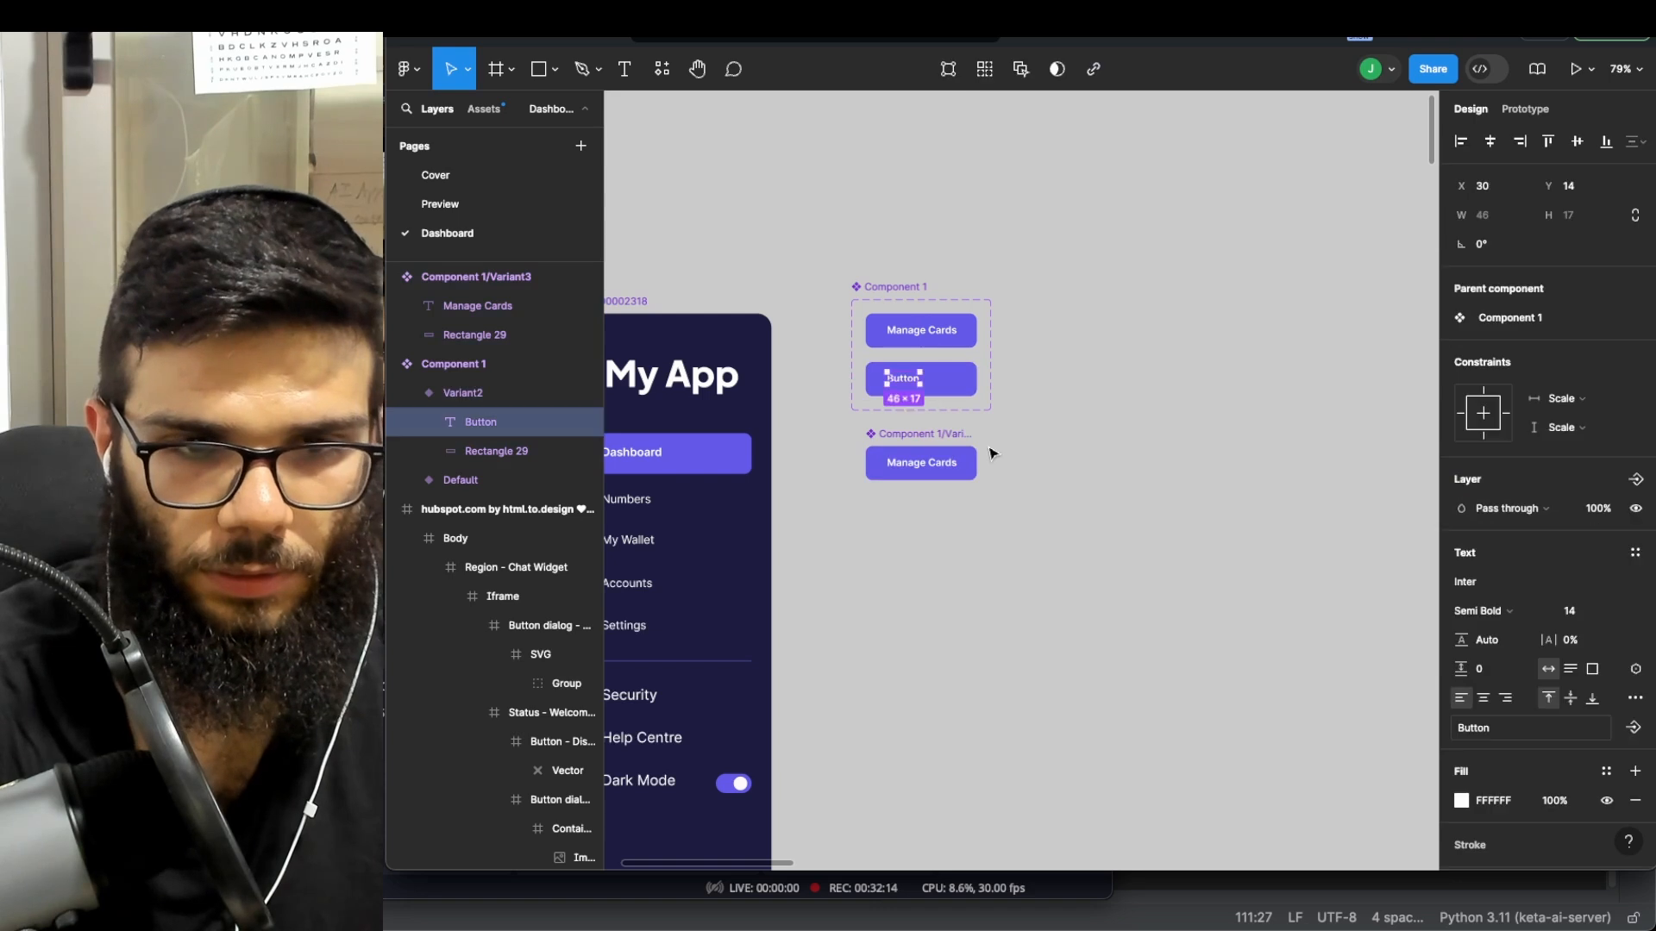
{"action": "key", "text": "ctrl+z"}
{"action": "key", "text": "ctrl+z"}
{"action": "key", "text": "ctrl+z"}
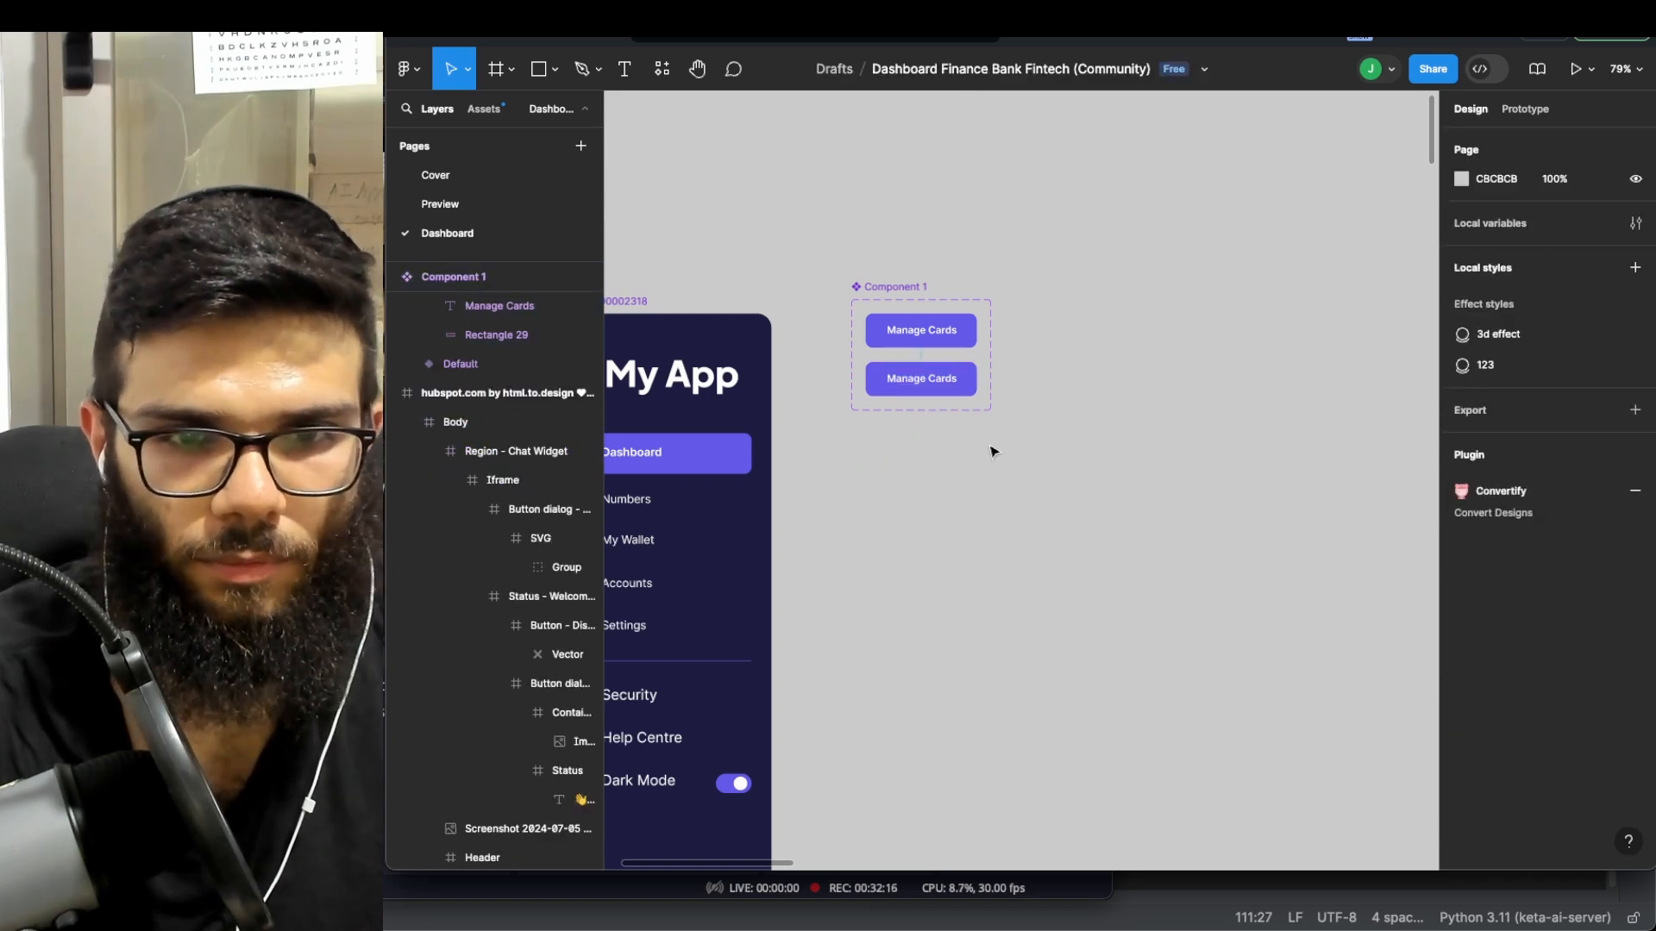
{"action": "key", "text": "ctrl+z"}
{"action": "key", "text": "ctrl+z"}
{"action": "key", "text": "ctrl+z"}
{"action": "key", "text": "ctrl+z"}
{"action": "key", "text": "ctrl+z"}
{"action": "key", "text": "ctrl+z"}
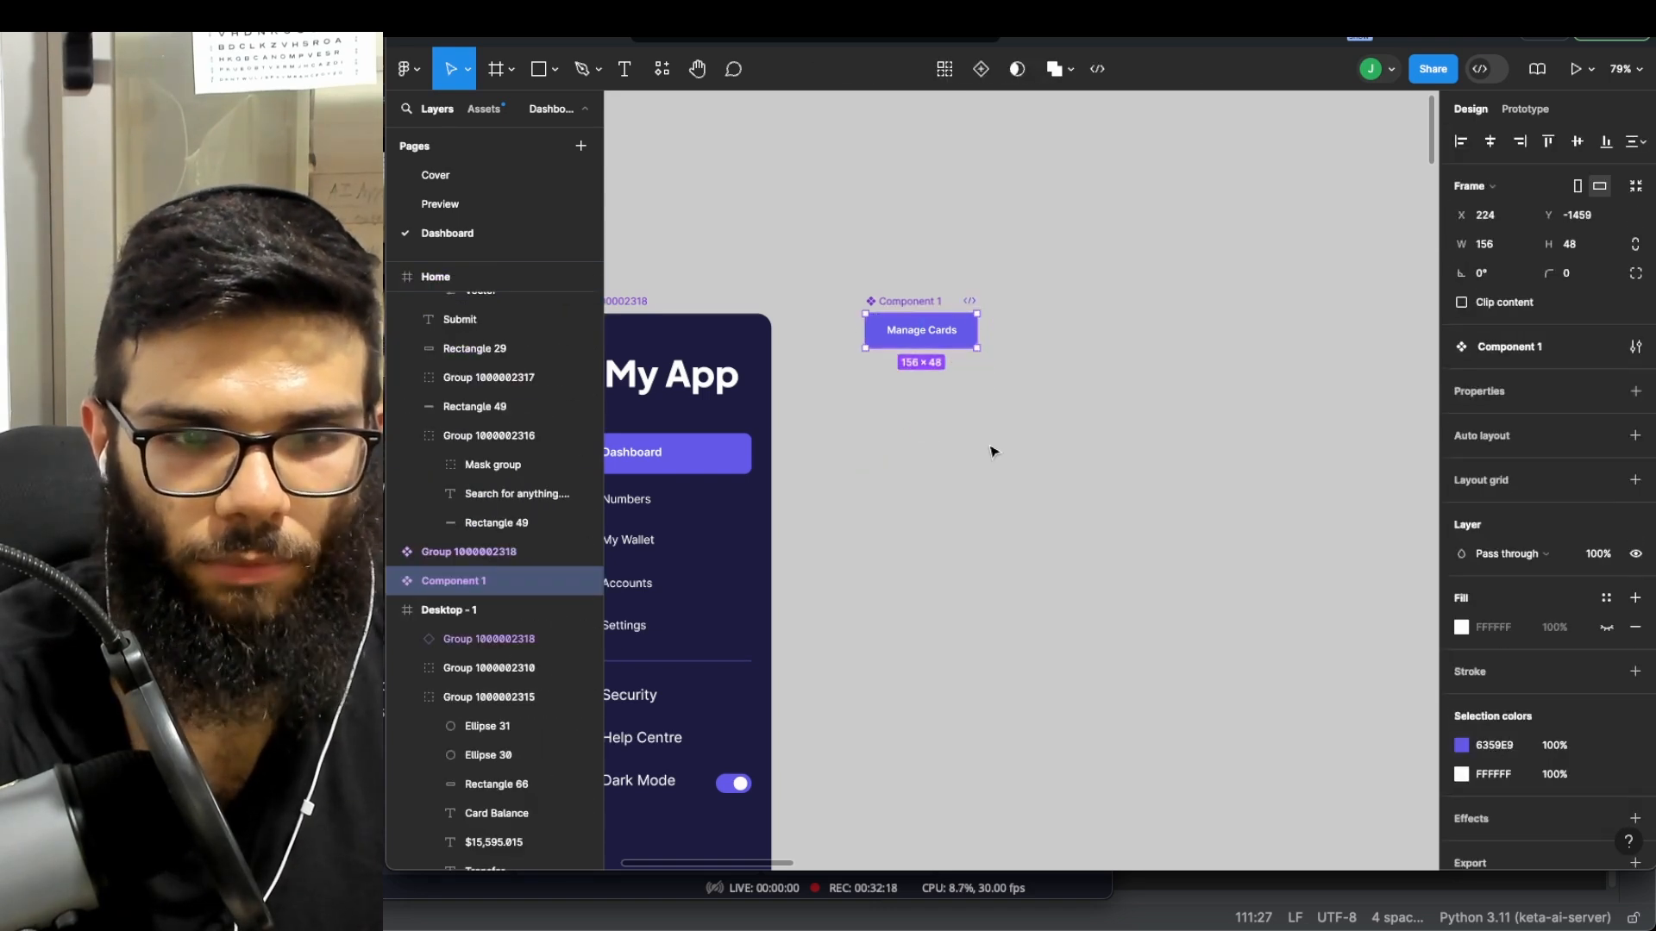
- Change Component 1's label from Manage Cards to 'Submit'
{"action": "left_click", "coordinate": [949, 392]}
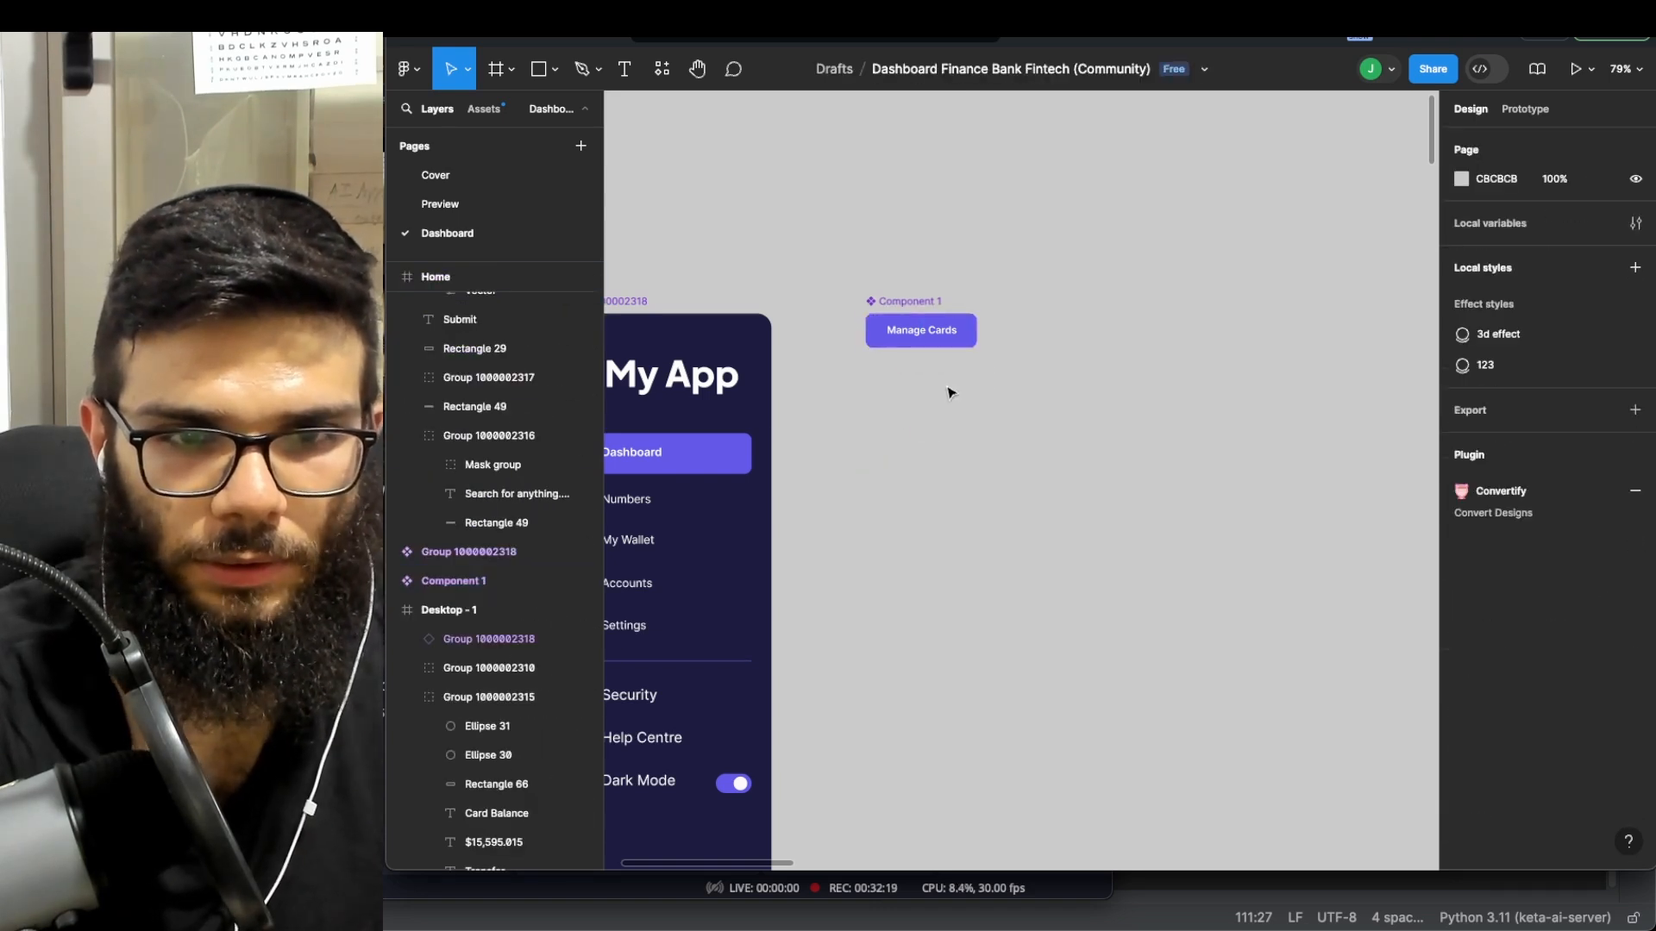
{"action": "double_click", "coordinate": [916, 334]}
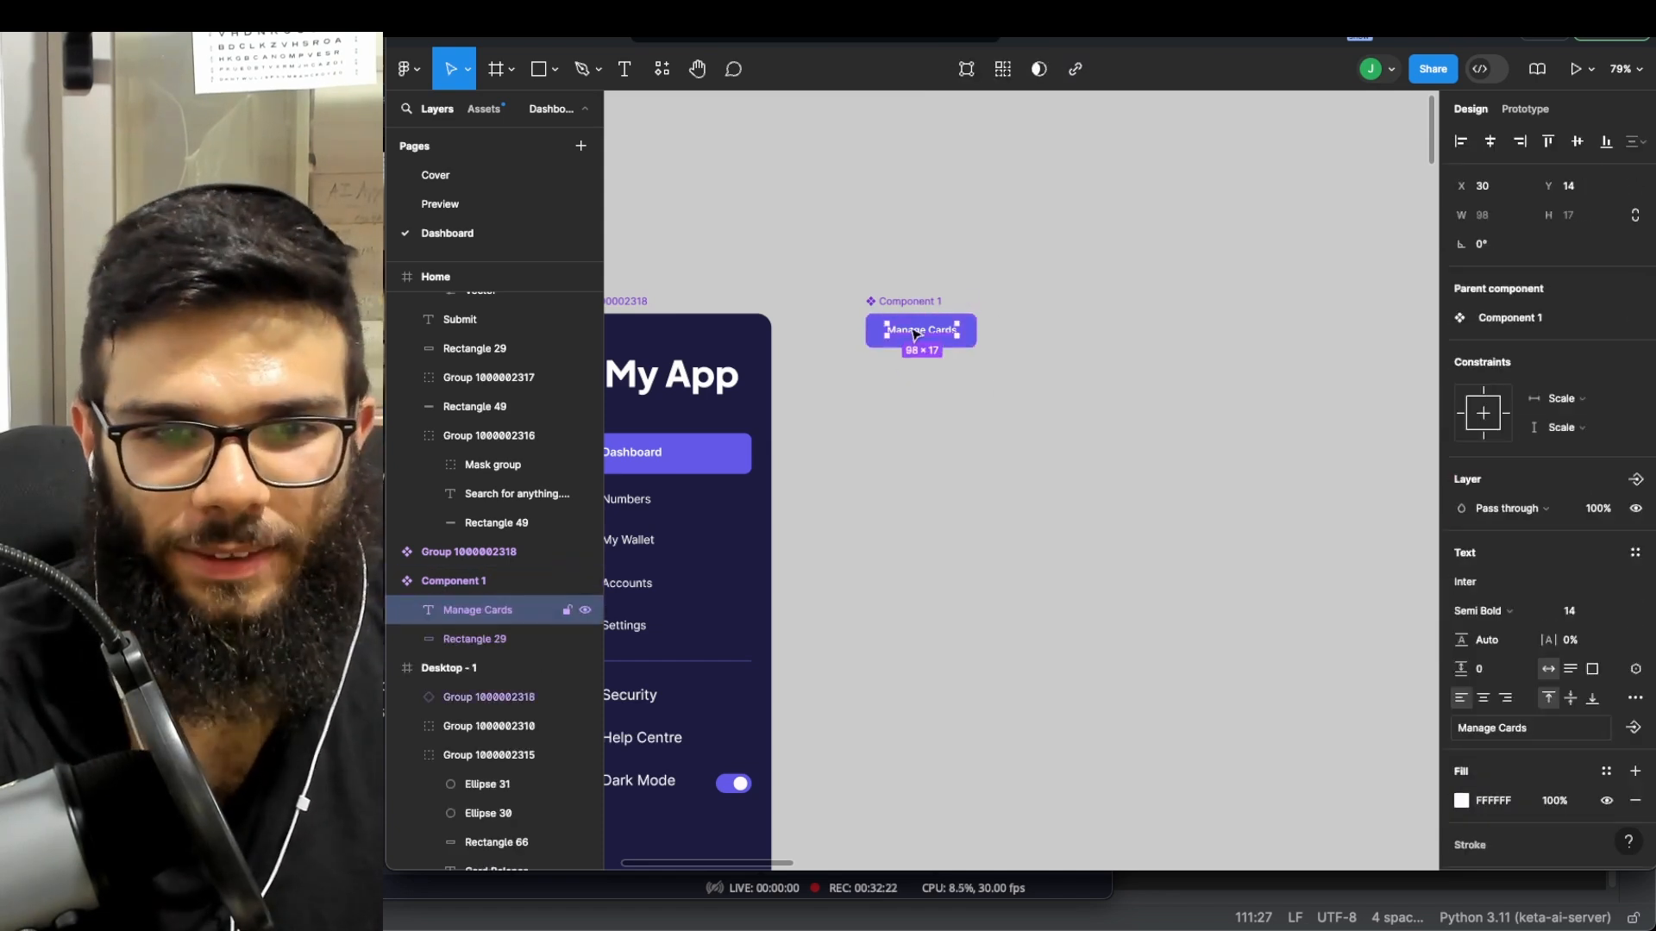
{"action": "key", "text": "Return"}
{"action": "type", "text": "Submit"}
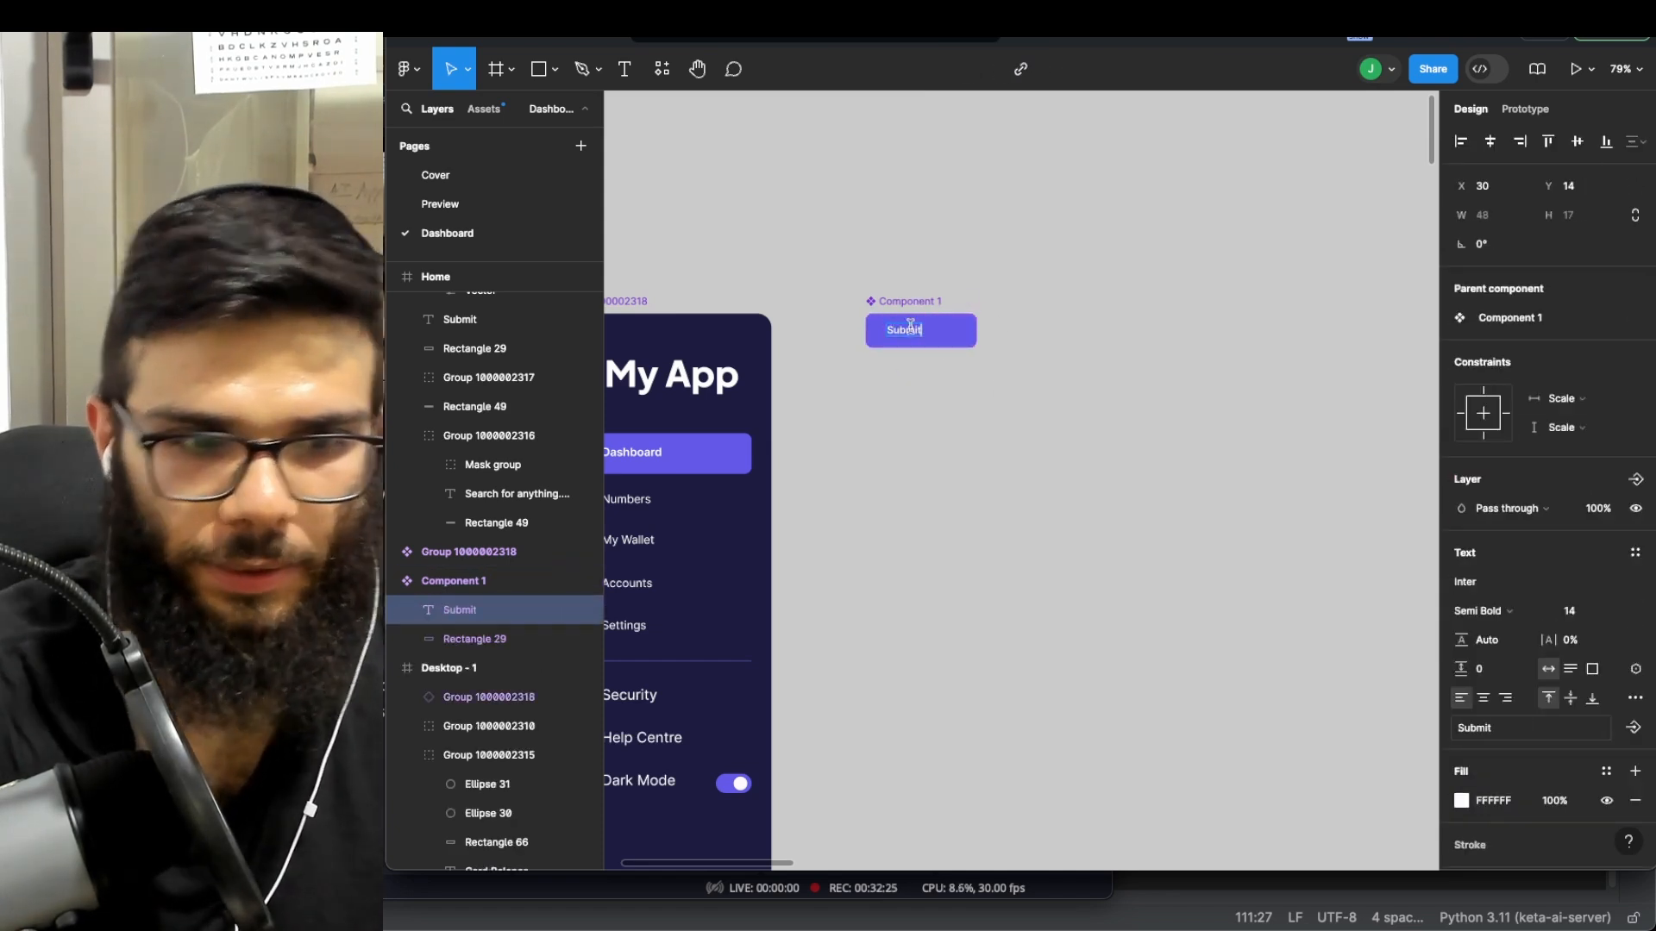
{"action": "left_click", "coordinate": [1001, 314]}
- Centre the Submit label horizontally within the 156 × 48 button
{"action": "left_click", "coordinate": [914, 302]}
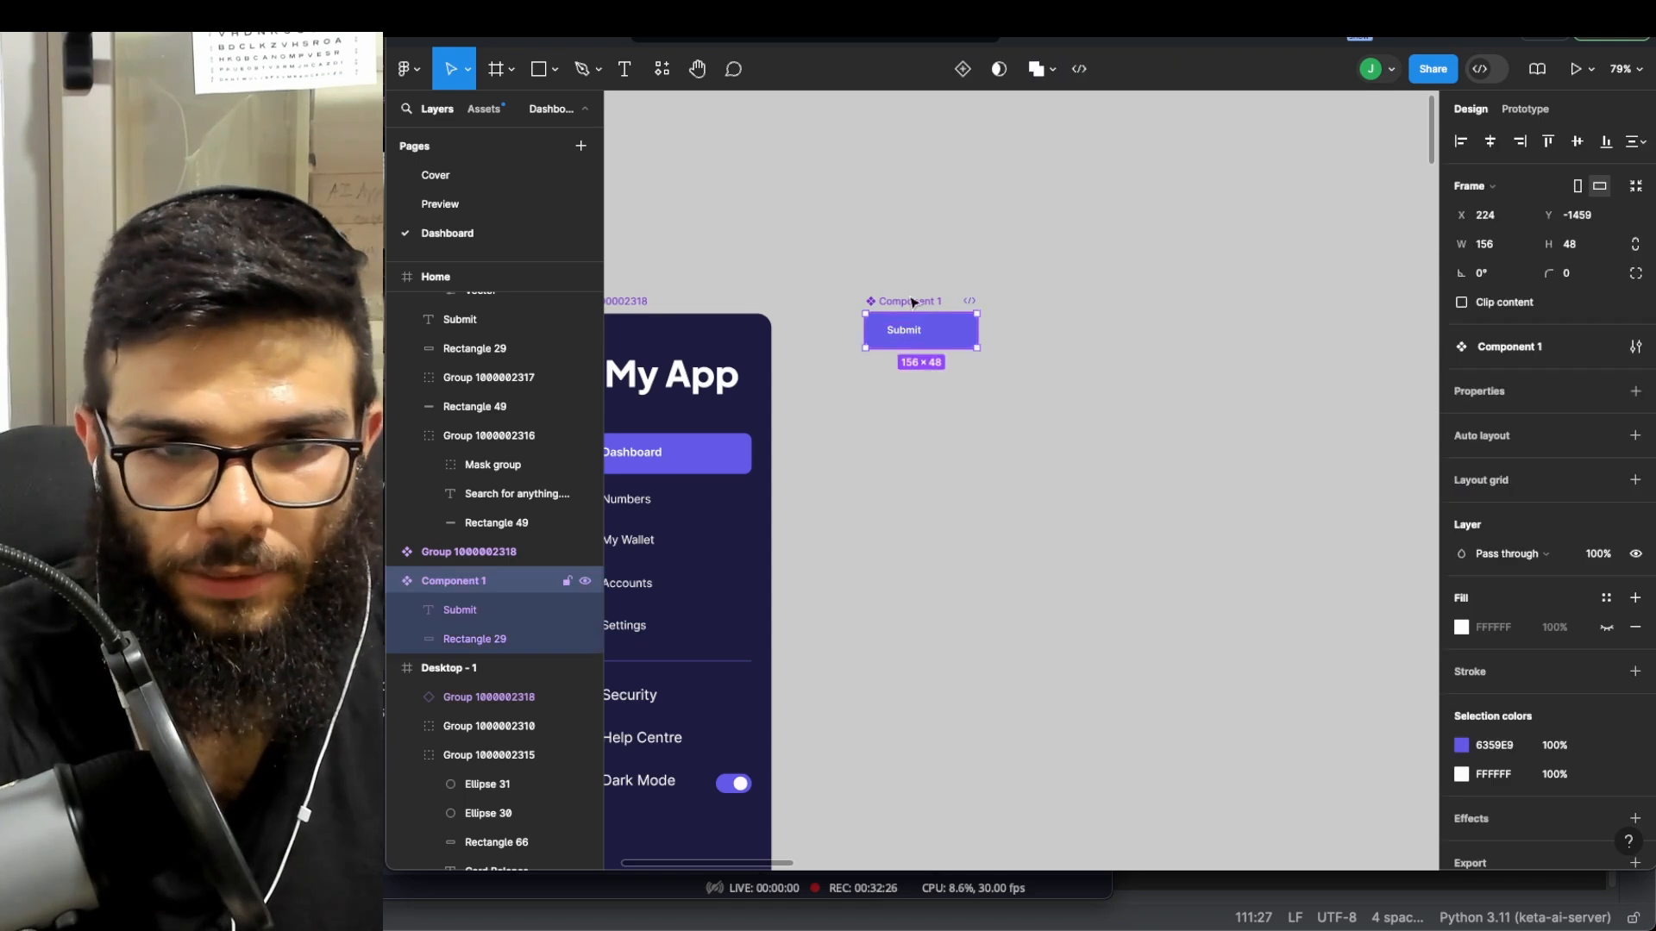
{"action": "double_click", "coordinate": [907, 335]}
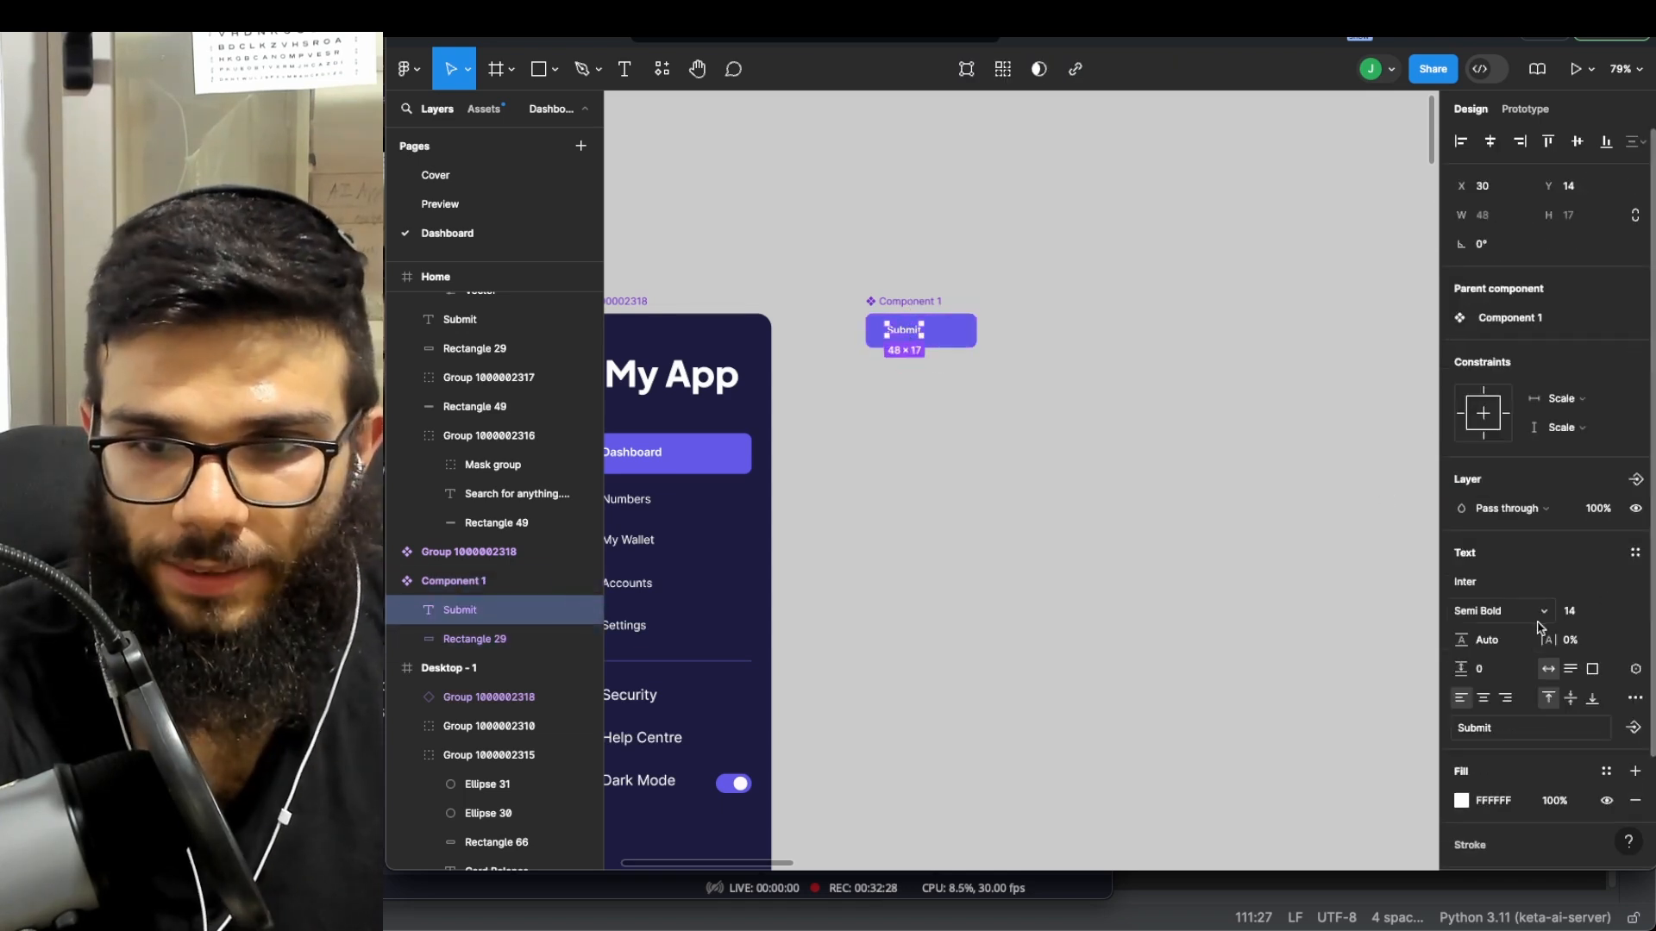
{"action": "key", "text": "Escape"}
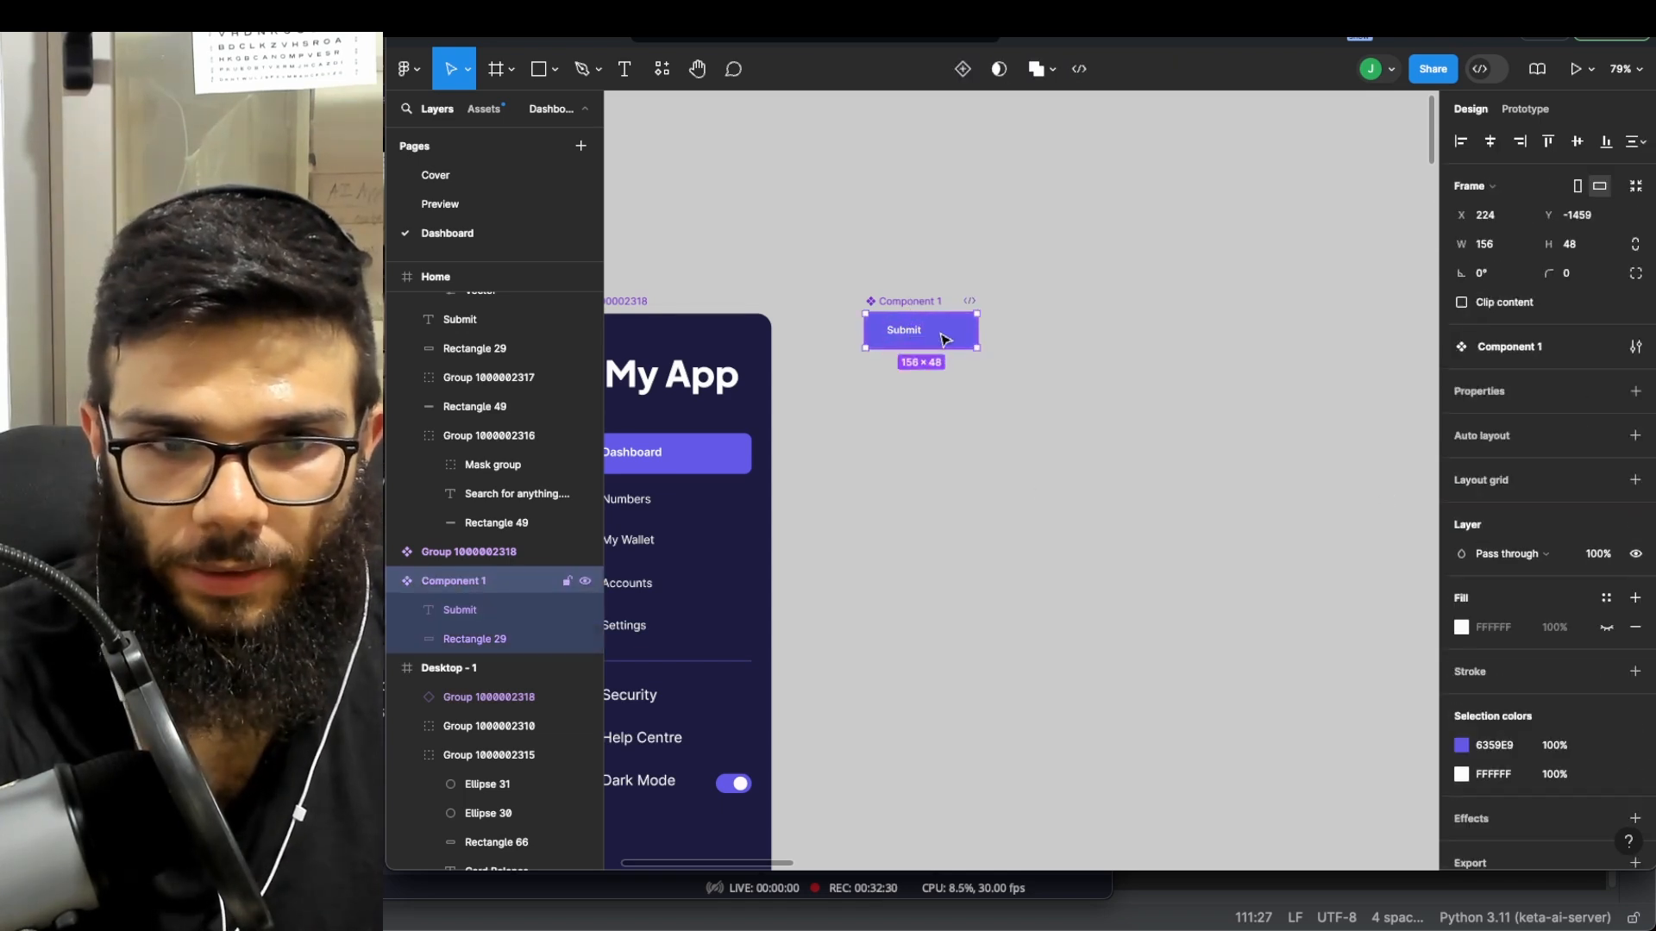
{"action": "scroll", "coordinate": [940, 337], "scroll_direction": "up", "scroll_amount": 4}
{"action": "double_click", "coordinate": [877, 332]}
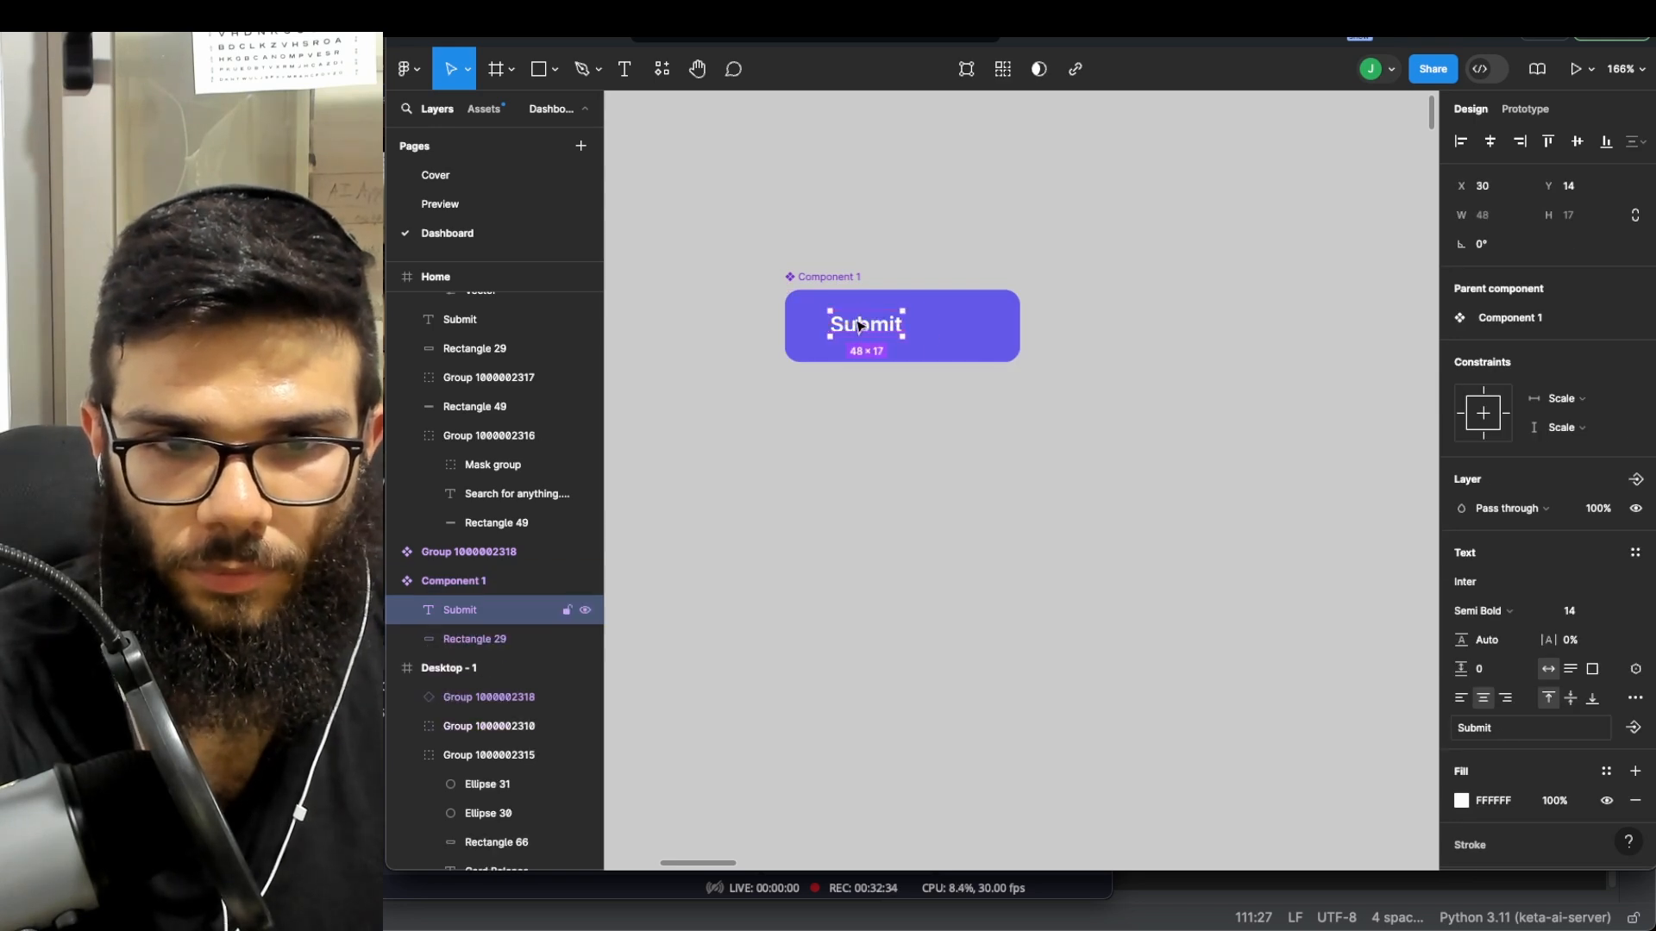
{"action": "left_click_drag", "start_coordinate": [859, 324], "coordinate": [888, 326]}
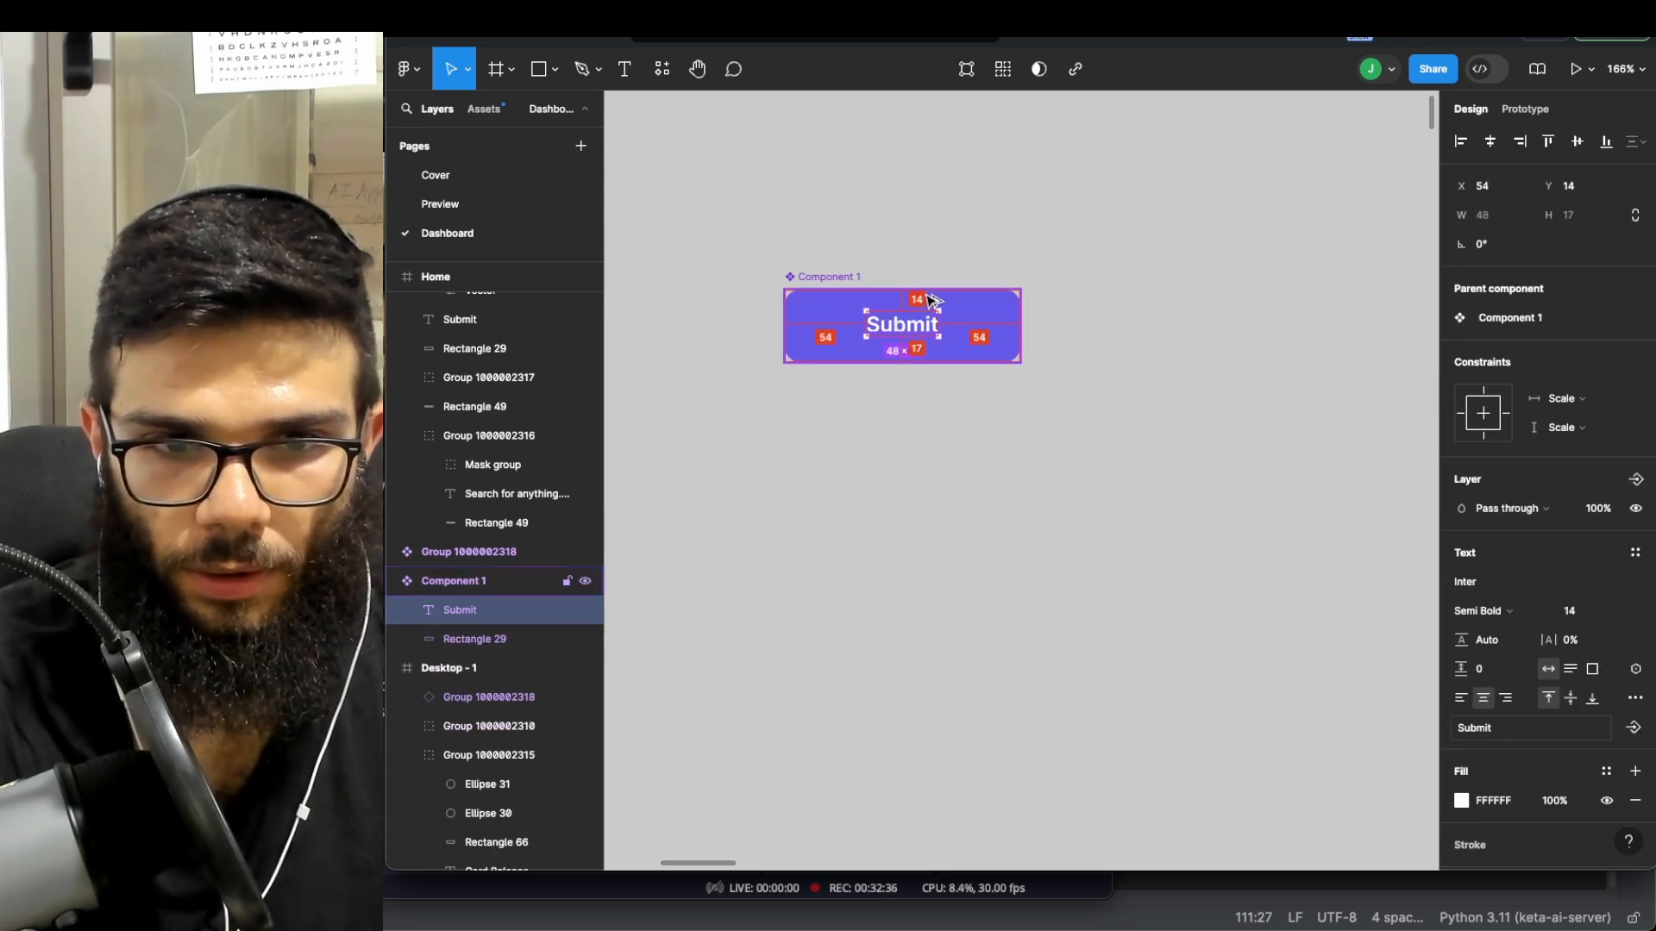
{"action": "scroll", "coordinate": [949, 410], "scroll_direction": "down", "scroll_amount": 5}
{"action": "left_click", "coordinate": [909, 338]}
- Duplicate the Submit button component to make a Component 2 copy
{"action": "key", "text": "super+d"}
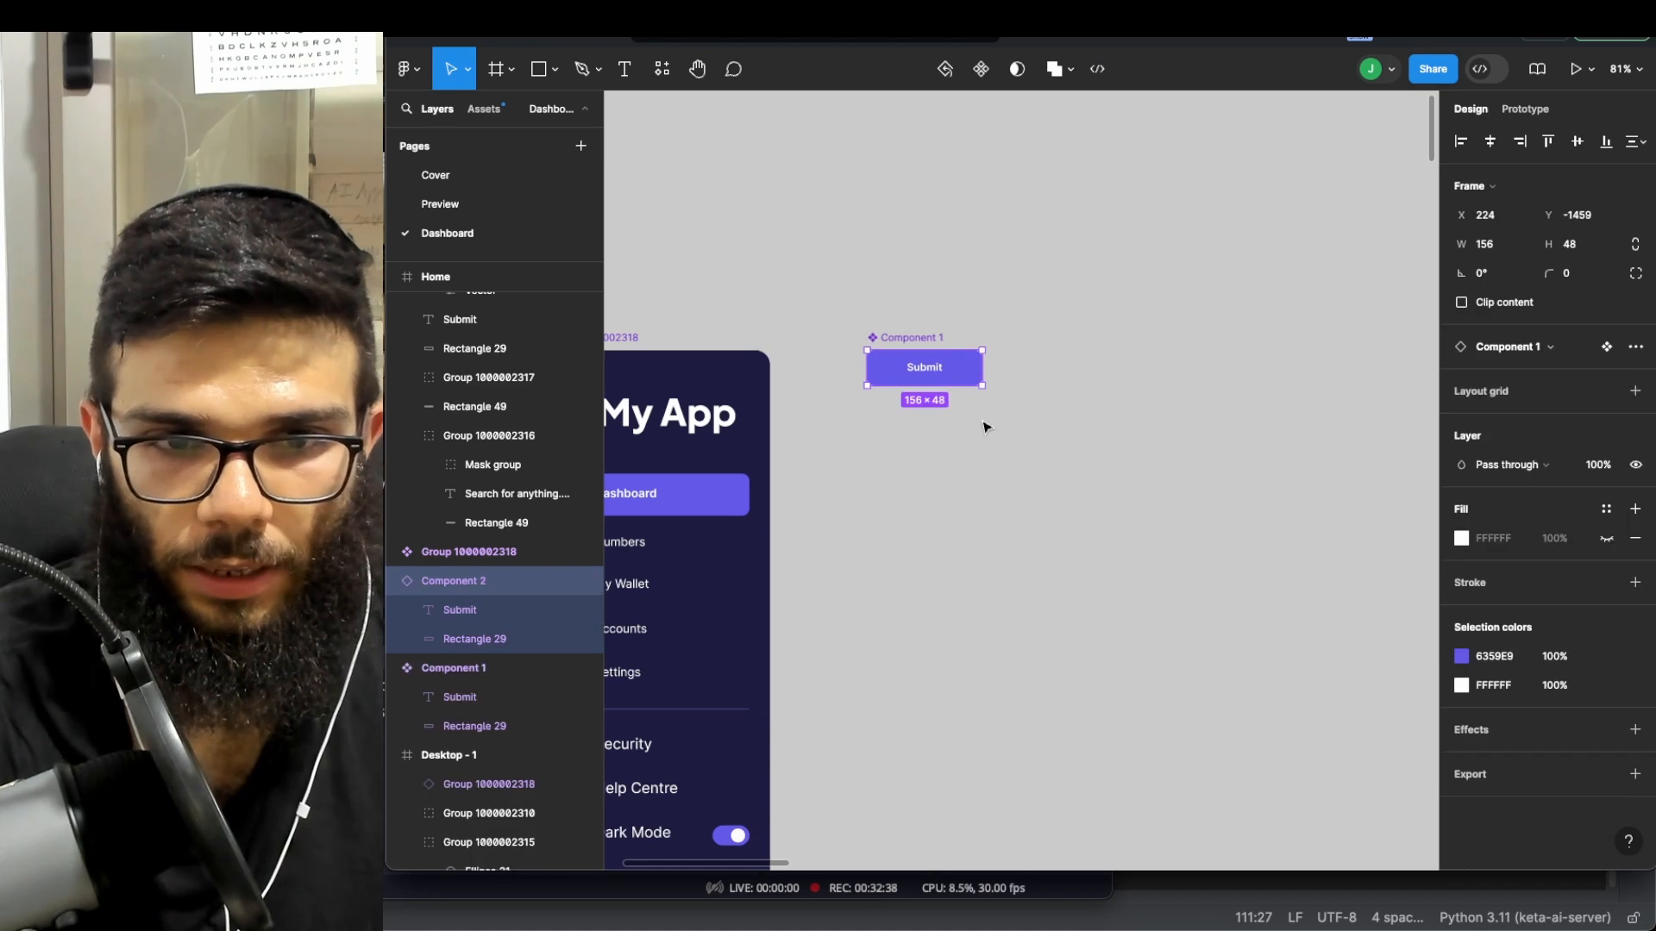
{"action": "left_click_drag", "start_coordinate": [961, 364], "coordinate": [888, 396]}
{"action": "scroll", "coordinate": [980, 629], "scroll_direction": "down", "scroll_amount": 7}
{"action": "scroll", "coordinate": [983, 640], "scroll_direction": "down", "scroll_amount": 4}
{"action": "scroll", "coordinate": [992, 649], "scroll_direction": "down", "scroll_amount": 5}
{"action": "scroll", "coordinate": [1034, 653], "scroll_direction": "down", "scroll_amount": 4}
{"action": "scroll", "coordinate": [1023, 508], "scroll_direction": "up", "scroll_amount": 5}
- Delete the old Submit text, purple rectangle and black frame; place the copy below the input field
{"action": "left_click", "coordinate": [983, 336]}
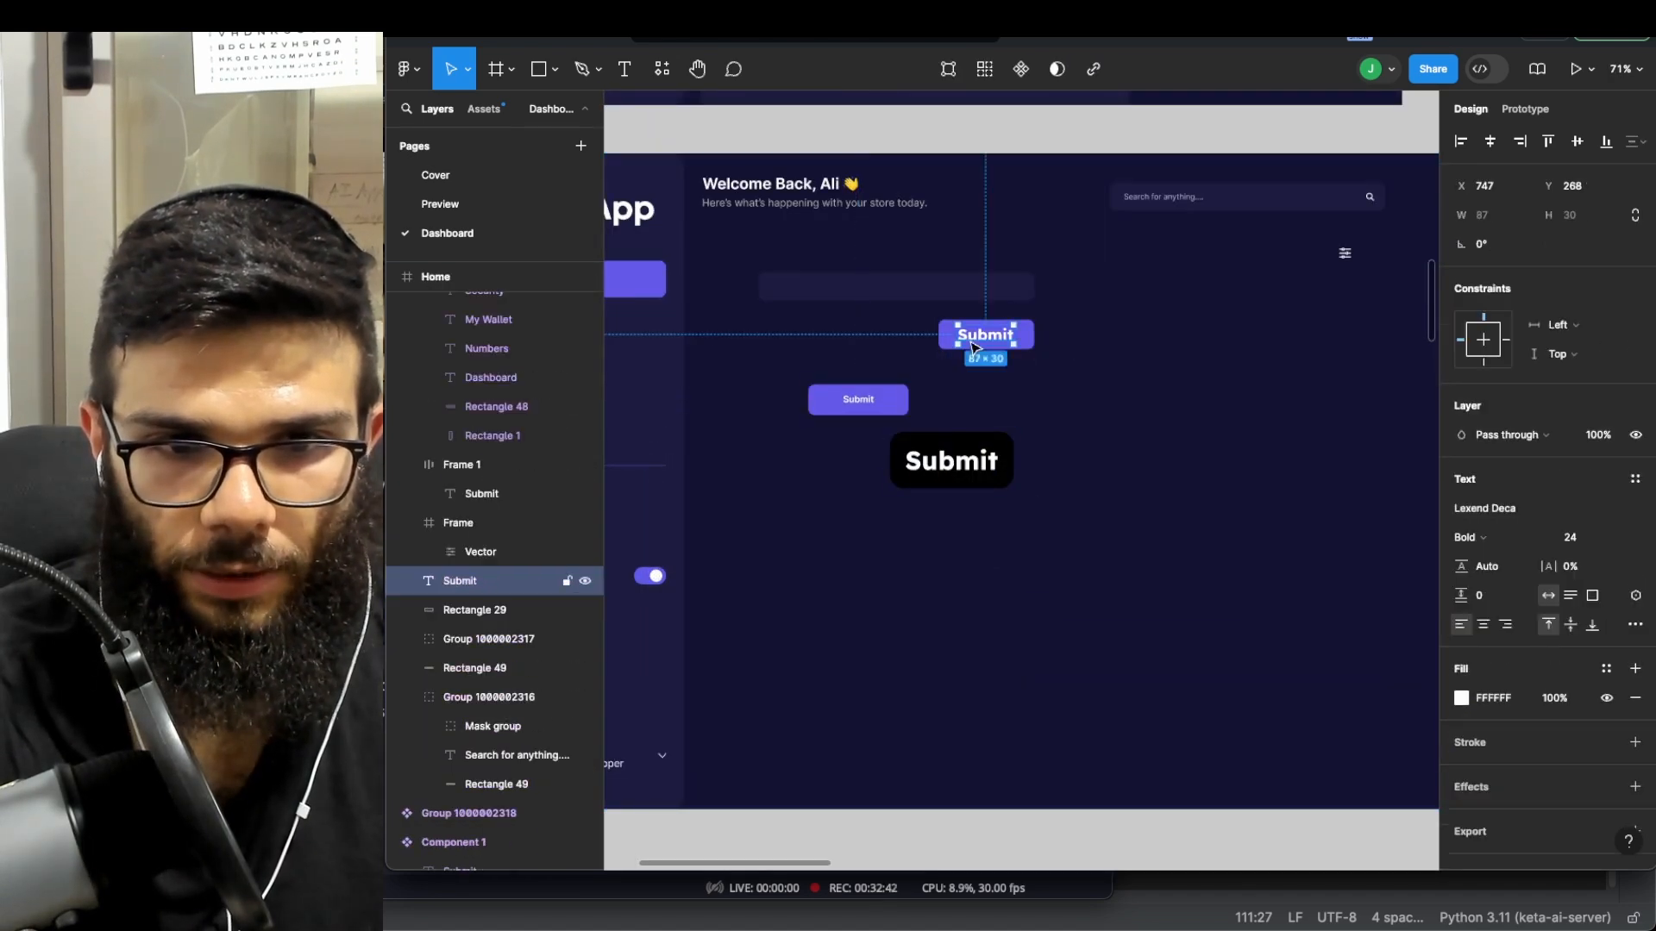
{"action": "key", "text": "BackSpace"}
{"action": "left_click", "coordinate": [1005, 341]}
{"action": "key", "text": "BackSpace"}
{"action": "left_click", "coordinate": [993, 454]}
{"action": "key", "text": "BackSpace"}
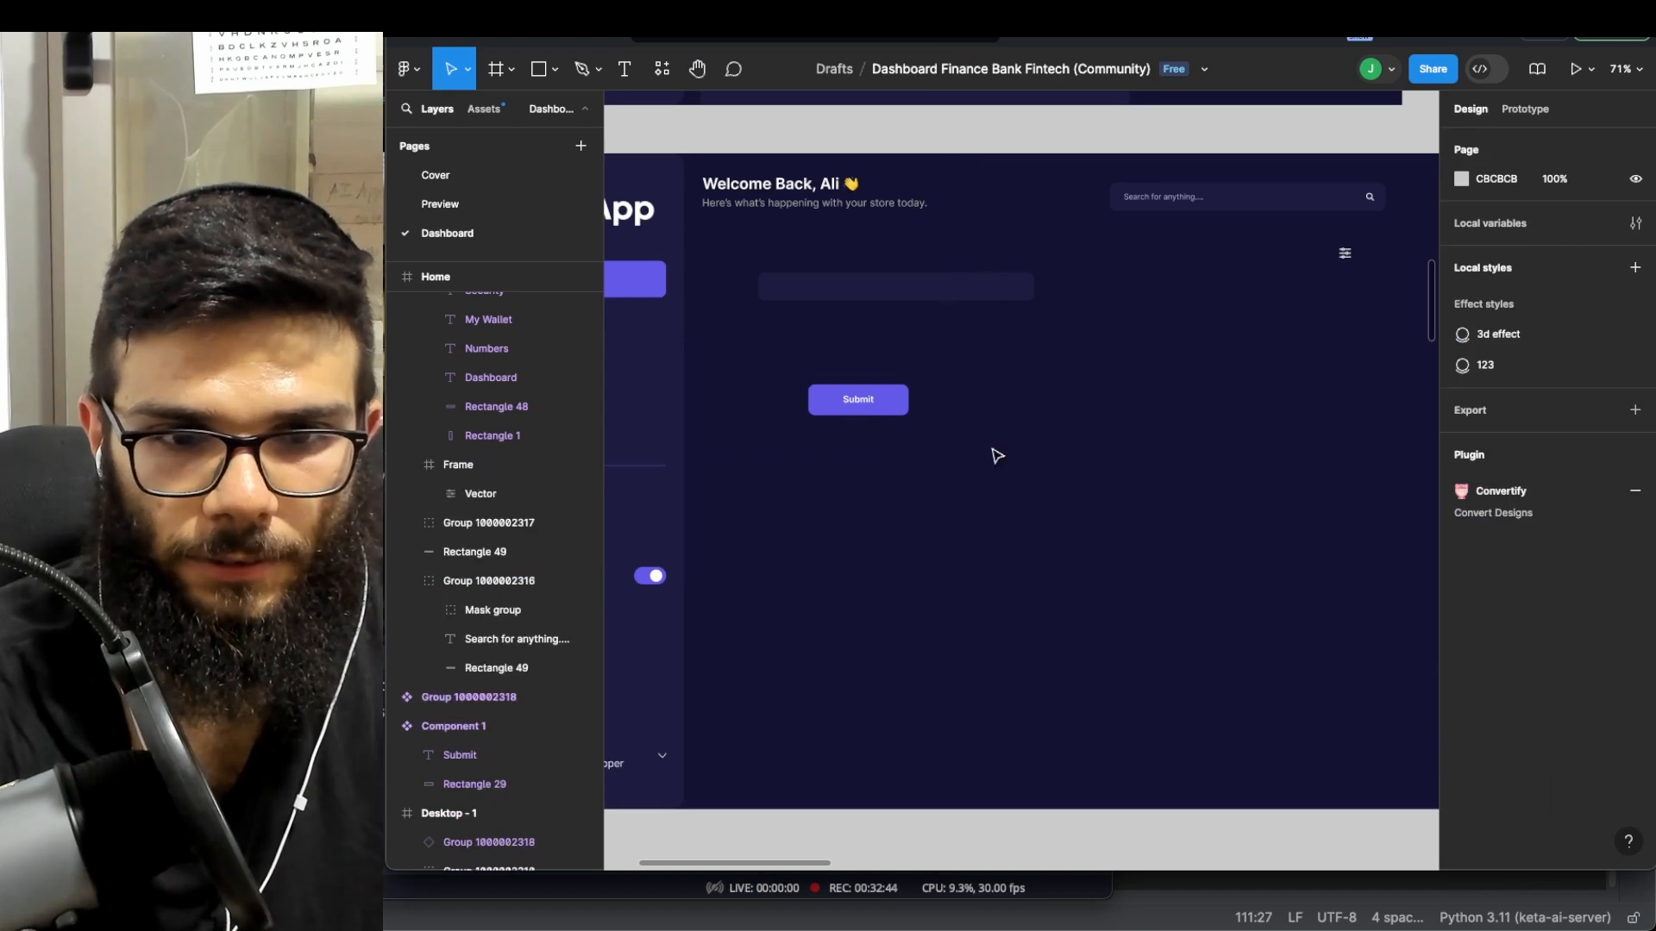
{"action": "left_click_drag", "start_coordinate": [874, 406], "coordinate": [998, 344]}
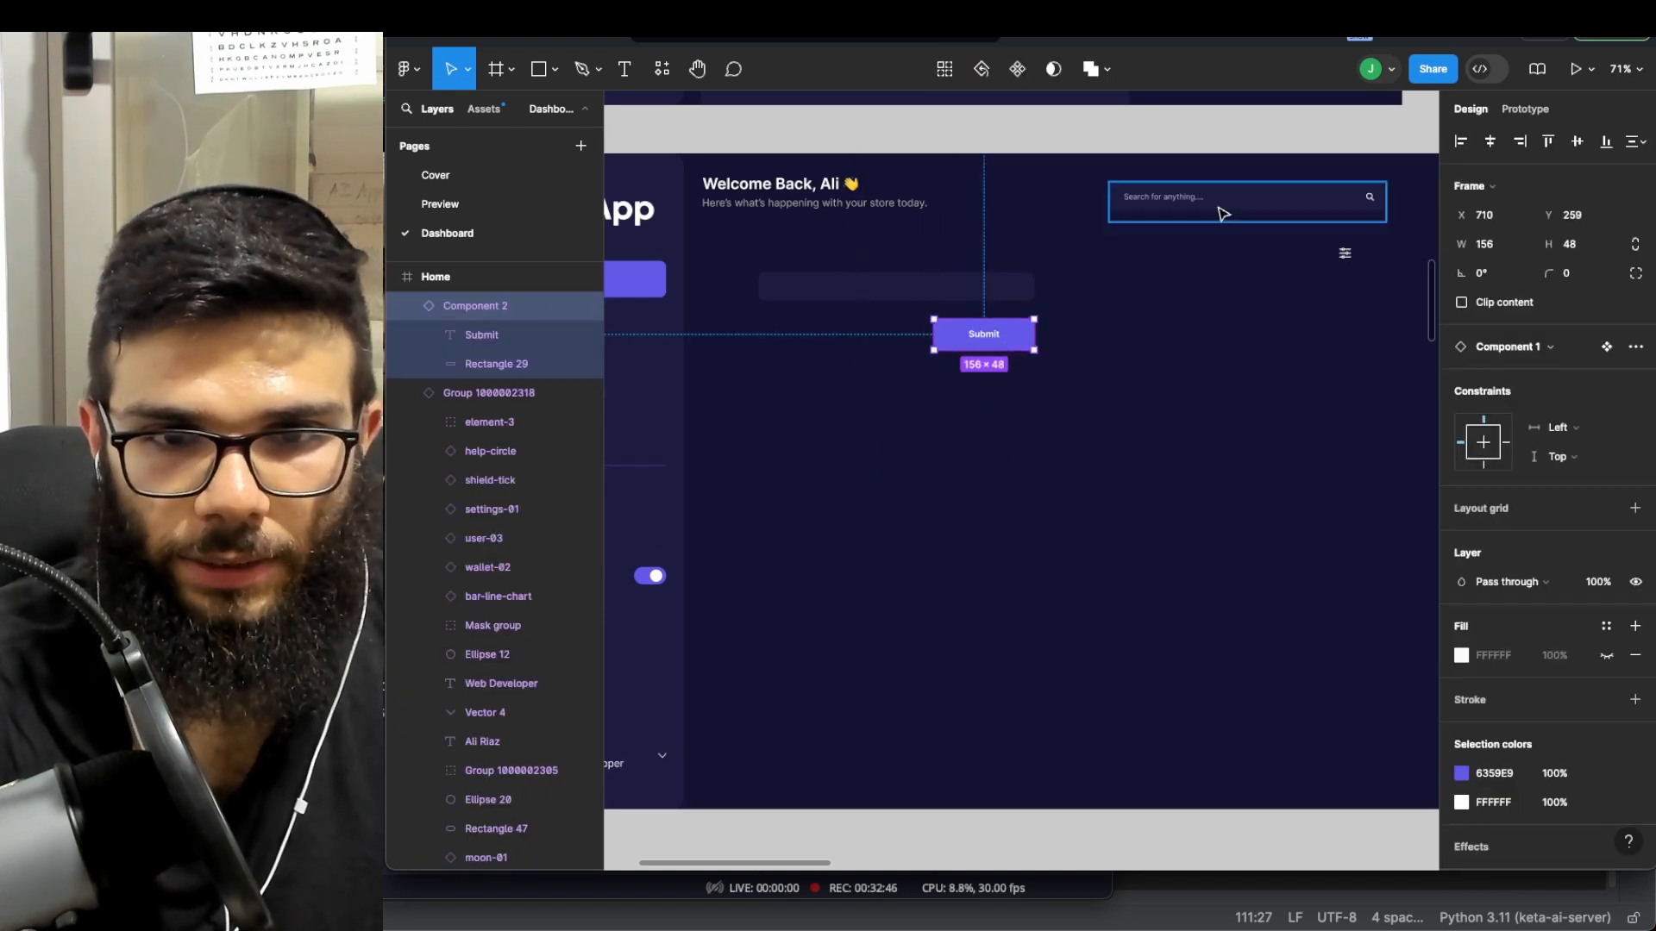
- Select the search bar, input field and new Submit button to check the Home layout
{"action": "double_click", "coordinate": [1156, 197]}
{"action": "left_click", "coordinate": [891, 286]}
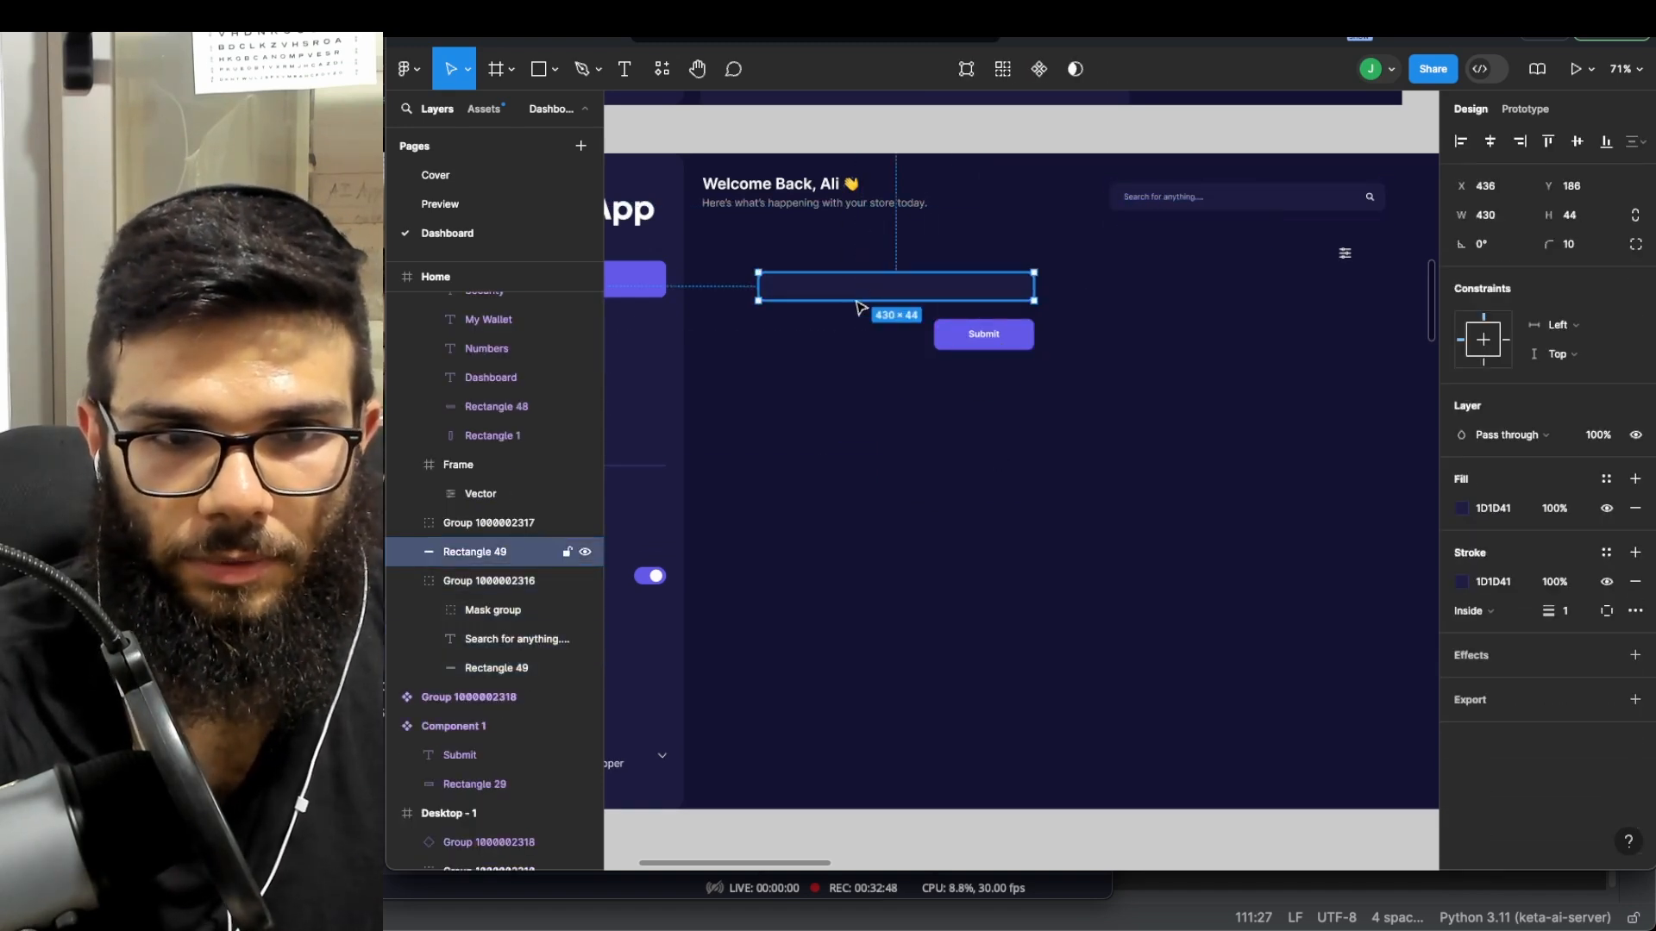
{"action": "scroll", "coordinate": [906, 302], "scroll_direction": "left", "scroll_amount": 4}
{"action": "left_click", "coordinate": [1338, 207]}
{"action": "double_click", "coordinate": [1338, 207]}
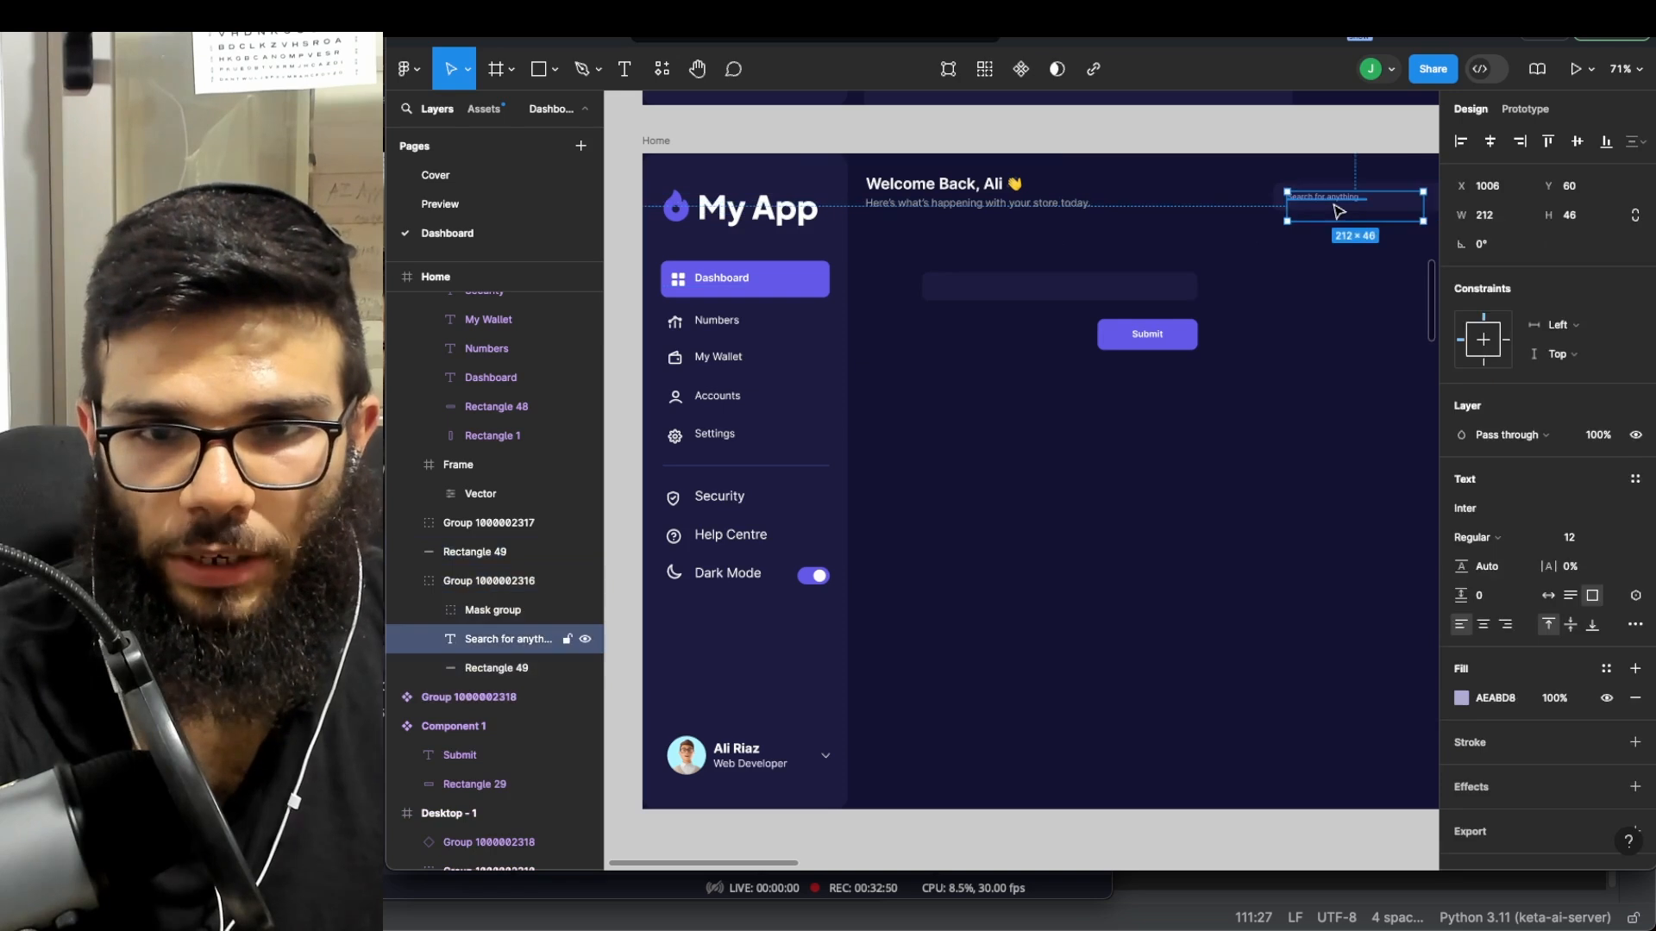
{"action": "left_click", "coordinate": [1294, 325]}
{"action": "scroll", "coordinate": [1112, 345], "scroll_direction": "right", "scroll_amount": 1}
{"action": "left_click", "coordinate": [1112, 343]}
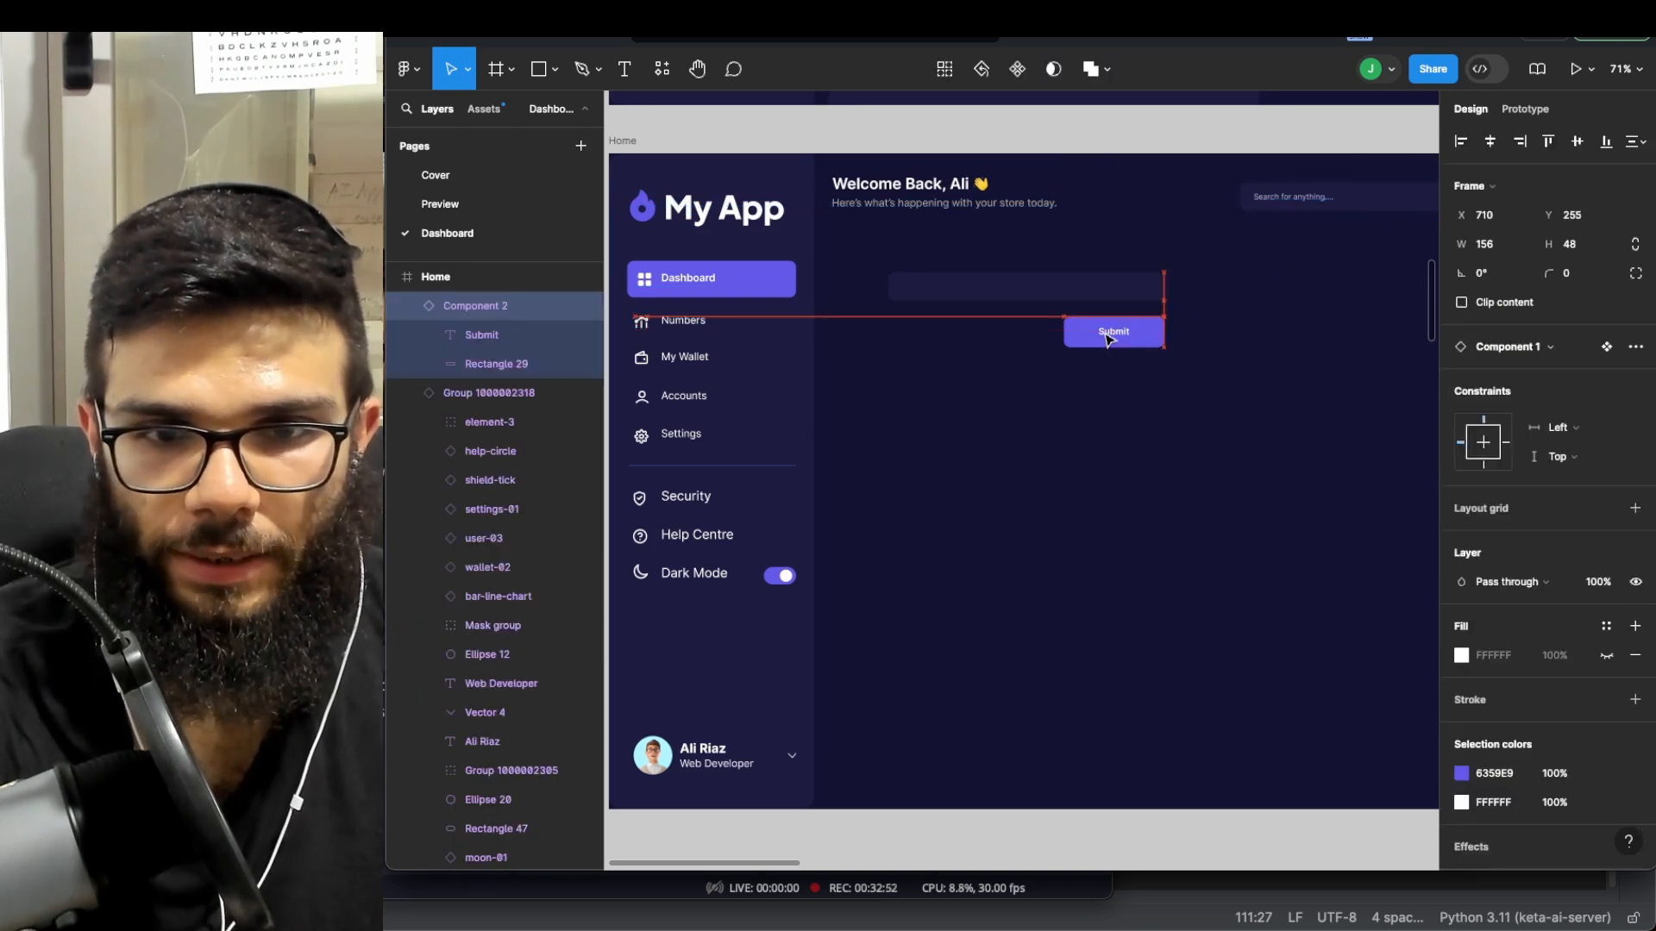
{"action": "left_click", "coordinate": [1043, 377]}
{"action": "scroll", "coordinate": [1074, 421], "scroll_direction": "down", "scroll_amount": 5}
{"action": "scroll", "coordinate": [1020, 418], "scroll_direction": "right", "scroll_amount": 3}
{"action": "scroll", "coordinate": [1020, 417], "scroll_direction": "up", "scroll_amount": 1}
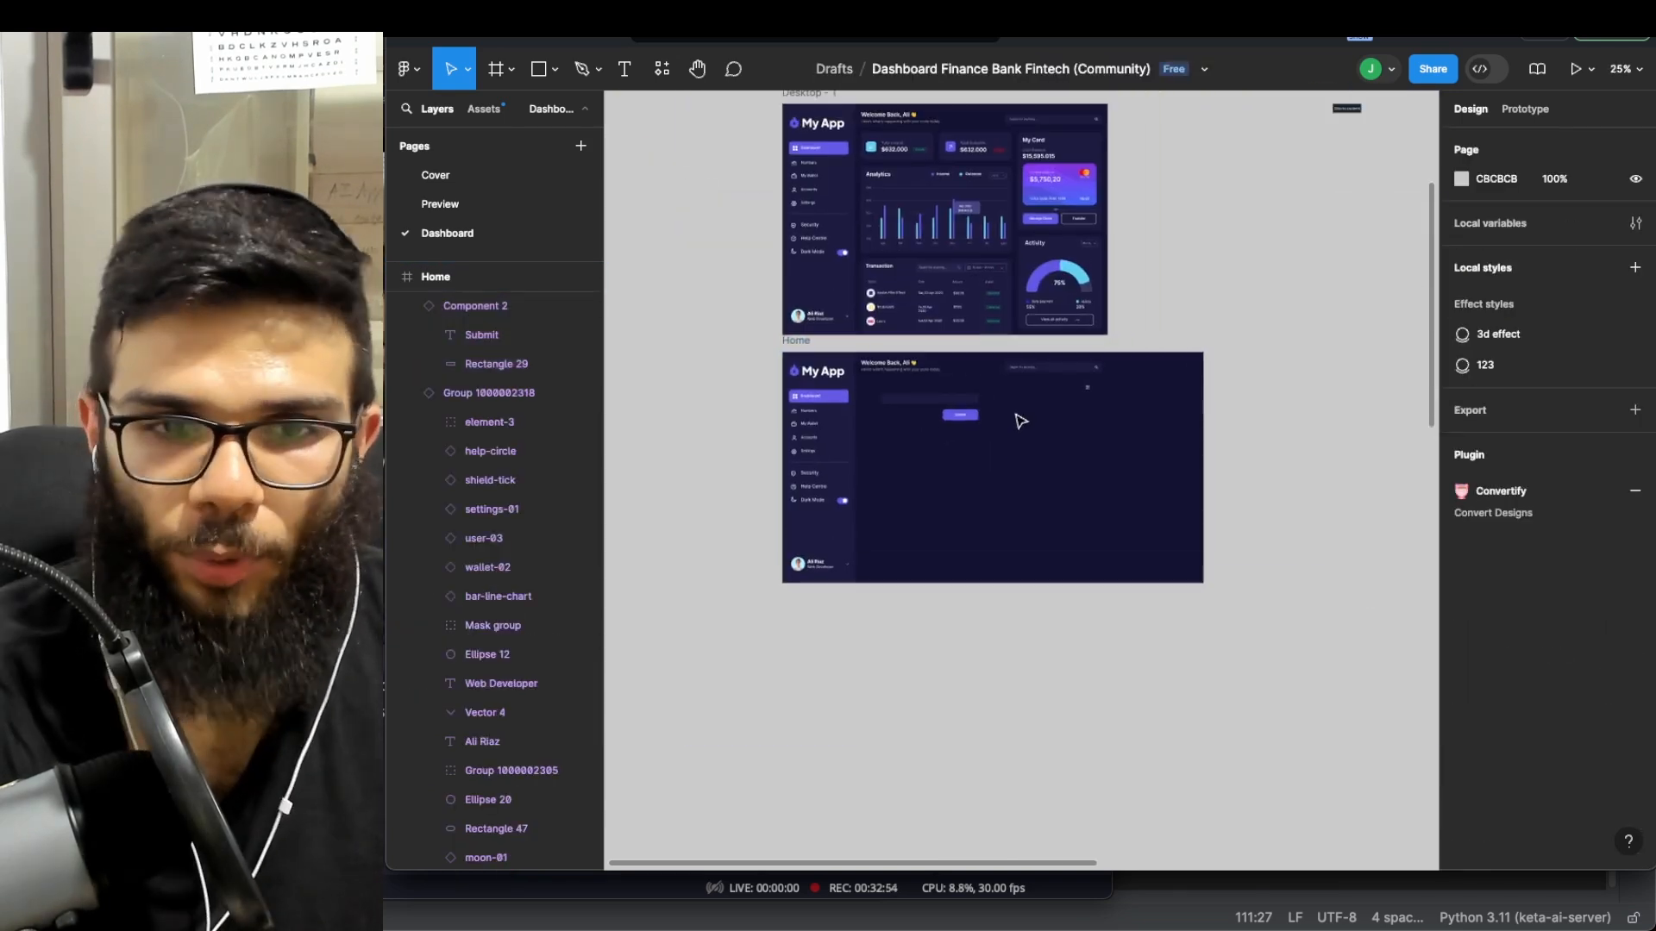
{"action": "scroll", "coordinate": [949, 413], "scroll_direction": "up", "scroll_amount": 2}
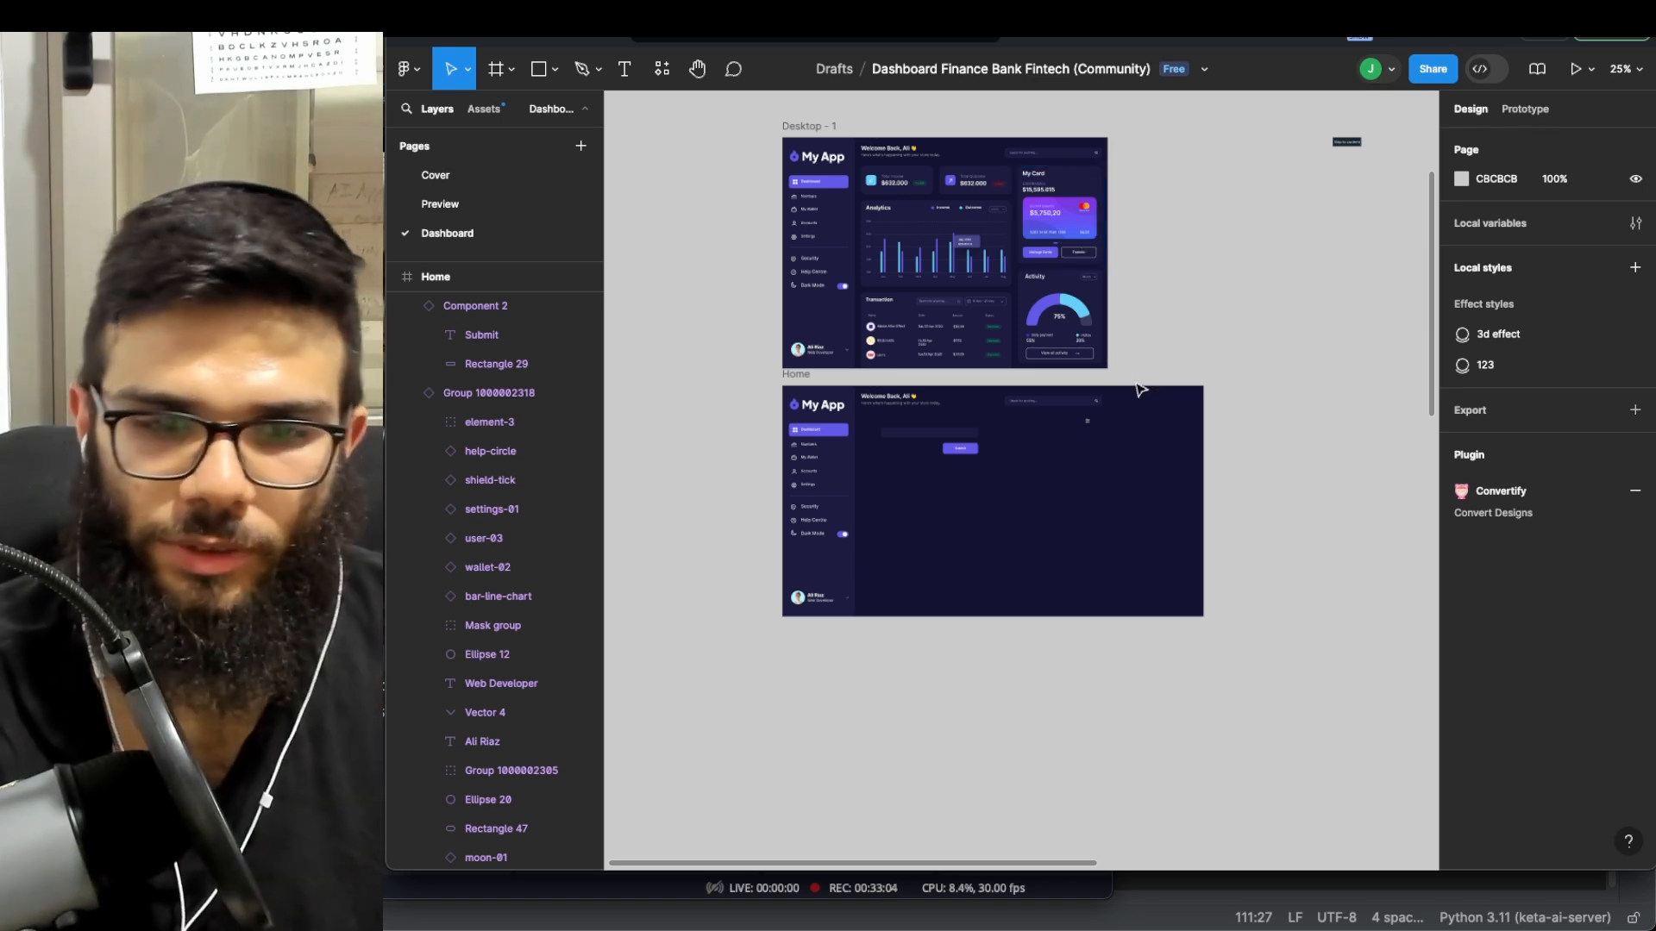
{"action": "scroll", "coordinate": [1105, 419], "scroll_direction": "down", "scroll_amount": 1}
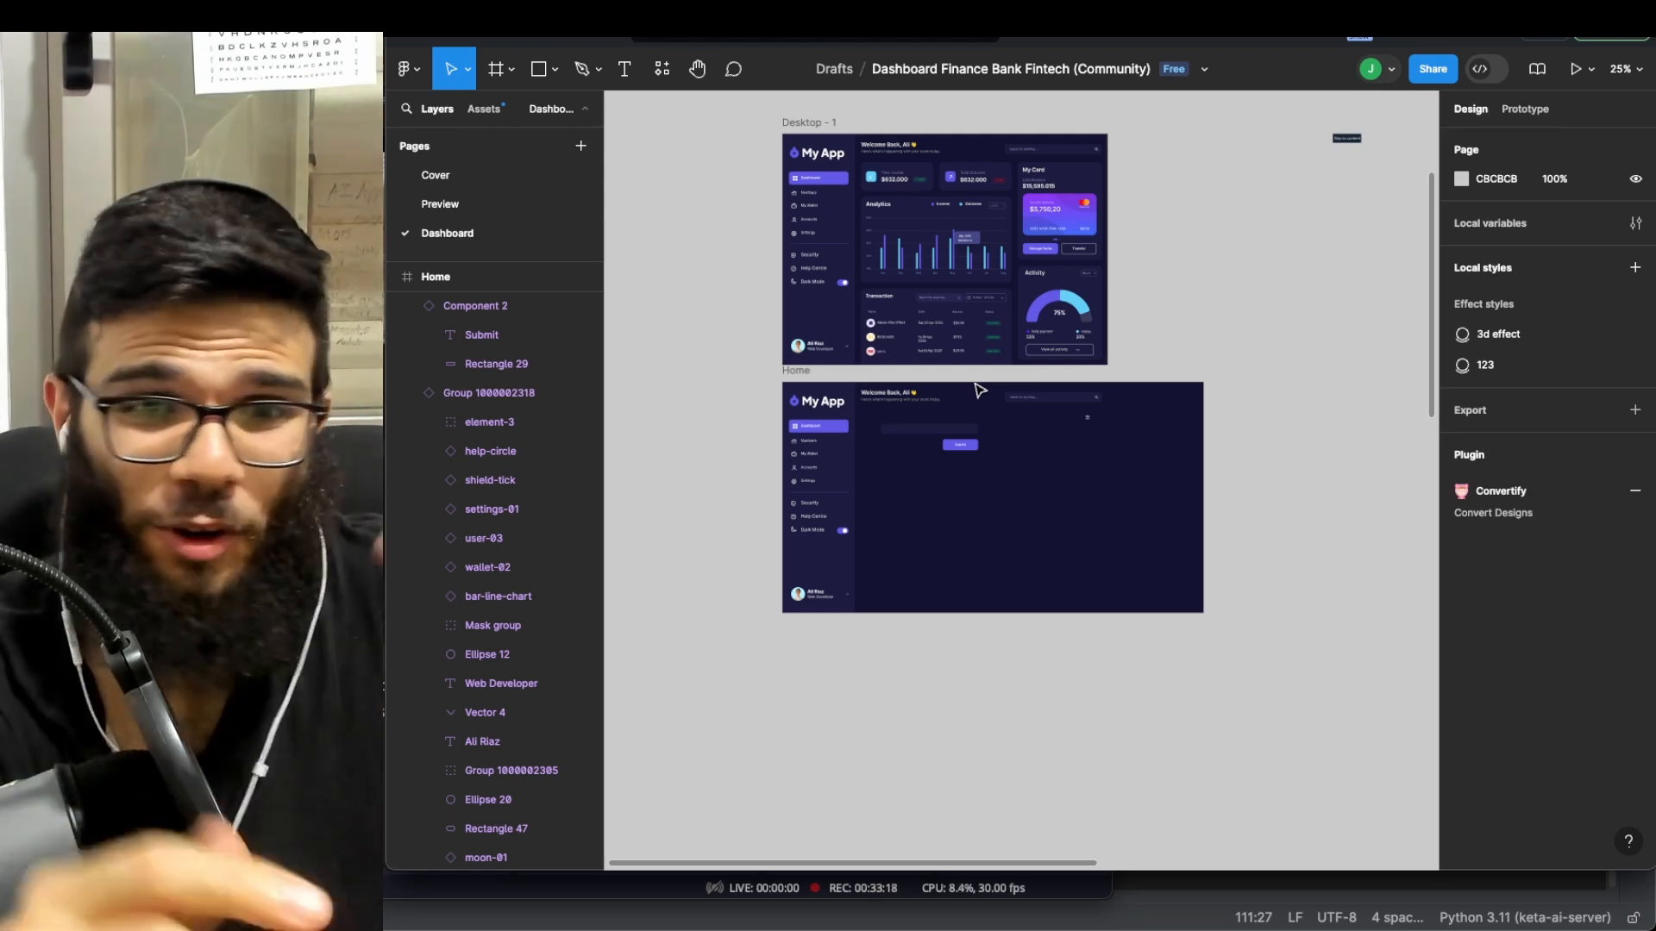
{"action": "mouse_move", "coordinate": [787, 374]}
{"action": "left_mouse_down"}
{"action": "mouse_move", "coordinate": [845, 373]}
{"action": "mouse_move", "coordinate": [787, 376]}
{"action": "left_mouse_up"}
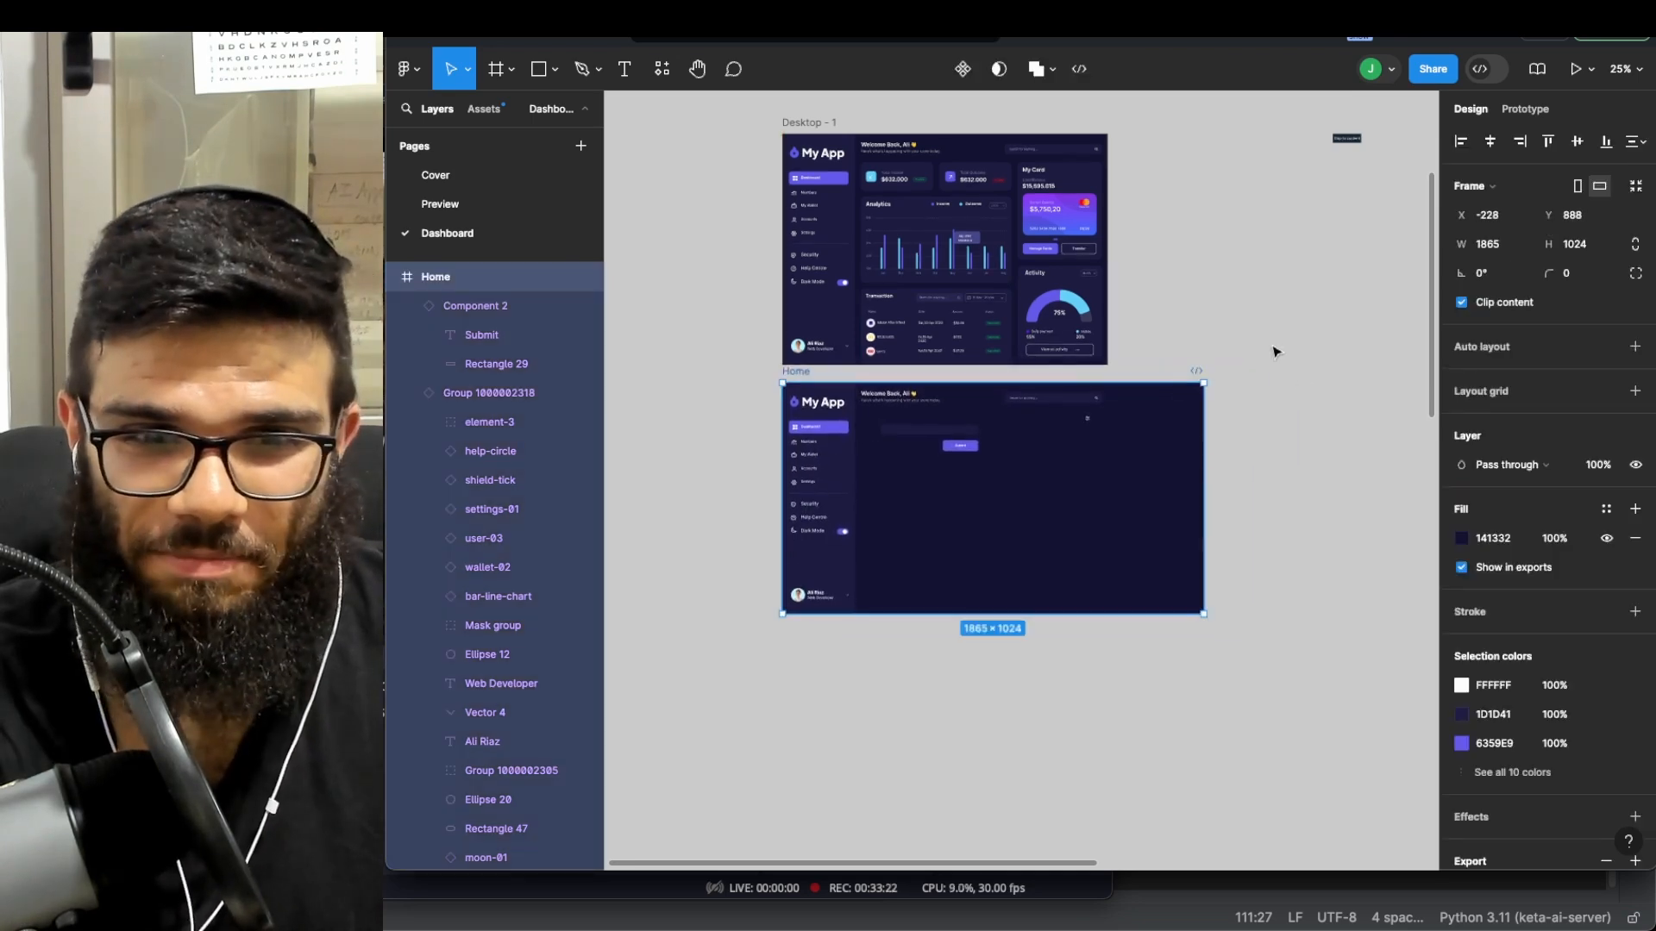
{"action": "left_click", "coordinate": [1261, 336]}
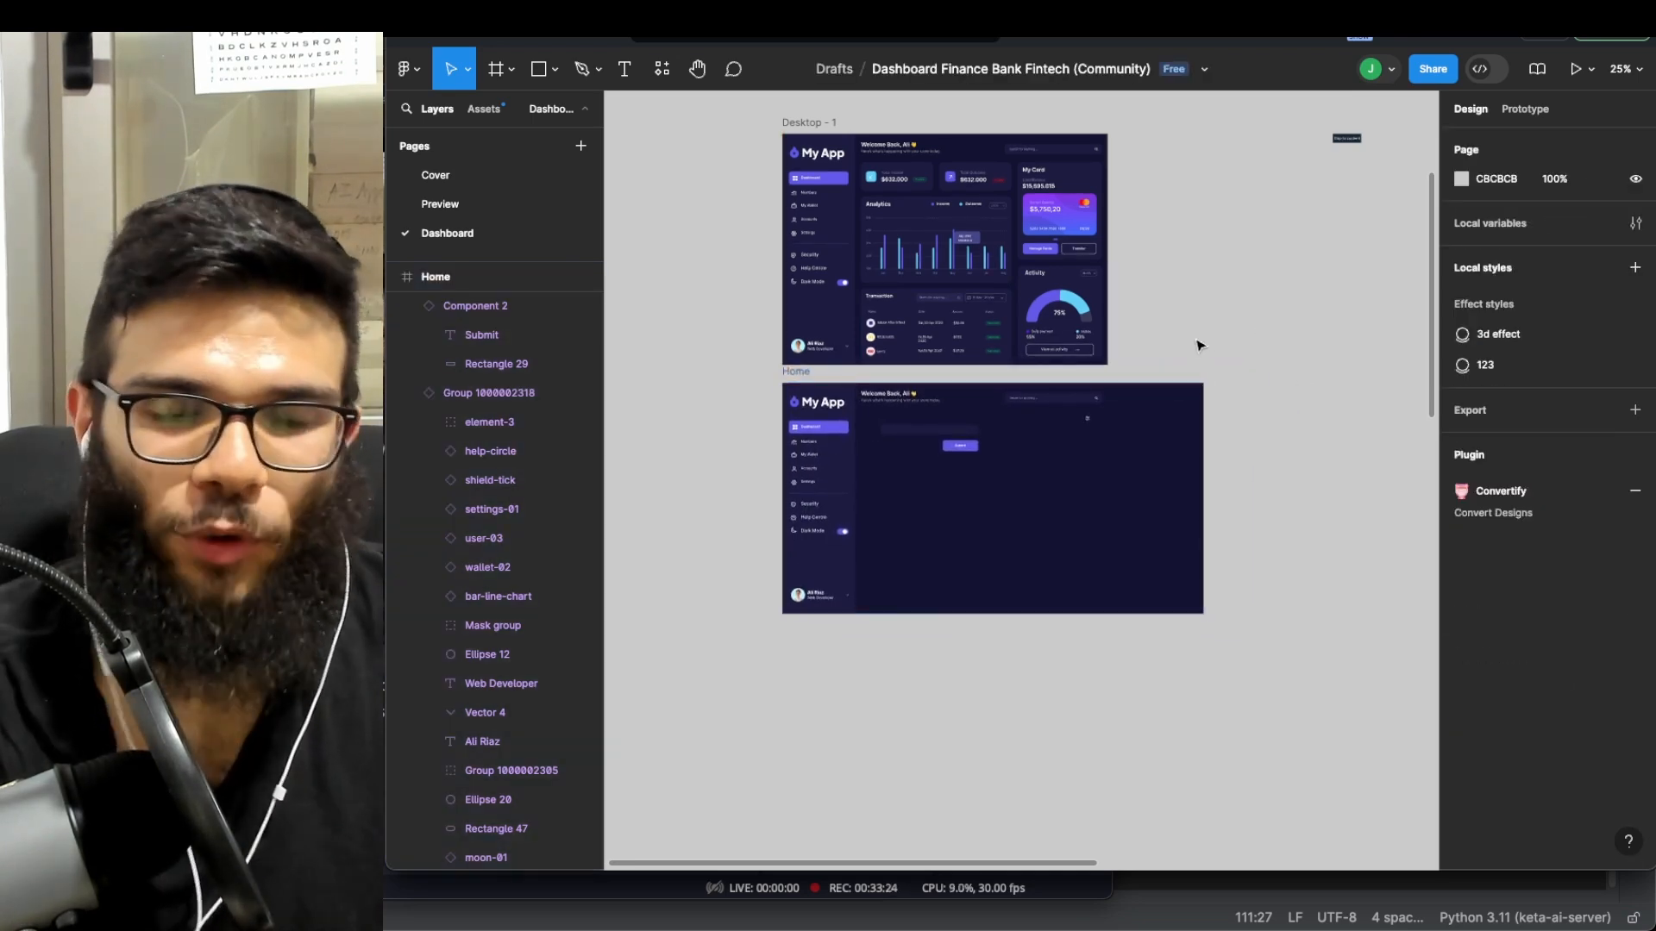
{"action": "left_click", "coordinate": [816, 133]}
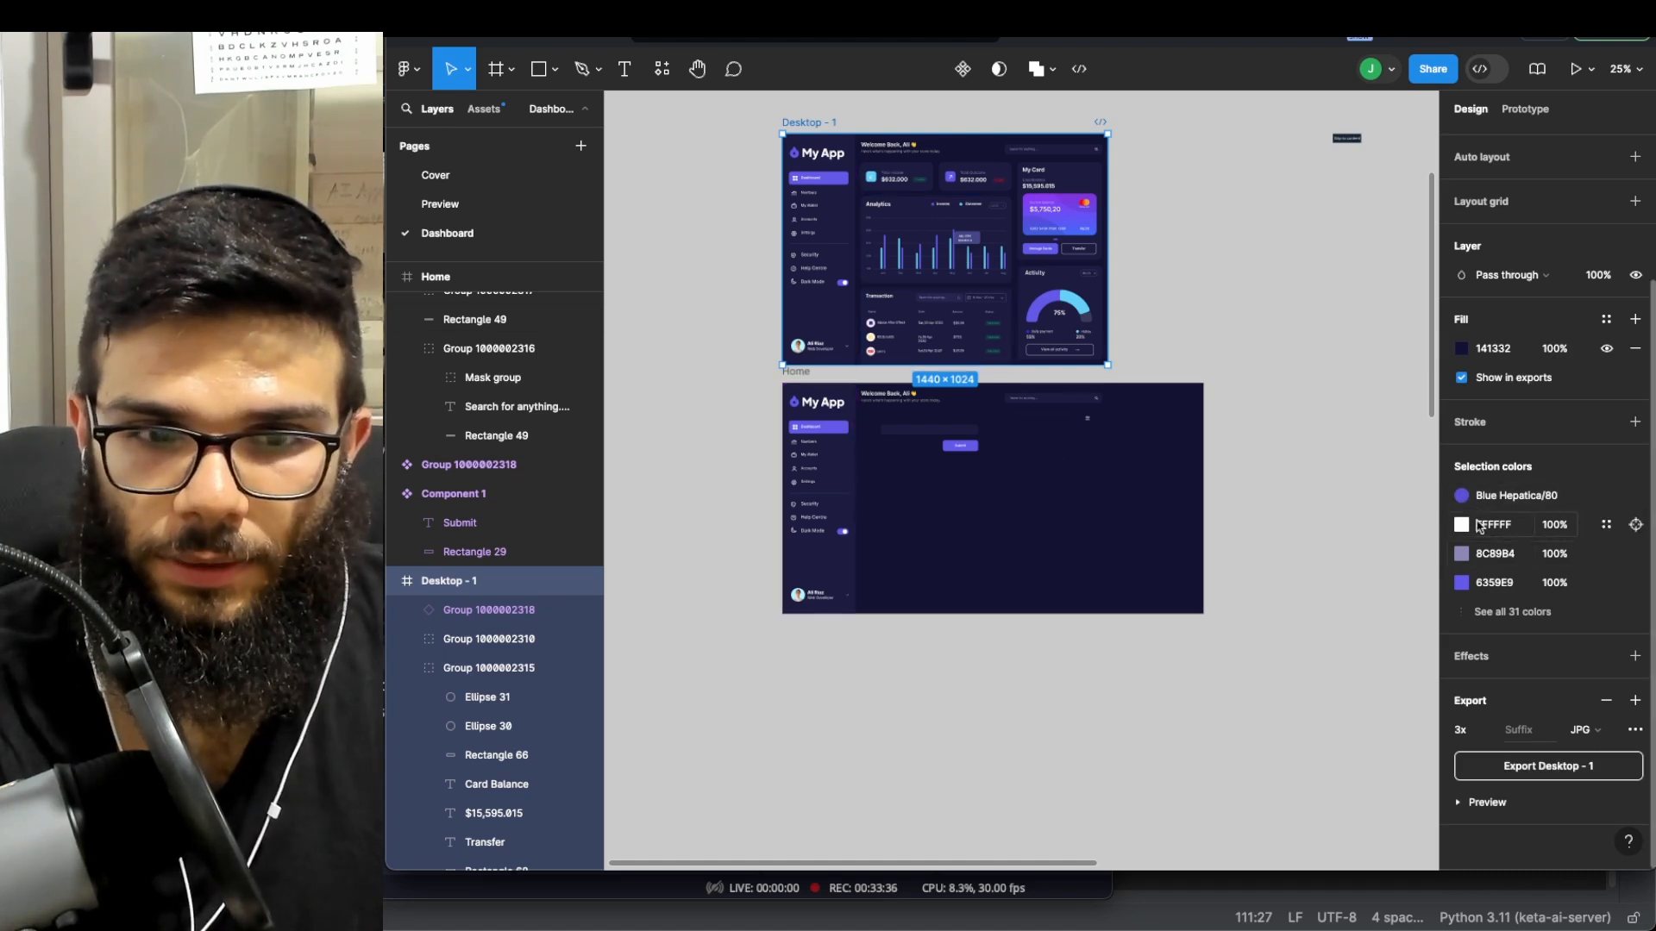
{"action": "scroll", "coordinate": [1242, 535], "scroll_direction": "up", "scroll_amount": 2}
{"action": "scroll", "coordinate": [914, 345], "scroll_direction": "up", "scroll_amount": 2}
{"action": "scroll", "coordinate": [795, 263], "scroll_direction": "up", "scroll_amount": 4}
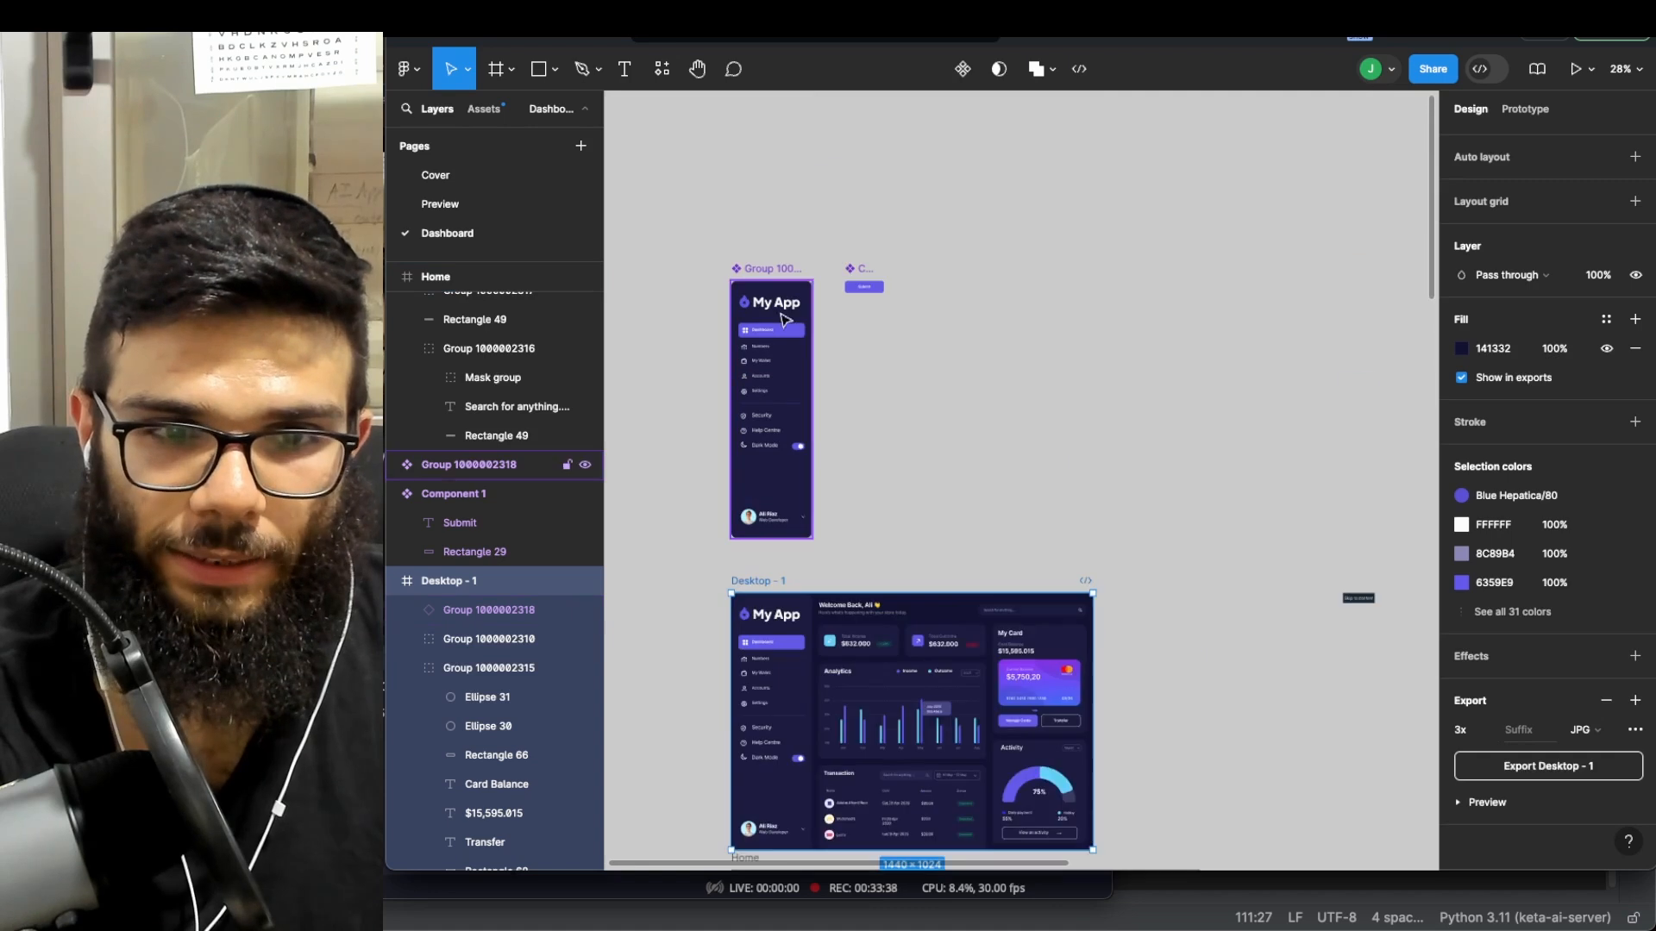
{"action": "scroll", "coordinate": [795, 314], "scroll_direction": "down", "scroll_amount": 4}
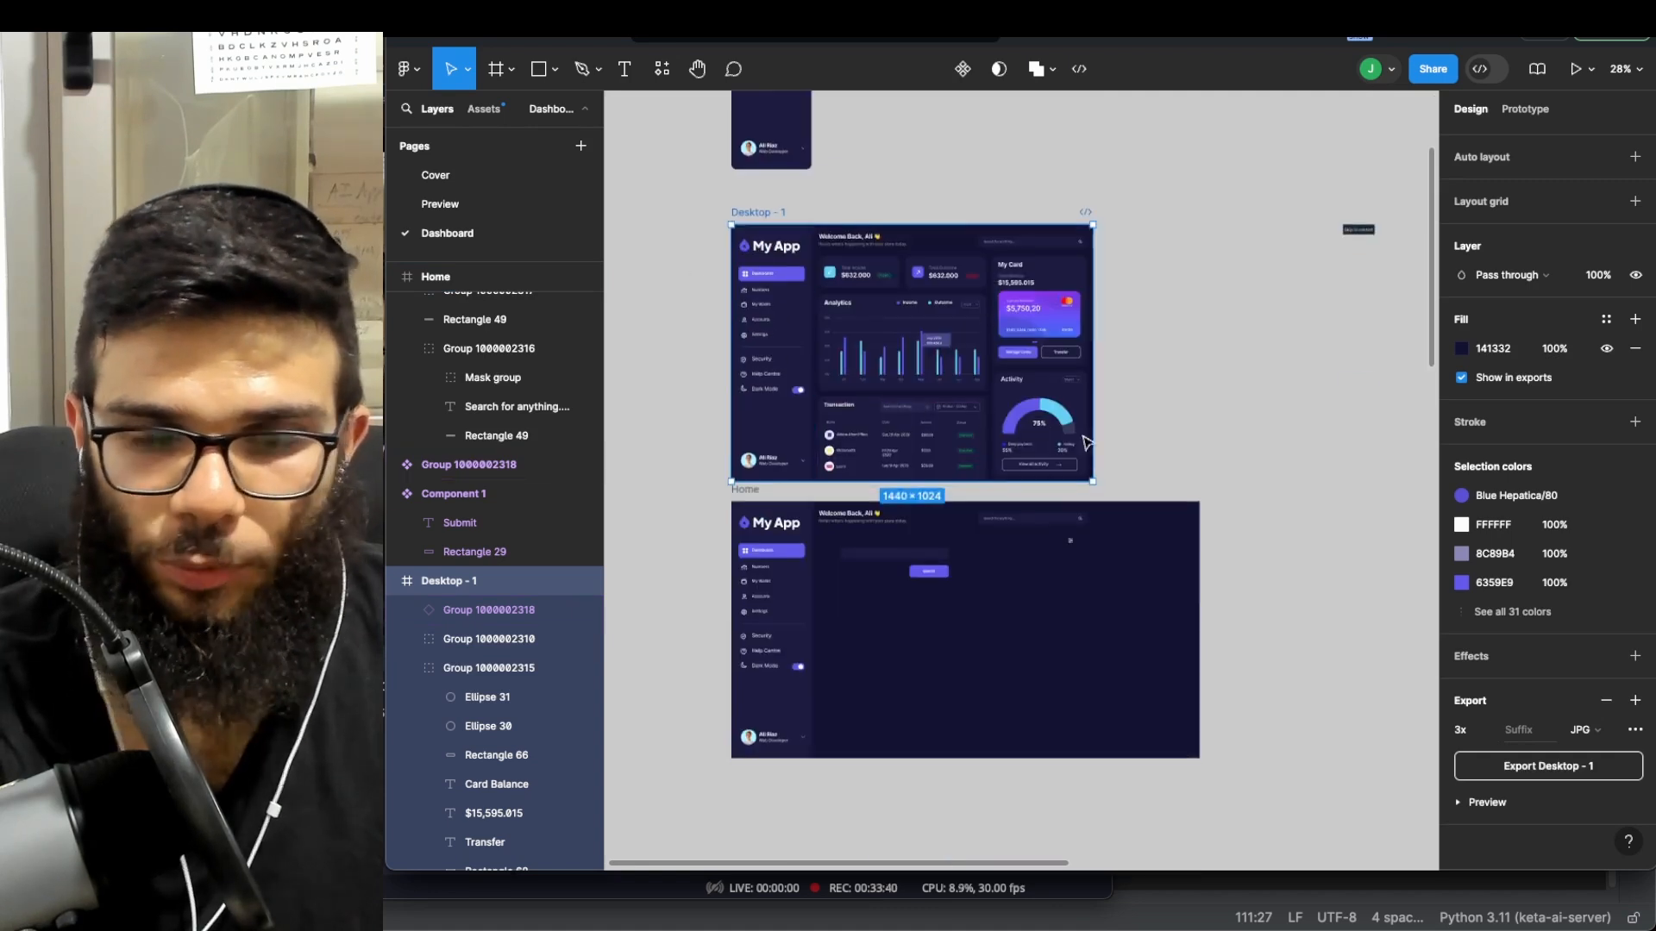
{"action": "left_click", "coordinate": [1463, 497]}
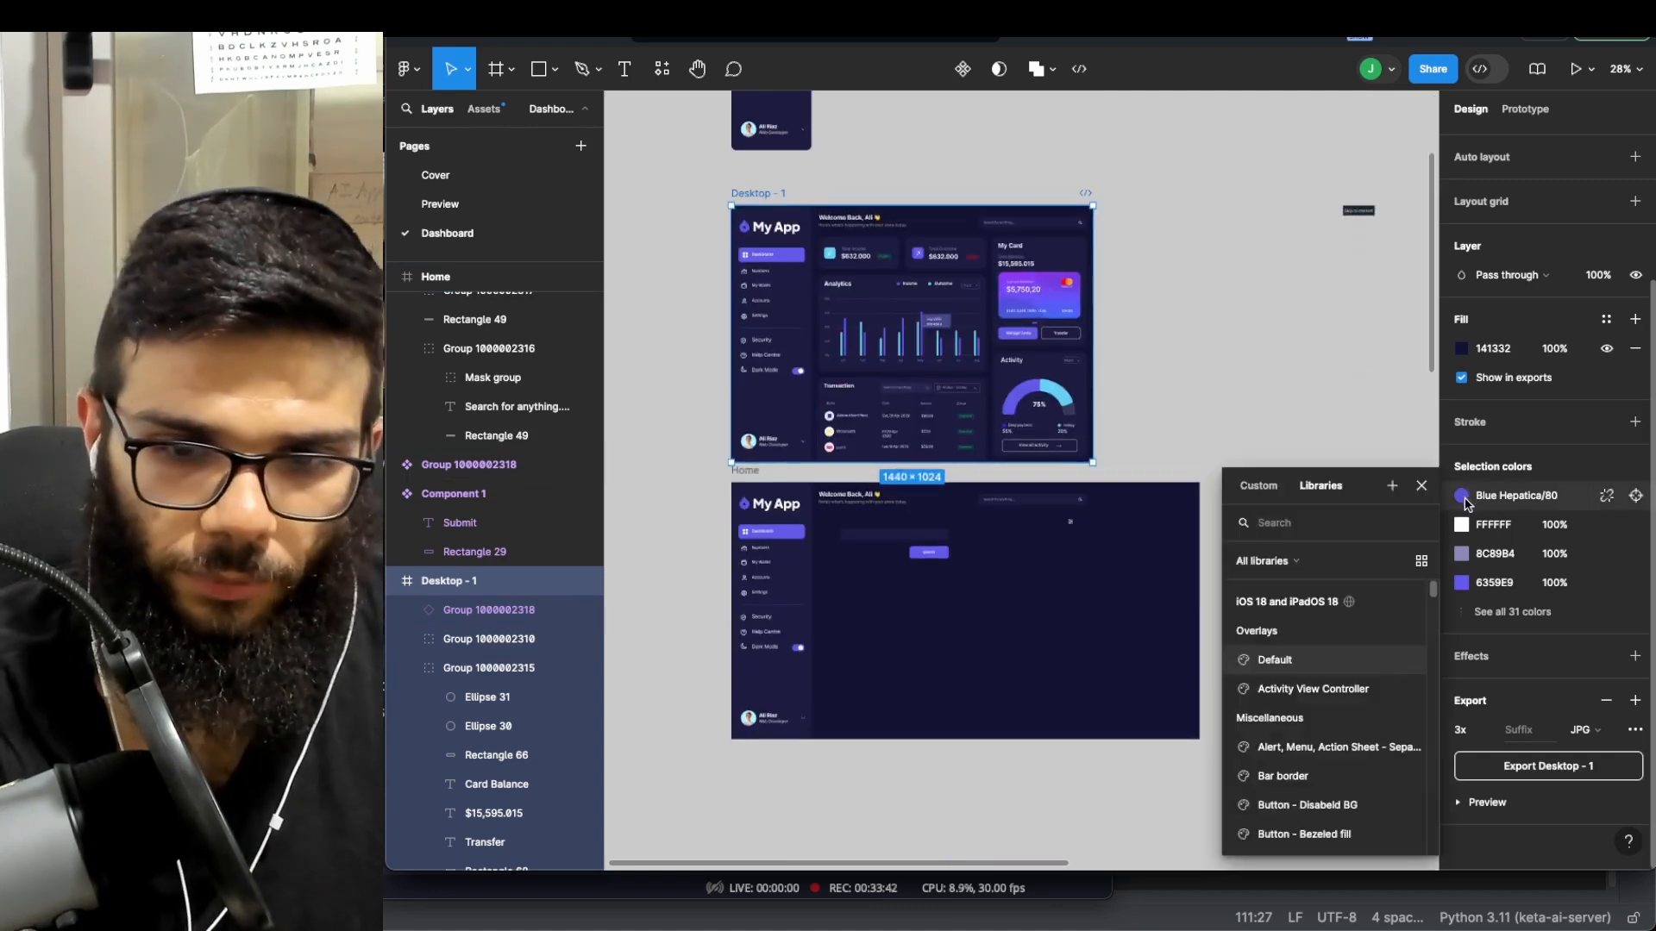
{"action": "left_click", "coordinate": [1463, 499]}
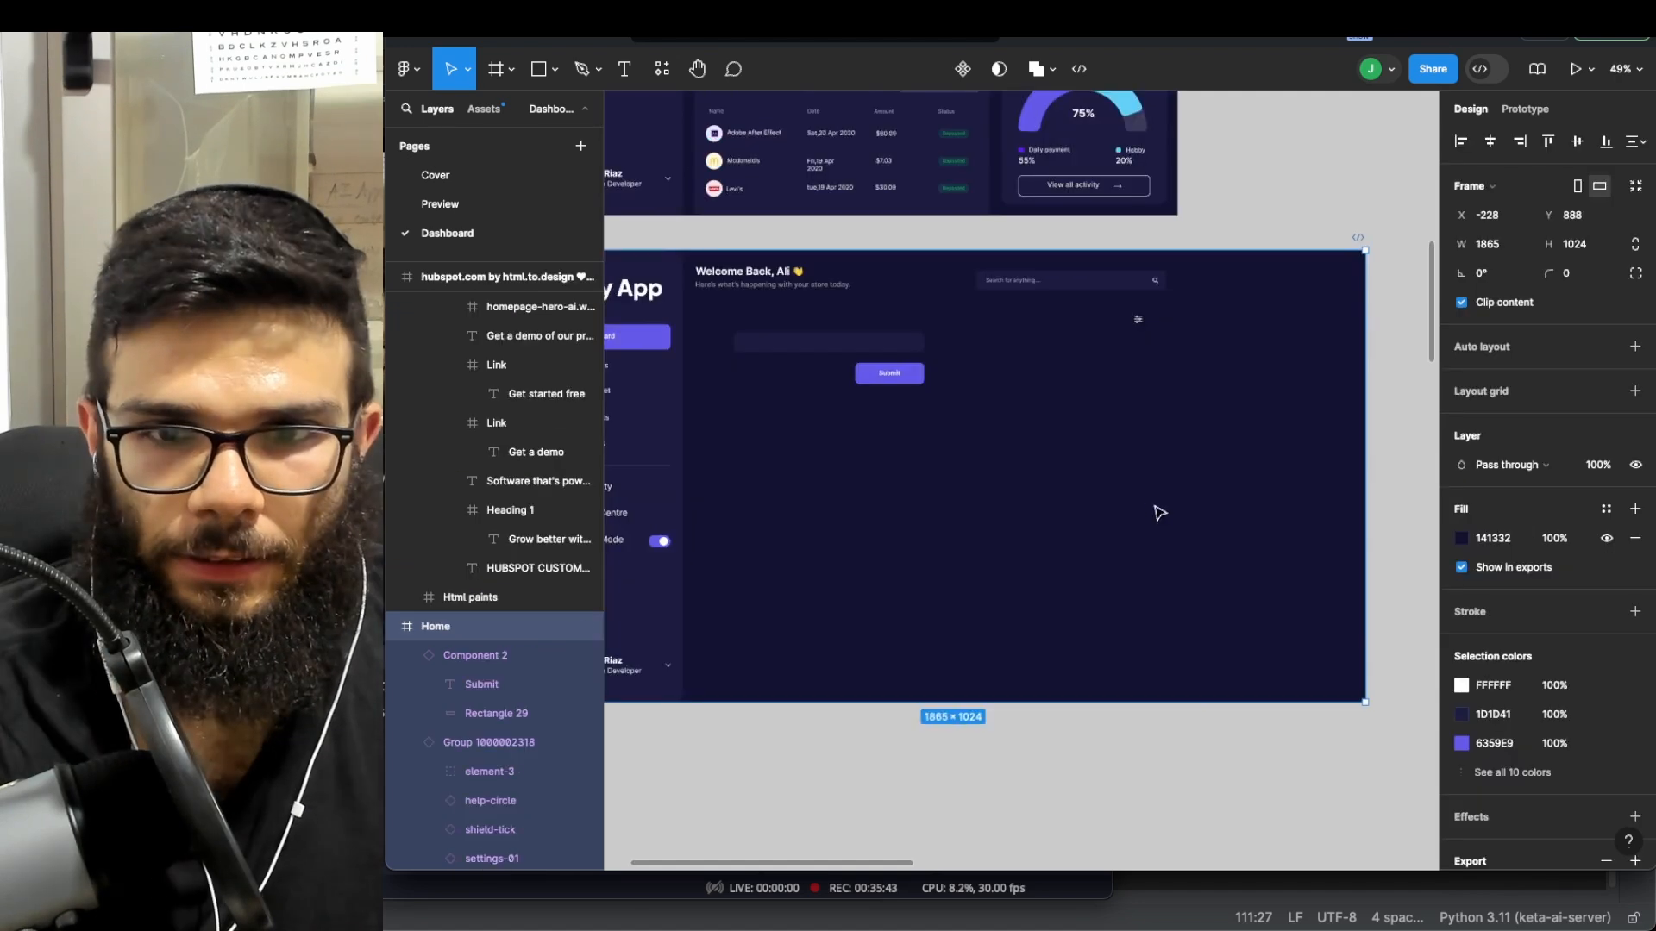
{"action": "scroll", "coordinate": [1147, 507], "scroll_direction": "left", "scroll_amount": 1}
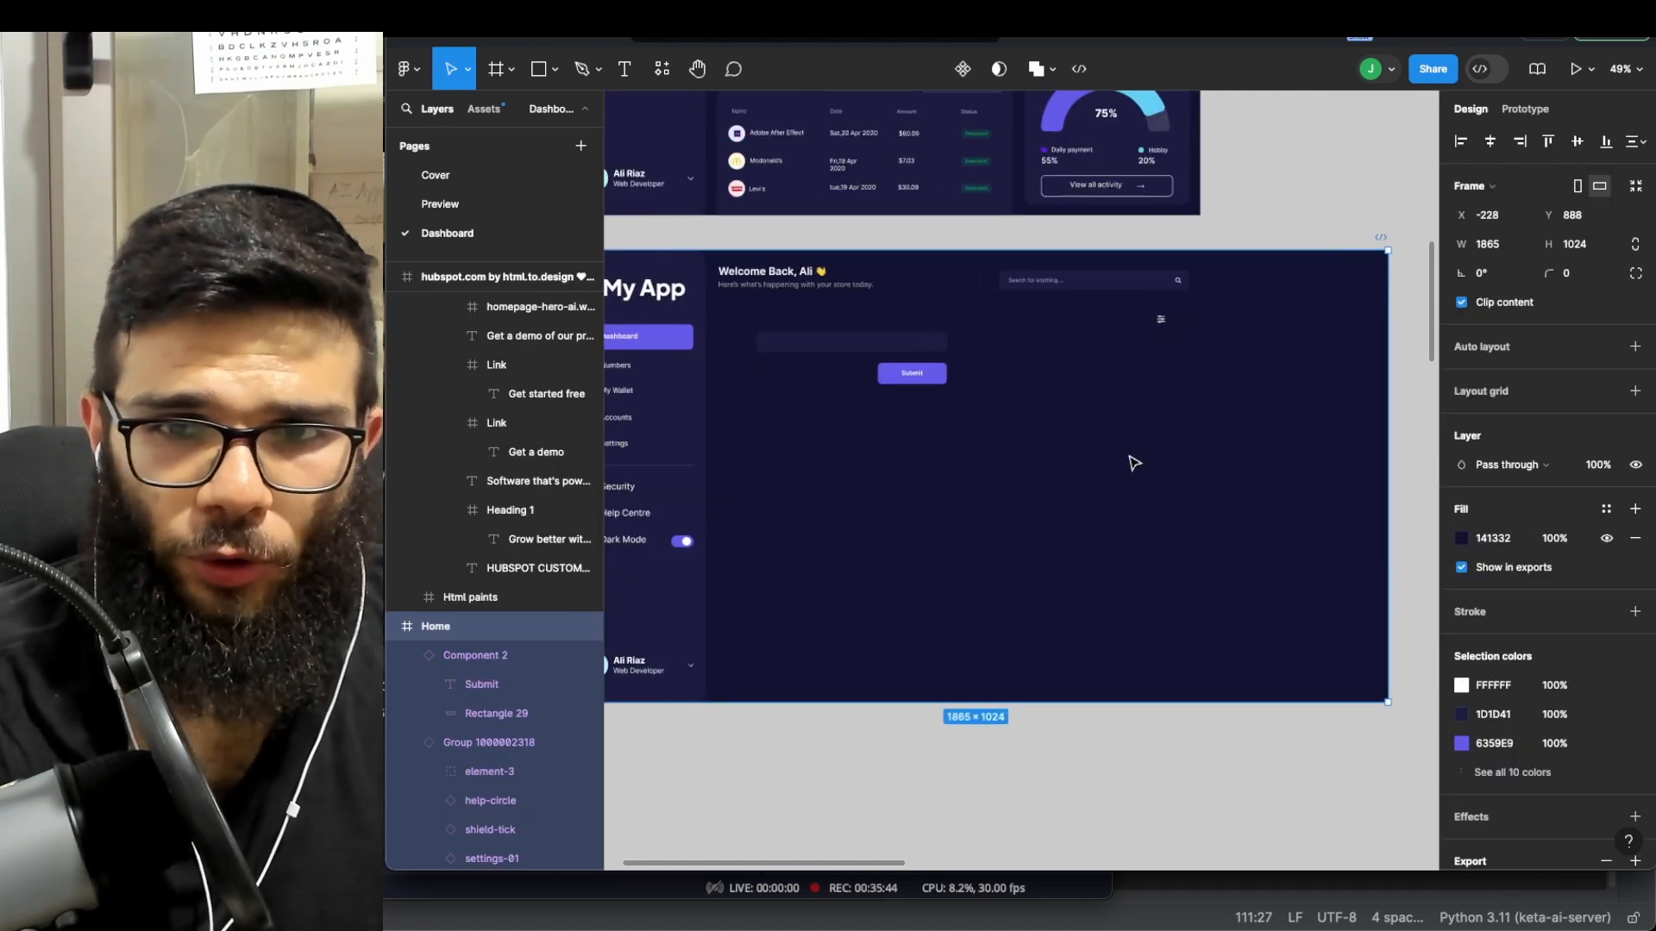
{"action": "scroll", "coordinate": [1382, 182], "scroll_direction": "left", "scroll_amount": 2}
{"action": "scroll", "coordinate": [1427, 126], "scroll_direction": "right", "scroll_amount": 3}
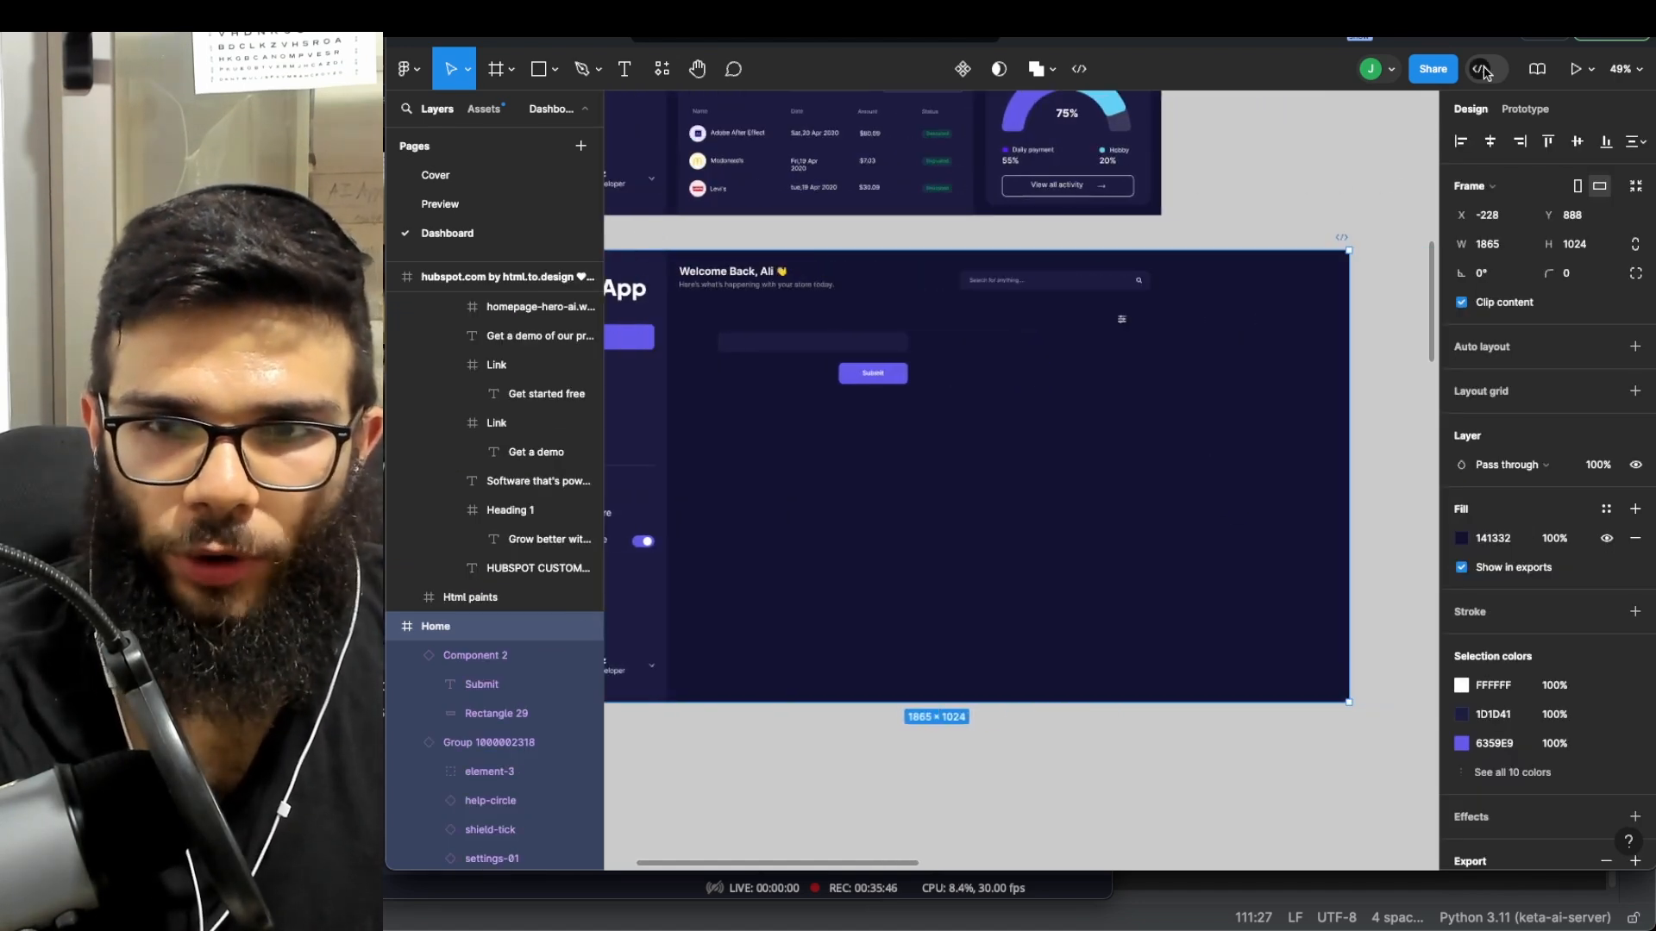
{"action": "scroll", "coordinate": [1416, 125], "scroll_direction": "left", "scroll_amount": 1}
{"action": "scroll", "coordinate": [1438, 104], "scroll_direction": "left", "scroll_amount": 6}
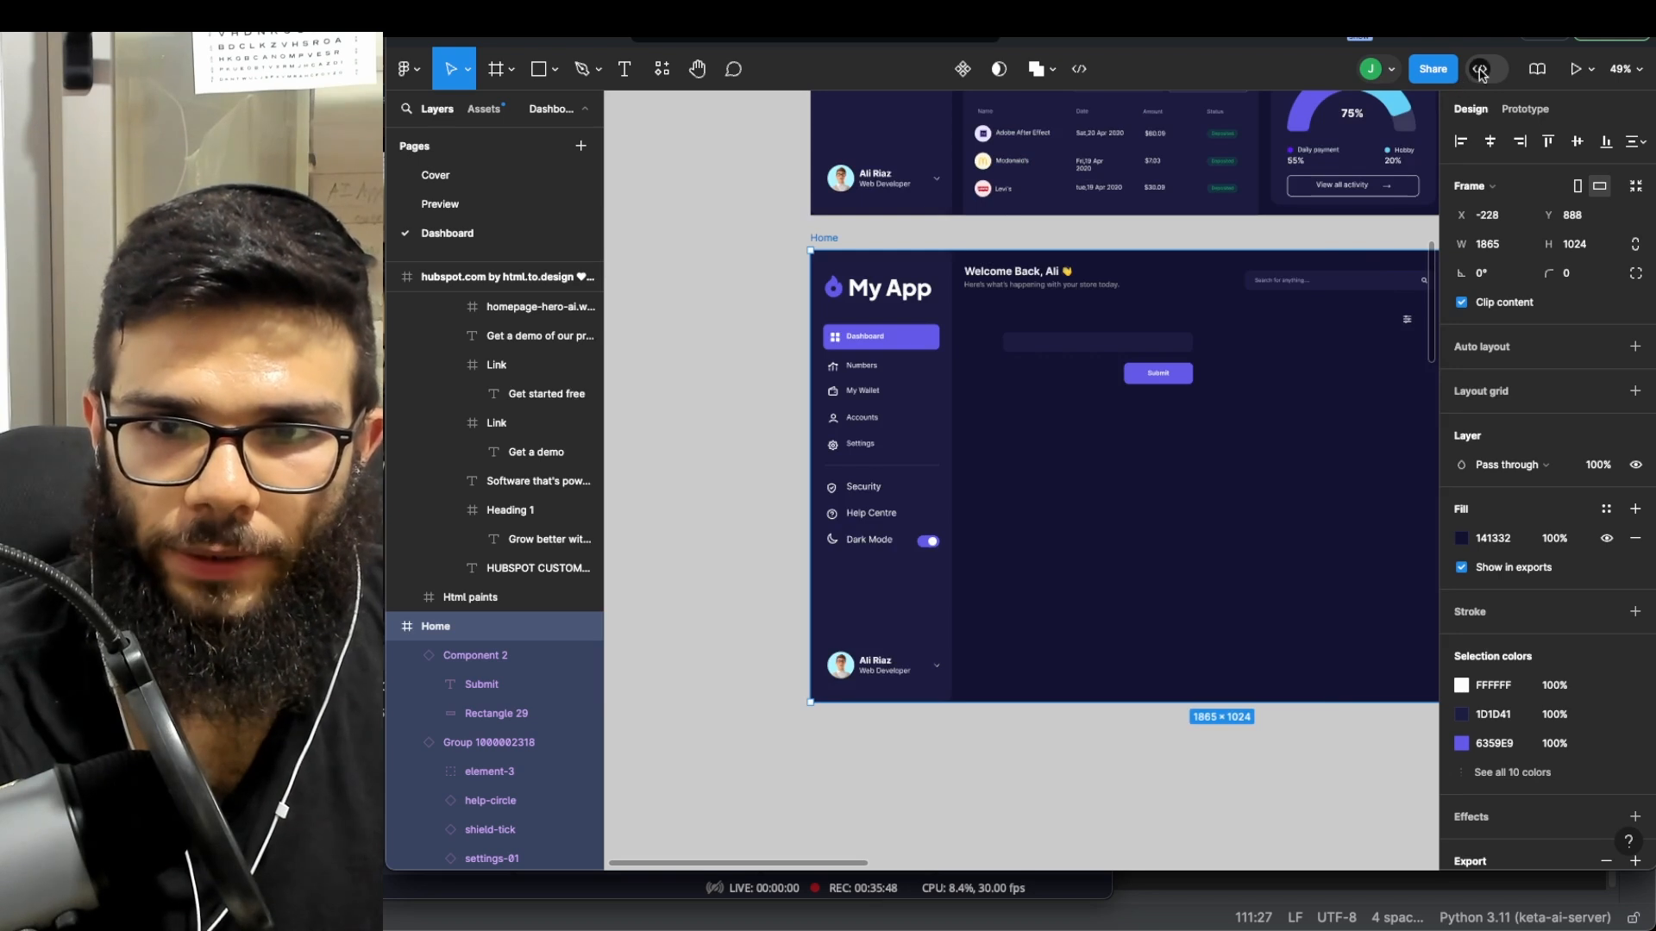
- Enter Dev Mode, inspect the Submit button and sidebar group, and show the Figma-to-code plugins
{"action": "left_click", "coordinate": [1482, 71]}
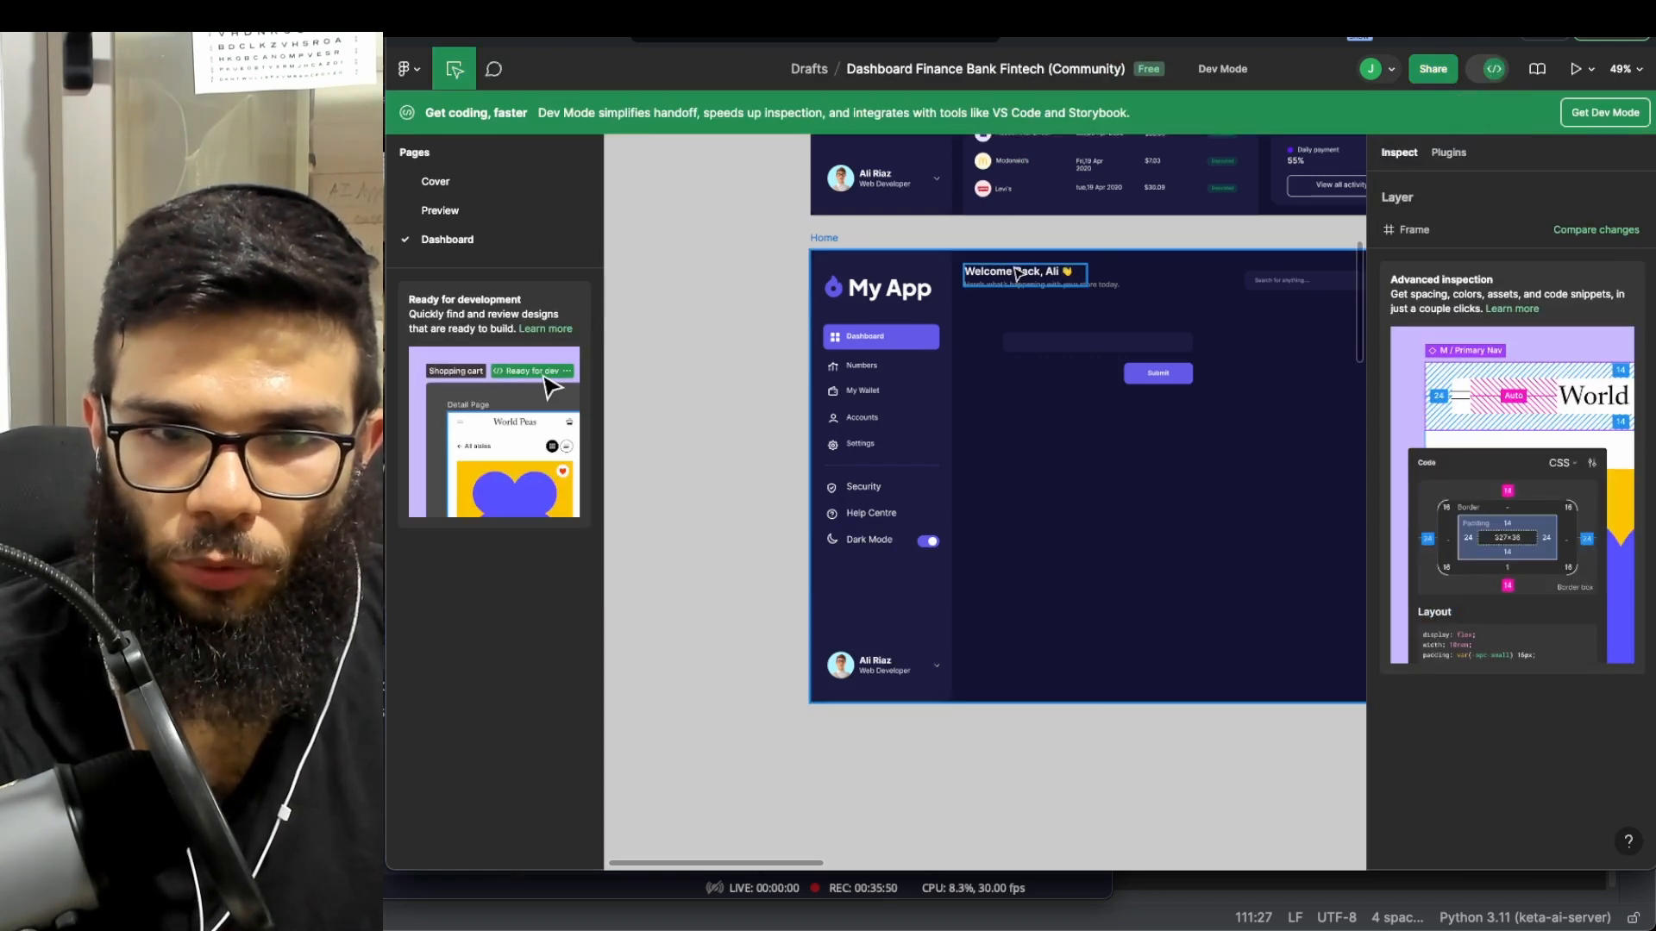
{"action": "left_click", "coordinate": [1164, 376]}
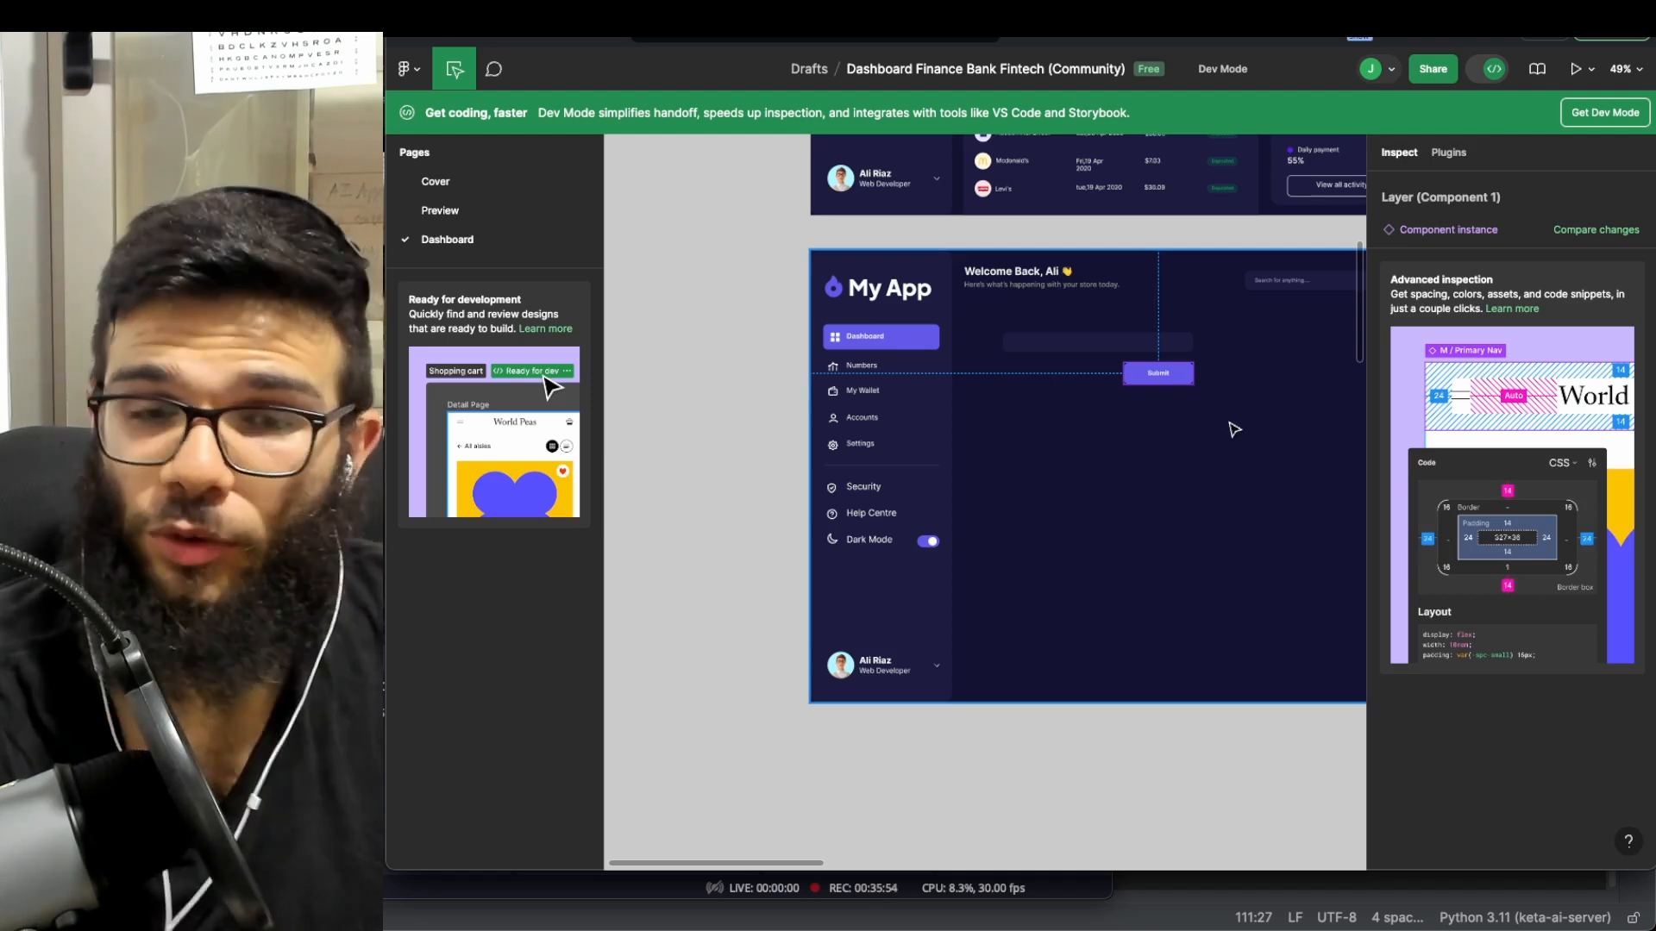
{"action": "left_click", "coordinate": [992, 244]}
{"action": "scroll", "coordinate": [992, 244], "scroll_direction": "down", "scroll_amount": 2}
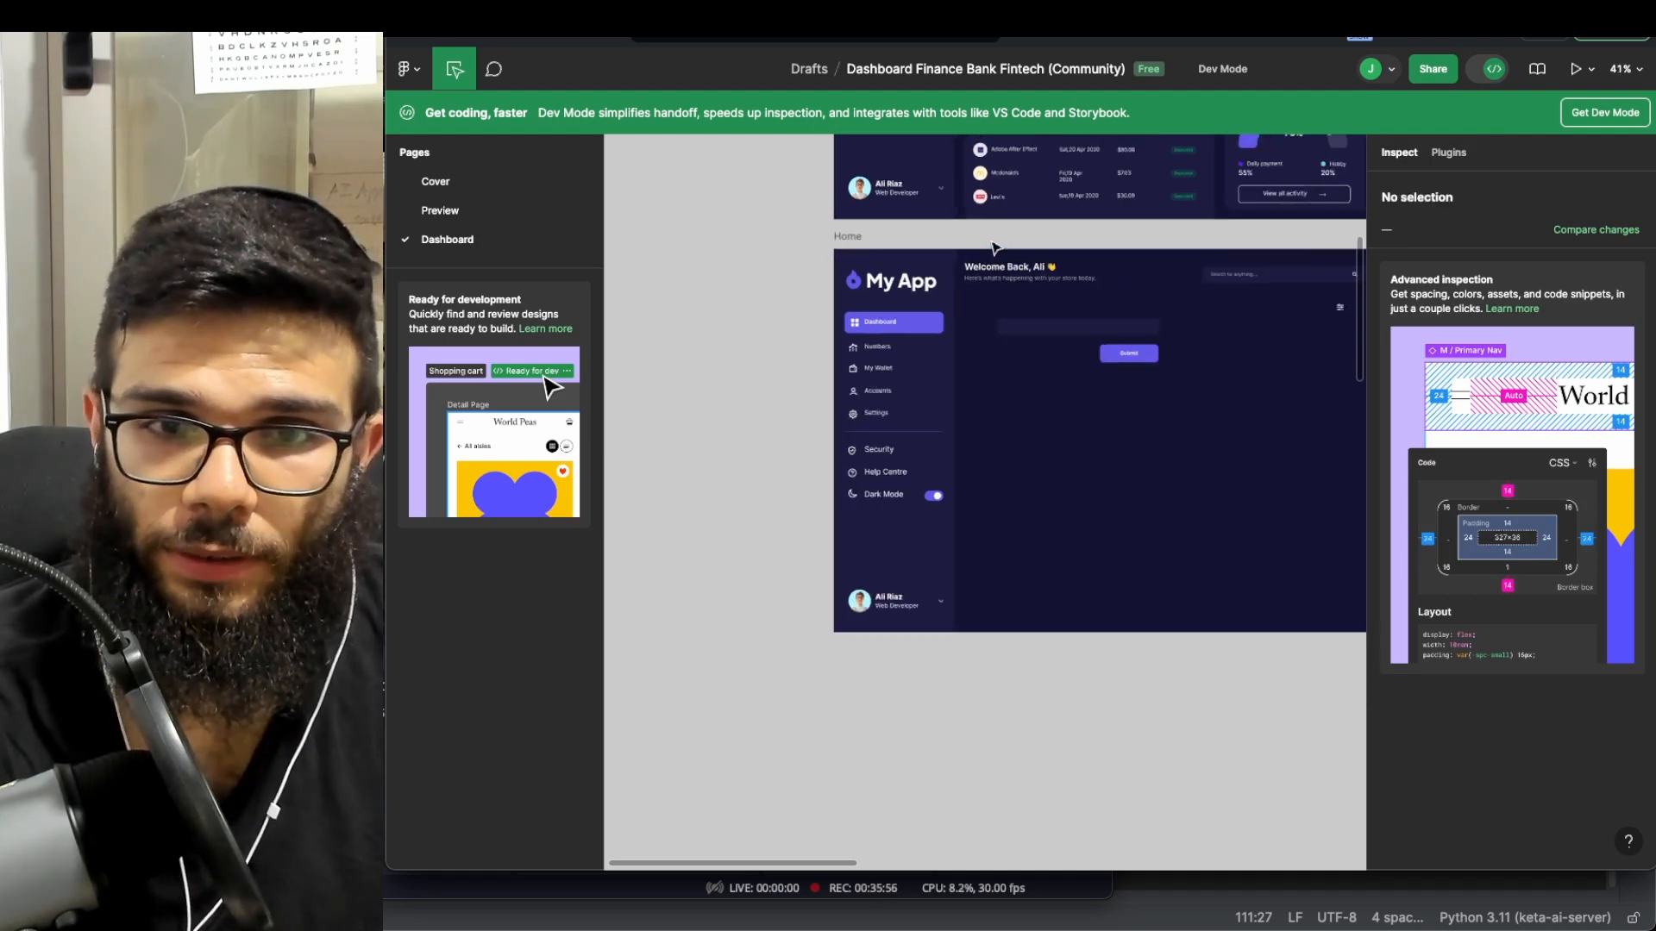
{"action": "scroll", "coordinate": [992, 245], "scroll_direction": "right", "scroll_amount": 1}
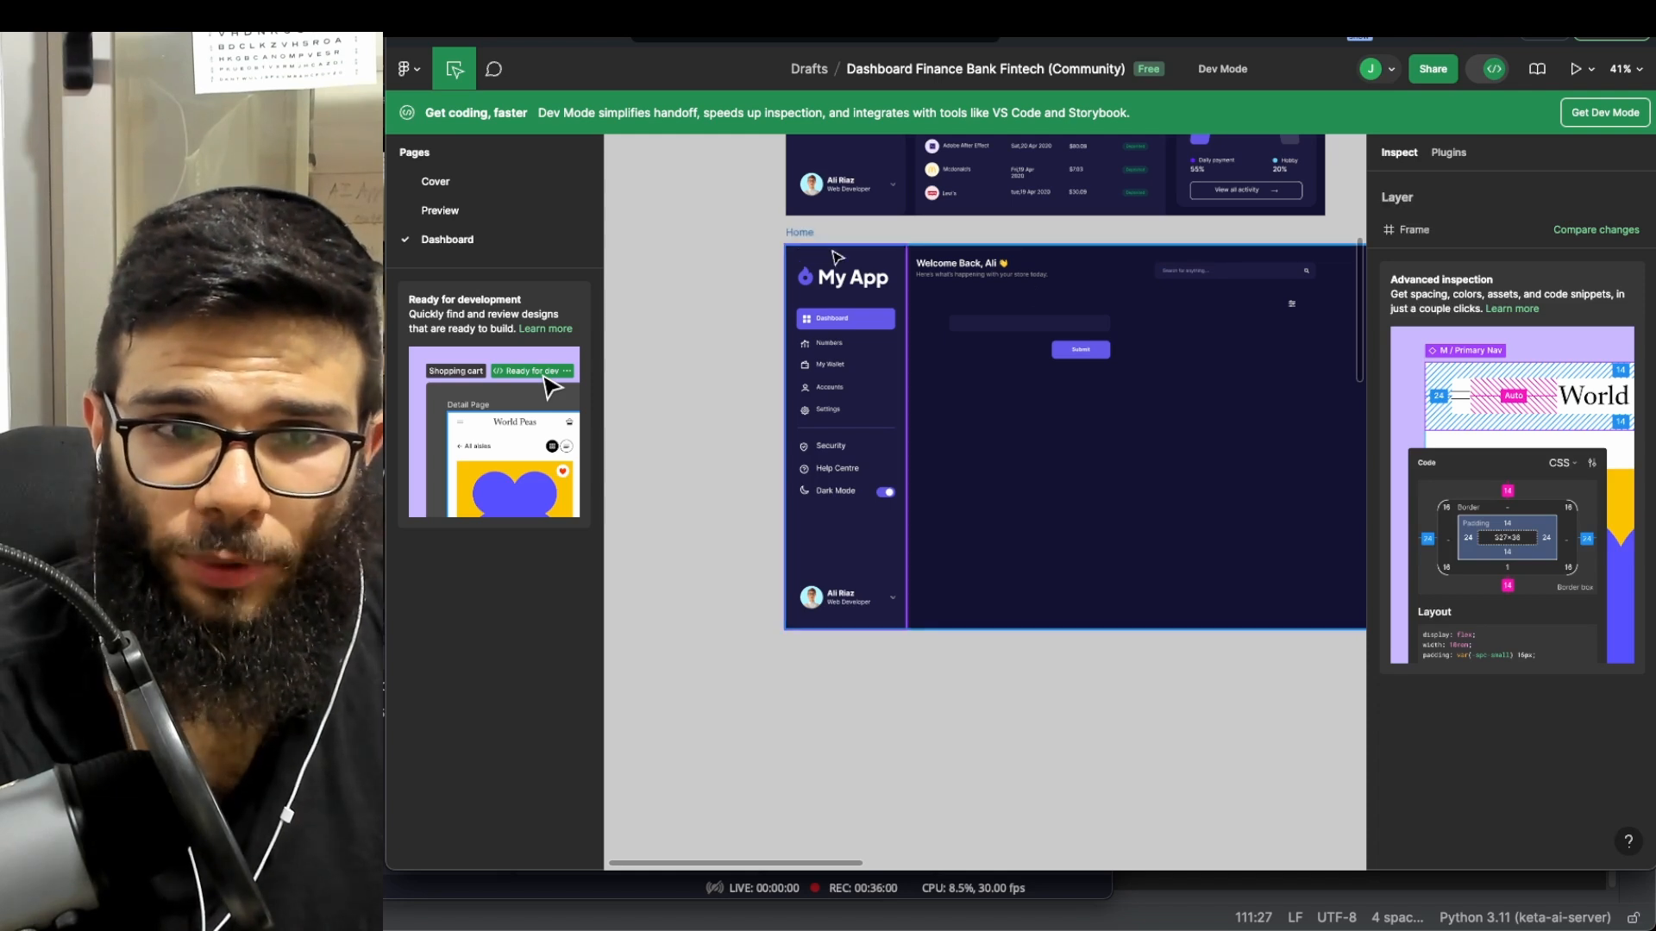
{"action": "left_click", "coordinate": [804, 259]}
{"action": "scroll", "coordinate": [1182, 289], "scroll_direction": "right", "scroll_amount": 2}
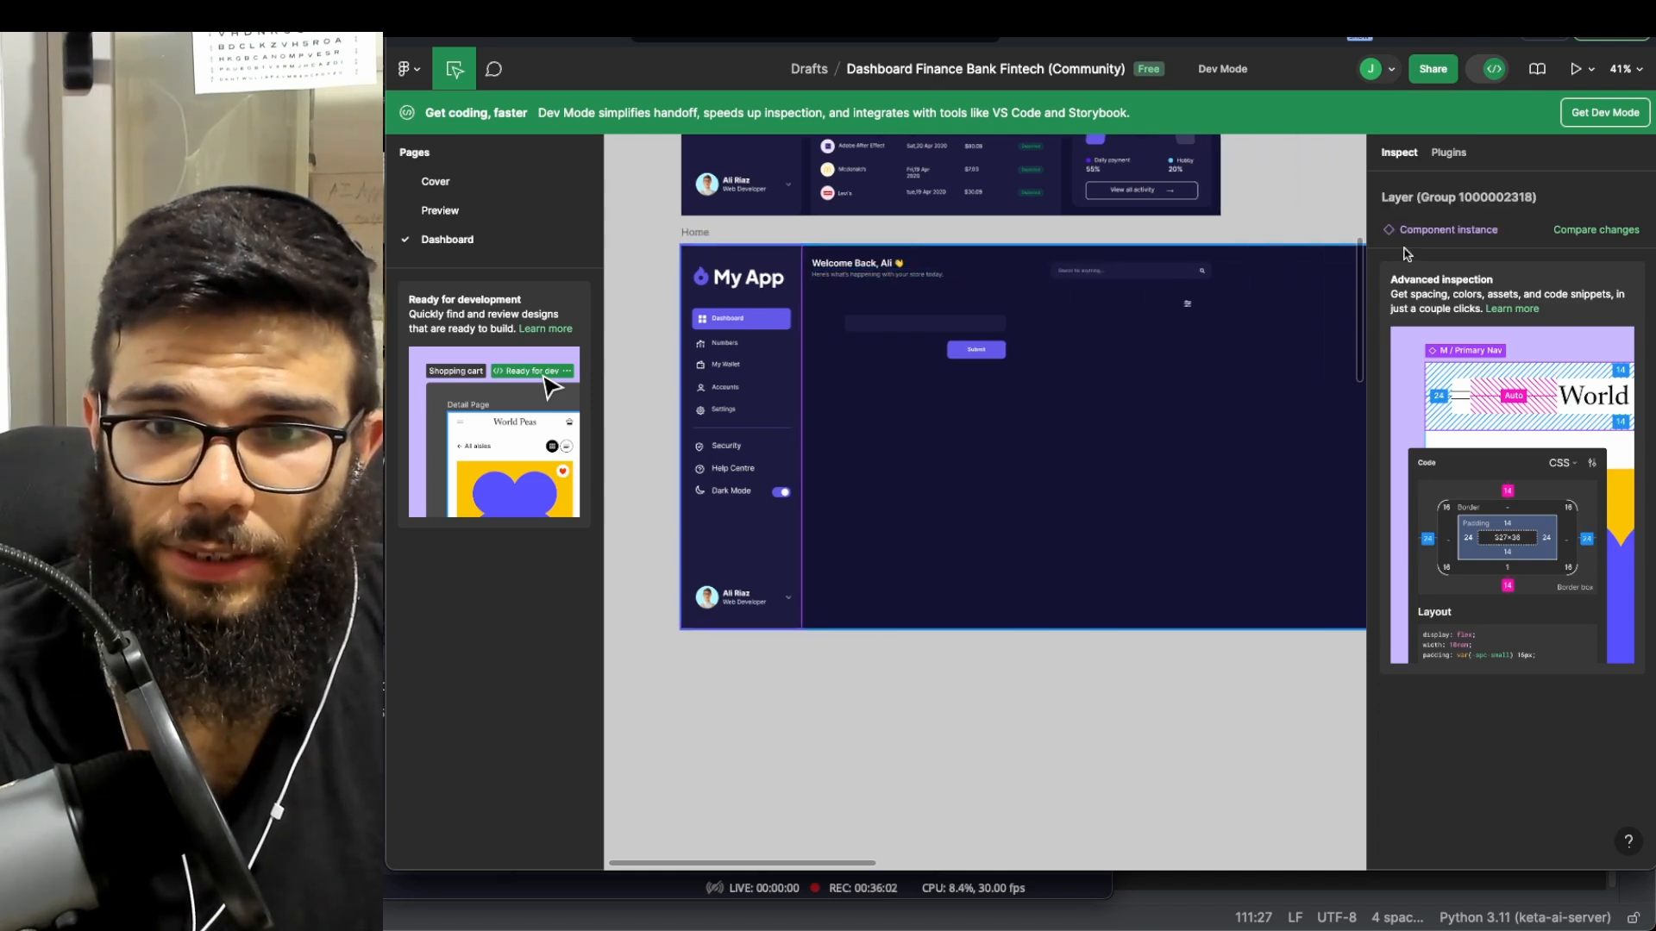
{"action": "left_click", "coordinate": [966, 355]}
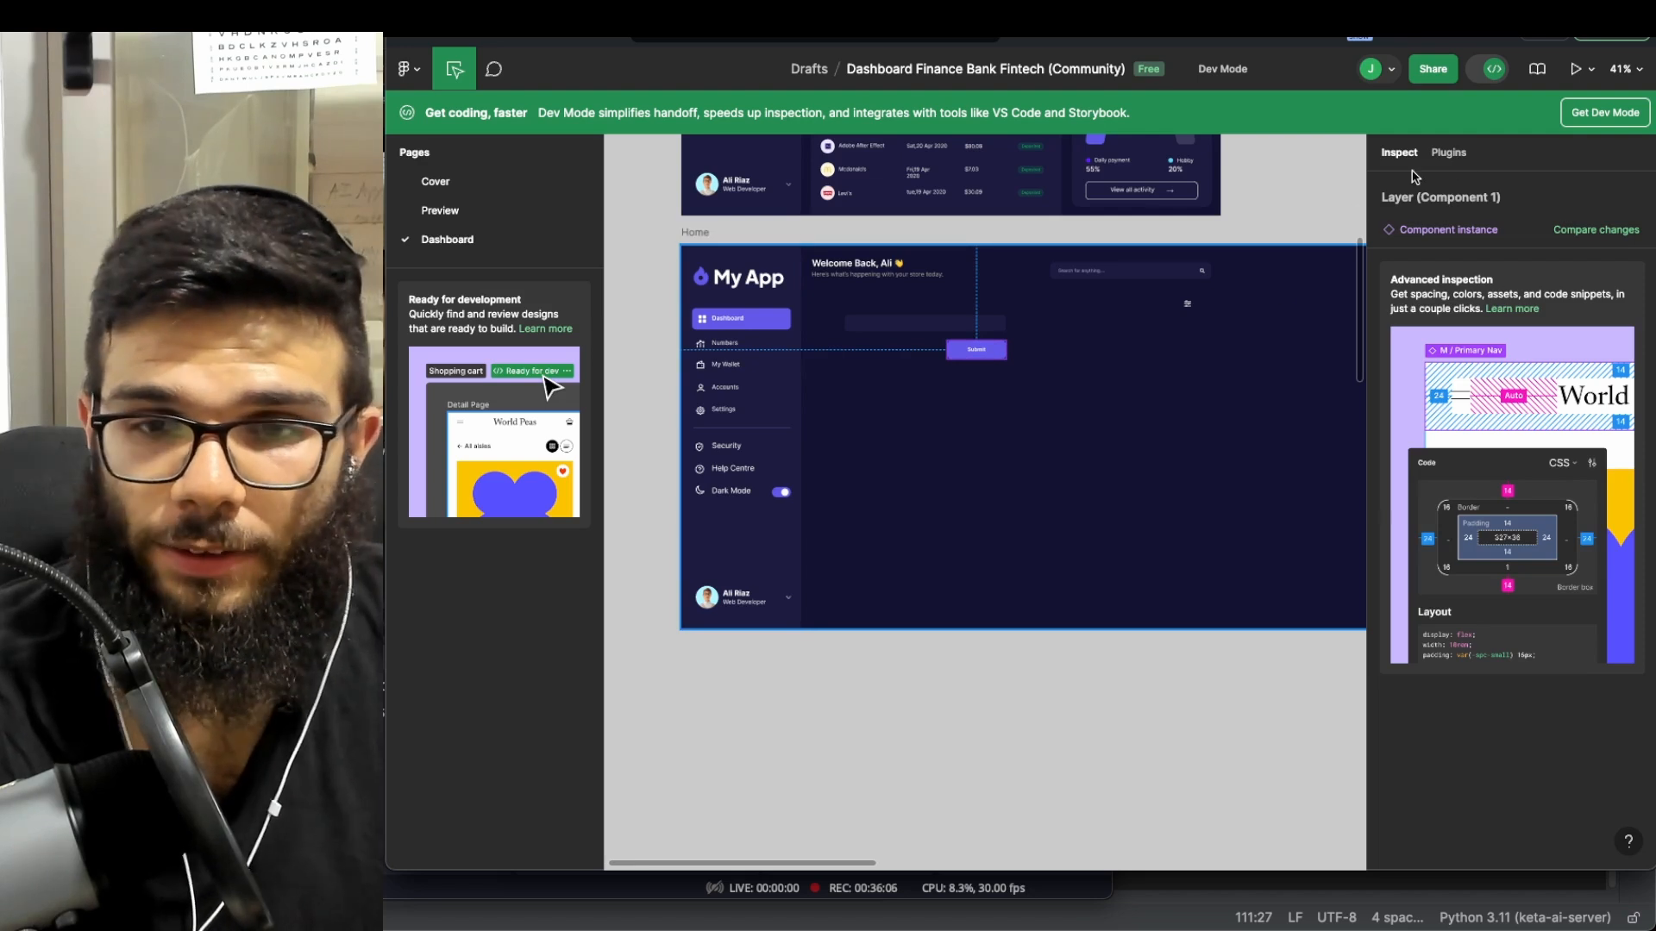
{"action": "left_click", "coordinate": [1445, 152]}
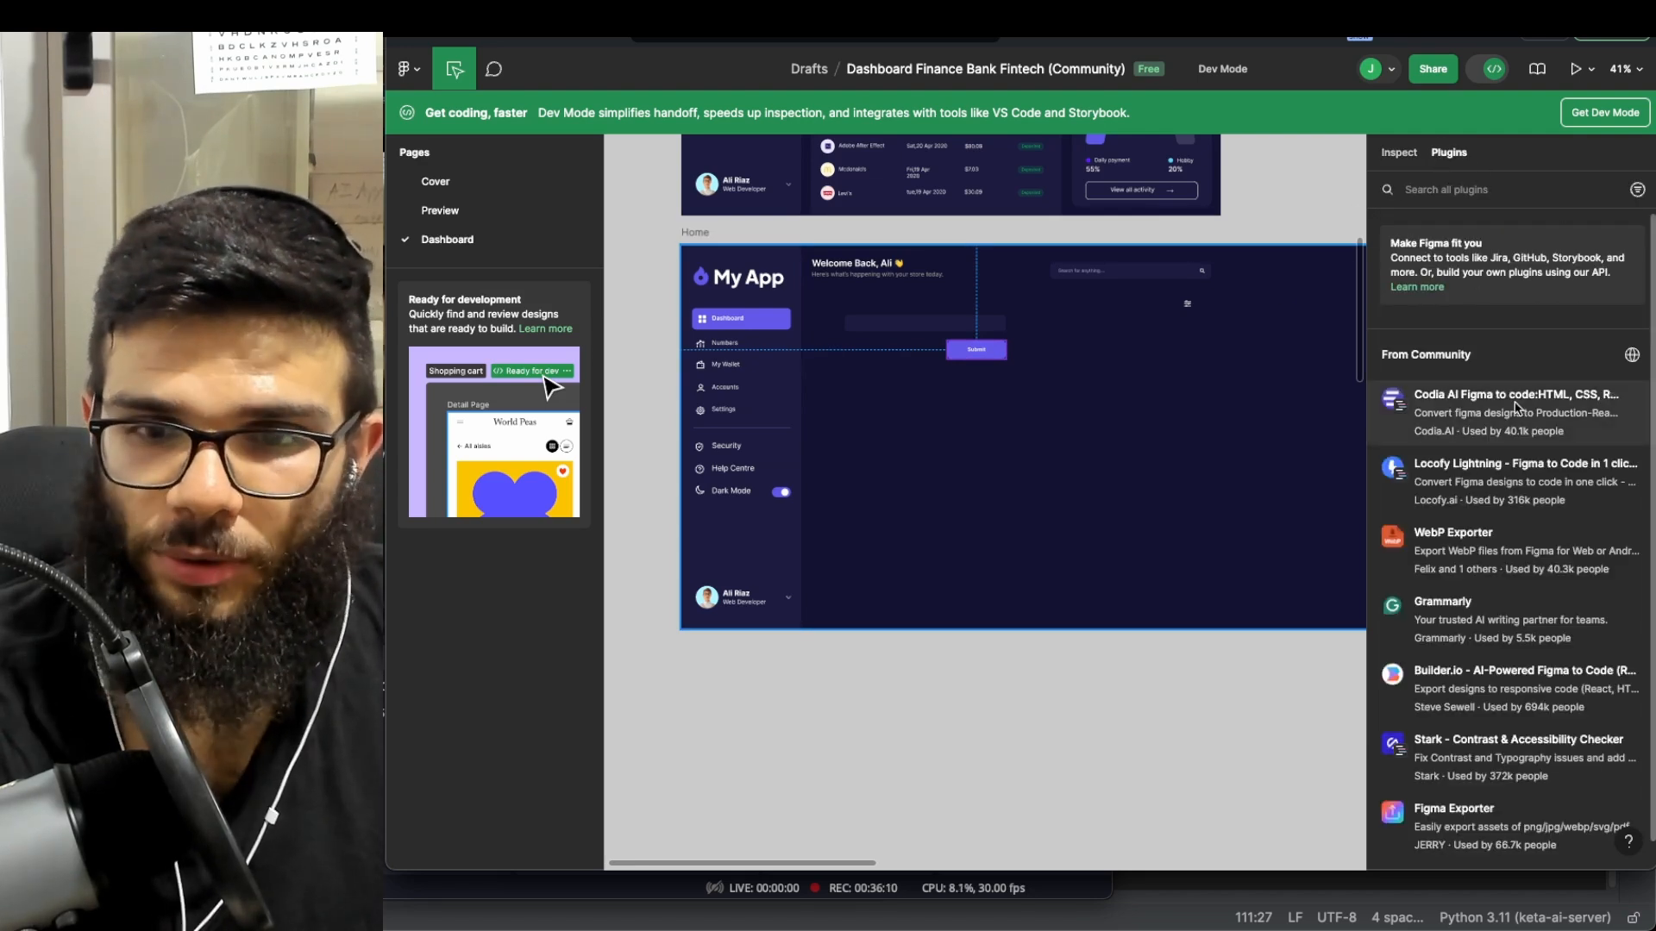
- Scroll the Dev Mode plugin list and open the Codia AI plugin's details
{"action": "scroll", "coordinate": [1480, 423], "scroll_direction": "down", "scroll_amount": 3}
{"action": "scroll", "coordinate": [1481, 422], "scroll_direction": "down", "scroll_amount": 2}
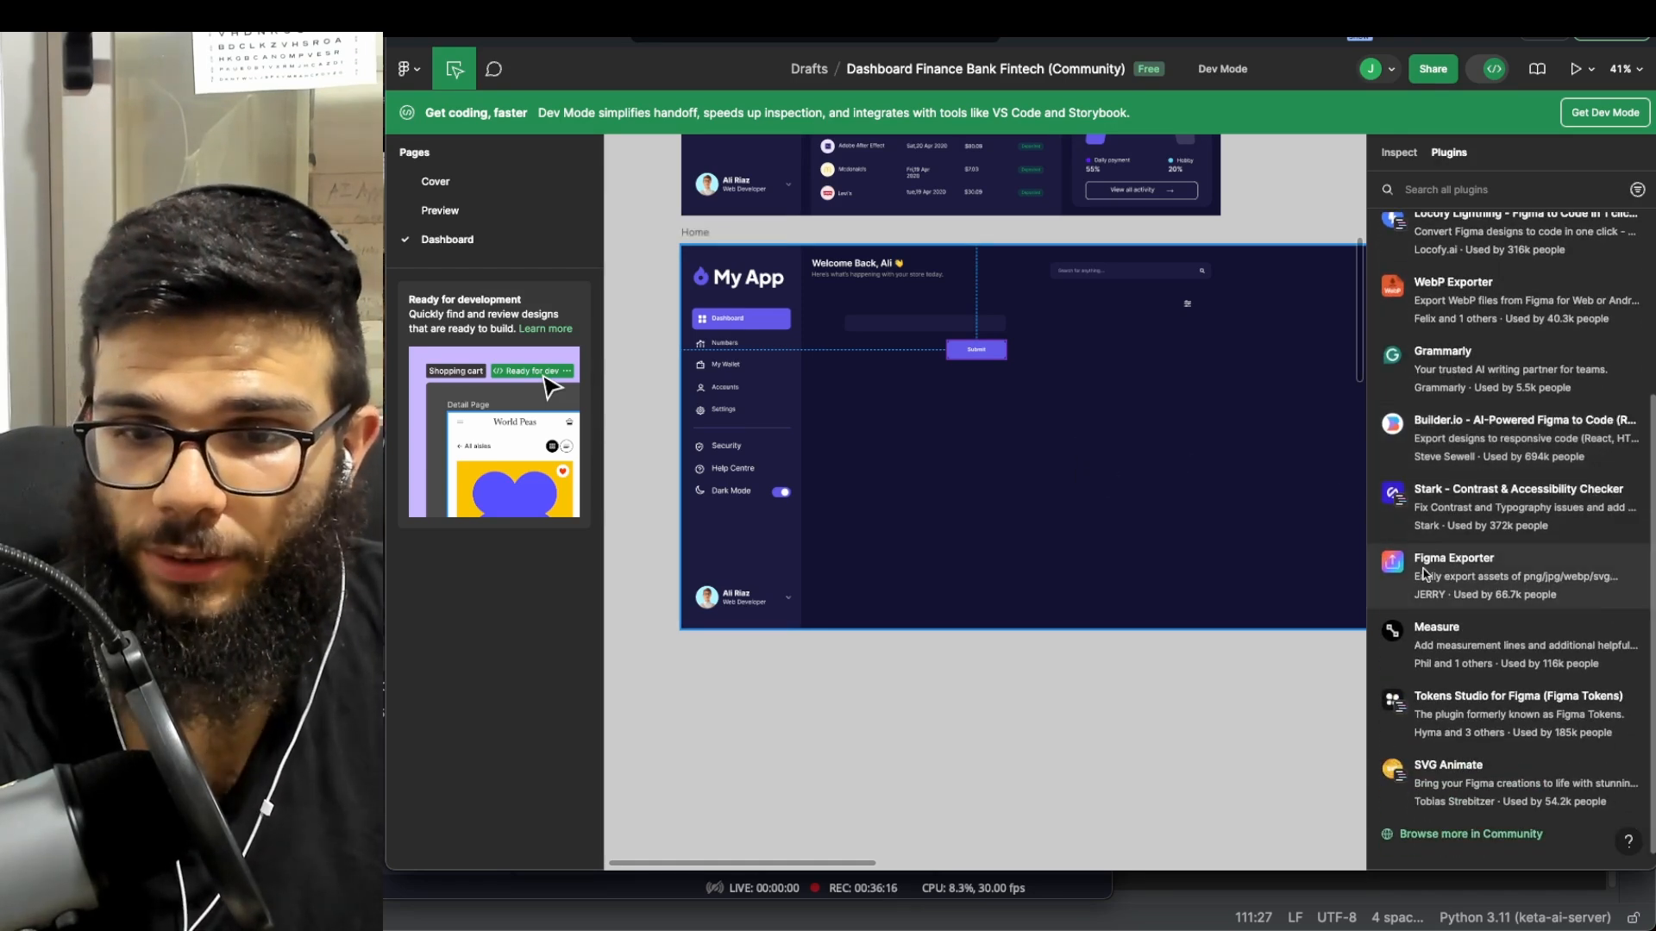
{"action": "scroll", "coordinate": [1472, 448], "scroll_direction": "up", "scroll_amount": 3}
{"action": "scroll", "coordinate": [1483, 388], "scroll_direction": "up", "scroll_amount": 1}
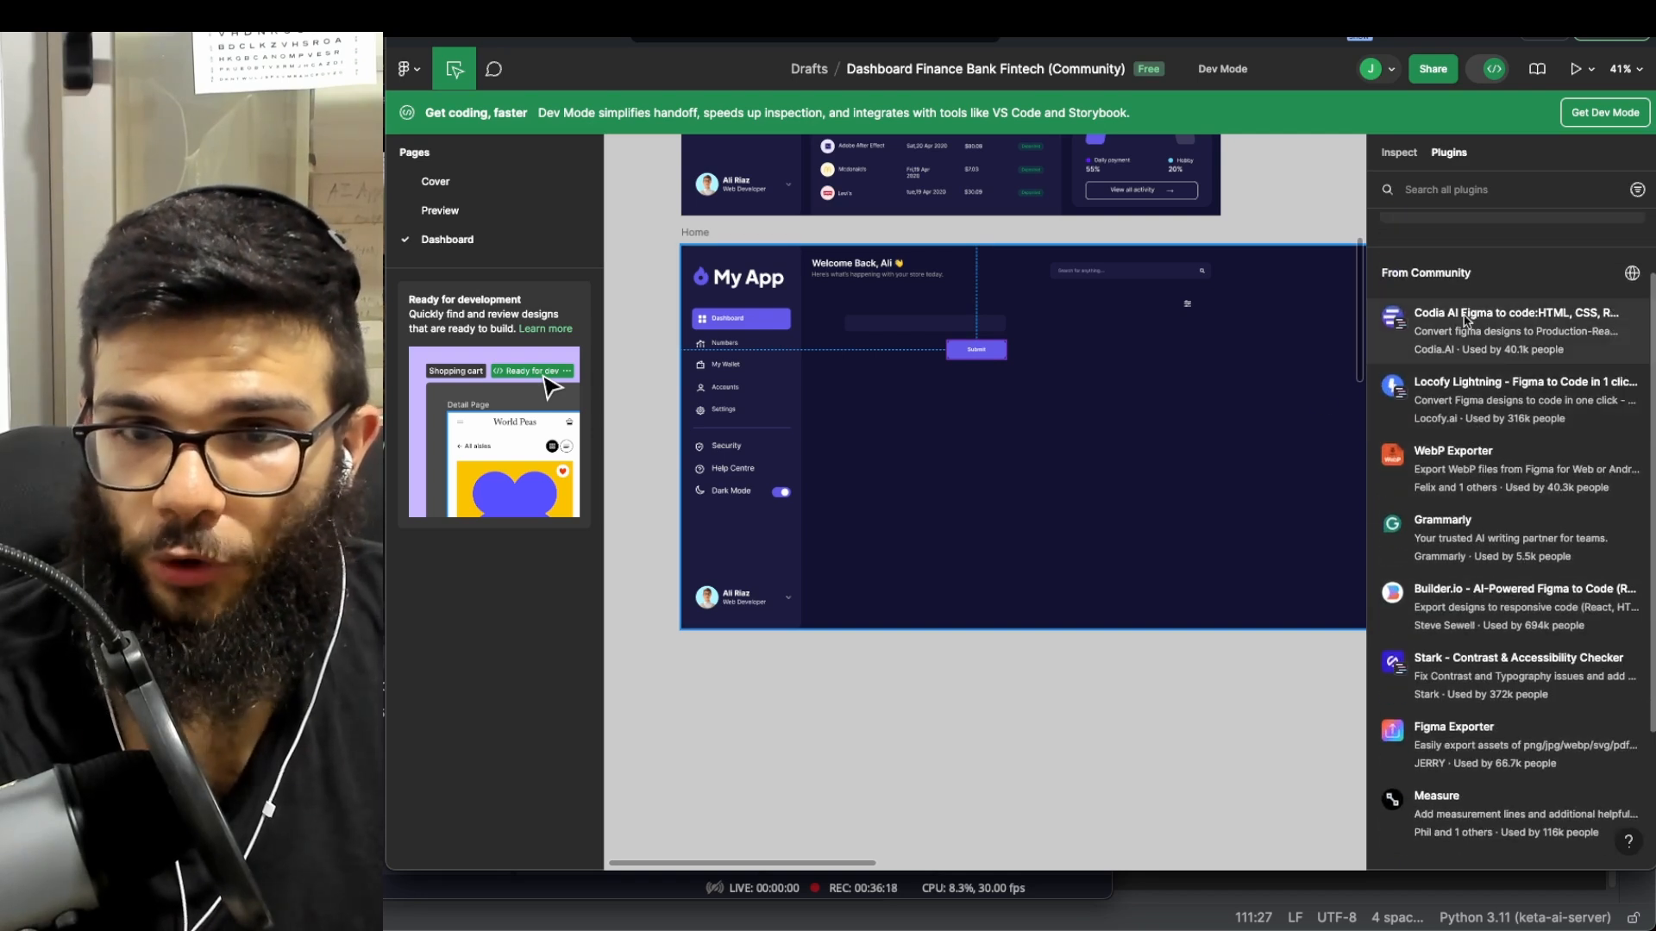
{"action": "left_click", "coordinate": [1437, 334]}
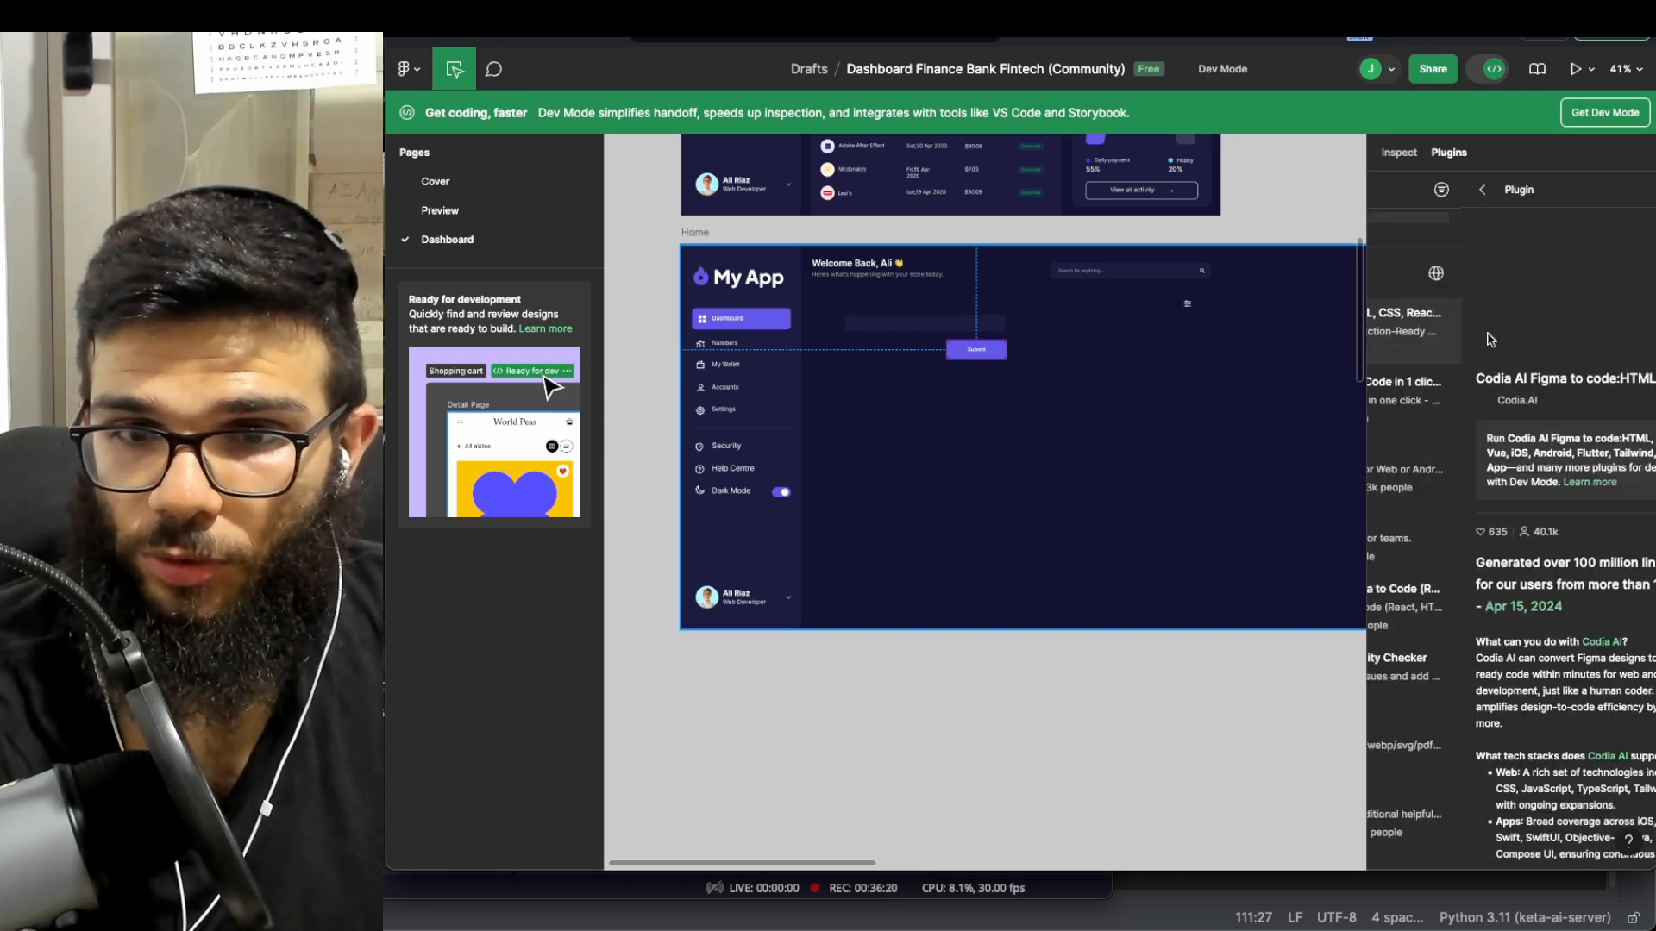
- Return to the plugin list, switch to Inspect, and clear the component selection
{"action": "scroll", "coordinate": [1495, 496], "scroll_direction": "down", "scroll_amount": 5}
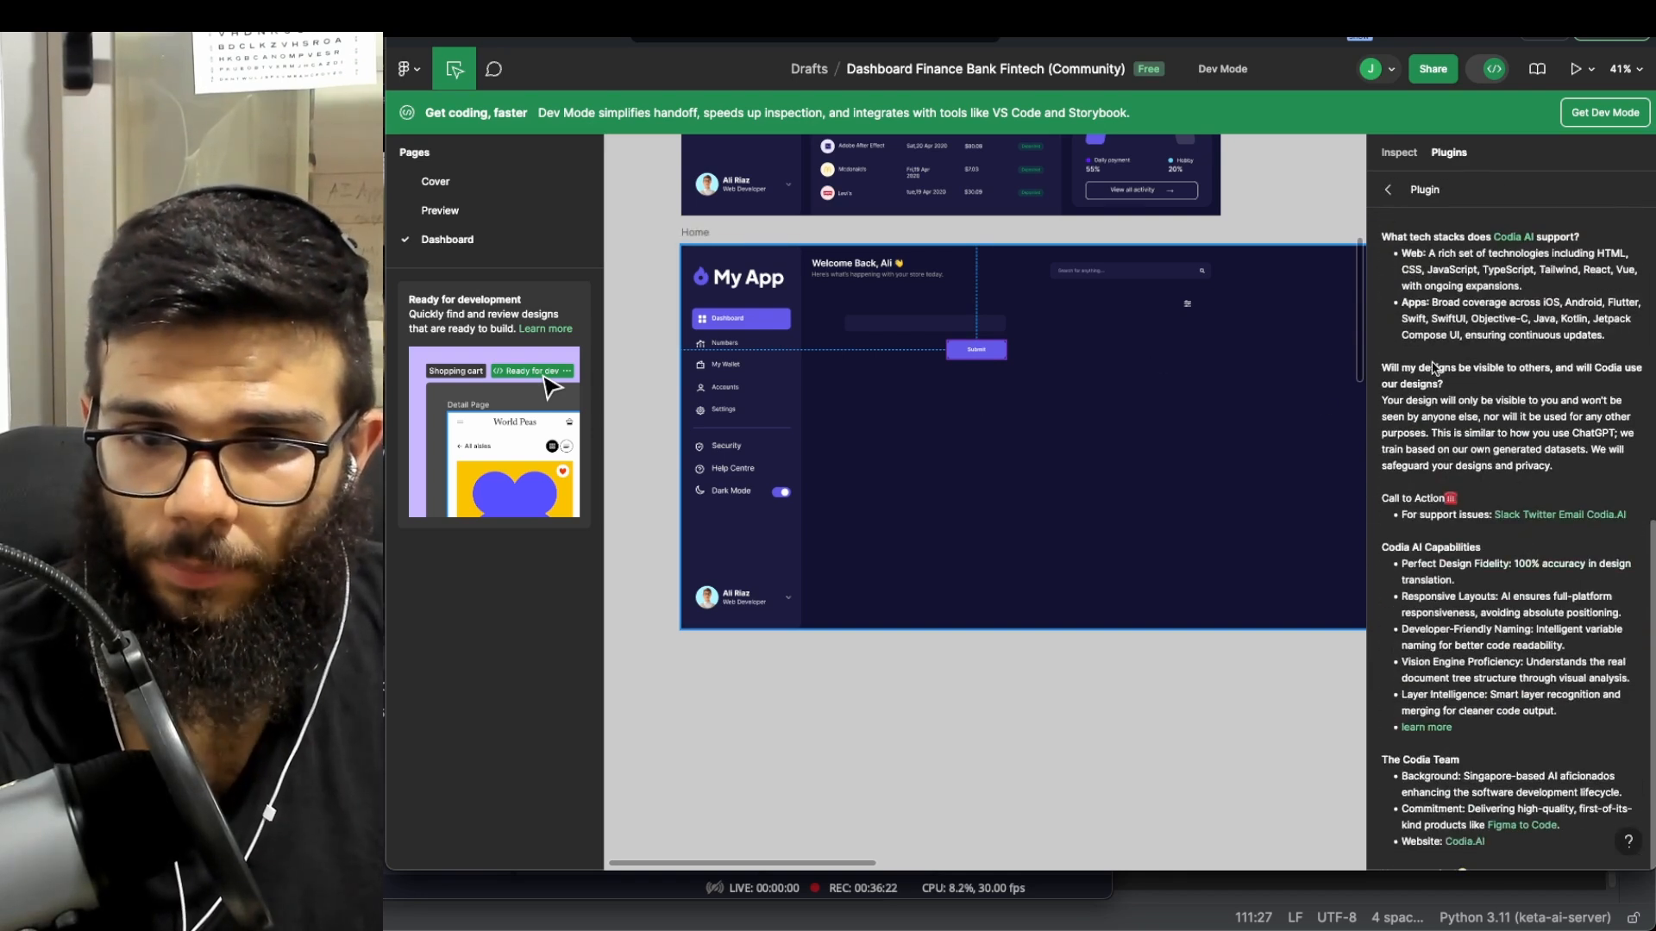
{"action": "scroll", "coordinate": [1434, 368], "scroll_direction": "up", "scroll_amount": 6}
{"action": "left_click", "coordinate": [1391, 191]}
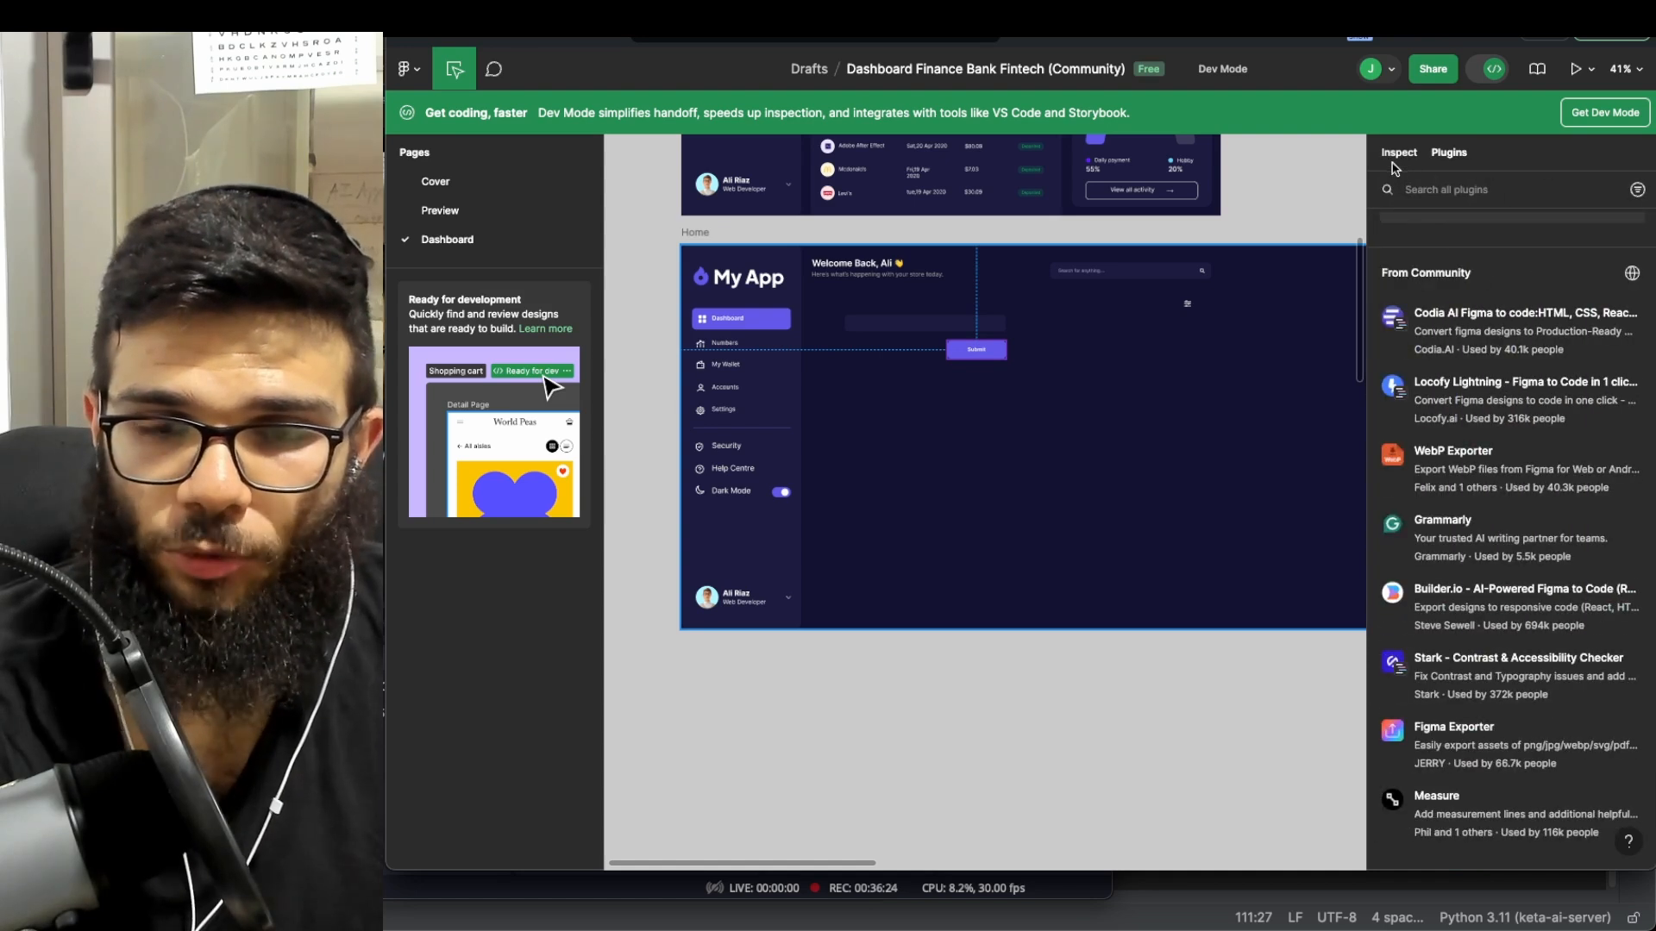
{"action": "left_click", "coordinate": [1394, 161]}
{"action": "left_click", "coordinate": [1352, 177]}
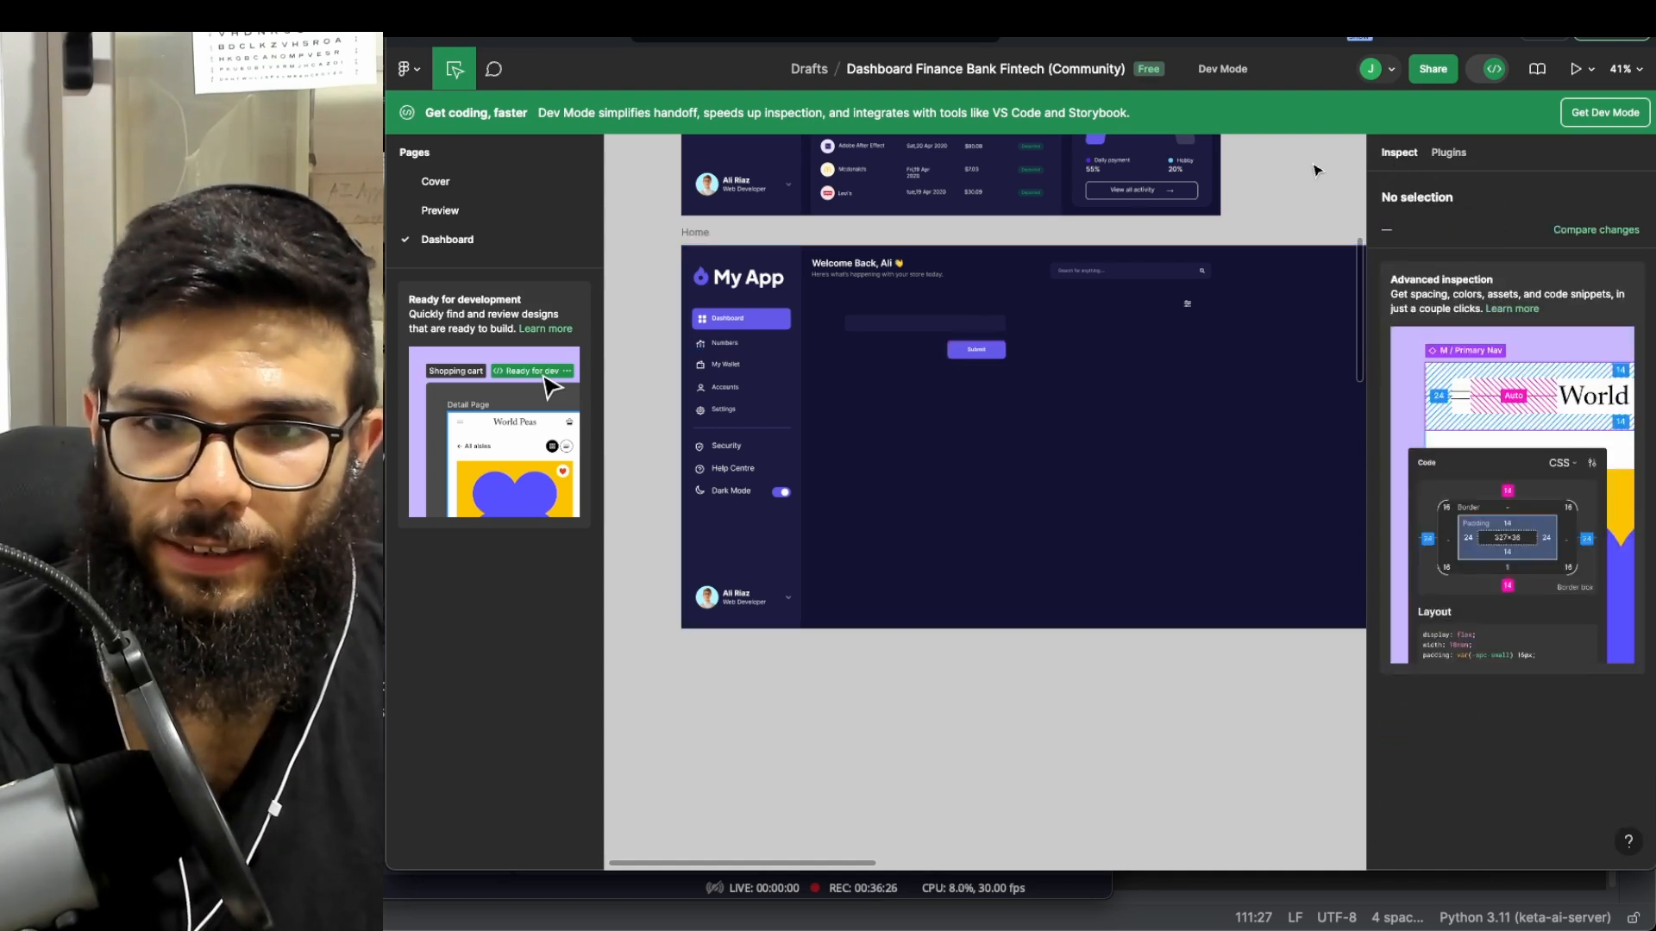
- Turn off Dev Mode to return to the regular design editor
{"action": "left_click", "coordinate": [1500, 80]}
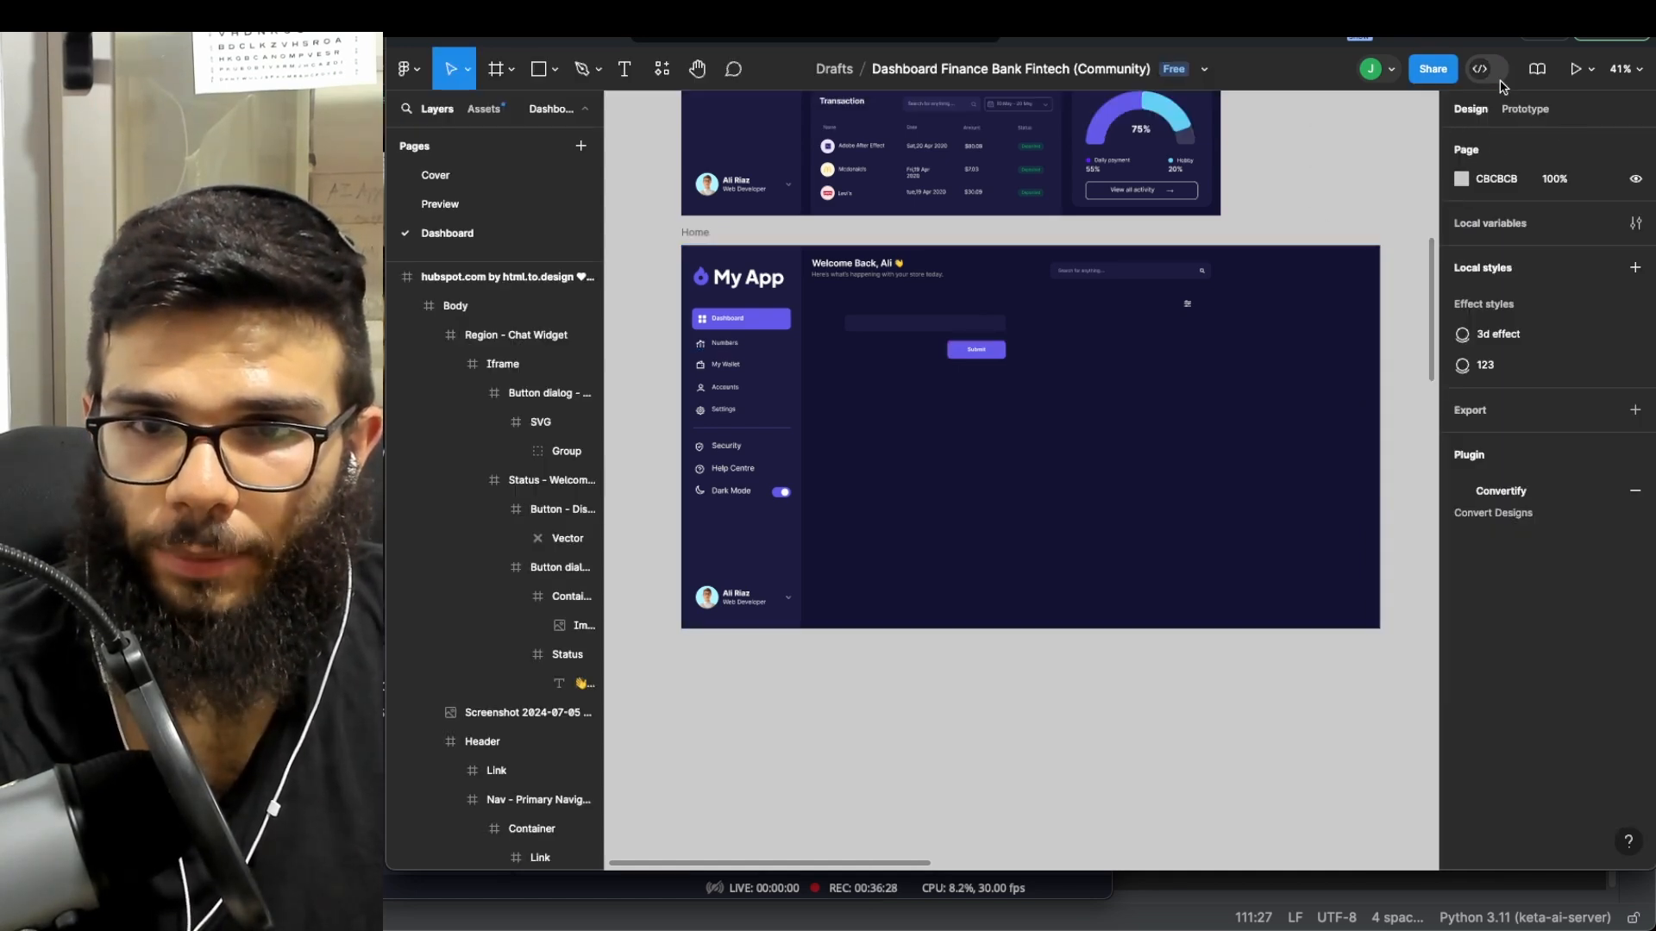
{"action": "scroll", "coordinate": [1275, 210], "scroll_direction": "up", "scroll_amount": 1}
{"action": "scroll", "coordinate": [1275, 210], "scroll_direction": "down", "scroll_amount": 5}
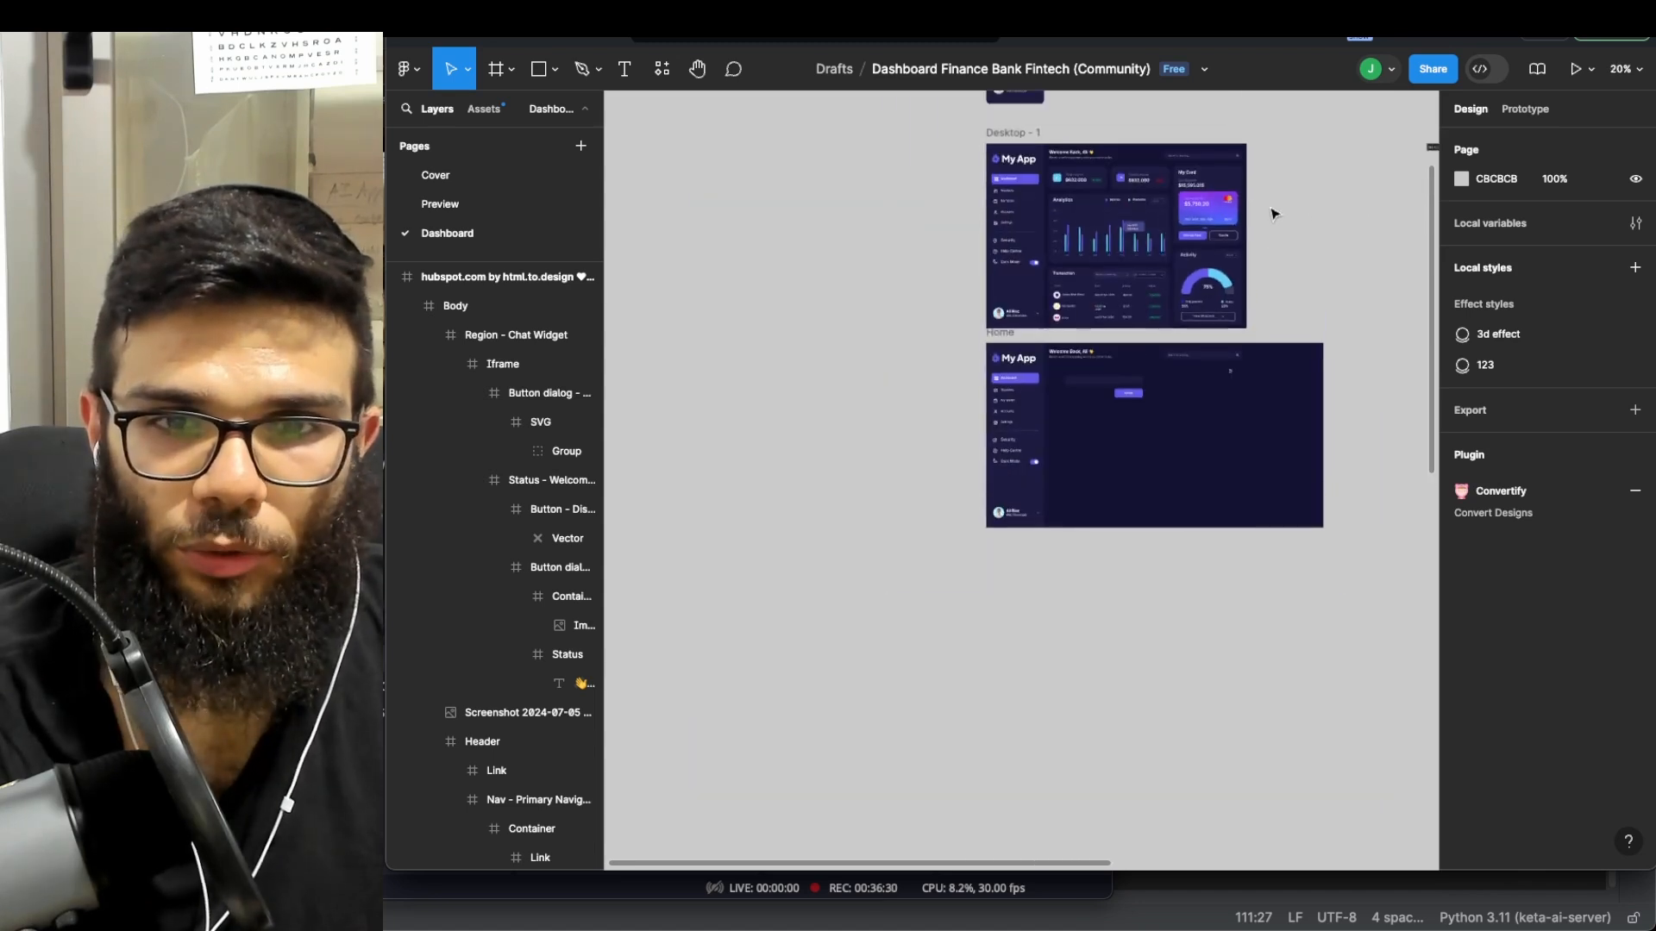
{"action": "scroll", "coordinate": [1165, 269], "scroll_direction": "up", "scroll_amount": 2}
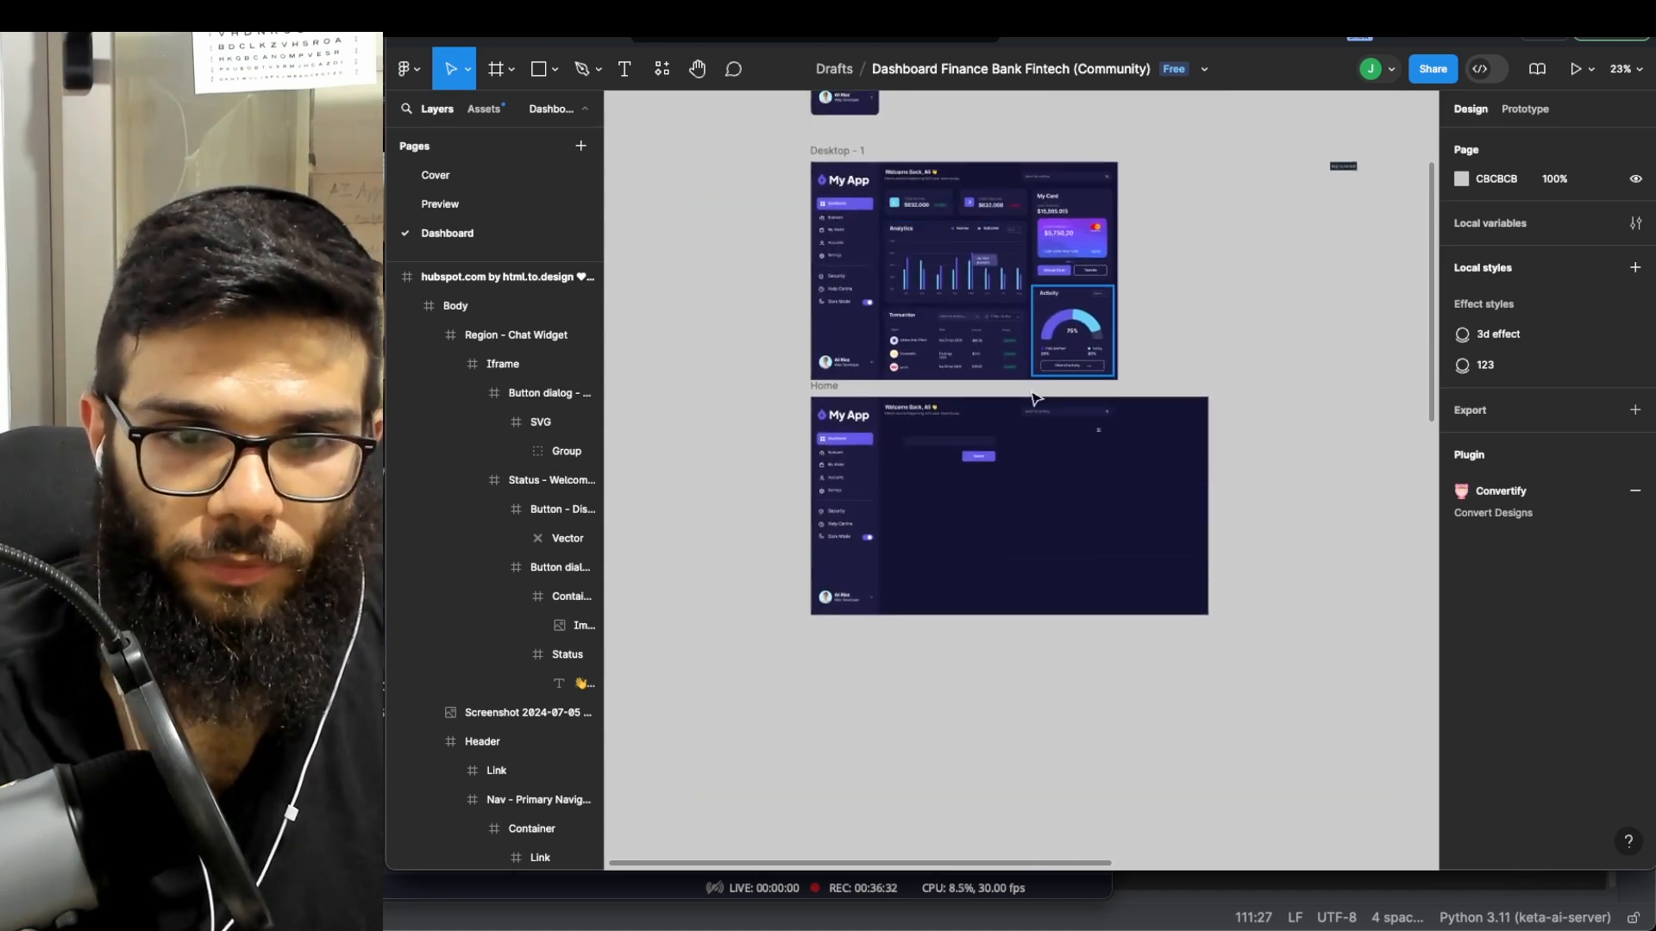
{"action": "scroll", "coordinate": [1045, 371], "scroll_direction": "up", "scroll_amount": 4}
{"action": "scroll", "coordinate": [777, 388], "scroll_direction": "down", "scroll_amount": 1}
- Duplicate the Home frame, then undo the accidental copy
{"action": "left_click", "coordinate": [726, 375]}
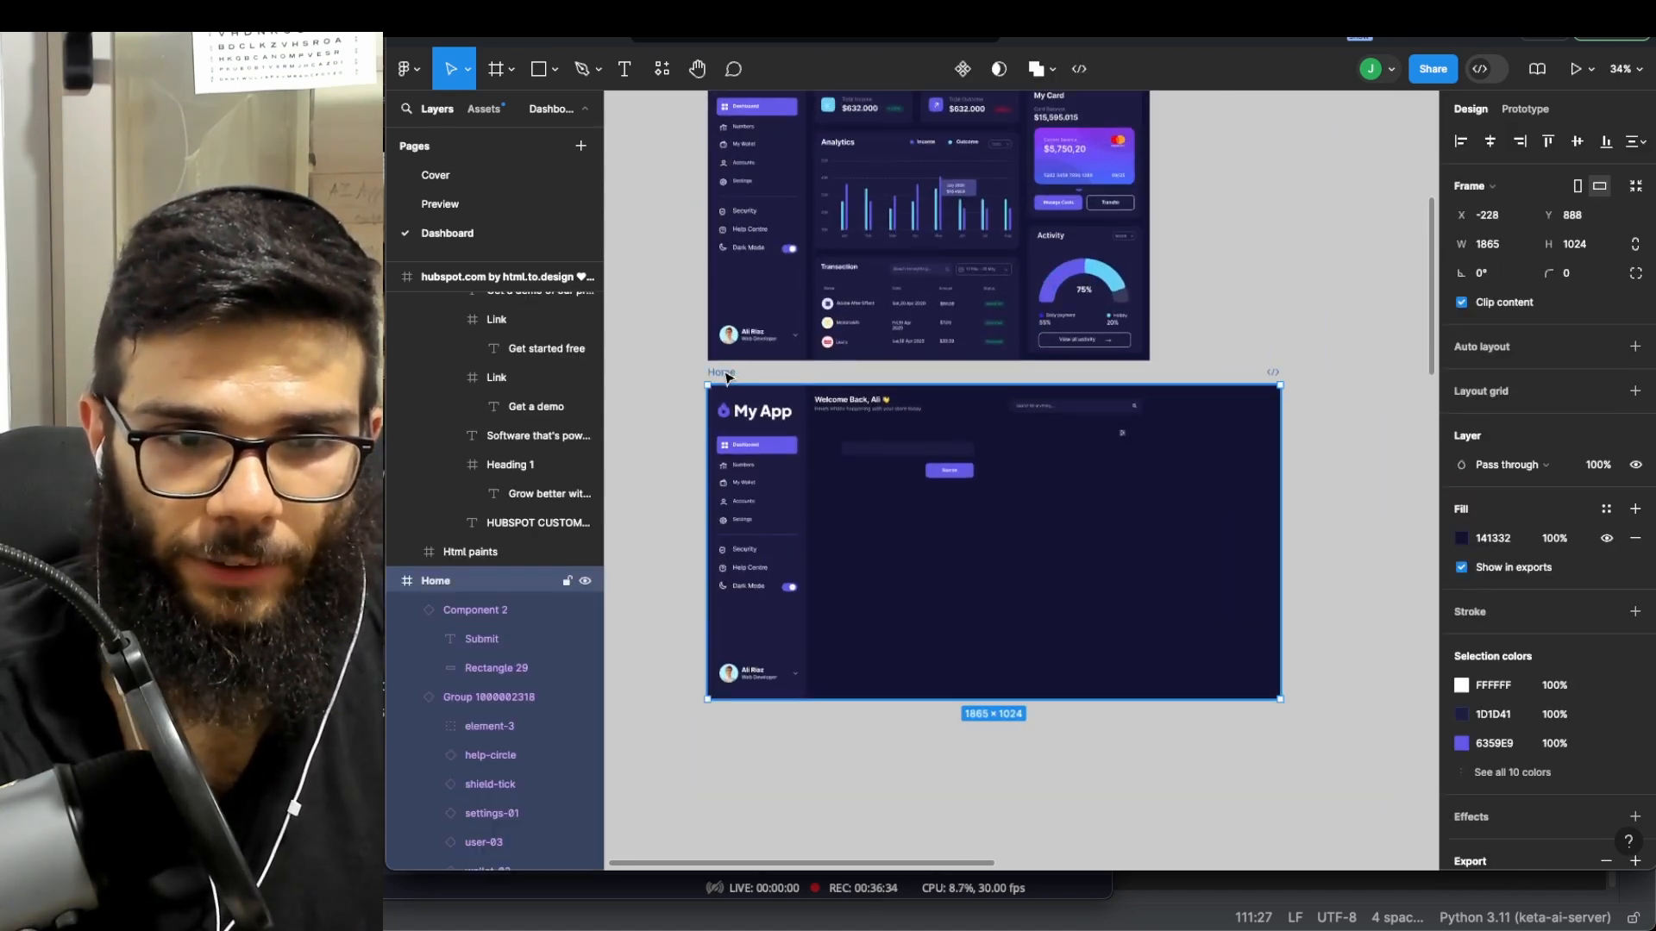
{"action": "key", "text": "super+d"}
{"action": "scroll", "coordinate": [878, 375], "scroll_direction": "right", "scroll_amount": 1}
{"action": "scroll", "coordinate": [910, 376], "scroll_direction": "left", "scroll_amount": 2}
{"action": "key", "text": "super+z"}
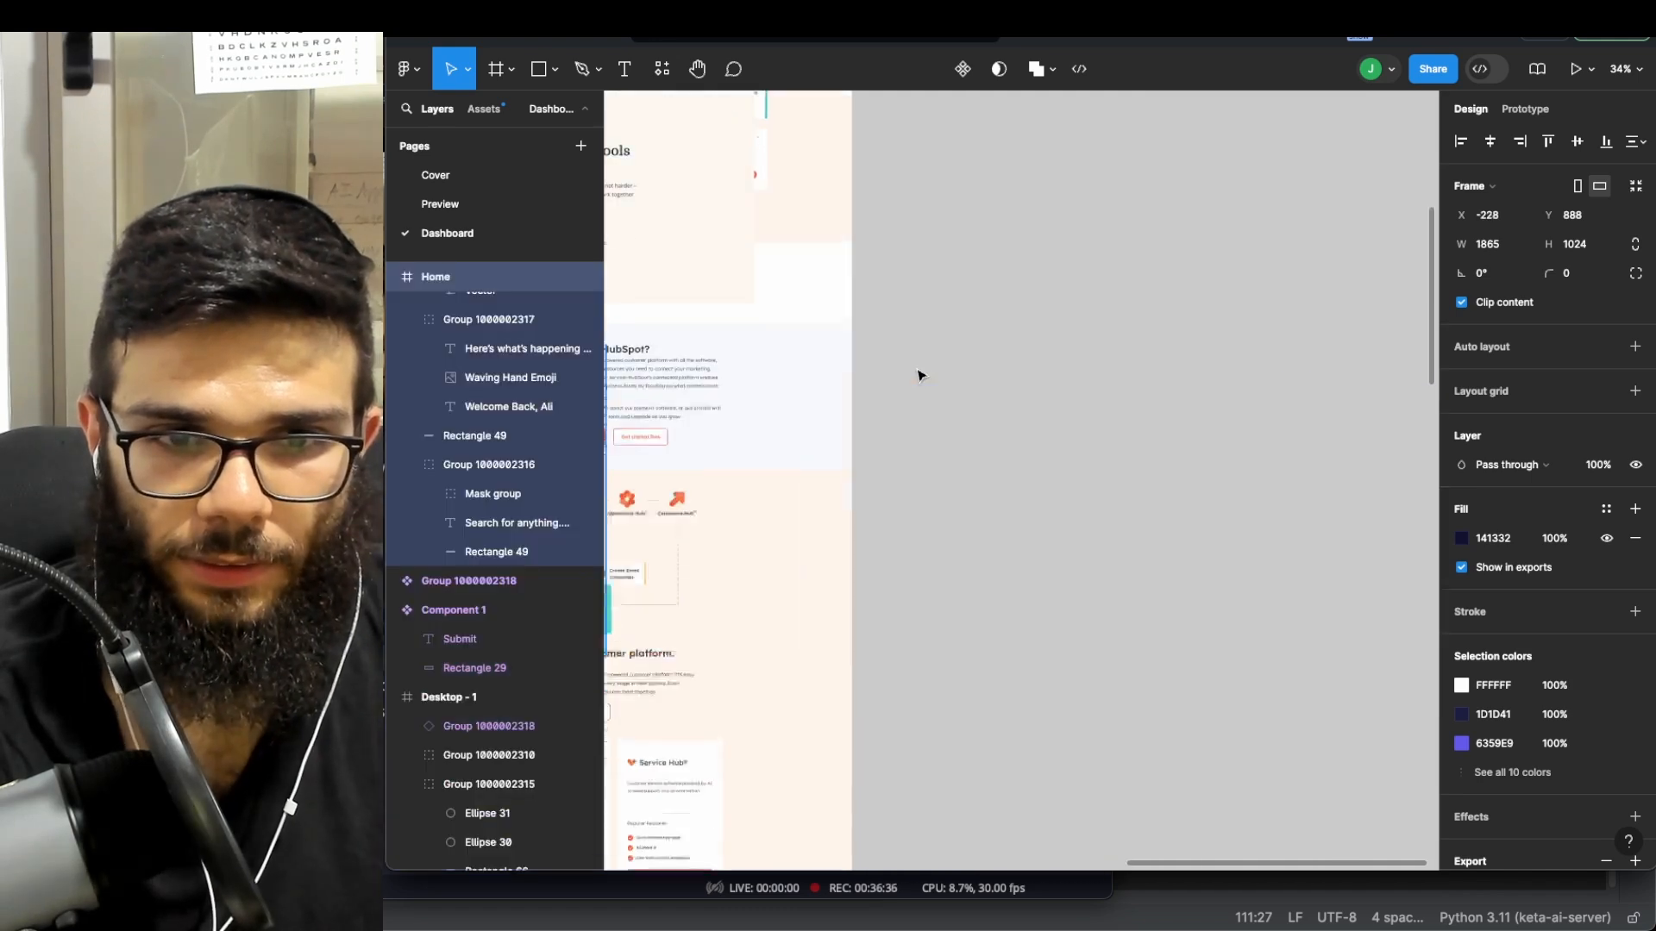
- Move the hubspot.com frame below the Home frame
{"action": "scroll", "coordinate": [920, 375], "scroll_direction": "down", "scroll_amount": 2}
{"action": "scroll", "coordinate": [867, 403], "scroll_direction": "down", "scroll_amount": 5}
{"action": "scroll", "coordinate": [875, 320], "scroll_direction": "left", "scroll_amount": 4}
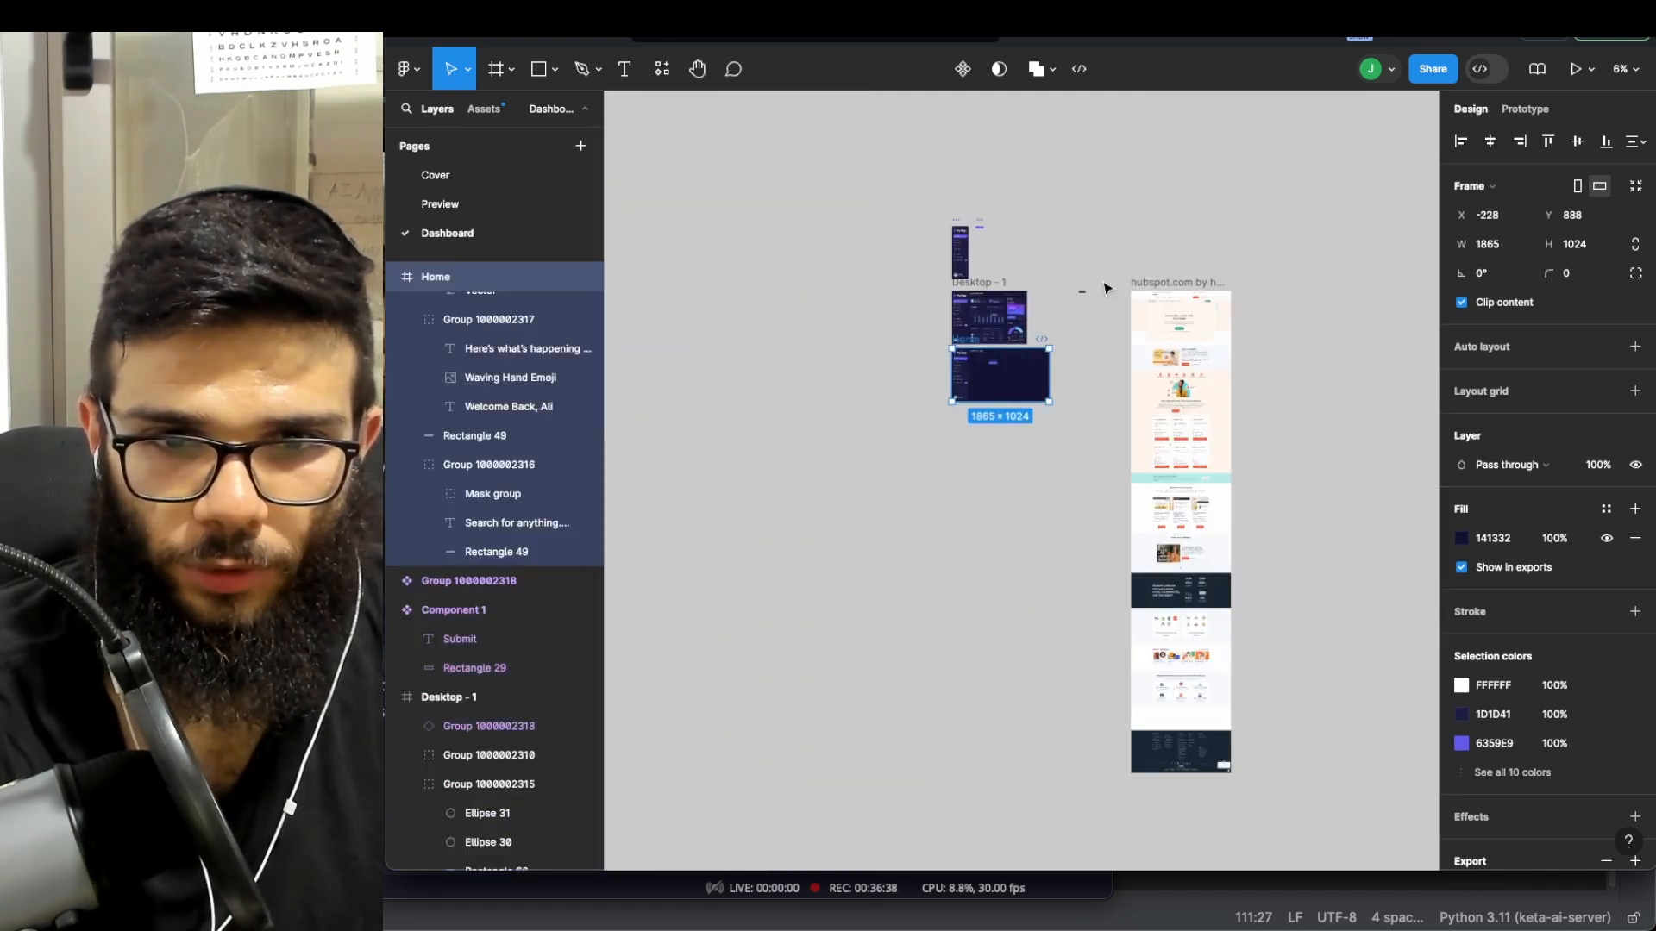
{"action": "left_click_drag", "start_coordinate": [1162, 286], "coordinate": [980, 418]}
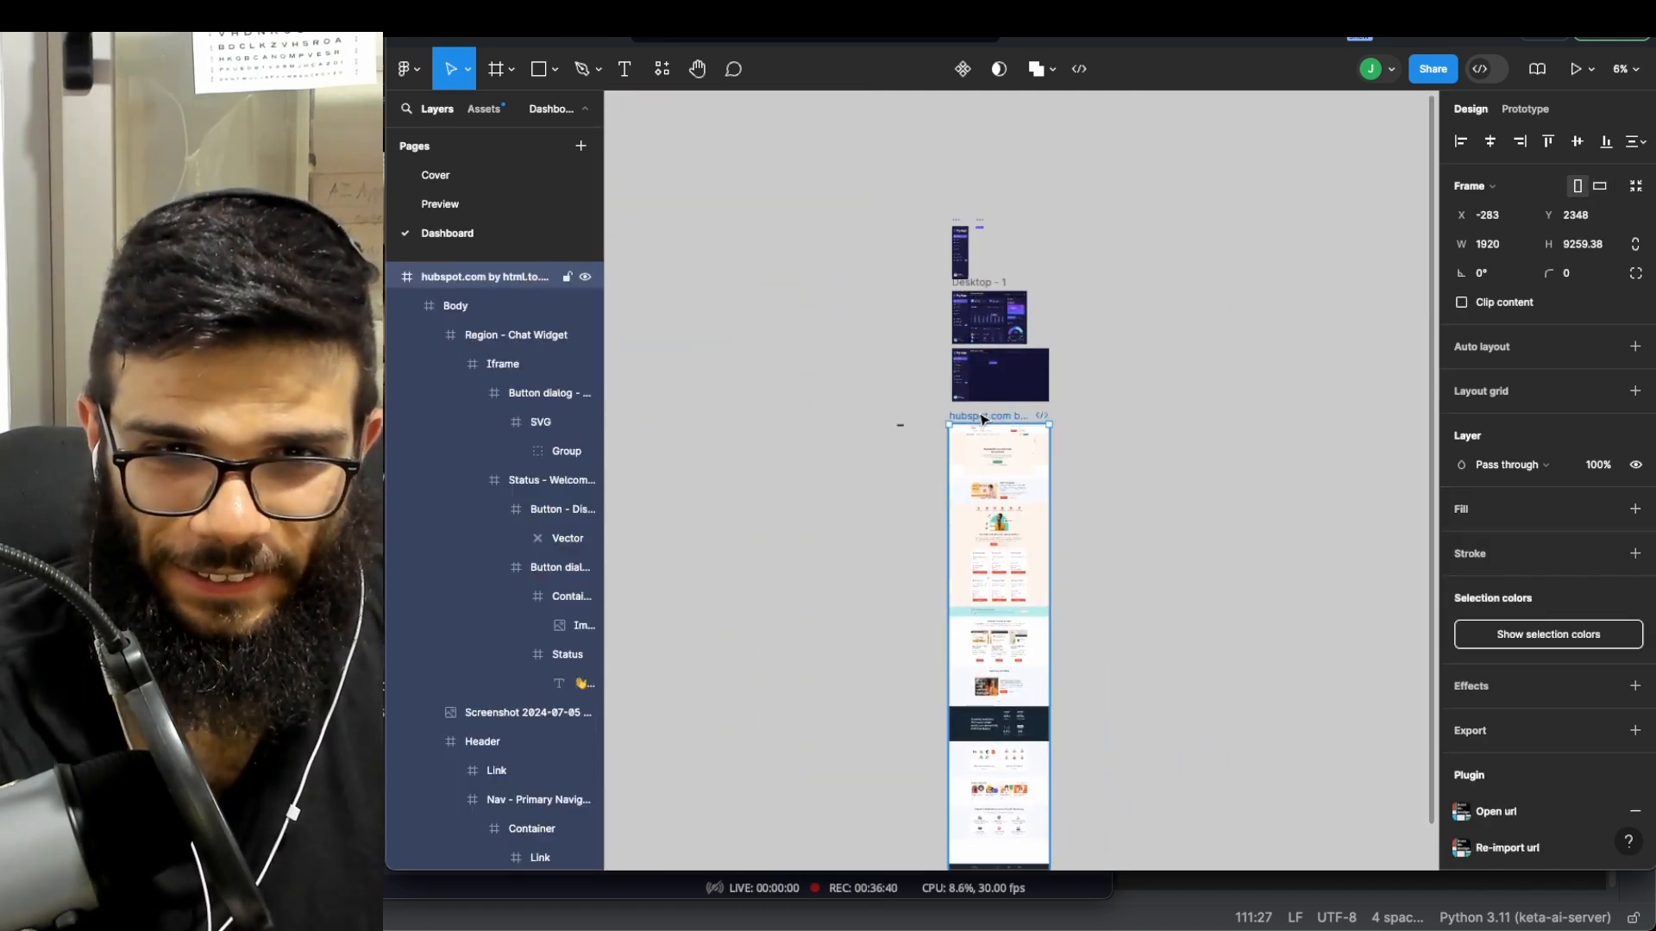
{"action": "scroll", "coordinate": [979, 402], "scroll_direction": "up", "scroll_amount": 4}
- Duplicate the Home frame so a copy sits to its right
{"action": "left_click", "coordinate": [928, 264]}
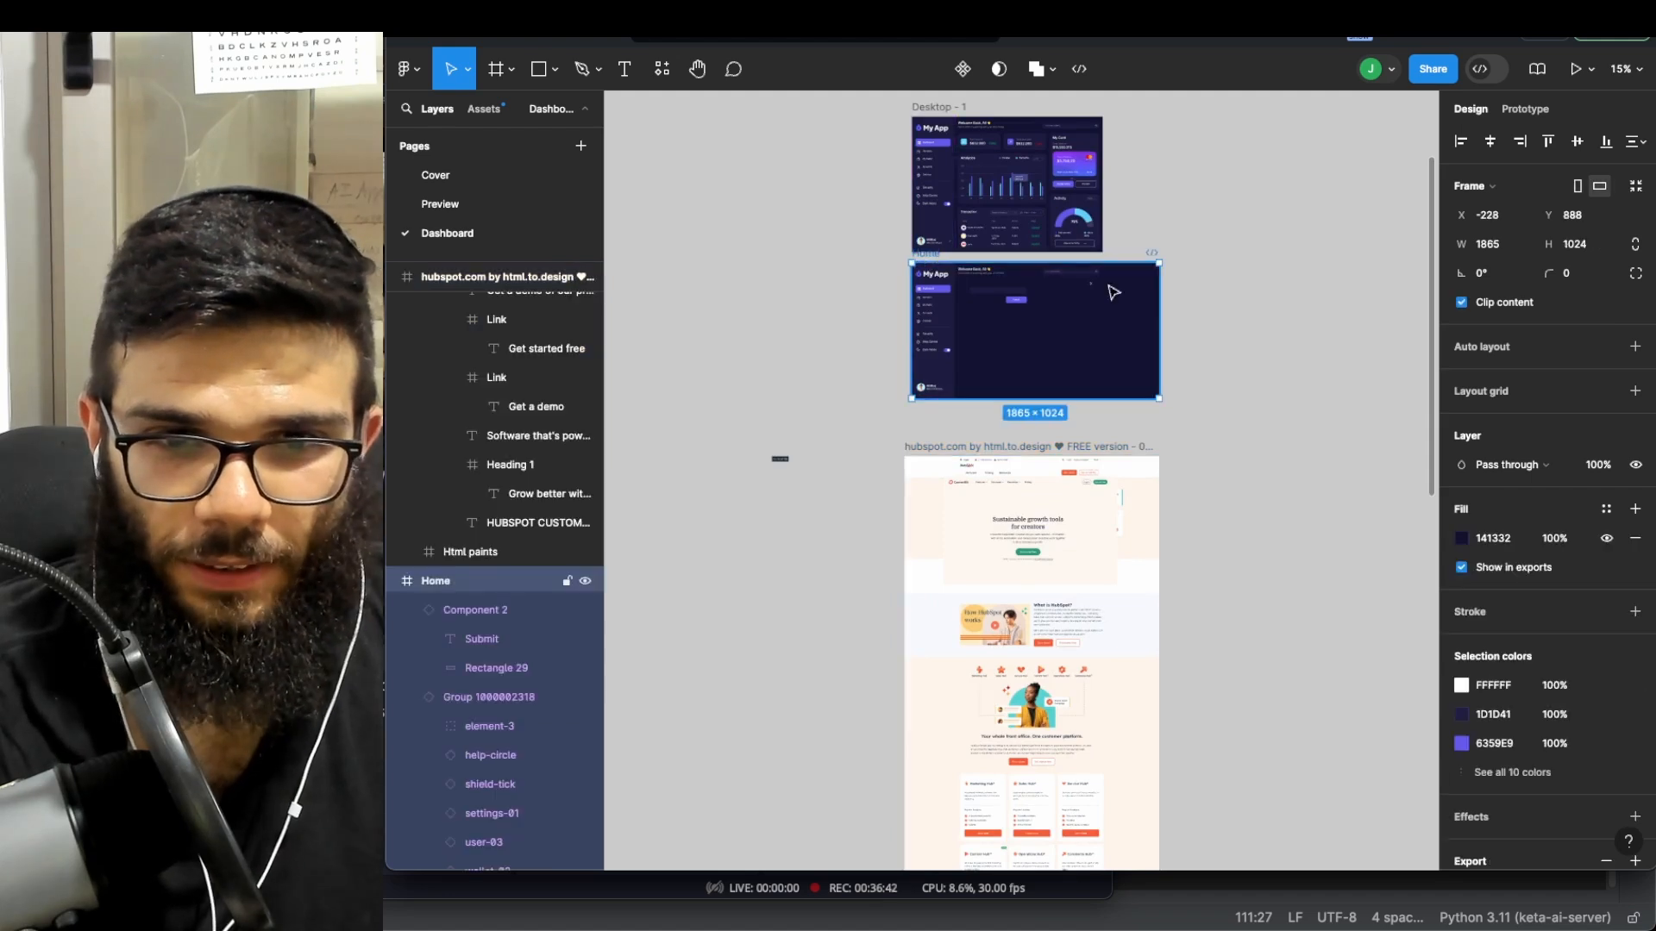
{"action": "key", "text": "super+d"}
{"action": "scroll", "coordinate": [956, 317], "scroll_direction": "right", "scroll_amount": 3}
{"action": "scroll", "coordinate": [955, 318], "scroll_direction": "up", "scroll_amount": 8}
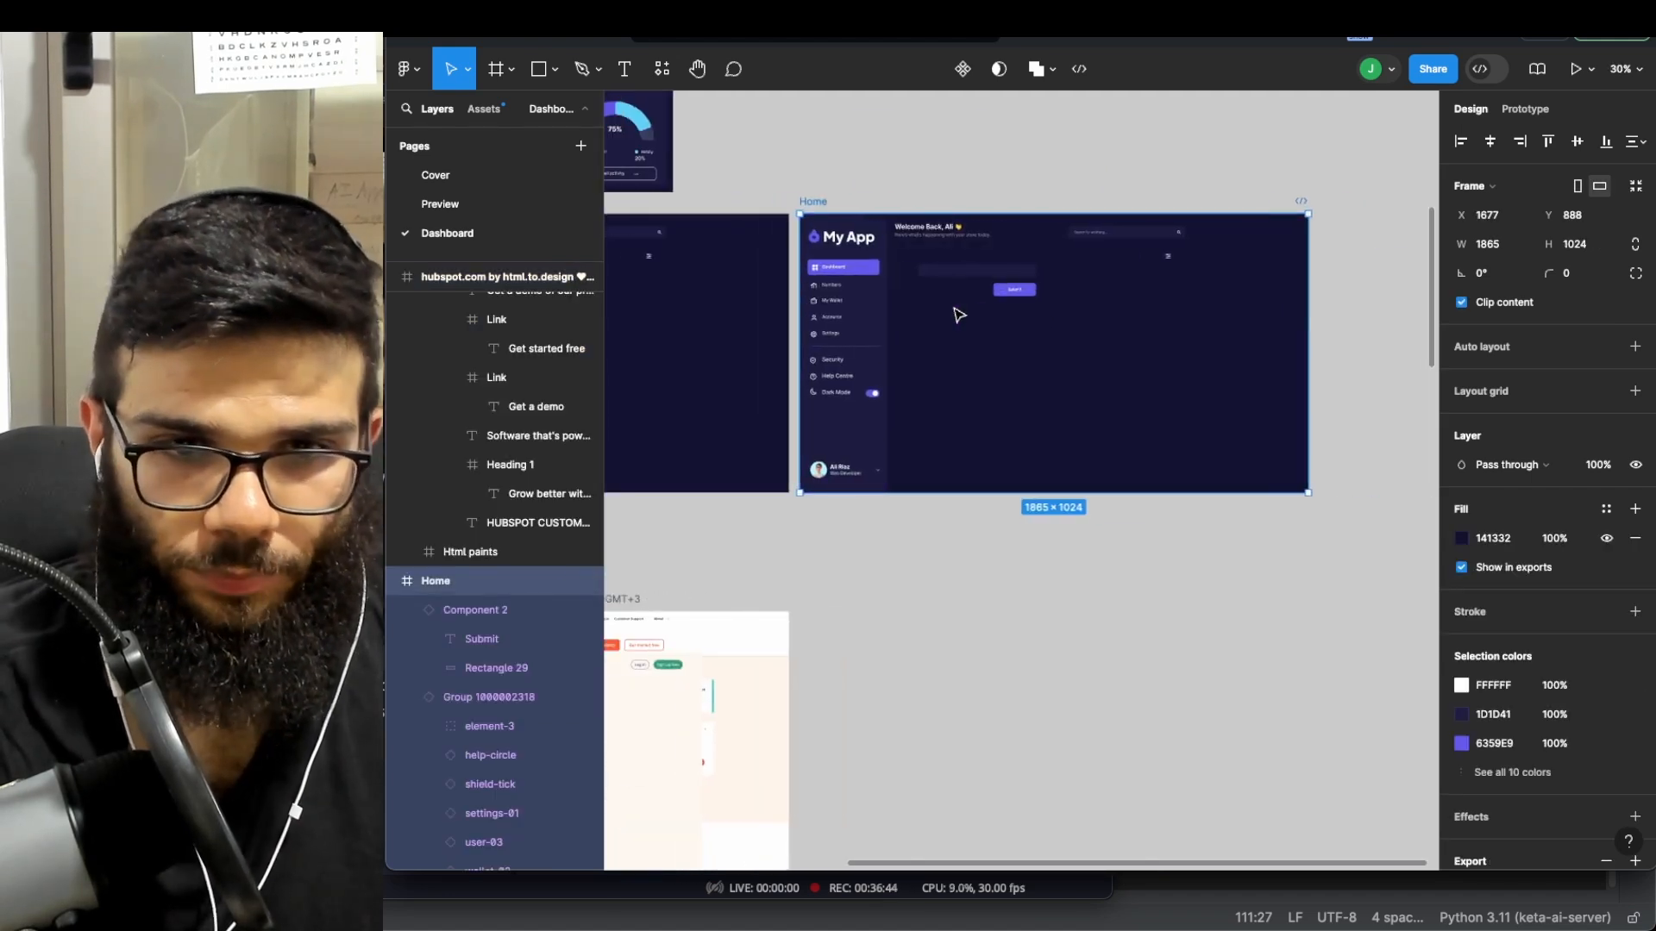
- Delete the input box and Submit button from the copied Home frame
{"action": "left_click", "coordinate": [1027, 241]}
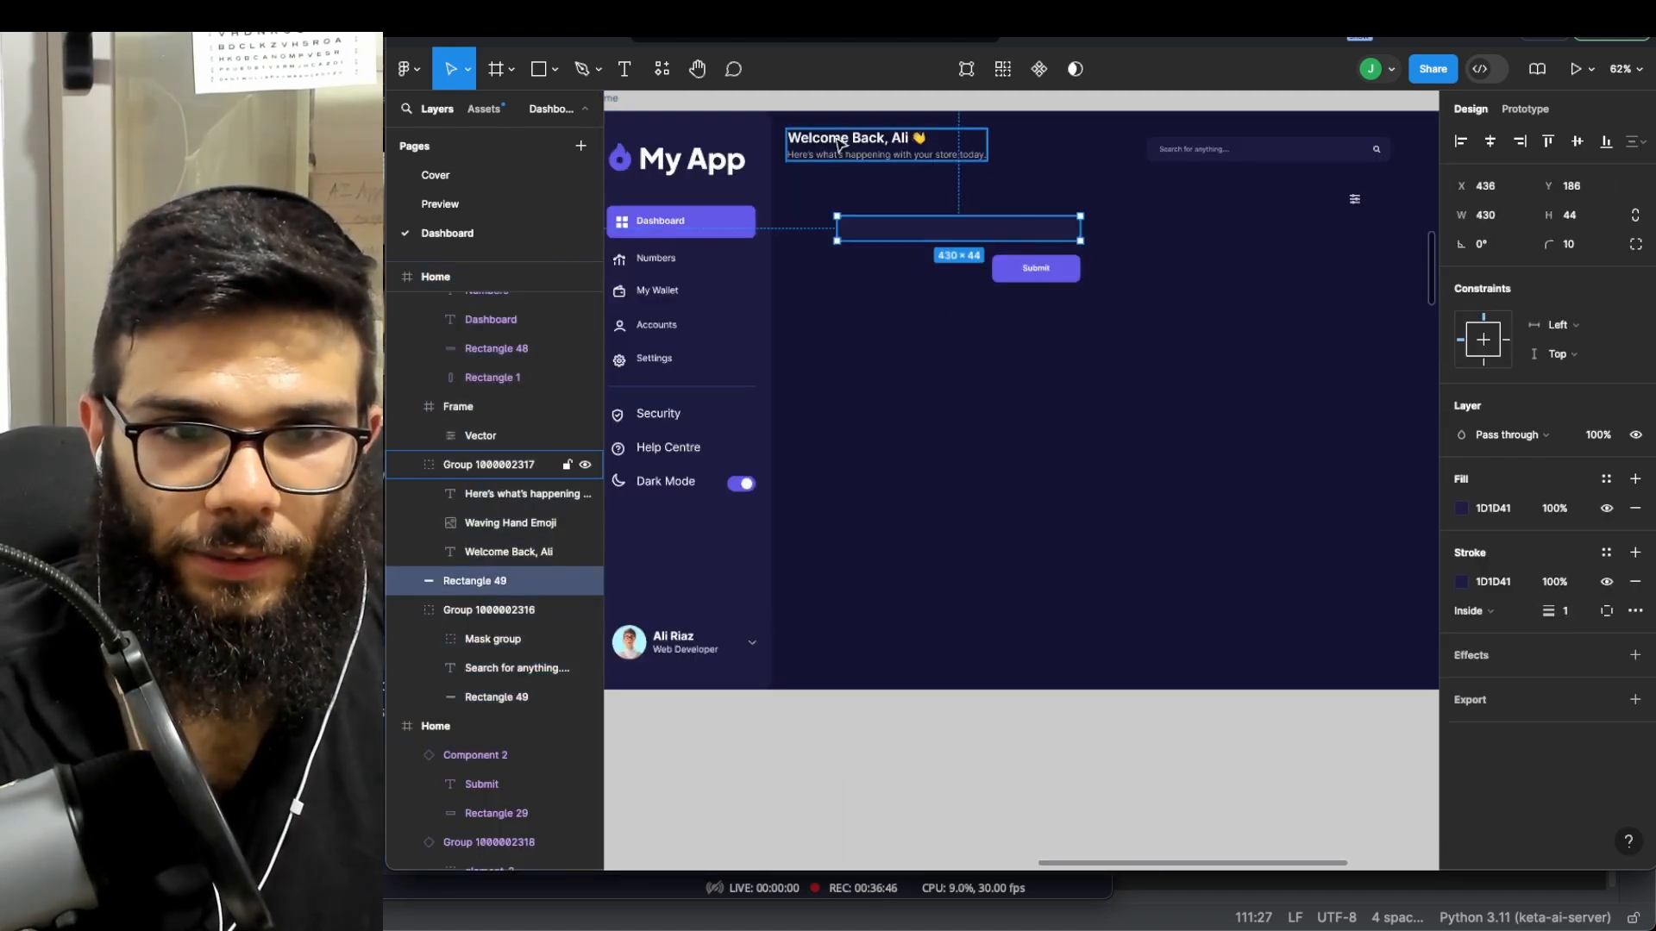
{"action": "key", "text": "Delete"}
{"action": "left_click", "coordinate": [1036, 264]}
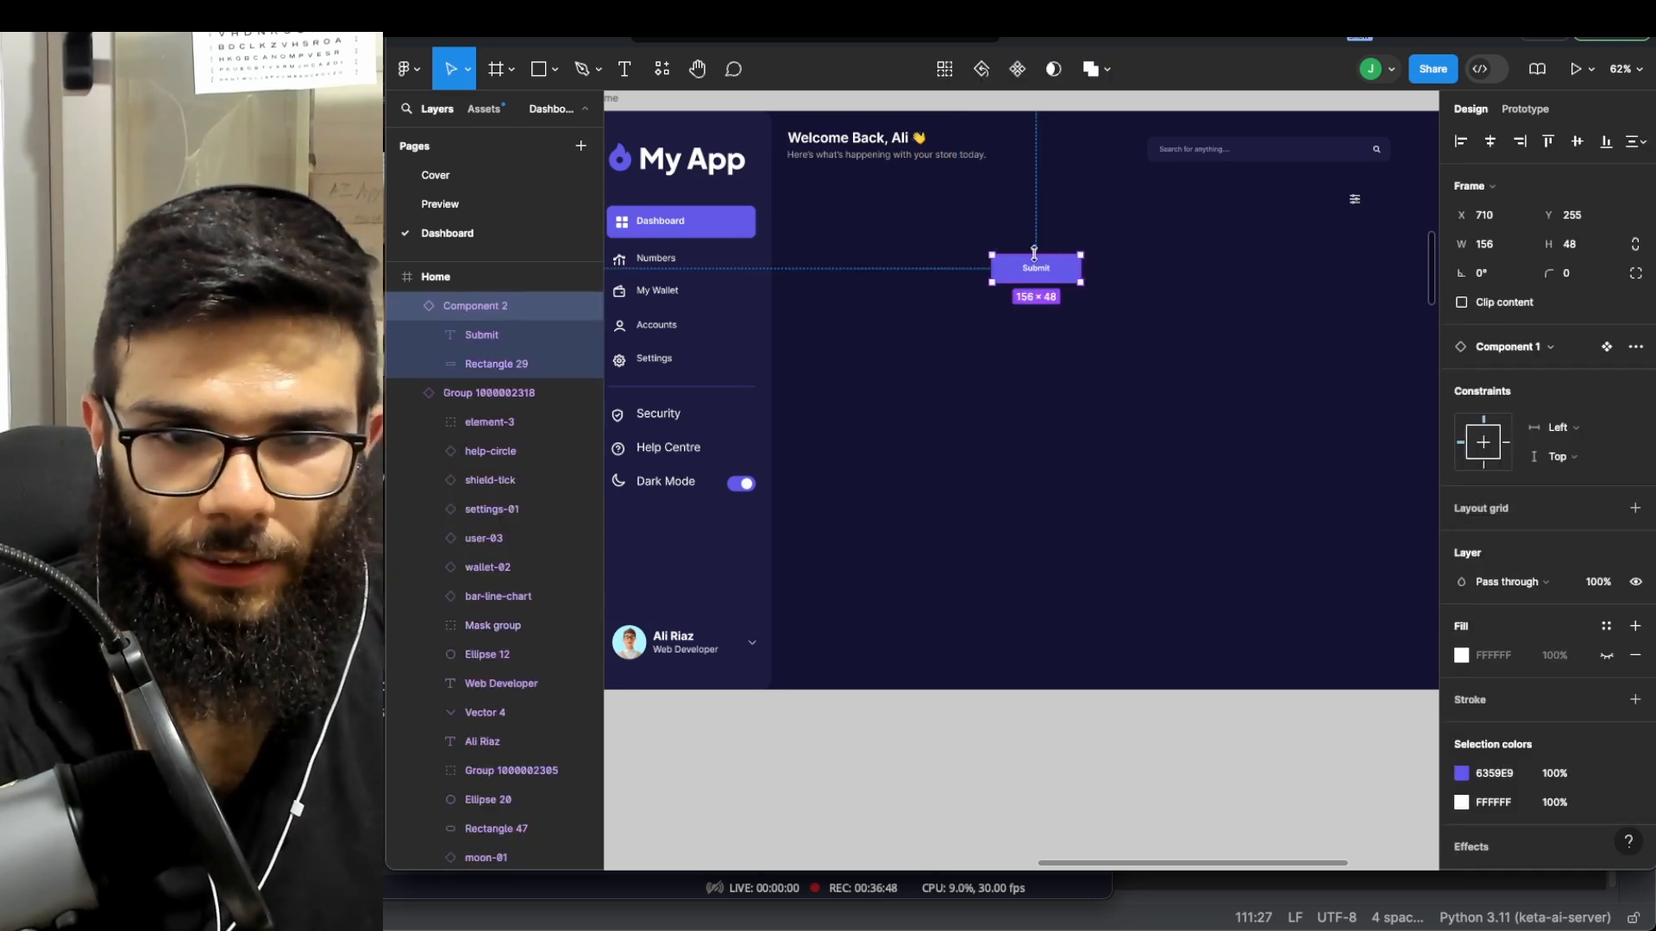
{"action": "key", "text": "Delete"}
{"action": "scroll", "coordinate": [1039, 262], "scroll_direction": "down", "scroll_amount": 4}
{"action": "scroll", "coordinate": [1039, 262], "scroll_direction": "left", "scroll_amount": 9}
{"action": "scroll", "coordinate": [1039, 262], "scroll_direction": "up", "scroll_amount": 5}
{"action": "scroll", "coordinate": [1039, 262], "scroll_direction": "right", "scroll_amount": 2}
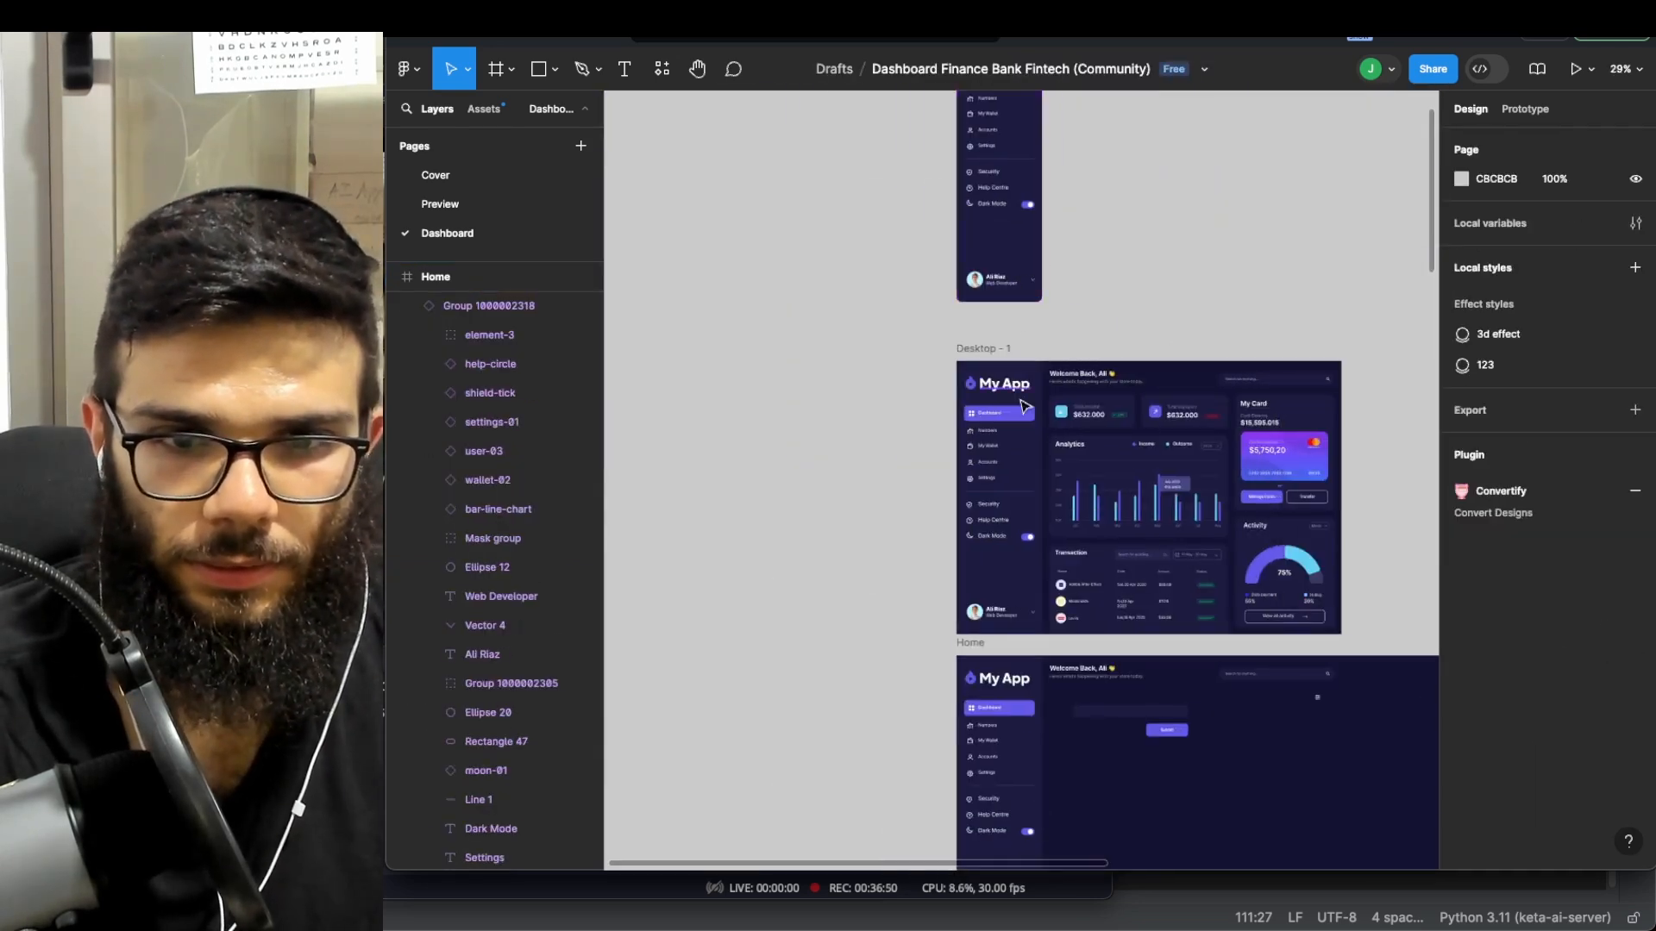
{"action": "scroll", "coordinate": [1025, 406], "scroll_direction": "up", "scroll_amount": 4}
{"action": "scroll", "coordinate": [1101, 436], "scroll_direction": "right", "scroll_amount": 4}
{"action": "scroll", "coordinate": [1102, 436], "scroll_direction": "down", "scroll_amount": 3}
{"action": "scroll", "coordinate": [818, 539], "scroll_direction": "right", "scroll_amount": 8}
{"action": "scroll", "coordinate": [1121, 501], "scroll_direction": "down", "scroll_amount": 4}
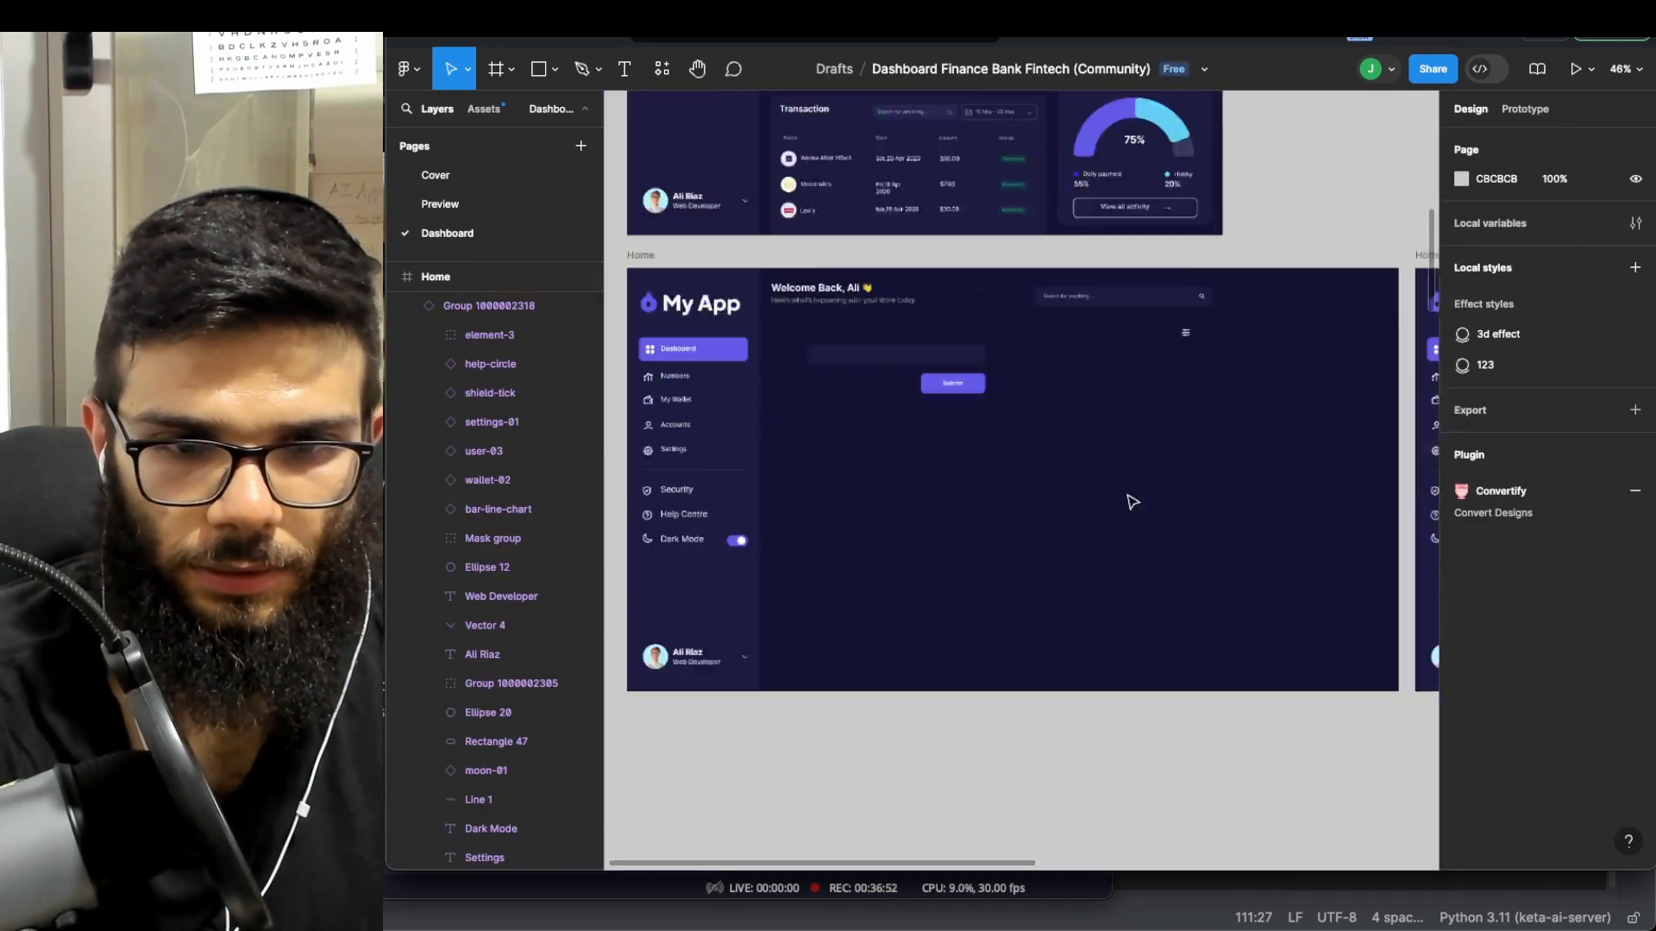
{"action": "scroll", "coordinate": [1084, 466], "scroll_direction": "left", "scroll_amount": 3}
- Copy the 'Welcome Back' heading into the copied frame and move it below the header
{"action": "scroll", "coordinate": [1025, 200], "scroll_direction": "right", "scroll_amount": 1}
{"action": "double_click", "coordinate": [1023, 183]}
{"action": "key", "text": "super+c"}
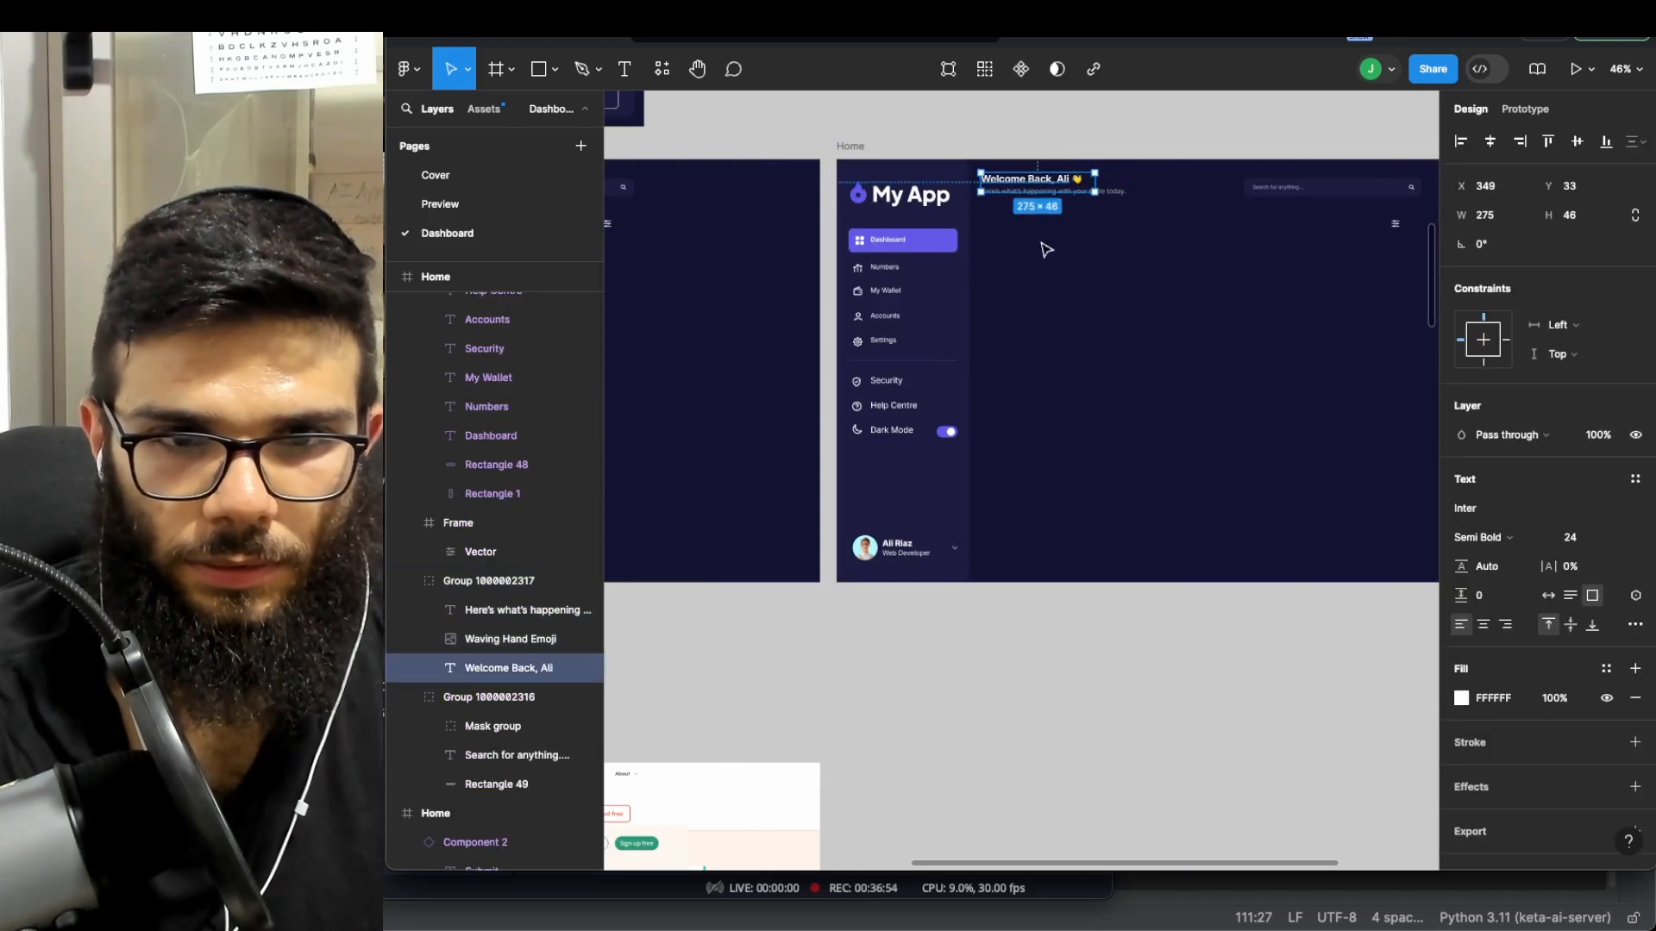
{"action": "left_click", "coordinate": [1063, 271]}
{"action": "key", "text": "super+v"}
{"action": "left_click_drag", "start_coordinate": [1060, 192], "coordinate": [1063, 300]}
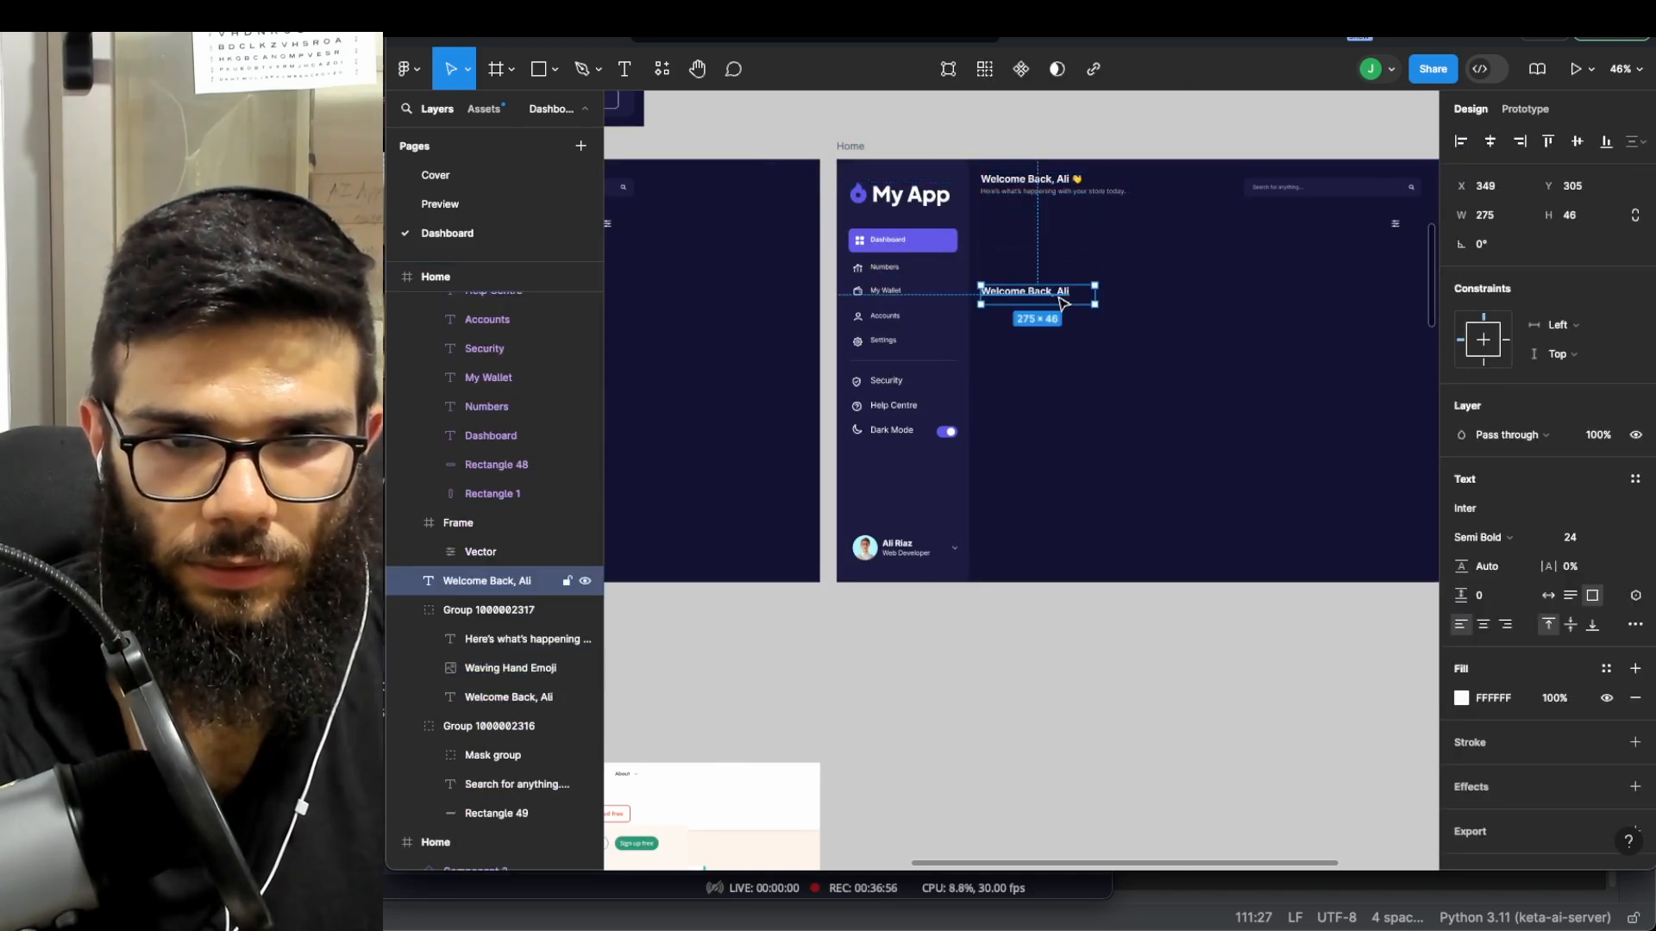
- Change the pasted heading's text to 'Done!' and nudge it slightly right
{"action": "double_click", "coordinate": [1055, 297]}
{"action": "type", "text": "Done!"}
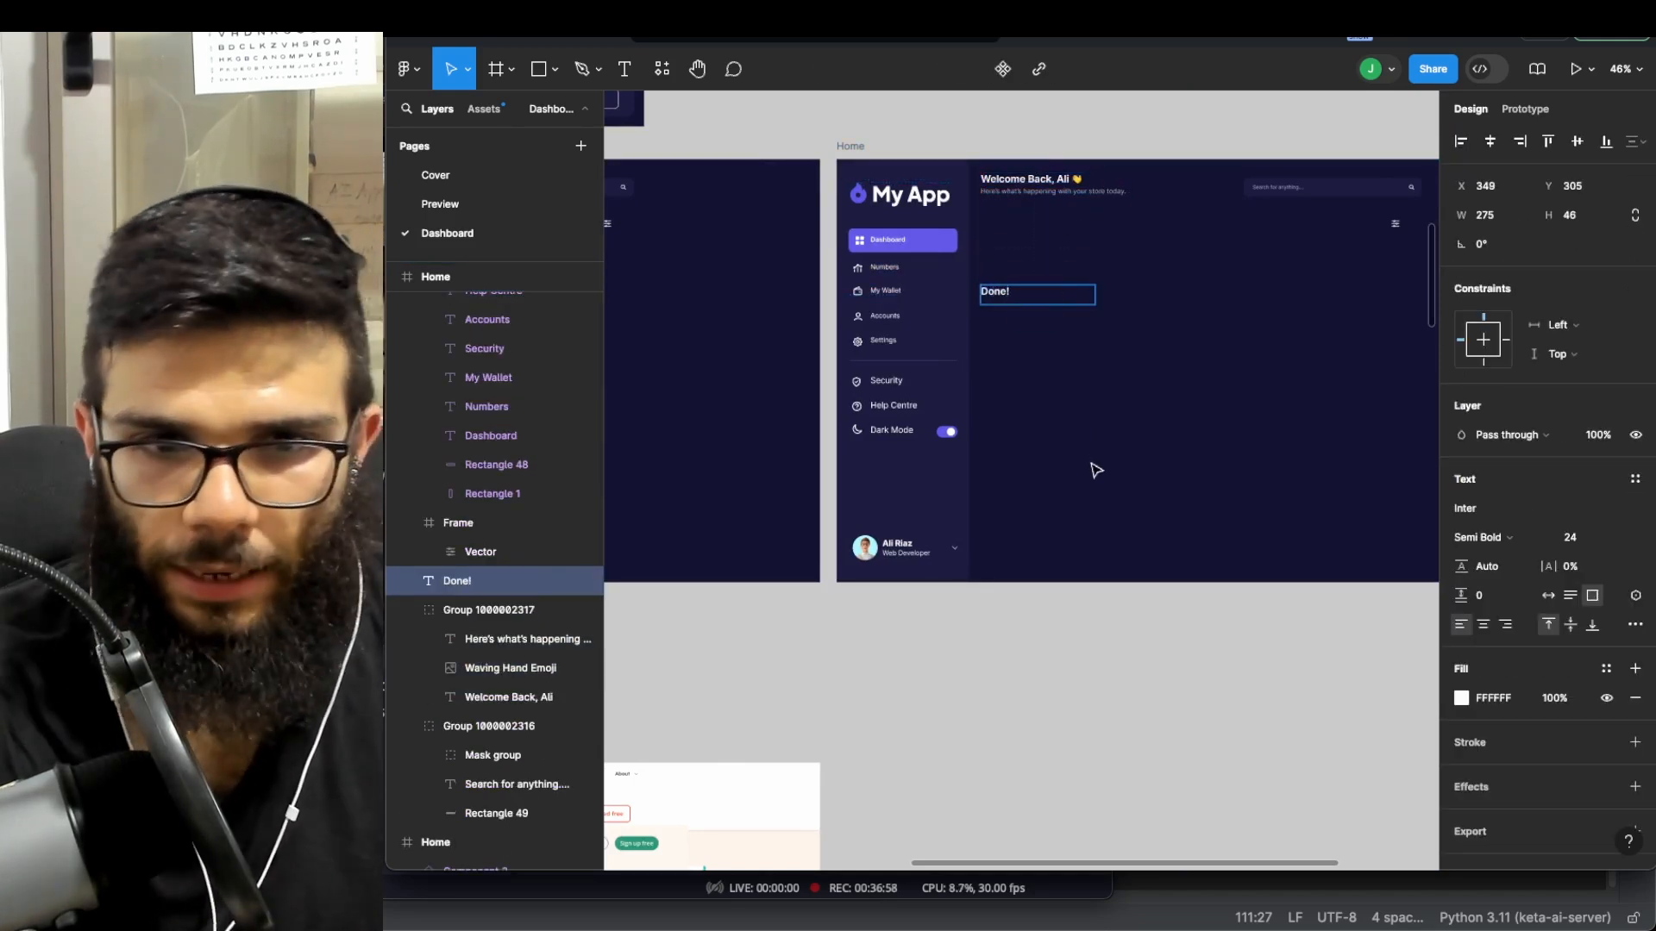
{"action": "key", "text": "Escape"}
{"action": "left_click_drag", "start_coordinate": [997, 295], "coordinate": [1023, 295]}
{"action": "left_click", "coordinate": [1084, 352]}
{"action": "scroll", "coordinate": [1084, 351], "scroll_direction": "down", "scroll_amount": 3}
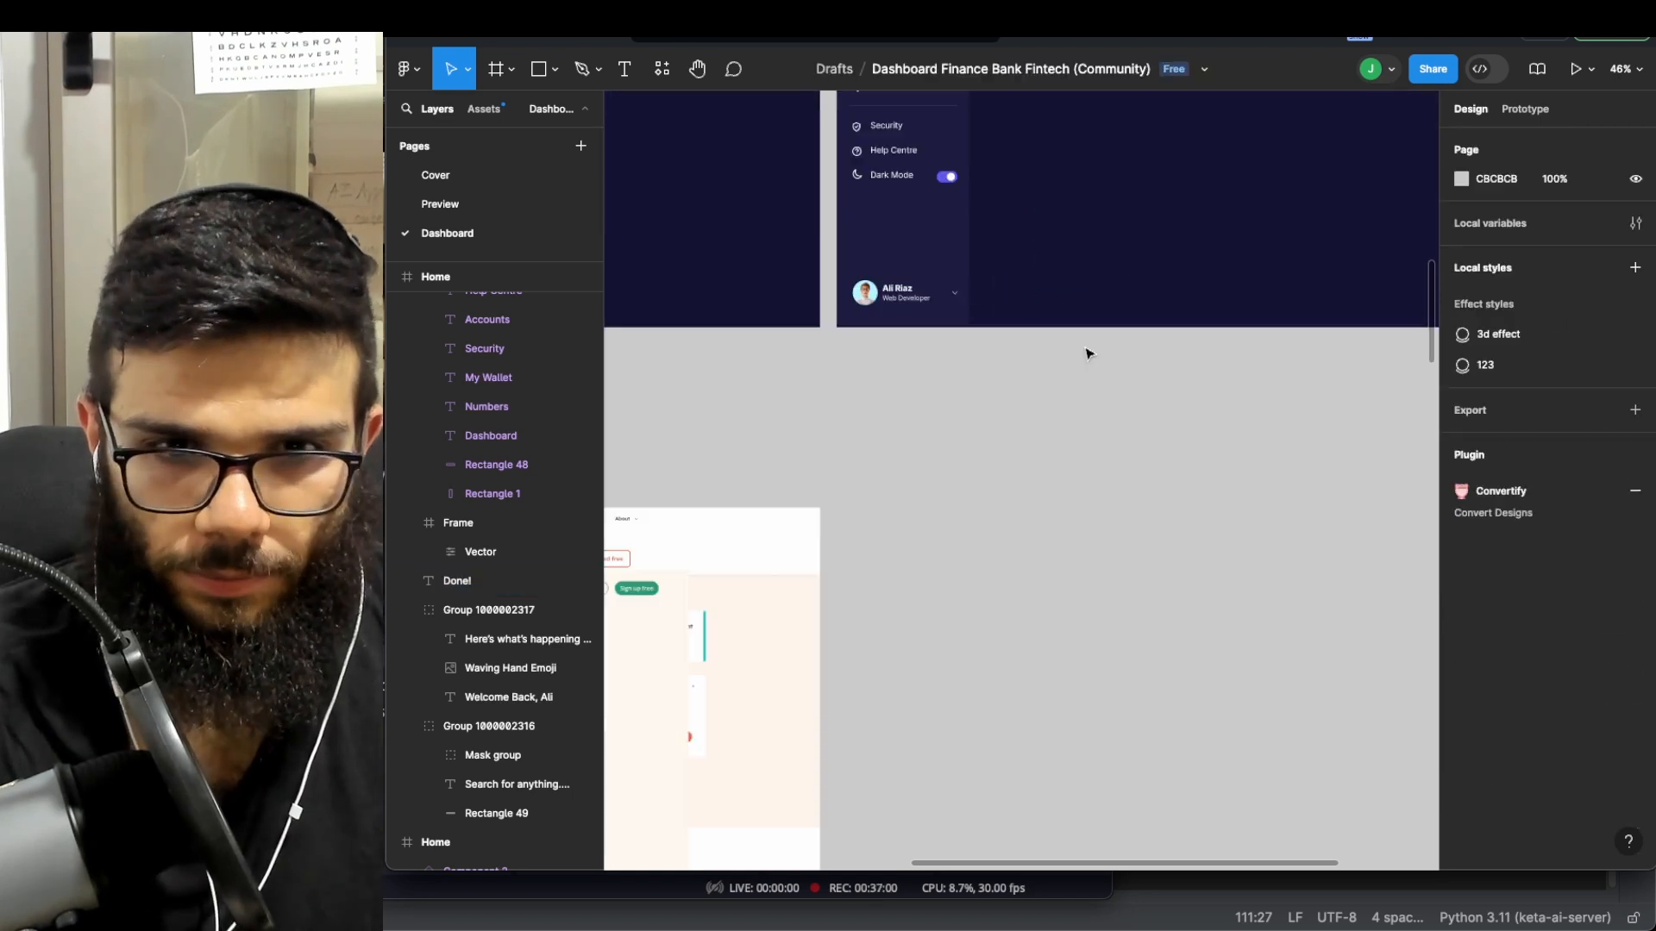
{"action": "scroll", "coordinate": [1084, 352], "scroll_direction": "down", "scroll_amount": 3}
{"action": "scroll", "coordinate": [1084, 352], "scroll_direction": "left", "scroll_amount": 5}
{"action": "scroll", "coordinate": [1084, 353], "scroll_direction": "up", "scroll_amount": 3}
{"action": "scroll", "coordinate": [1084, 357], "scroll_direction": "up", "scroll_amount": 3}
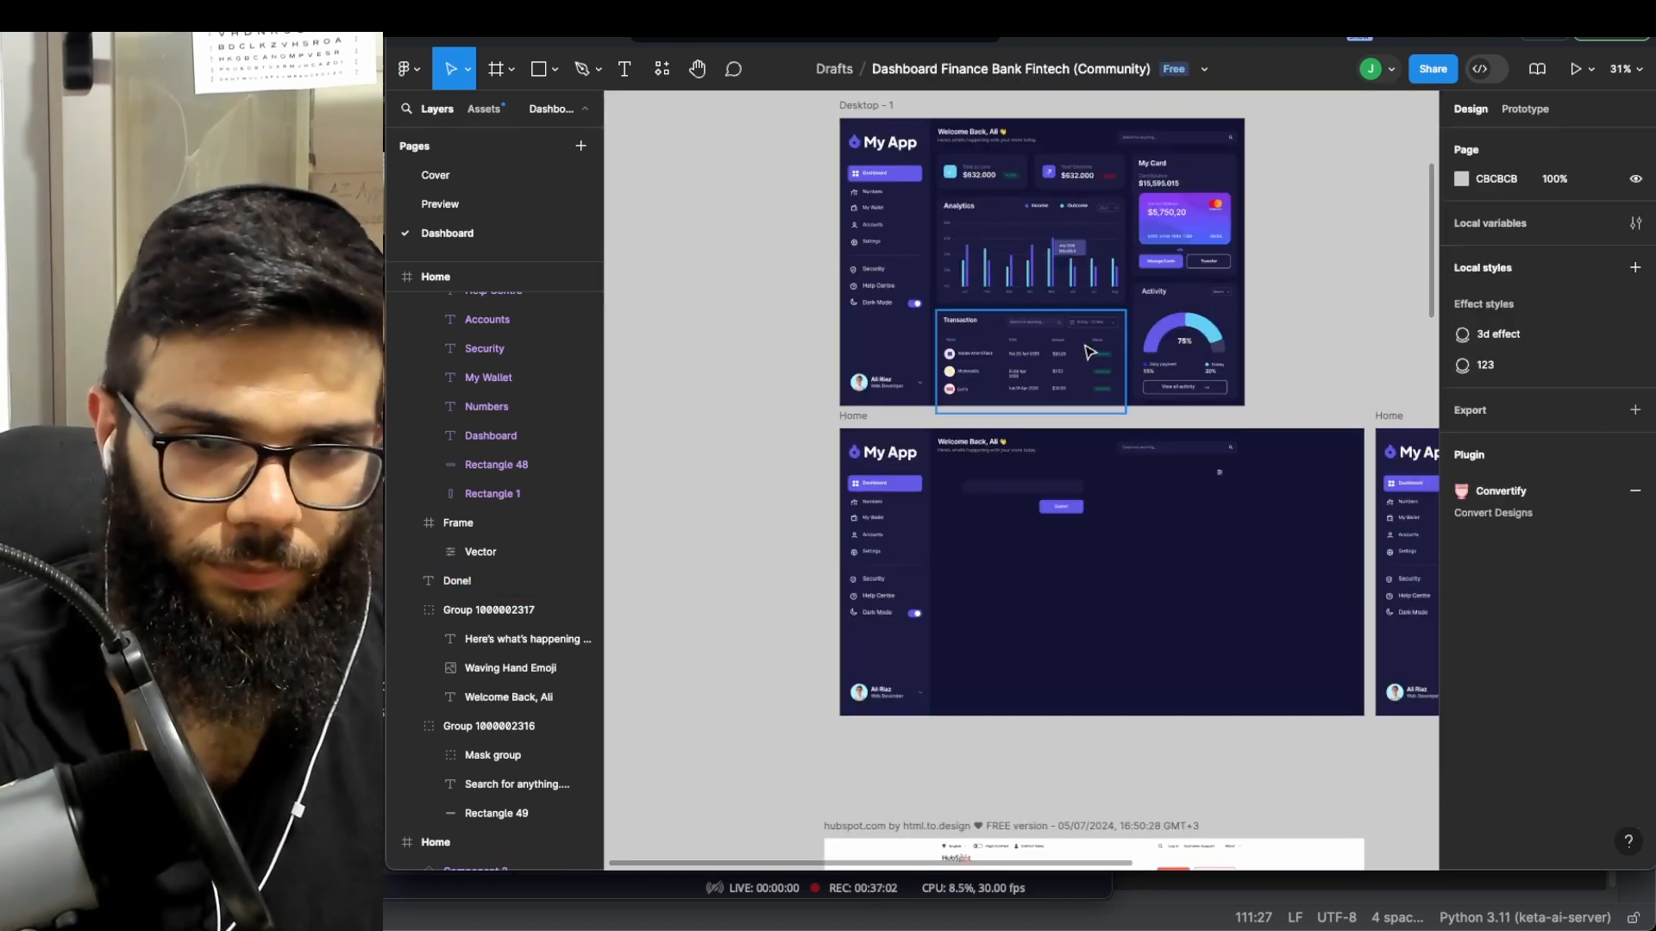
{"action": "scroll", "coordinate": [992, 302], "scroll_direction": "right", "scroll_amount": 1}
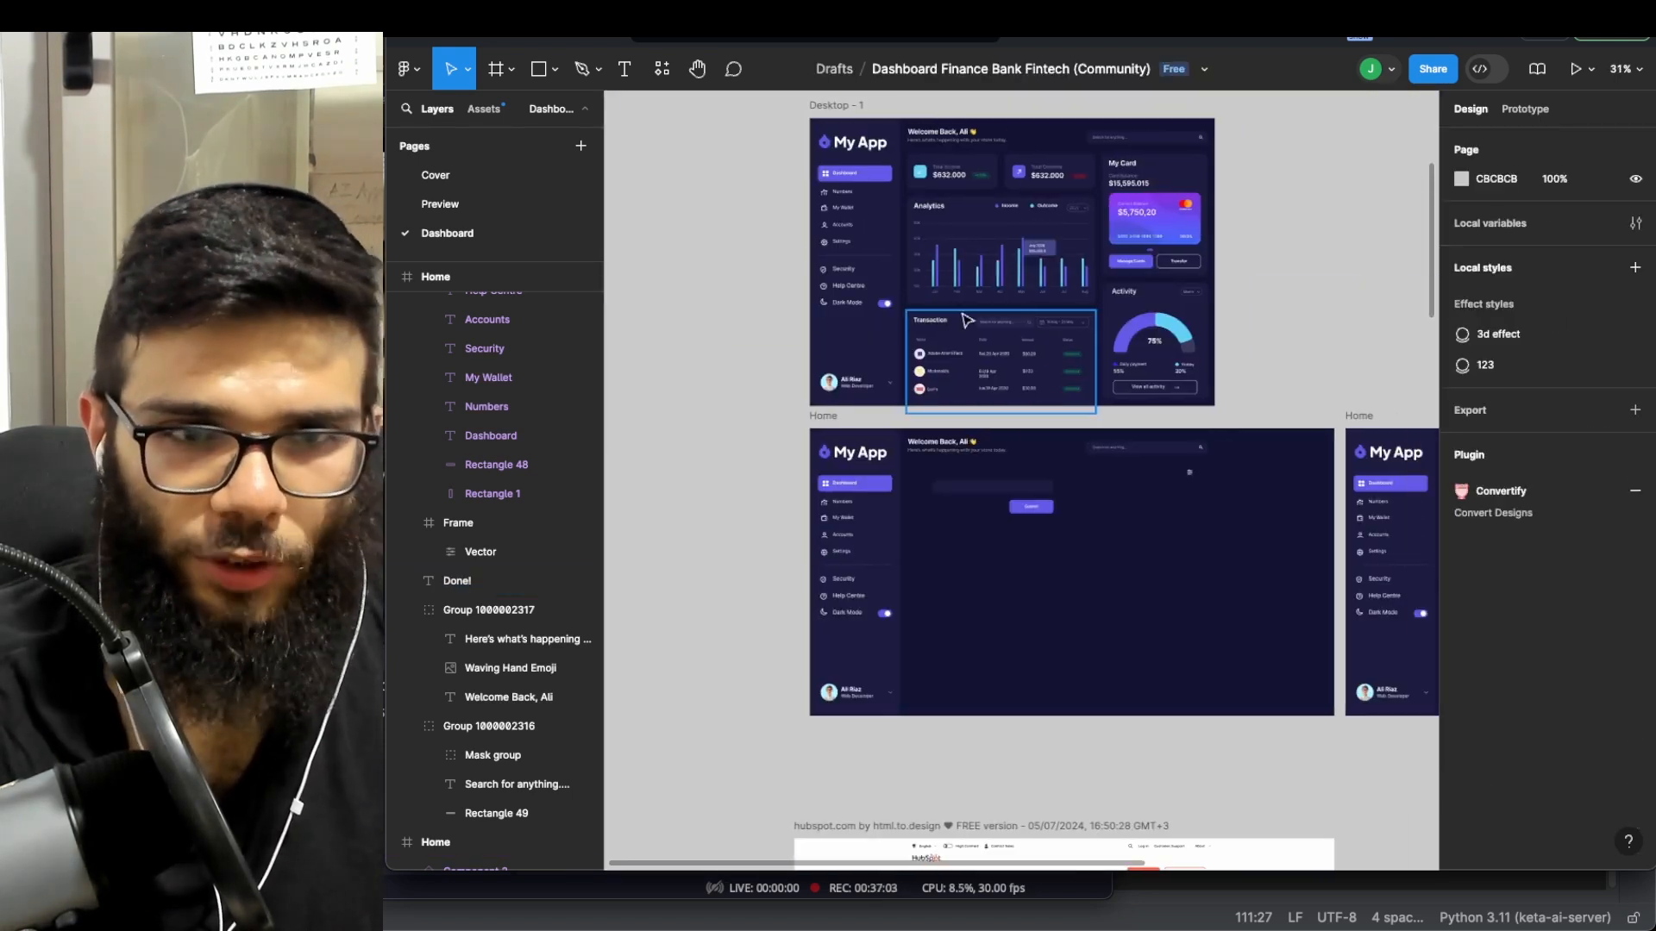
- Give the Dashboard item in Desktop - 1 an On click, Navigate to Home interaction
{"action": "left_click", "coordinate": [836, 118]}
{"action": "left_click", "coordinate": [1518, 108]}
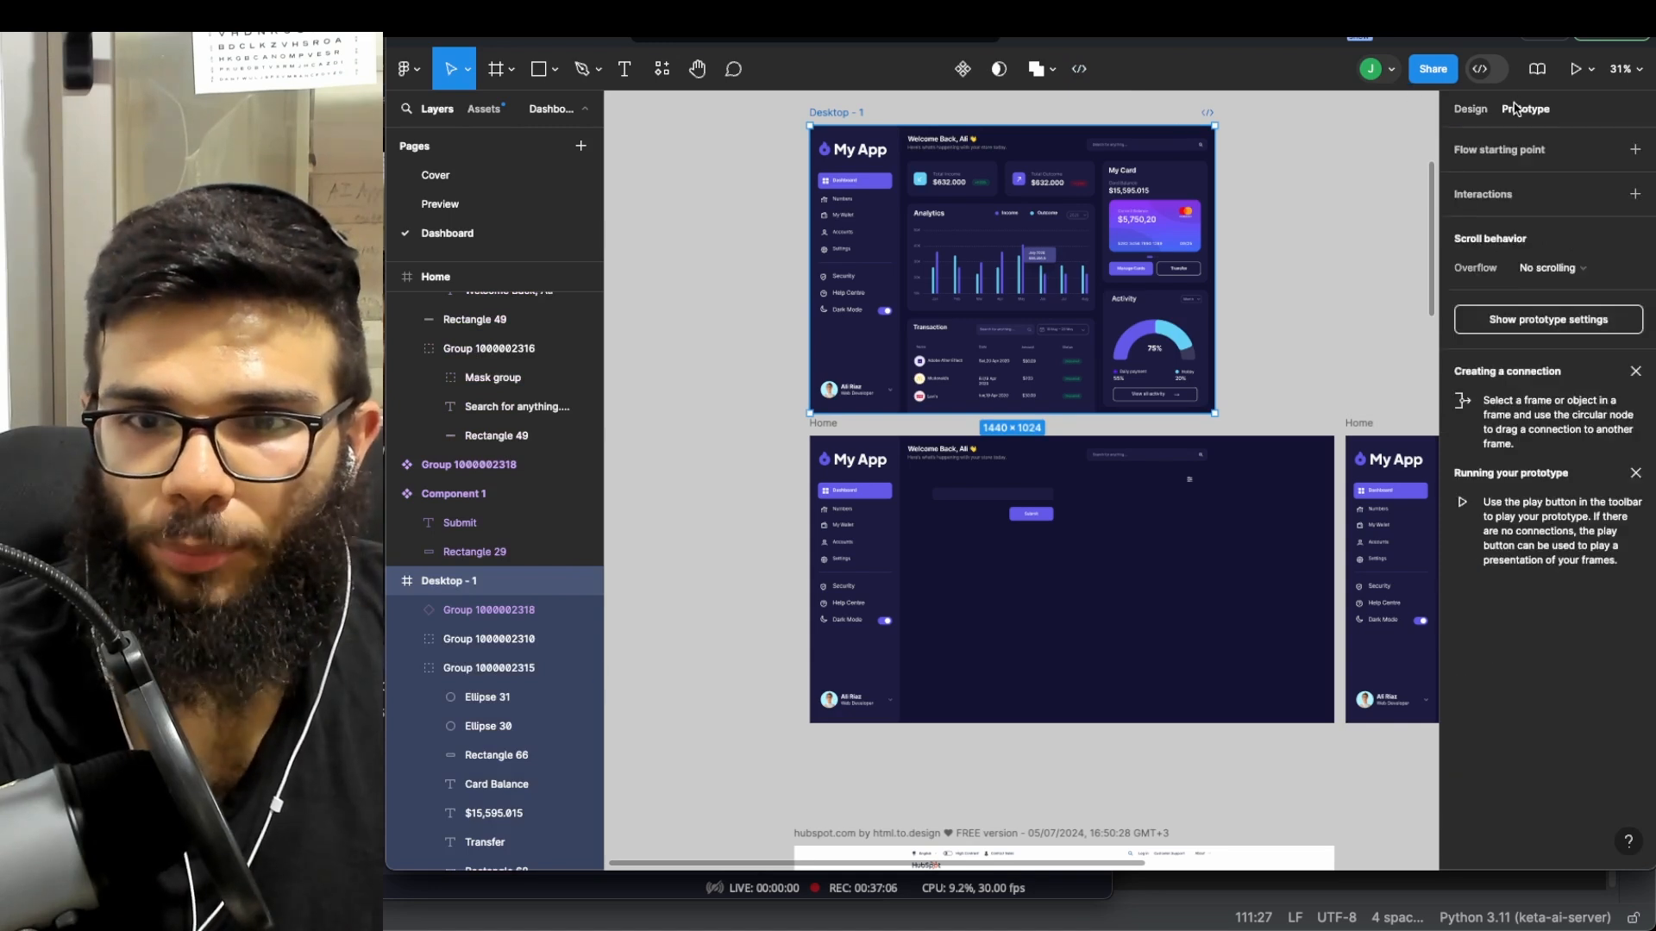
{"action": "left_click", "coordinate": [1635, 193]}
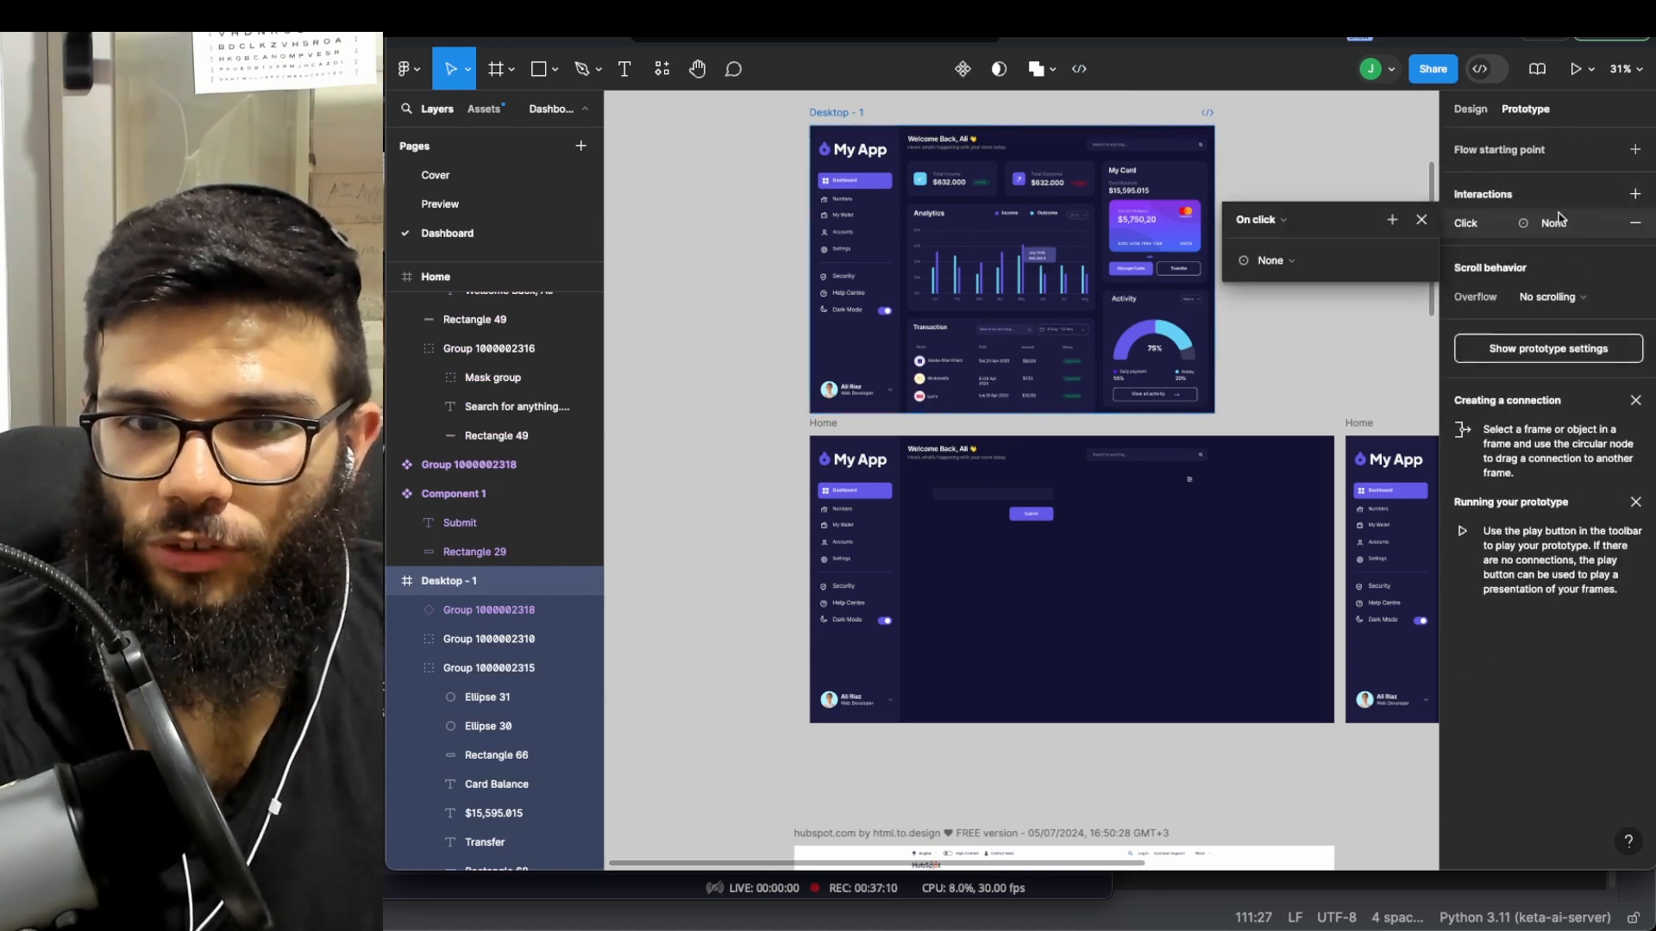
{"action": "left_click", "coordinate": [865, 186]}
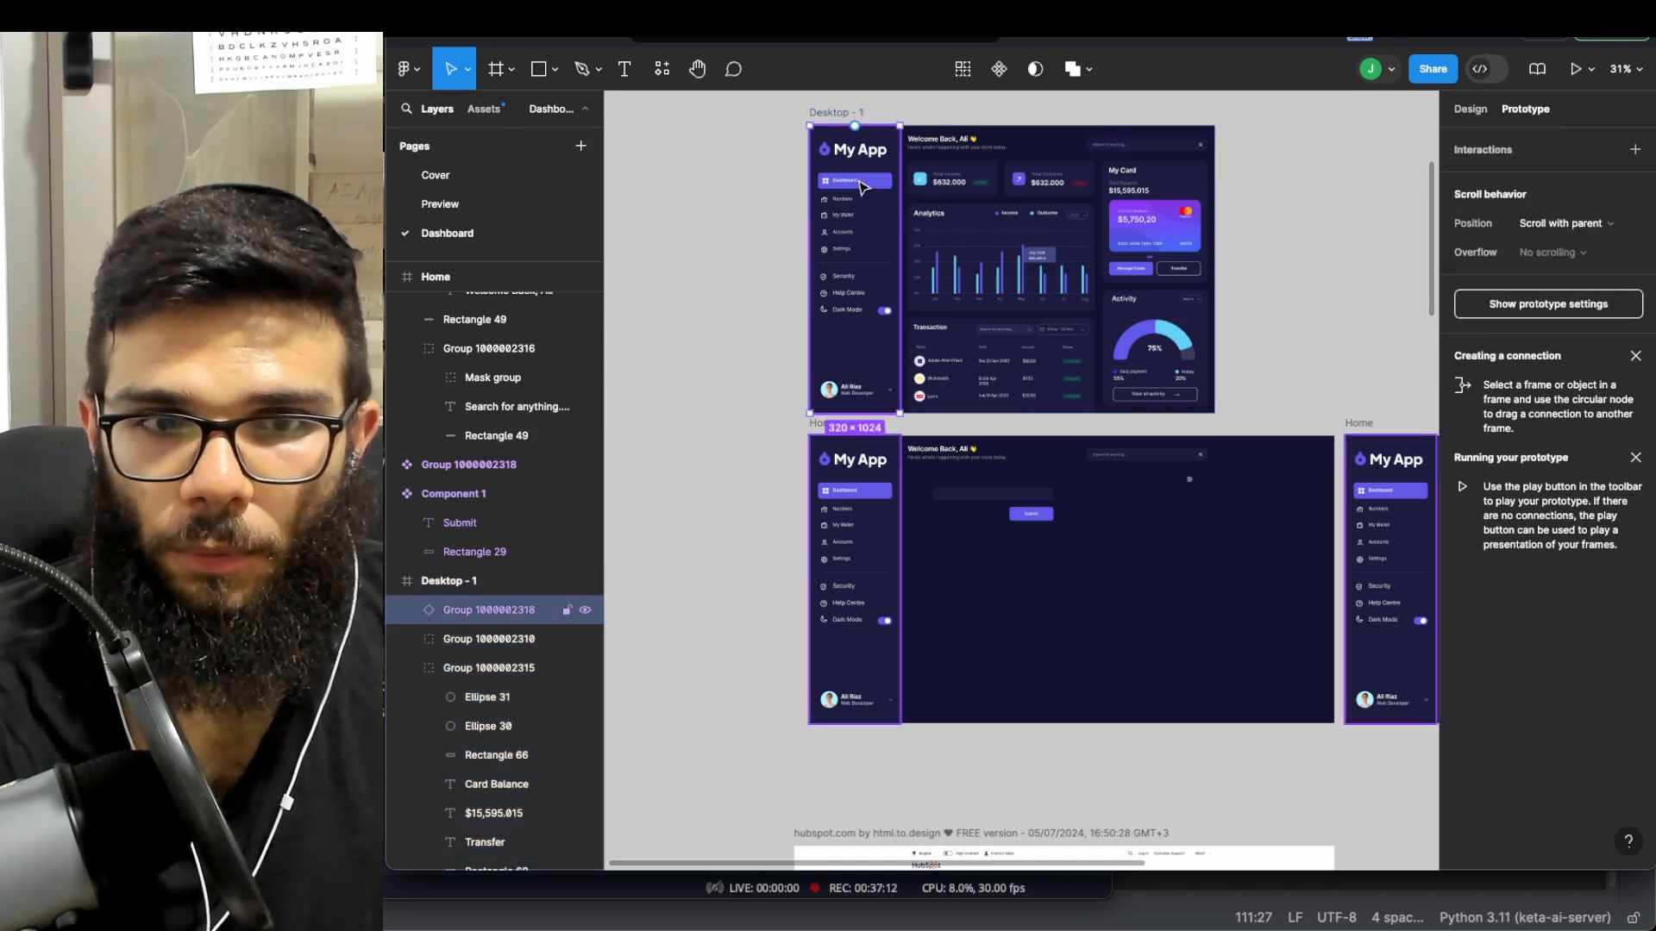
{"action": "left_click", "coordinate": [1562, 230]}
{"action": "left_click", "coordinate": [1531, 160]}
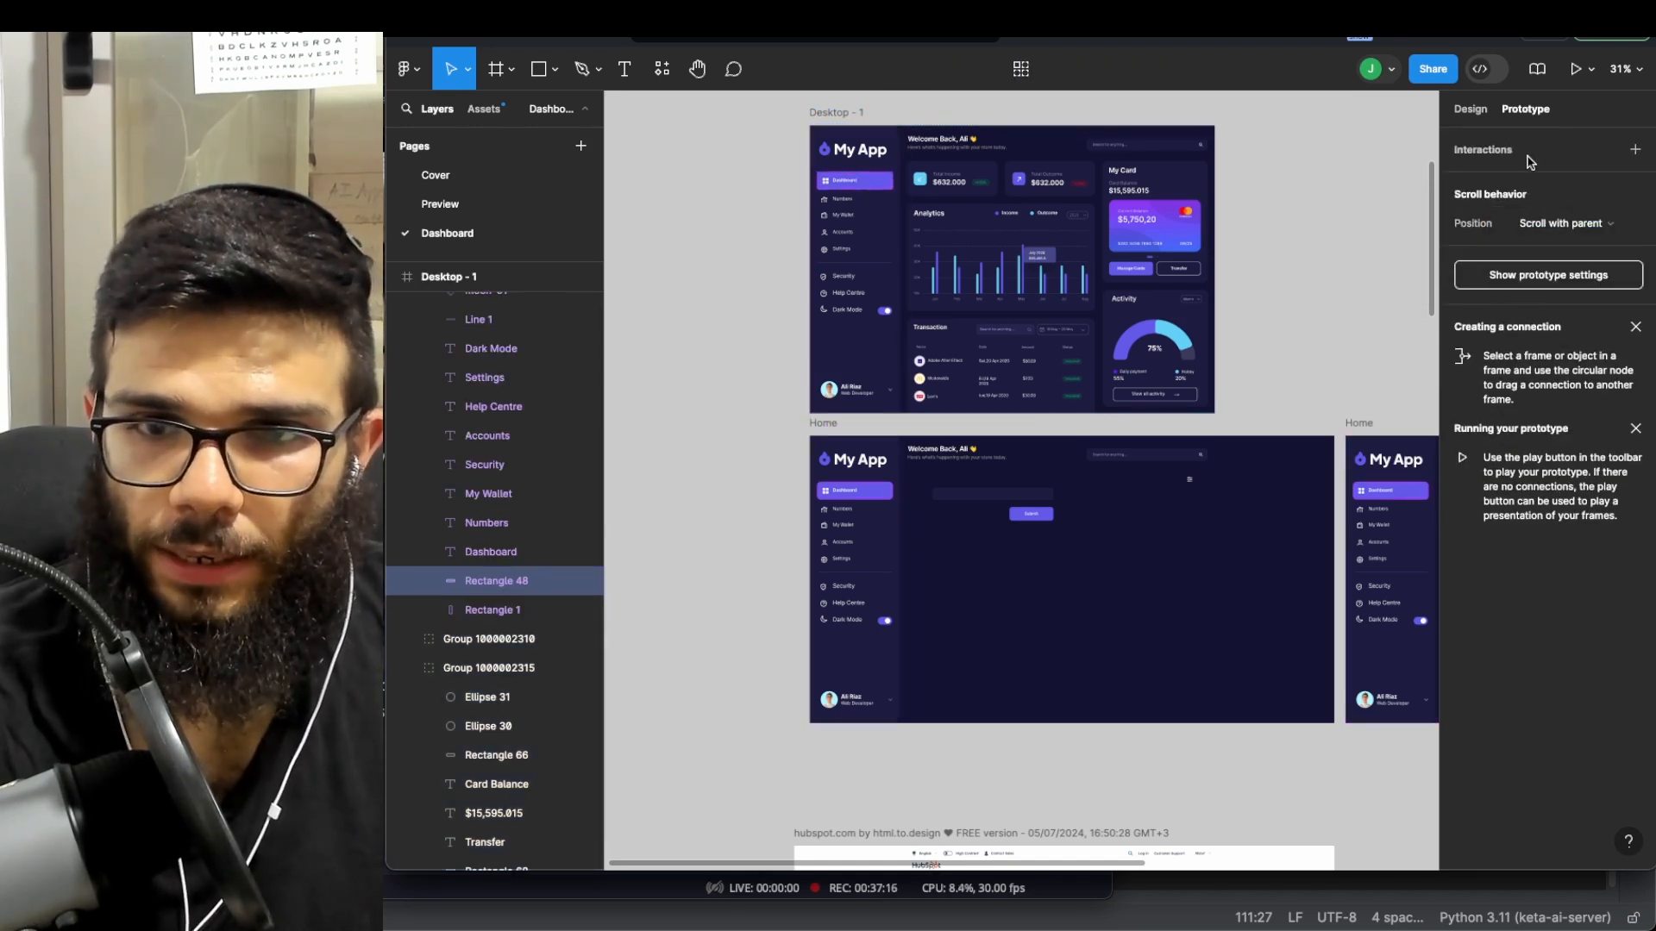
{"action": "left_click", "coordinate": [1531, 157]}
{"action": "left_click", "coordinate": [1275, 222]}
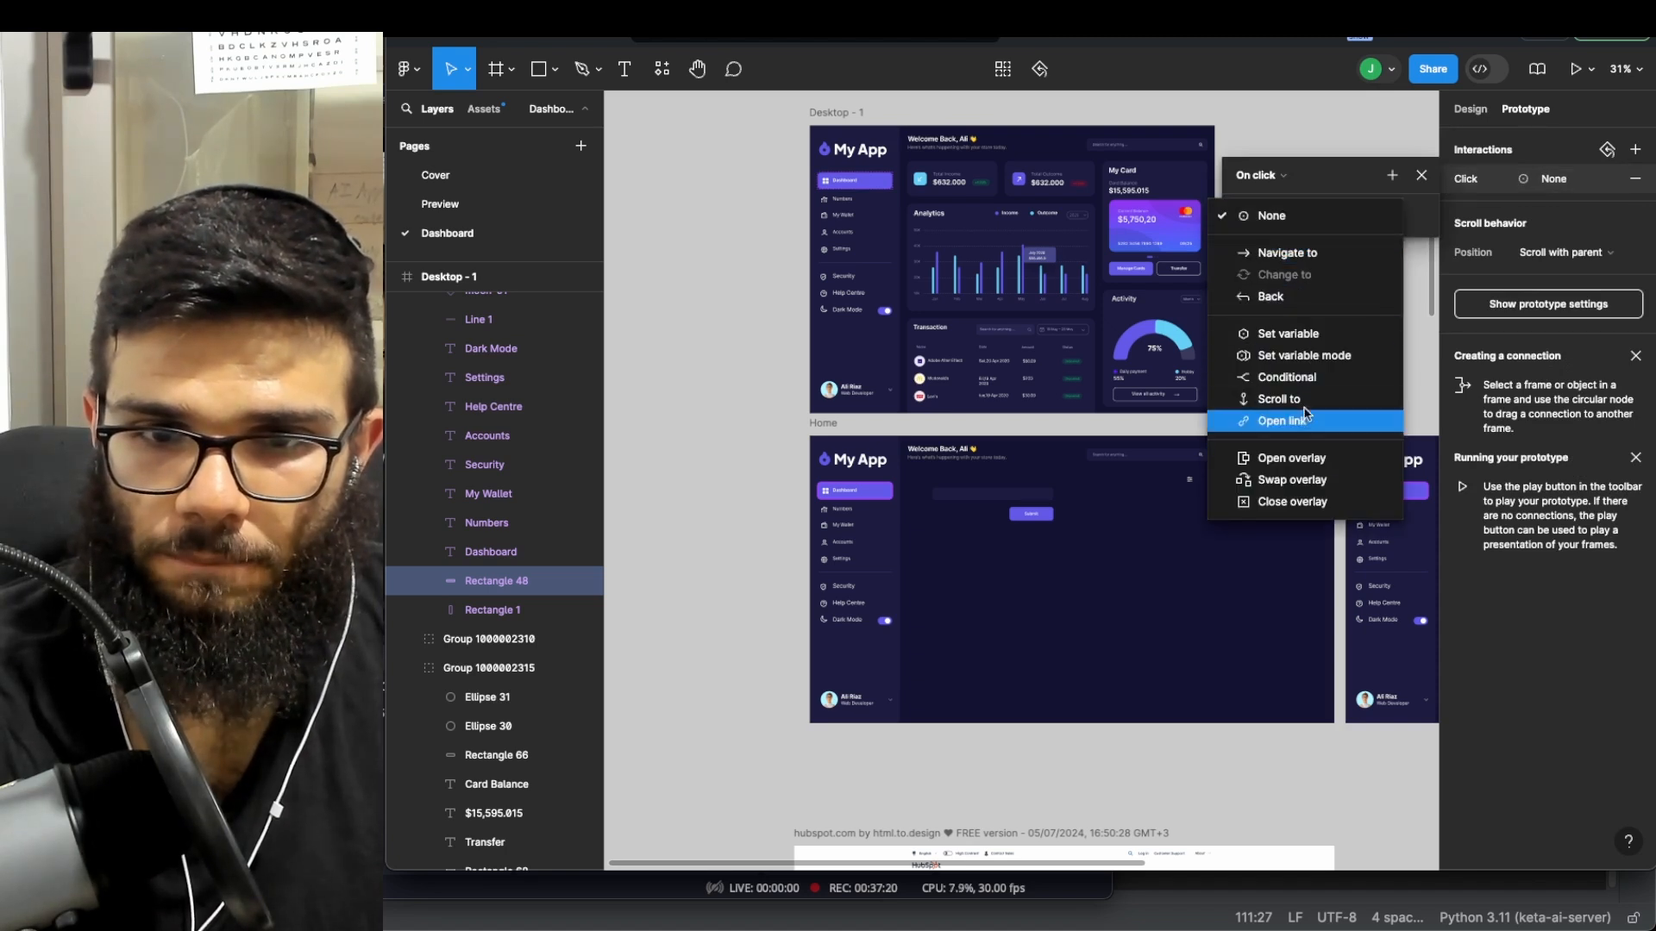
{"action": "left_click", "coordinate": [1302, 254]}
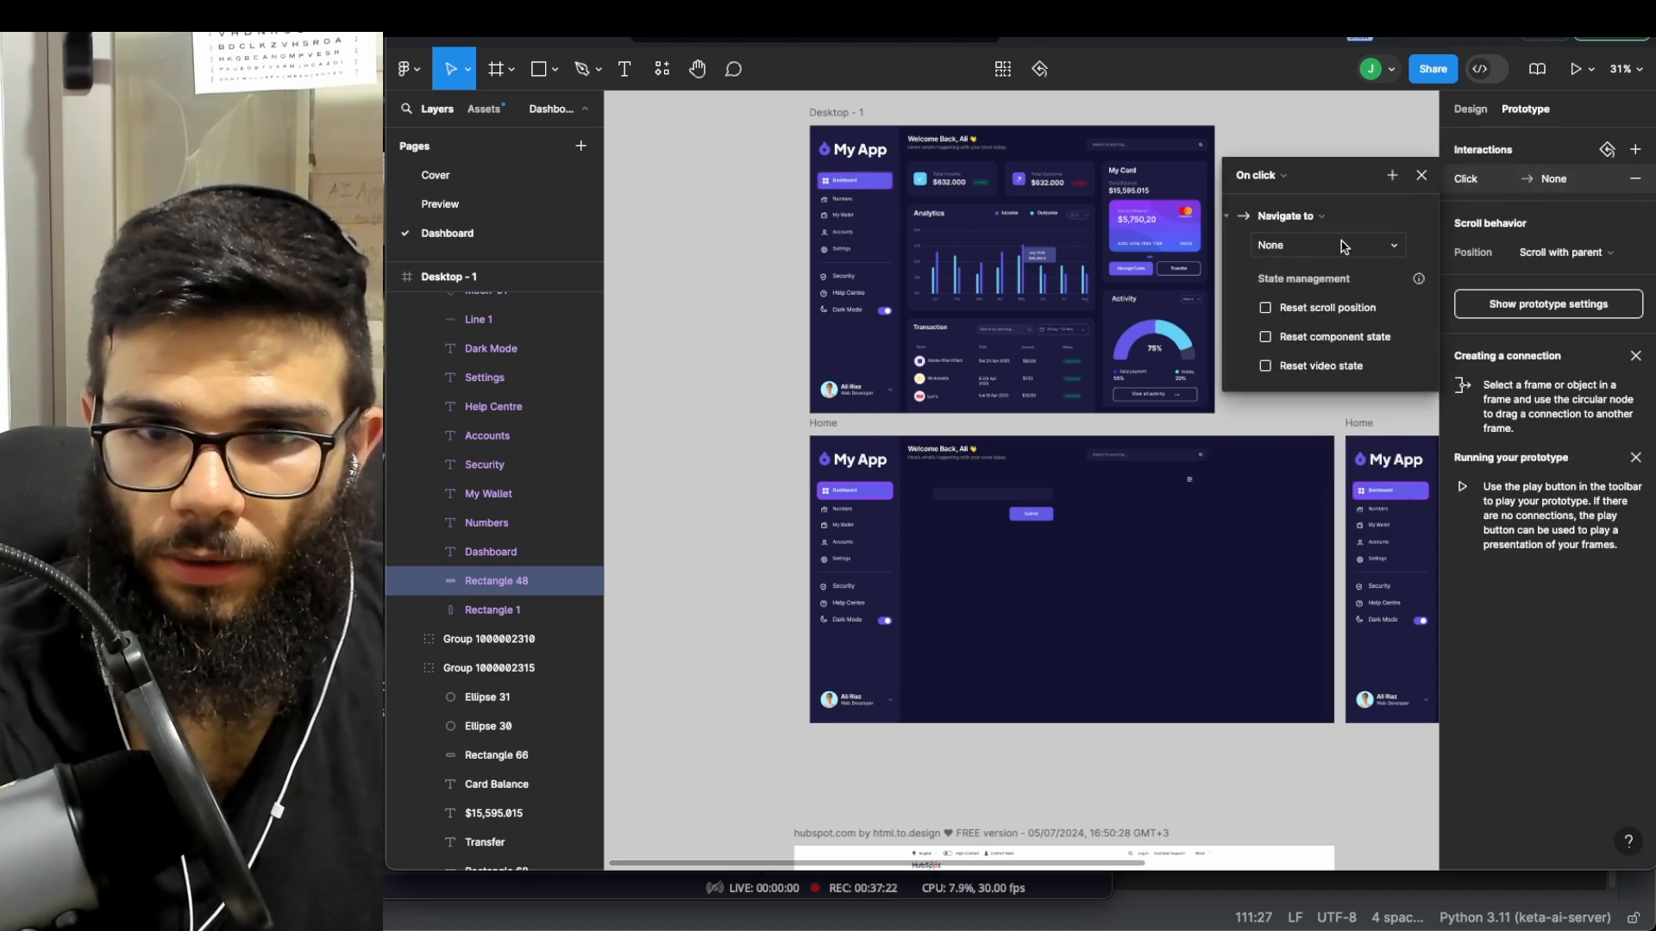
{"action": "left_click", "coordinate": [1291, 250]}
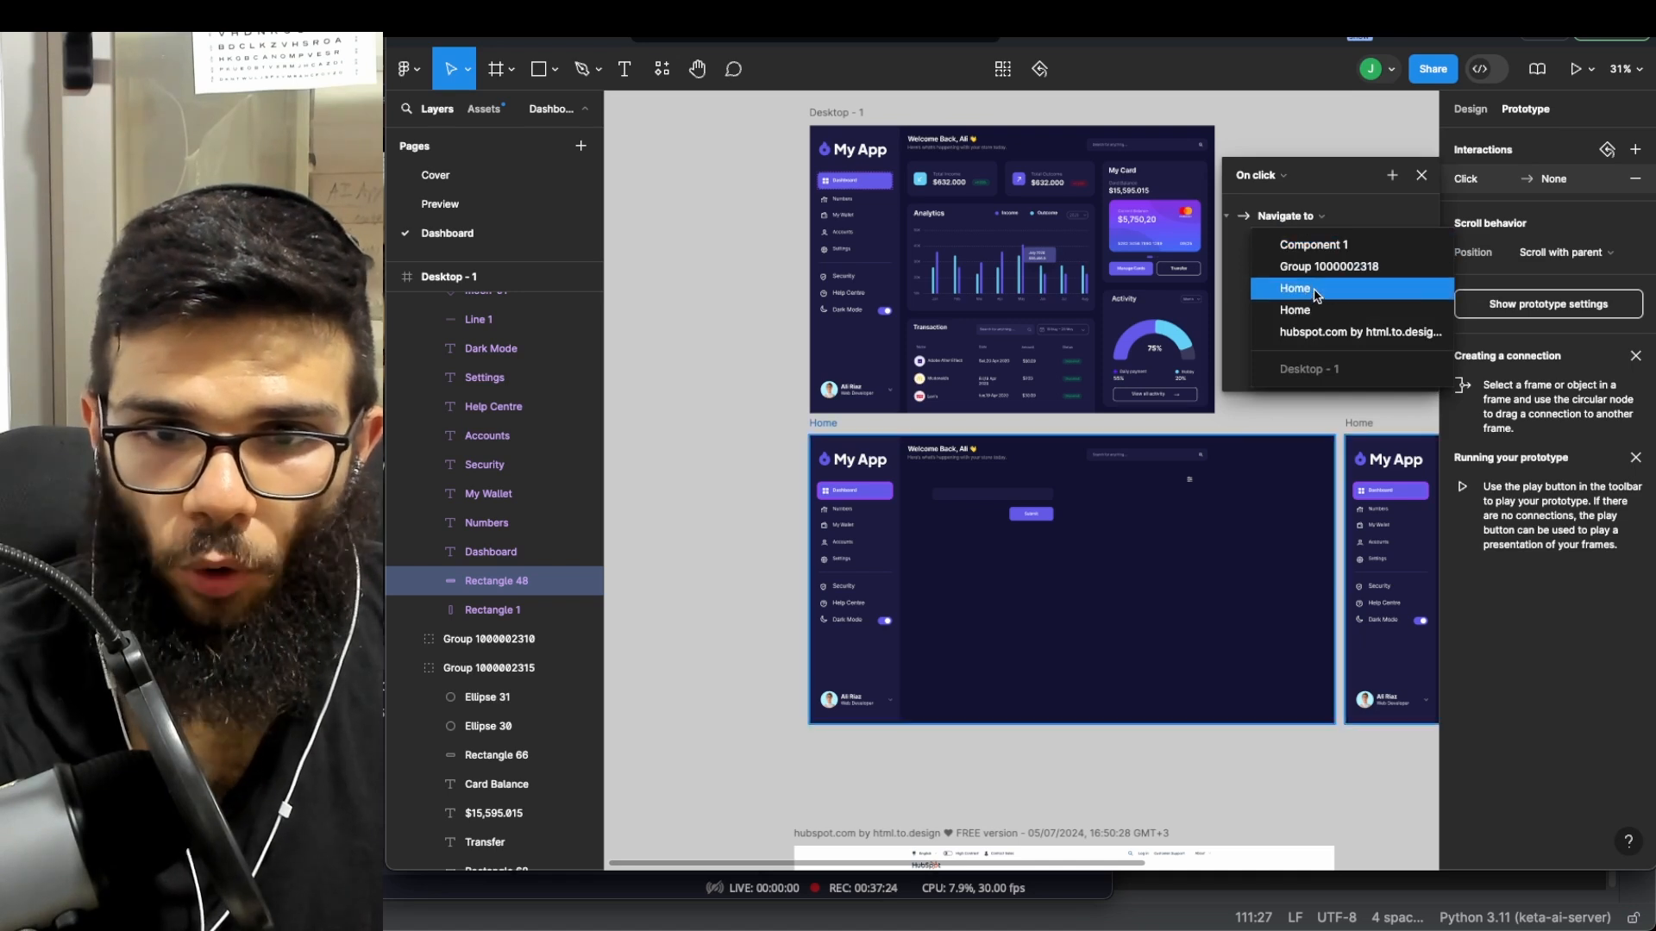
{"action": "left_click", "coordinate": [1295, 288]}
- Rename the copied Home frame to 'Done'
{"action": "scroll", "coordinate": [1138, 431], "scroll_direction": "right", "scroll_amount": 5}
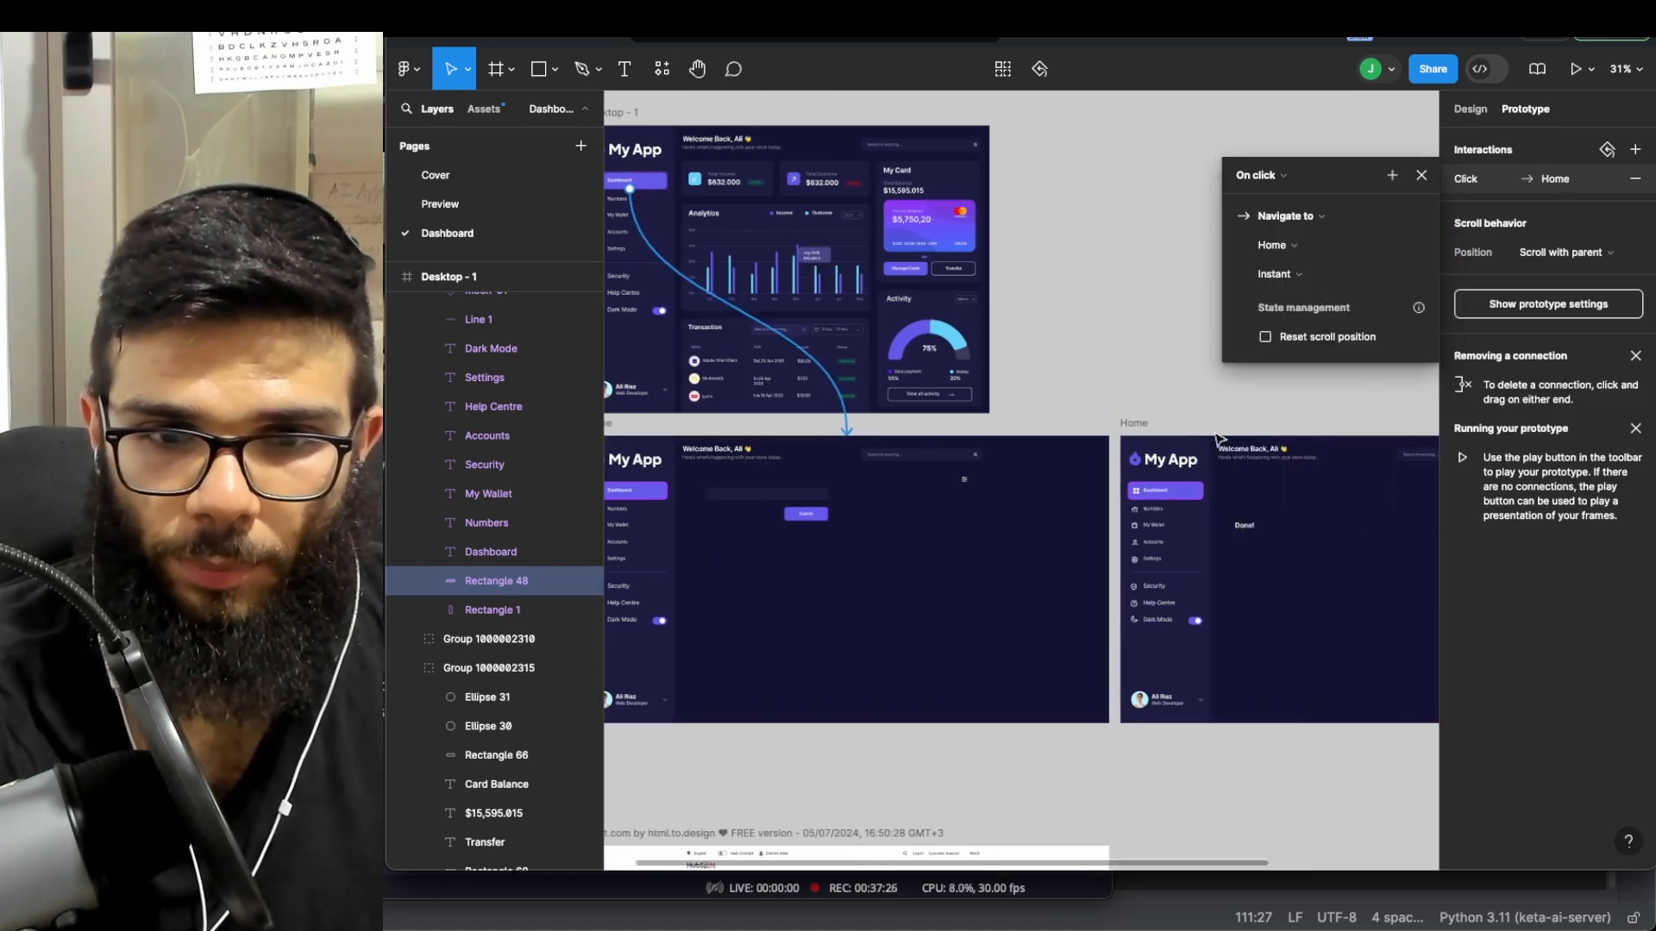
{"action": "left_click", "coordinate": [1135, 421]}
{"action": "type", "text": "Done"}
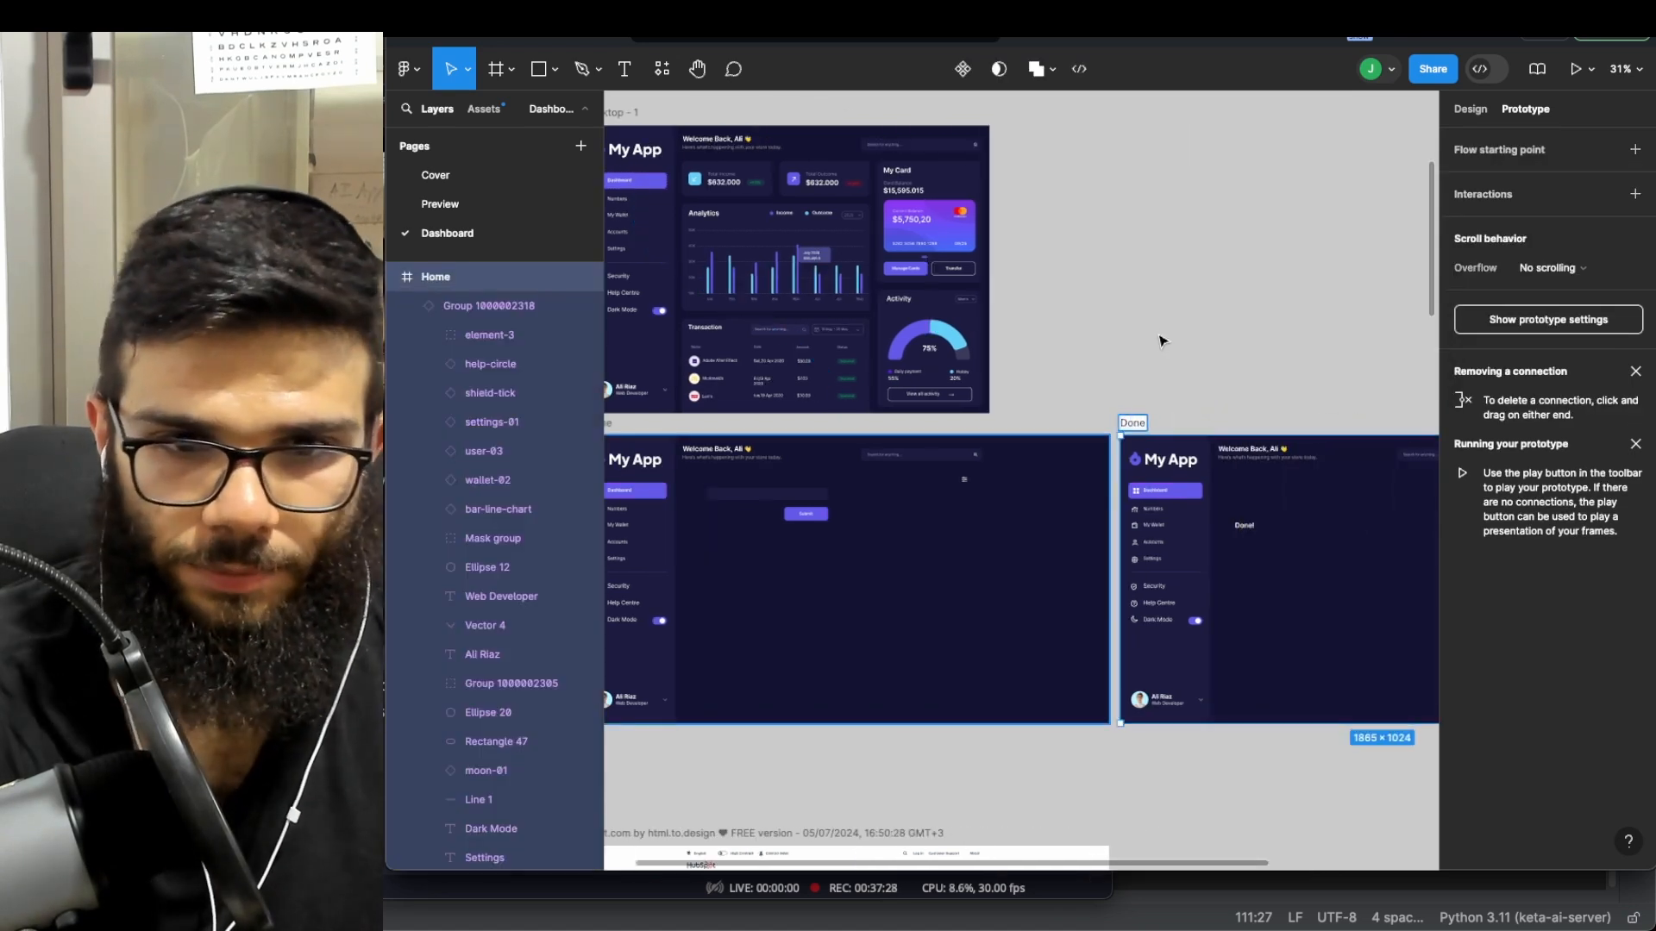
{"action": "left_click", "coordinate": [1161, 336]}
{"action": "scroll", "coordinate": [1161, 330], "scroll_direction": "left", "scroll_amount": 3}
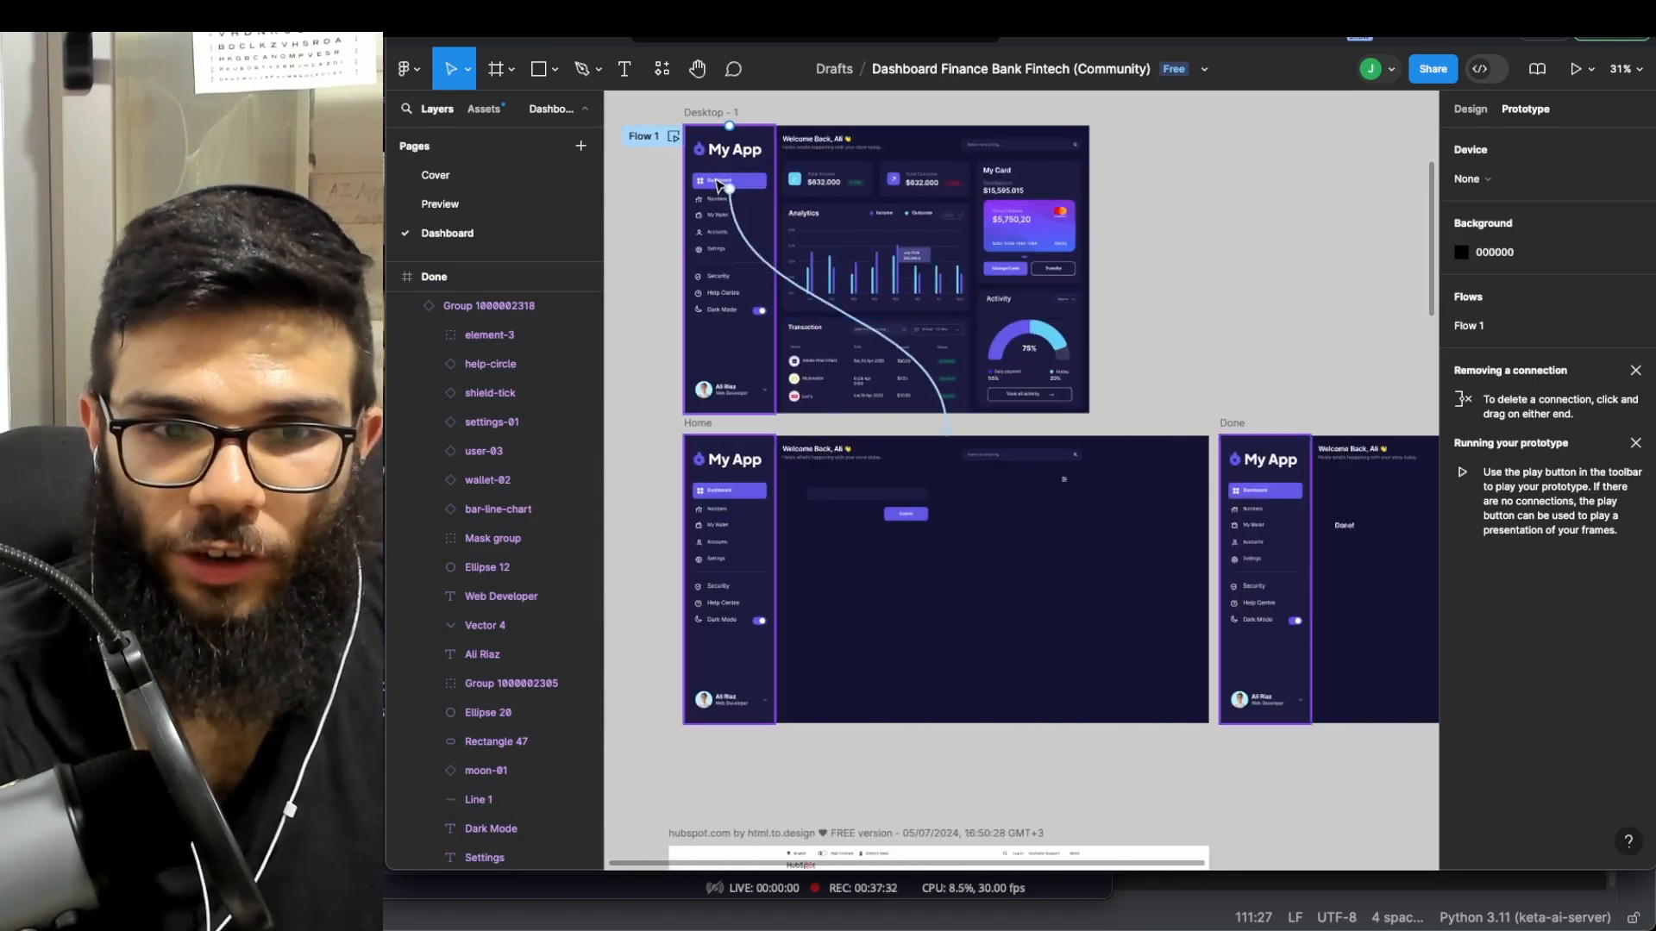
- Link Home's Submit button to the Done frame using a Move in transition
{"action": "left_click", "coordinate": [901, 517]}
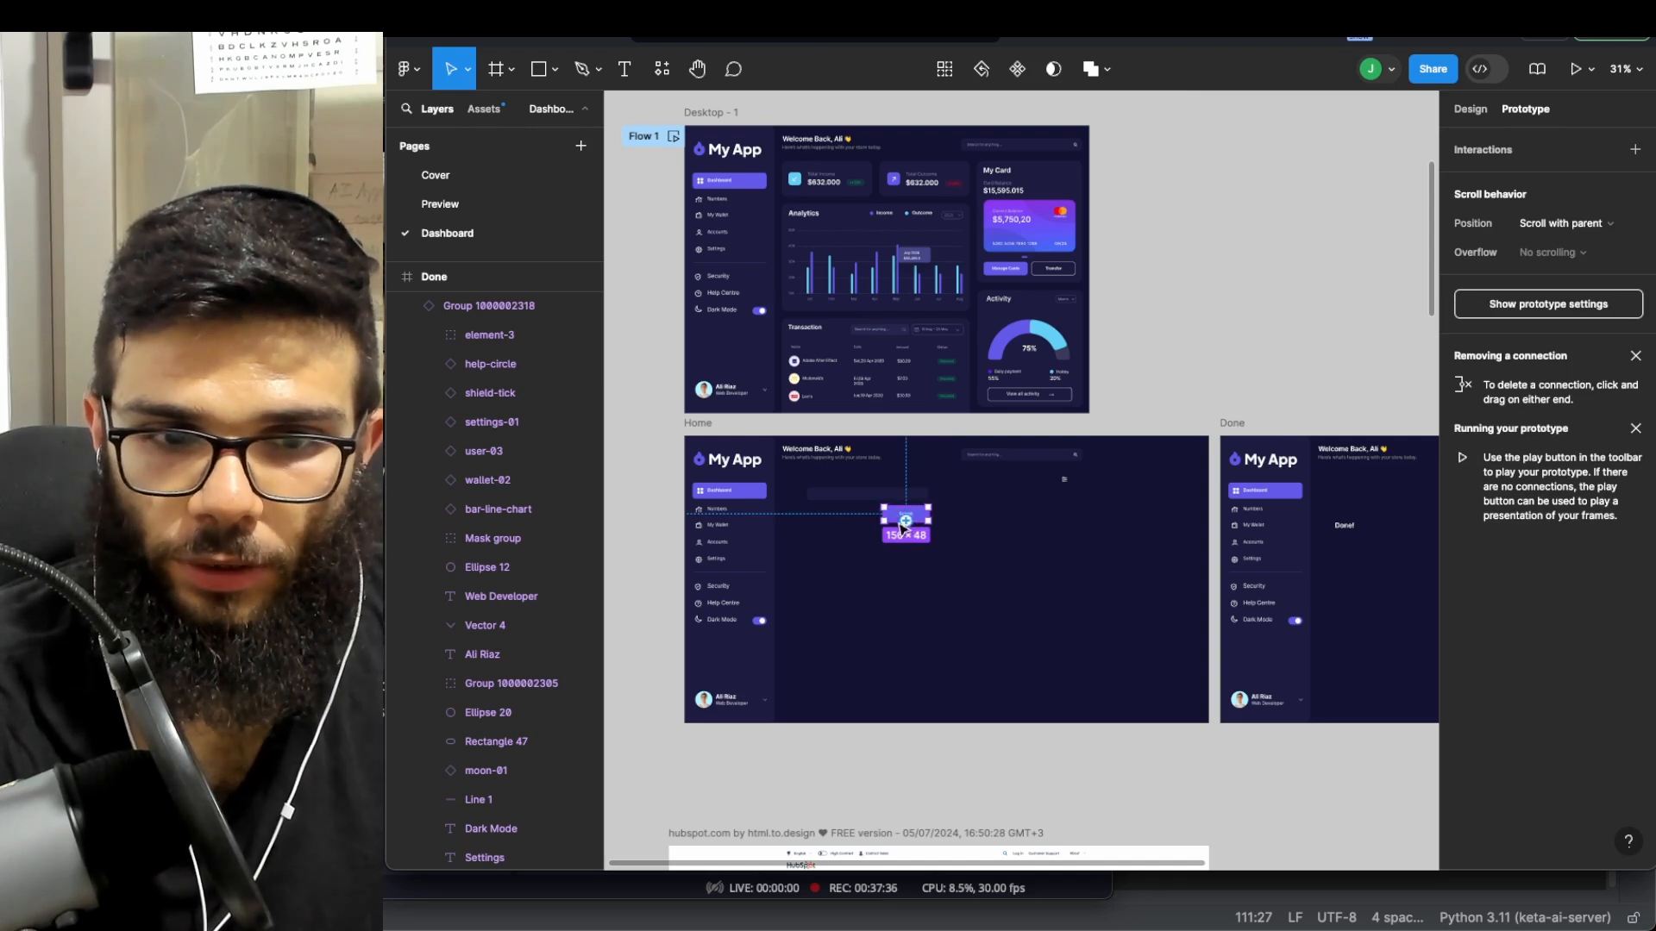
{"action": "left_click_drag", "start_coordinate": [901, 521], "coordinate": [1380, 459]}
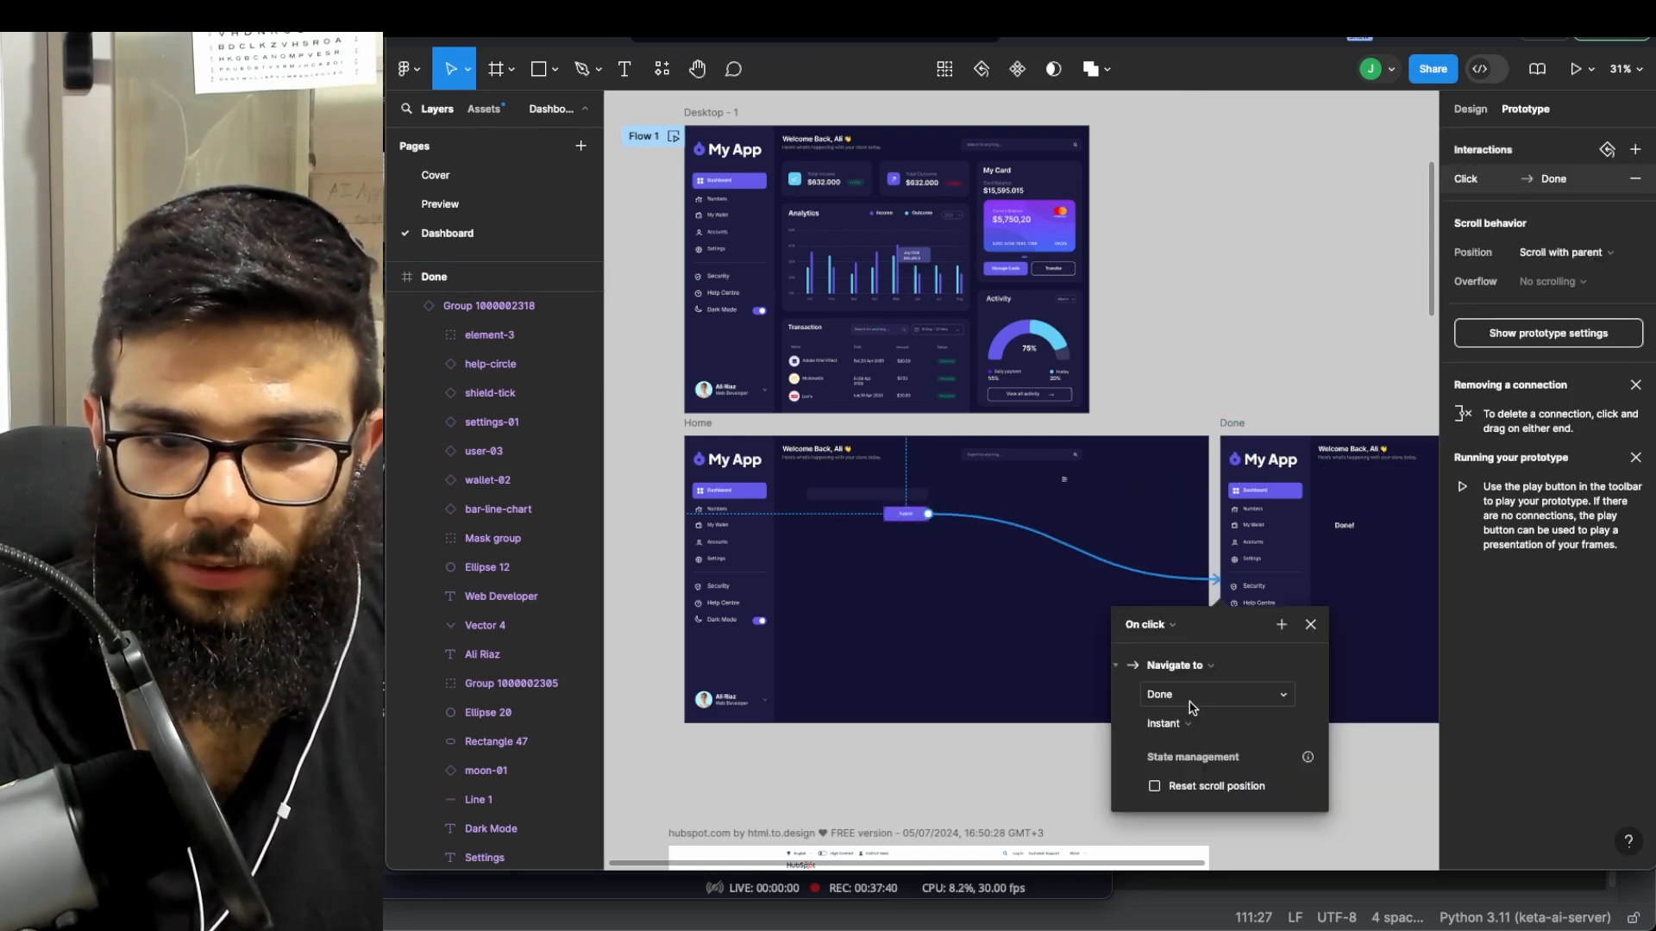
{"action": "left_click", "coordinate": [1204, 740]}
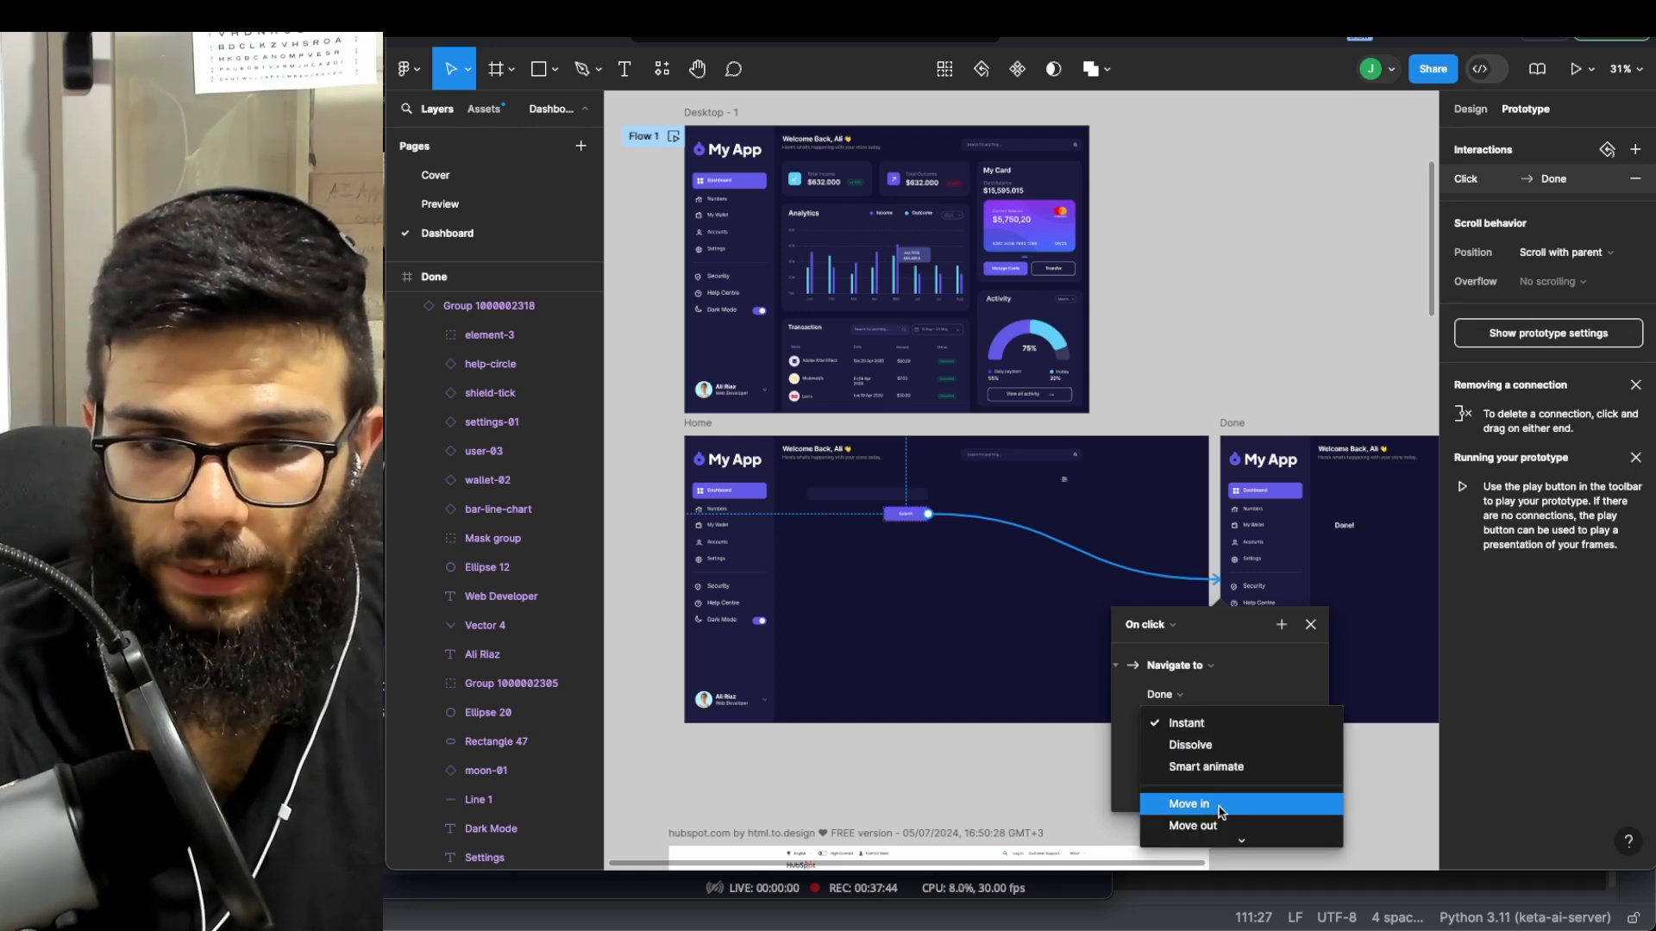
{"action": "left_click", "coordinate": [1220, 811]}
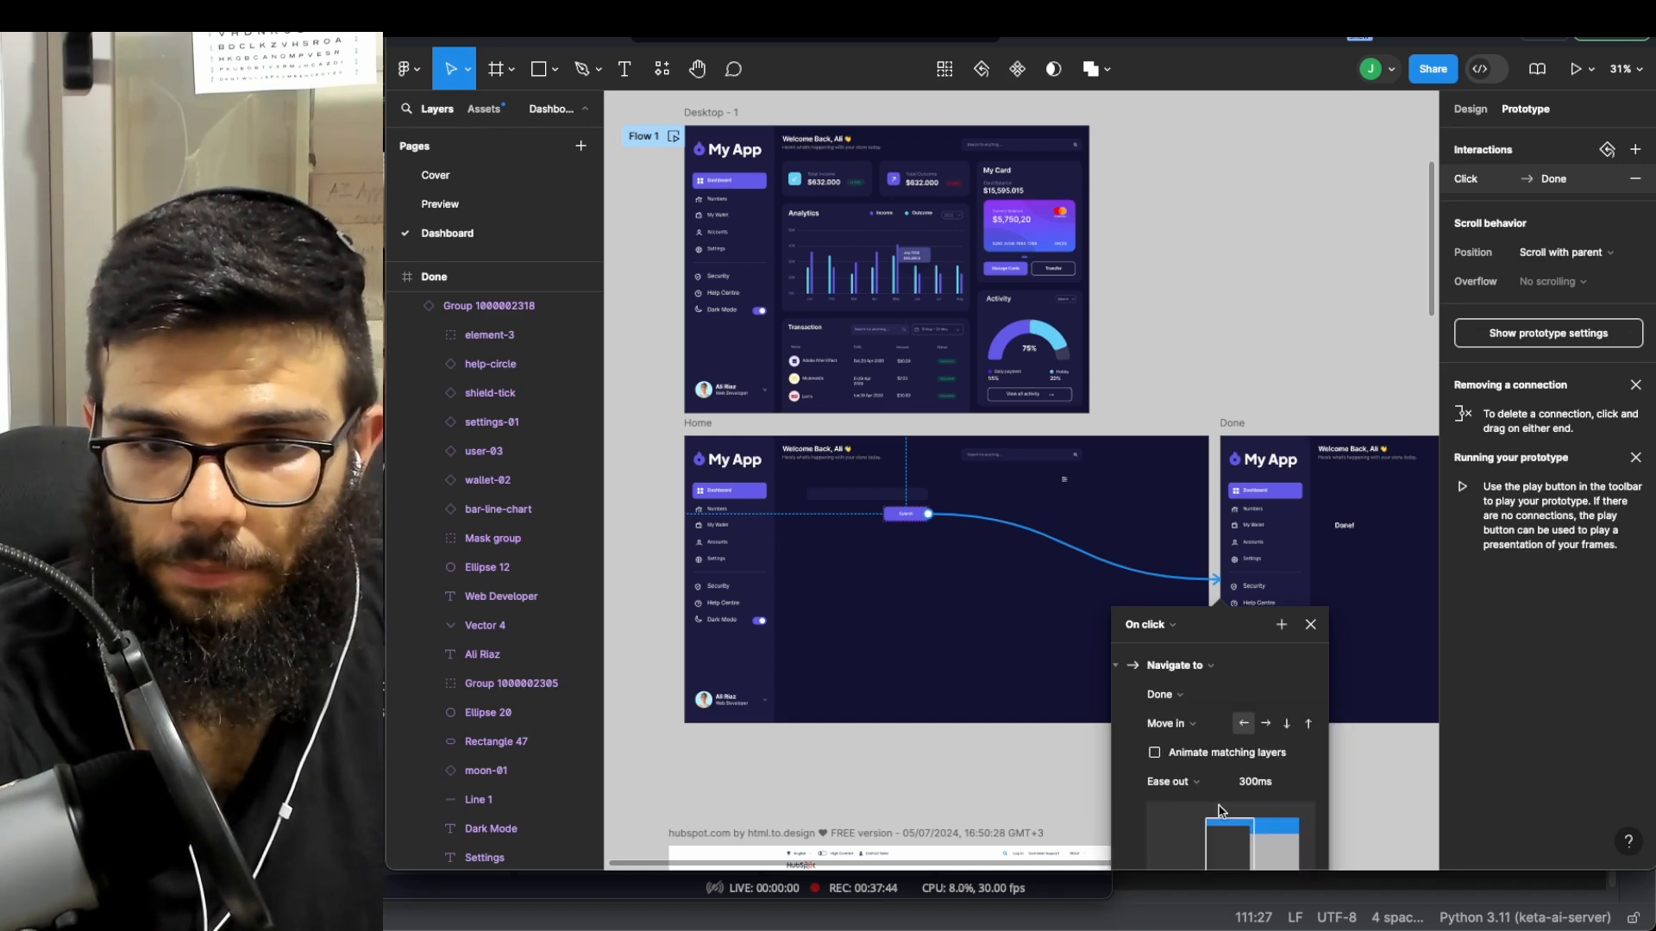
{"action": "scroll", "coordinate": [1335, 688], "scroll_direction": "down", "scroll_amount": 1}
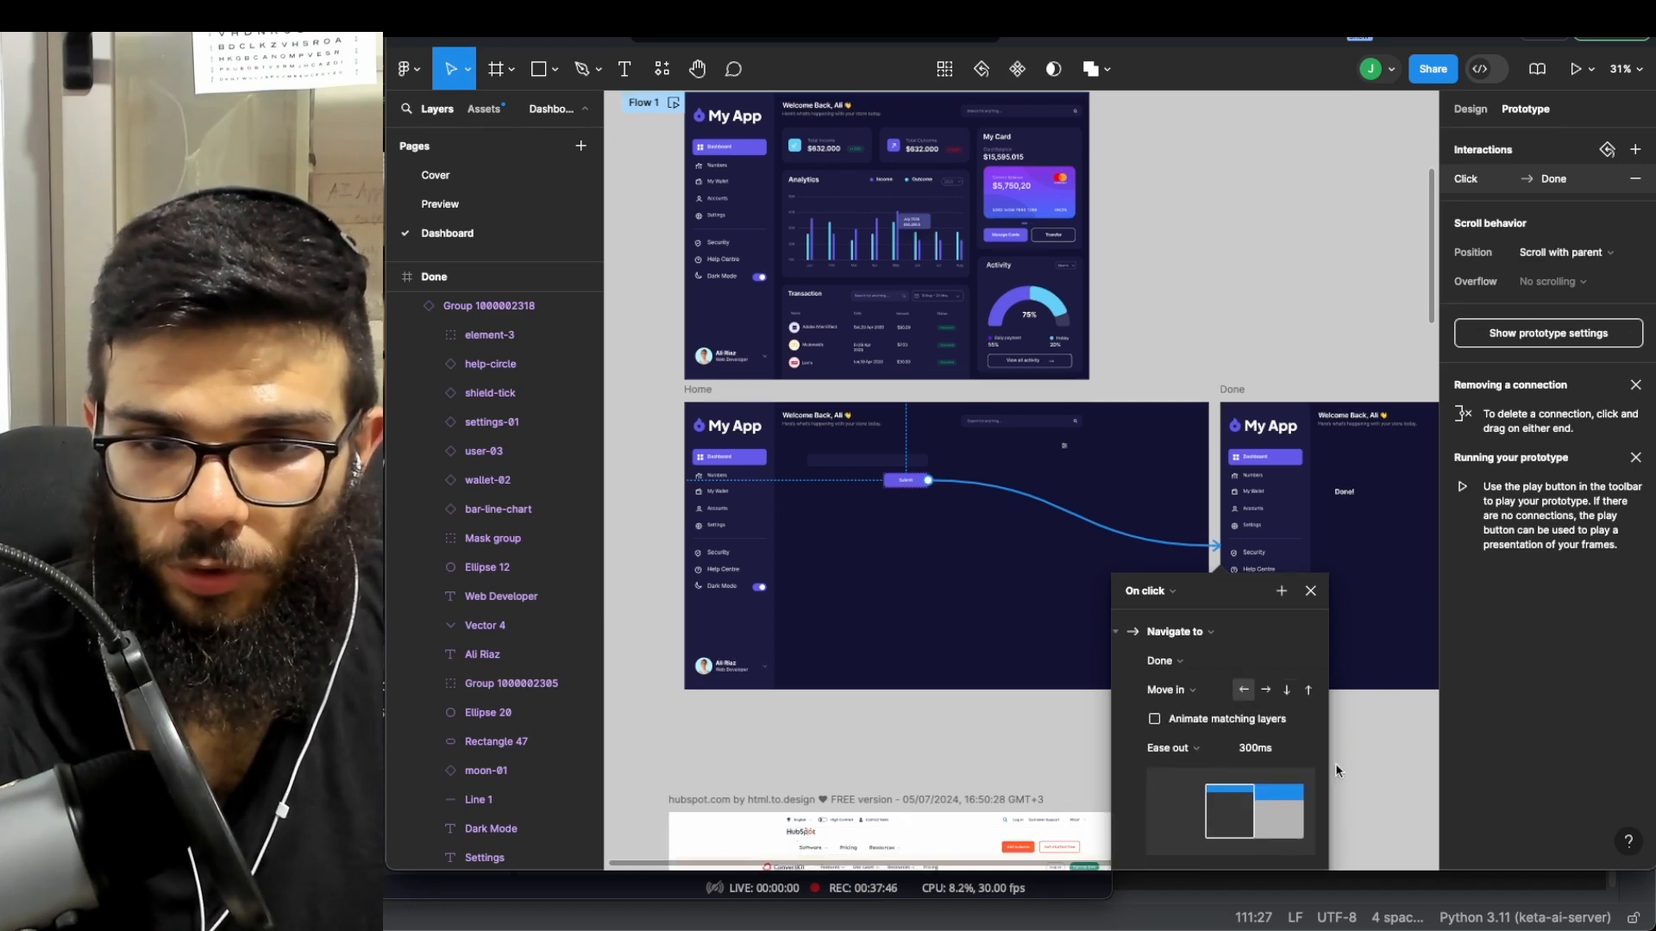
{"action": "left_click", "coordinate": [1324, 682]}
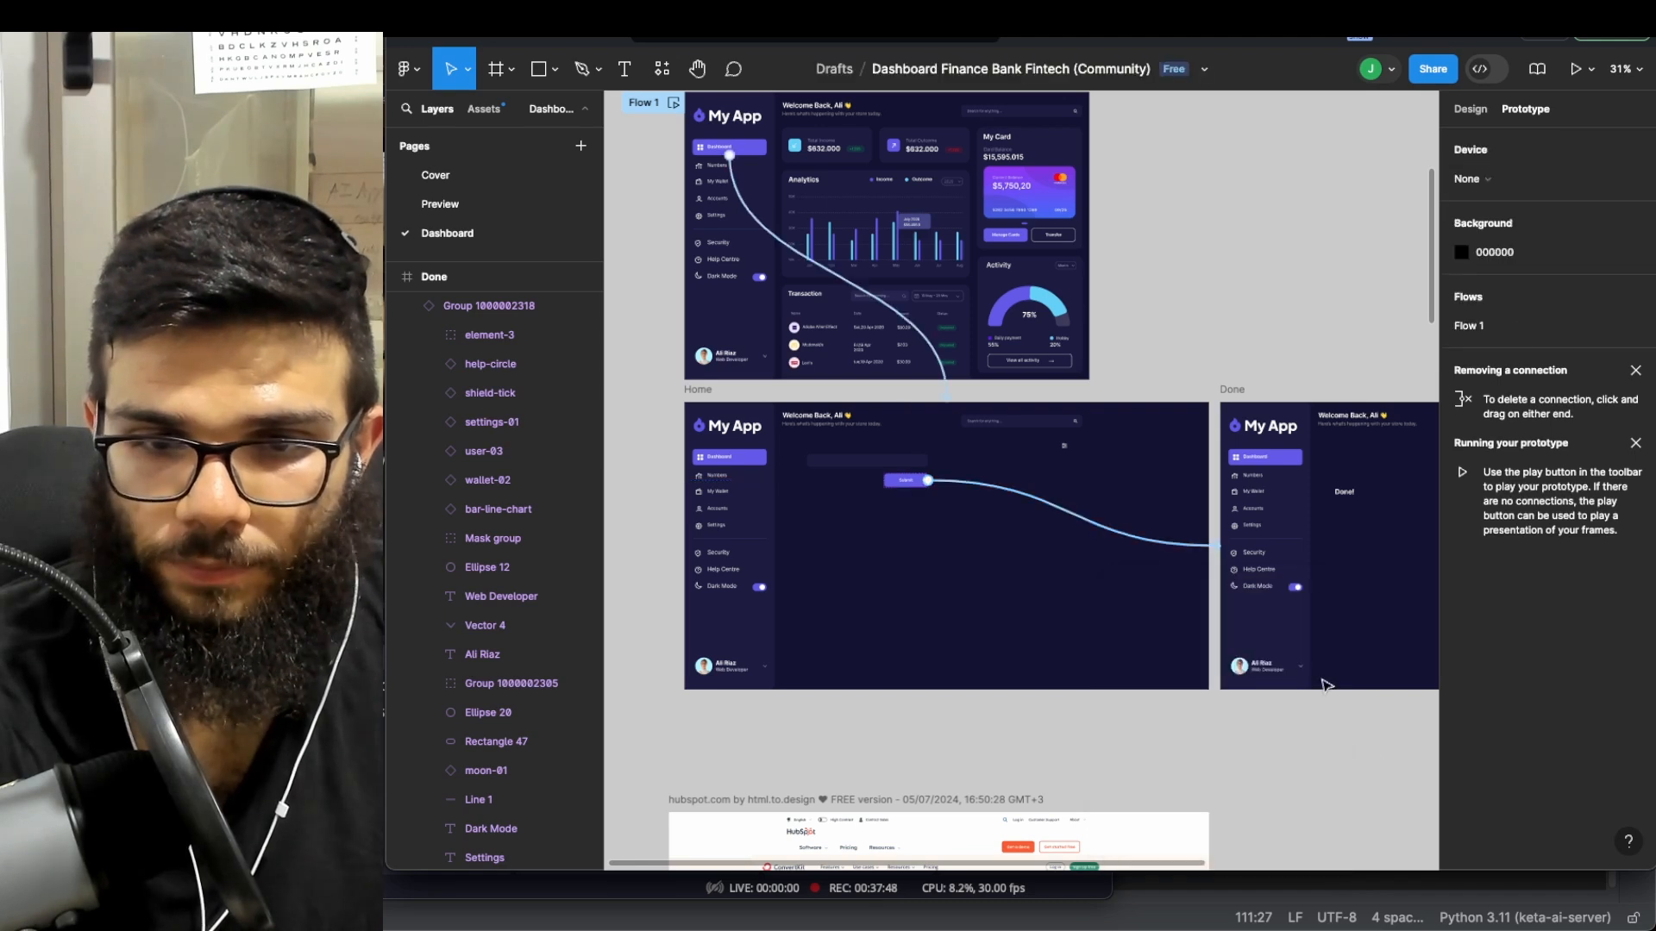
- Present the prototype, clicking Dashboard then Submit to reach Done!, then return to the editor
{"action": "left_click", "coordinate": [1577, 70]}
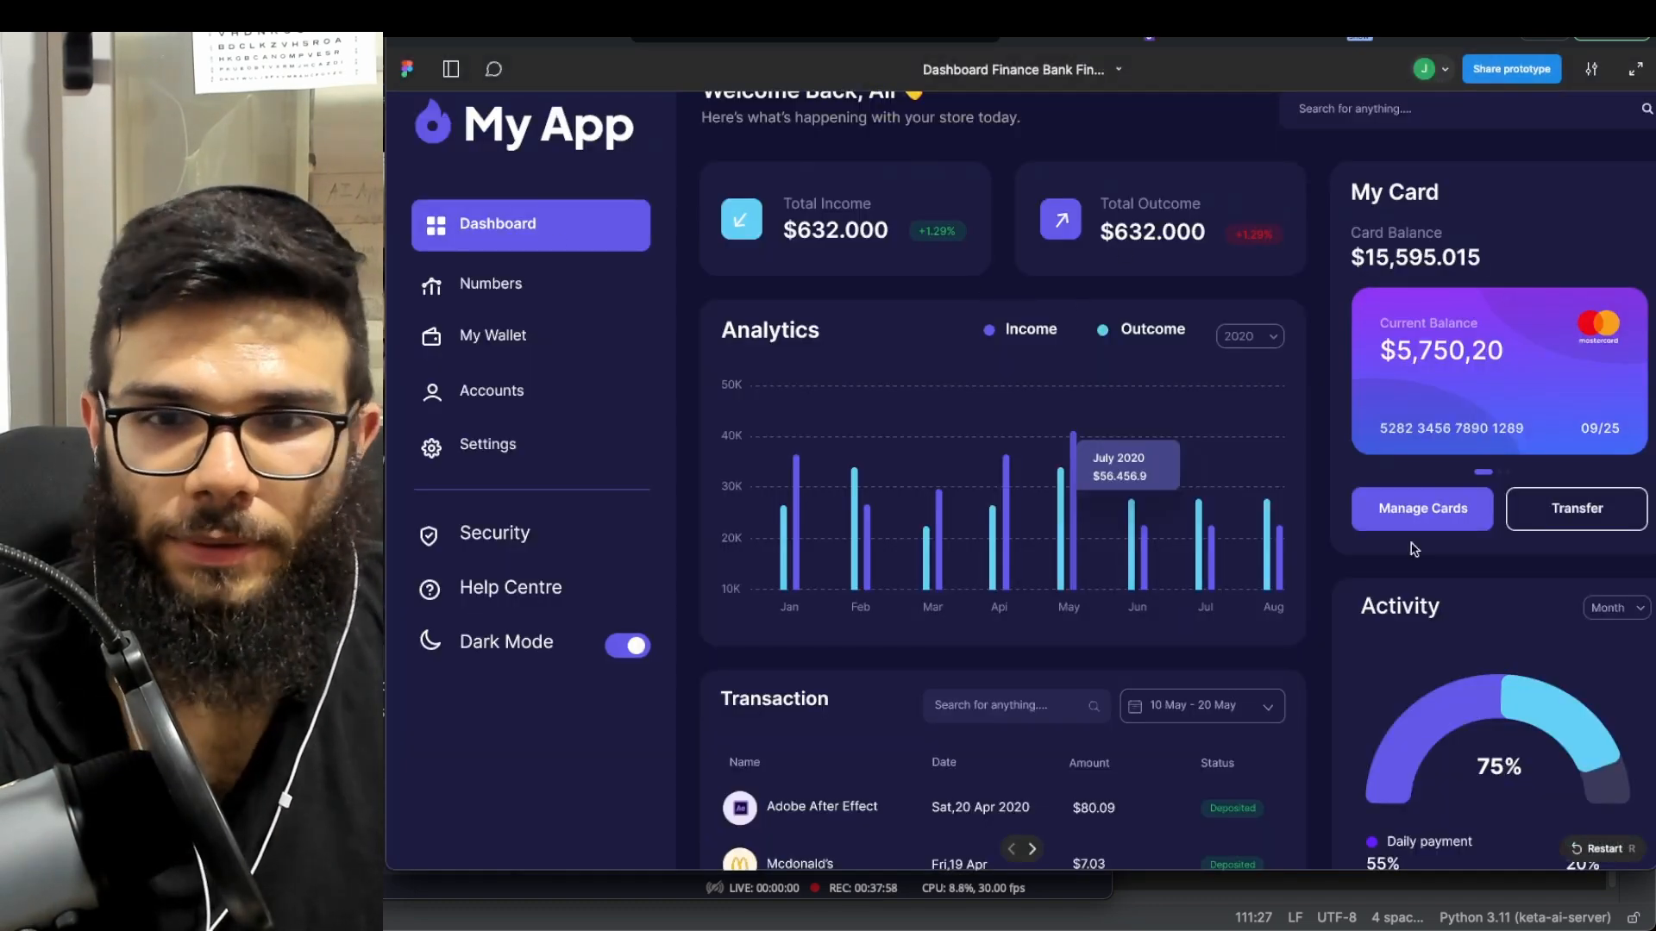
{"action": "scroll", "coordinate": [658, 312], "scroll_direction": "down", "scroll_amount": 2}
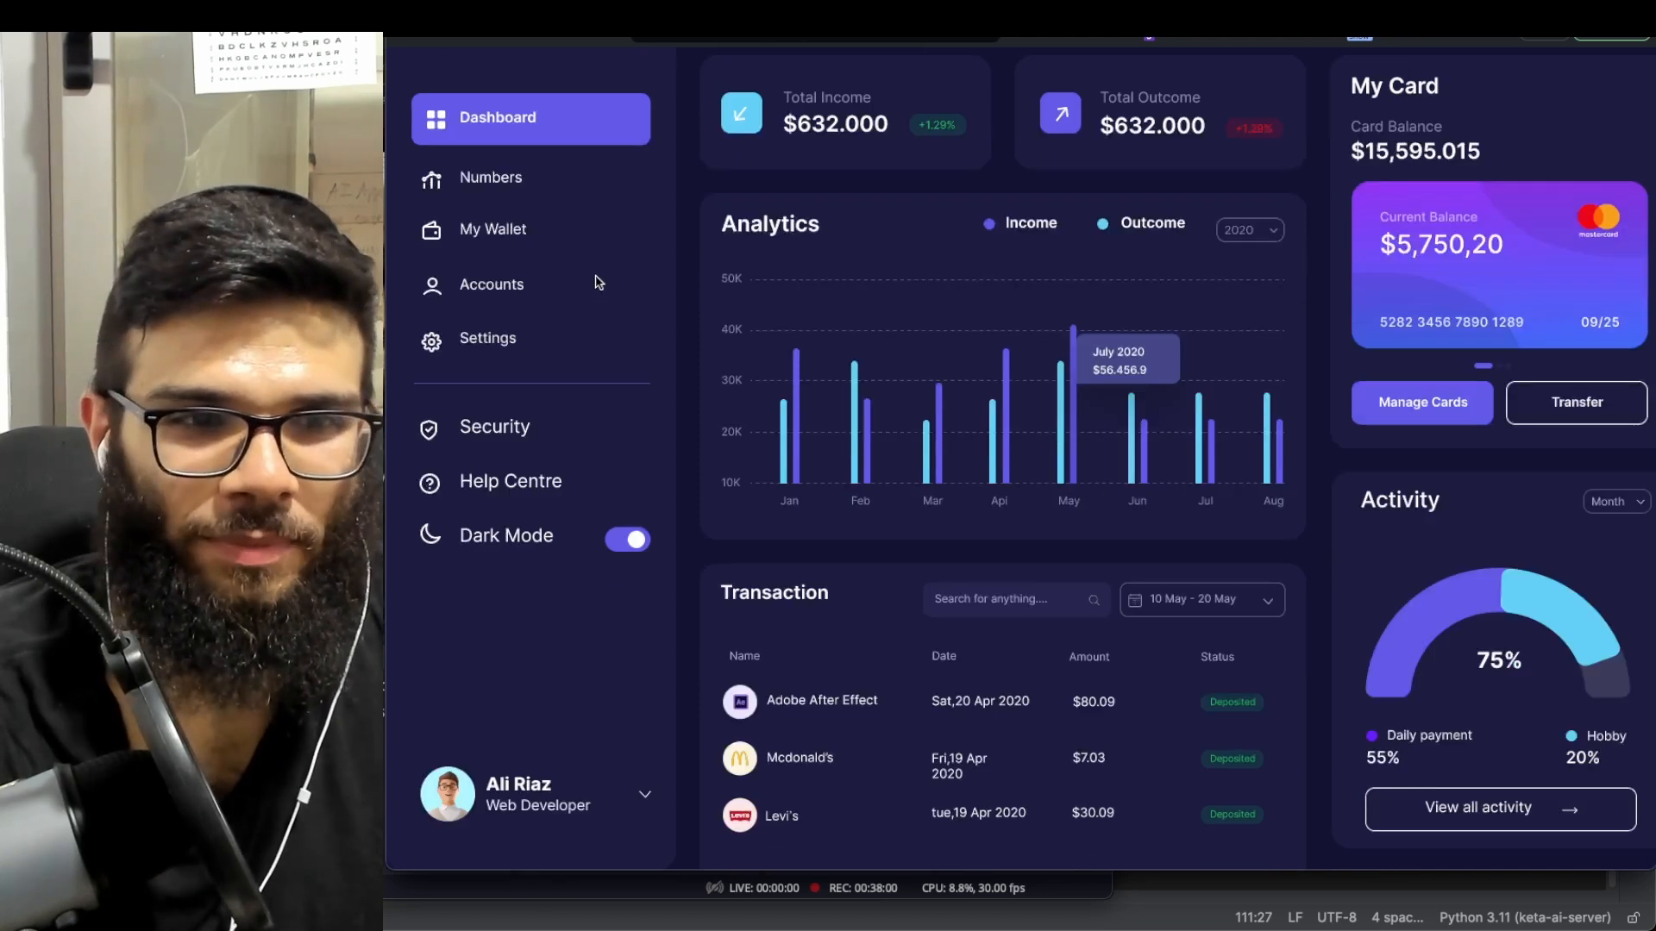
{"action": "scroll", "coordinate": [595, 277], "scroll_direction": "up", "scroll_amount": 2}
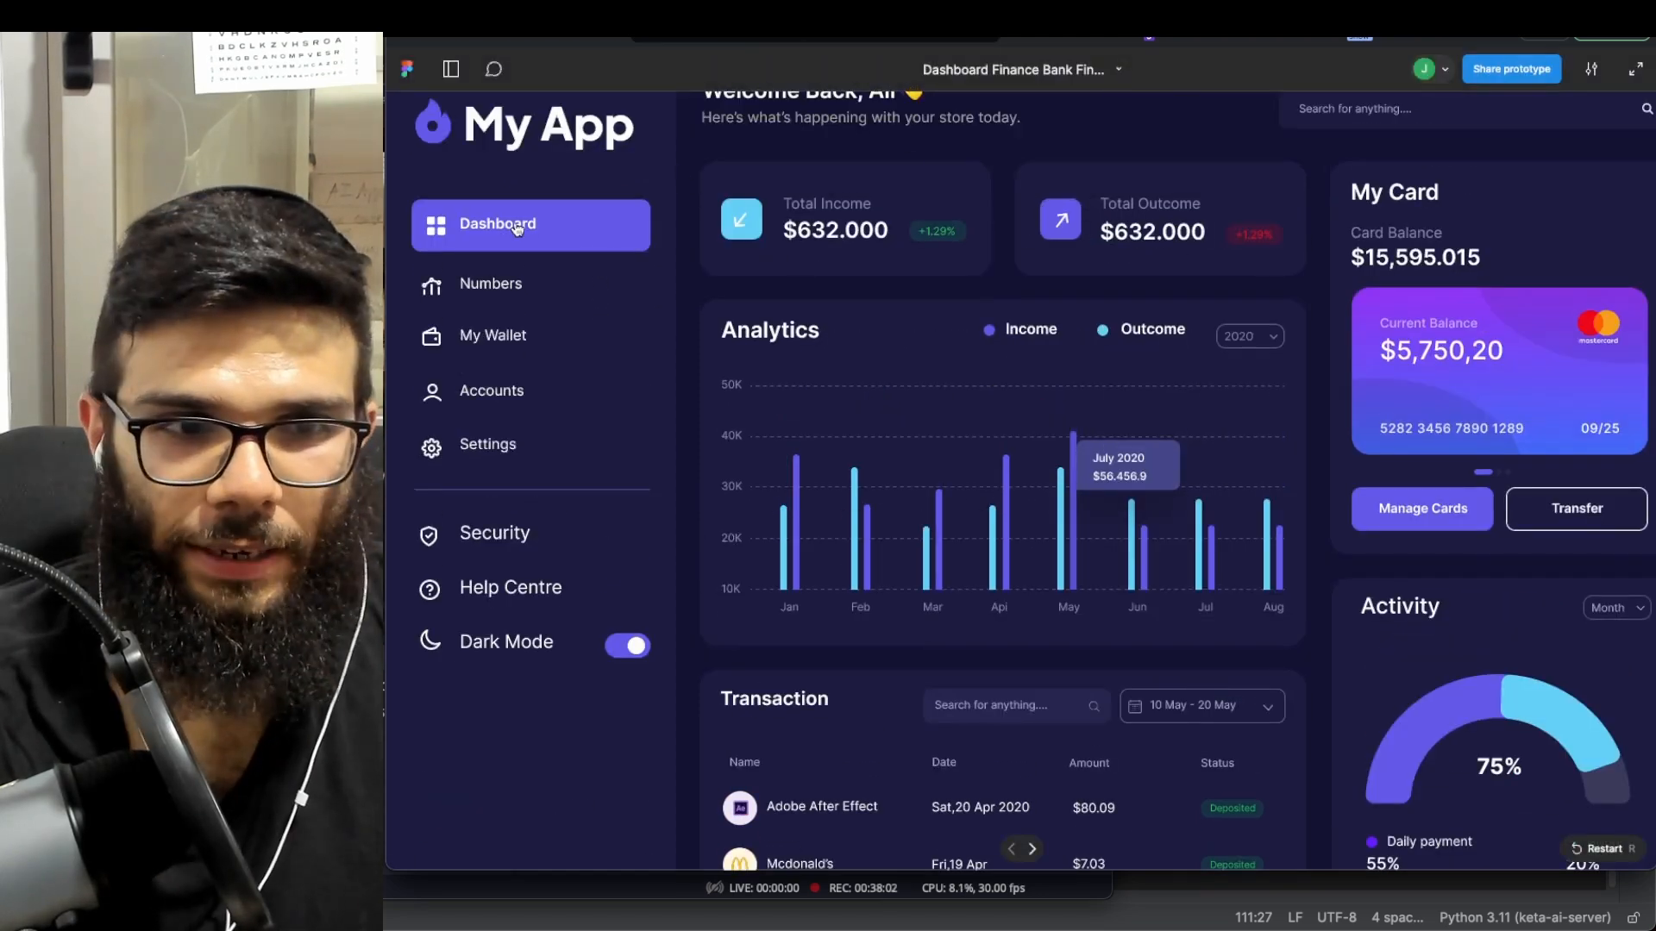
{"action": "left_click", "coordinate": [512, 230]}
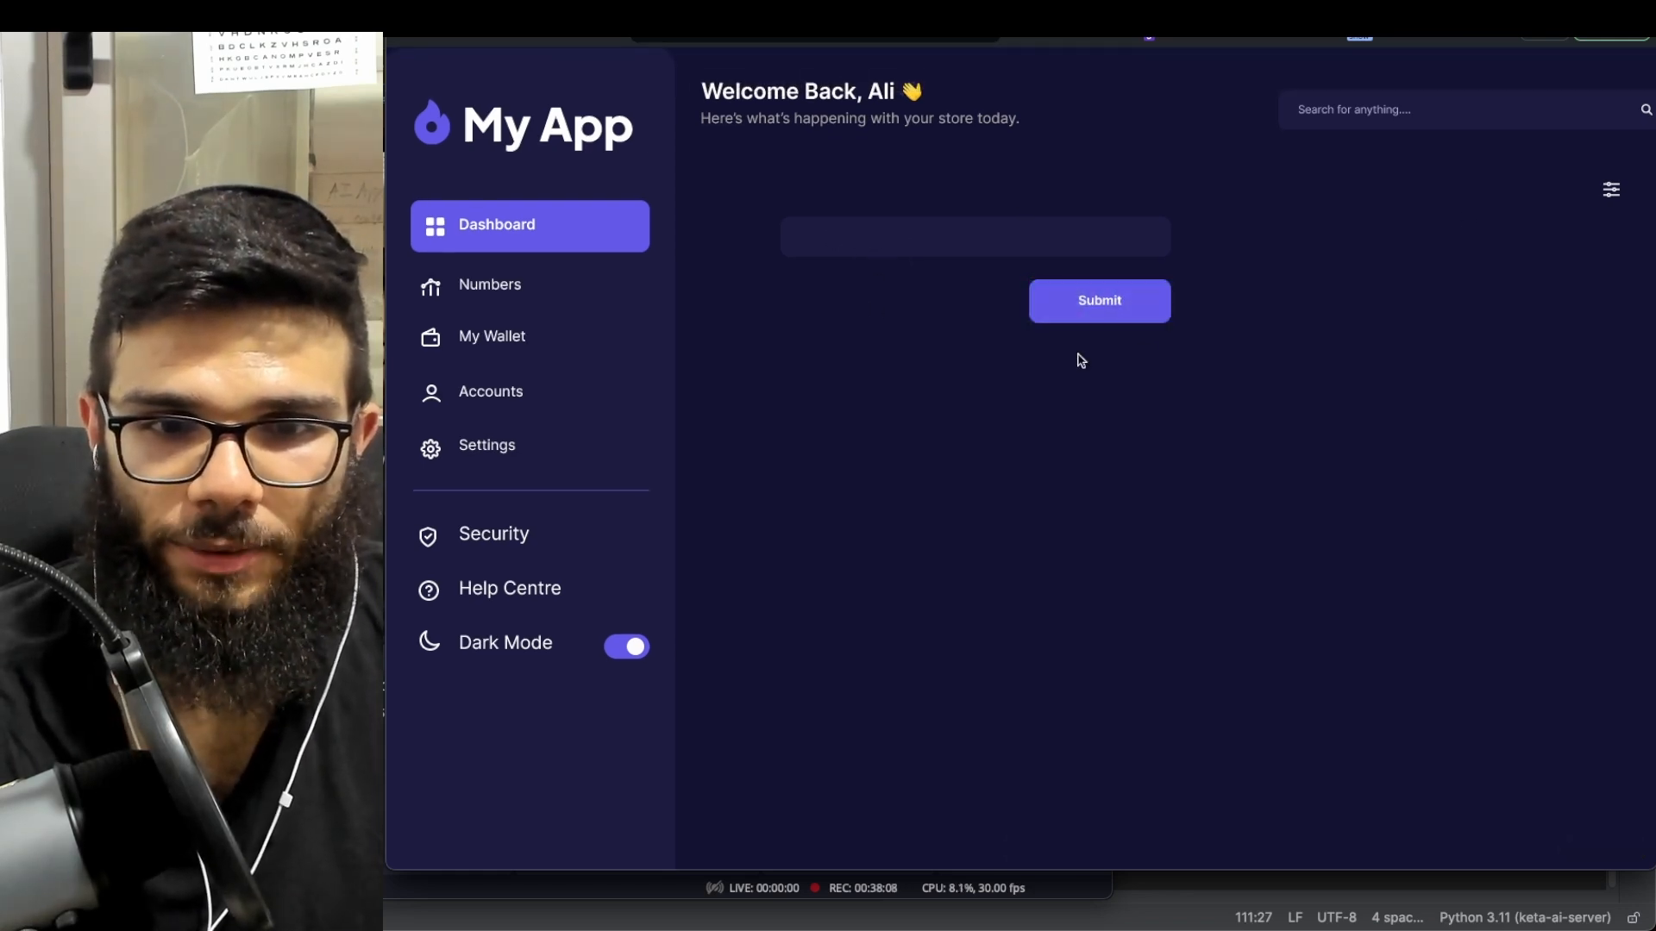
{"action": "left_click", "coordinate": [1113, 304]}
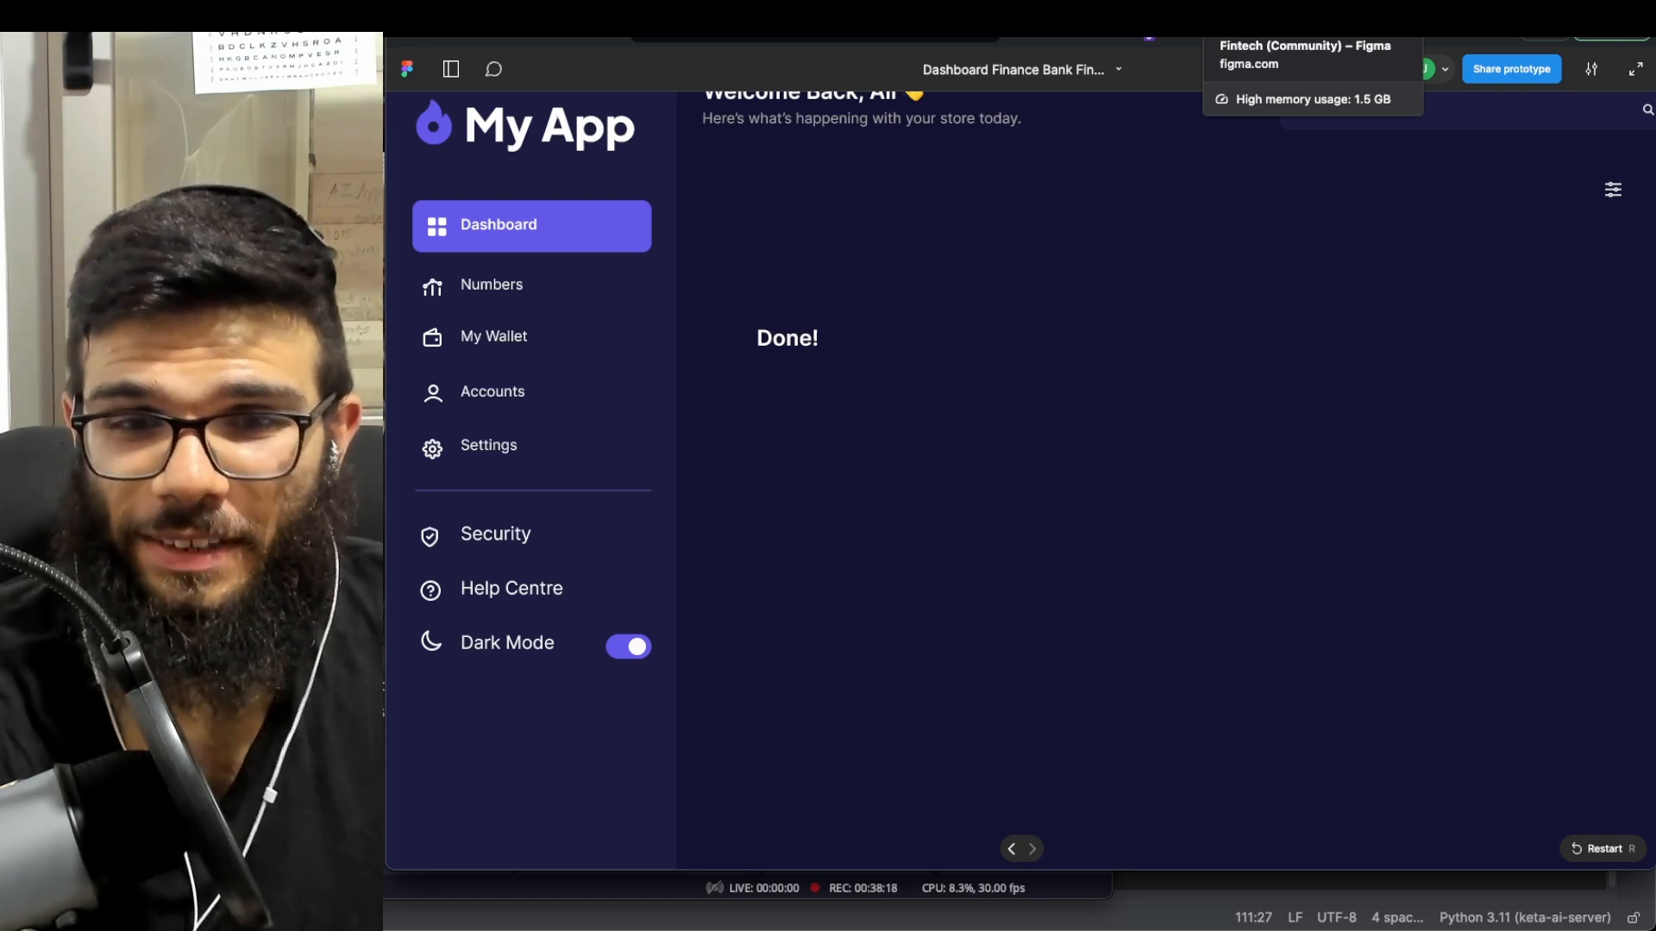
{"action": "left_click", "coordinate": [1268, 24]}
{"action": "scroll", "coordinate": [1298, 283], "scroll_direction": "down", "scroll_amount": 3}
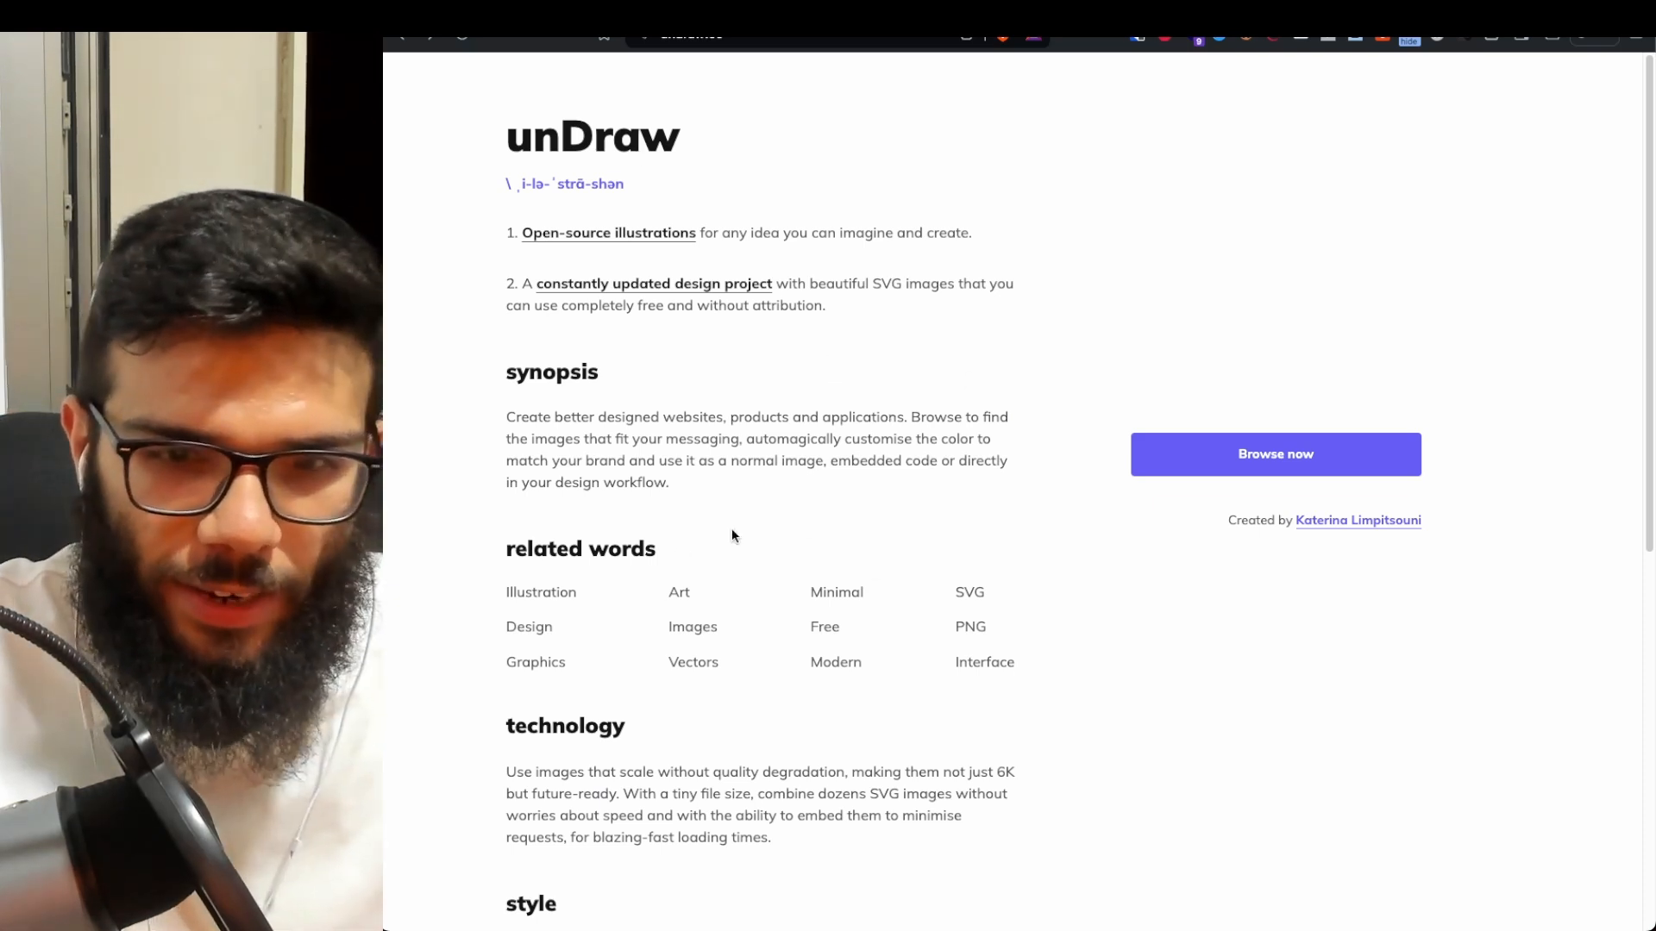
- Open the unDraw gallery and recolour all illustrations orange
{"action": "left_click", "coordinate": [1153, 470]}
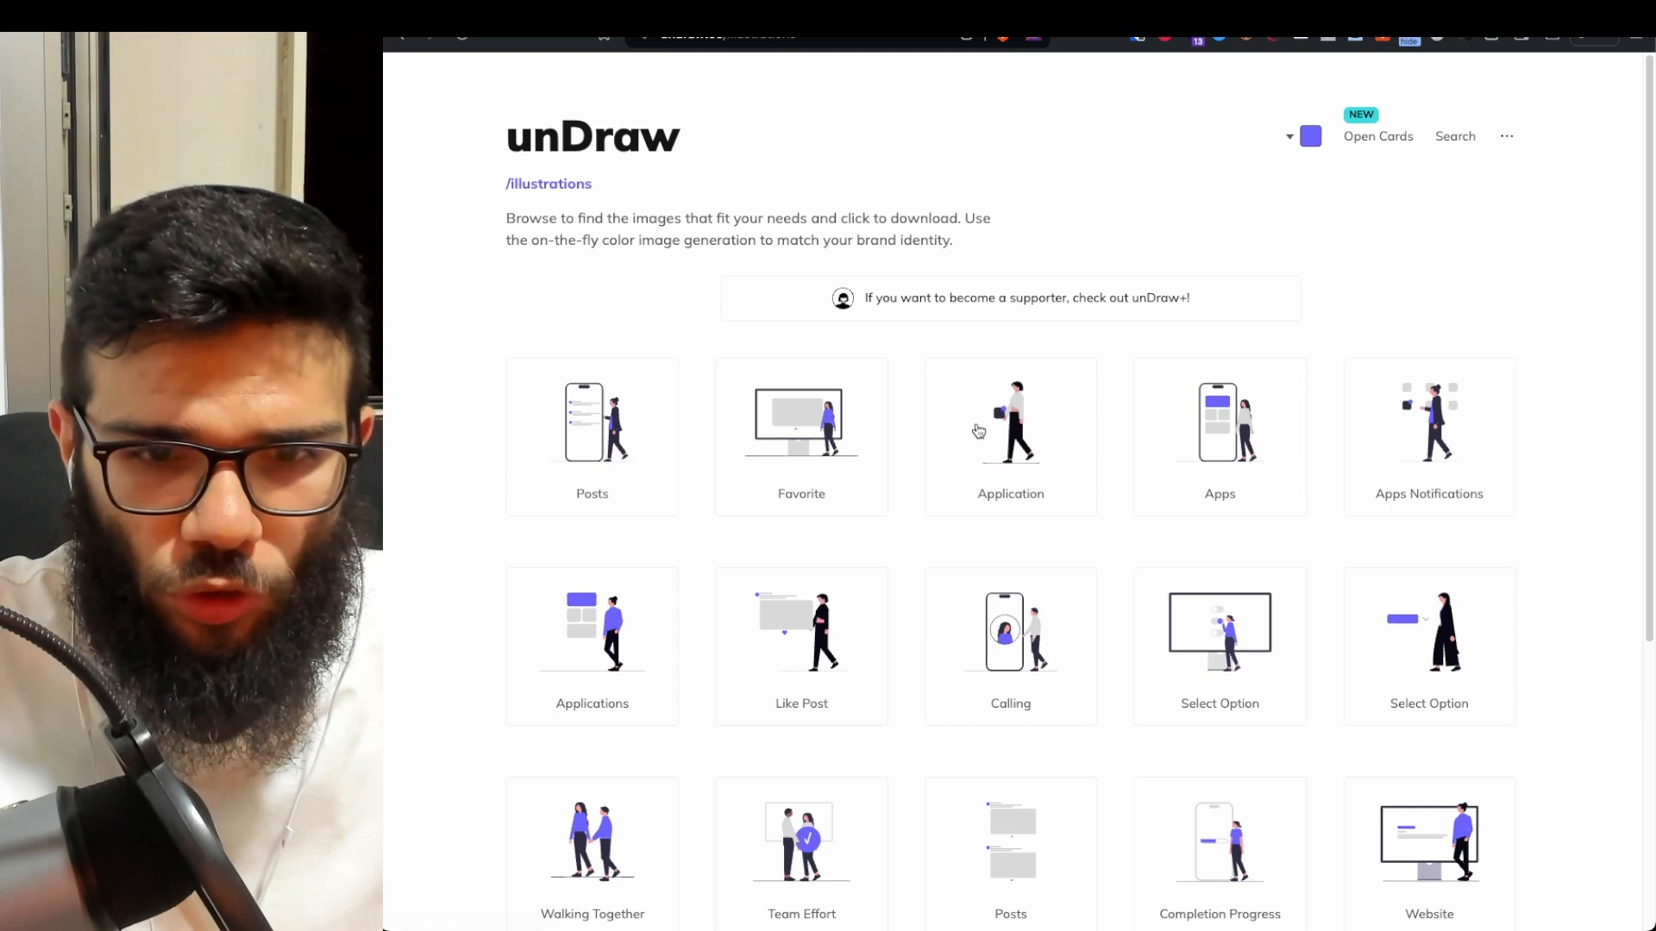
{"action": "left_click", "coordinate": [1309, 138]}
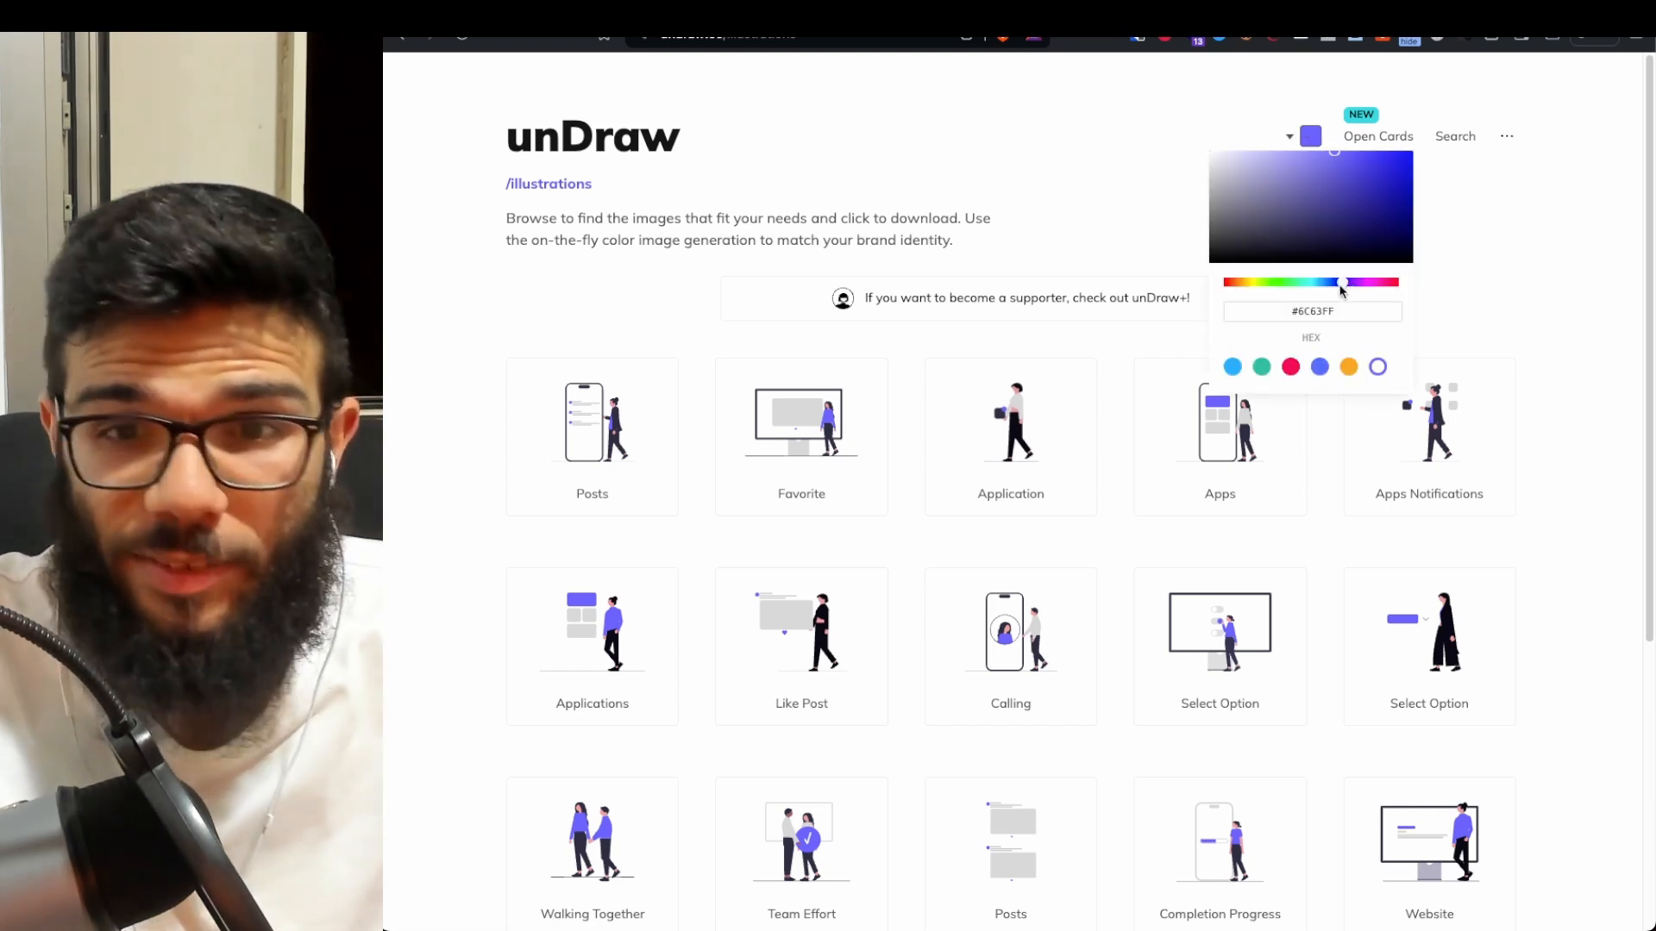
{"action": "left_click_drag", "start_coordinate": [1341, 283], "coordinate": [1397, 285]}
{"action": "left_click", "coordinate": [1351, 368]}
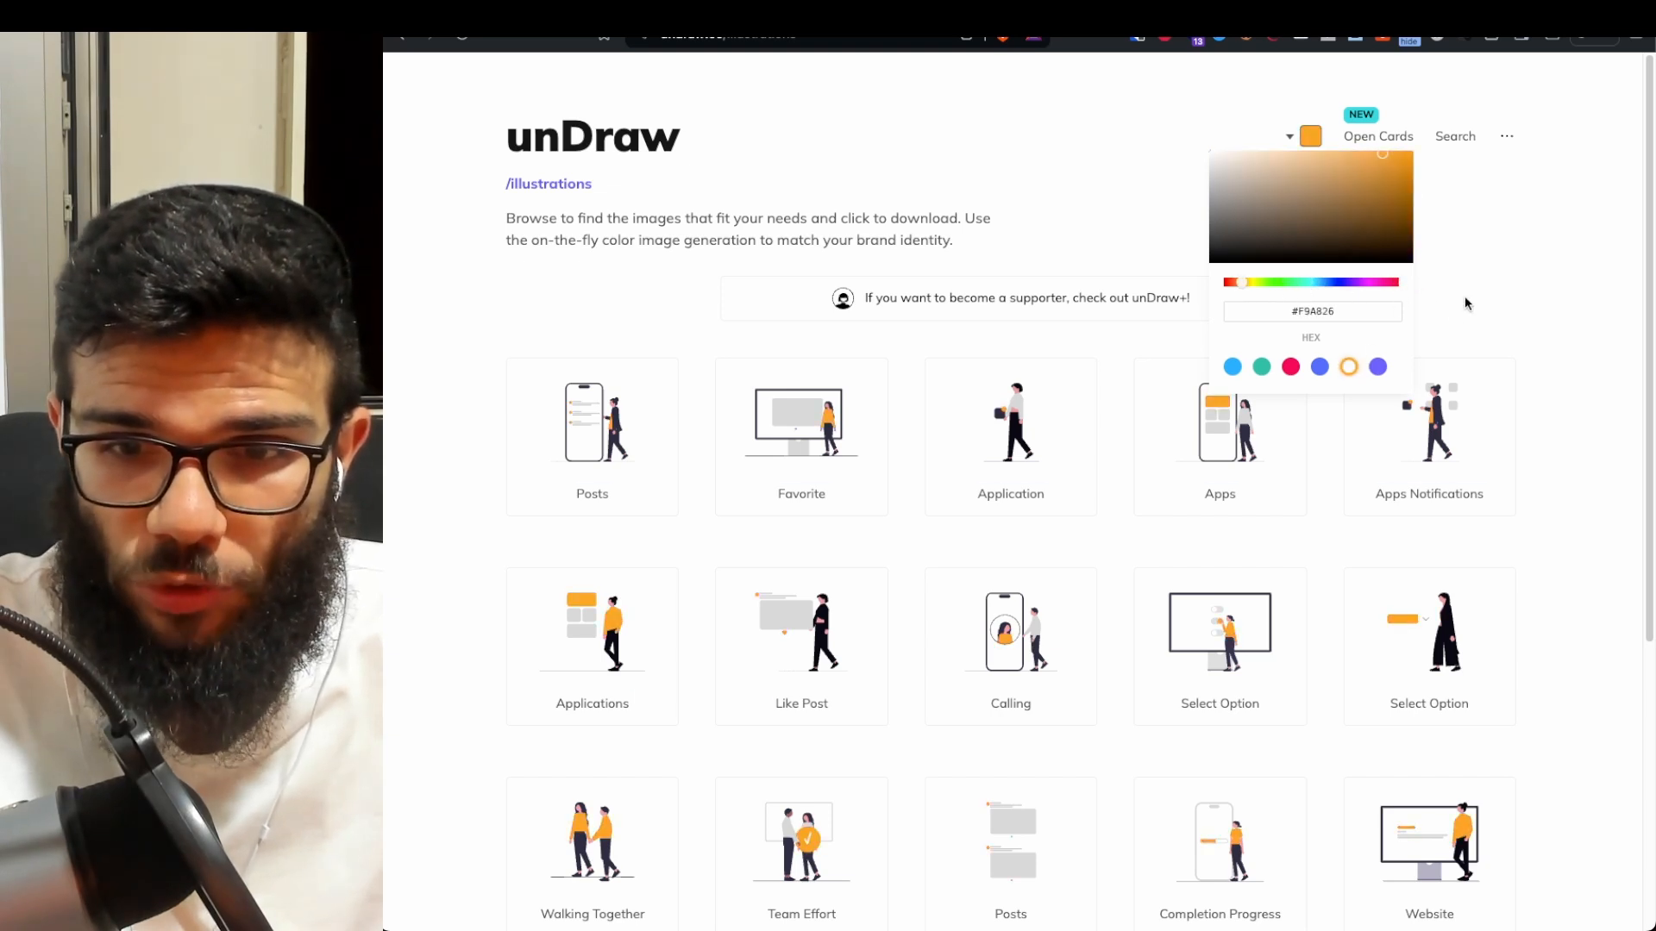
{"action": "left_click", "coordinate": [1464, 302]}
{"action": "scroll", "coordinate": [1342, 373], "scroll_direction": "down", "scroll_amount": 5}
{"action": "scroll", "coordinate": [1452, 379], "scroll_direction": "up", "scroll_amount": 2}
{"action": "scroll", "coordinate": [1451, 380], "scroll_direction": "down", "scroll_amount": 10}
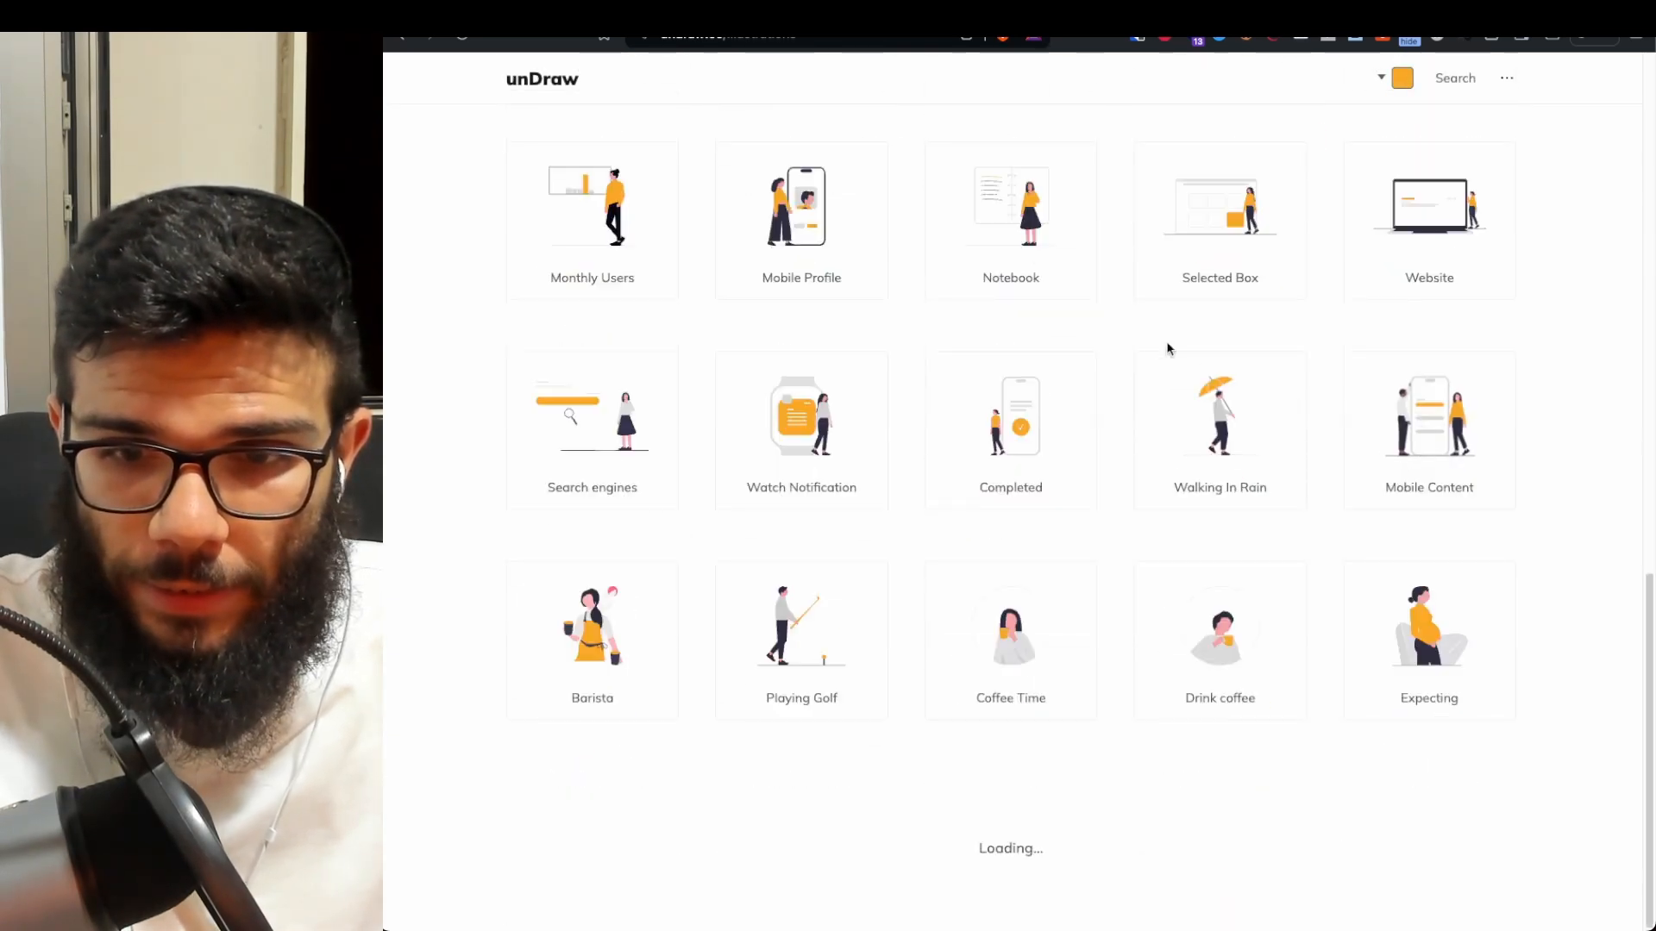
{"action": "scroll", "coordinate": [1168, 348], "scroll_direction": "up", "scroll_amount": 15}
- Search unDraw illustrations for 'us' (users) and scroll the results
{"action": "left_click", "coordinate": [1454, 138]}
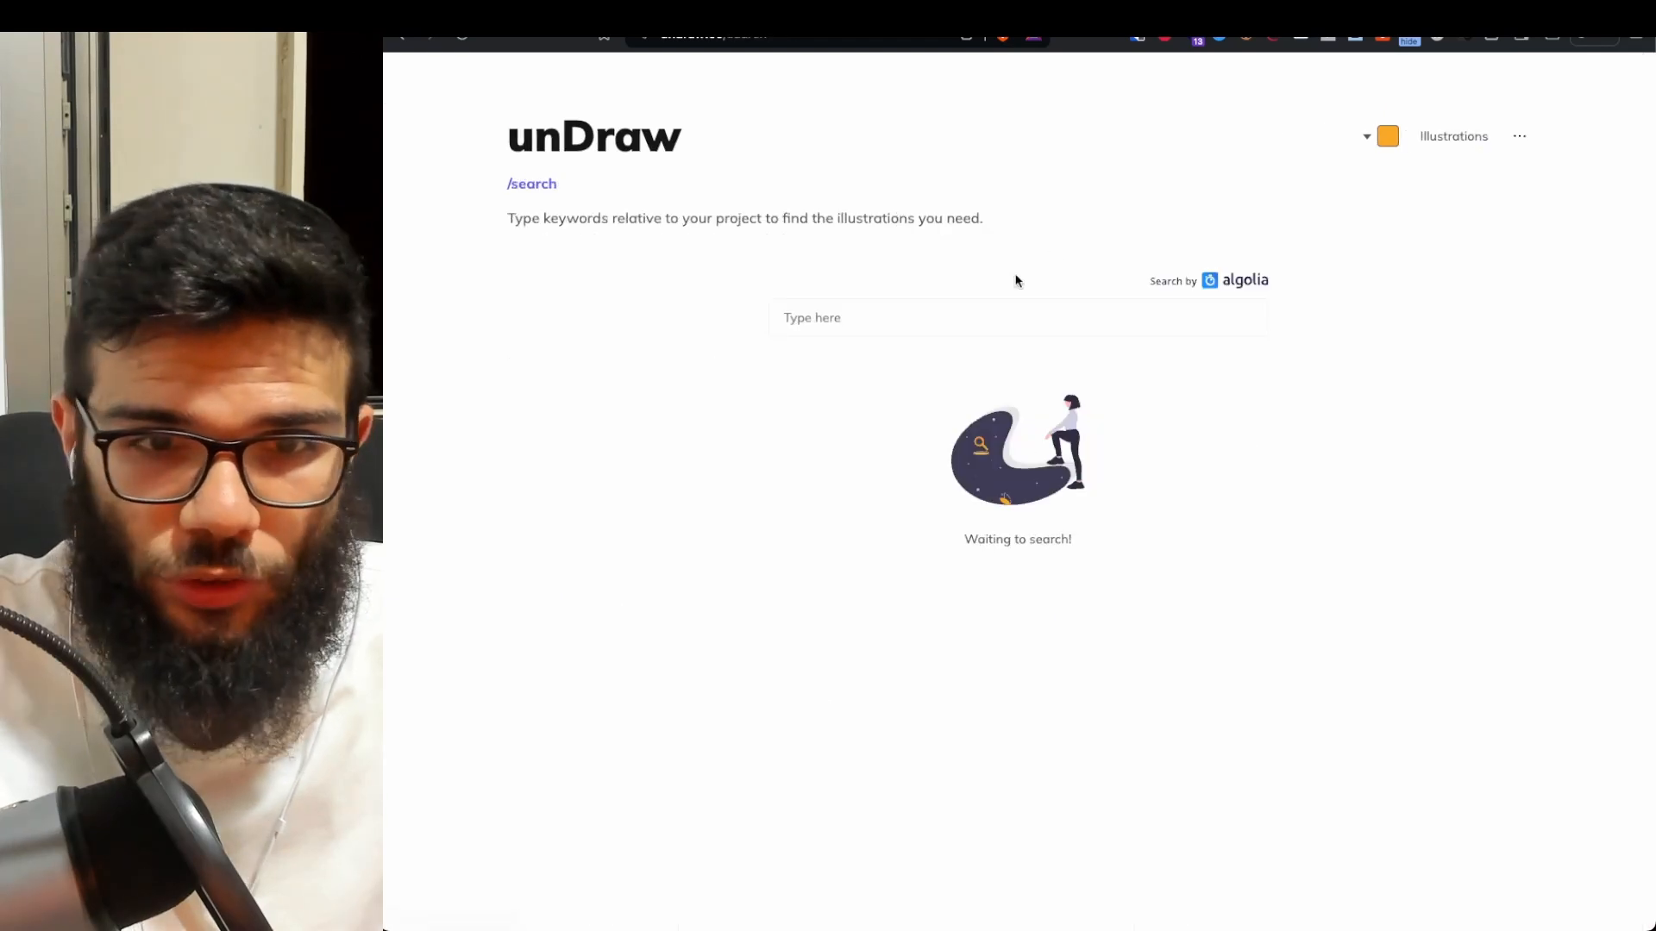
{"action": "left_click", "coordinate": [946, 306]}
{"action": "type", "text": "peop"}
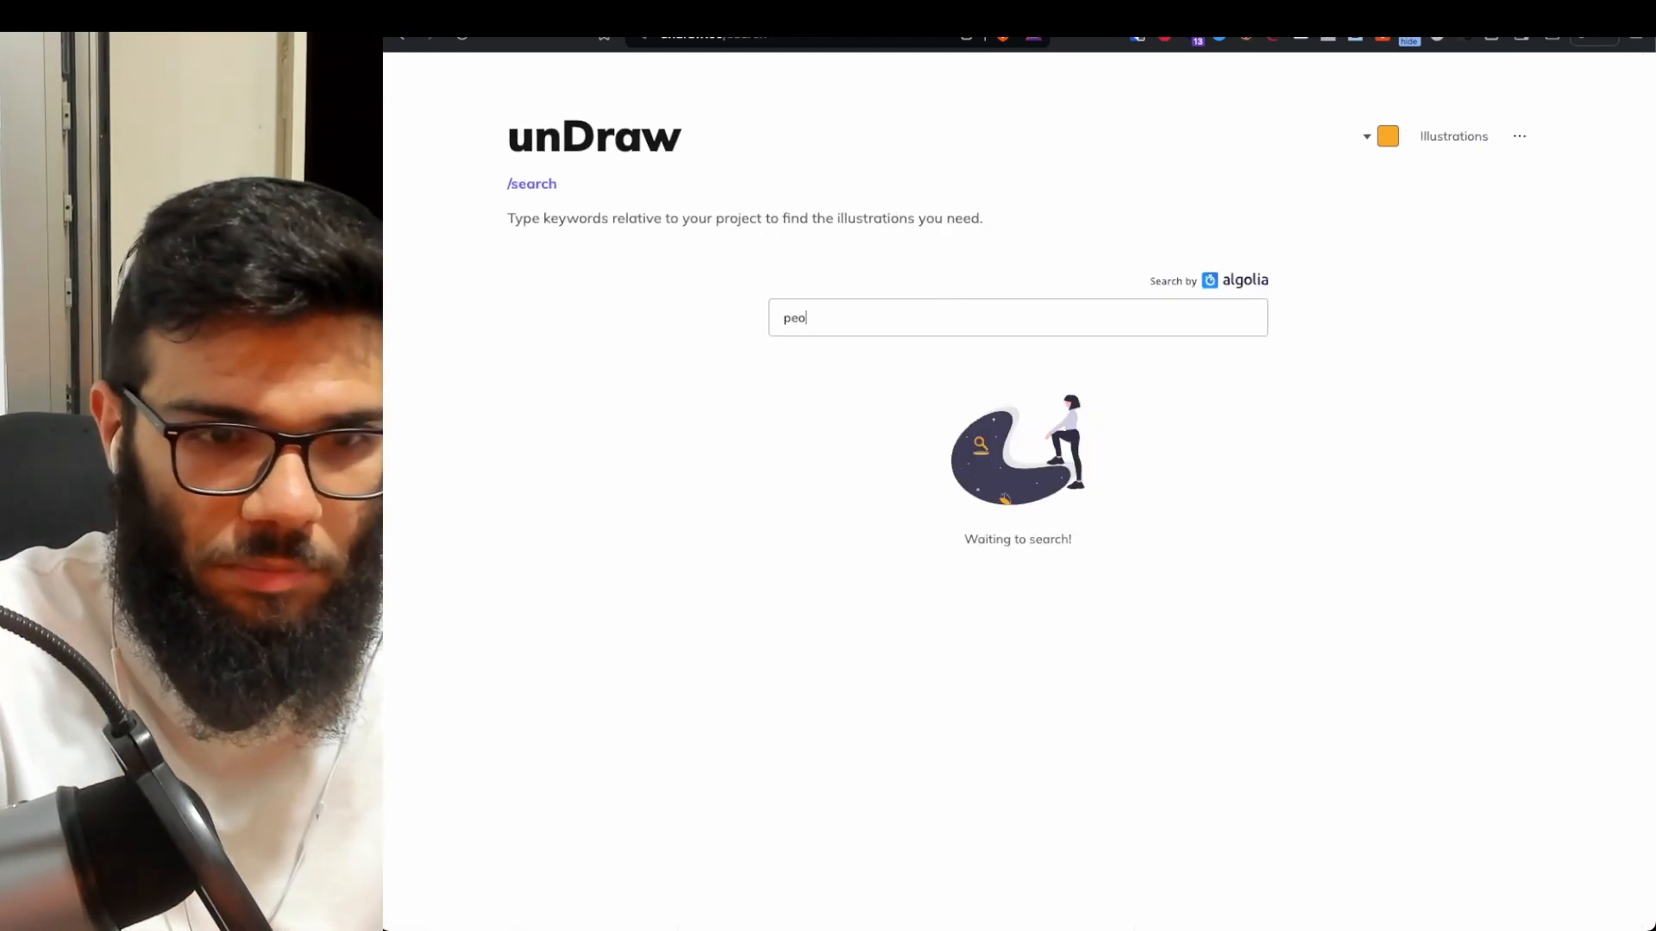
{"action": "key", "text": "BackSpace"}
{"action": "key", "text": "BackSpace"}
{"action": "key", "text": "BackSpace"}
{"action": "type", "text": "users"}
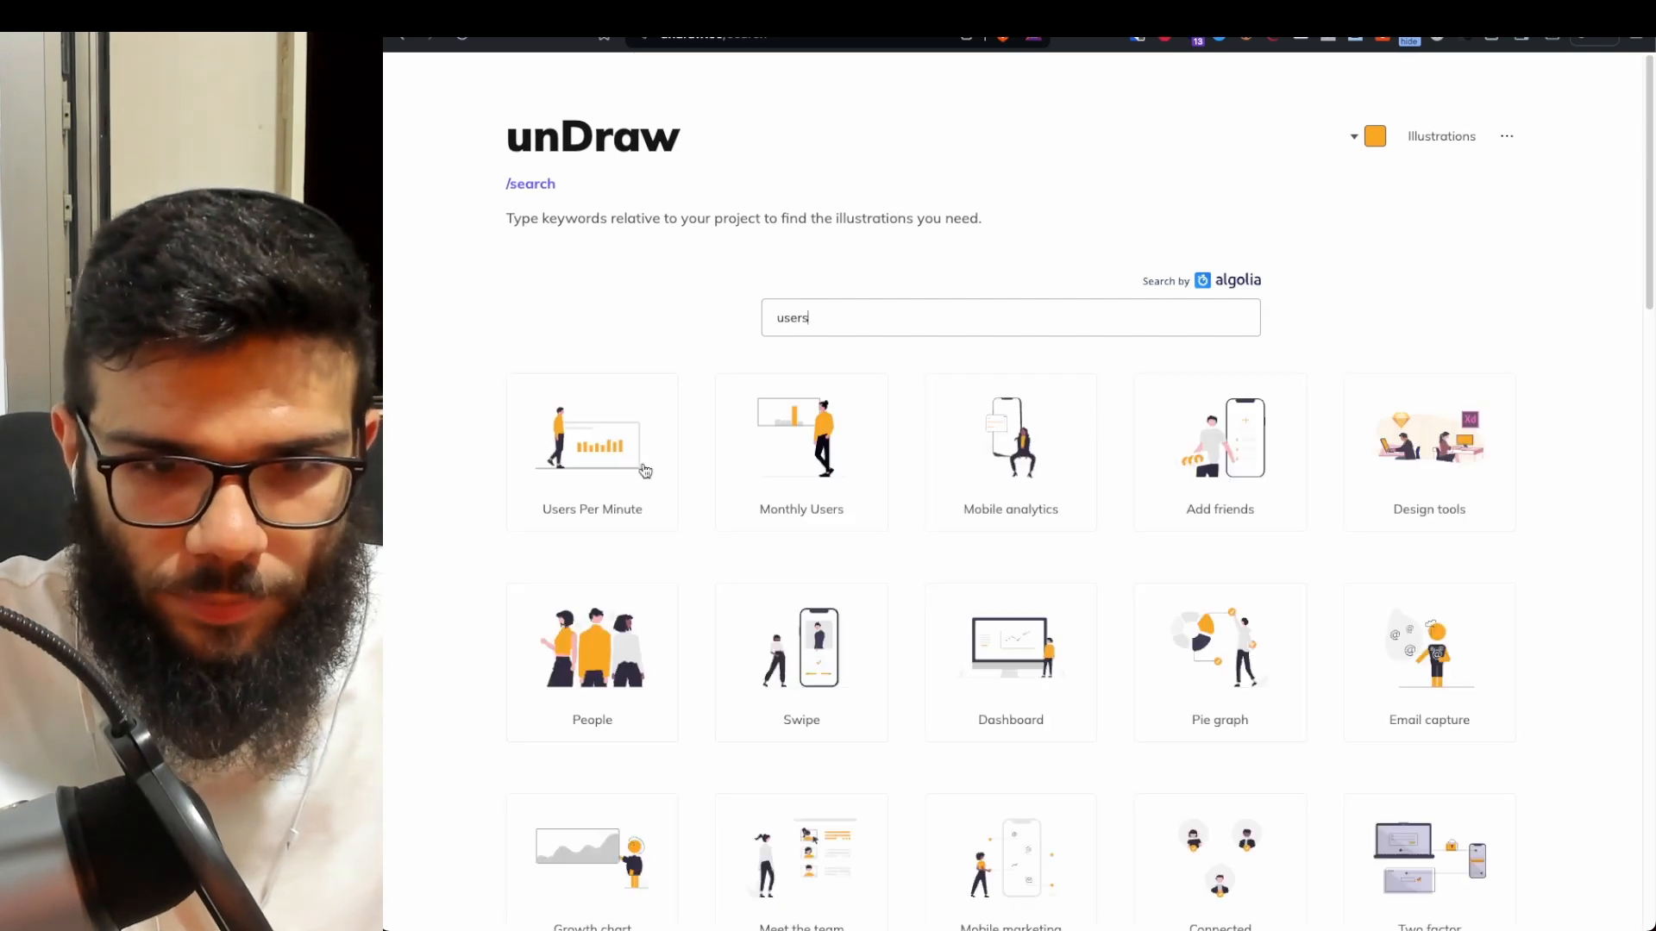
{"action": "scroll", "coordinate": [799, 506], "scroll_direction": "down", "scroll_amount": 3}
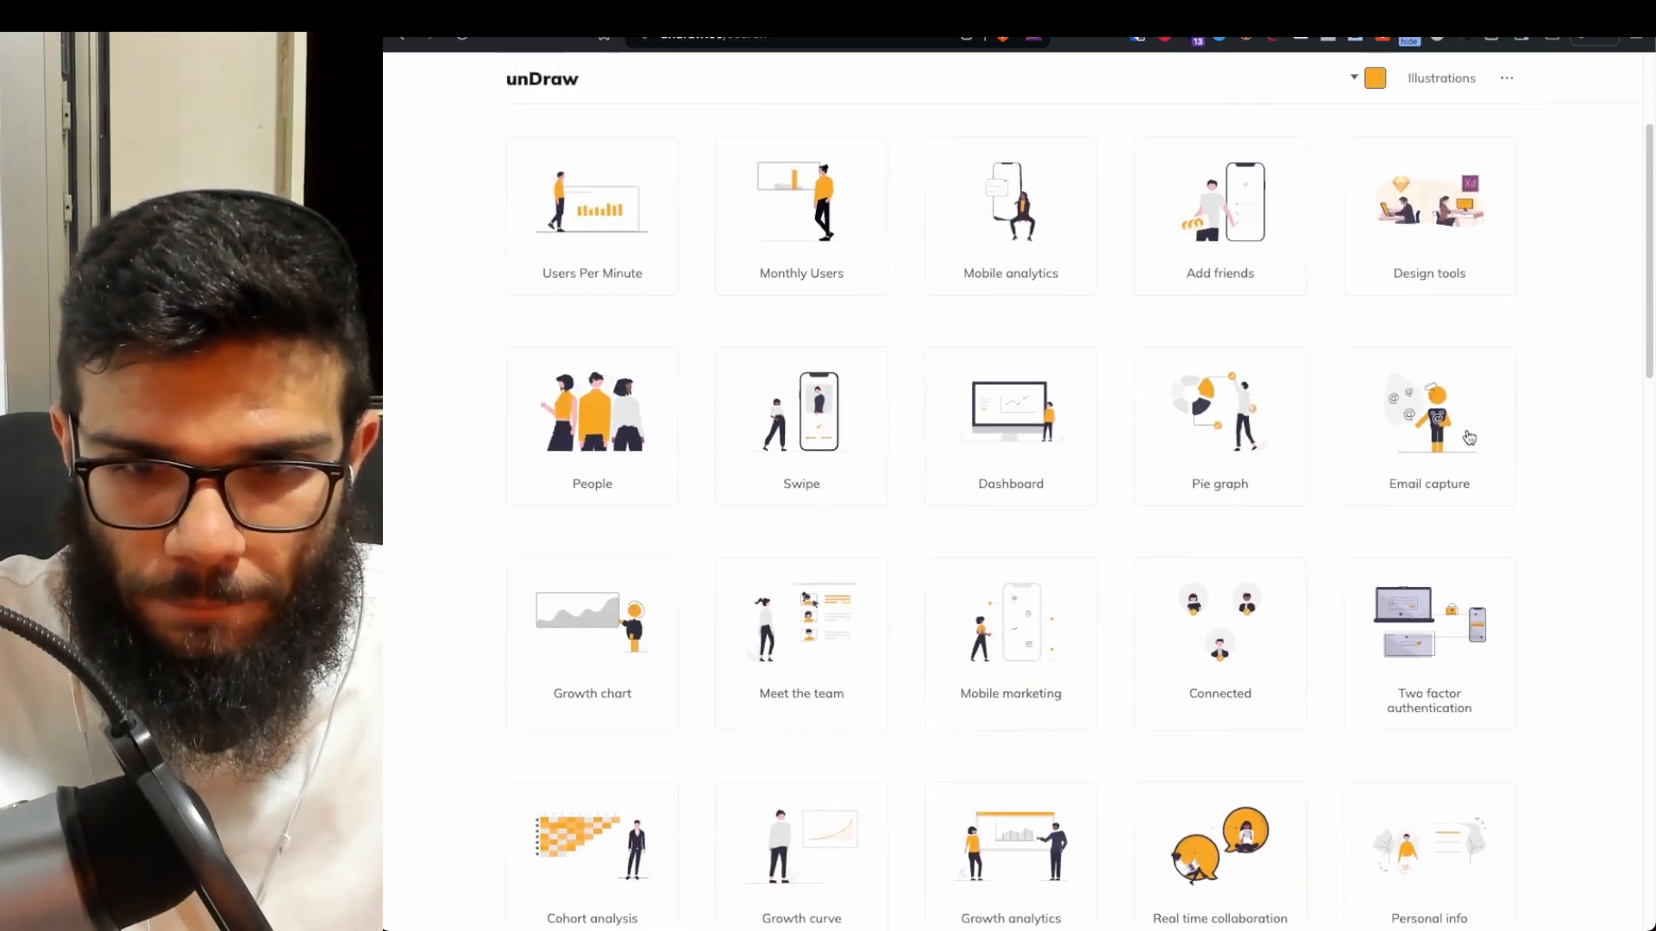
{"action": "scroll", "coordinate": [1466, 435], "scroll_direction": "down", "scroll_amount": 12}
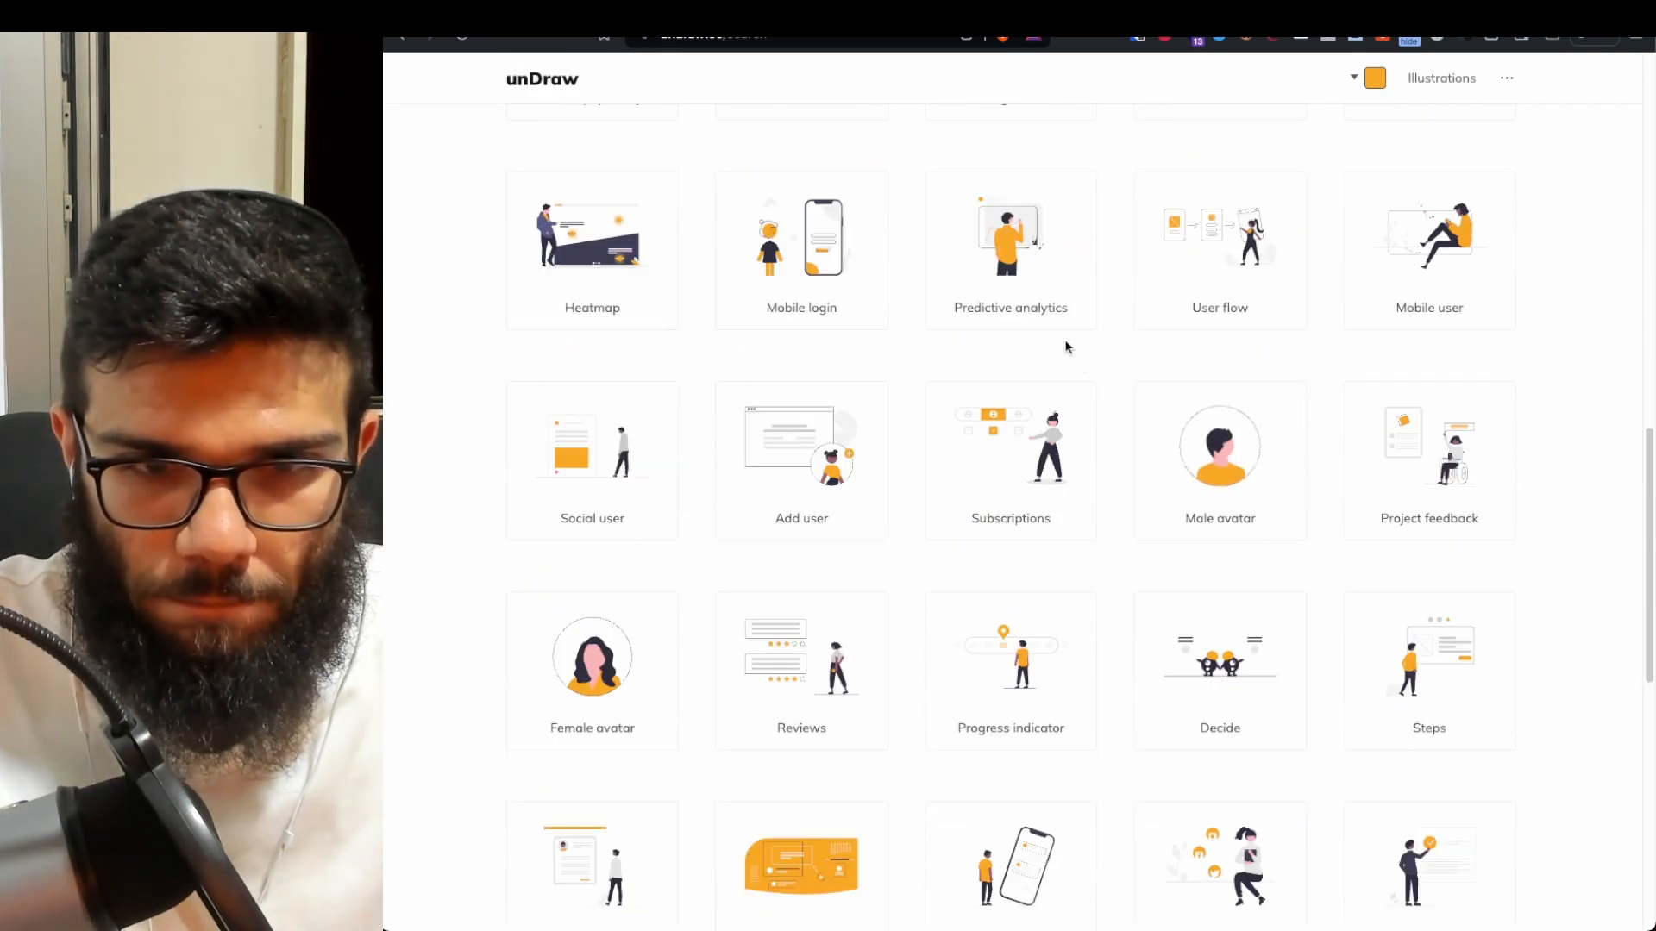
{"action": "scroll", "coordinate": [1230, 344], "scroll_direction": "down", "scroll_amount": 5}
{"action": "scroll", "coordinate": [1224, 328], "scroll_direction": "up", "scroll_amount": 2}
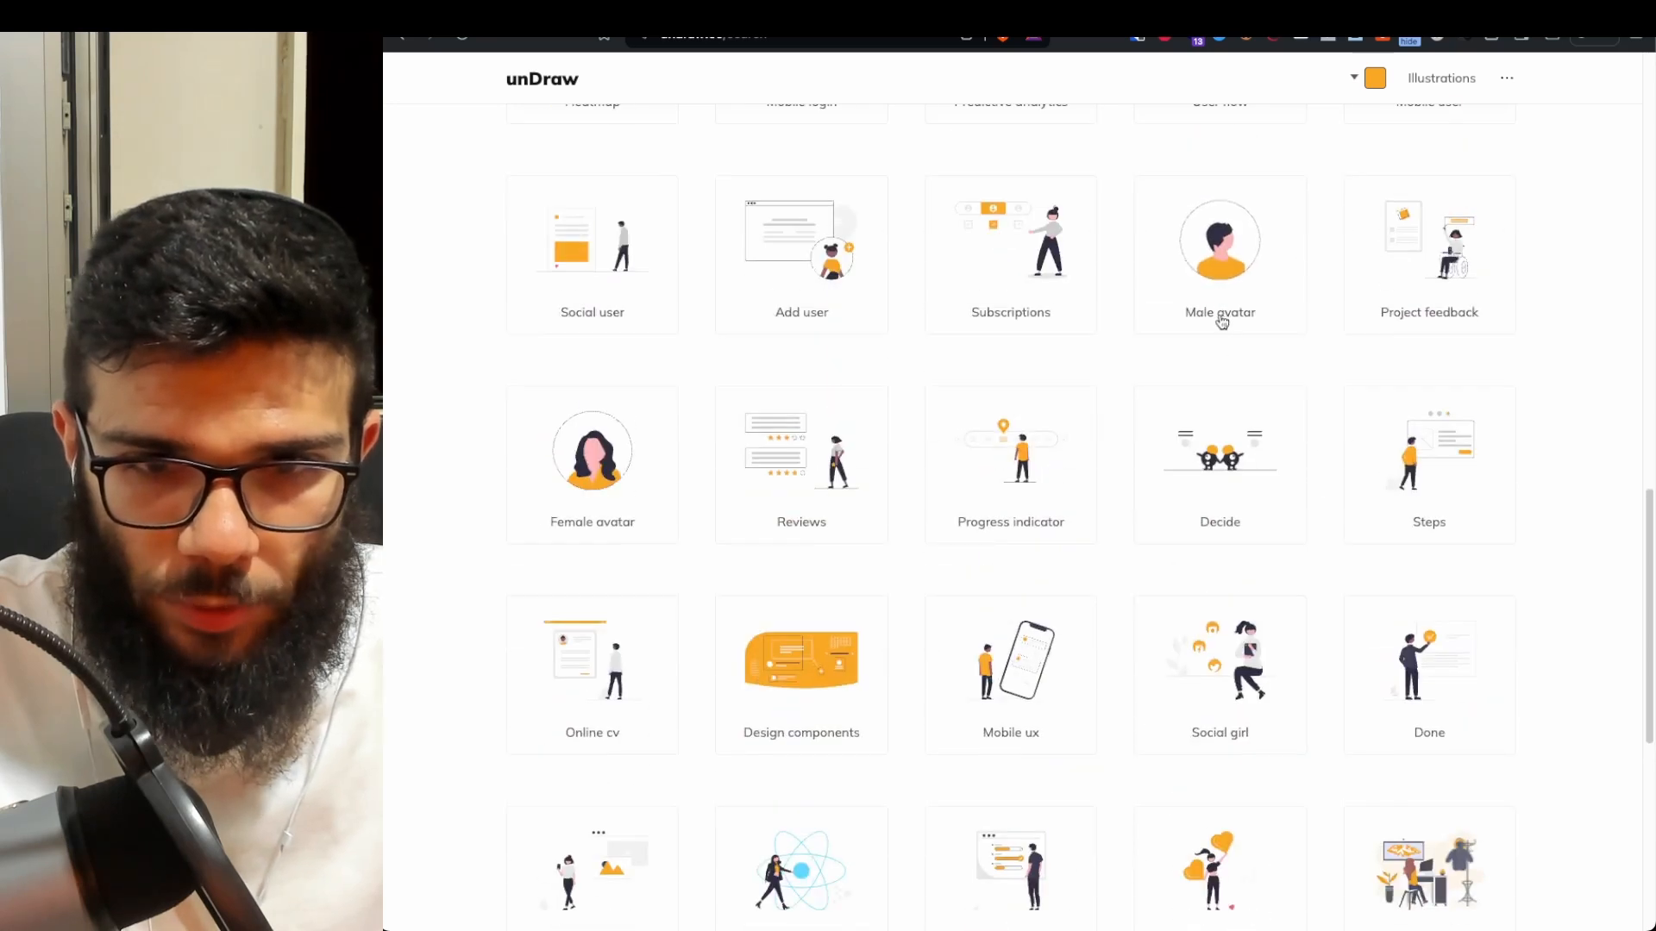
- Open the Profile data illustration's download options, after briefly opening Male avatar's
{"action": "left_click", "coordinate": [1221, 322]}
{"action": "left_click", "coordinate": [1098, 441]}
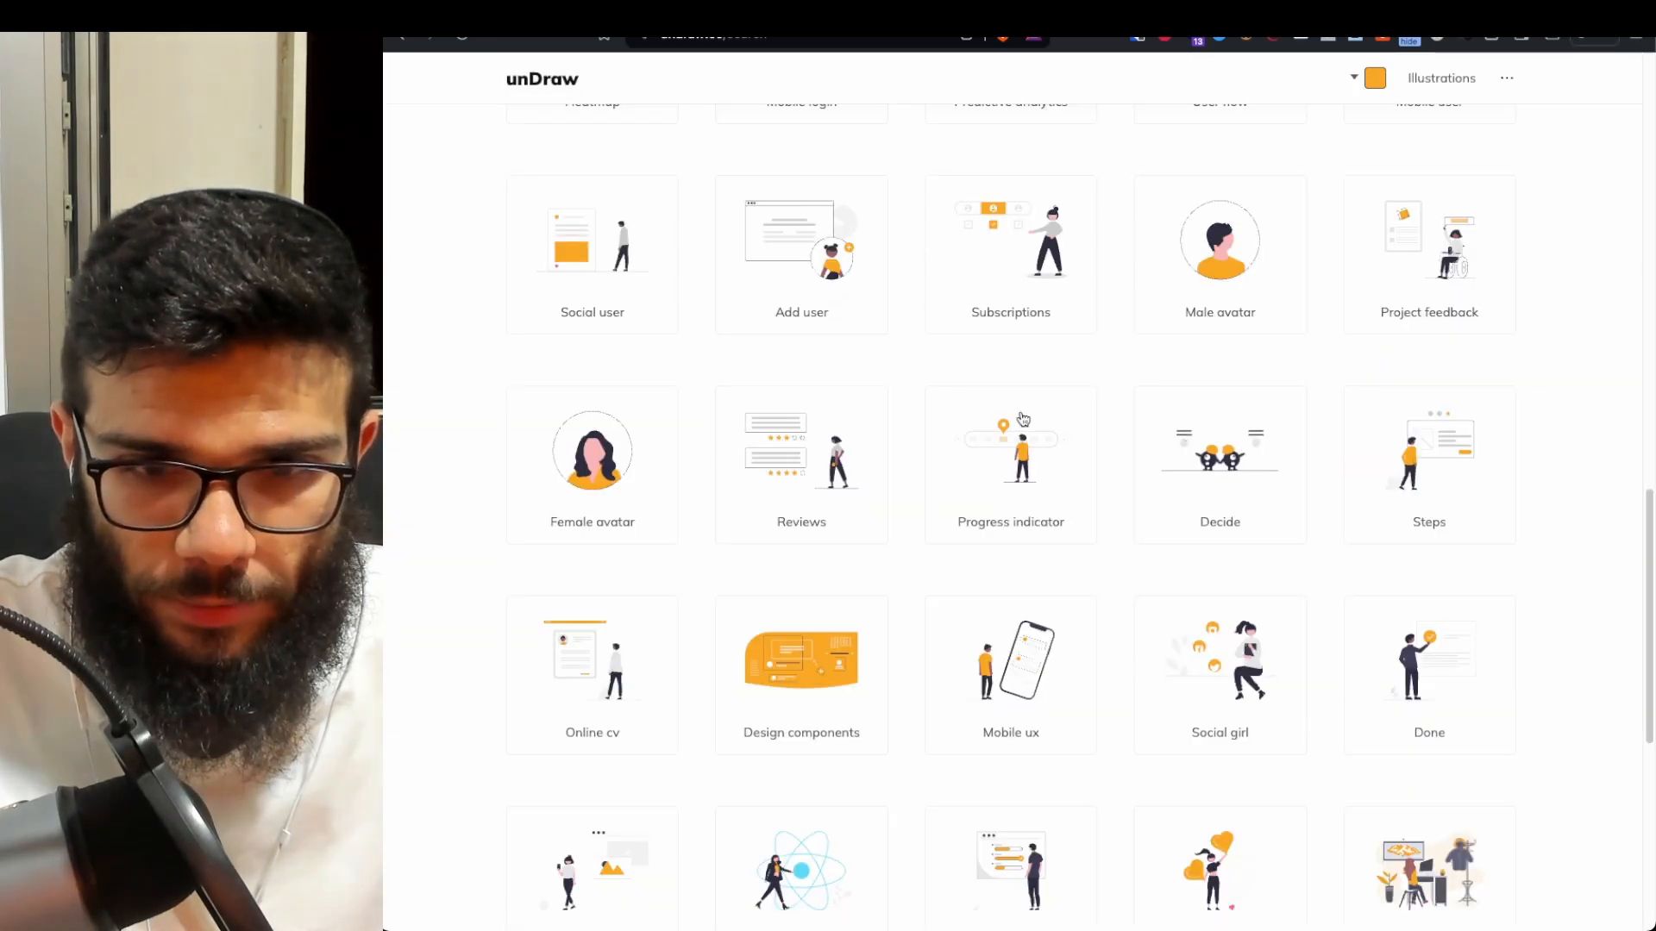
{"action": "scroll", "coordinate": [710, 665], "scroll_direction": "down", "scroll_amount": 6}
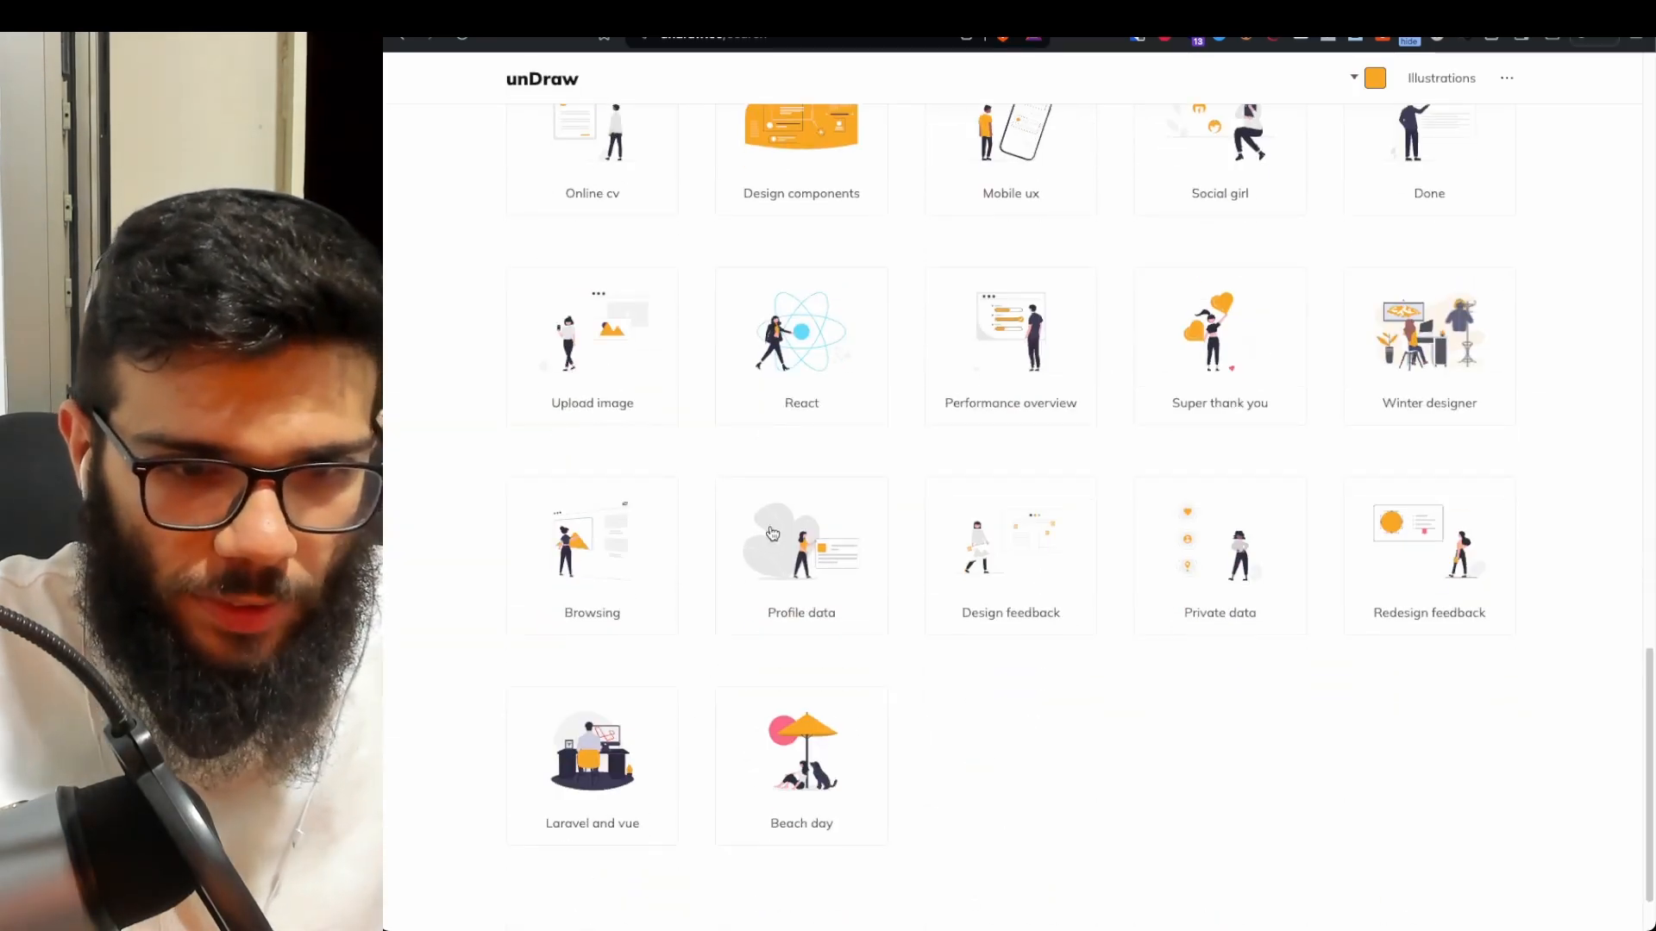
{"action": "left_click", "coordinate": [802, 587]}
- Download the orange Profile data illustration as a PNG and save the file
{"action": "right_click", "coordinate": [797, 472]}
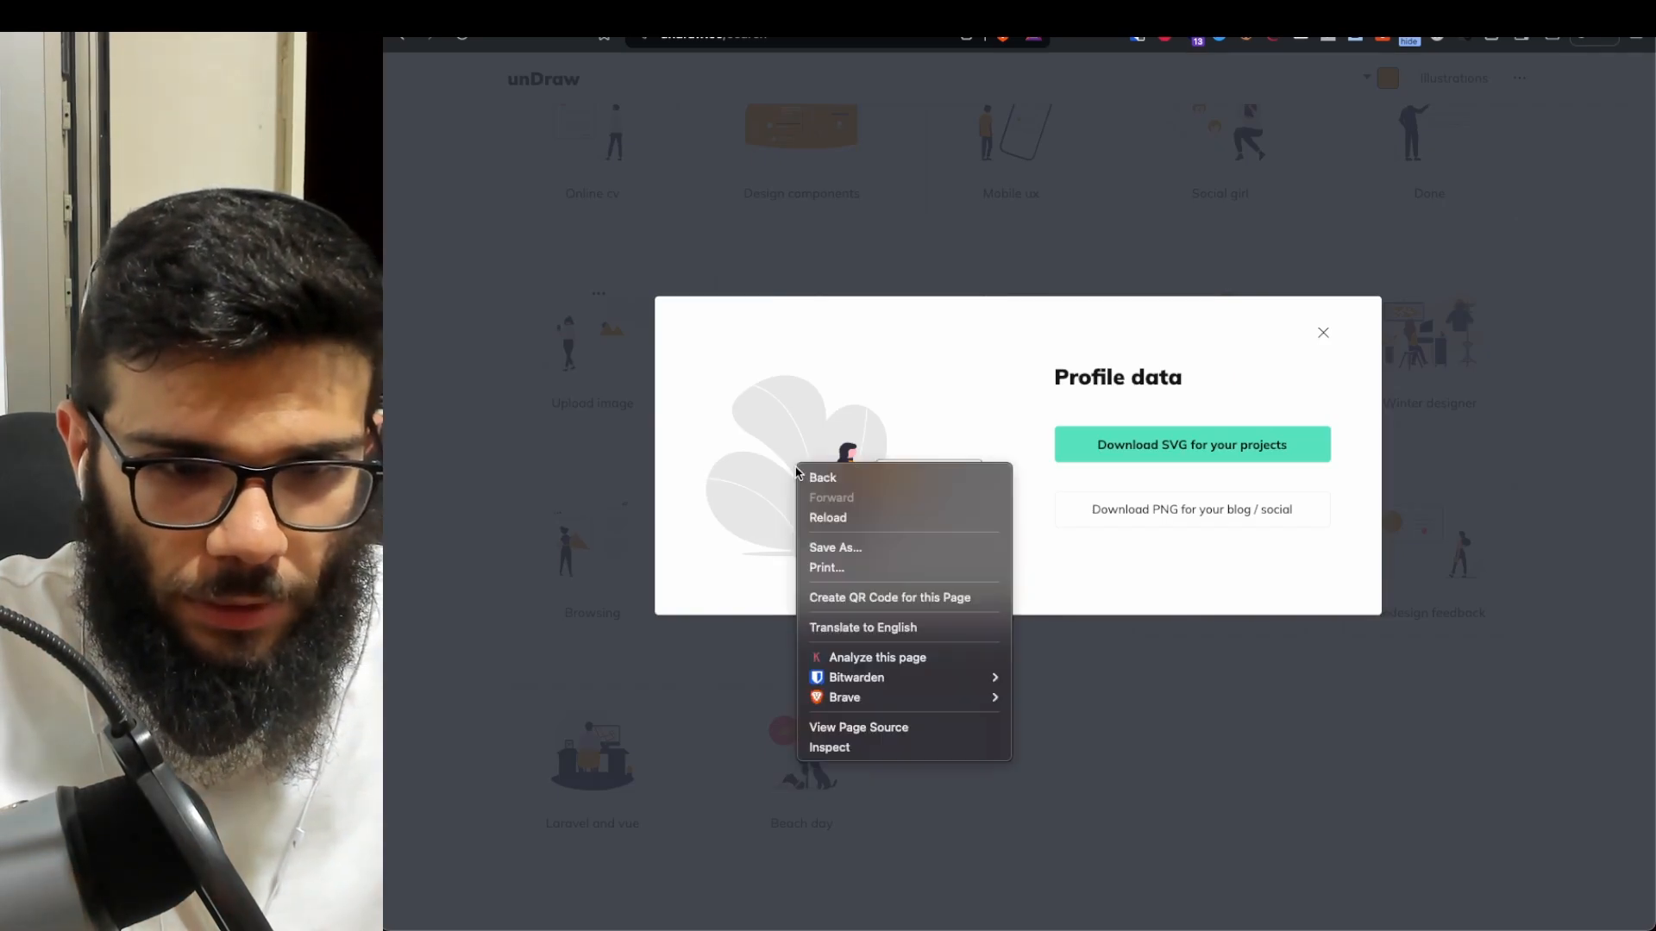
{"action": "left_click", "coordinate": [781, 465]}
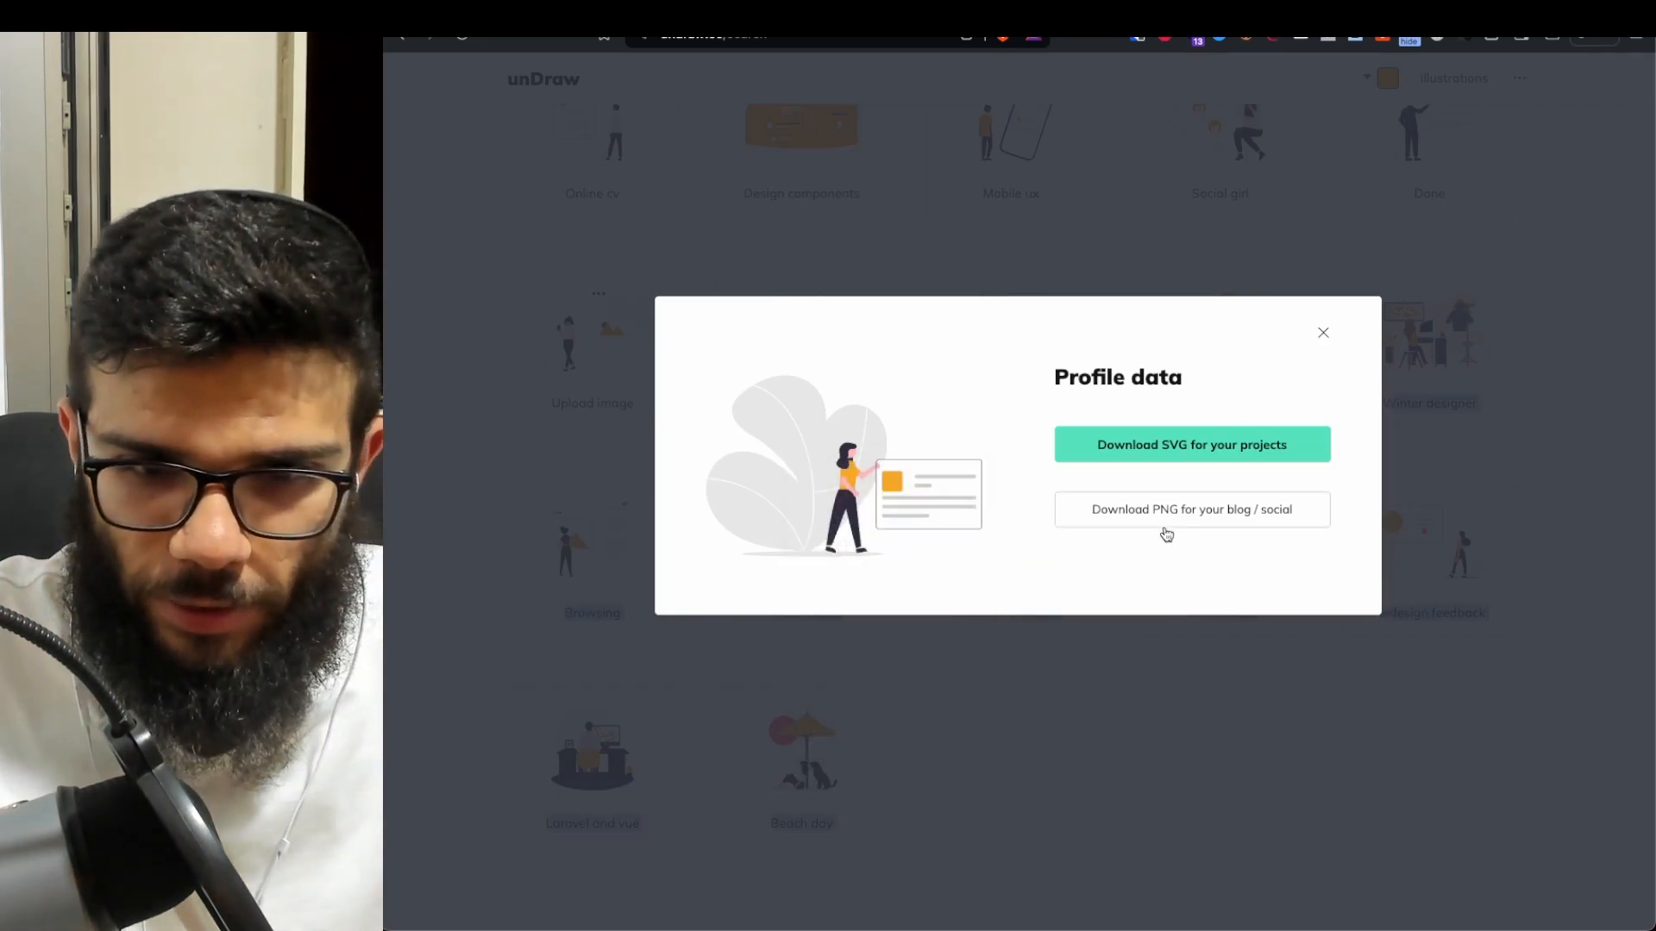
{"action": "left_click", "coordinate": [1236, 529]}
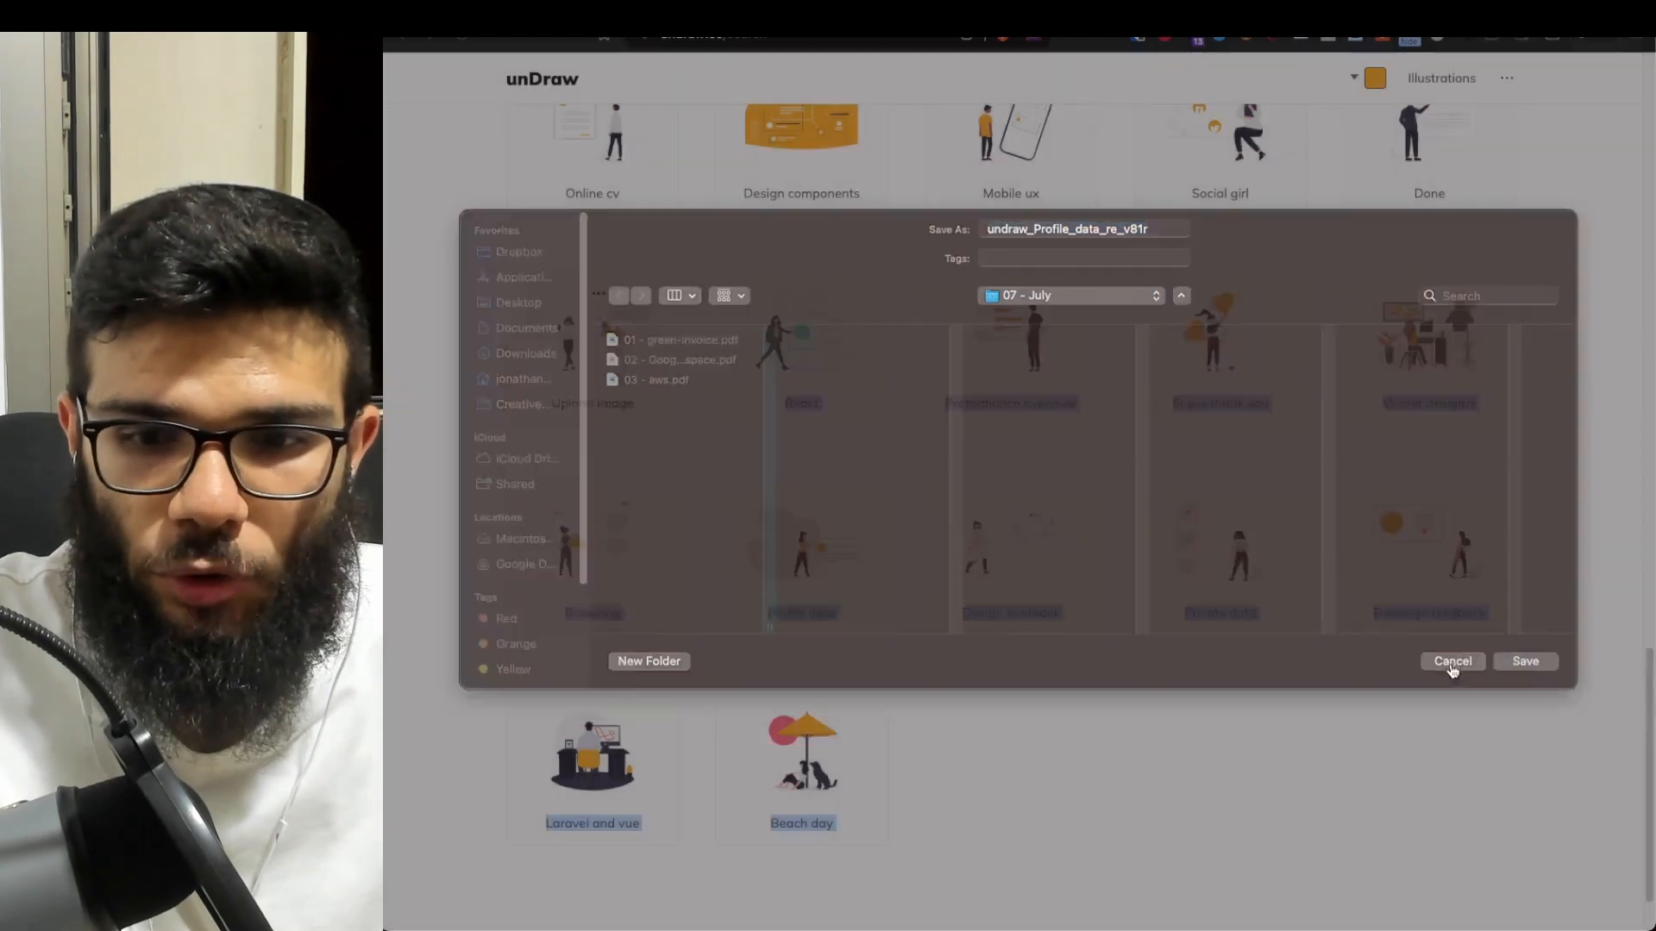
{"action": "left_click", "coordinate": [1525, 667]}
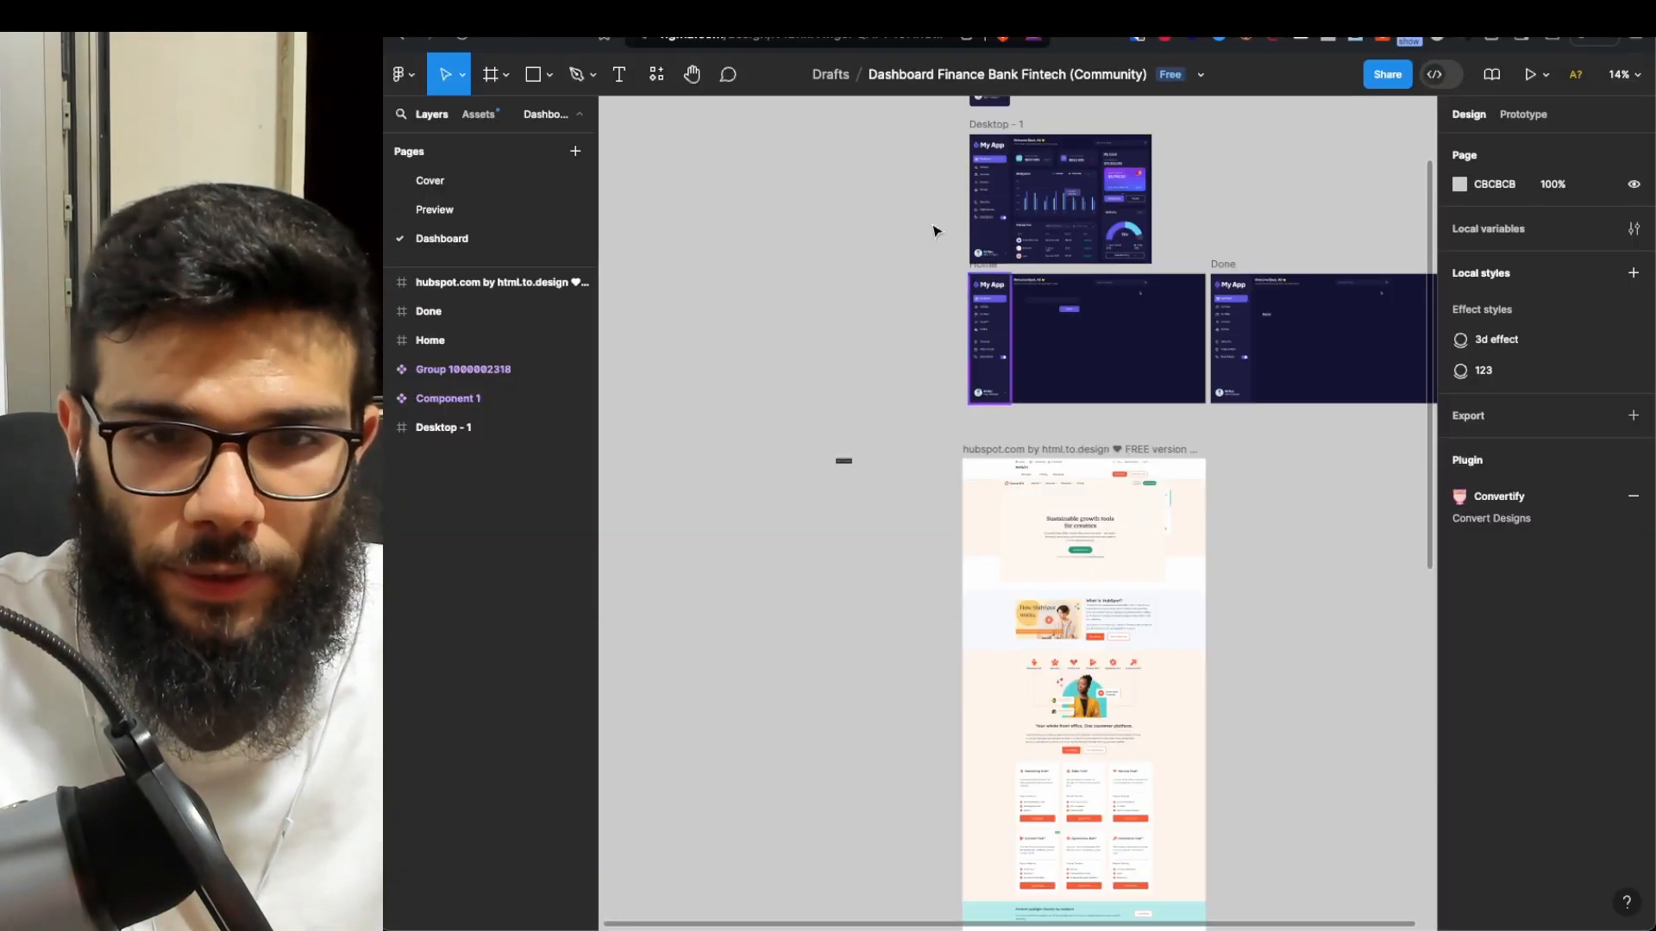
{"action": "left_click_drag", "start_coordinate": [1275, 471], "coordinate": [1150, 361]}
- Open dribbble.com in a new browser tab
{"action": "left_click", "coordinate": [1265, 432]}
{"action": "key", "text": "super+t"}
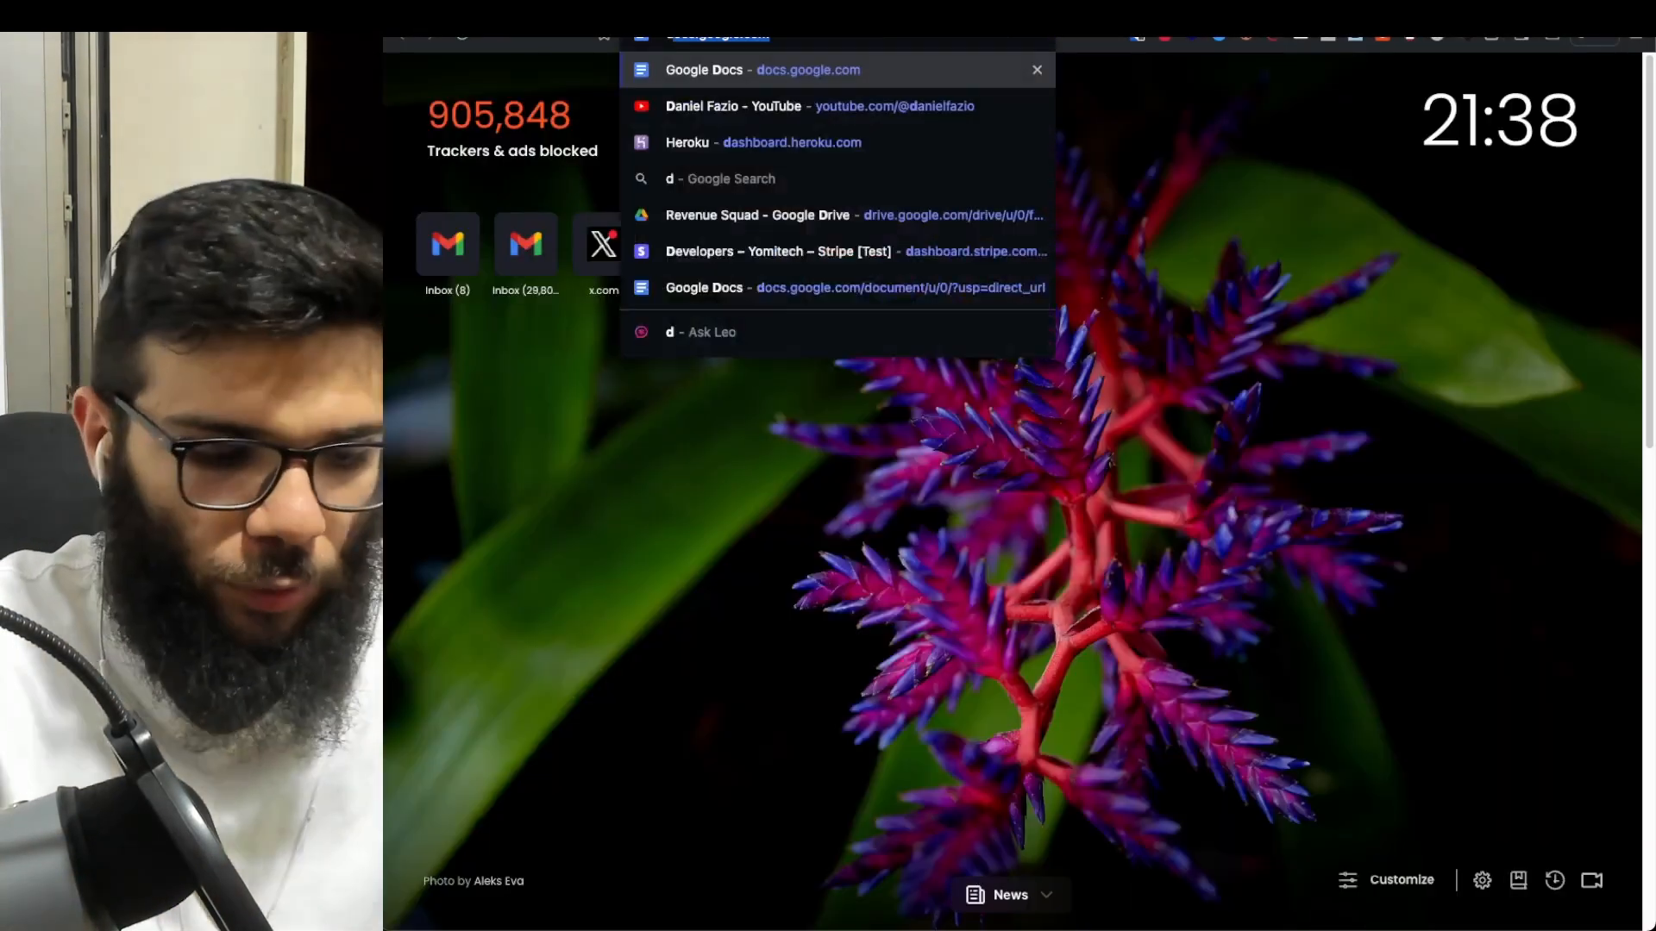
{"action": "type", "text": "dribbl"}
{"action": "key", "text": "BackSpace"}
{"action": "type", "text": "ble.com"}
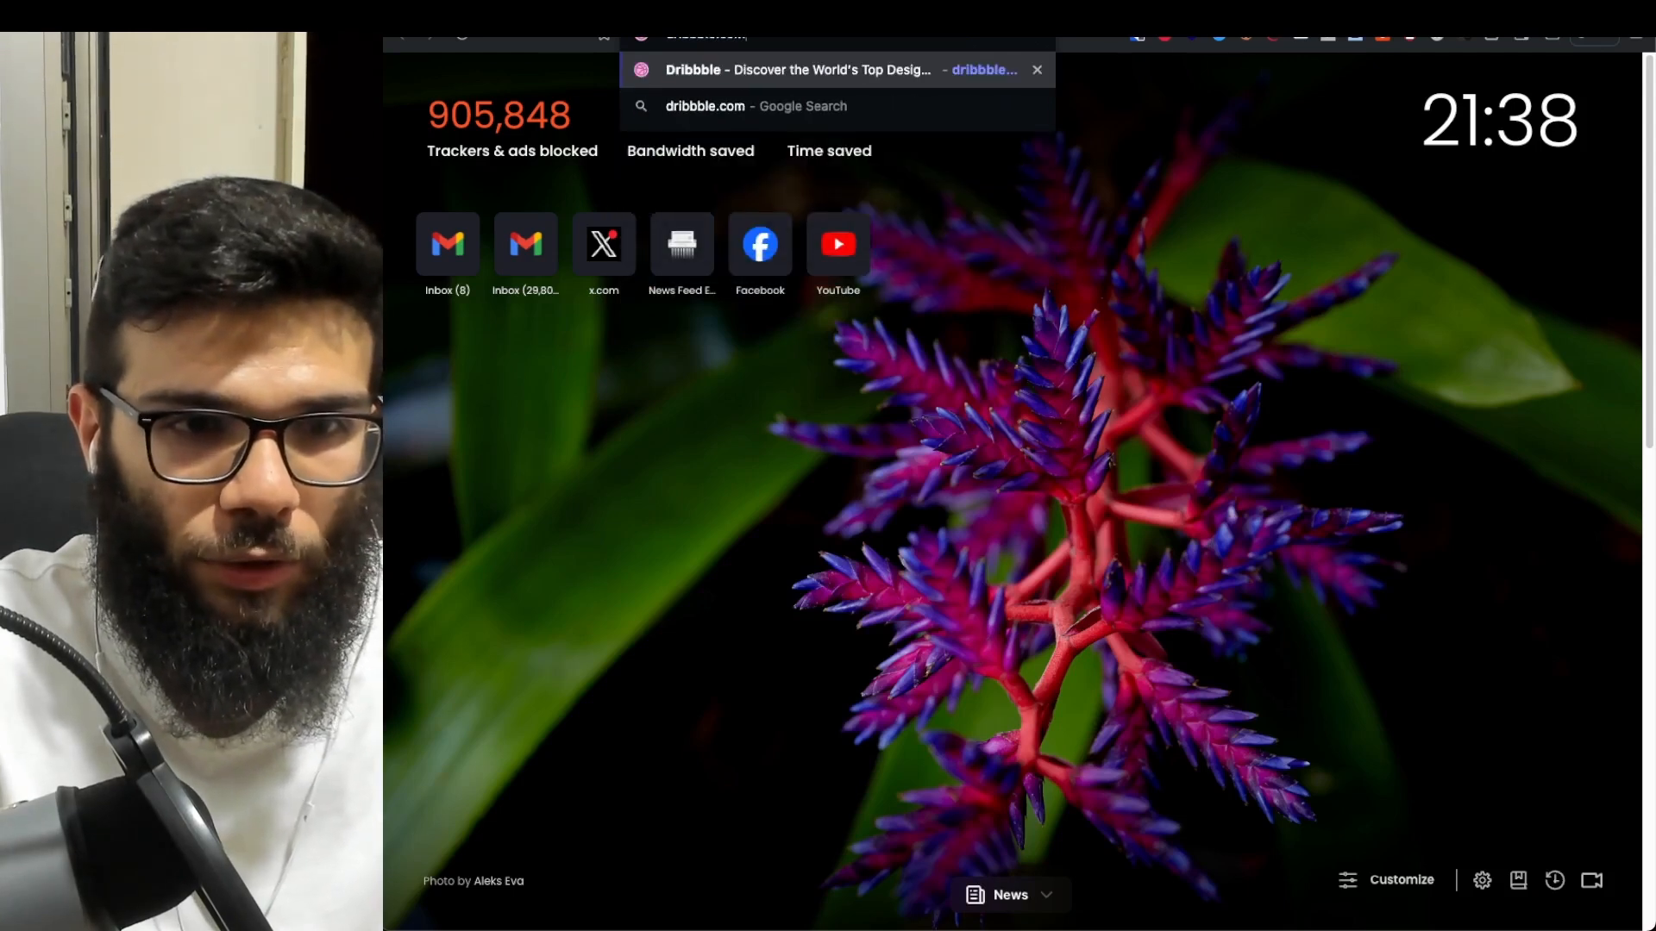
{"action": "key", "text": "Return"}
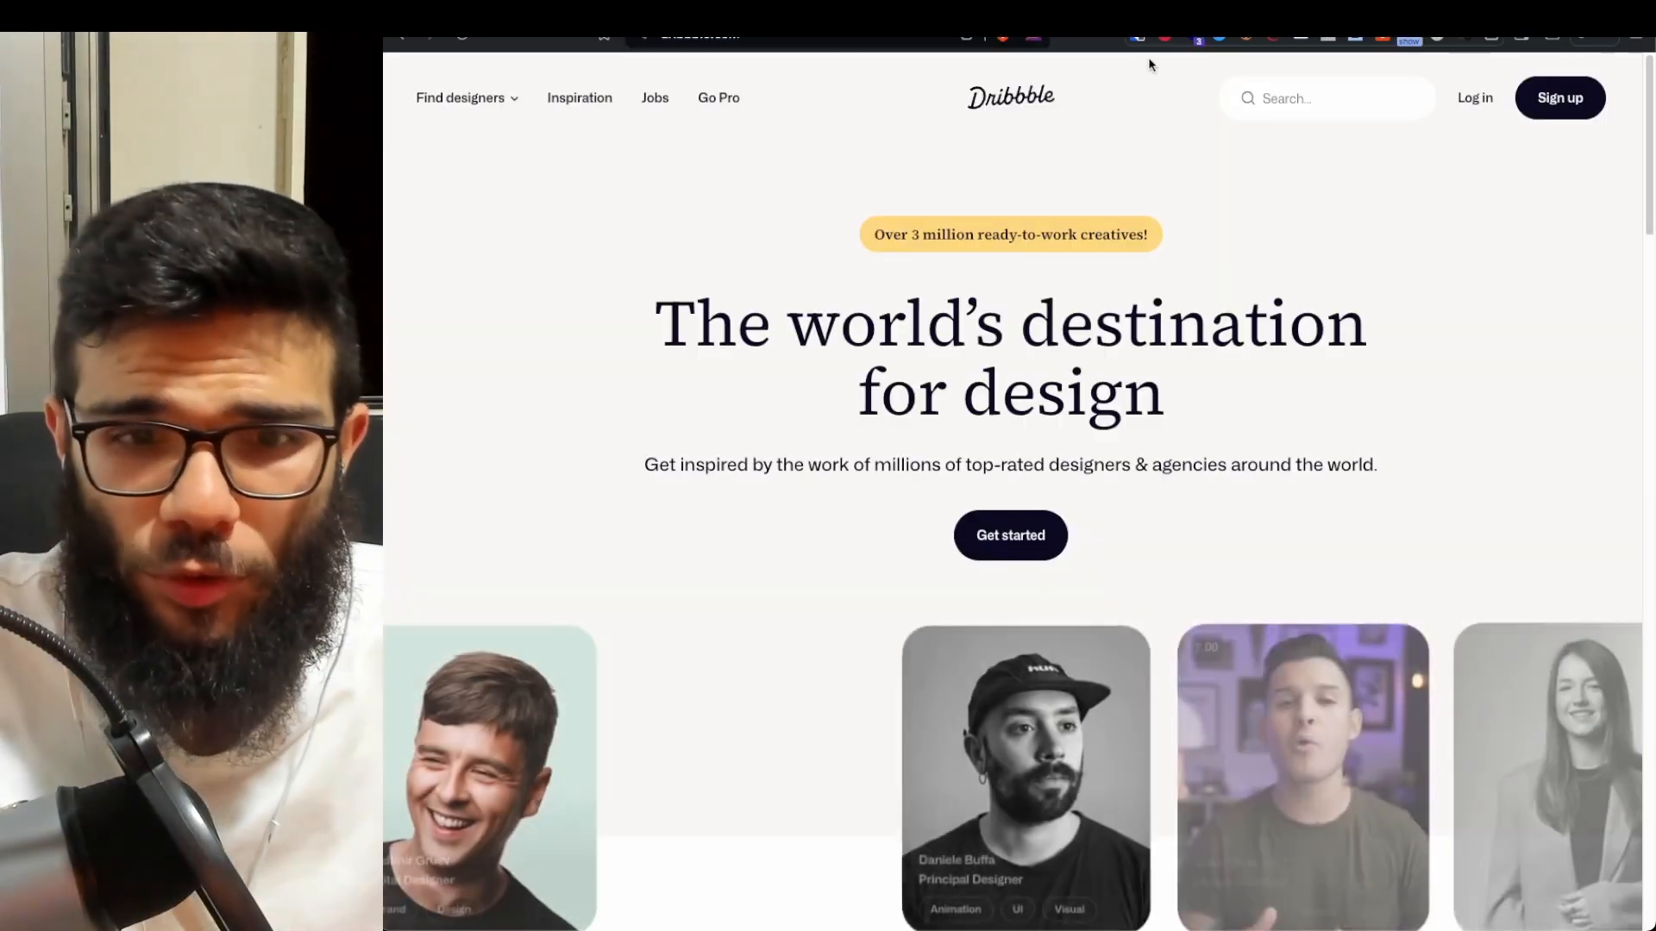
- Search Dribbble for 'saas', scroll through the shots, then start typing 'ai saas'
{"action": "left_click", "coordinate": [1384, 99]}
{"action": "type", "text": "saas"}
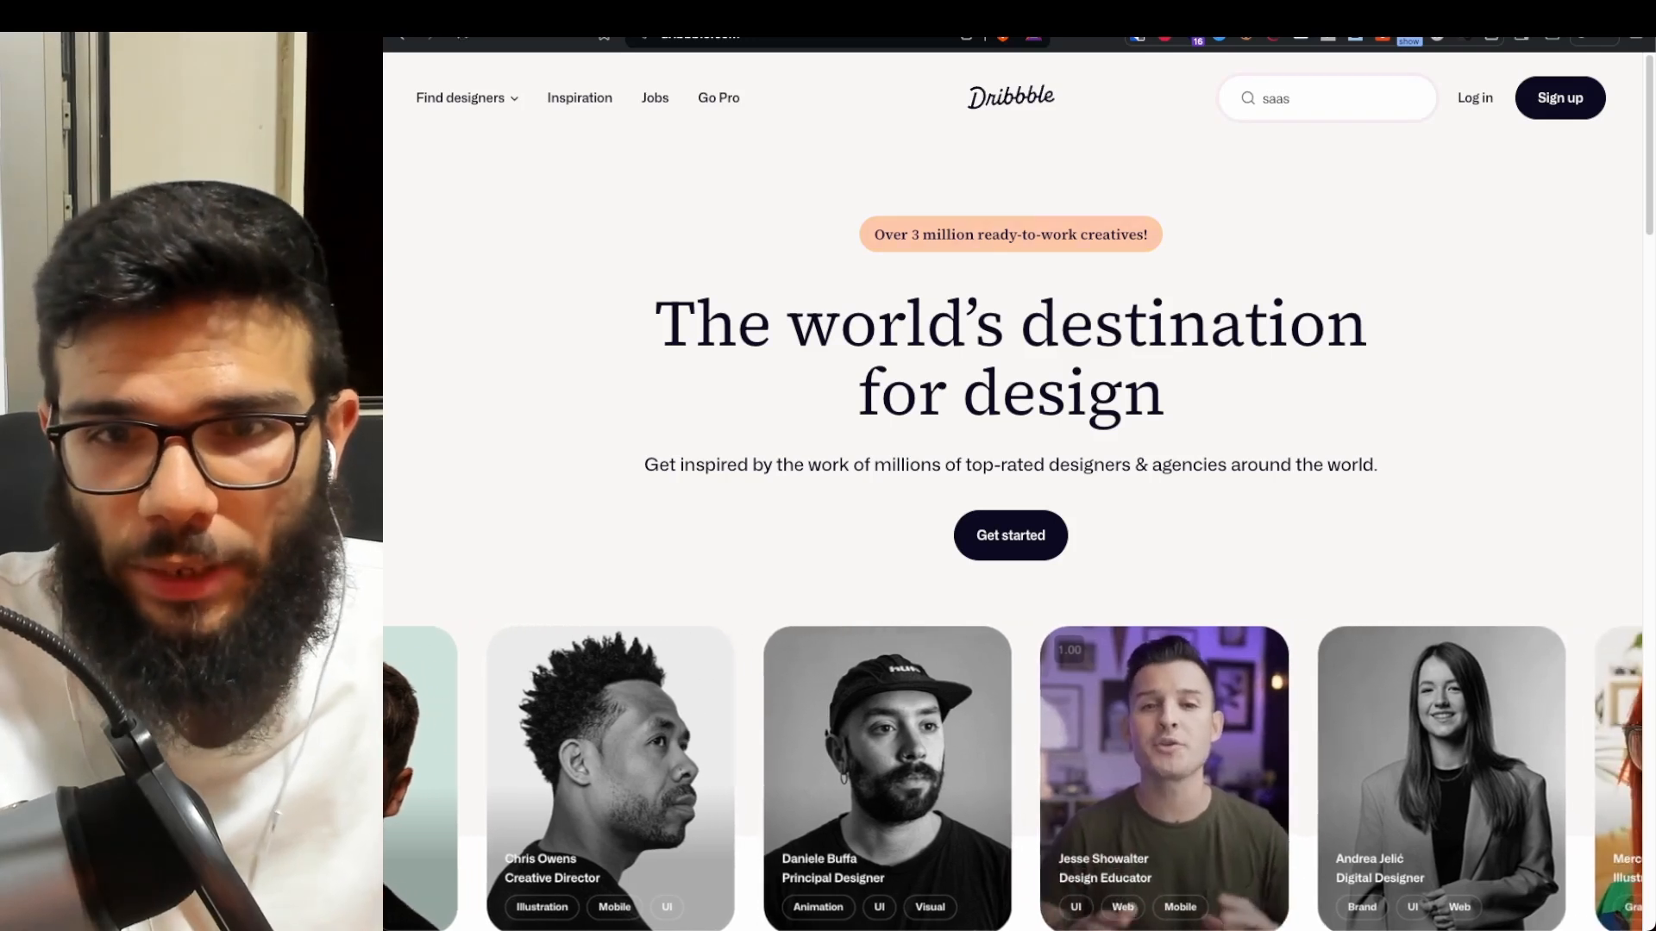
{"action": "key", "text": "Return"}
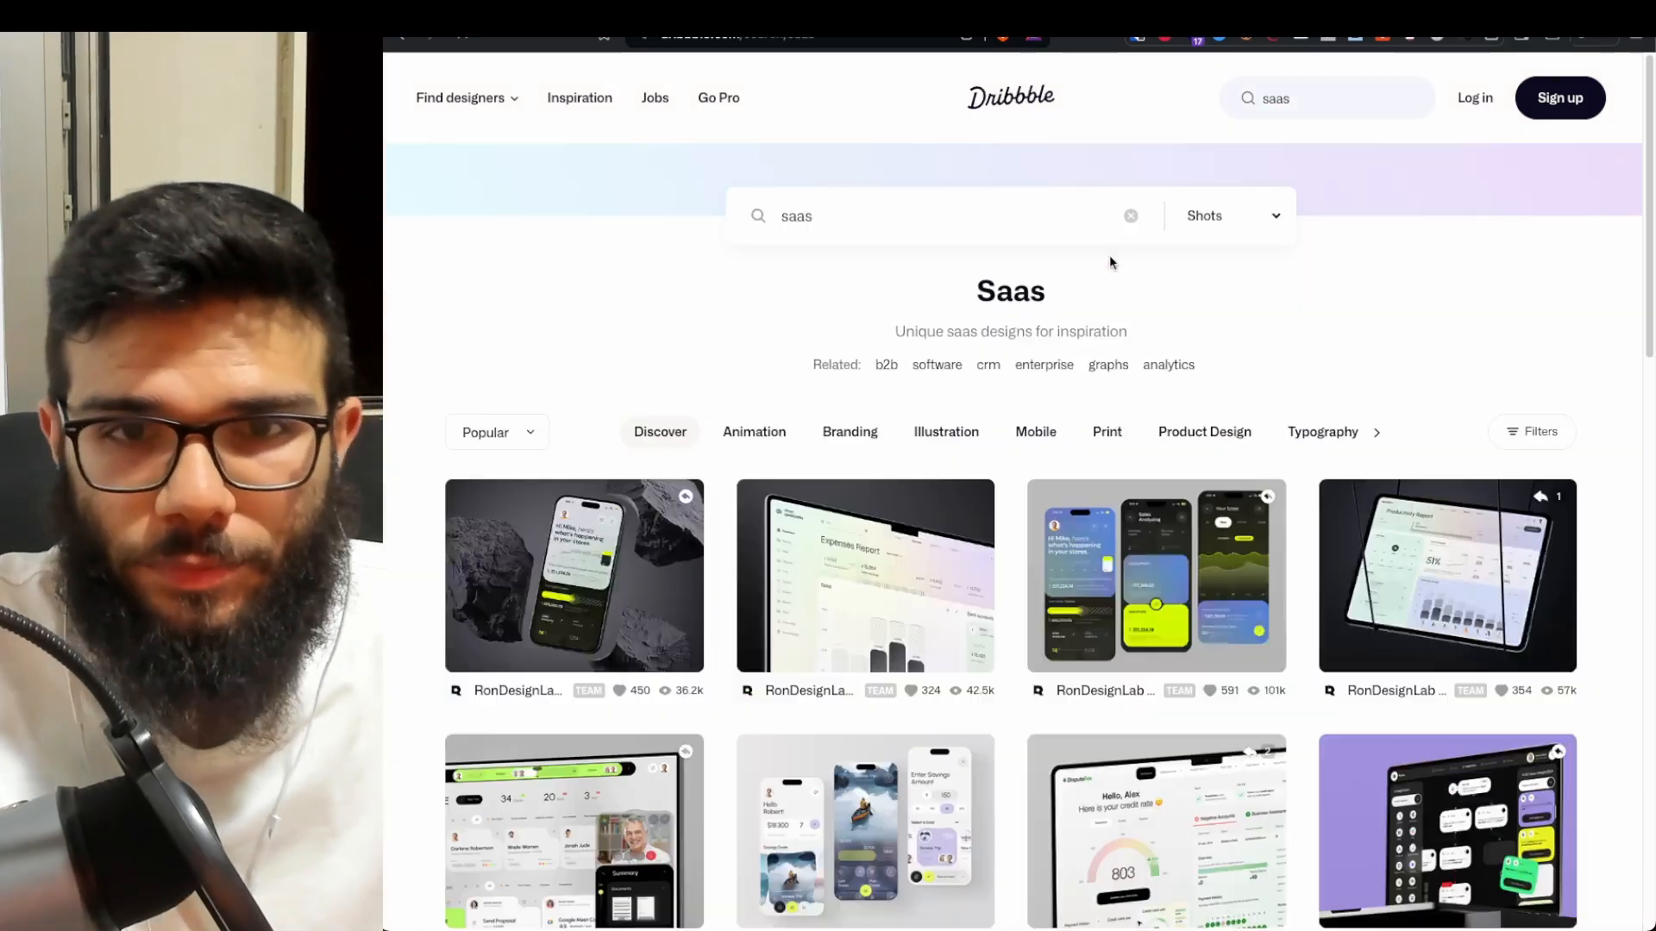
{"action": "scroll", "coordinate": [1143, 359], "scroll_direction": "down", "scroll_amount": 2}
{"action": "scroll", "coordinate": [843, 345], "scroll_direction": "down", "scroll_amount": 6}
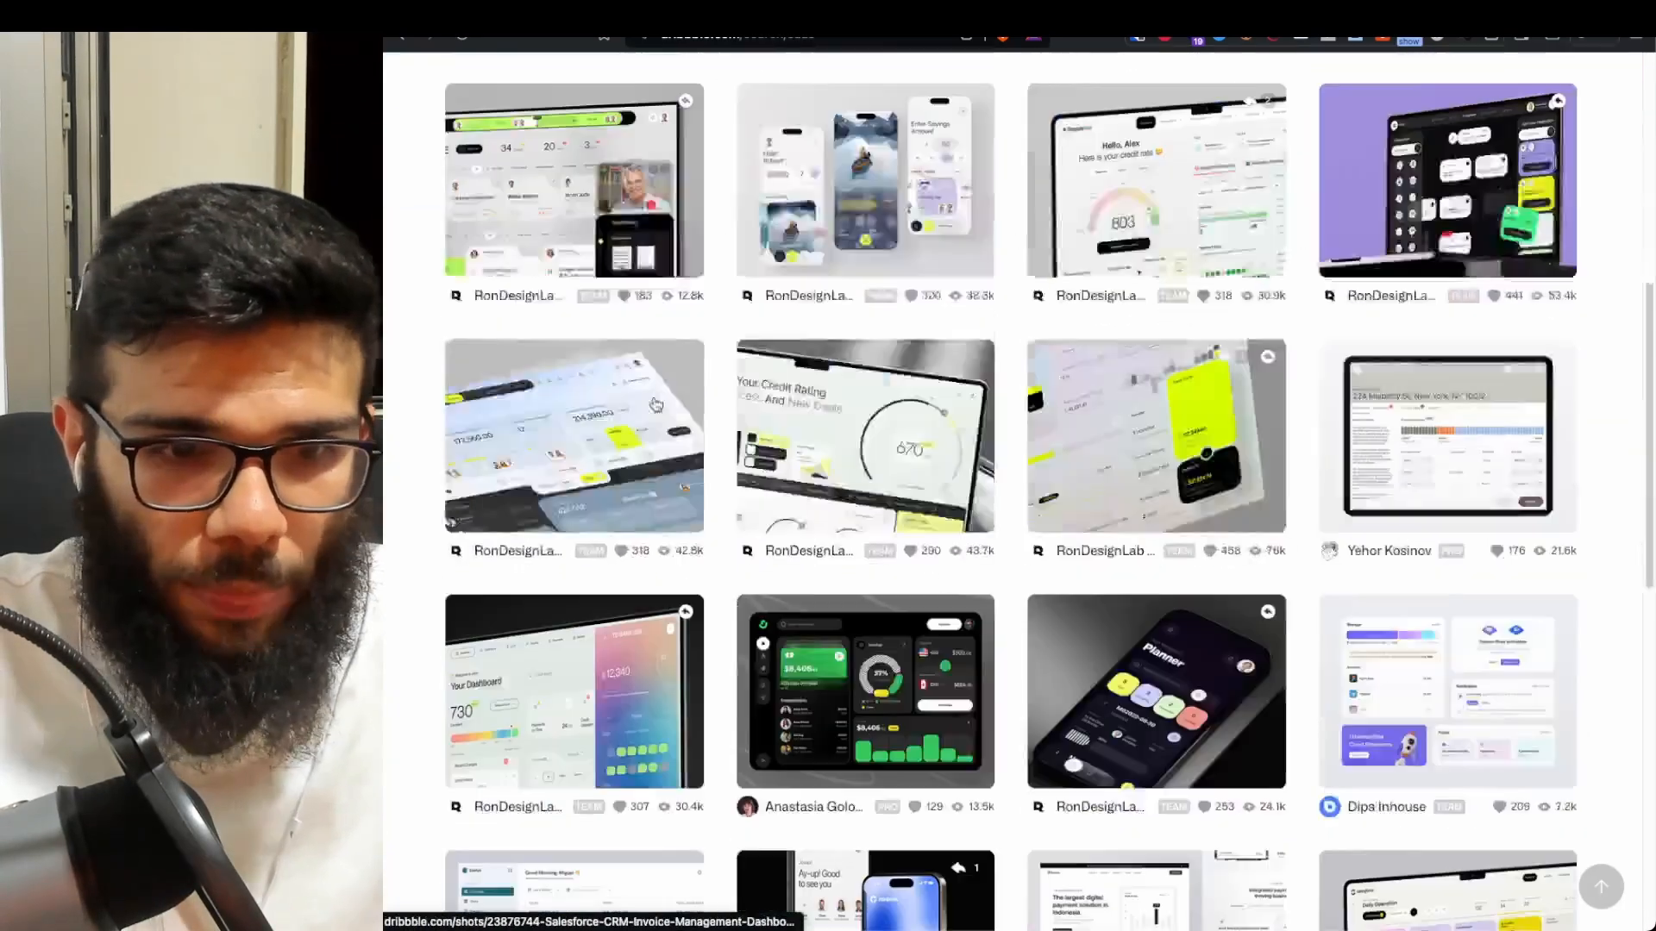
{"action": "scroll", "coordinate": [819, 566], "scroll_direction": "down", "scroll_amount": 4}
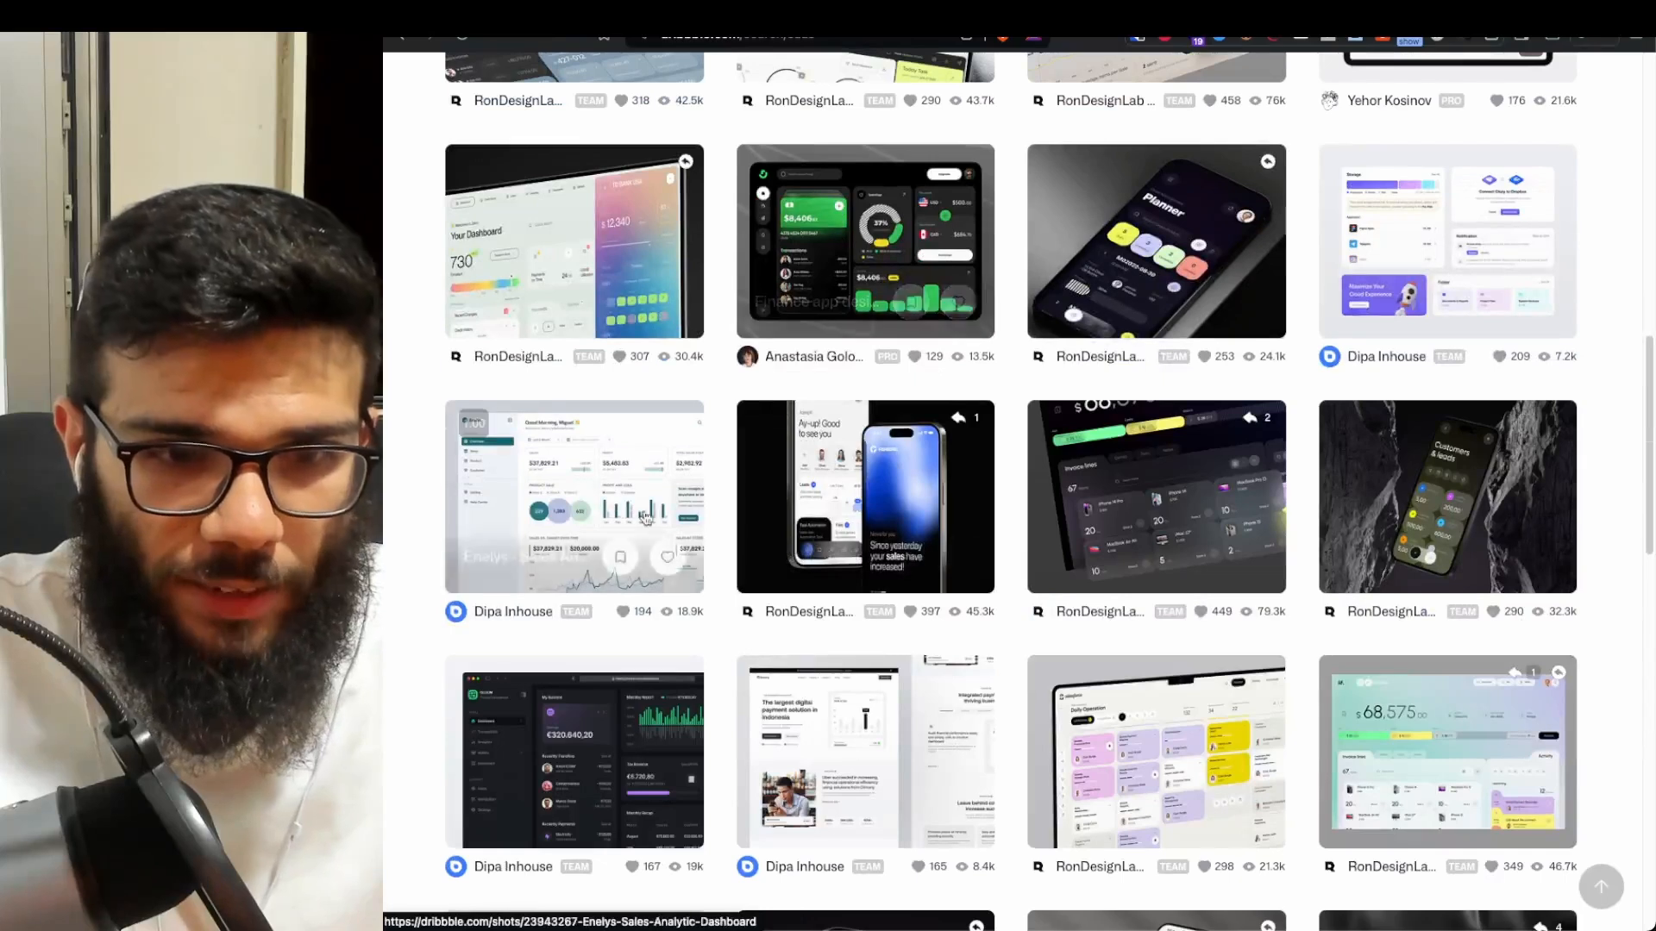
{"action": "scroll", "coordinate": [1077, 477], "scroll_direction": "down", "scroll_amount": 9}
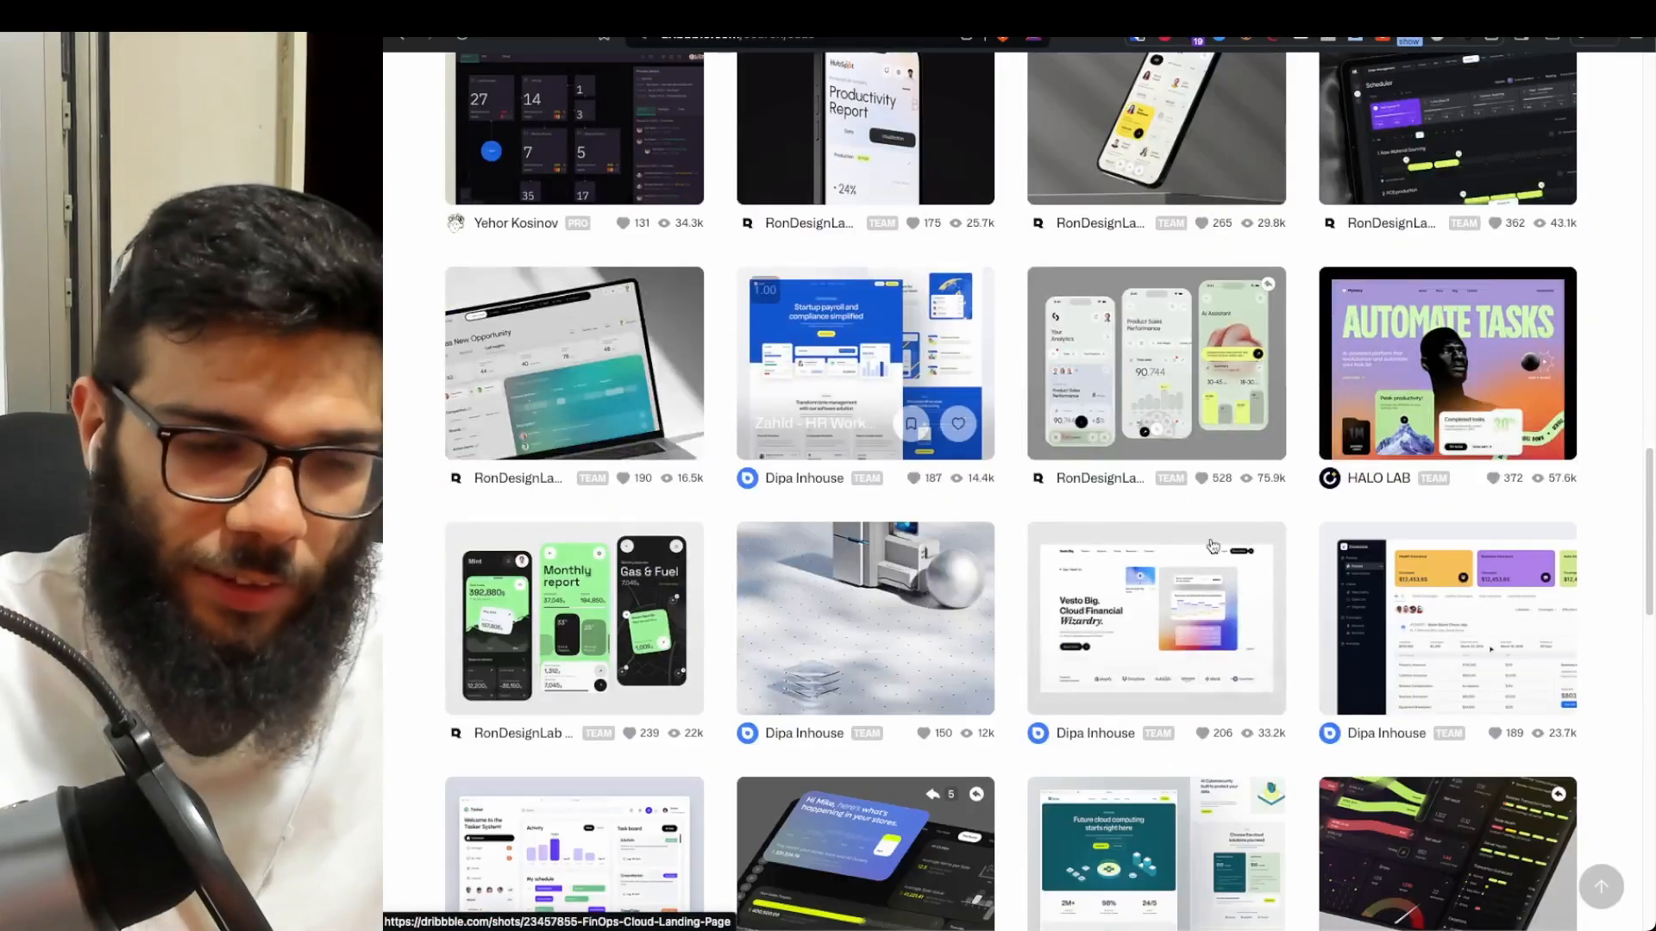
{"action": "scroll", "coordinate": [915, 529], "scroll_direction": "down", "scroll_amount": 5}
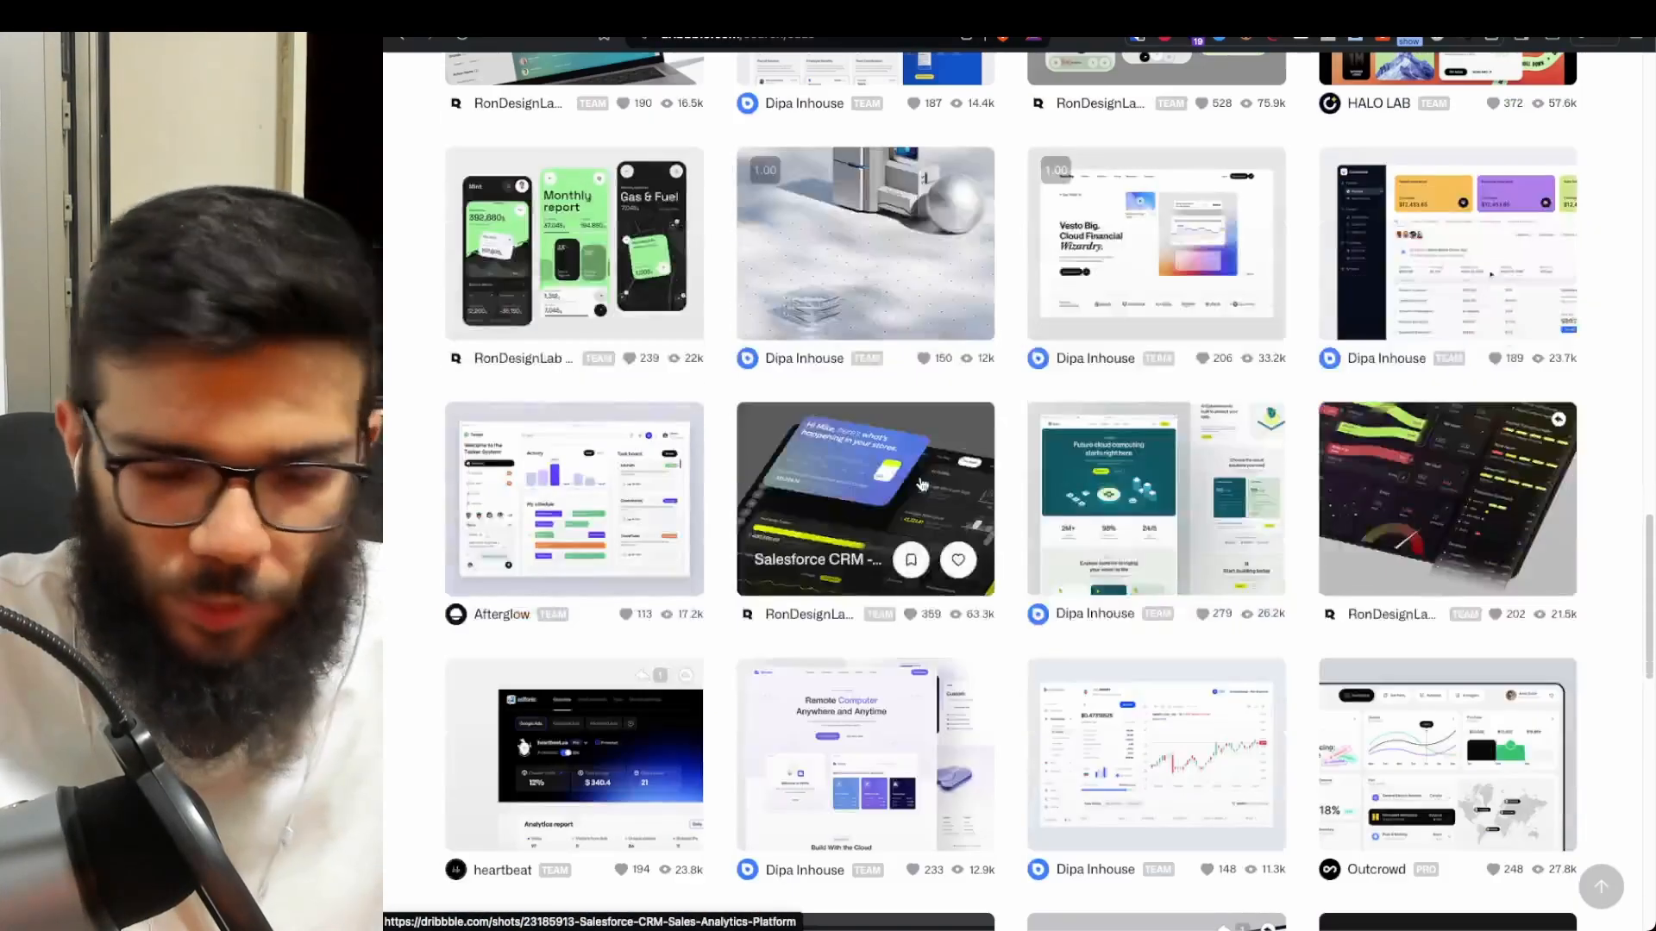
{"action": "scroll", "coordinate": [862, 561], "scroll_direction": "down", "scroll_amount": 4}
{"action": "scroll", "coordinate": [954, 458], "scroll_direction": "up", "scroll_amount": 20}
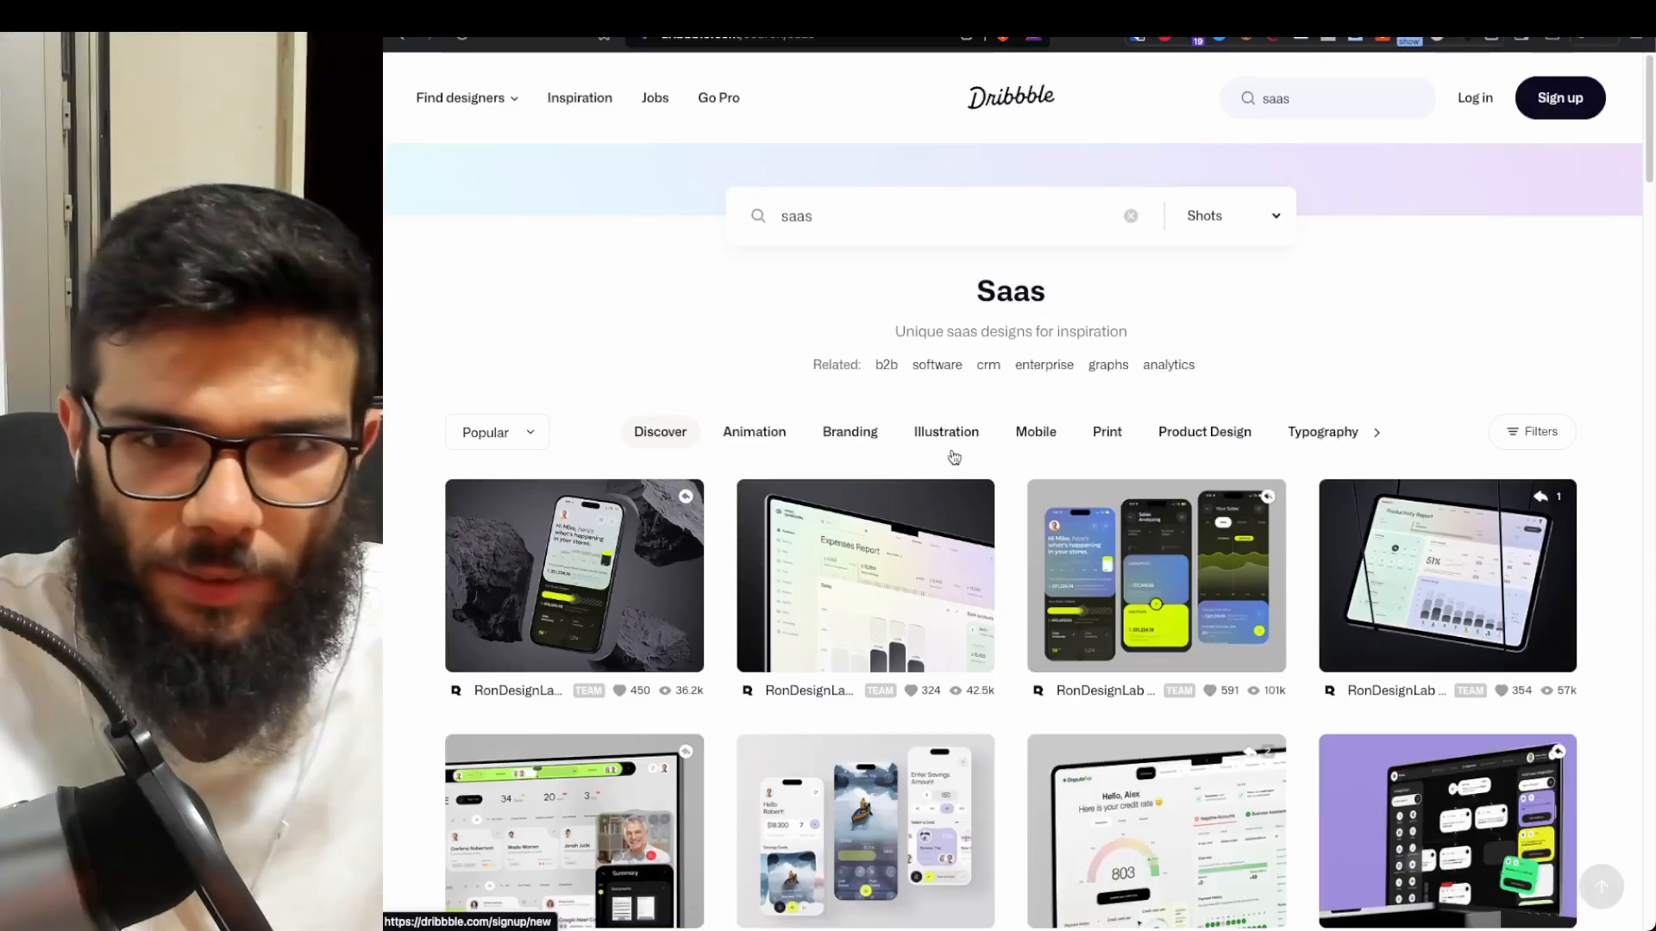
{"action": "double_click", "coordinate": [1302, 102]}
{"action": "type", "text": "ai"}
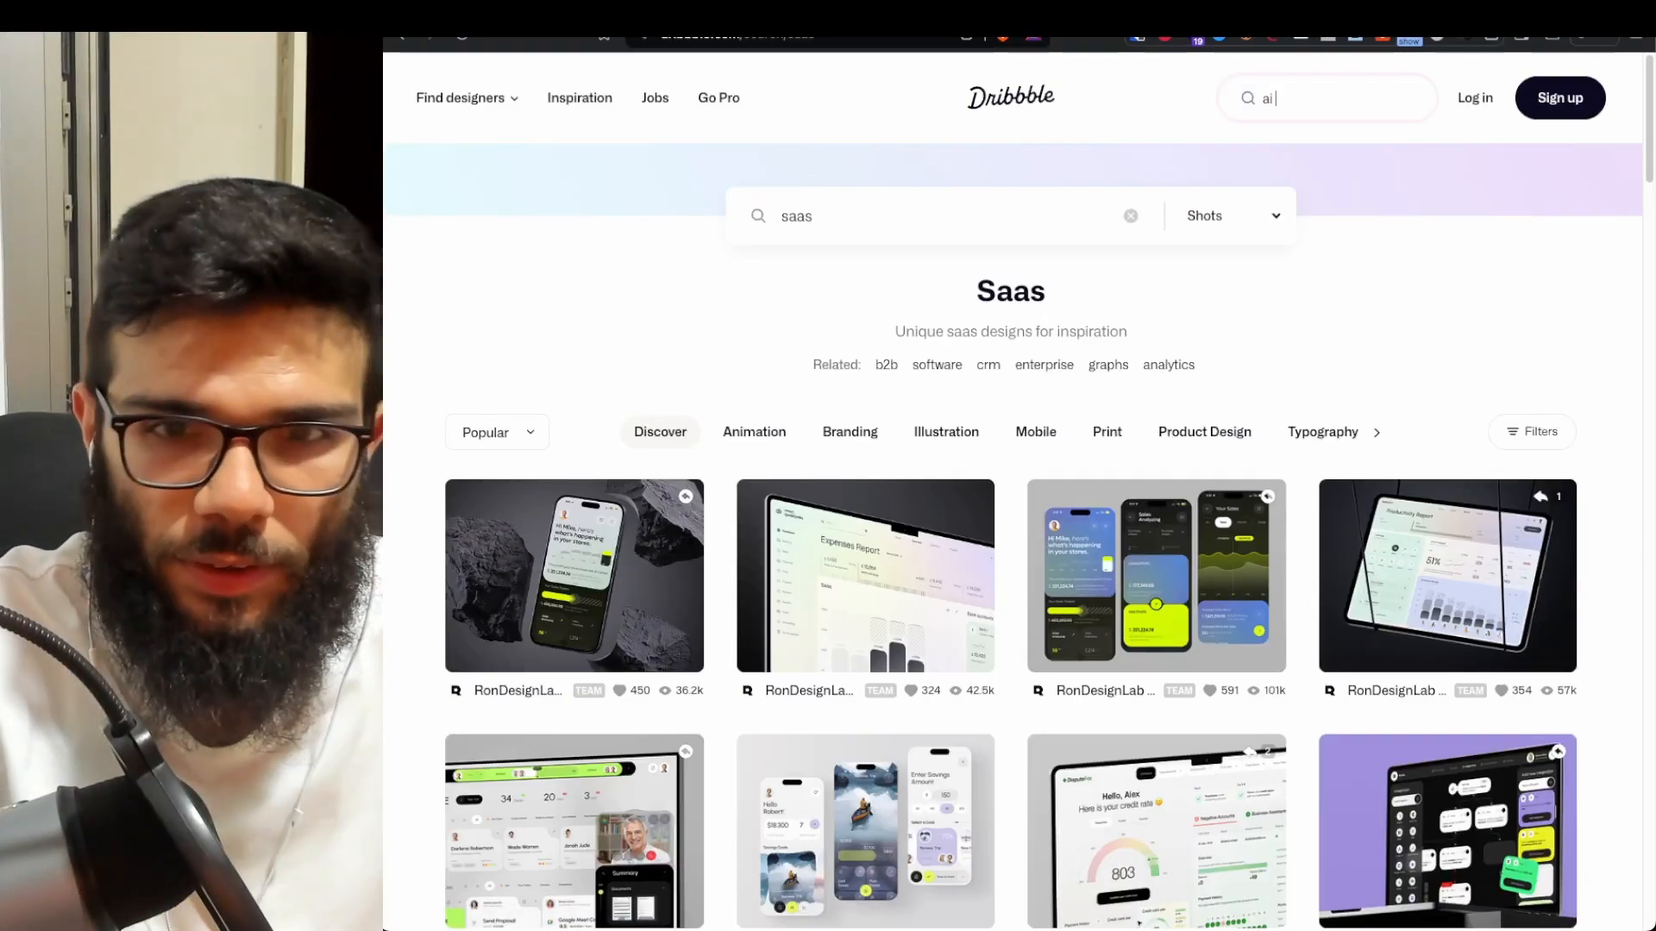
{"action": "type", "text": " saas"}
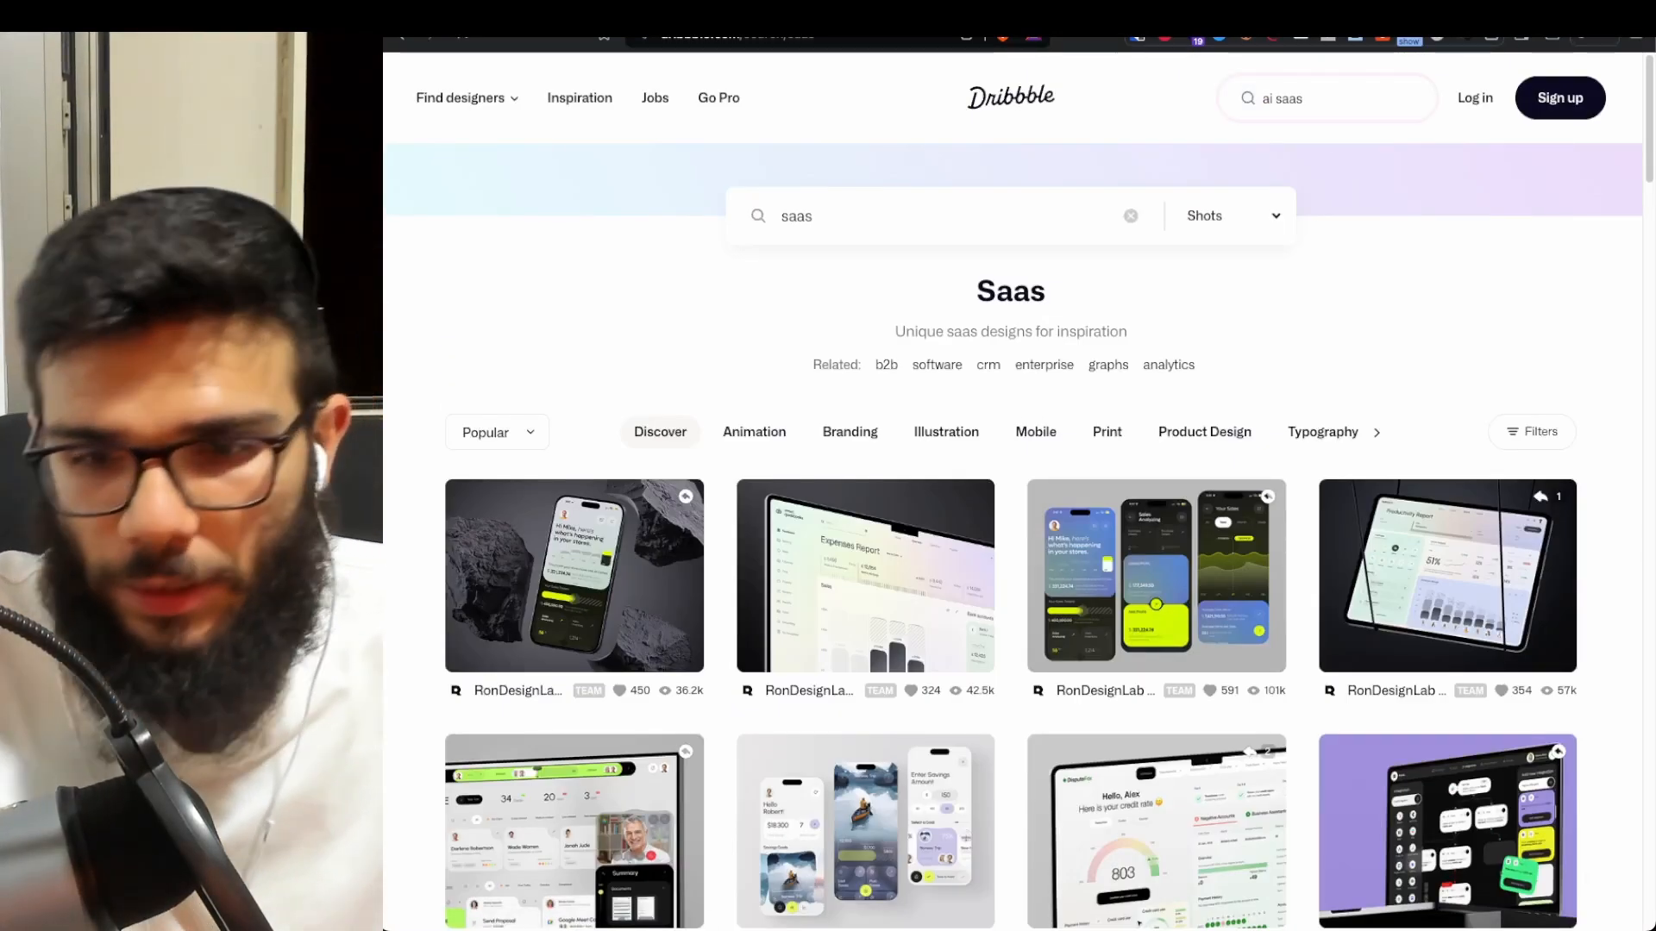
- Open the Fluent AI Translate Landing Page shot and scroll through its details
{"action": "left_click", "coordinate": [1369, 614]}
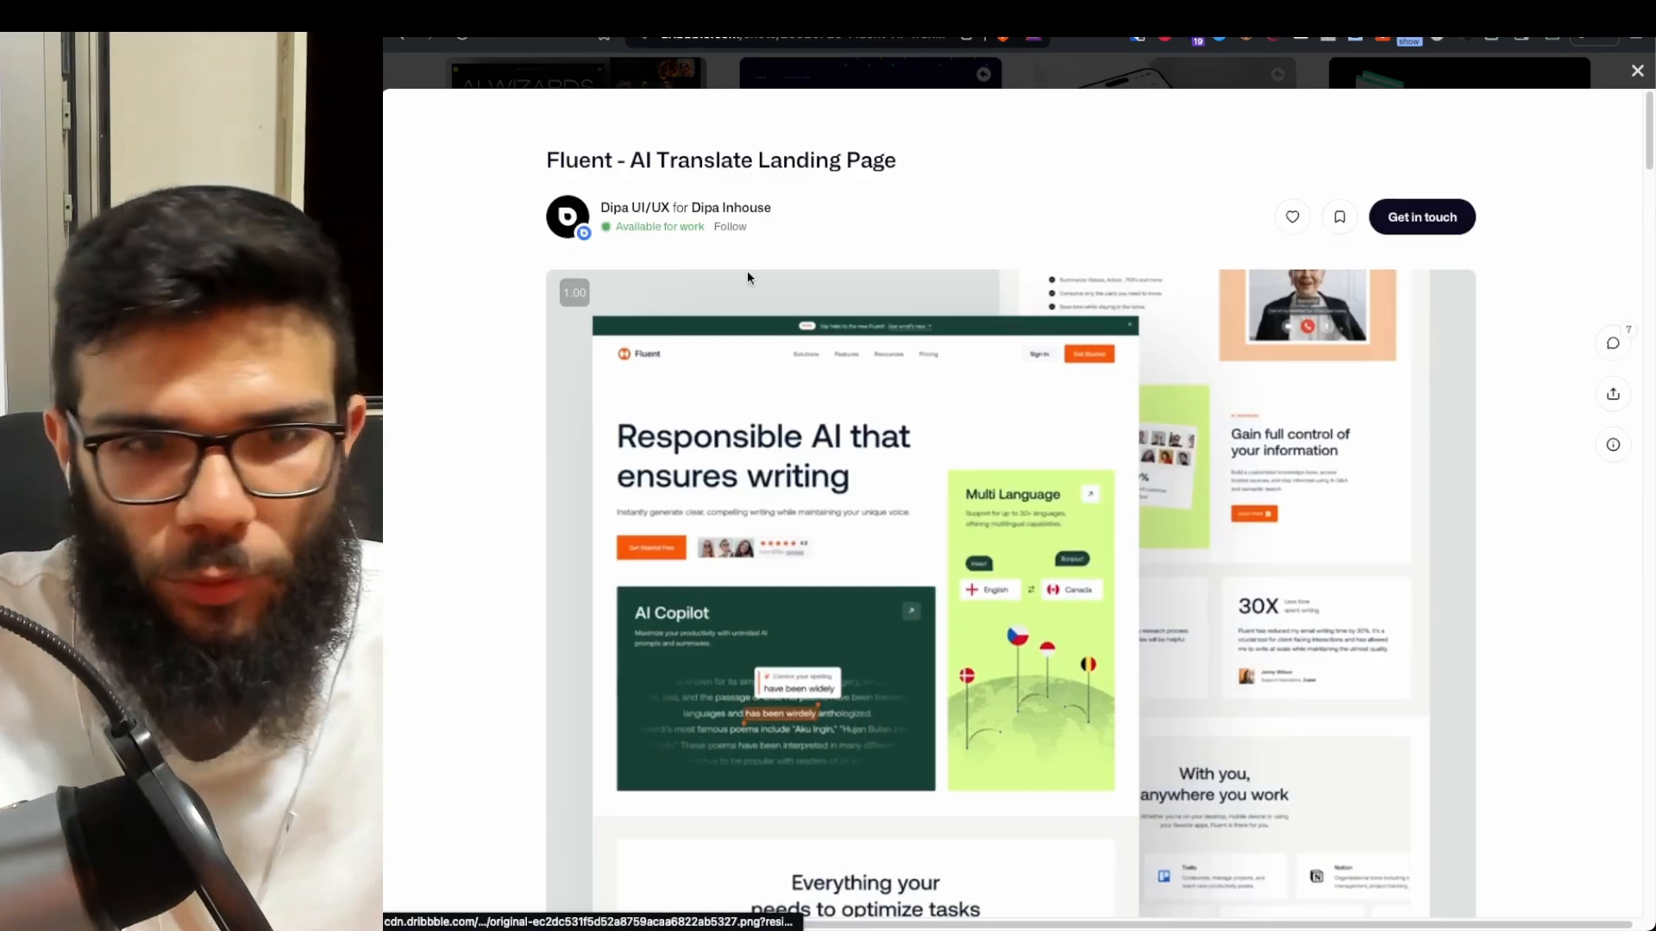
{"action": "left_click_drag", "start_coordinate": [634, 170], "coordinate": [858, 177]}
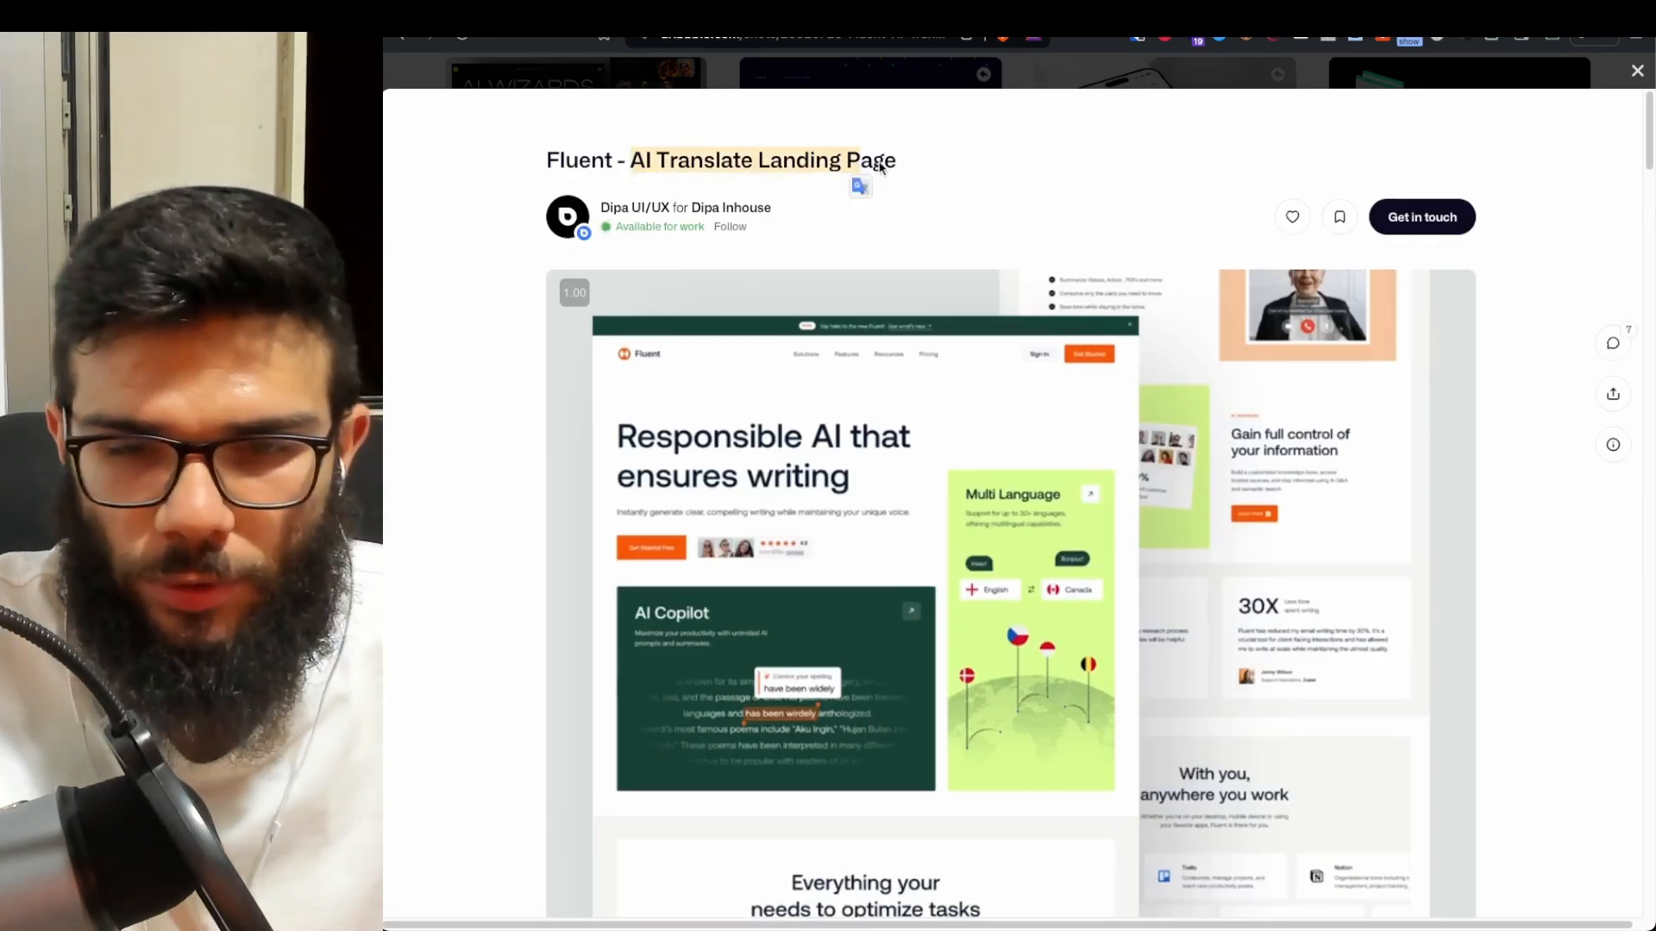
{"action": "left_click", "coordinate": [946, 173]}
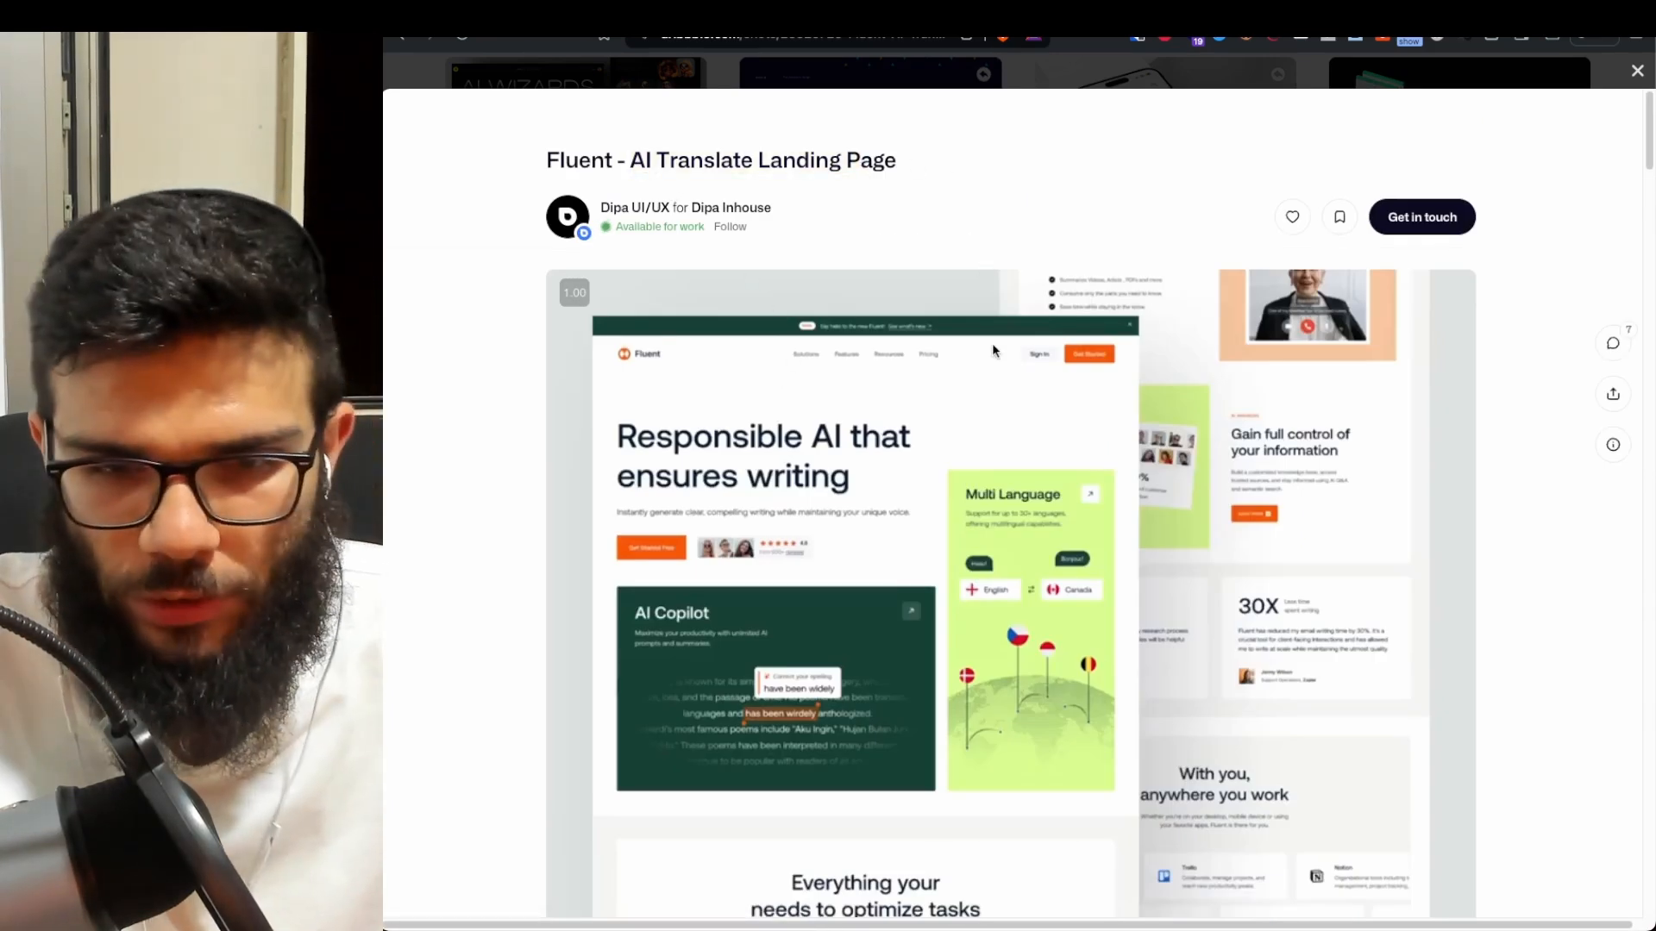
{"action": "scroll", "coordinate": [1026, 340], "scroll_direction": "down", "scroll_amount": 4}
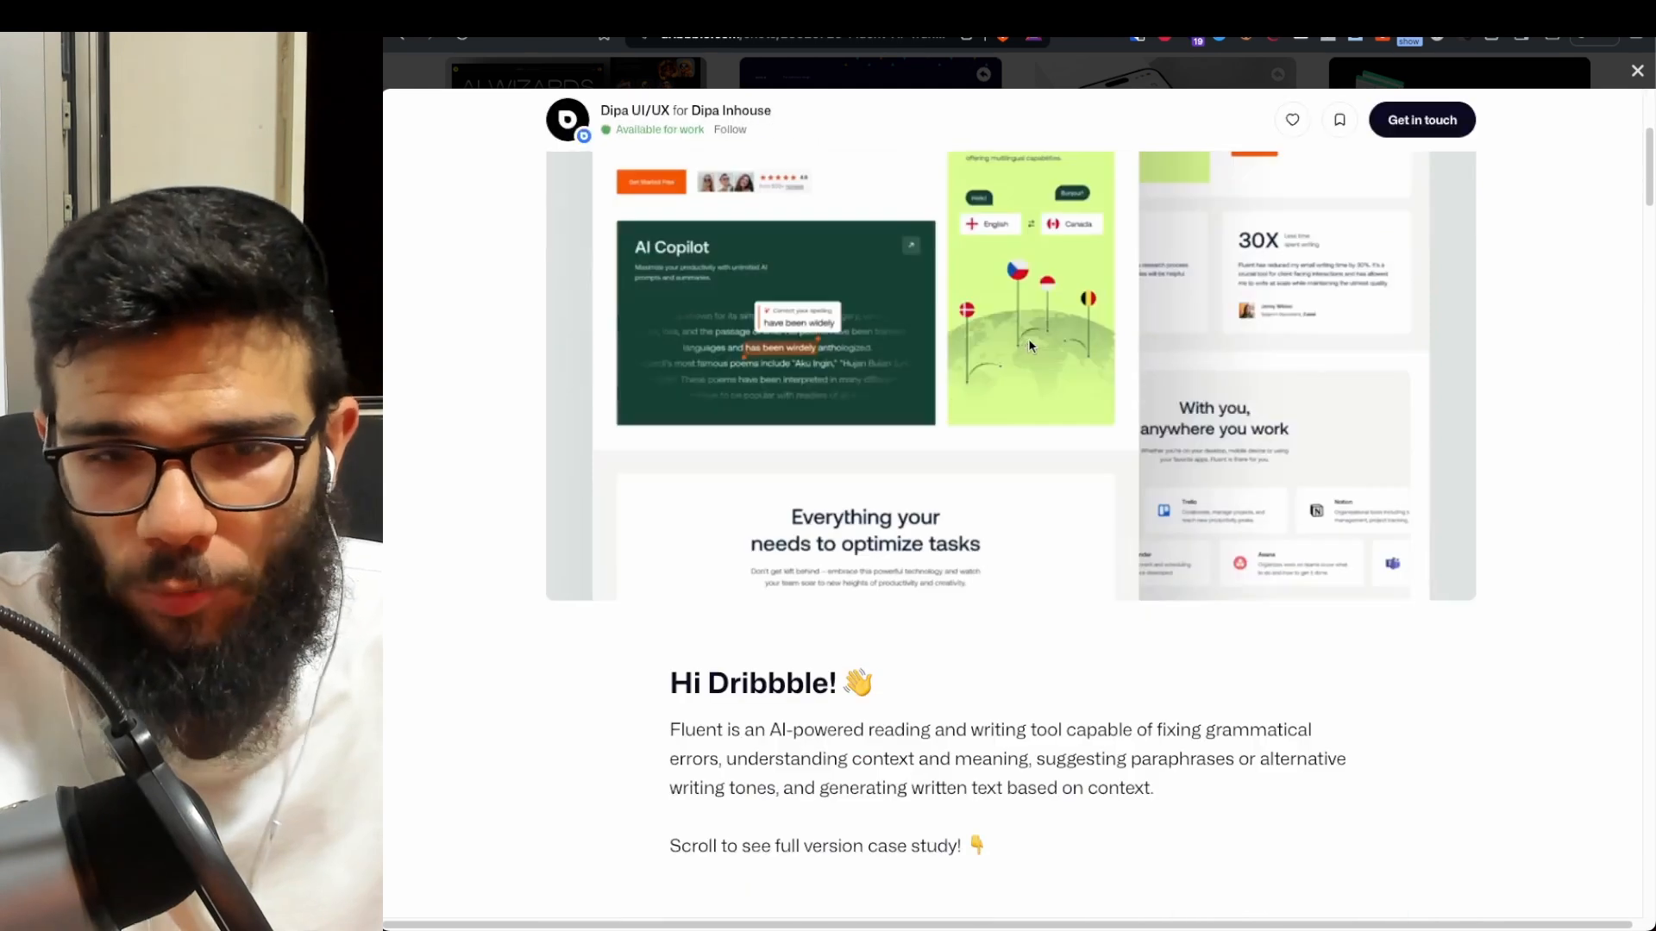
{"action": "scroll", "coordinate": [1028, 338], "scroll_direction": "up", "scroll_amount": 4}
{"action": "scroll", "coordinate": [1006, 428], "scroll_direction": "down", "scroll_amount": 15}
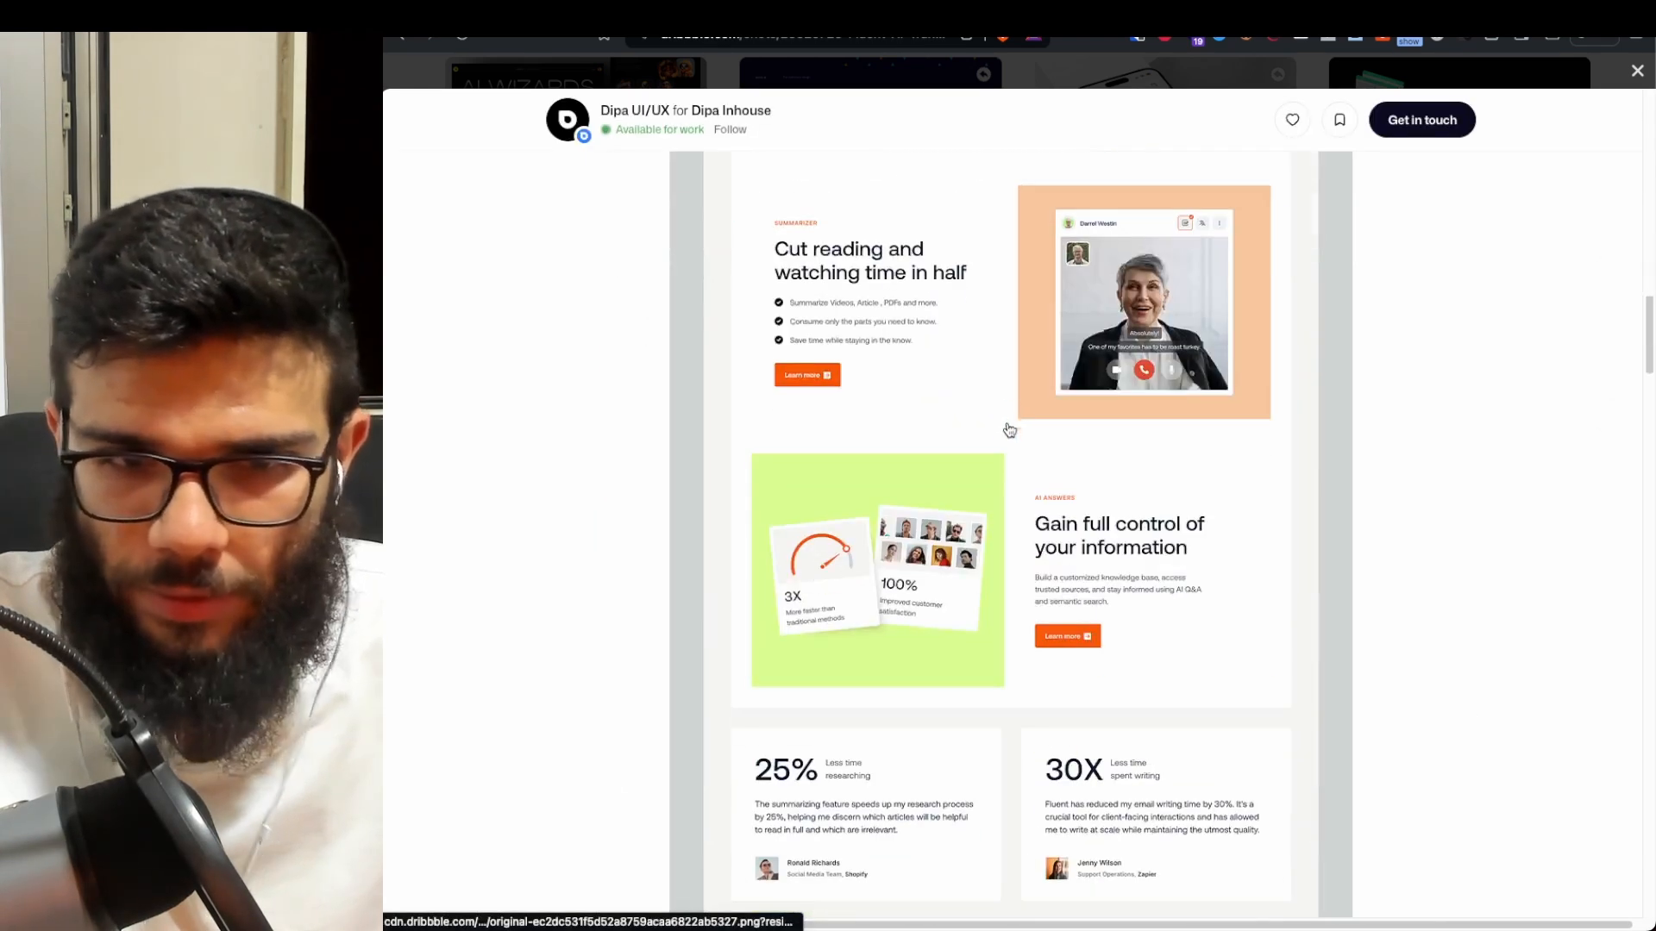
{"action": "scroll", "coordinate": [1039, 444], "scroll_direction": "down", "scroll_amount": 15}
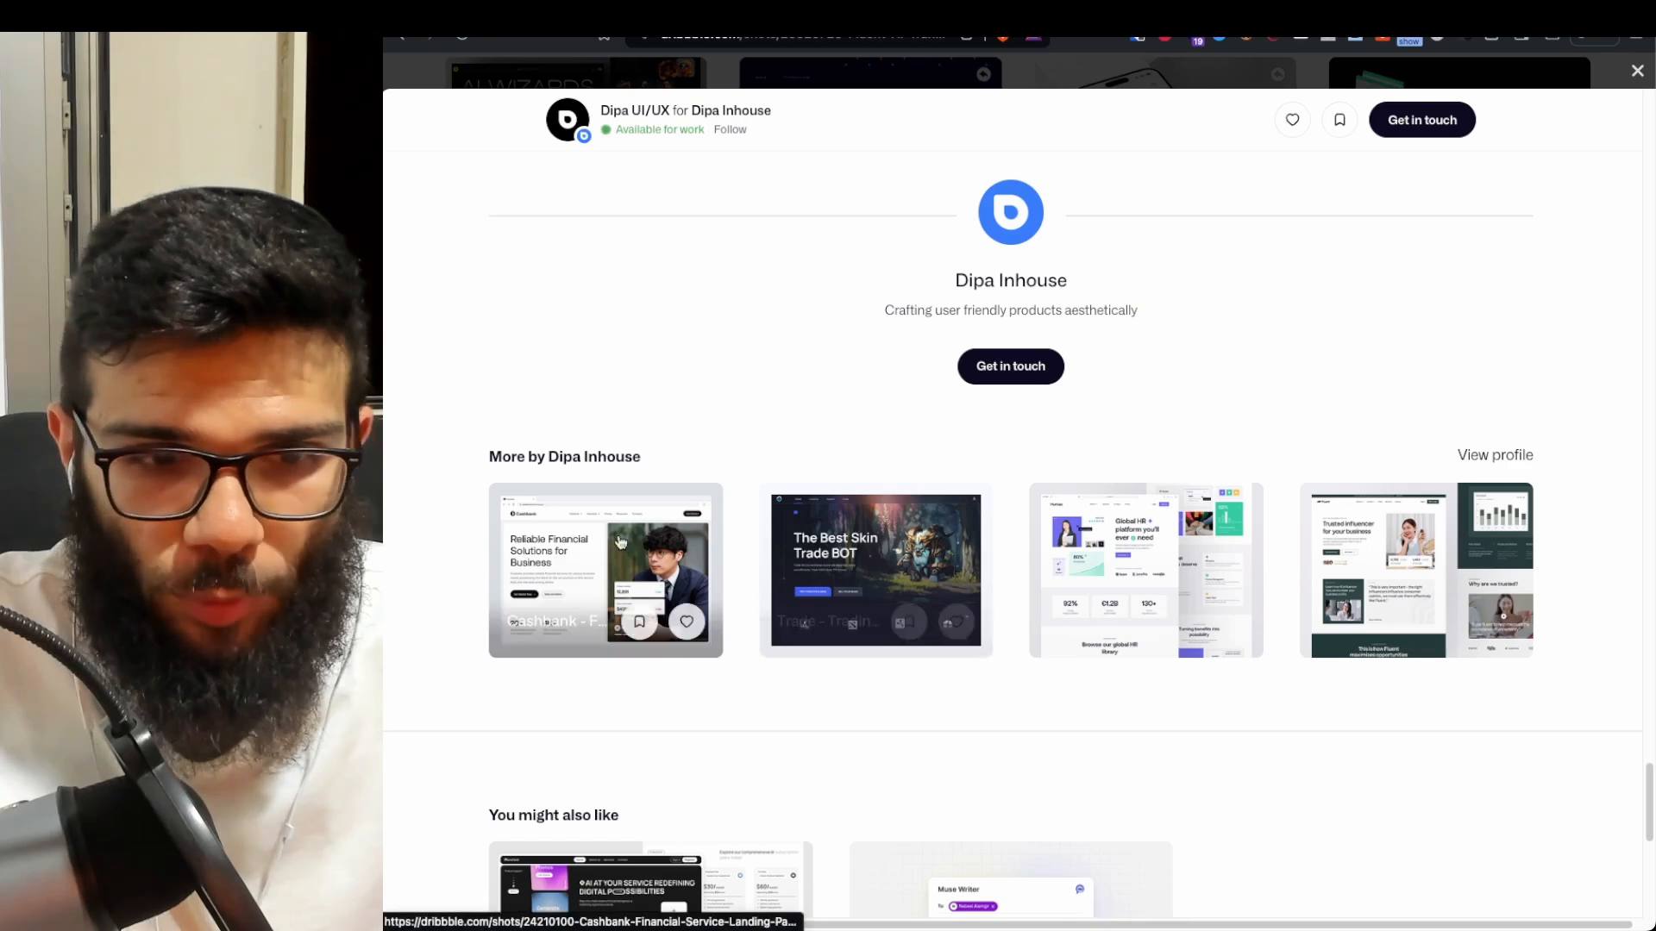
{"action": "scroll", "coordinate": [604, 431], "scroll_direction": "up", "scroll_amount": 8}
- Close the shot, browse further down the ai saas results, then jump back to the top
{"action": "left_click", "coordinate": [543, 84]}
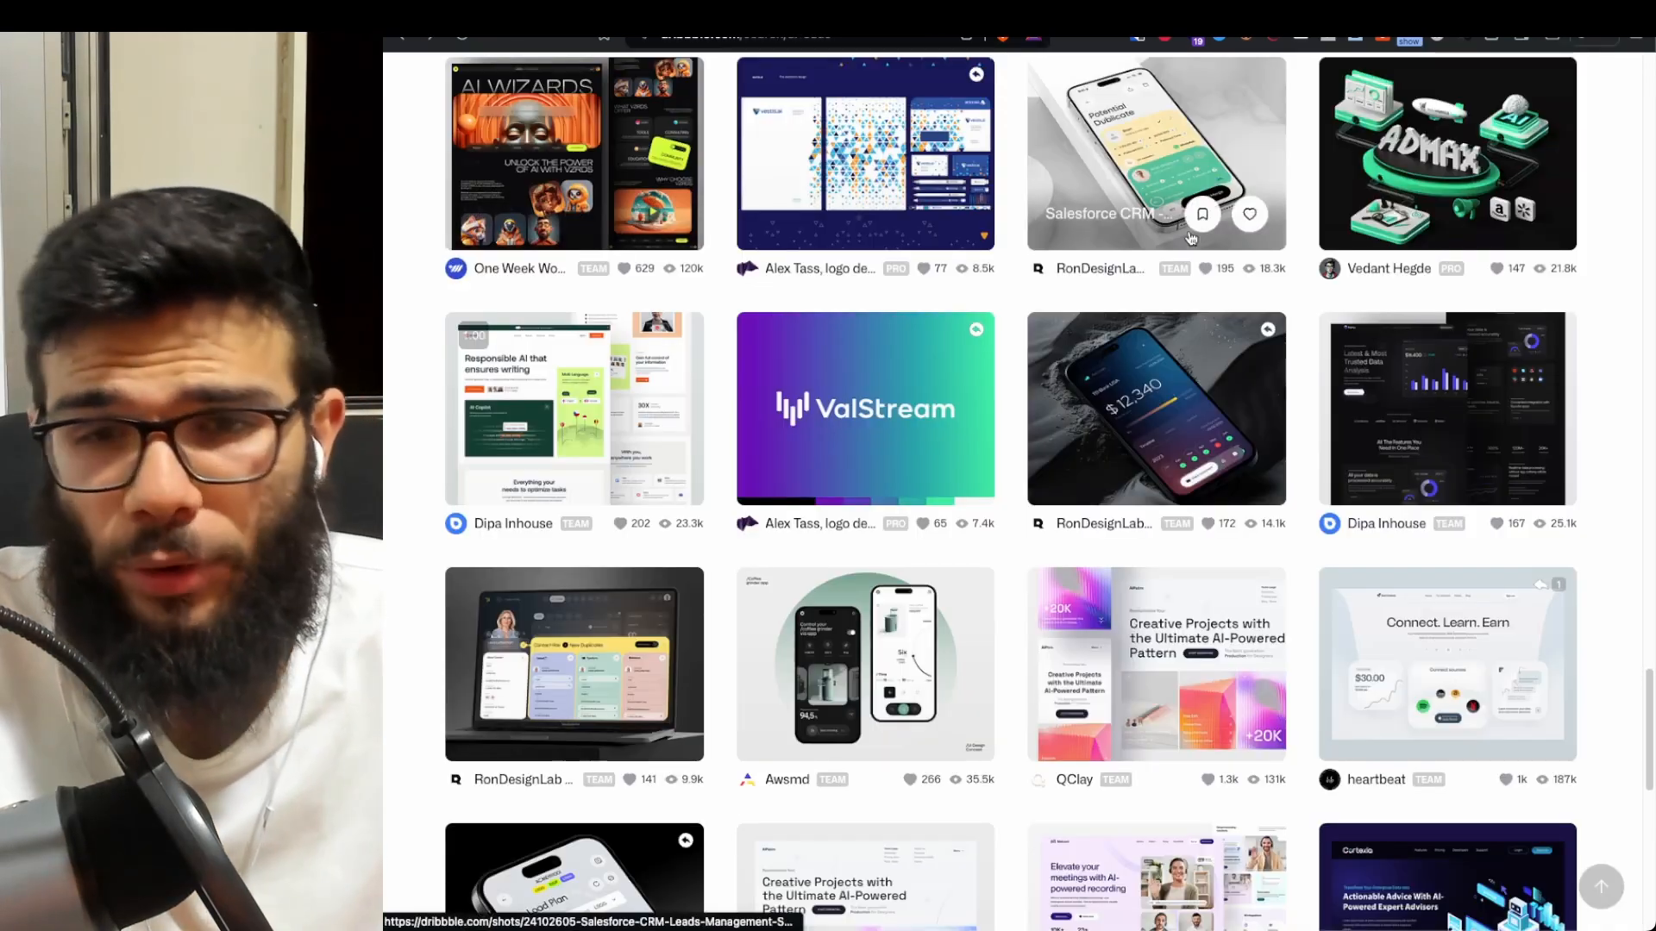
{"action": "scroll", "coordinate": [1151, 349], "scroll_direction": "down", "scroll_amount": 10}
{"action": "scroll", "coordinate": [1152, 349], "scroll_direction": "down", "scroll_amount": 14}
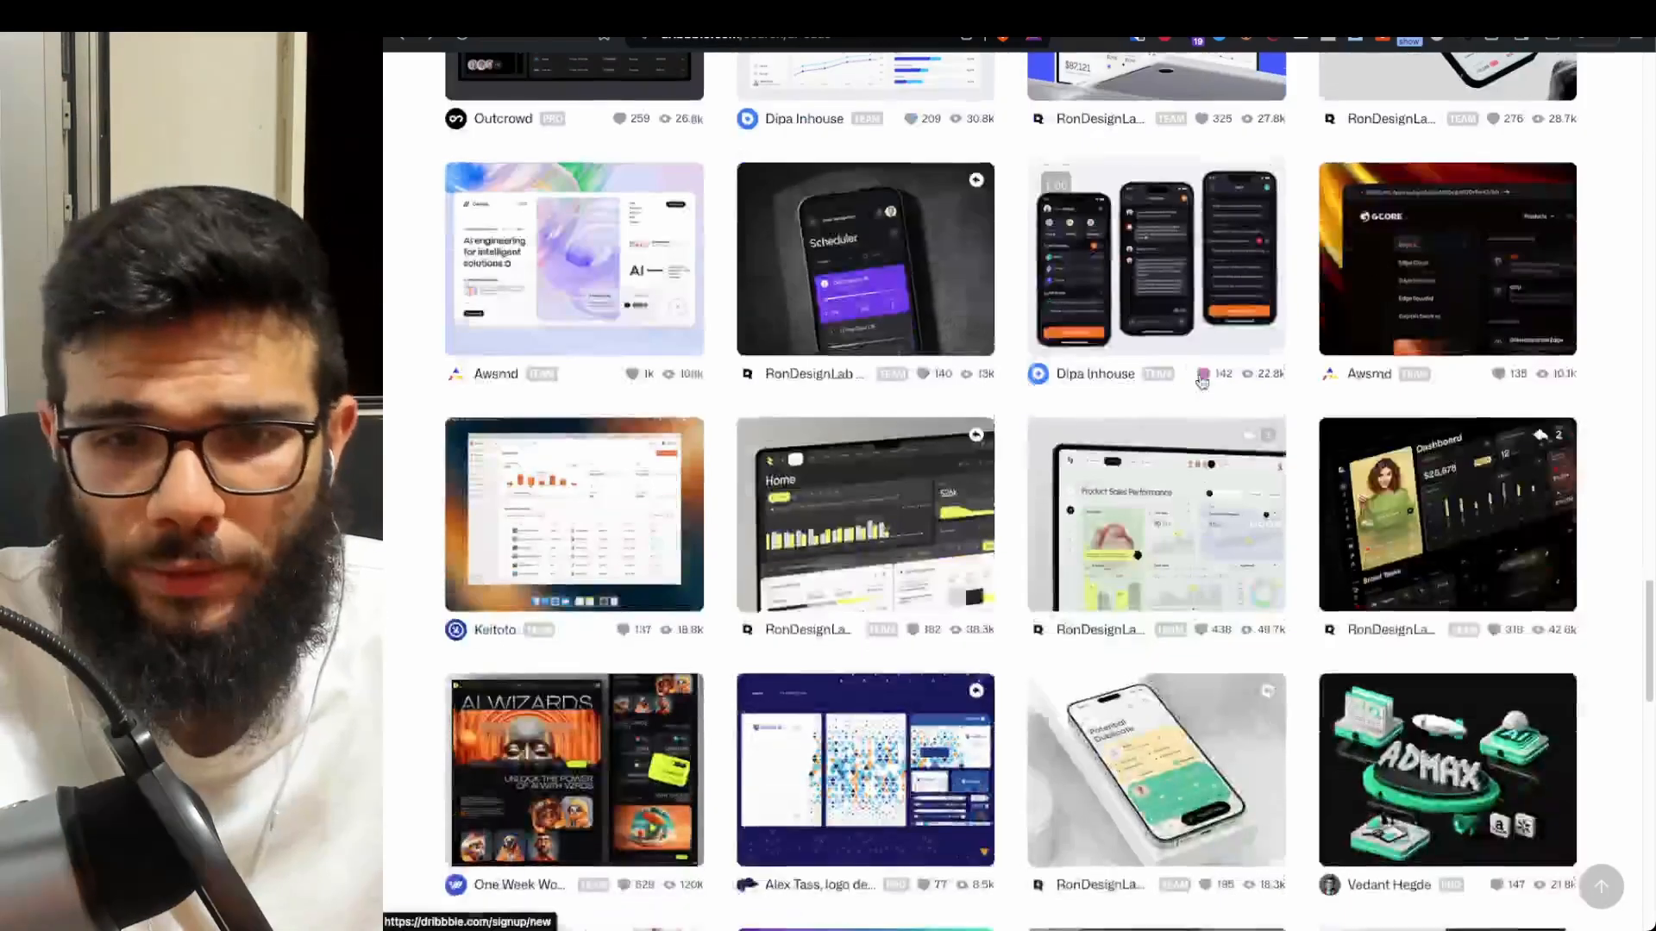
{"action": "scroll", "coordinate": [1140, 427], "scroll_direction": "down", "scroll_amount": 2}
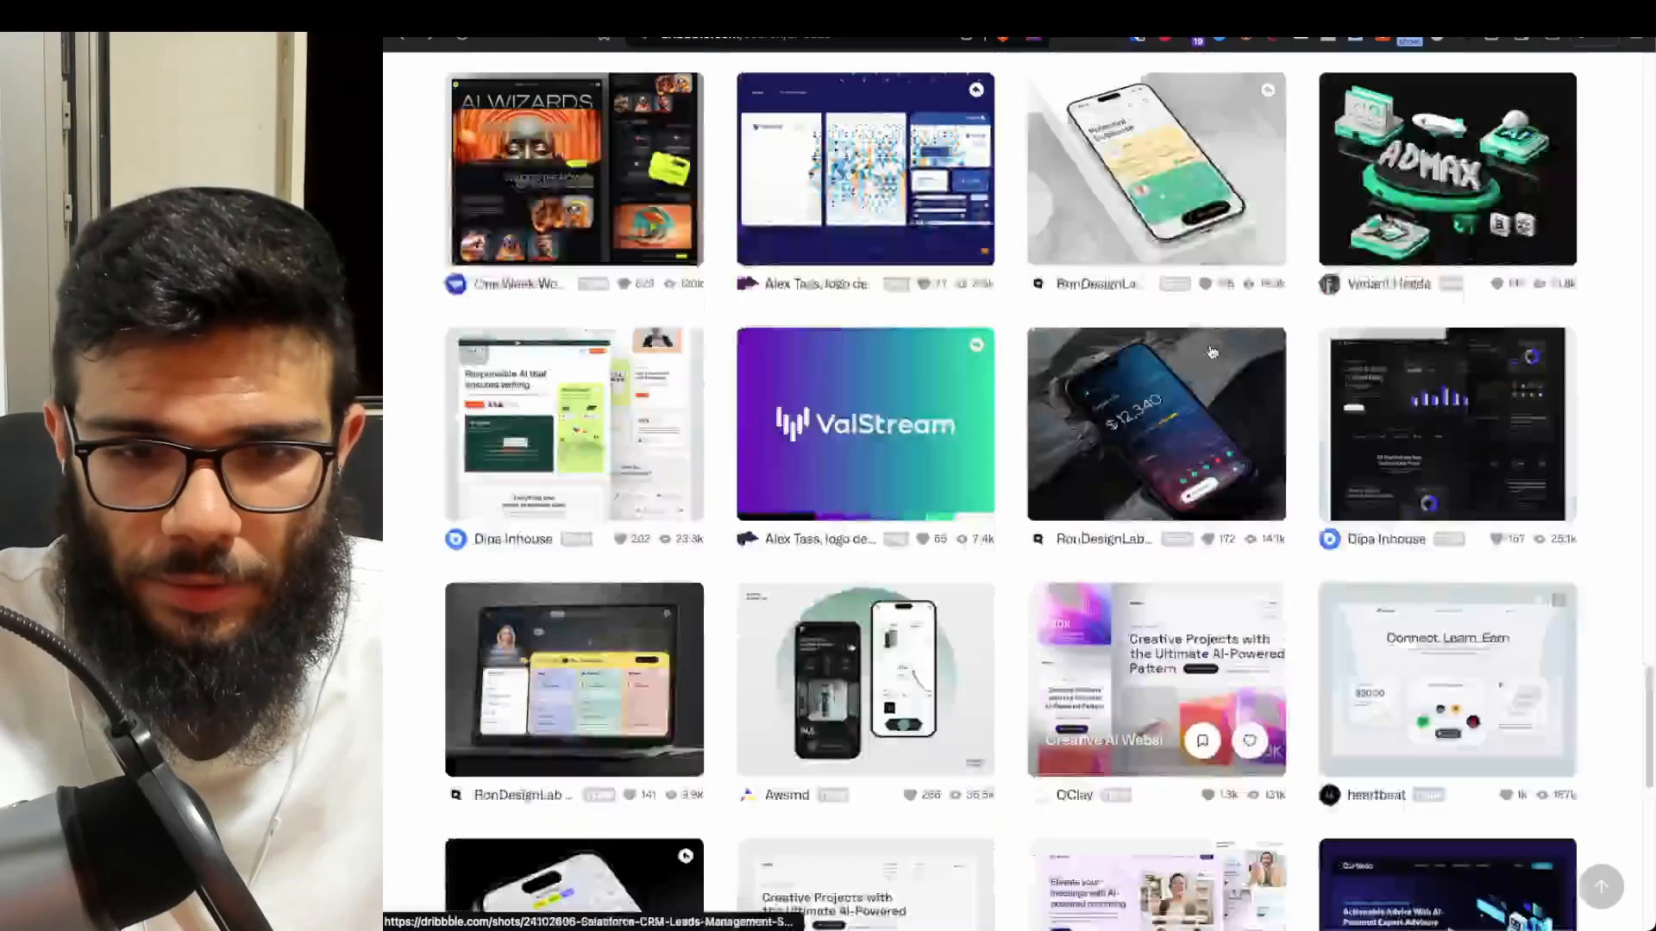
{"action": "key", "text": "super+Up"}
- Replace the ai saas search with 'crm' and run the search
{"action": "triple_click", "coordinate": [1347, 100]}
{"action": "type", "text": "crm"}
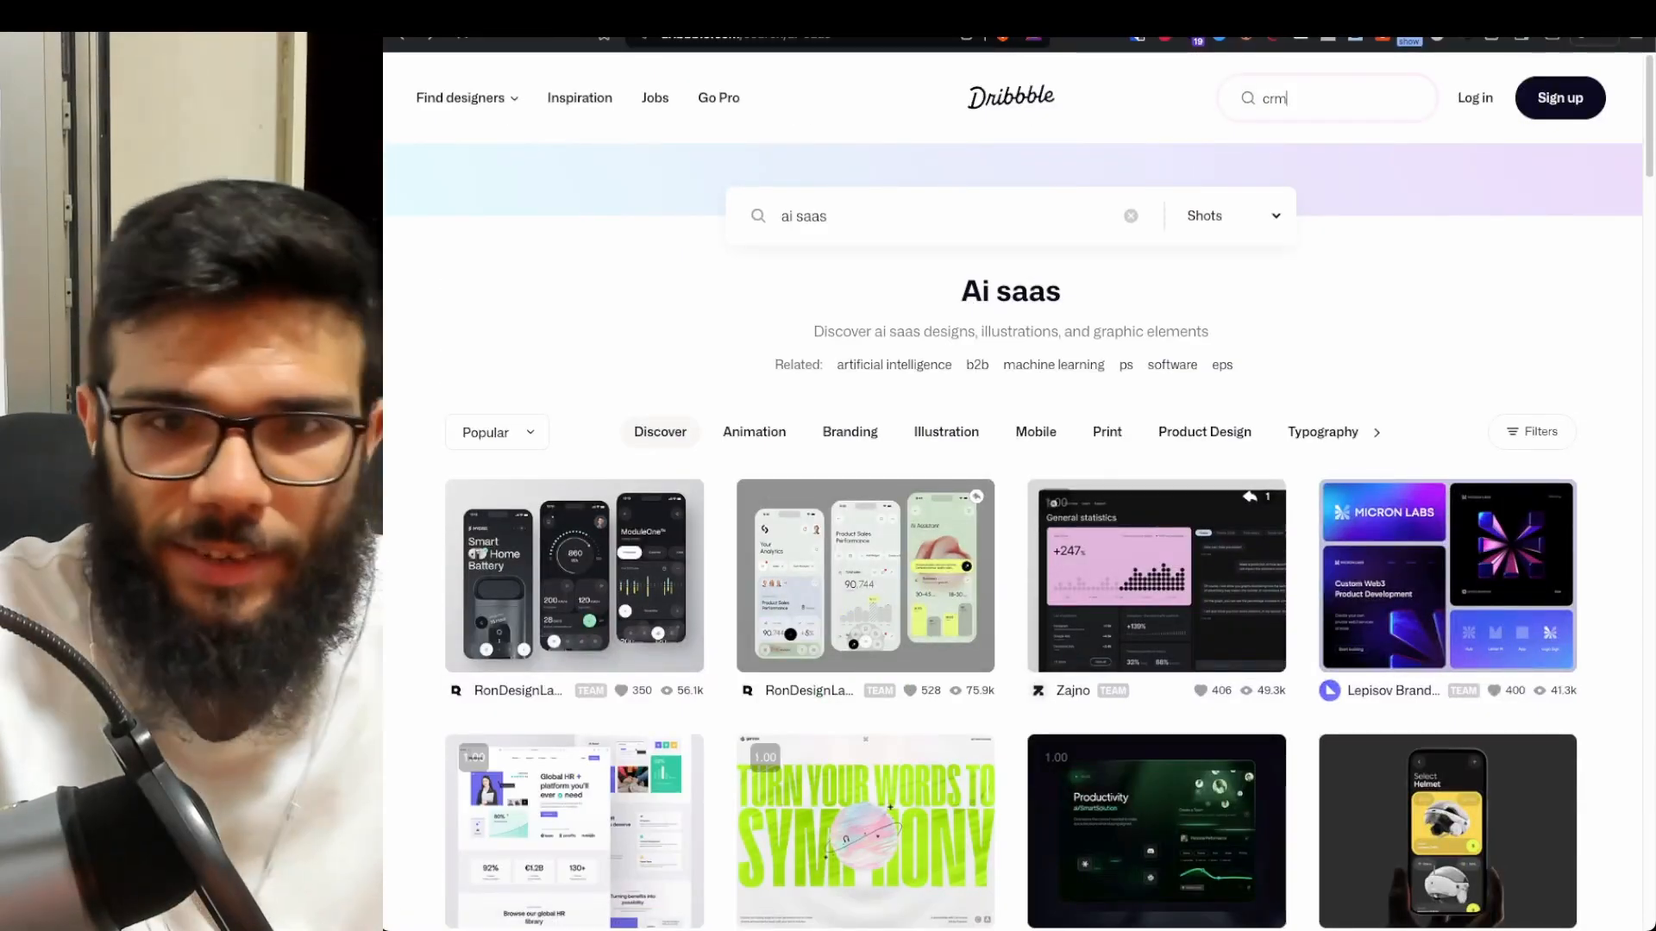
{"action": "key", "text": "Return"}
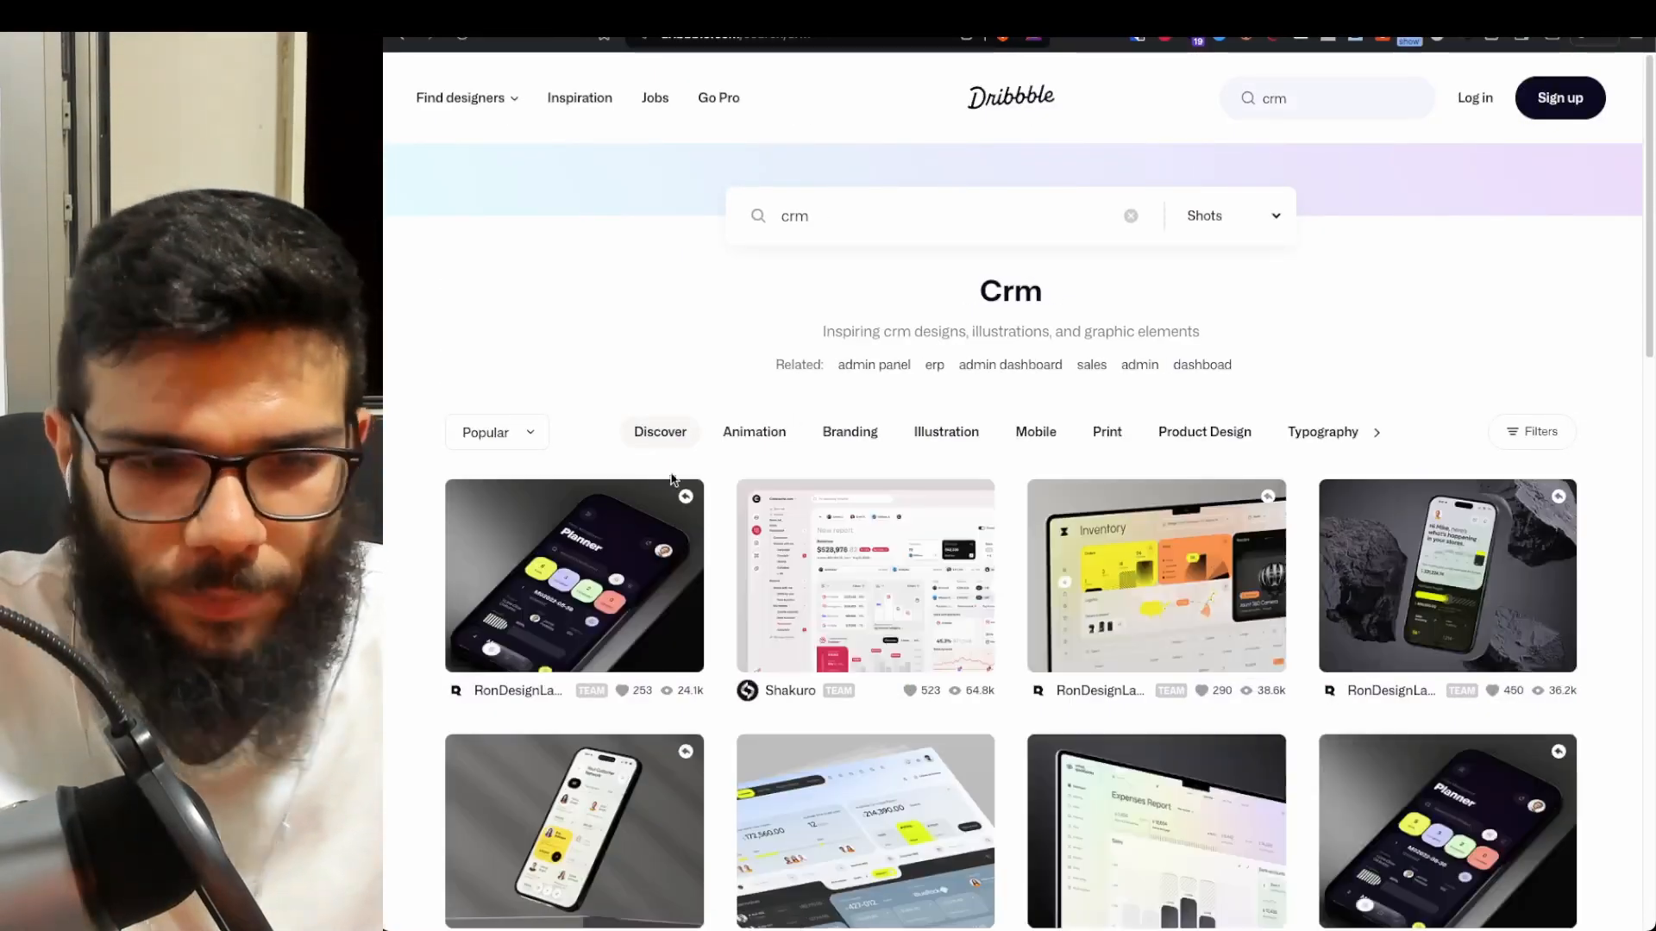
{"action": "scroll", "coordinate": [720, 480], "scroll_direction": "down", "scroll_amount": 4}
- Open Shakuro's Sales Analytics Dashboard shot and scroll through it to study the design
{"action": "left_click", "coordinate": [862, 259]}
{"action": "scroll", "coordinate": [838, 375], "scroll_direction": "down", "scroll_amount": 6}
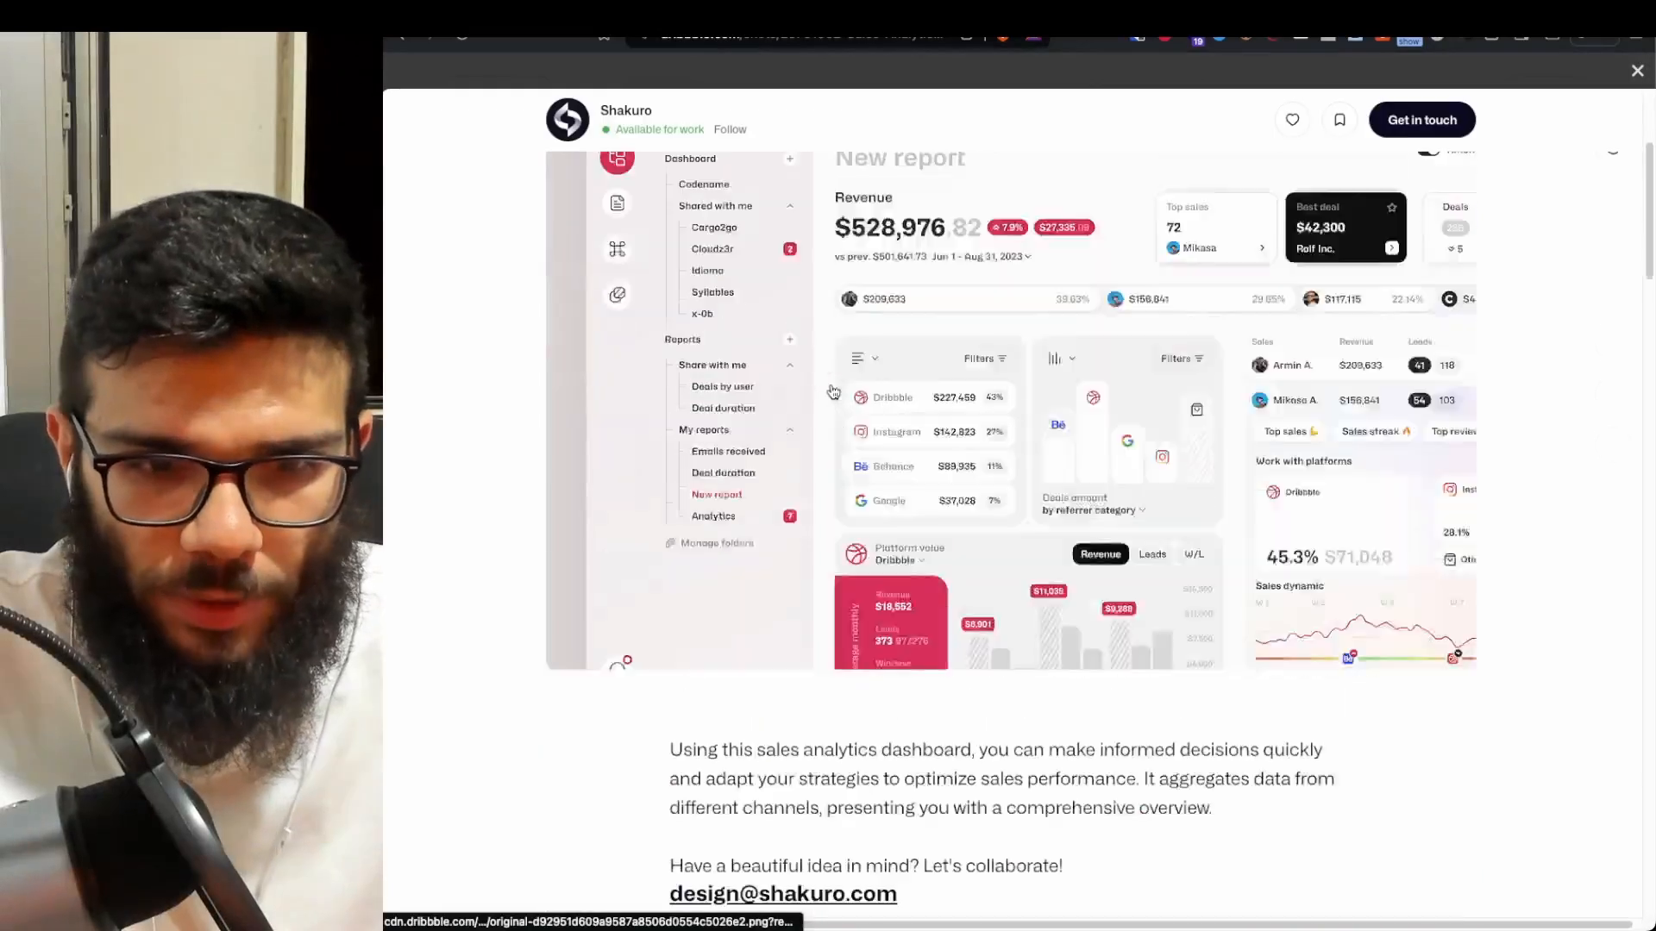
{"action": "scroll", "coordinate": [748, 429], "scroll_direction": "up", "scroll_amount": 5}
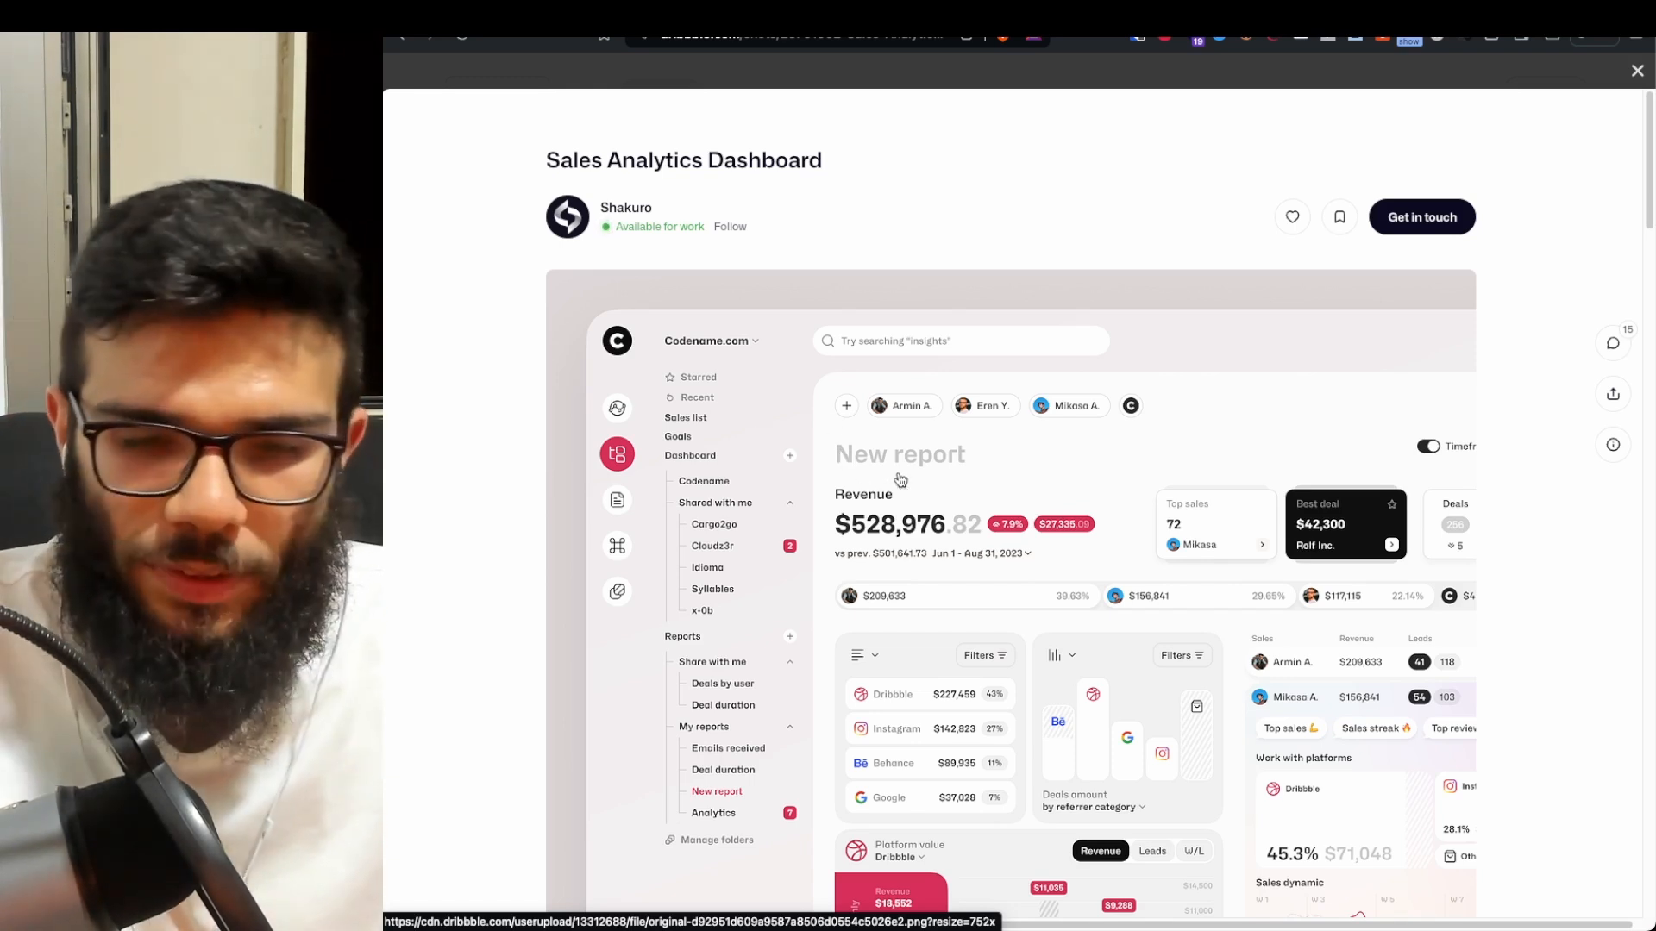
{"action": "scroll", "coordinate": [905, 481], "scroll_direction": "down", "scroll_amount": 4}
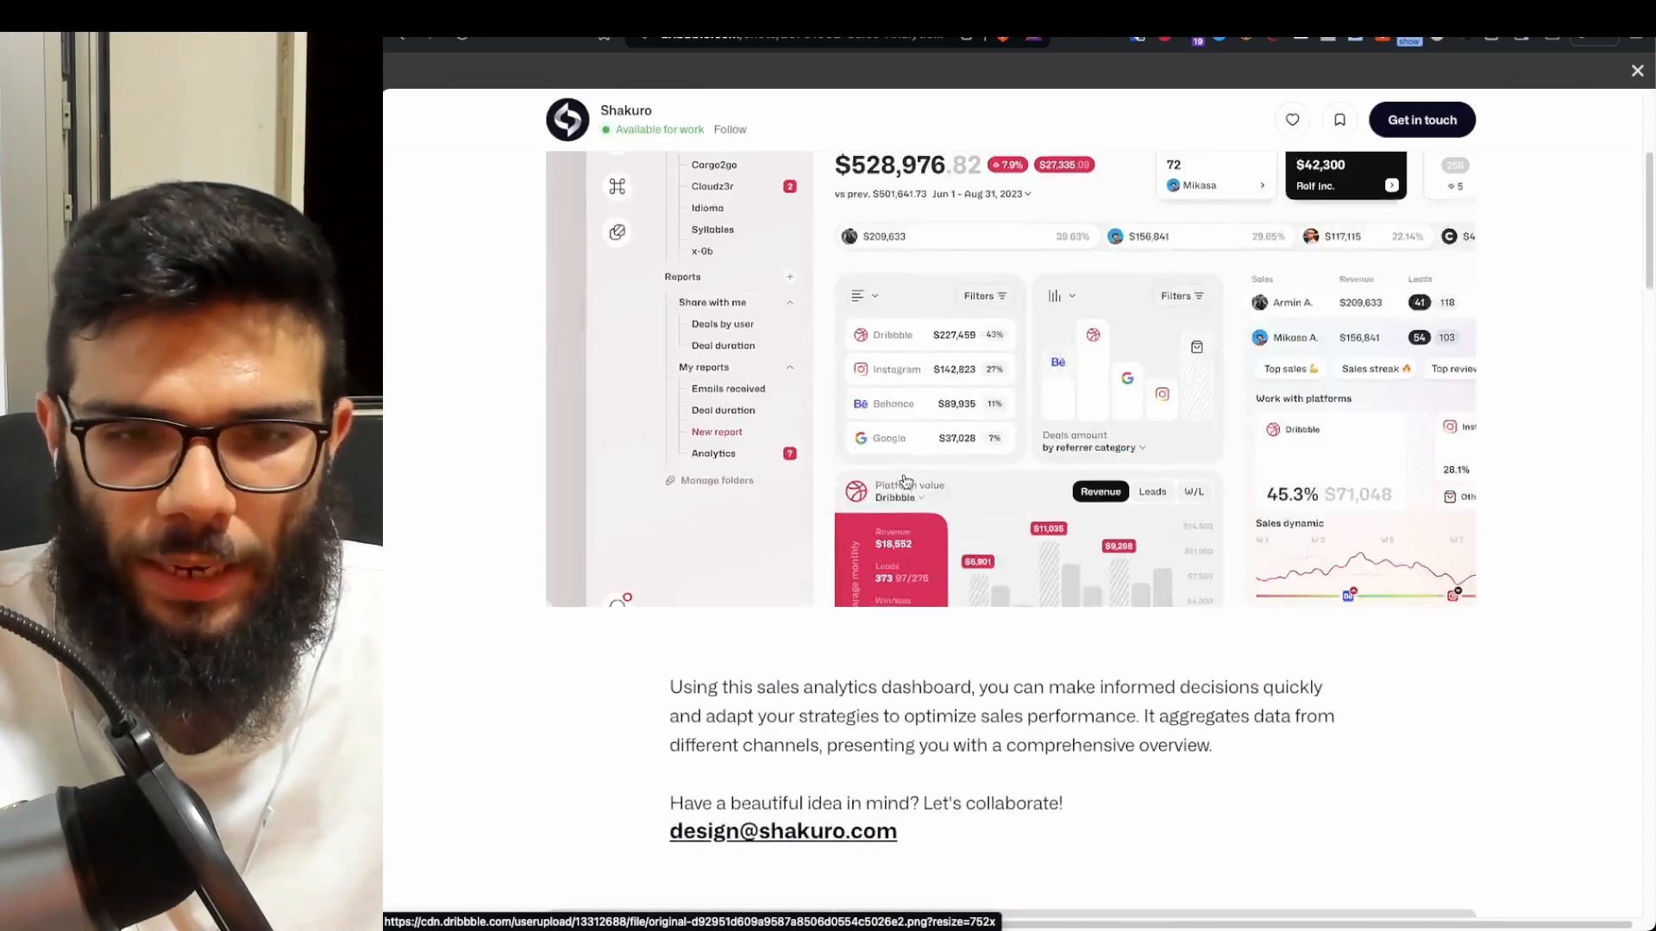
{"action": "scroll", "coordinate": [898, 458], "scroll_direction": "up", "scroll_amount": 2}
{"action": "scroll", "coordinate": [898, 458], "scroll_direction": "down", "scroll_amount": 10}
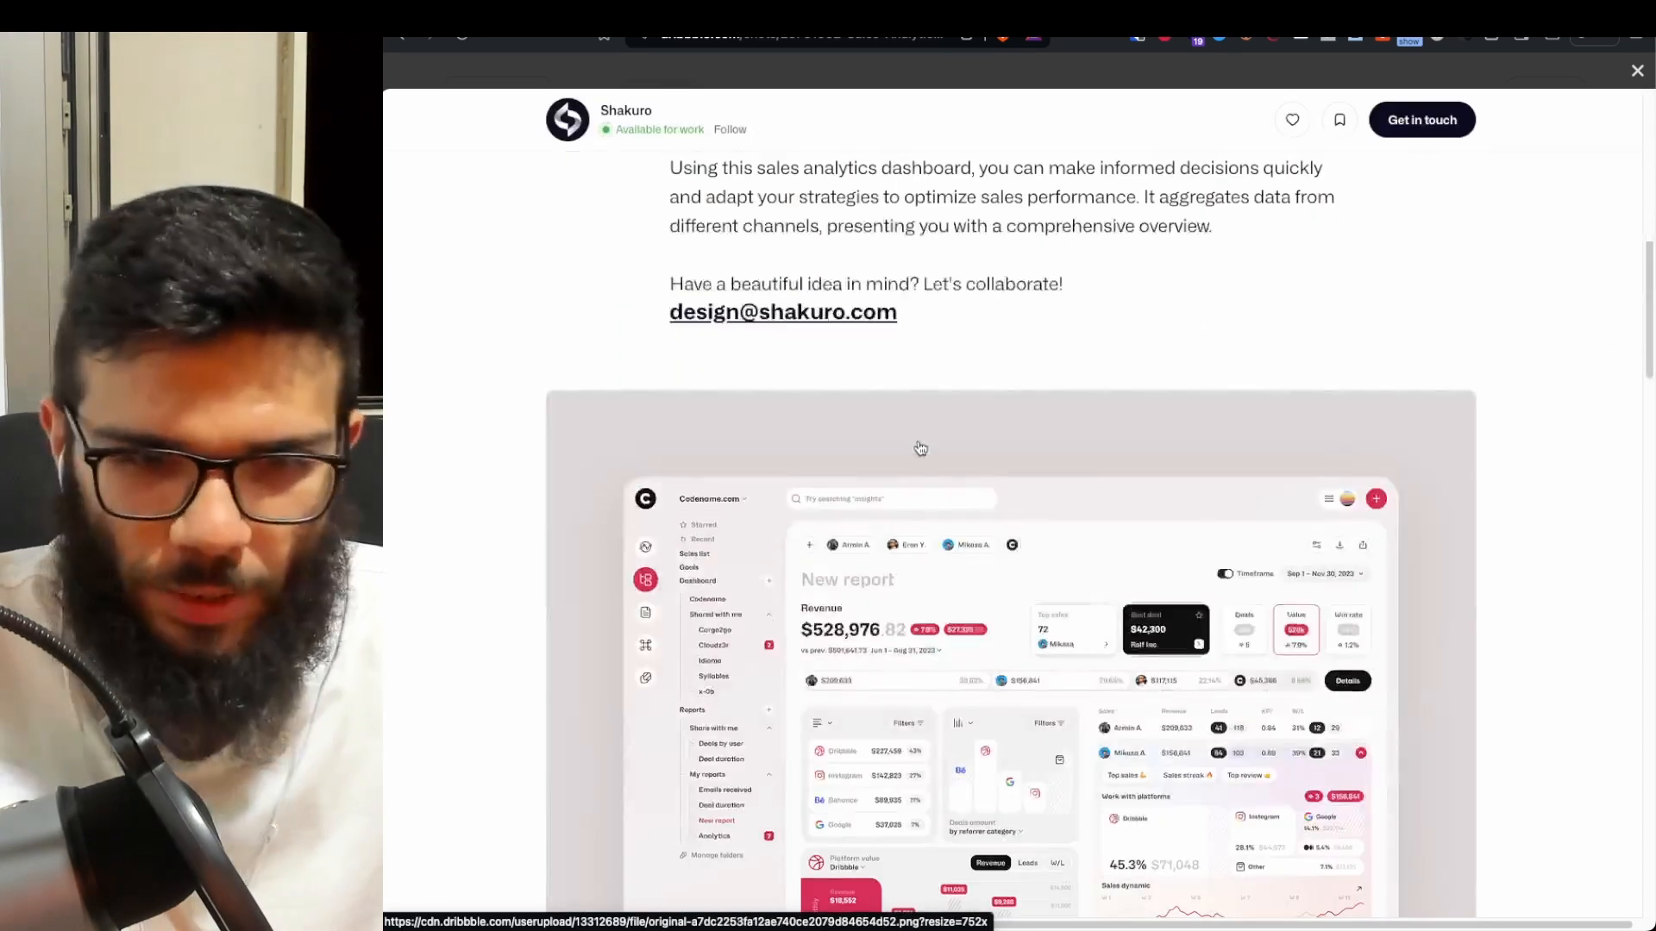
{"action": "scroll", "coordinate": [919, 449], "scroll_direction": "down", "scroll_amount": 10}
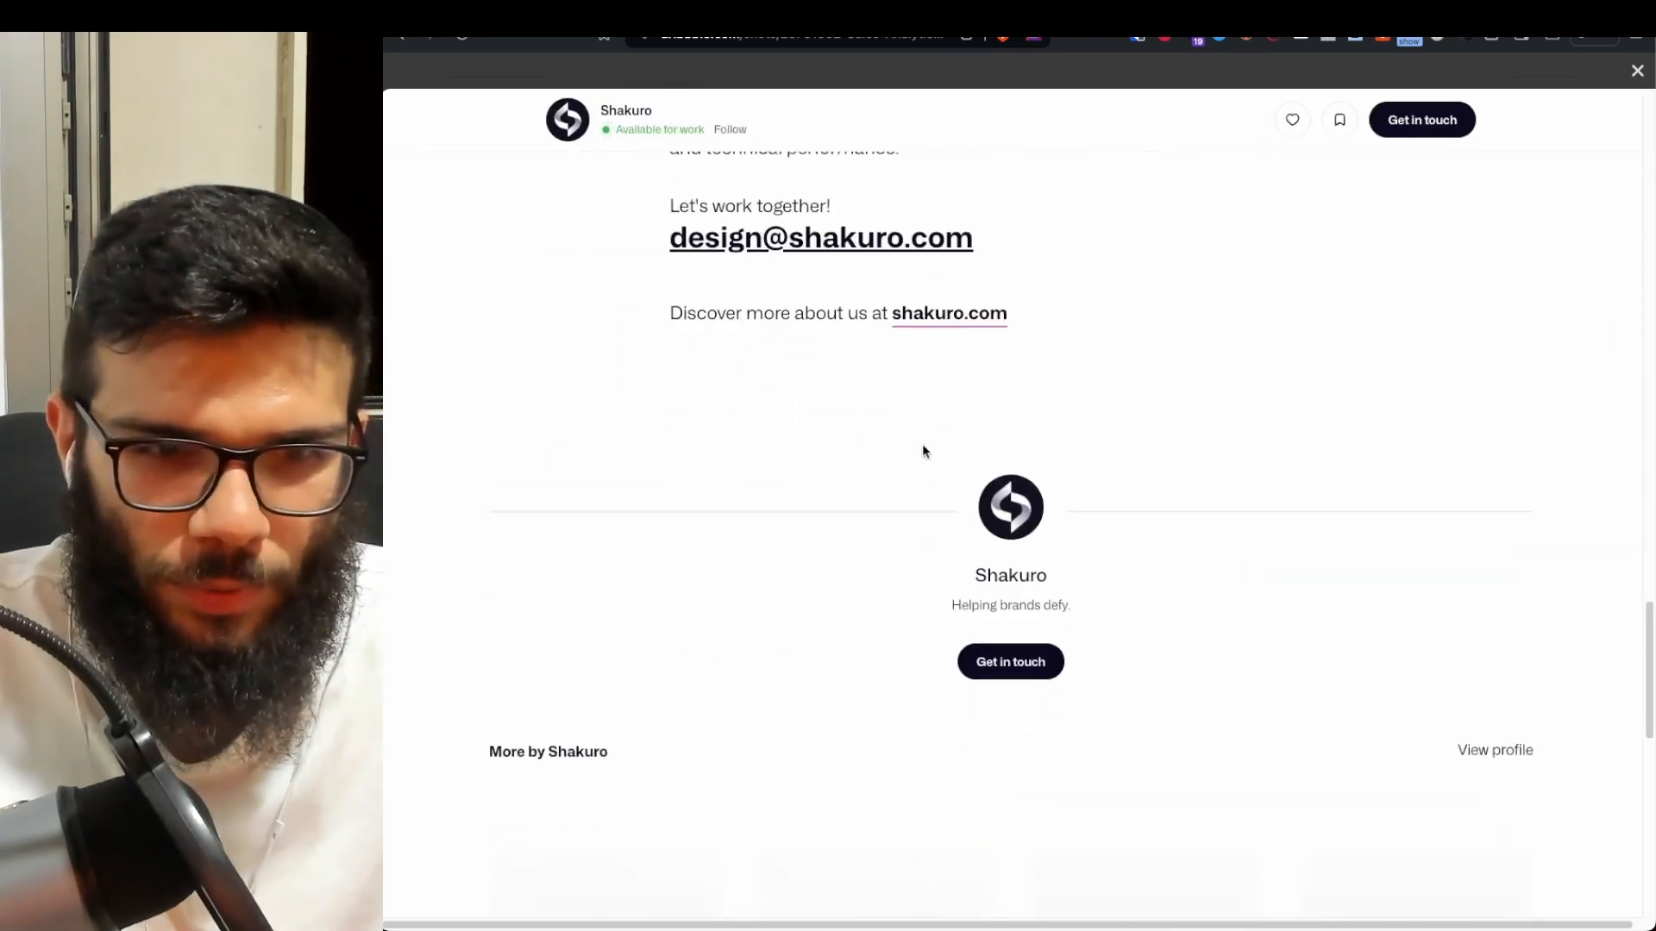
{"action": "scroll", "coordinate": [923, 451], "scroll_direction": "up", "scroll_amount": 12}
{"action": "scroll", "coordinate": [788, 399], "scroll_direction": "down", "scroll_amount": 5}
{"action": "scroll", "coordinate": [788, 399], "scroll_direction": "up", "scroll_amount": 8}
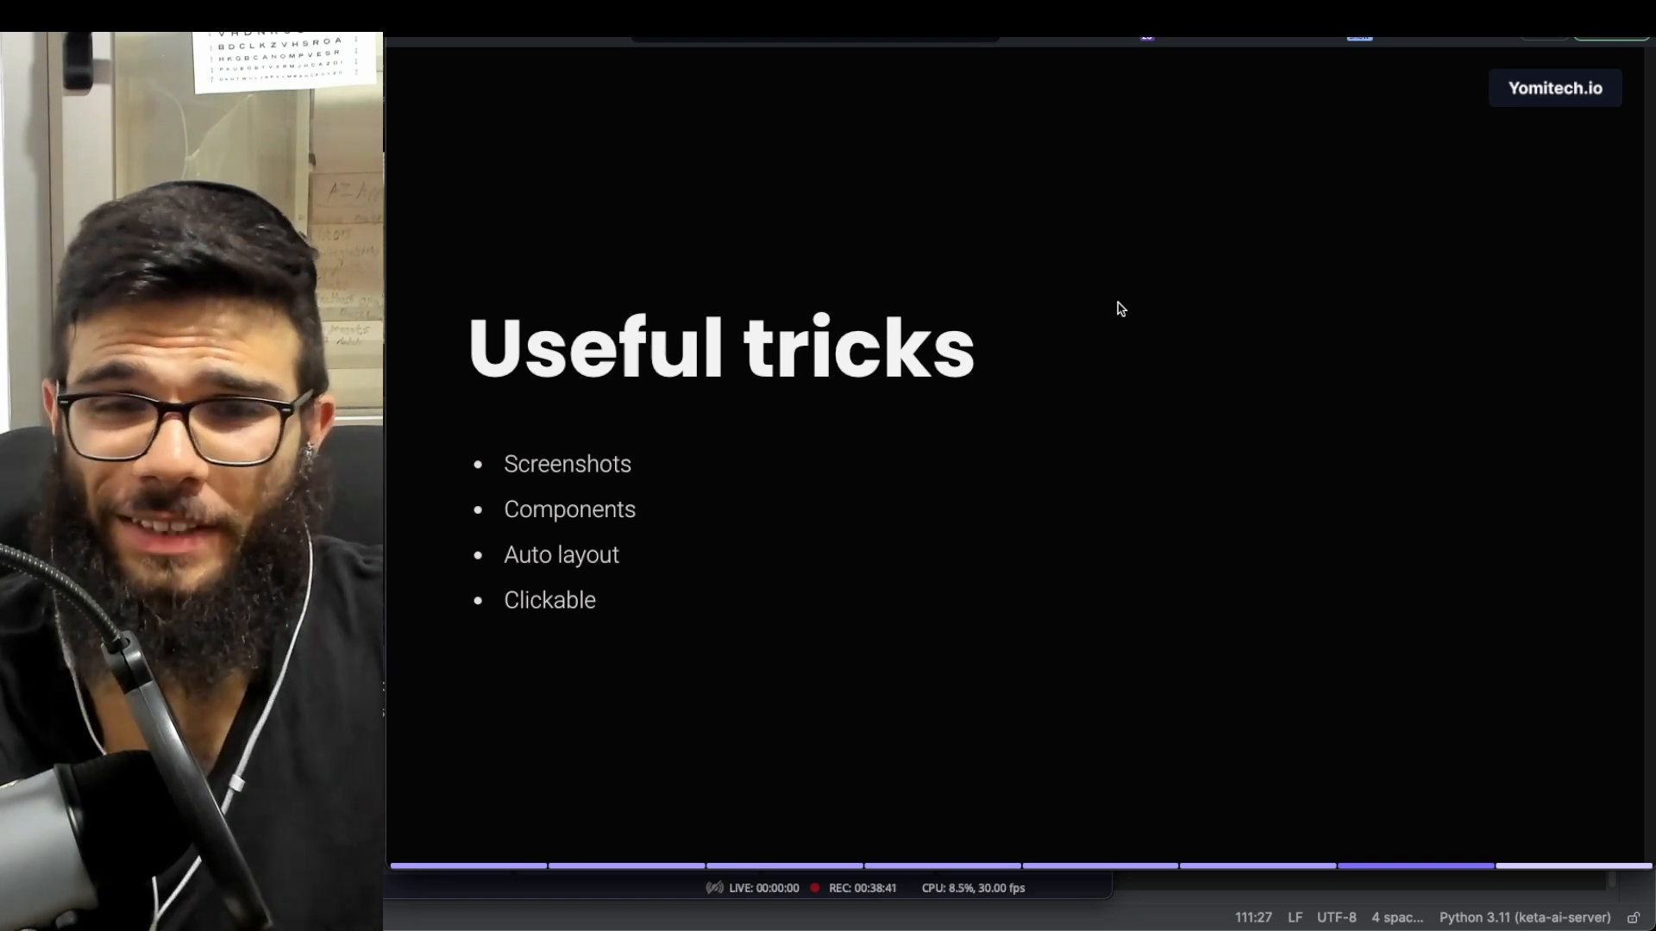
- Advance from the Useful tricks slide to the final Summary slide
{"action": "key", "text": "Right"}
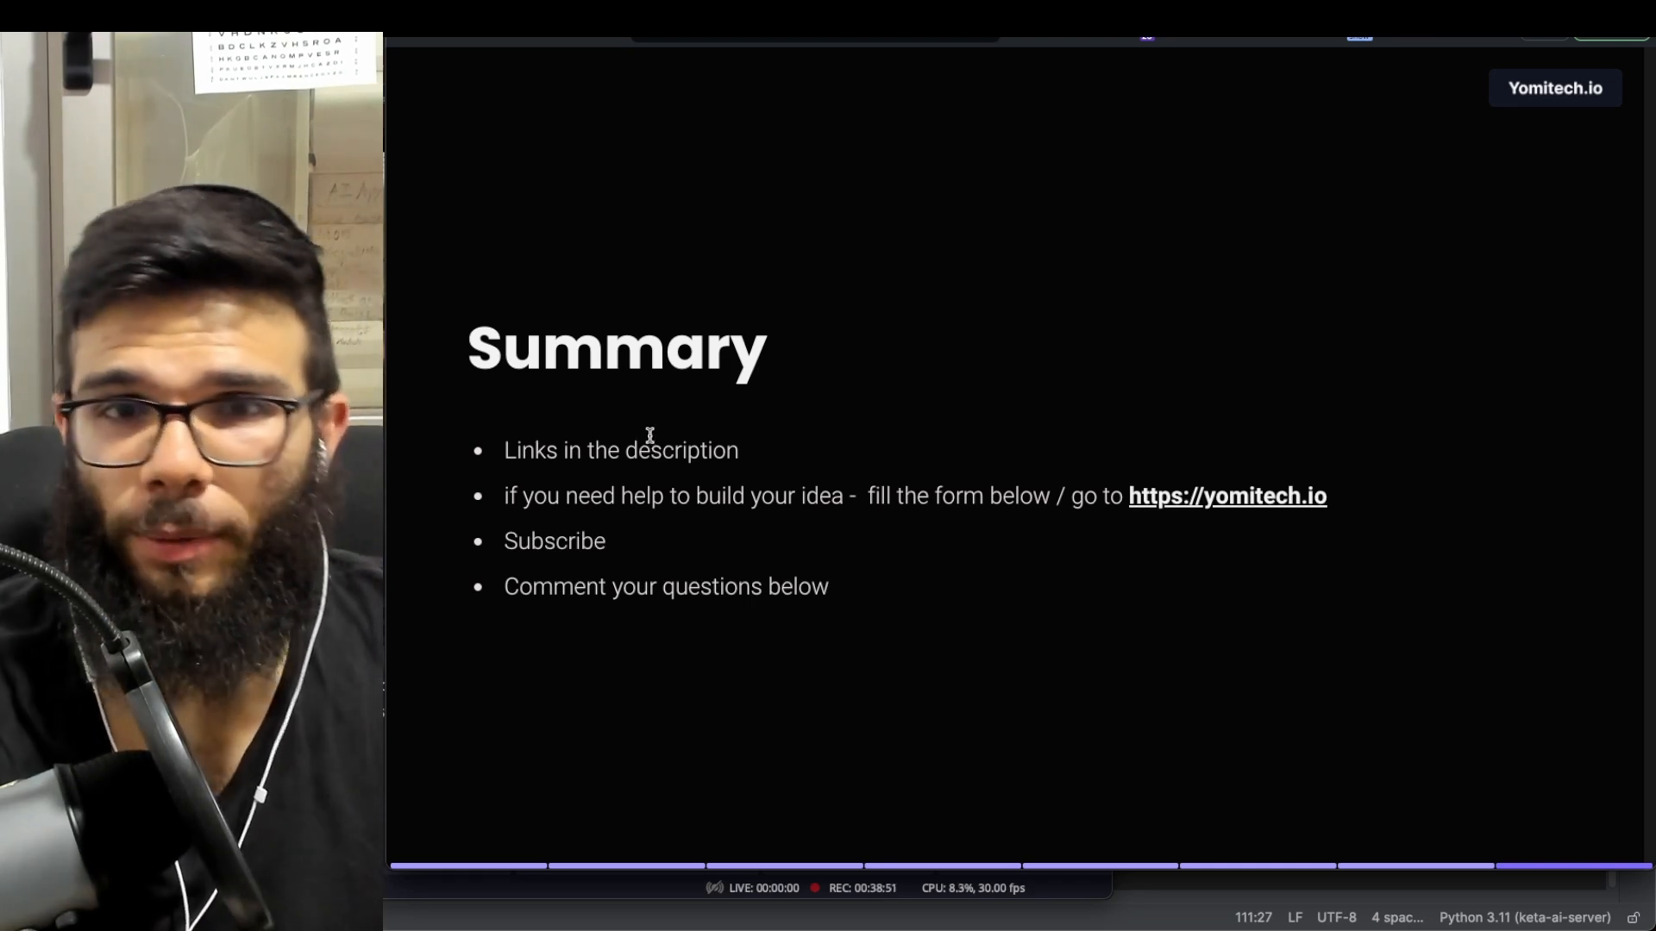
- Enter edit mode on the Summary card, select part of the second bullet, then deselect it unchanged
{"action": "double_click", "coordinate": [545, 537]}
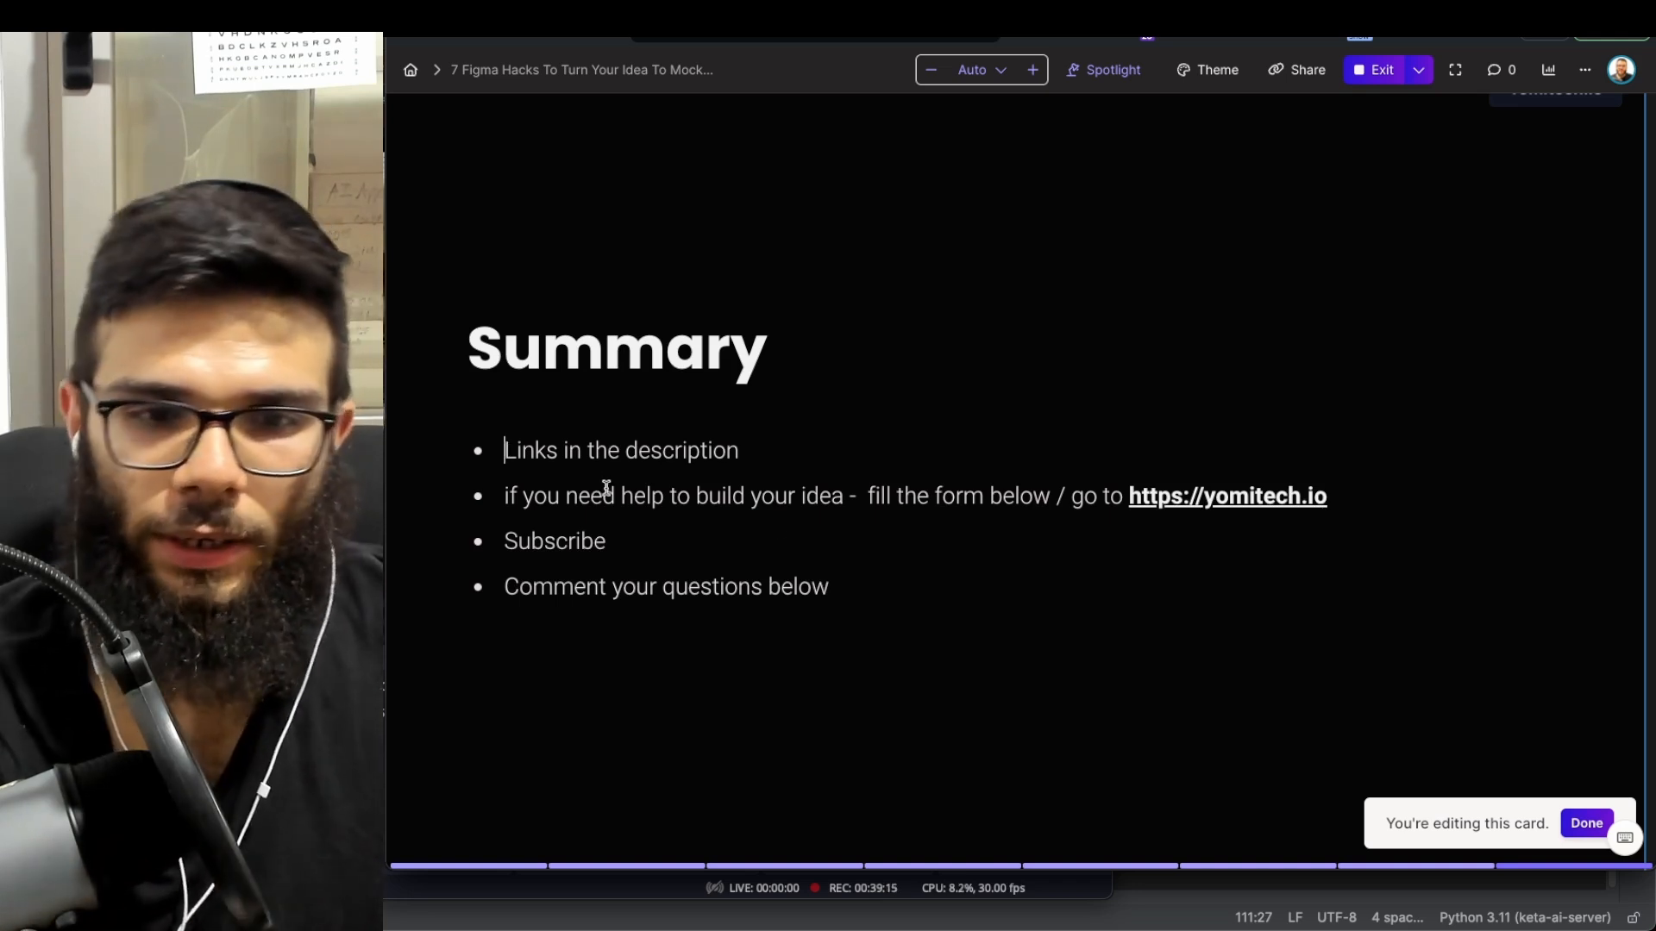
{"action": "left_click_drag", "start_coordinate": [866, 497], "coordinate": [1021, 500]}
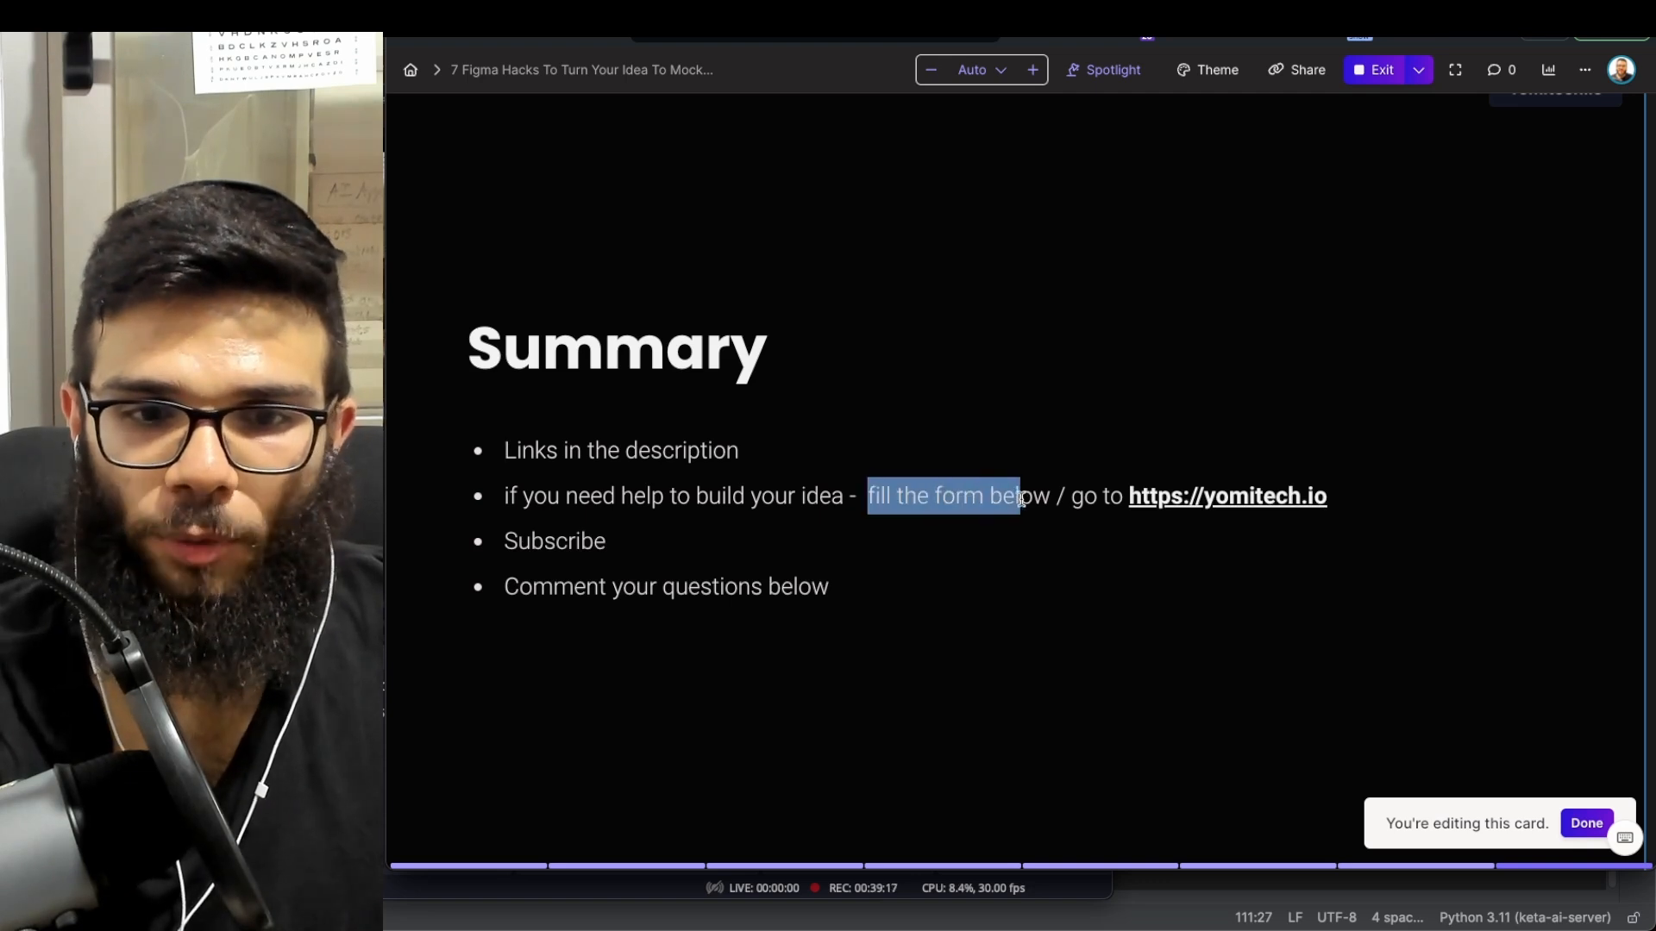
{"action": "left_click", "coordinate": [1035, 538]}
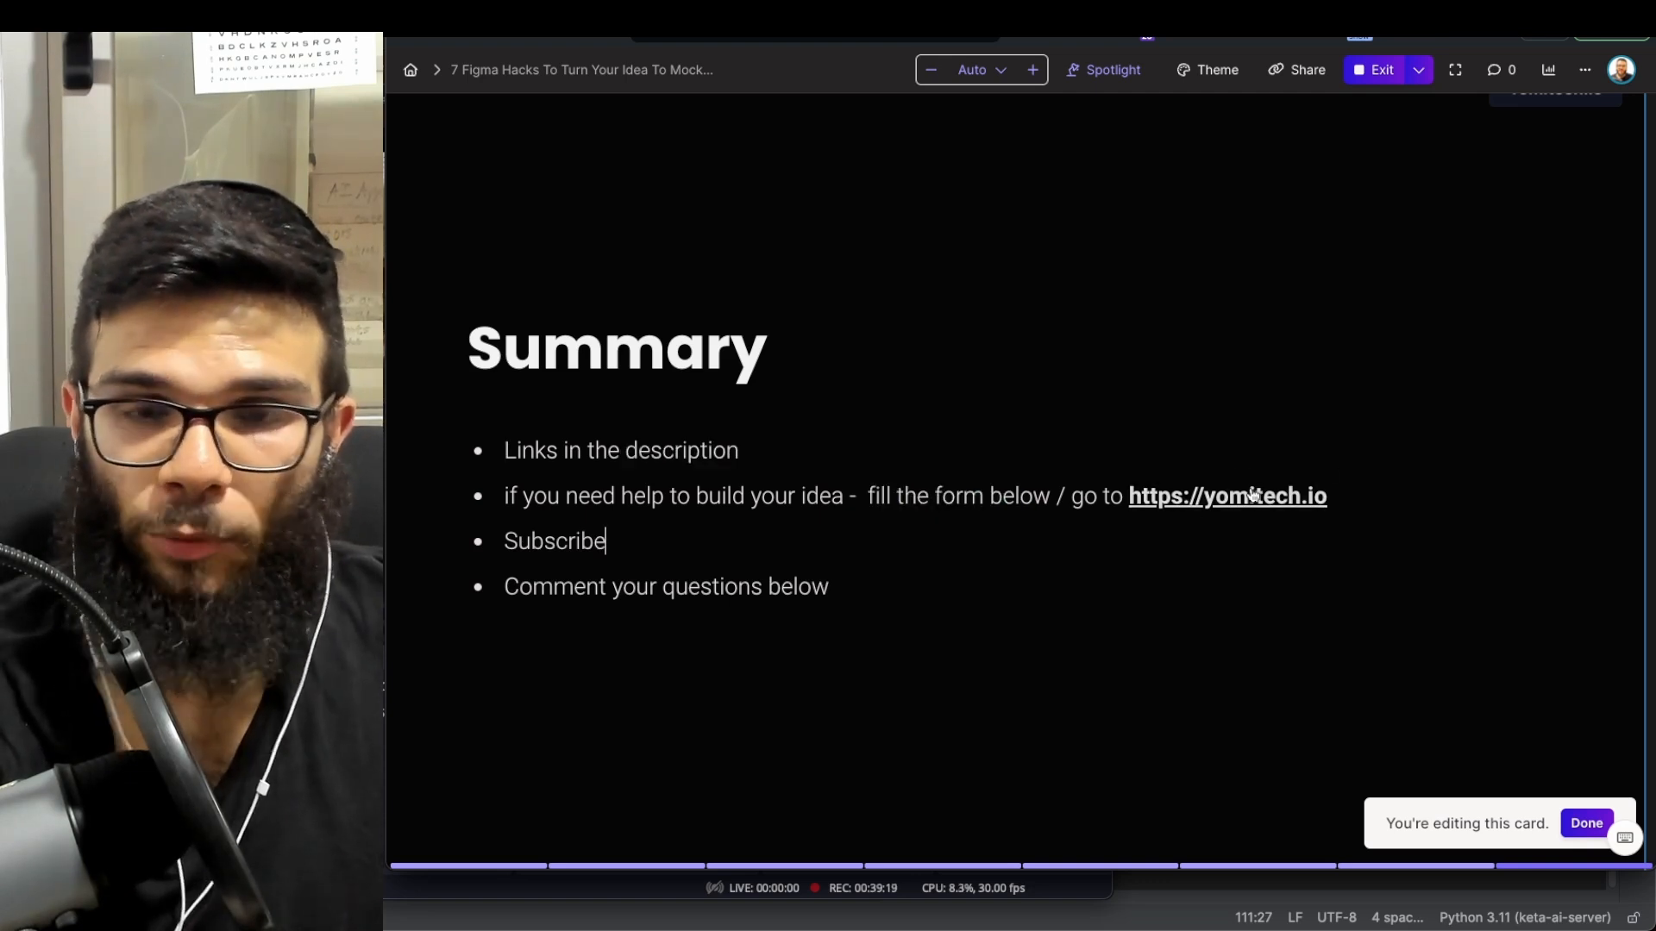